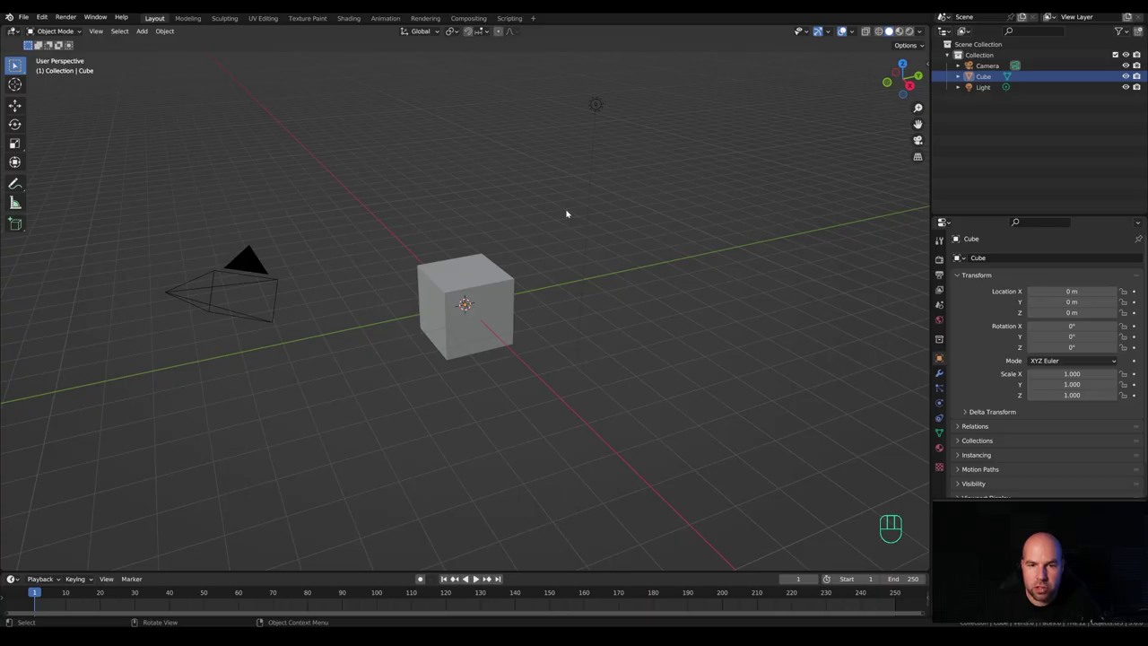
Delete the default cube and light, keeping only the camera in the scene.
{"action": "left_click_drag", "start_coordinate": [377, 80], "coordinate": [646, 390]}
{"action": "key", "text": "x"}
{"action": "left_click", "coordinate": [519, 215]}
Add a mesh plane at the world origin and scale its geometry down uniformly in Edit Mode.
{"action": "middle_click_drag", "start_coordinate": [520, 218], "coordinate": [544, 279]}
{"action": "key", "text": "shift+a"}
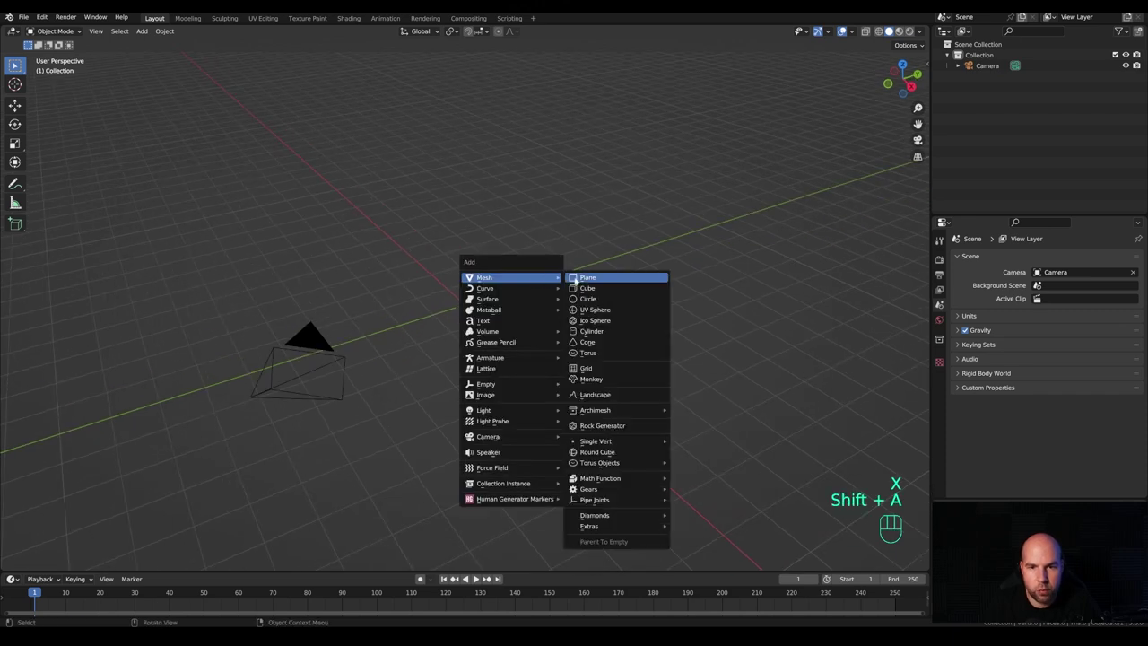
{"action": "left_click", "coordinate": [579, 278]}
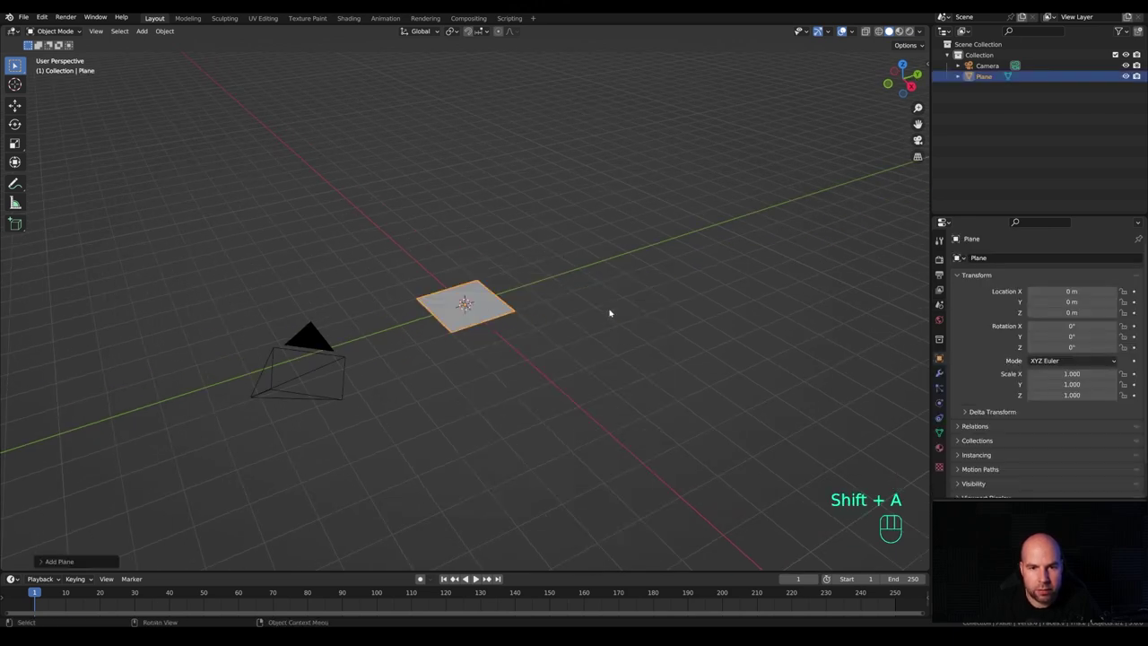
{"action": "key", "text": "Tab"}
{"action": "key", "text": "s"}
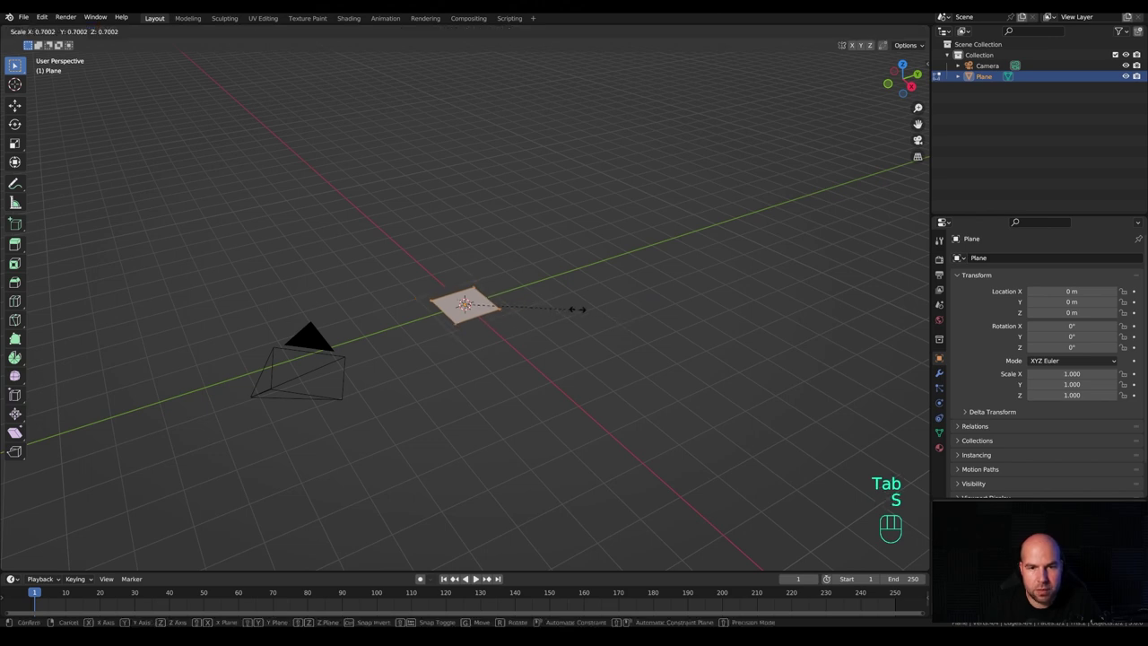
{"action": "left_click", "coordinate": [519, 303]}
{"action": "scroll", "coordinate": [454, 326], "scroll_direction": "up", "scroll_amount": 4}
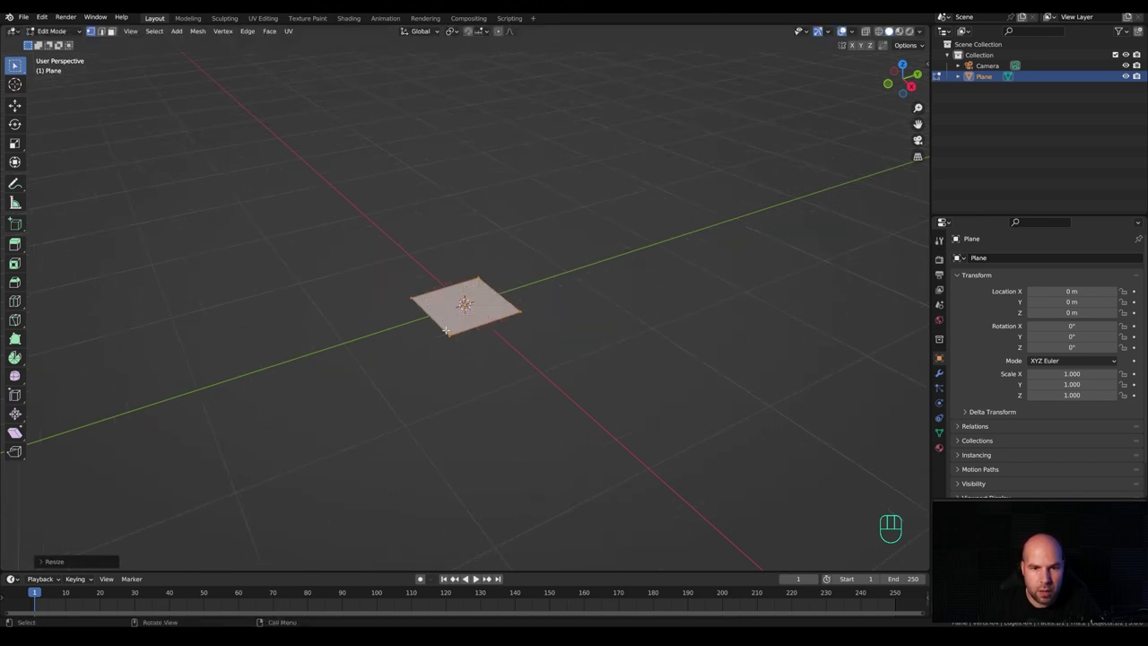
Stretch the plane into a rectangle by scaling it about 1.47 times along the X axis.
{"action": "middle_click_drag", "start_coordinate": [518, 330], "coordinate": [544, 330]}
{"action": "key", "text": "s"}
{"action": "key", "text": "x"}
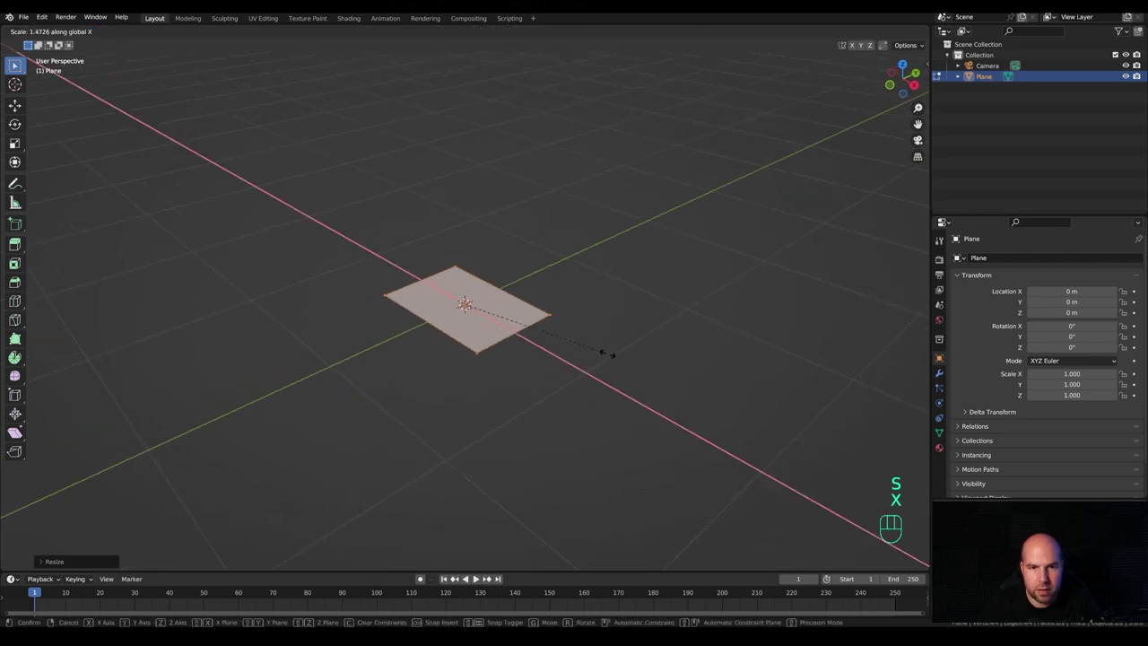
{"action": "left_click", "coordinate": [609, 356]}
Round the rectangle's four corners with a vertex bevel of 3 segments, about 0.066 m wide.
{"action": "middle_click_drag", "start_coordinate": [610, 356], "coordinate": [597, 333]}
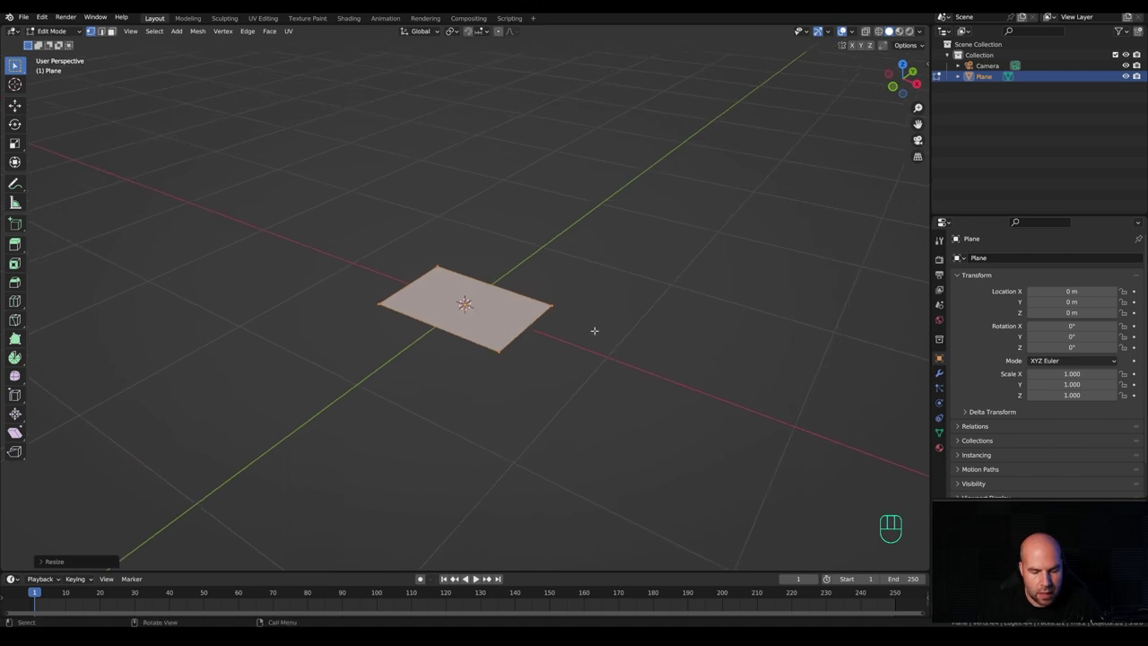
{"action": "key", "text": "ctrl+b"}
{"action": "key", "text": "v"}
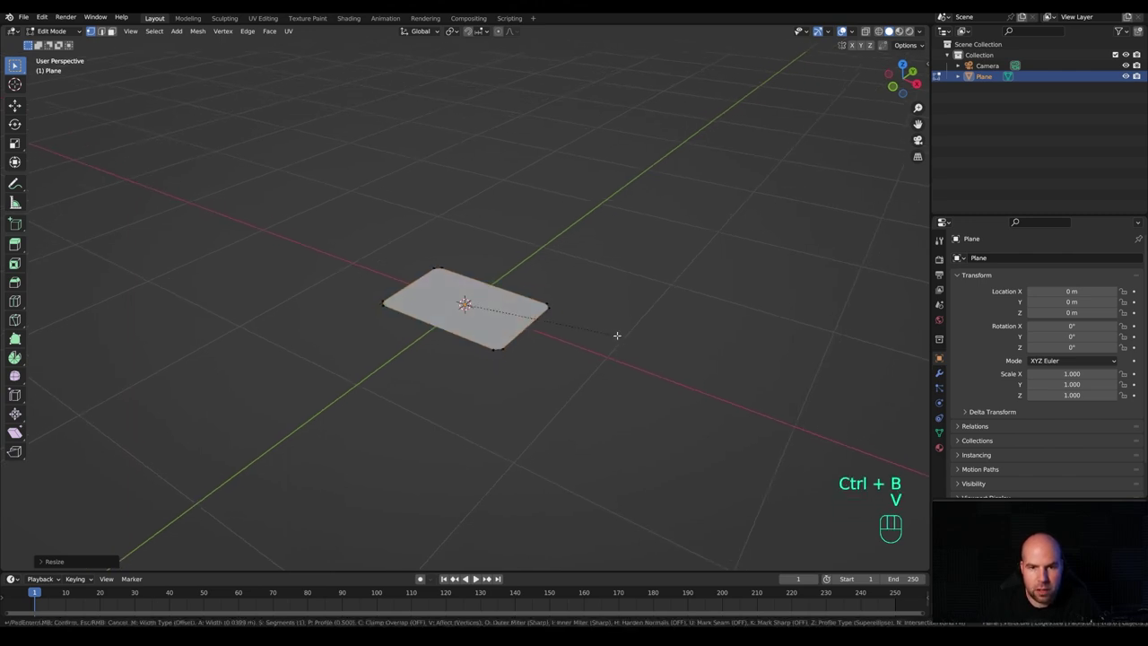
{"action": "scroll", "coordinate": [620, 335], "scroll_direction": "up", "scroll_amount": 2}
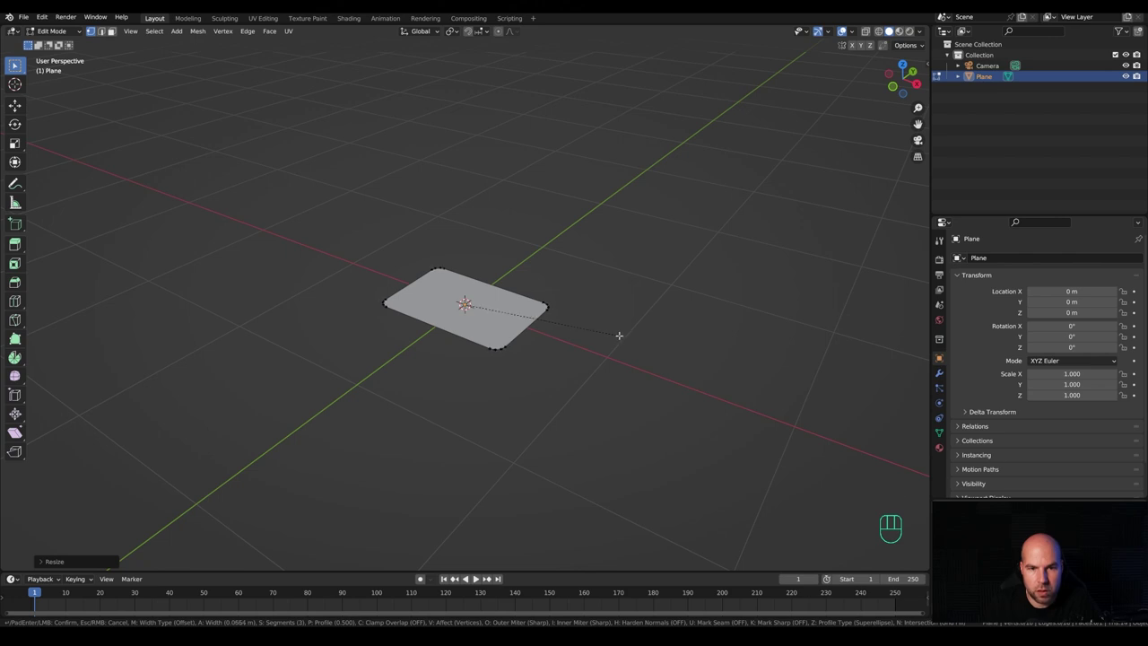
{"action": "left_click", "coordinate": [618, 336]}
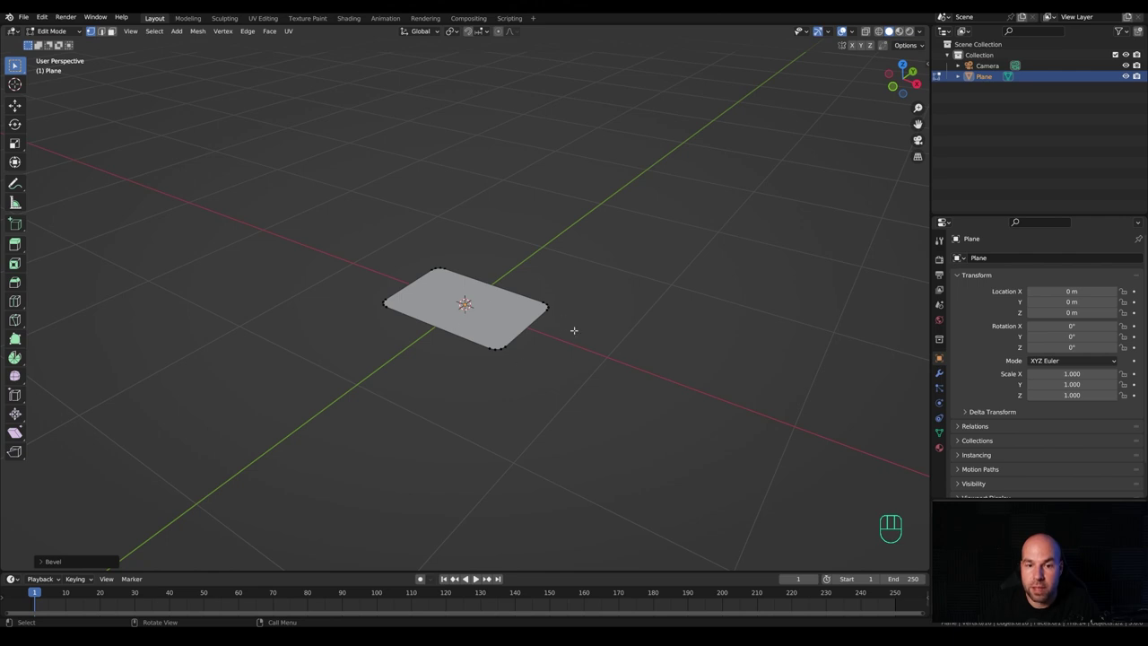
Extrude the whole rounded rectangle upward about 0.094 m to form a shallow slab.
{"action": "scroll", "coordinate": [610, 343], "scroll_direction": "up", "scroll_amount": 1}
{"action": "key", "text": "a"}
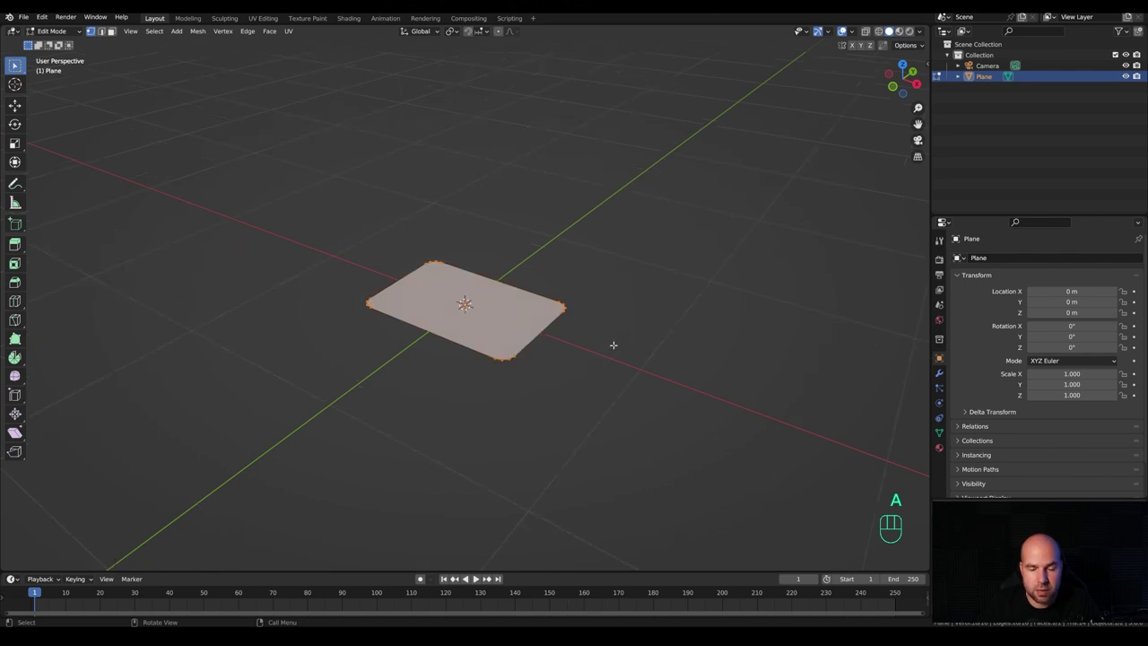
{"action": "key", "text": "e"}
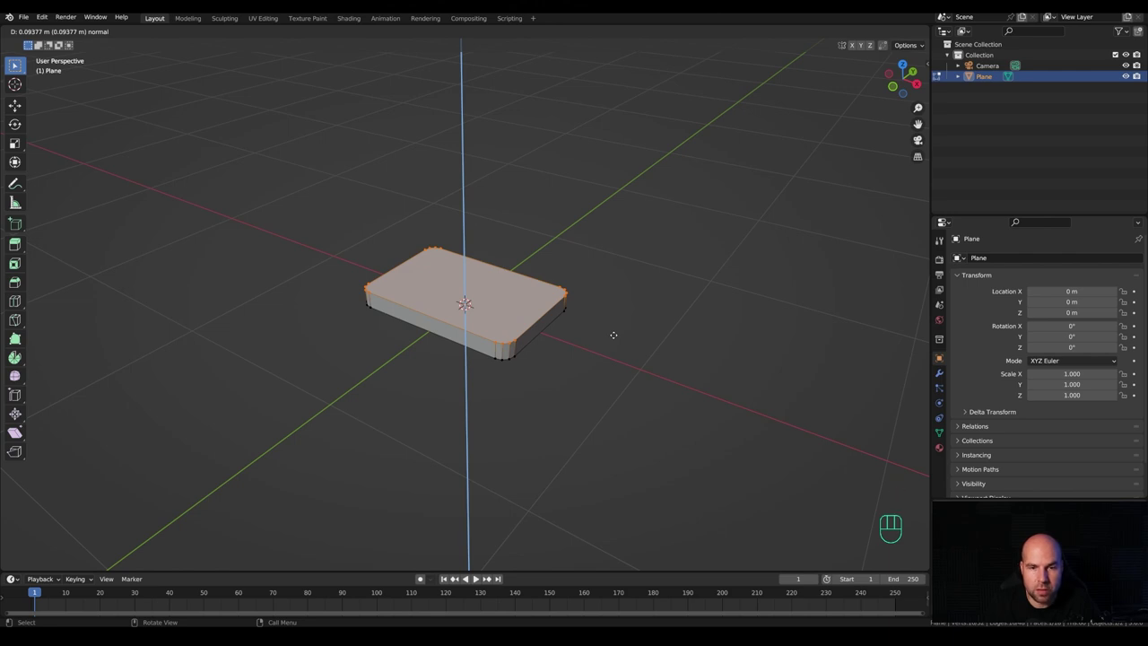
{"action": "left_click", "coordinate": [613, 334]}
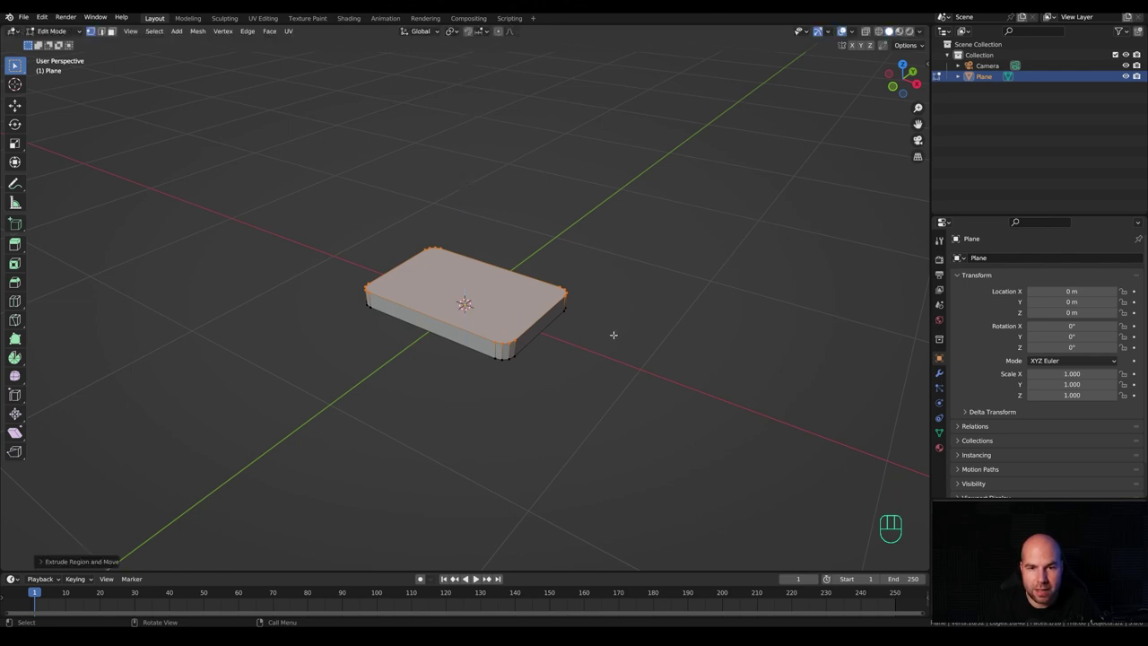
Bevel the slab's bottom edge loop with 3 segments, about 0.06 m wide, and return to Object Mode.
{"action": "left_click", "coordinate": [507, 357], "text": "alt"}
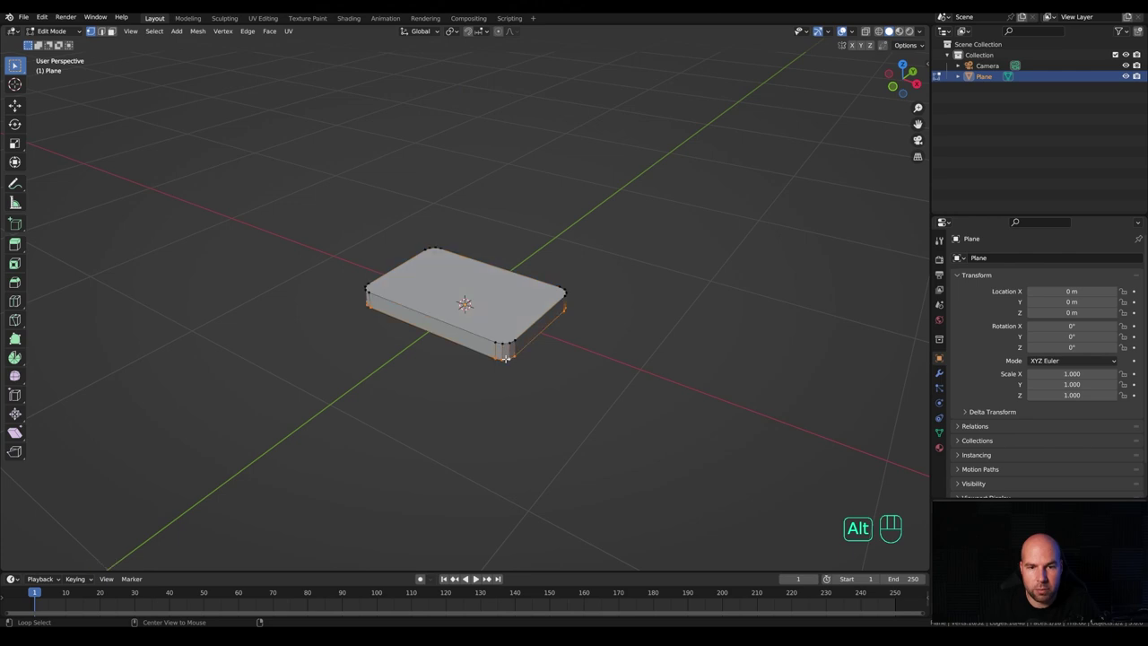
{"action": "middle_click_drag", "start_coordinate": [616, 356], "coordinate": [607, 325]}
{"action": "key", "text": "ctrl+b"}
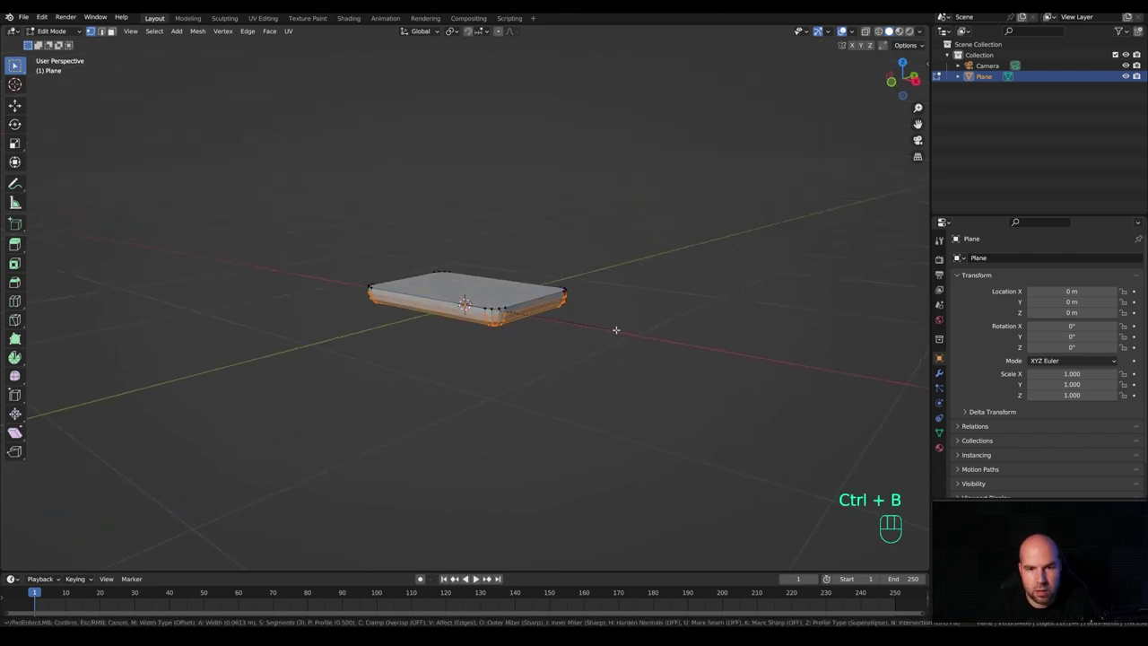
{"action": "left_click", "coordinate": [616, 330]}
{"action": "middle_click_drag", "start_coordinate": [616, 330], "coordinate": [516, 208]}
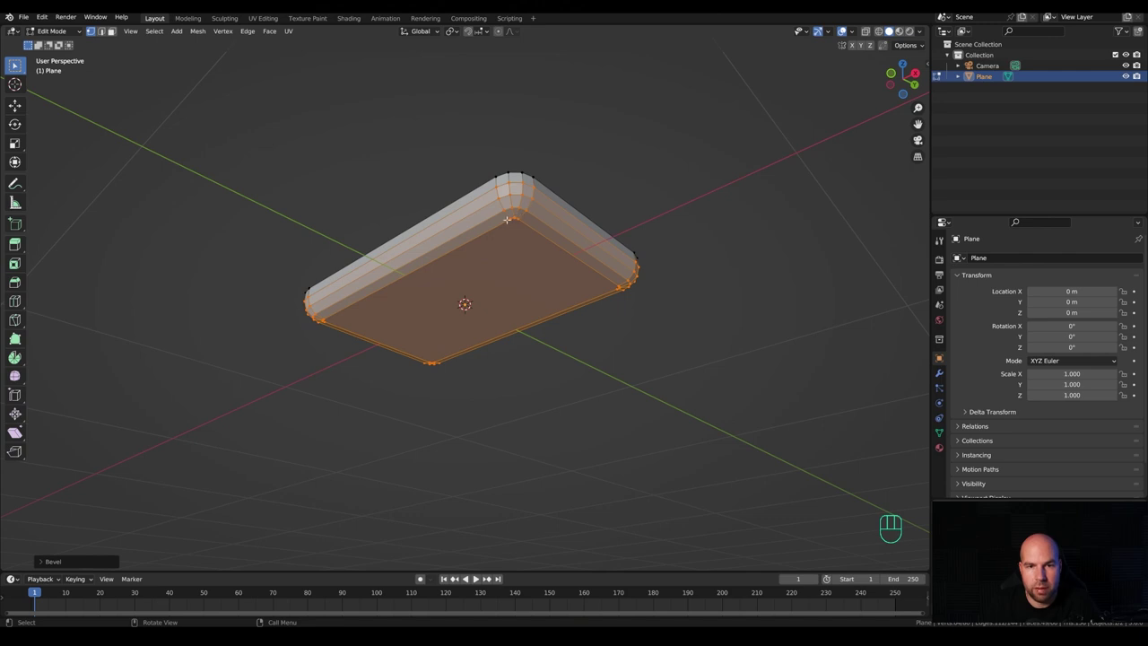
{"action": "middle_click_drag", "start_coordinate": [551, 256], "coordinate": [672, 253]}
{"action": "key", "text": "Tab"}
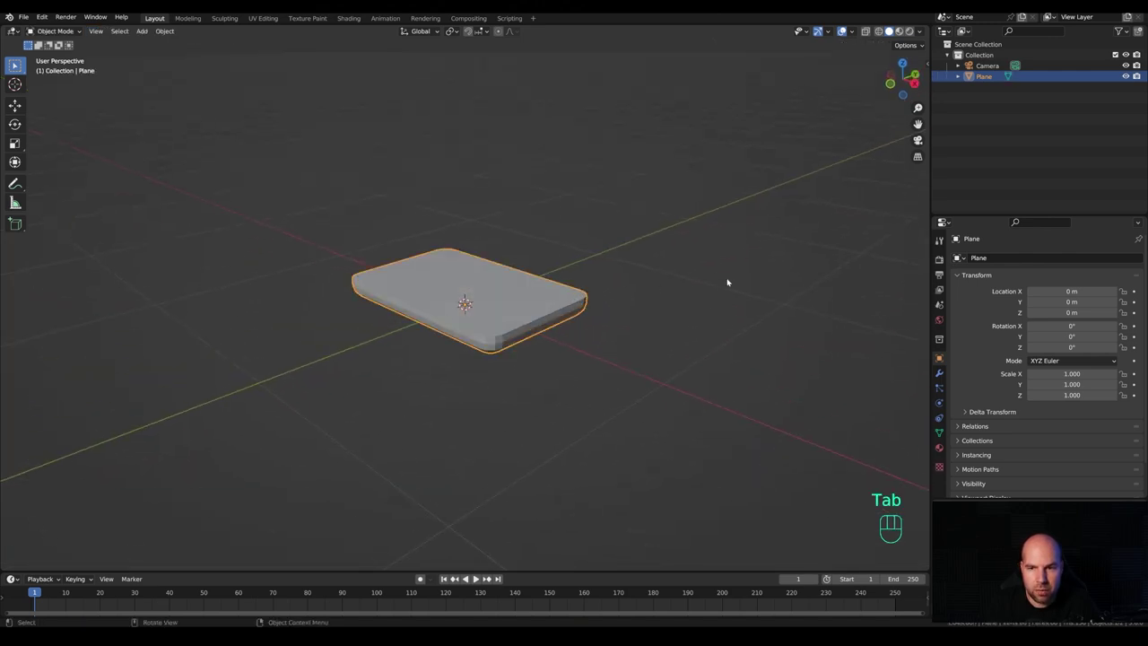
Add a Bevel modifier to the slab with amount 0.008 m, 2 segments and a 60° angle limit.
{"action": "left_click", "coordinate": [938, 372]}
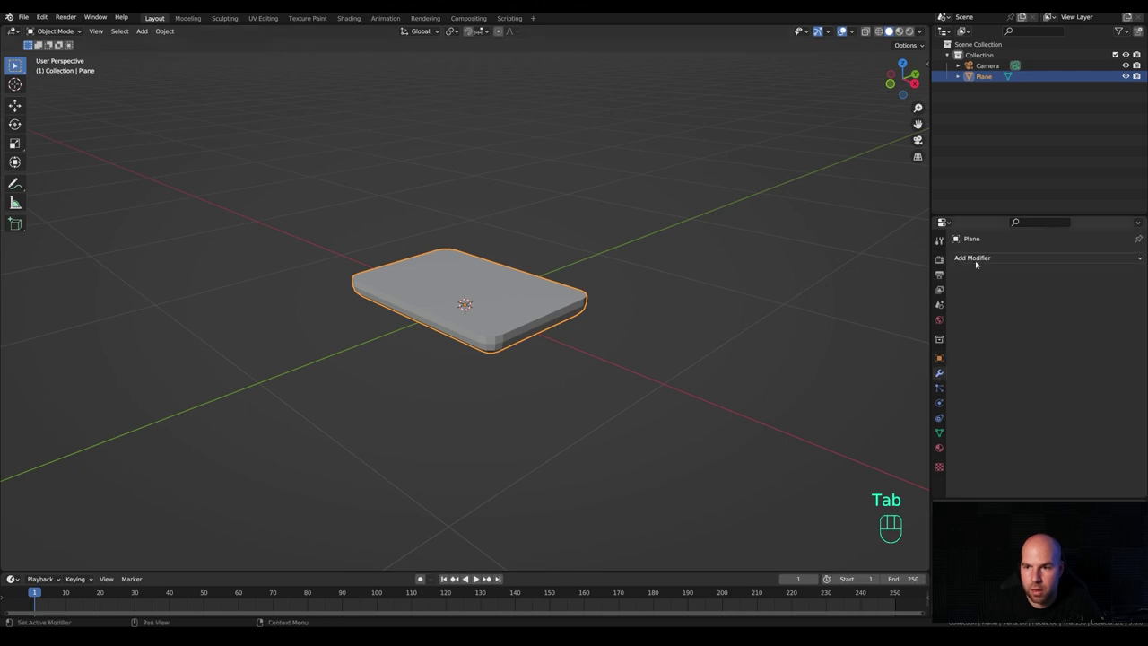
{"action": "left_click", "coordinate": [976, 260]}
{"action": "left_click", "coordinate": [936, 304]}
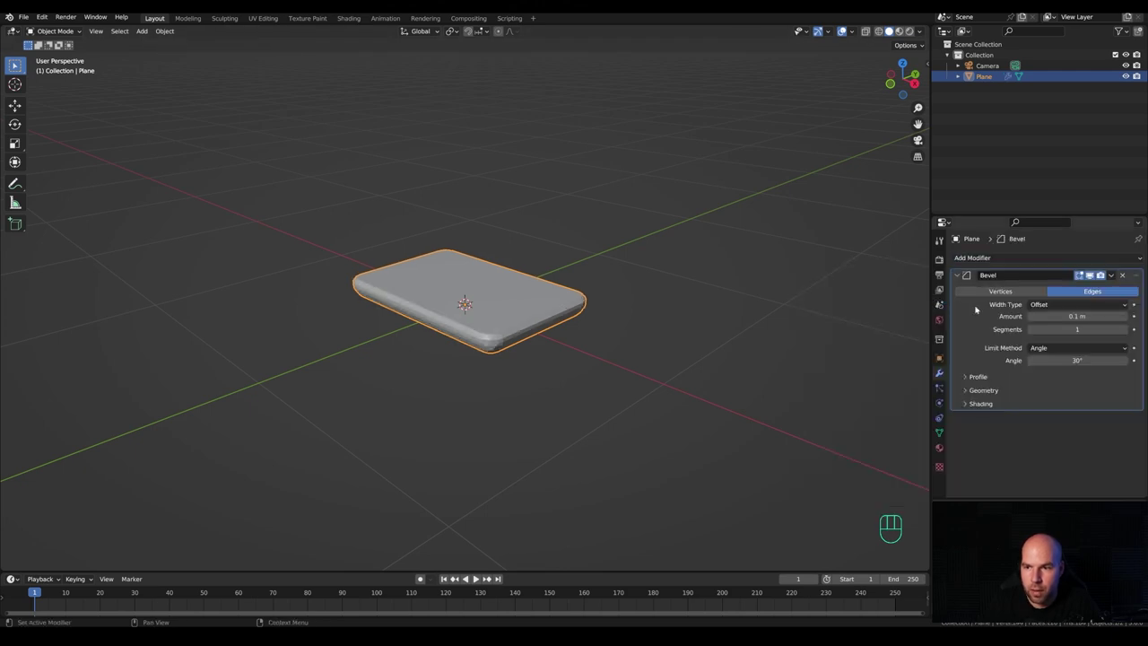
{"action": "left_click", "coordinate": [1124, 329]}
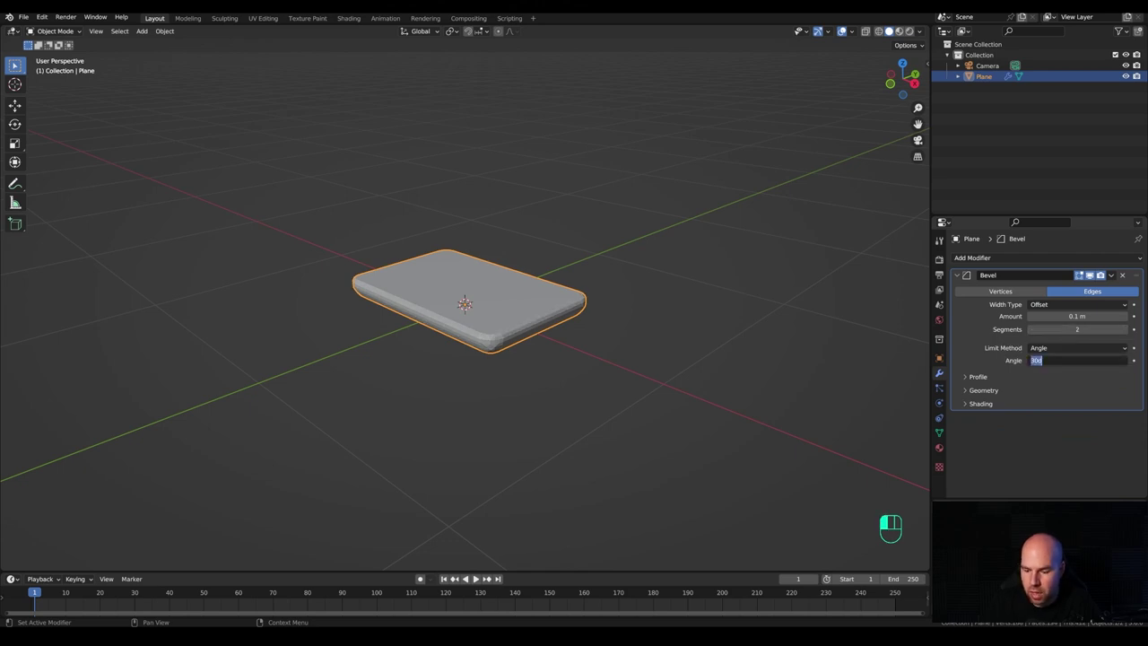
{"action": "left_click_drag", "start_coordinate": [1035, 360], "coordinate": [1096, 362]}
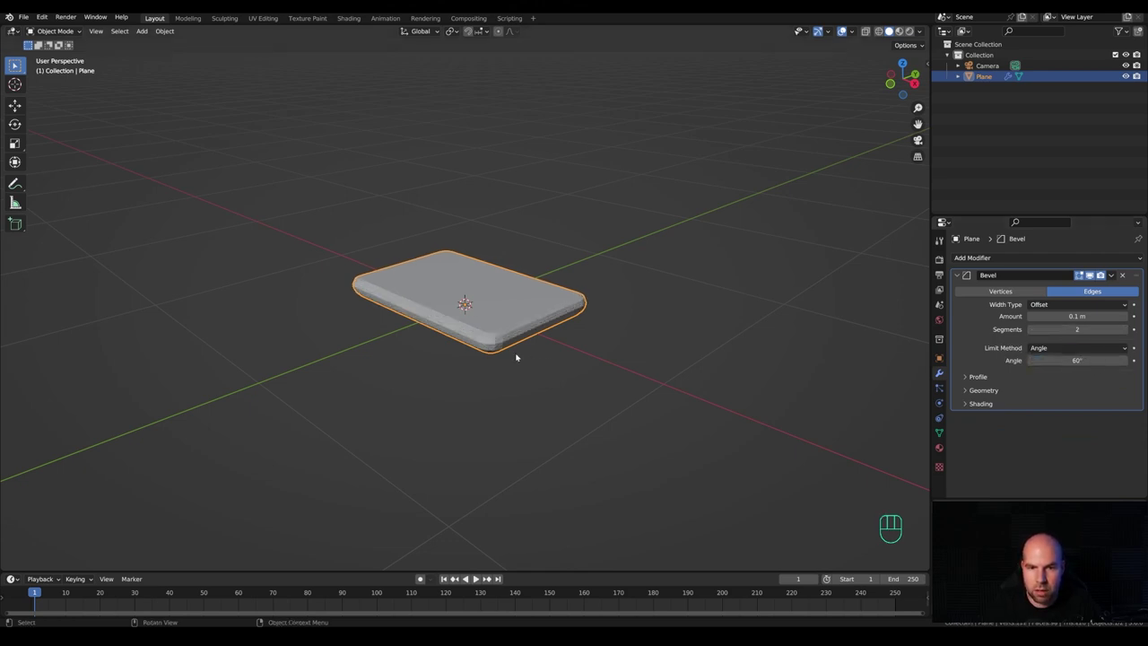
{"action": "mouse_move", "coordinate": [1076, 316]}
{"action": "left_mouse_down", "text": "shift"}
{"action": "mouse_move", "coordinate": [1049, 316]}
{"action": "mouse_move", "coordinate": [1069, 316]}
{"action": "left_mouse_up", "text": "shift"}
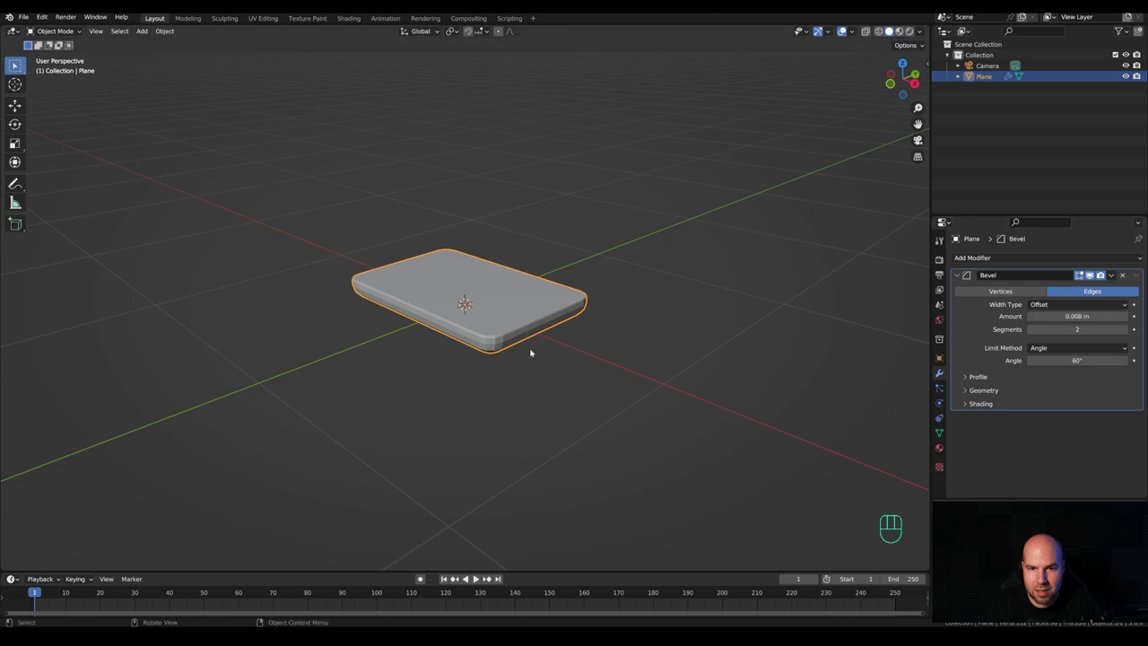
Set the Bevel modifier's outer miter to Arc.
{"action": "left_click", "coordinate": [968, 391]}
{"action": "left_click", "coordinate": [1058, 406]}
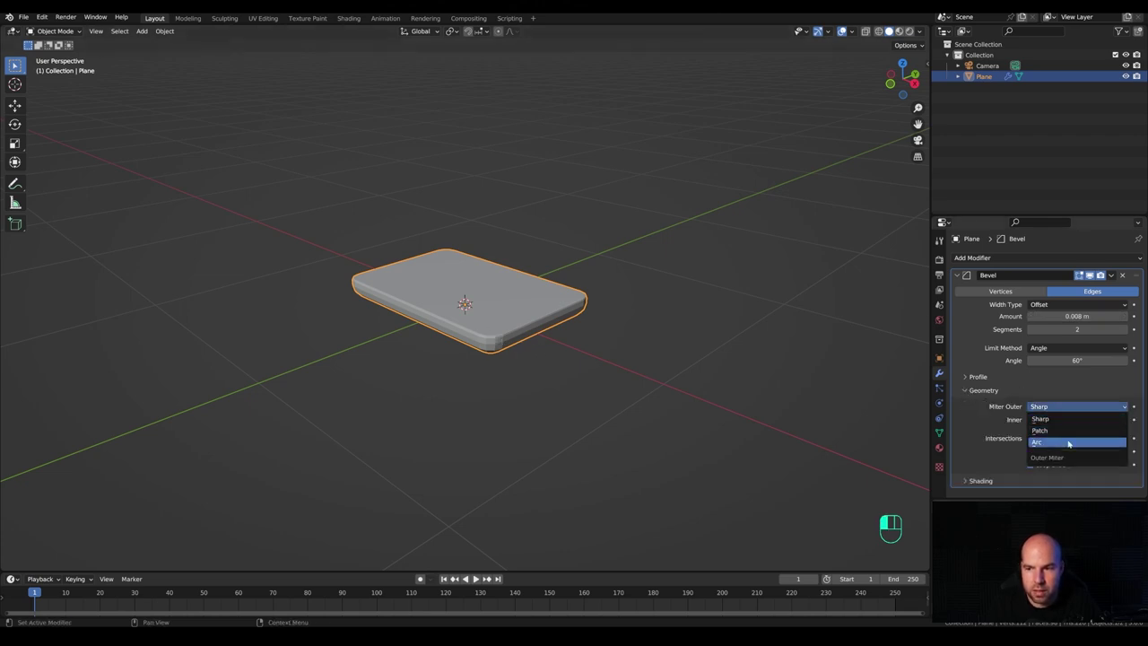
{"action": "left_click", "coordinate": [1056, 443]}
Add a level 1 Subdivision modifier to the slab and shade it smooth.
{"action": "left_click", "coordinate": [473, 296]}
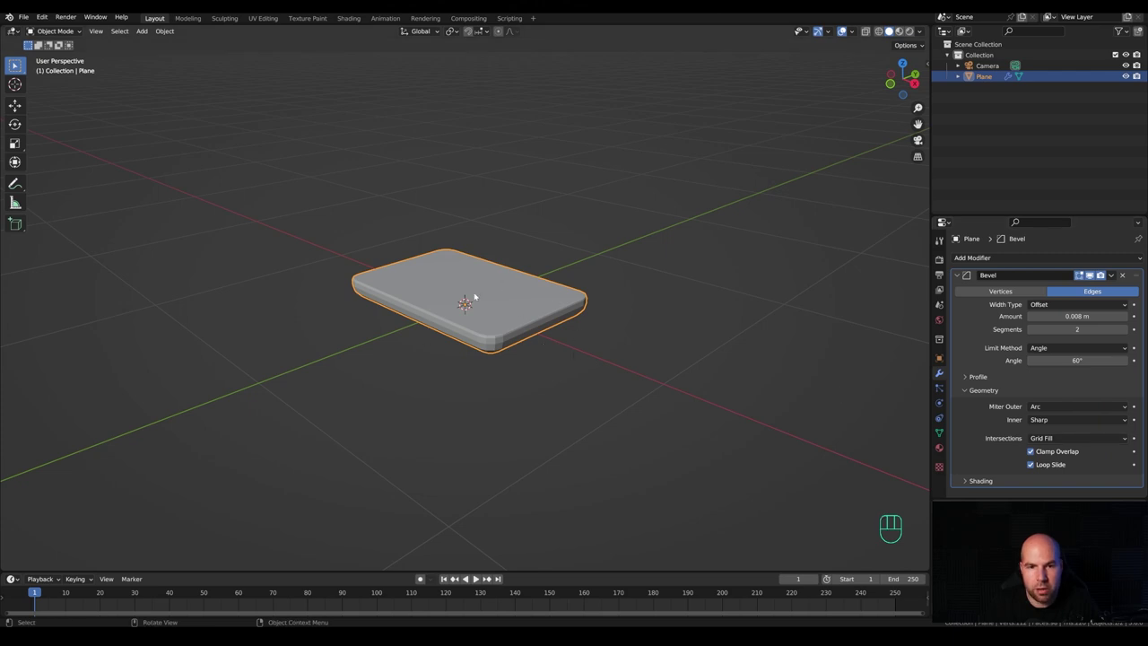
{"action": "key", "text": "ctrl+1"}
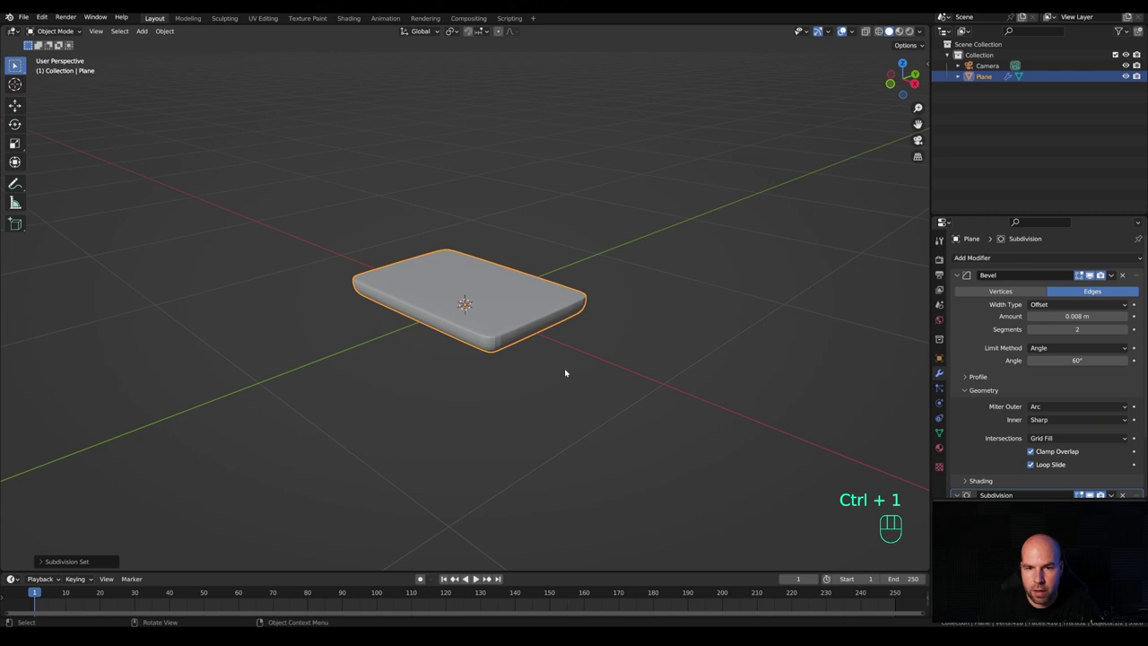
{"action": "right_click", "coordinate": [541, 336]}
{"action": "left_click", "coordinate": [541, 335]}
Duplicate the slab and move the copy up about 0.075 m along Z.
{"action": "middle_click_drag", "start_coordinate": [526, 346], "coordinate": [602, 333]}
{"action": "key", "text": "shift+d"}
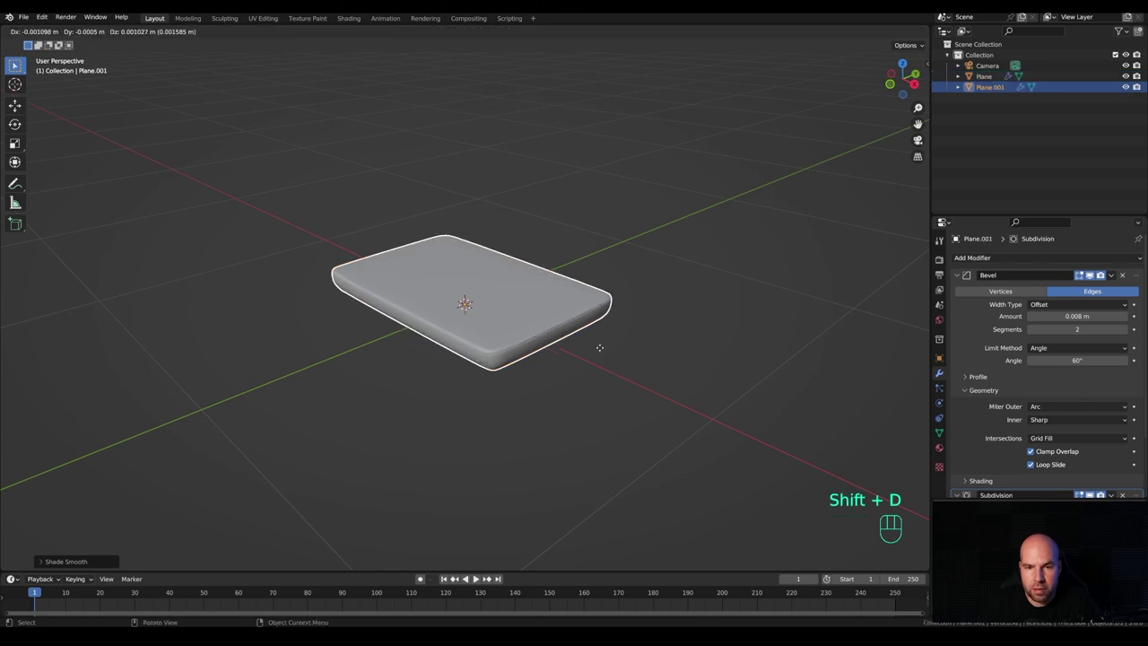
{"action": "key", "text": "z"}
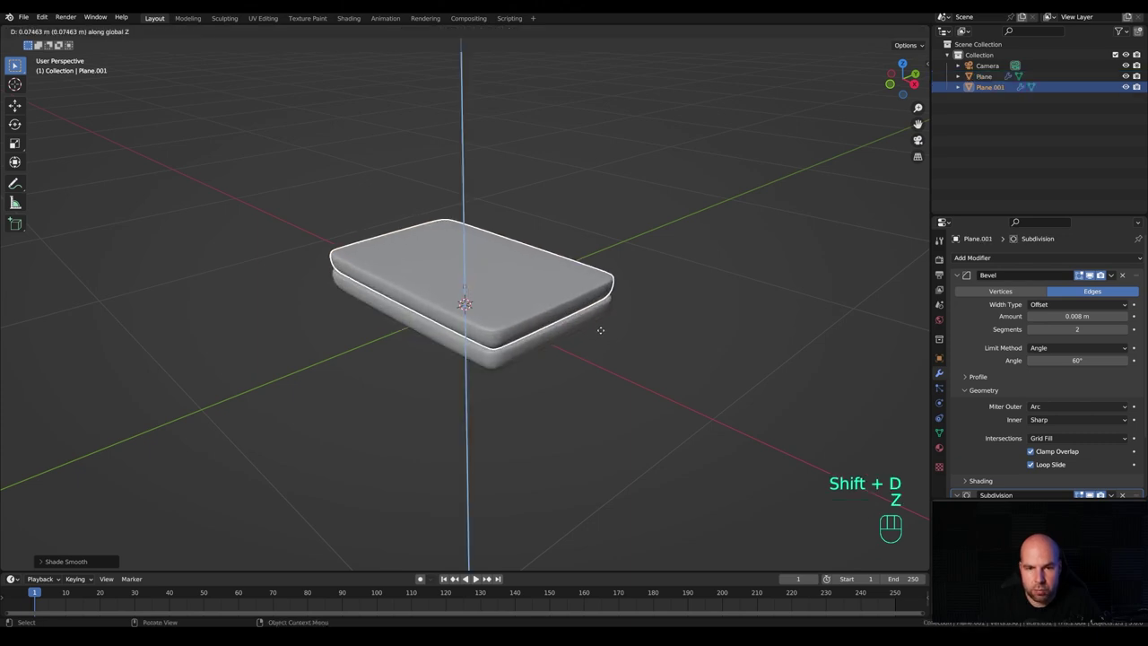
{"action": "left_click", "coordinate": [601, 328]}
Flip the duplicated slab vertically by scaling it by -1 along Z.
{"action": "key", "text": "s"}
{"action": "key", "text": "z"}
{"action": "key", "text": "KP_Subtract"}
{"action": "key", "text": "KP_1"}
{"action": "key", "text": "KP_Enter"}
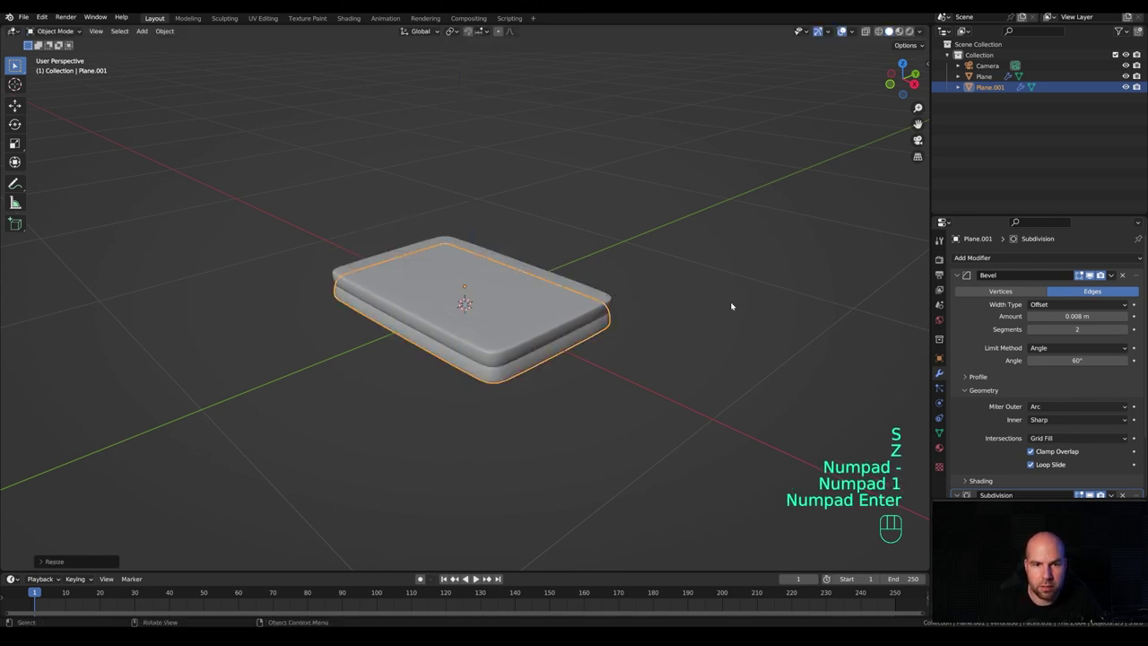
Raise the flipped copy about 0.1 m along Z to sit on the base as a lid, and apply its scale.
{"action": "key", "text": "g"}
{"action": "key", "text": "z"}
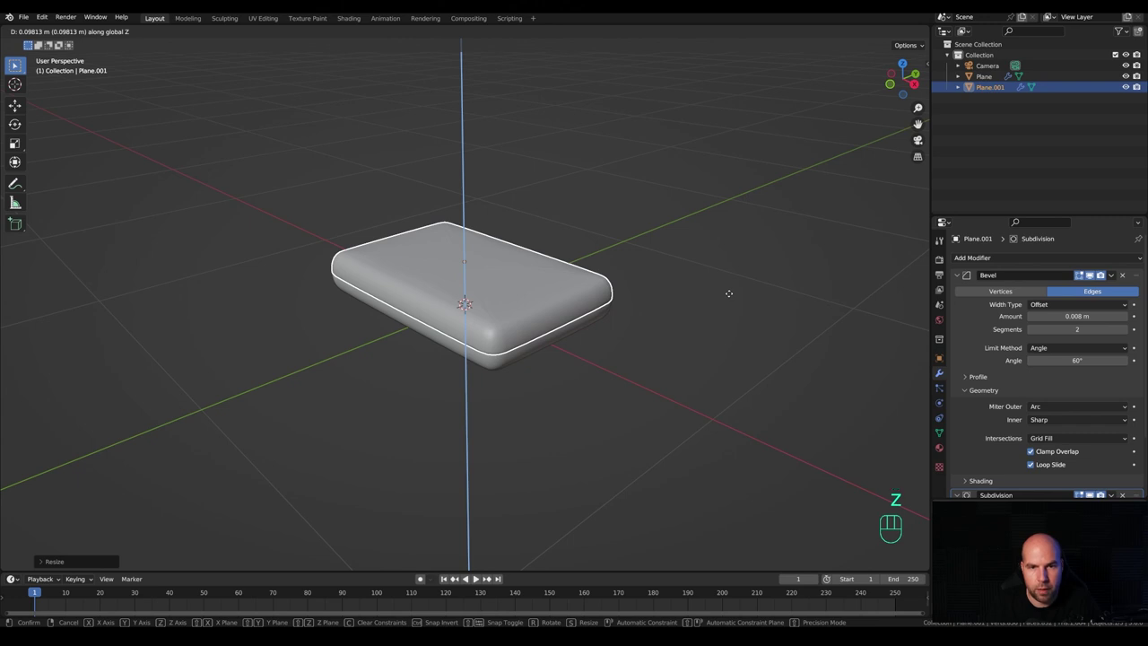
{"action": "left_click", "coordinate": [728, 293]}
{"action": "key", "text": "ctrl+a"}
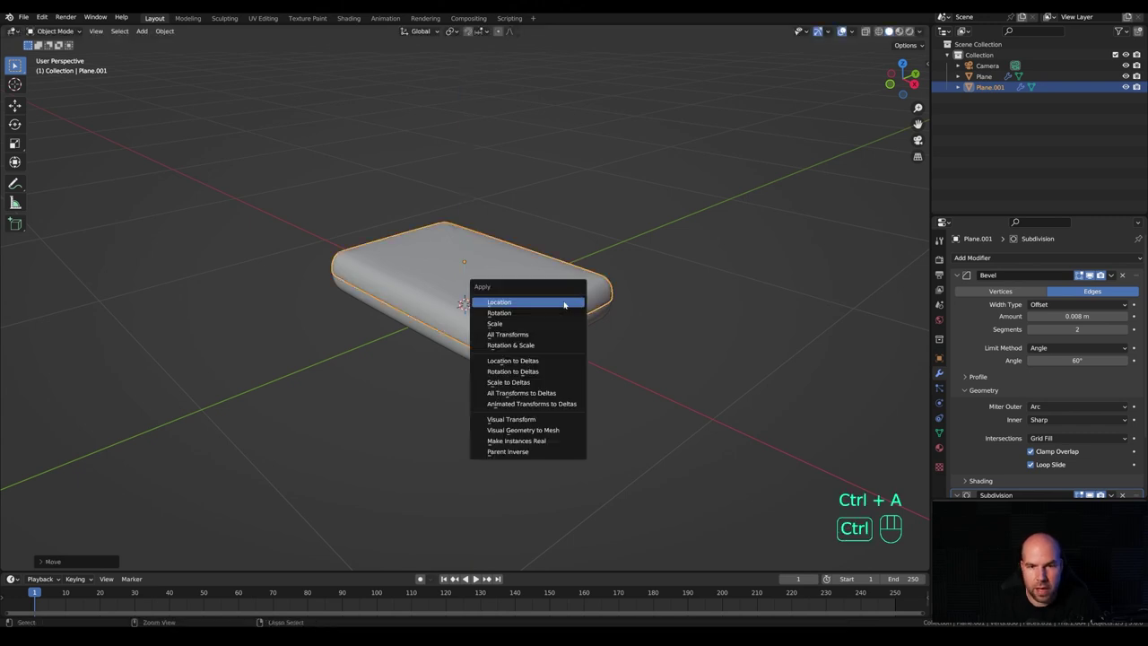
{"action": "left_click", "coordinate": [505, 324]}
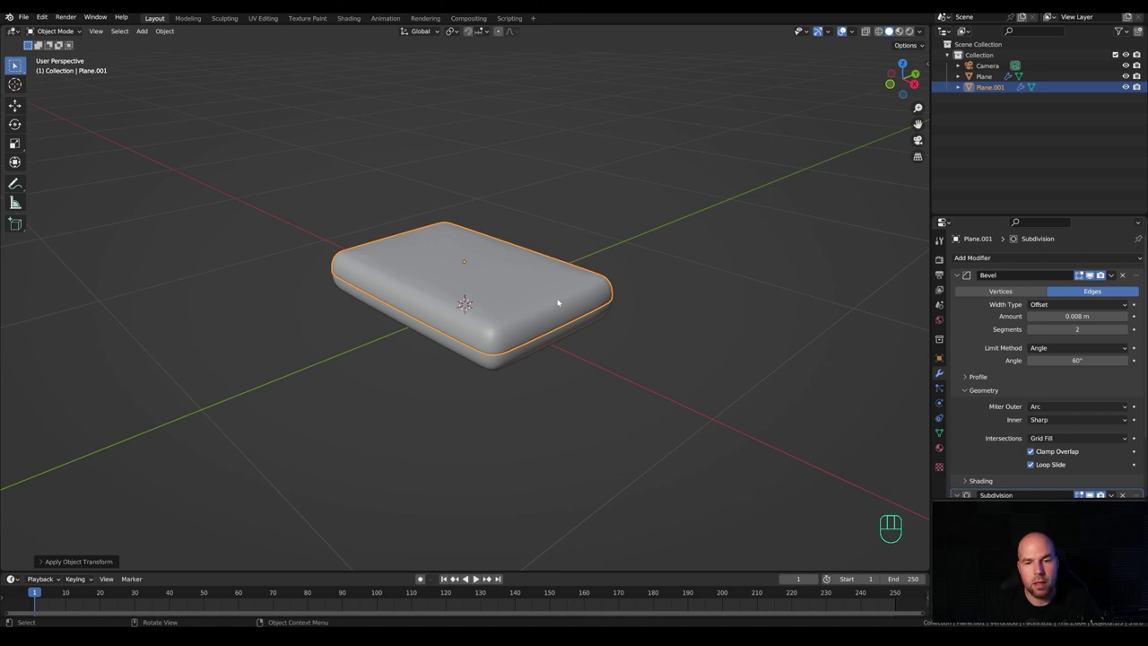
Snap the 3D cursor to the long bottom rim edge of the lid, then return to Object Mode.
{"action": "middle_click_drag", "start_coordinate": [582, 320], "coordinate": [530, 295]}
{"action": "key", "text": "Tab"}
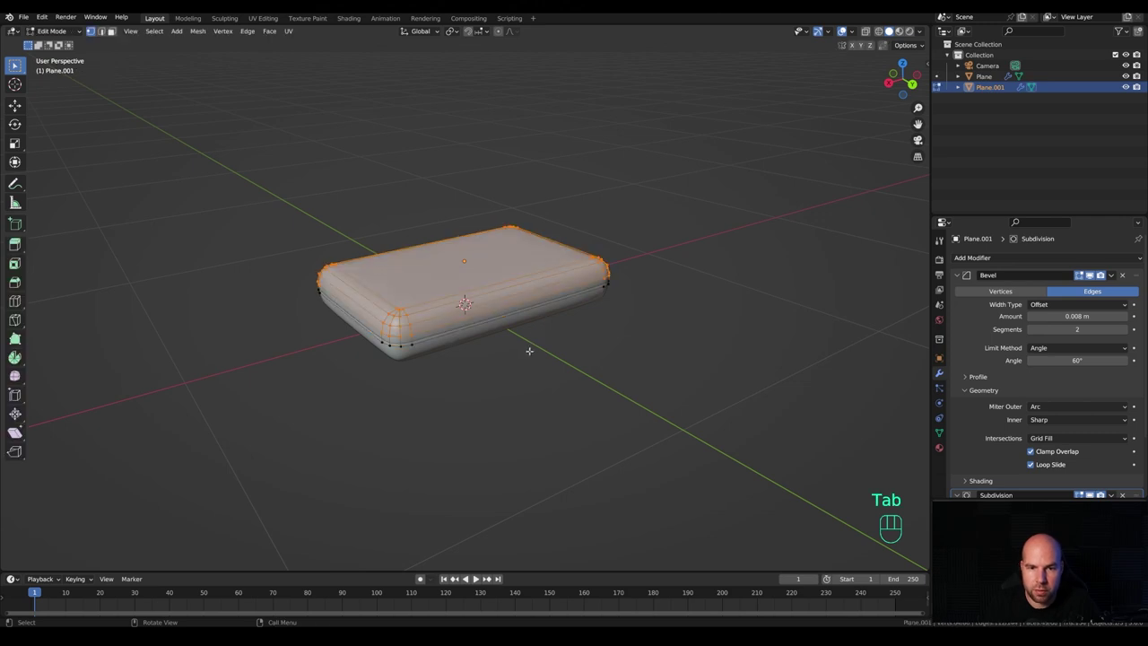
{"action": "key", "text": "2"}
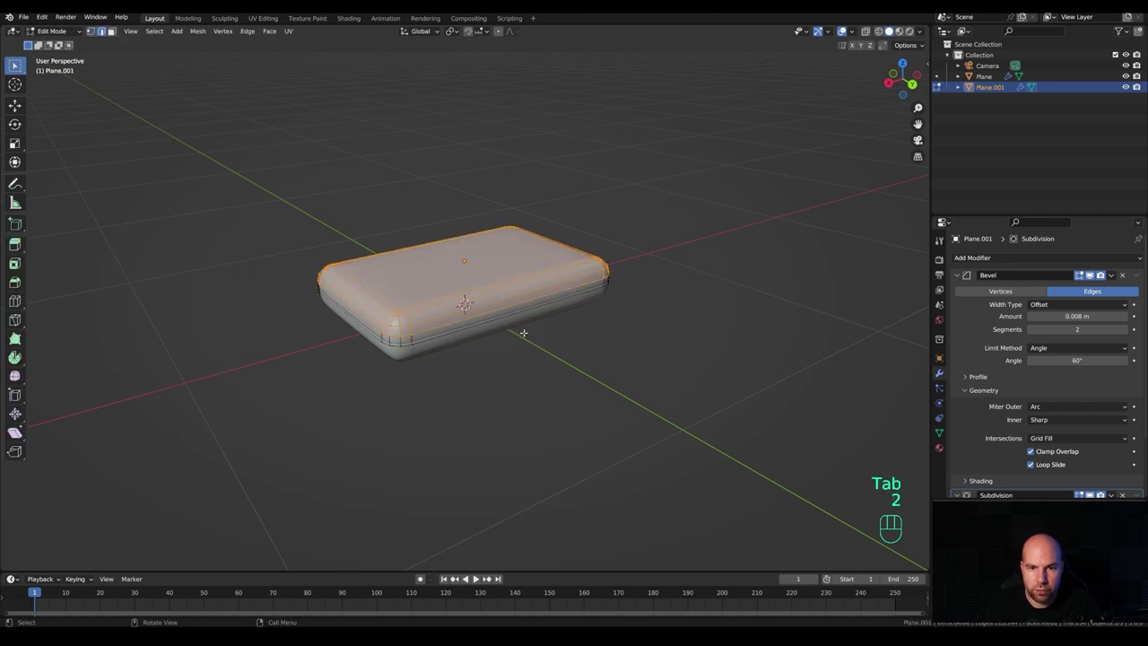
{"action": "left_click", "coordinate": [555, 330]}
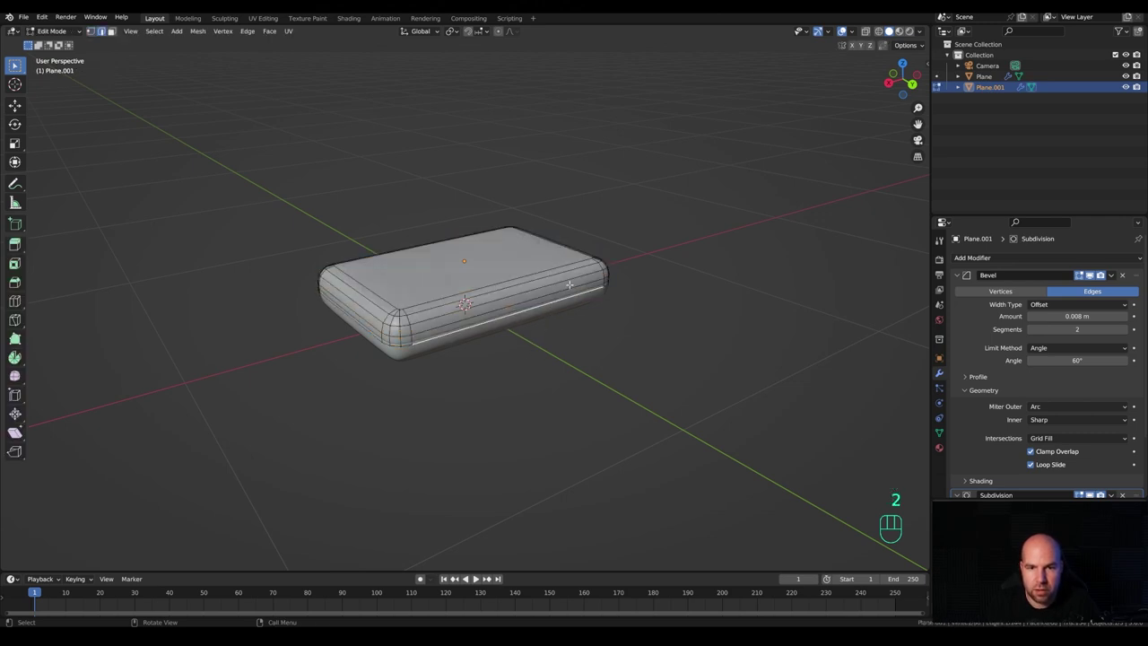
{"action": "key", "text": "shift+s"}
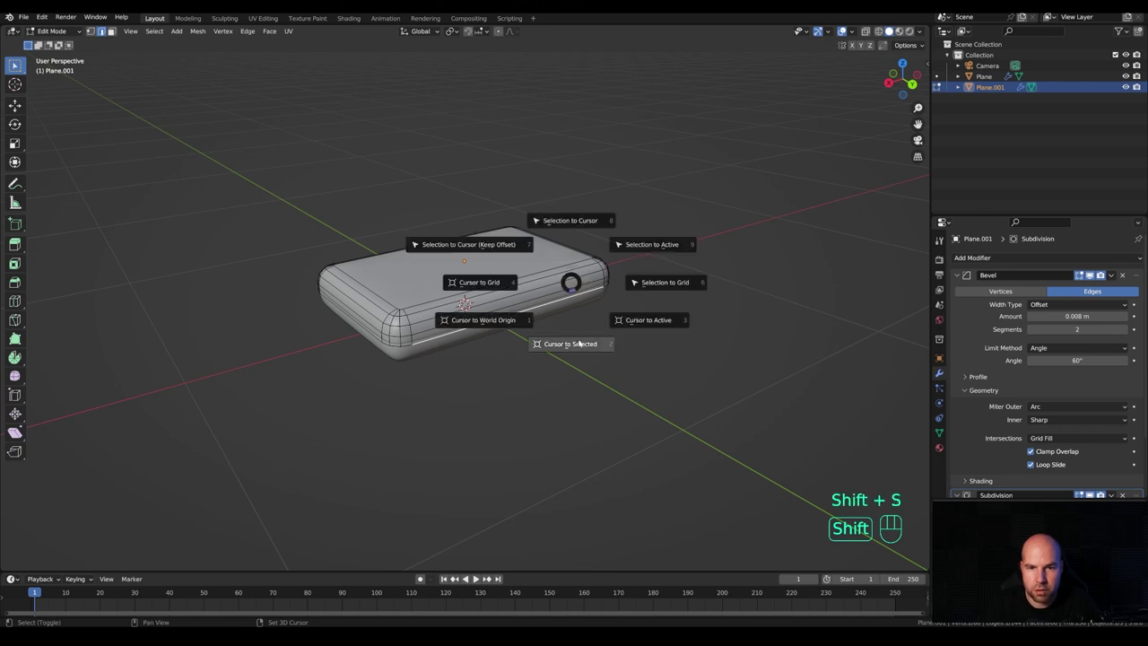
{"action": "left_click", "coordinate": [580, 343]}
{"action": "key", "text": "Tab"}
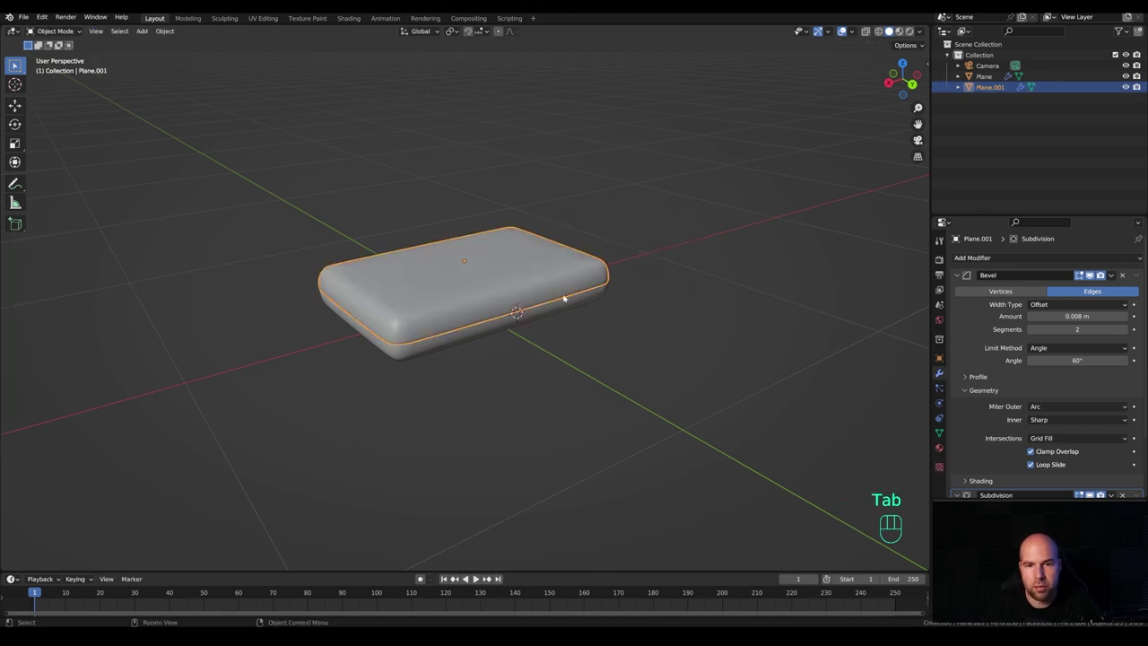
Set the lid's origin to the 3D cursor on the rim edge.
{"action": "right_click", "coordinate": [564, 297]}
{"action": "mouse_move", "coordinate": [556, 345]}
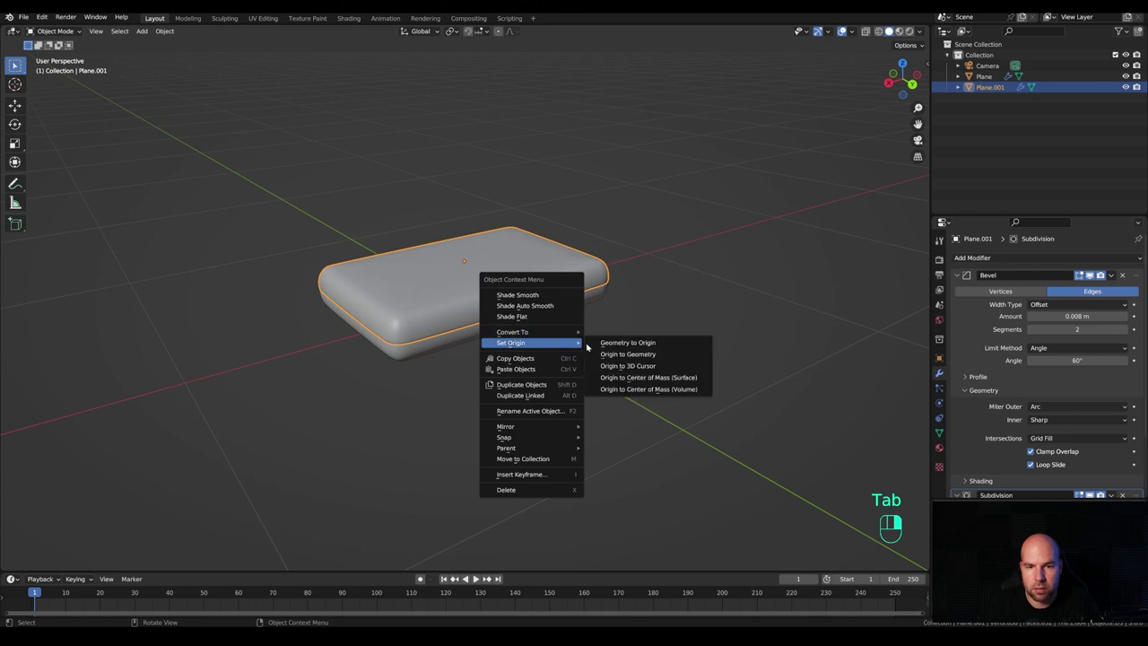
{"action": "left_click", "coordinate": [639, 369]}
{"action": "middle_click_drag", "start_coordinate": [638, 370], "coordinate": [615, 314]}
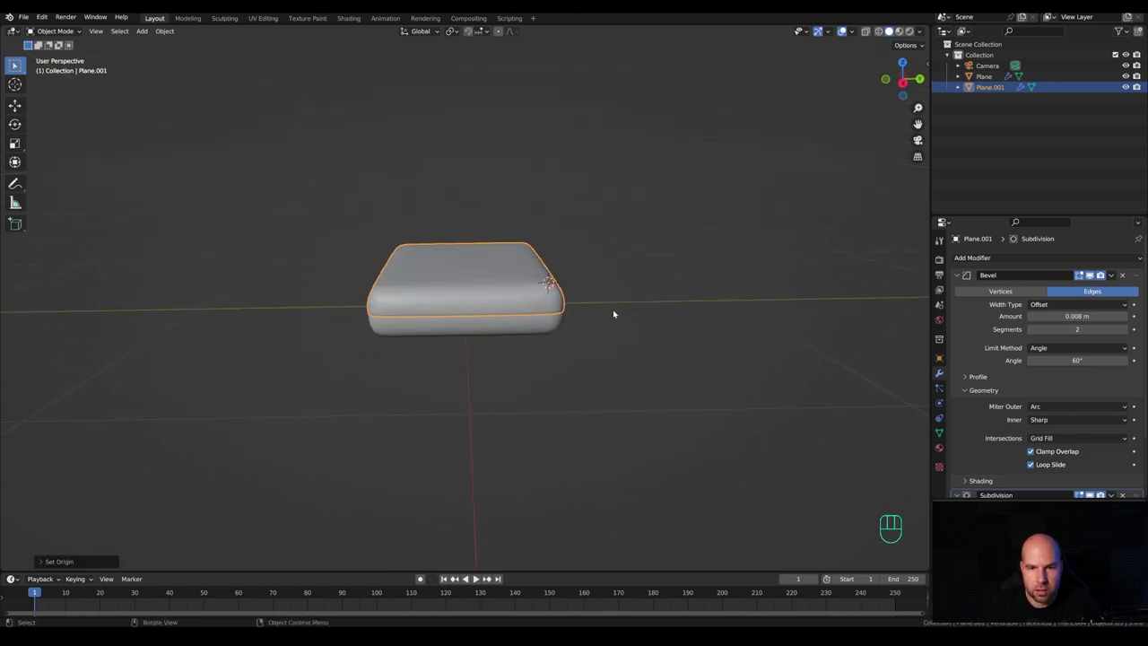
{"action": "key", "text": "r"}
{"action": "key", "text": "x"}
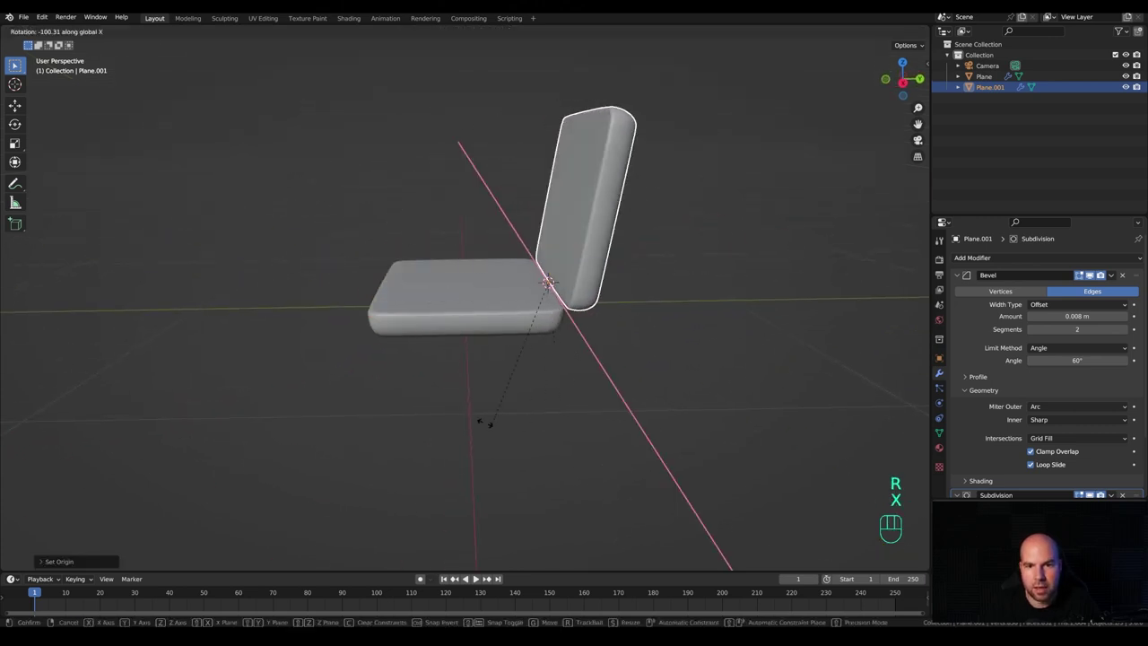
{"action": "key", "text": "Escape"}
In Edit Mode, move all of the lid's geometry about 0.005 m along Y to offset it from the origin.
{"action": "middle_click_drag", "start_coordinate": [605, 336], "coordinate": [637, 289]}
{"action": "key", "text": "Tab"}
{"action": "key", "text": "a"}
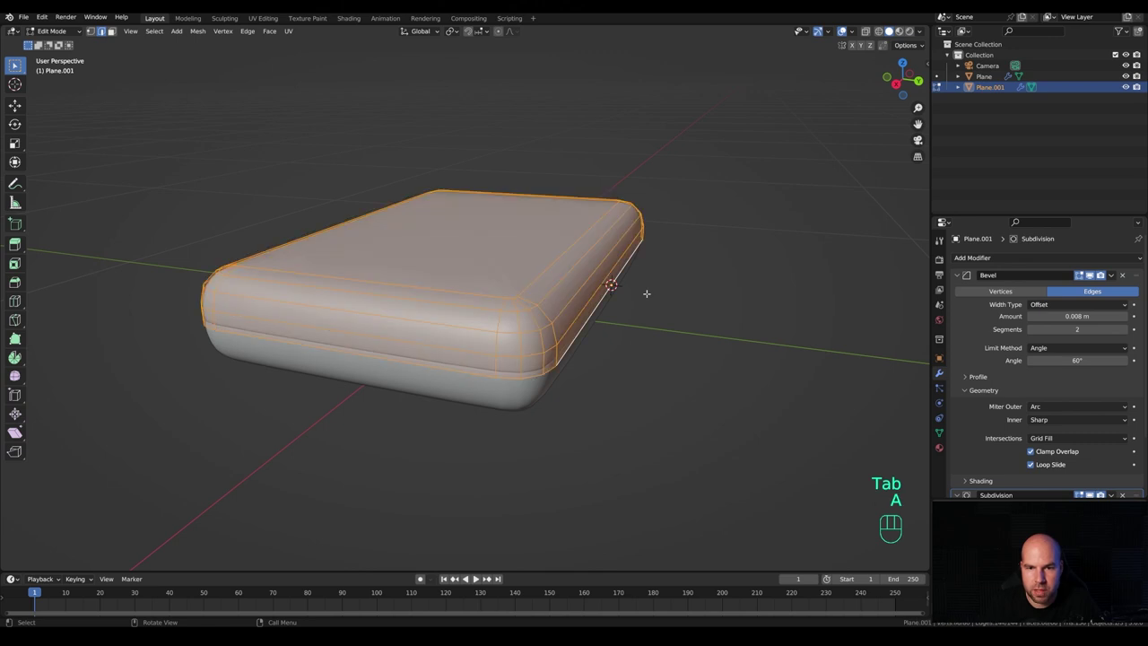
{"action": "key", "text": "g"}
{"action": "key", "text": "y"}
{"action": "key", "text": "shift"}
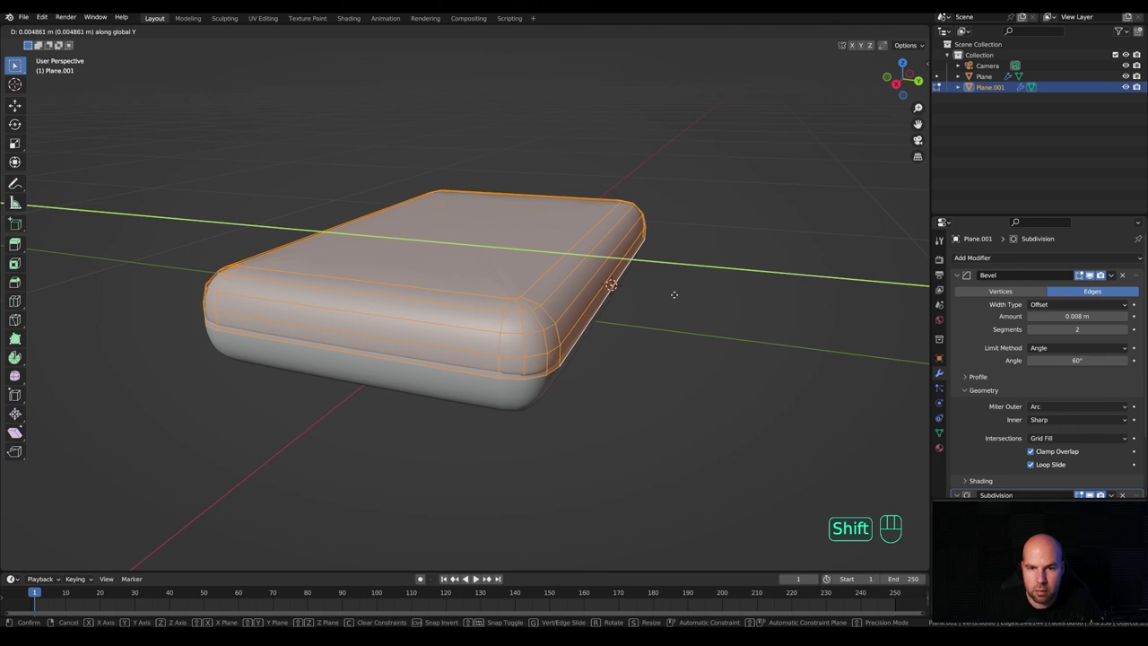
{"action": "left_click", "coordinate": [673, 295]}
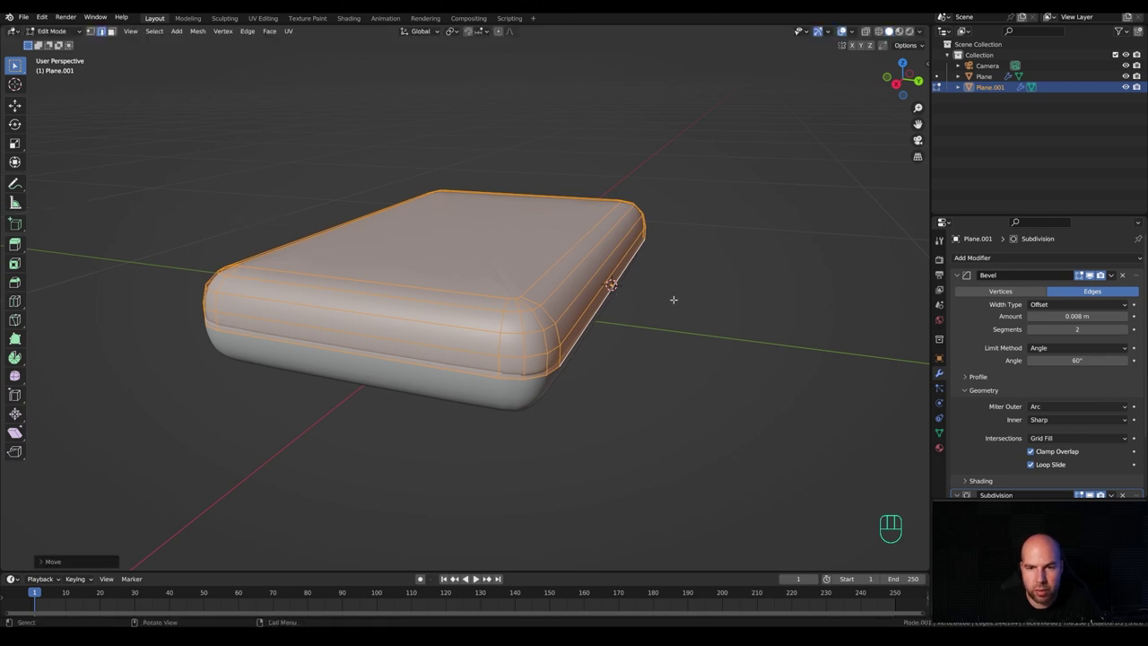
In Object Mode, move the lid about -0.005 m along Y and nudge its height along Z.
{"action": "key", "text": "Tab"}
{"action": "key", "text": "g"}
{"action": "key", "text": "y"}
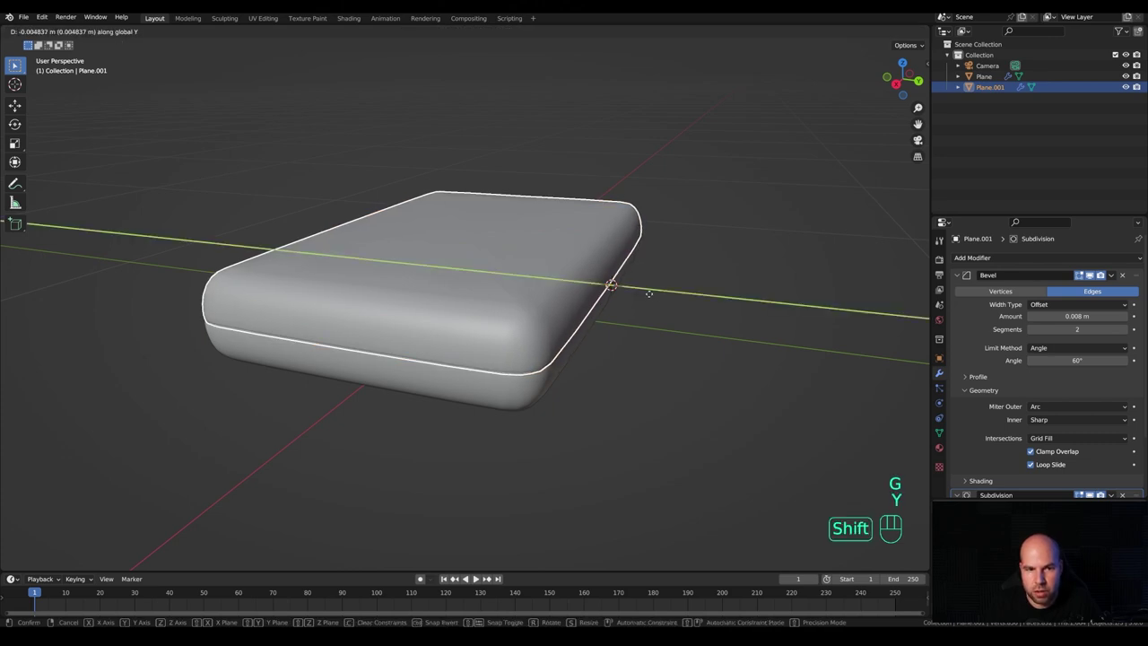
{"action": "left_click", "coordinate": [648, 293]}
{"action": "key", "text": "g"}
{"action": "key", "text": "z"}
{"action": "left_click", "coordinate": [613, 287]}
Swing the lid open by rotating it about -103° around the X axis.
{"action": "middle_click_drag", "start_coordinate": [612, 287], "coordinate": [635, 321]}
{"action": "key", "text": "r"}
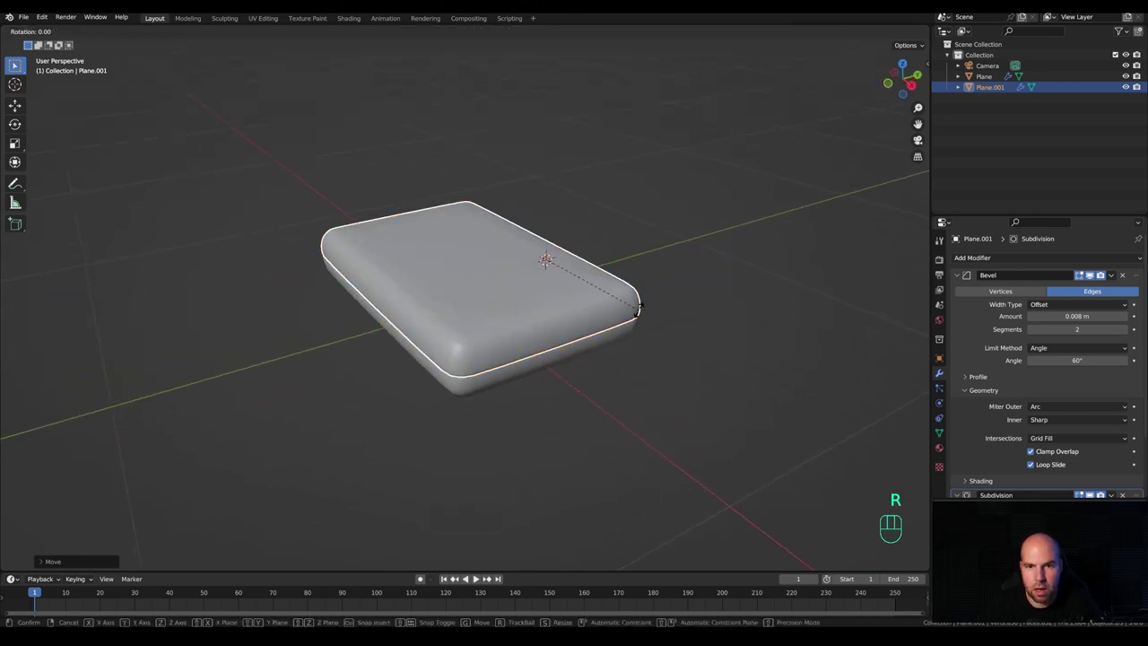
{"action": "key", "text": "x"}
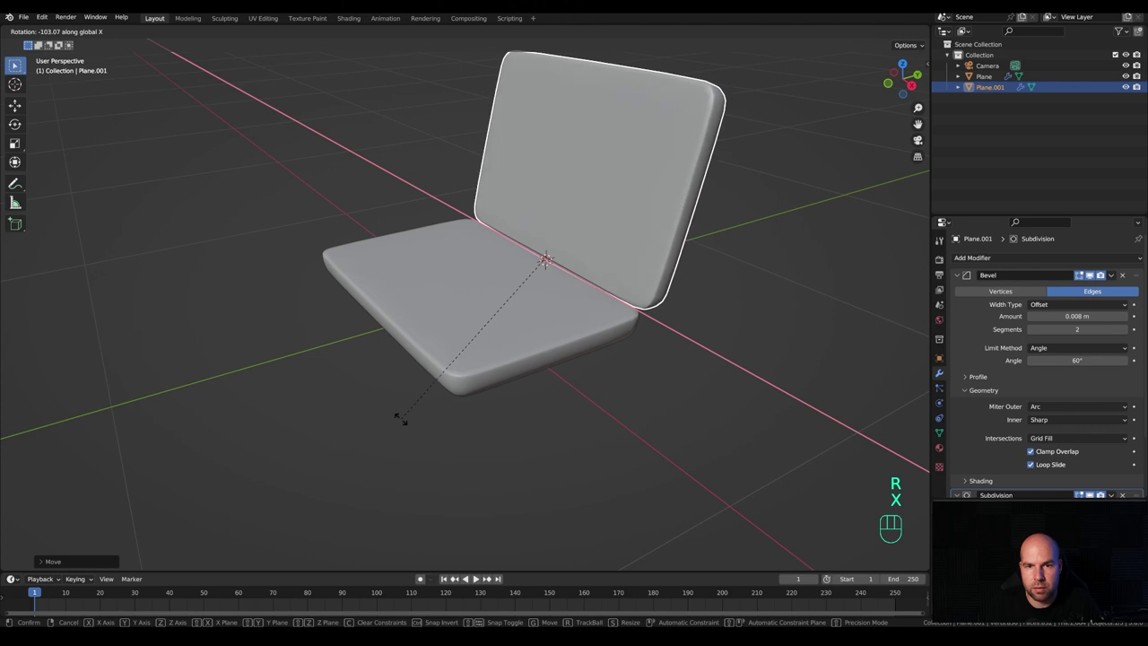
{"action": "left_click", "coordinate": [401, 420]}
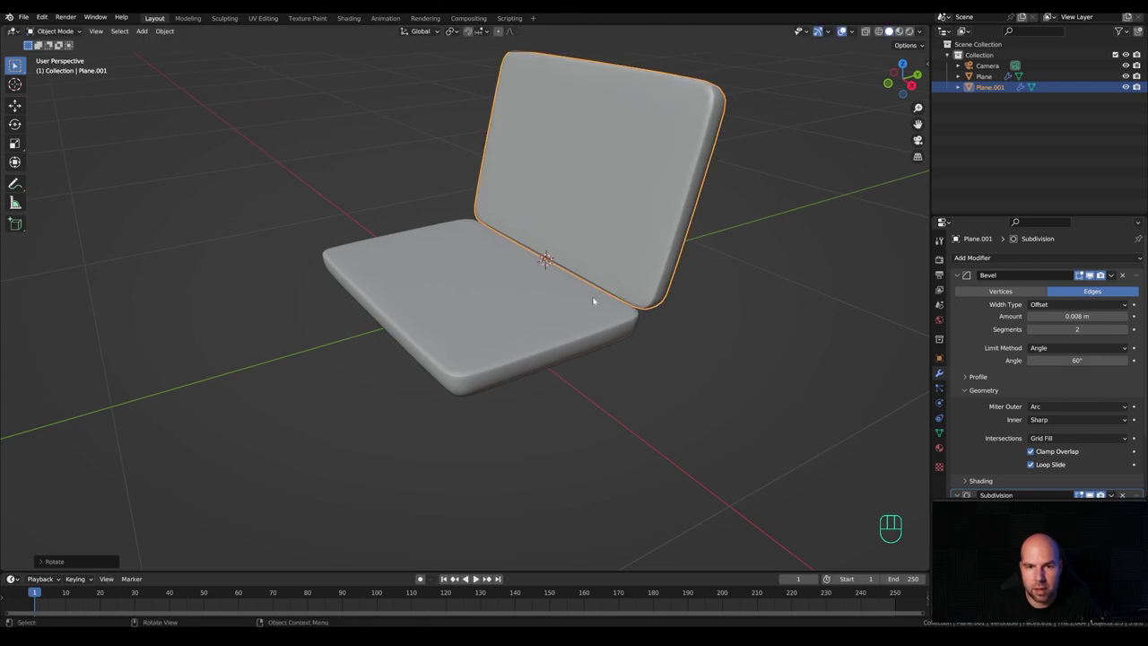
Edit the base and connect the opposing rim vertices across its top face near one short end.
{"action": "left_click", "coordinate": [485, 294]}
{"action": "middle_click_drag", "start_coordinate": [508, 290], "coordinate": [517, 299]}
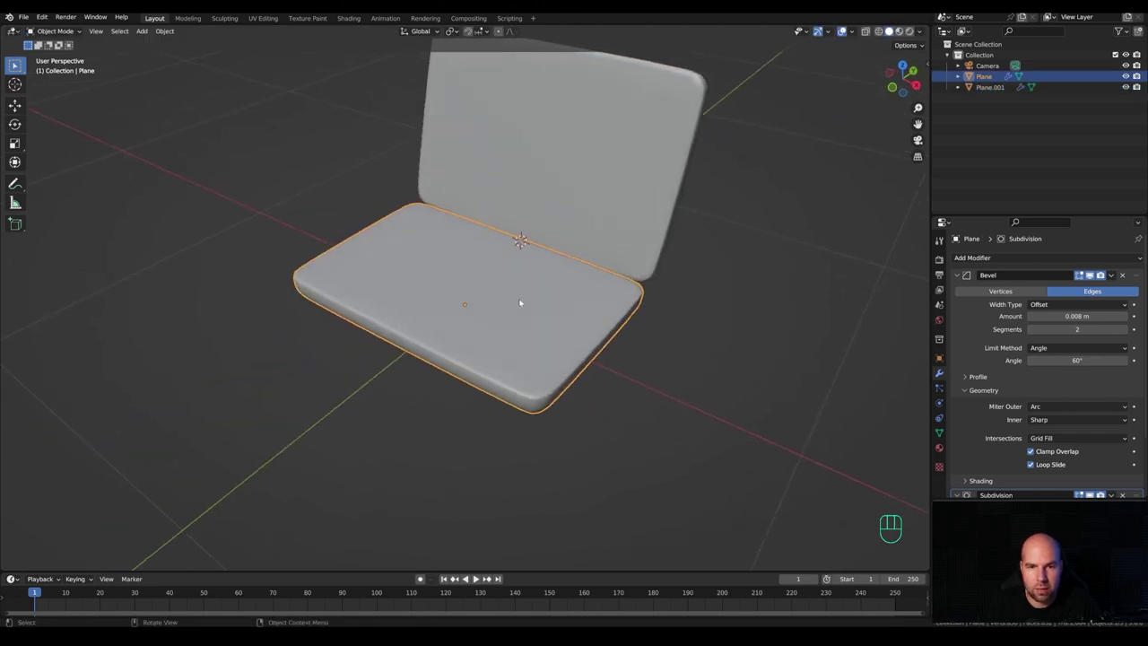
{"action": "key", "text": "Tab"}
{"action": "middle_click_drag", "start_coordinate": [587, 314], "coordinate": [567, 330]}
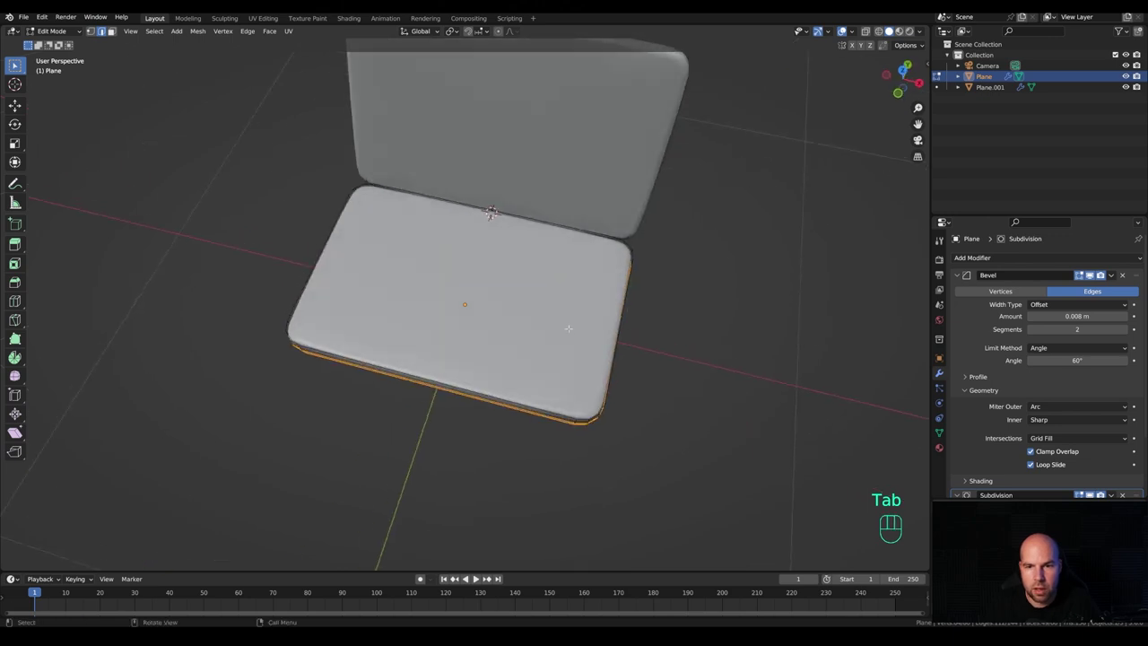
{"action": "key", "text": "1"}
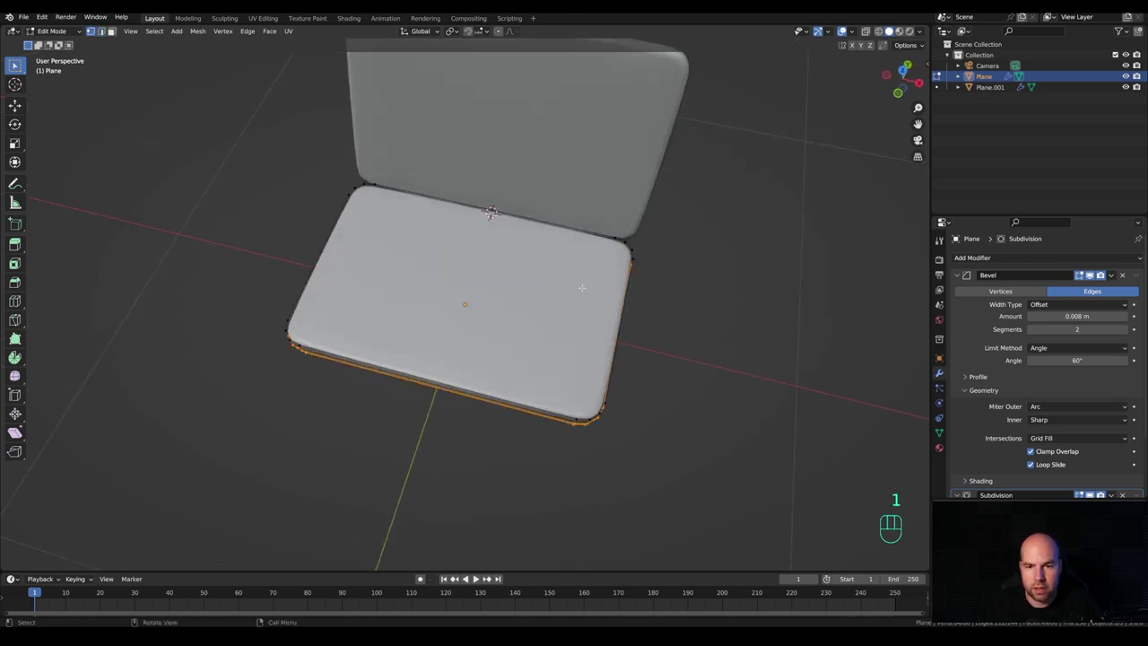
{"action": "left_click", "coordinate": [615, 238]}
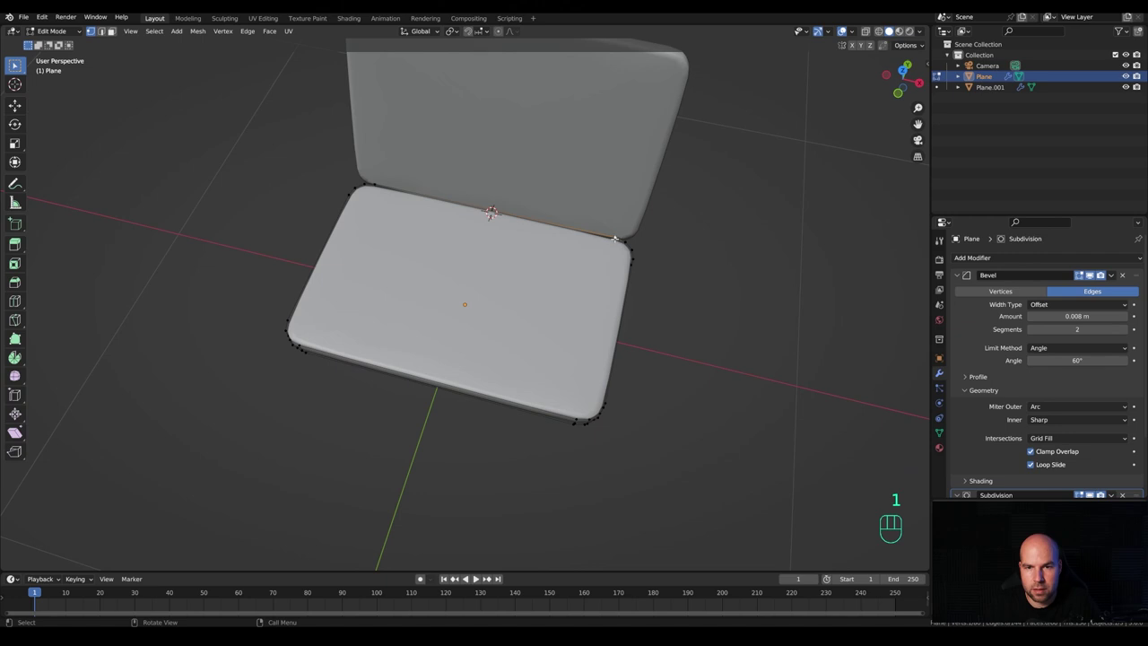
{"action": "key", "text": "shift"}
{"action": "key", "text": "j"}
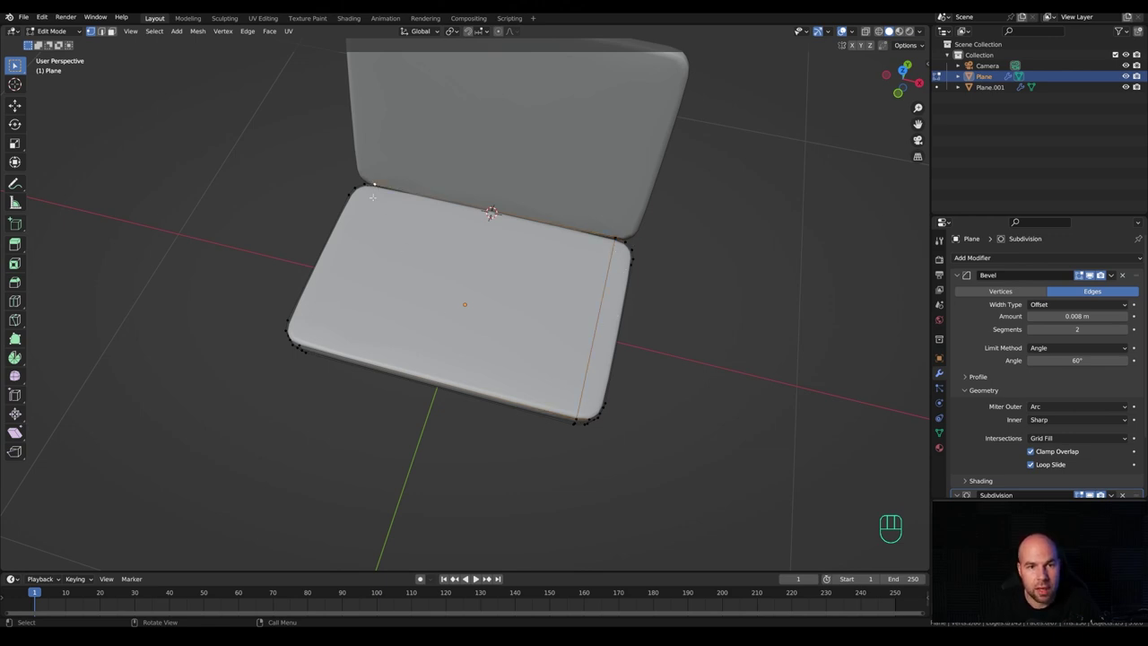
Connect the remaining opposing rim vertices across the base's top face, near the other short end and along both long sides.
{"action": "left_click", "coordinate": [308, 344], "text": "shift"}
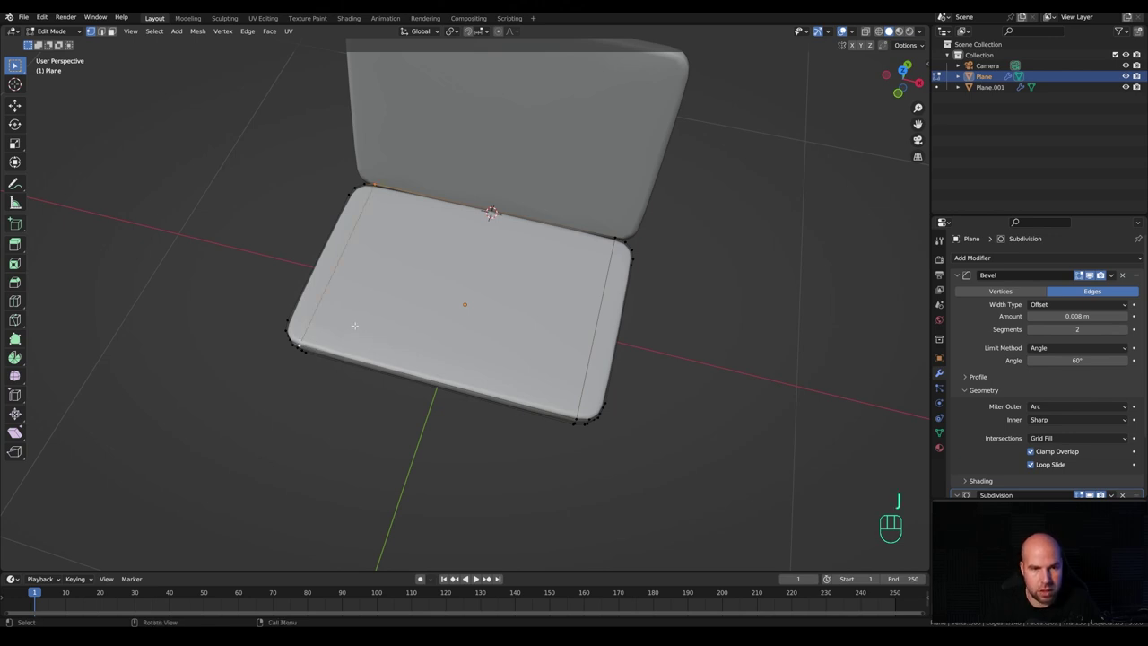
{"action": "left_click", "coordinate": [604, 402], "text": "shift"}
{"action": "key", "text": "j"}
{"action": "left_click", "coordinate": [631, 256], "text": "shift"}
{"action": "middle_click_drag", "start_coordinate": [676, 275], "coordinate": [637, 257]}
{"action": "middle_click_drag", "start_coordinate": [623, 247], "coordinate": [496, 285]}
Add a loop cut running lengthwise across the middle of the base, slid slightly toward the front.
{"action": "key", "text": "ctrl+r"}
{"action": "left_click", "coordinate": [625, 336]}
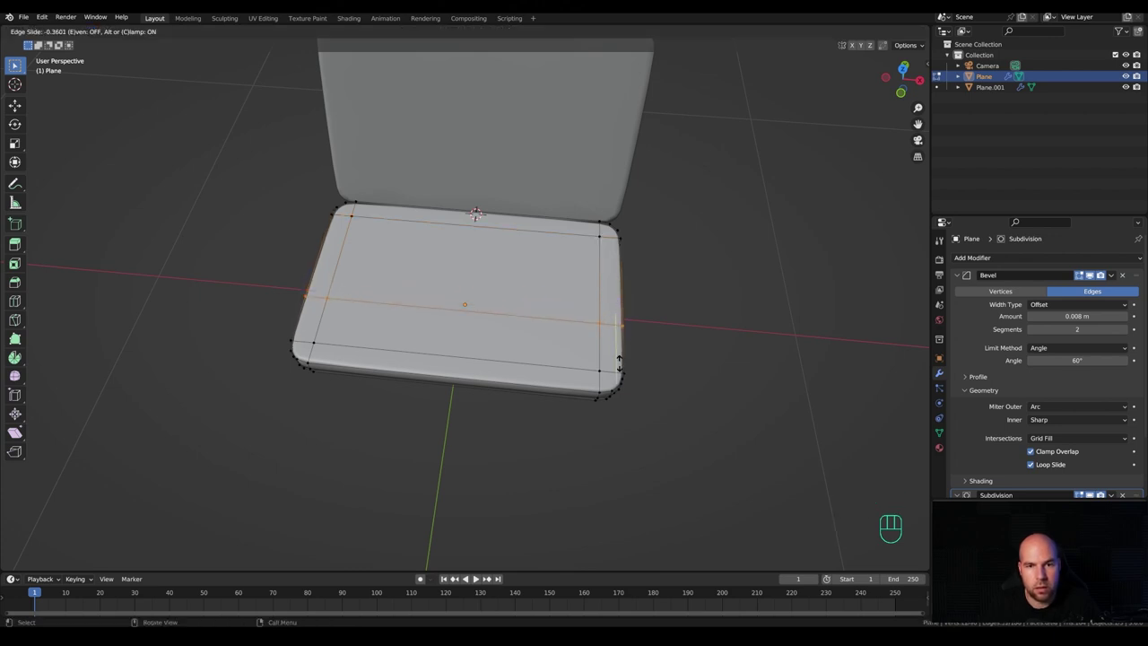
{"action": "left_click", "coordinate": [619, 359]}
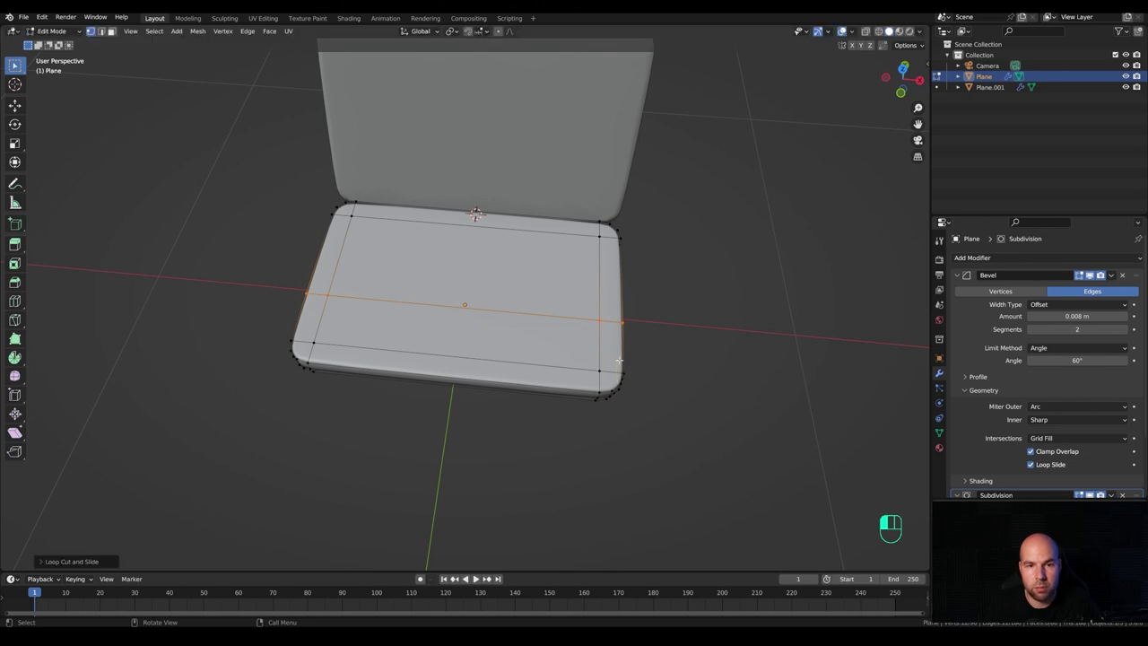
Add two crosswise loop cuts to the base, each slid close to the connecting edge near a short end.
{"action": "middle_click_drag", "start_coordinate": [410, 282], "coordinate": [461, 224]}
{"action": "key", "text": "ctrl+r"}
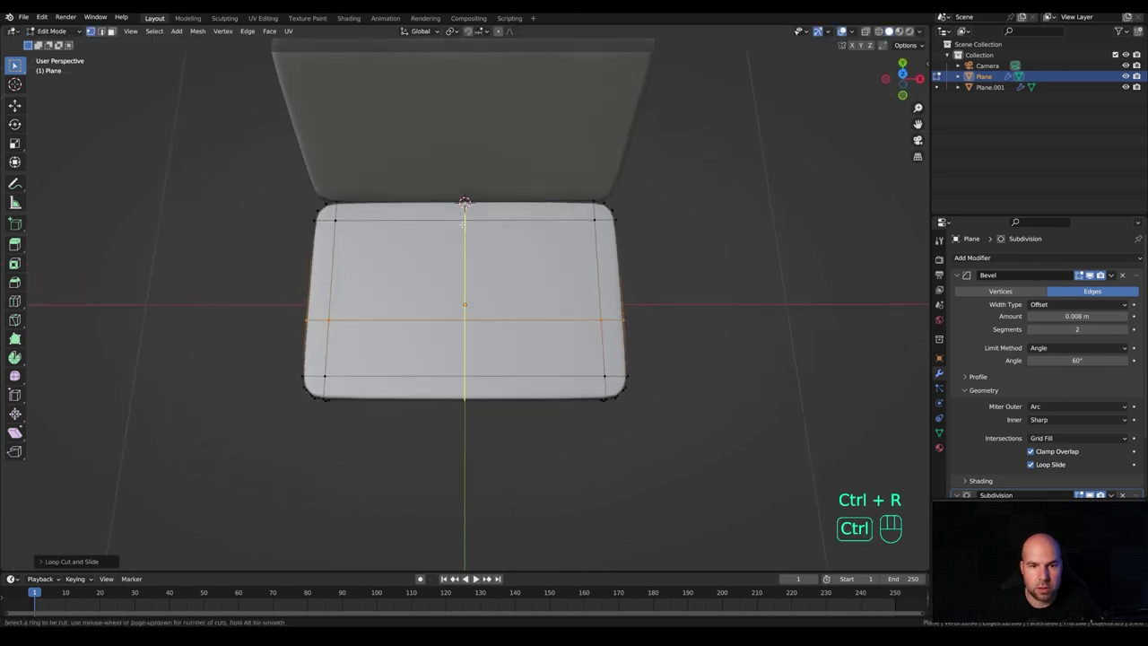
{"action": "left_click", "coordinate": [448, 226]}
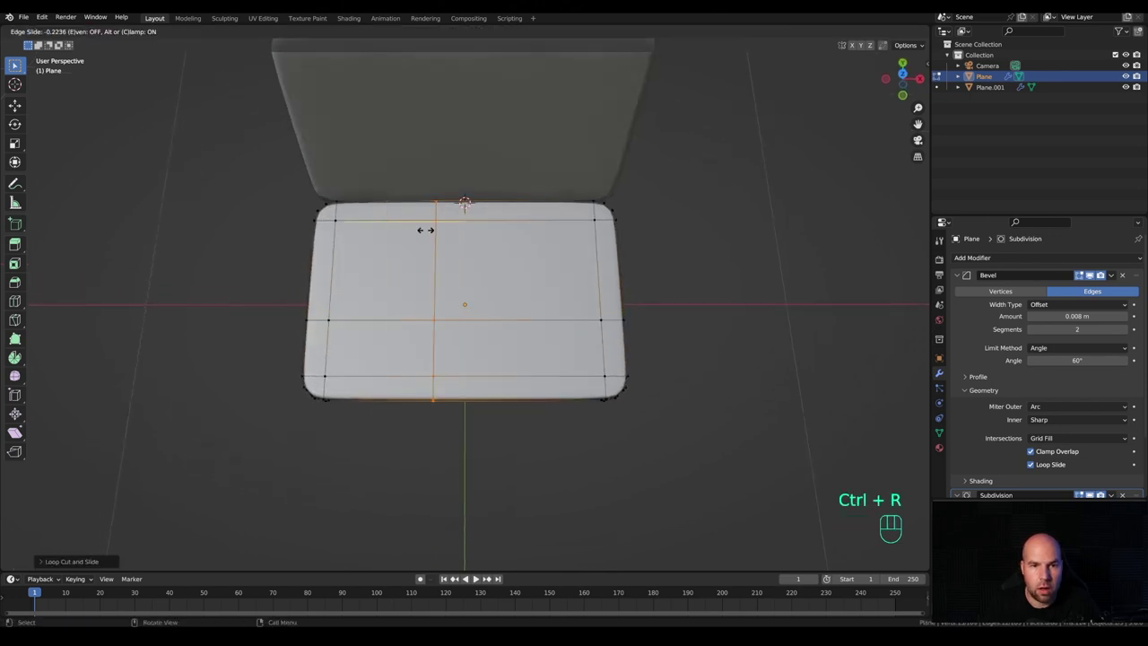
{"action": "left_click", "coordinate": [341, 251]}
{"action": "key", "text": "ctrl+r"}
{"action": "left_click", "coordinate": [538, 227]}
{"action": "left_click", "coordinate": [635, 226]}
Add two lengthwise loop cuts to the base, one close to the rear connecting edge and one just behind the middle cut.
{"action": "key", "text": "ctrl+r"}
{"action": "left_click", "coordinate": [630, 229]}
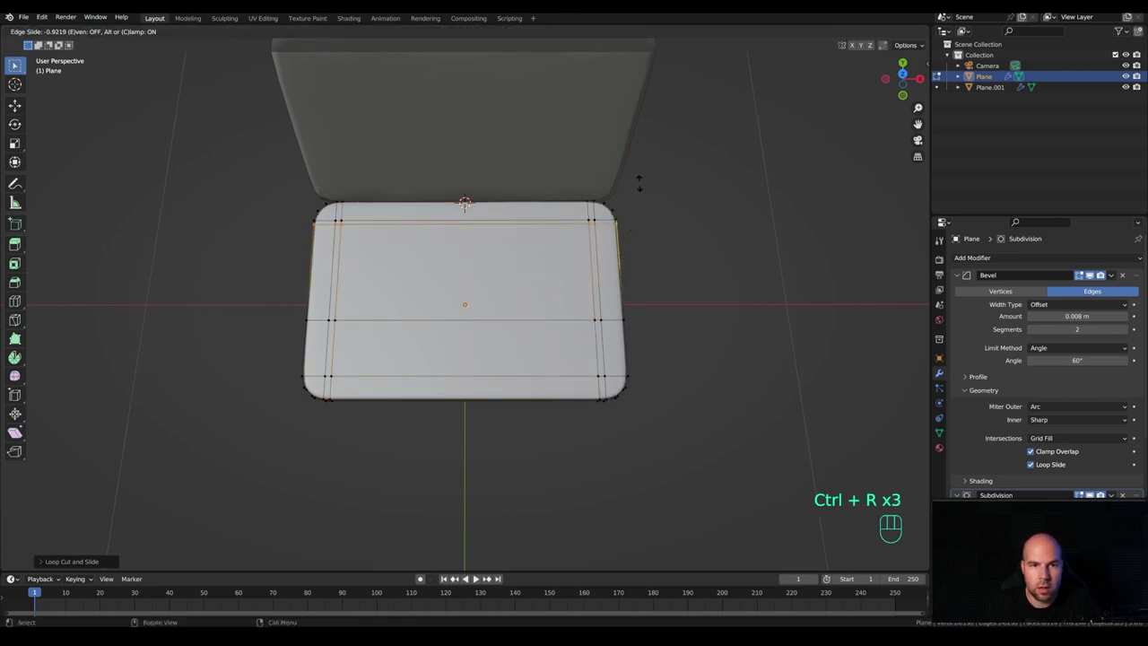
{"action": "left_click", "coordinate": [639, 182]}
{"action": "key", "text": "ctrl+r"}
{"action": "left_click", "coordinate": [609, 278]}
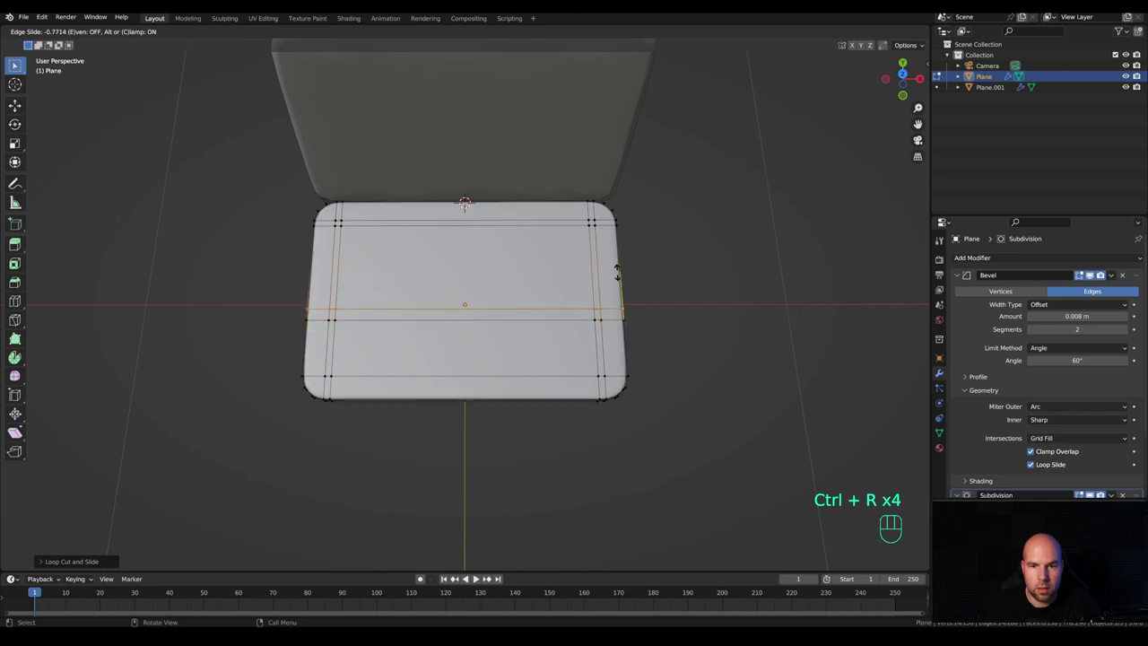
{"action": "left_click", "coordinate": [612, 278]}
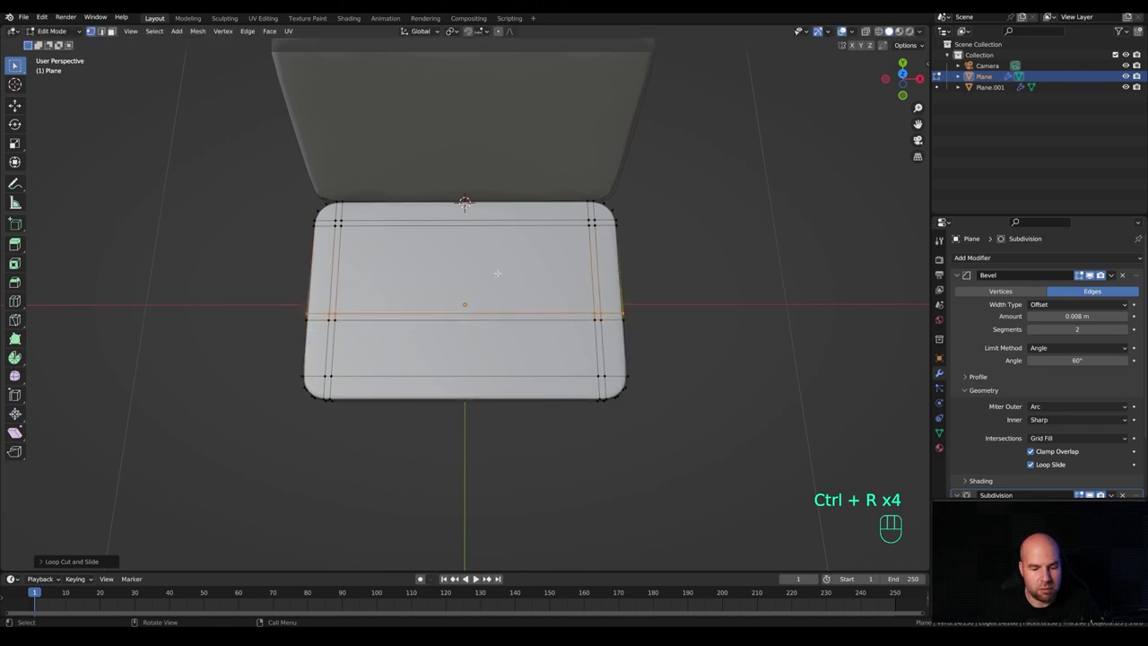
Select the rear rectangular face region of the base's top and extrude it about 0.046 m inward as a recess.
{"action": "key", "text": "3"}
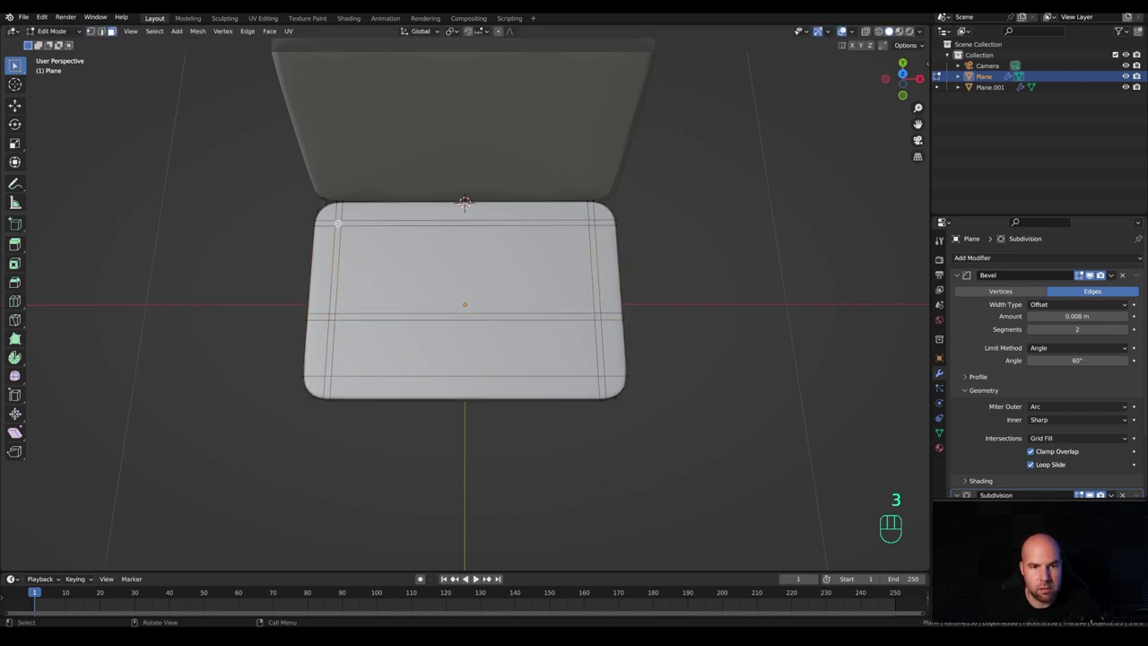
{"action": "left_click", "coordinate": [597, 314], "text": "ctrl+shift"}
{"action": "middle_click_drag", "start_coordinate": [507, 317], "coordinate": [465, 310]}
{"action": "key", "text": "e"}
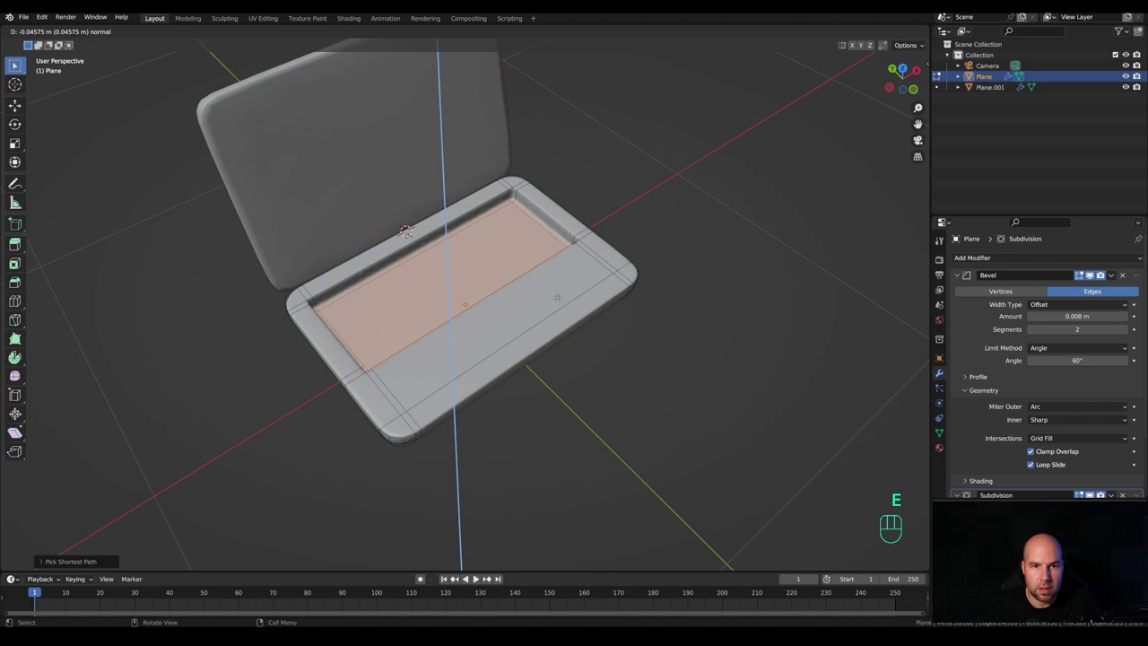
{"action": "left_click", "coordinate": [534, 290]}
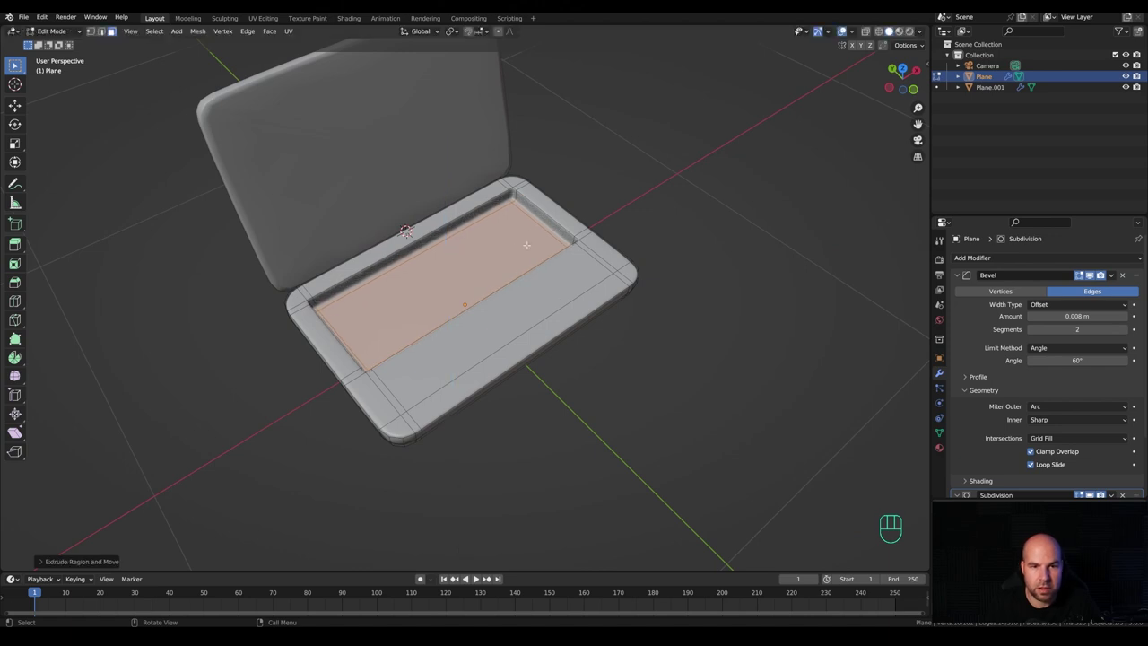
Snap the 3D cursor to the recess floor, then add a plane there in Object Mode.
{"action": "key", "text": "shift+s"}
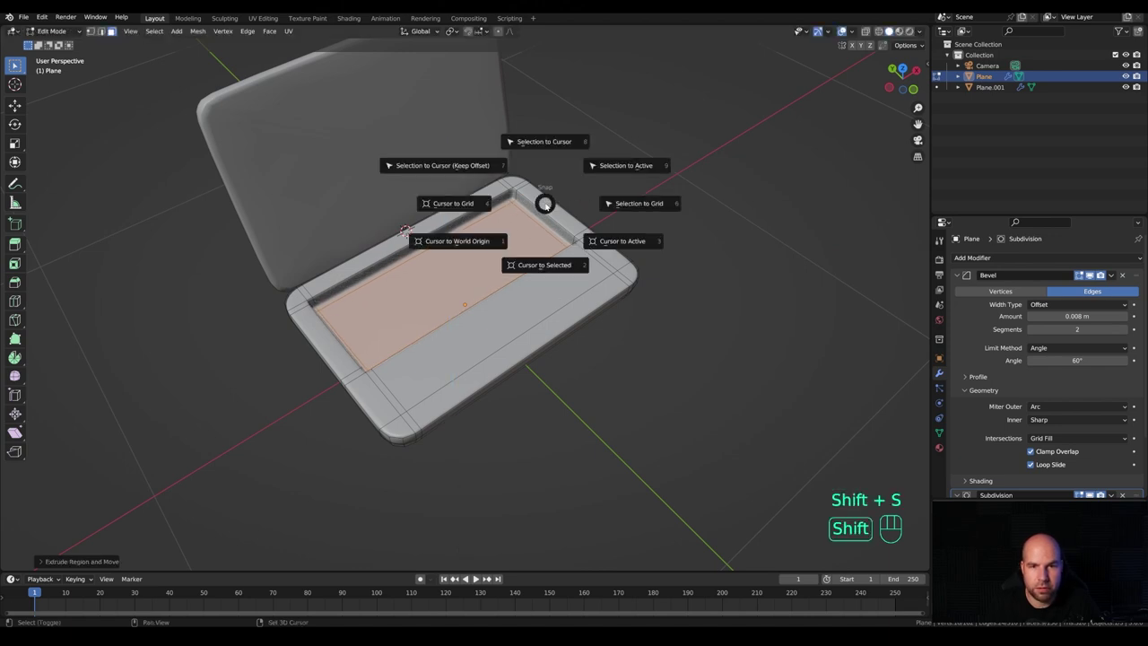
{"action": "left_click", "coordinate": [541, 266]}
{"action": "key", "text": "Tab"}
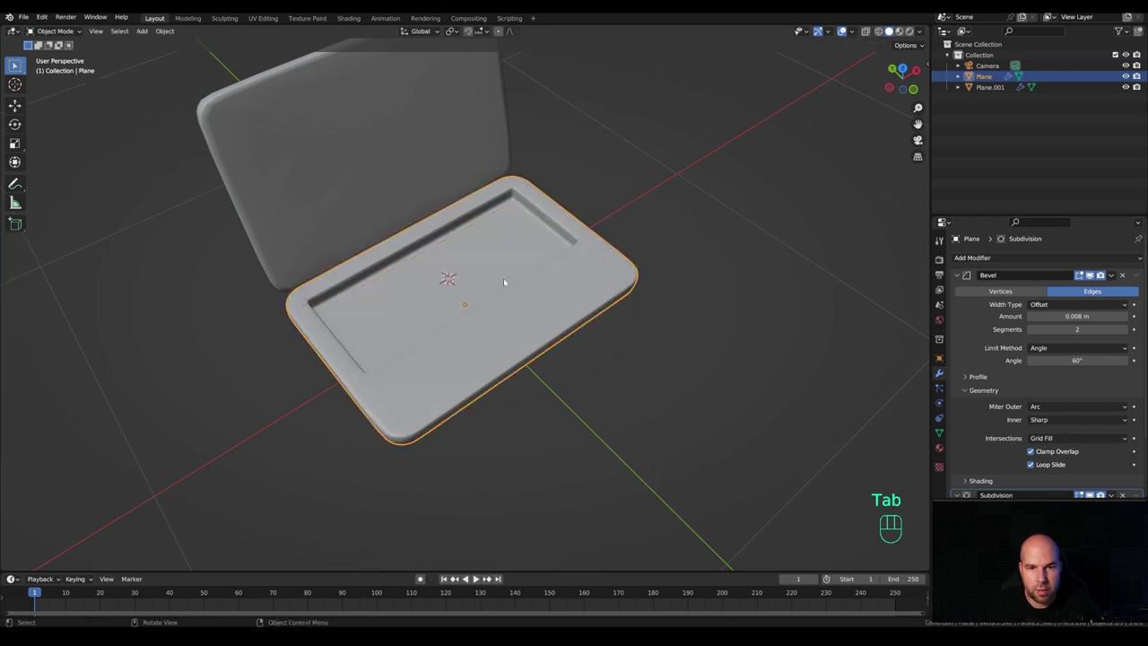
{"action": "key", "text": "shift+a"}
{"action": "mouse_move", "coordinate": [503, 276]}
{"action": "left_click", "coordinate": [542, 275]}
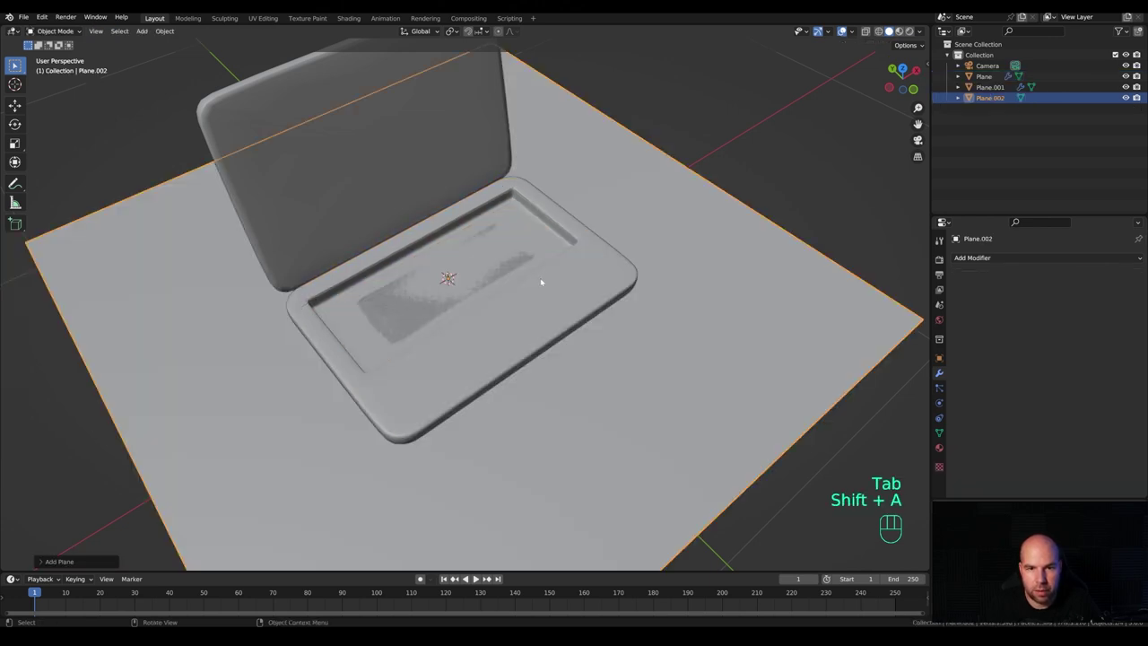
In Edit Mode, scale the plane to about 0.15 and stretch it about 2.6 times along X to fit the recess.
{"action": "key", "text": "Tab"}
{"action": "key", "text": "s"}
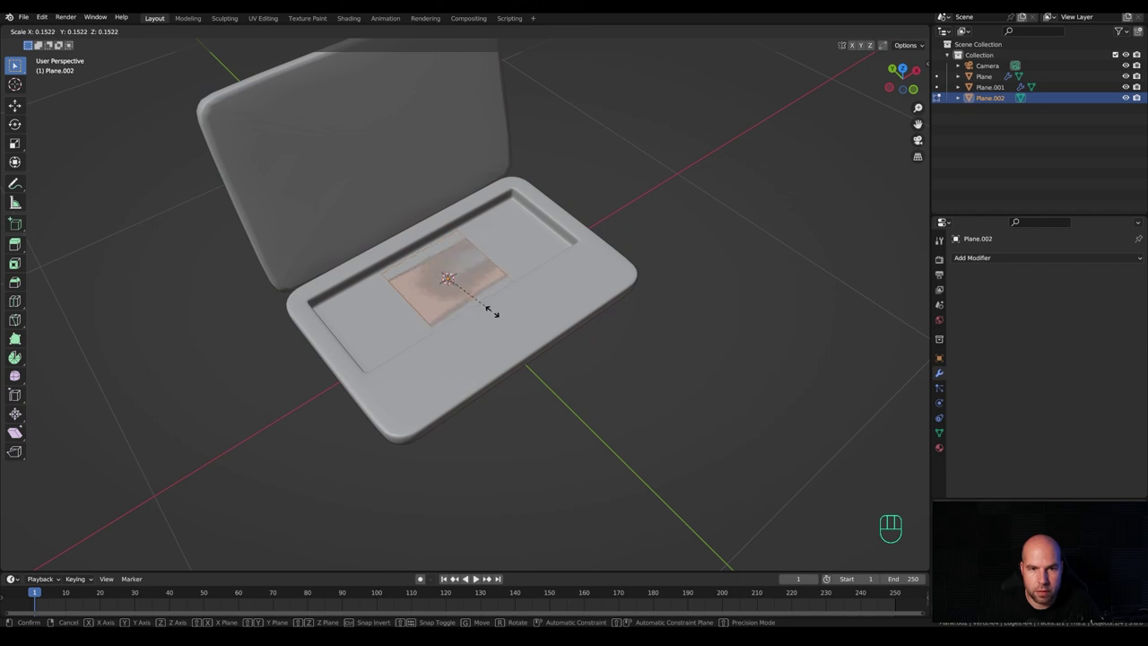
{"action": "left_click", "coordinate": [489, 309]}
{"action": "middle_click_drag", "start_coordinate": [488, 310], "coordinate": [525, 325]}
{"action": "key", "text": "s"}
{"action": "key", "text": "x"}
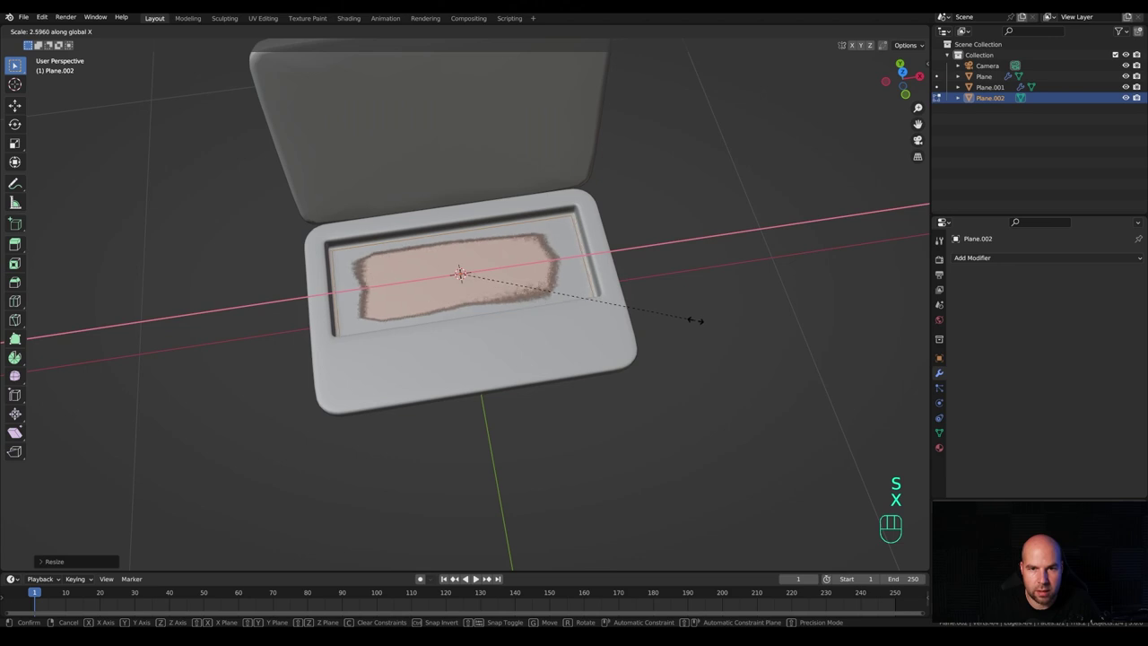
{"action": "left_click", "coordinate": [690, 320]}
Add three evenly spaced lengthwise loop cuts to the plane without sliding them.
{"action": "middle_click_drag", "start_coordinate": [687, 320], "coordinate": [630, 320]}
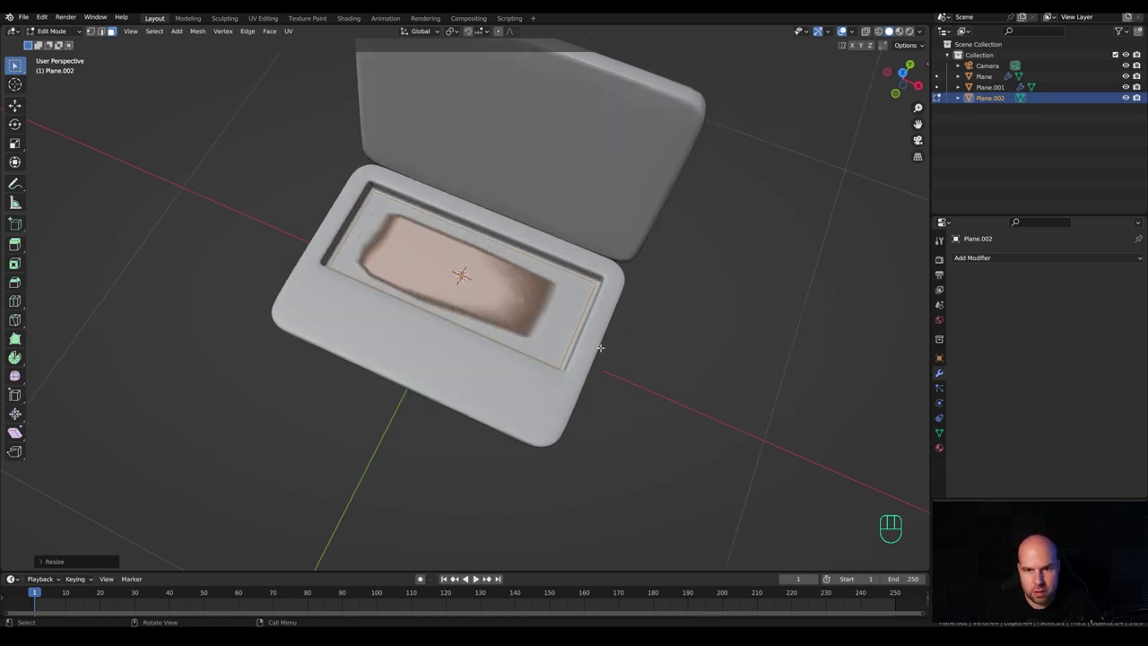
{"action": "key", "text": "ctrl+r"}
{"action": "scroll", "coordinate": [575, 330], "scroll_direction": "up", "scroll_amount": 2}
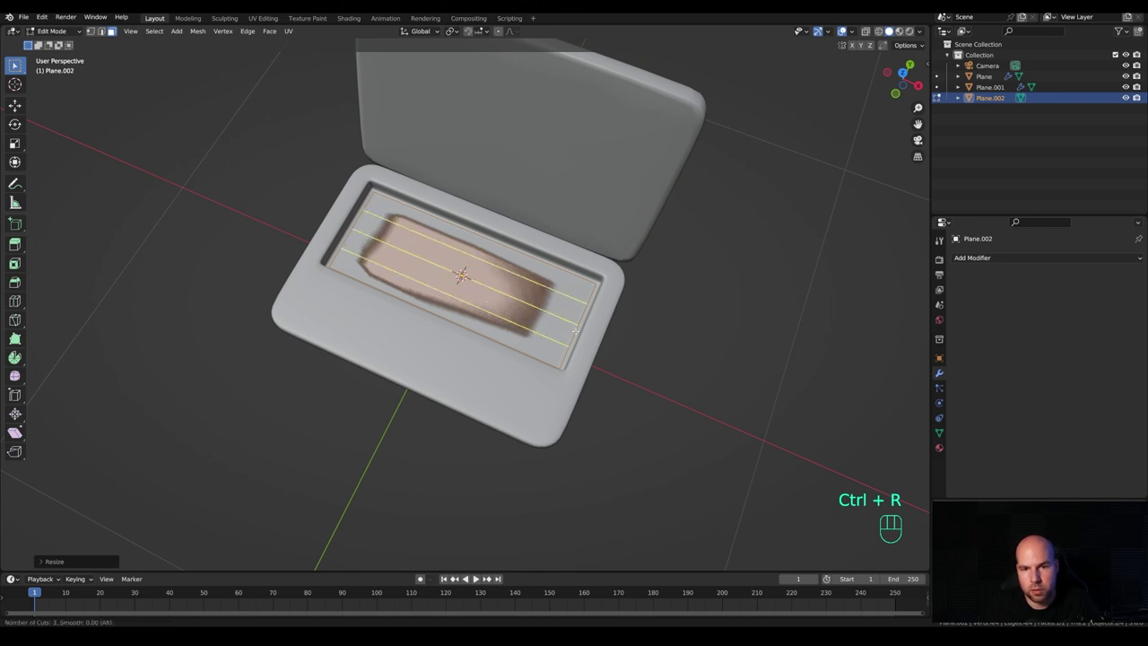
{"action": "left_click", "coordinate": [575, 331]}
{"action": "right_click", "coordinate": [436, 301]}
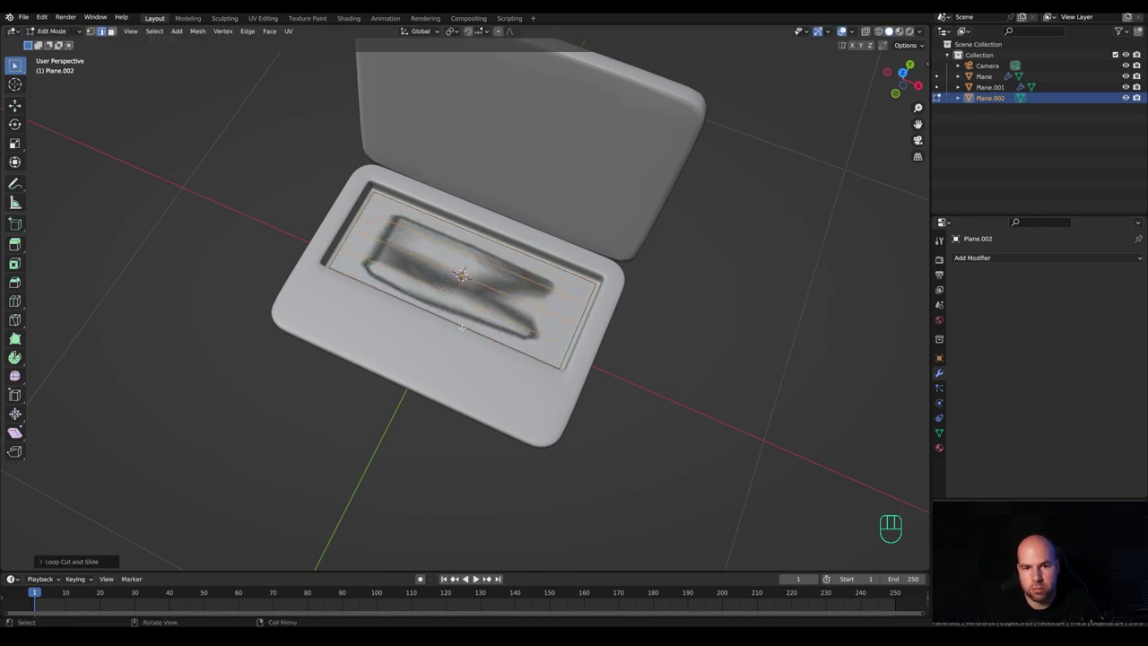
{"action": "middle_click_drag", "start_coordinate": [460, 274], "coordinate": [465, 261]}
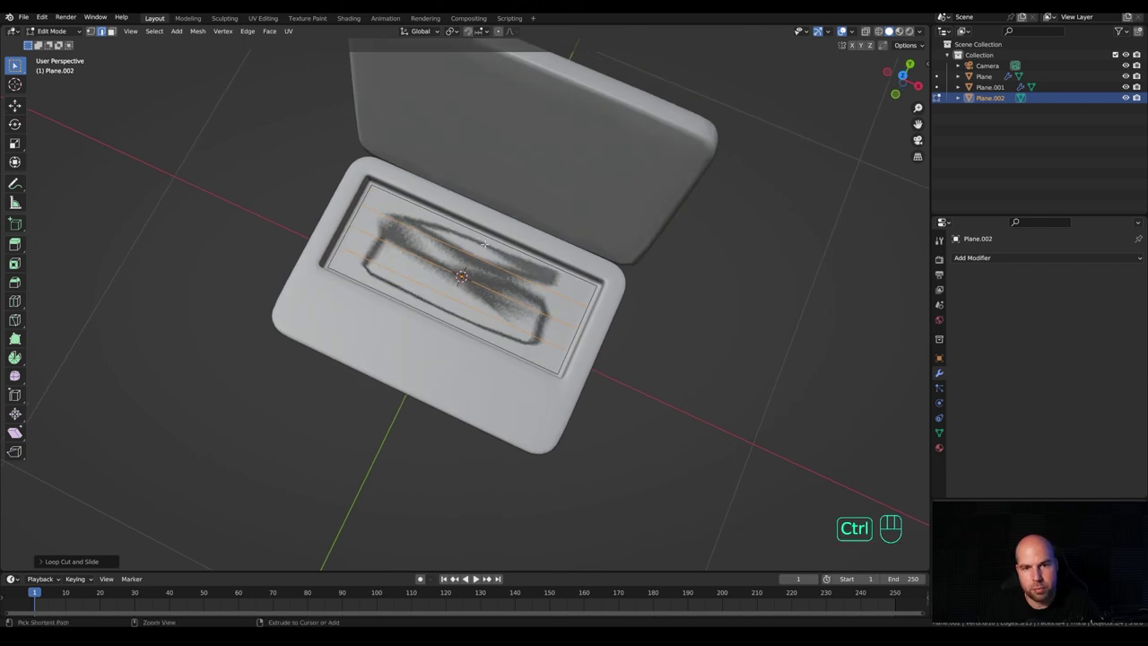
Add nine evenly spaced crosswise loop cuts to the plane without sliding them.
{"action": "key", "text": "ctrl+r"}
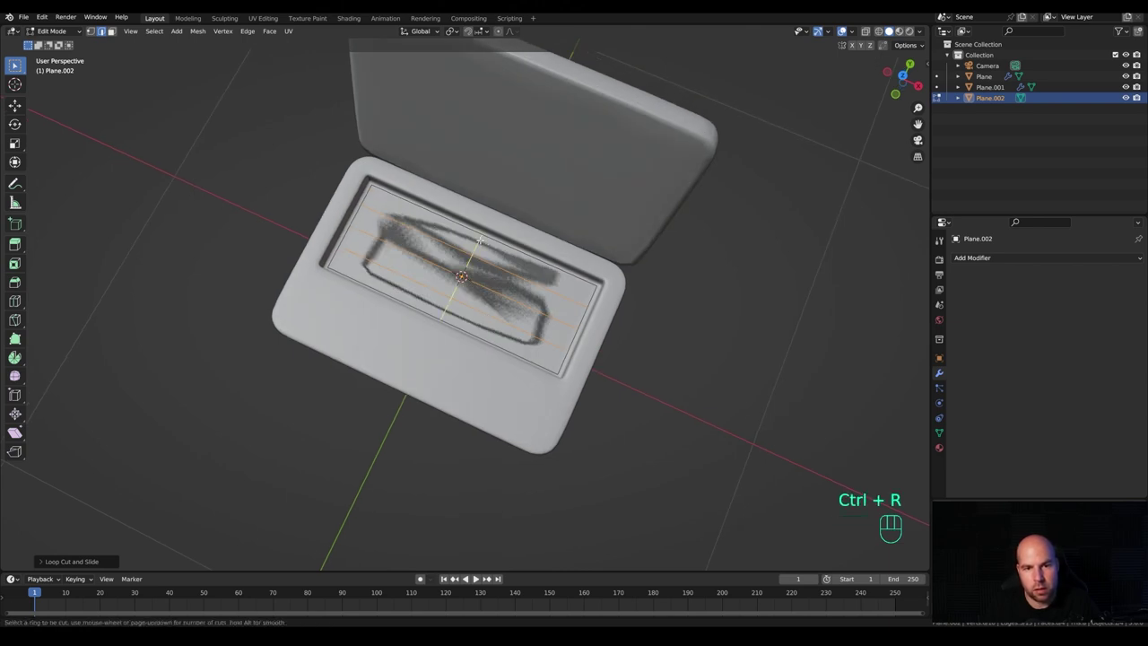
{"action": "scroll", "coordinate": [479, 241], "scroll_direction": "up", "scroll_amount": 8}
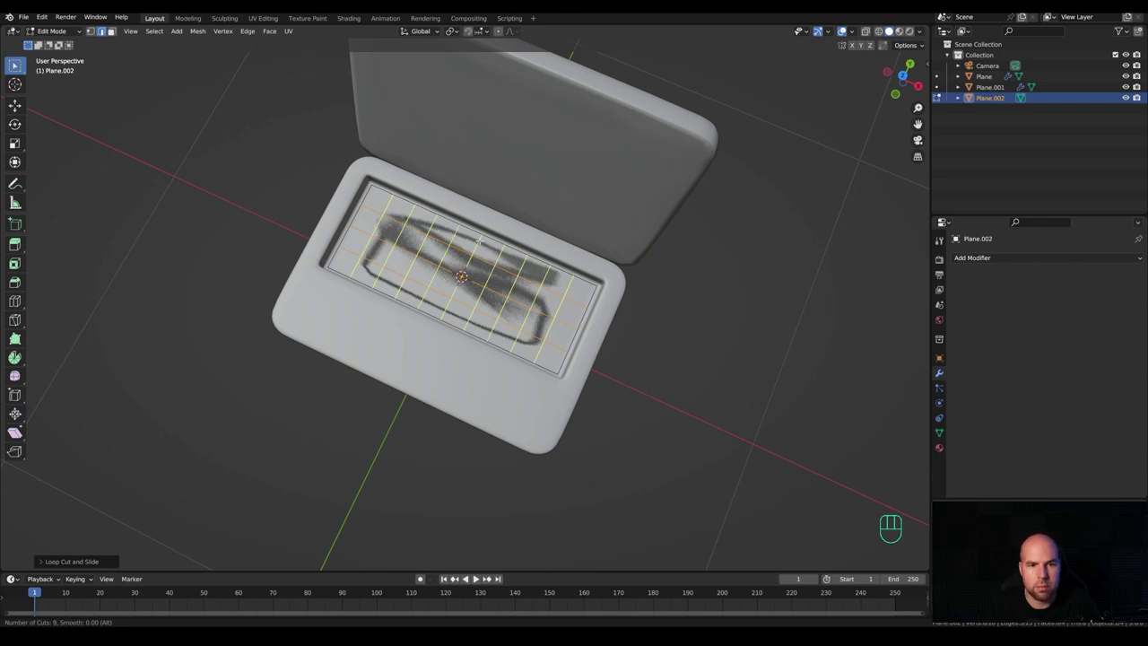
{"action": "left_click", "coordinate": [479, 240]}
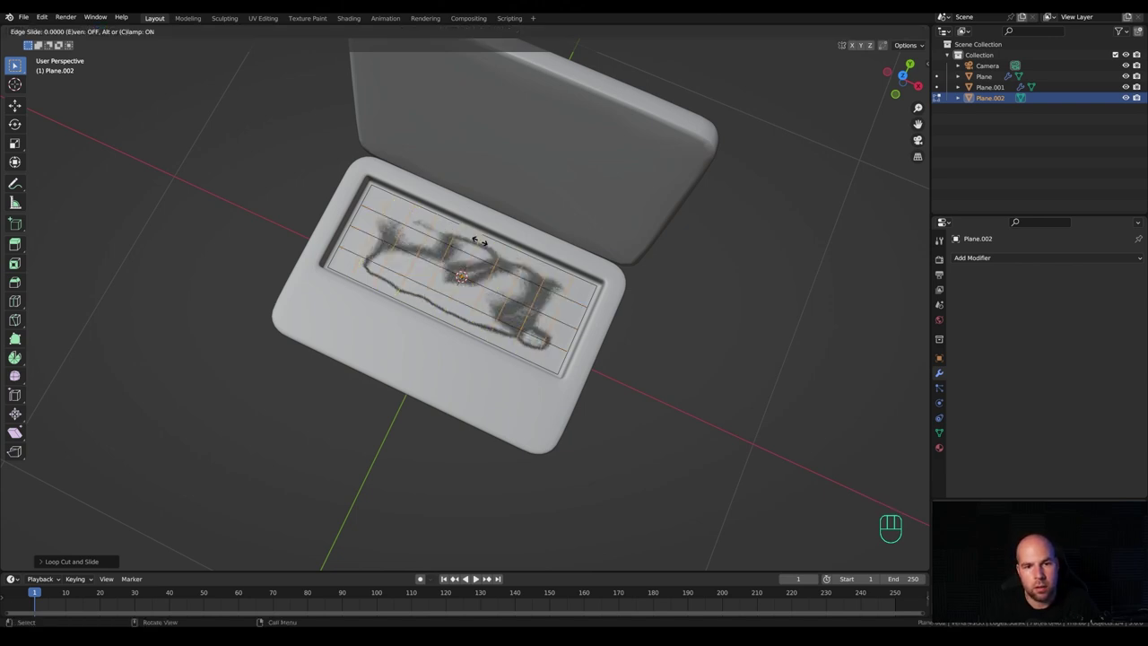
{"action": "right_click", "coordinate": [475, 237]}
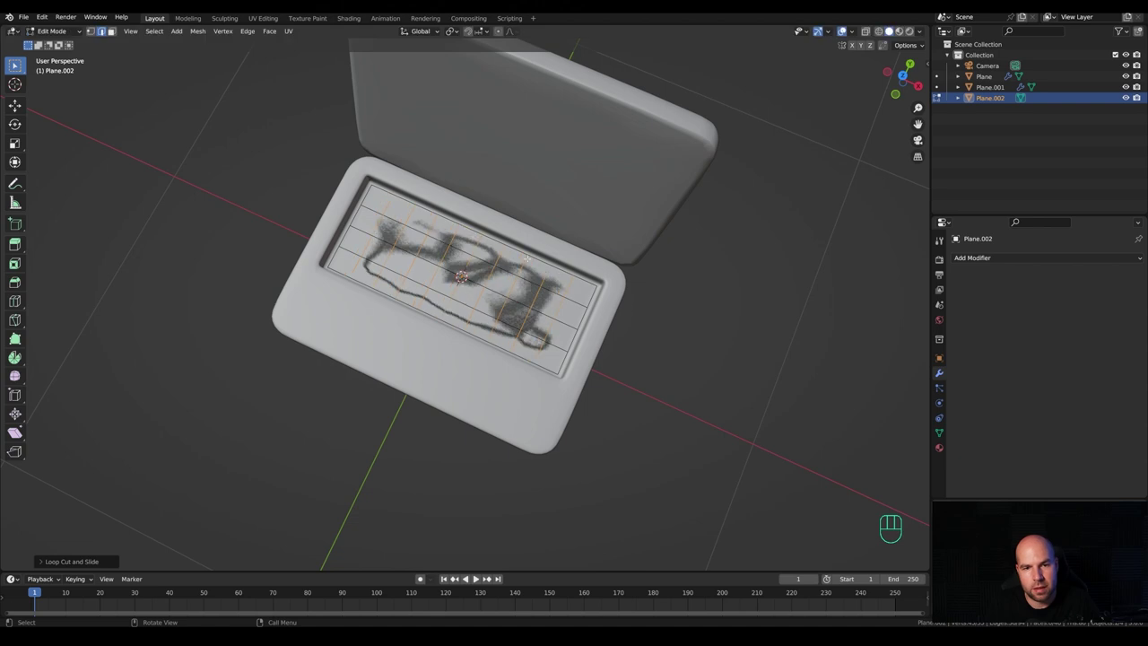
{"action": "key", "text": "ctrl+r"}
{"action": "scroll", "coordinate": [528, 317], "scroll_direction": "up", "scroll_amount": 2}
{"action": "left_click", "coordinate": [525, 319]}
{"action": "right_click", "coordinate": [525, 319]}
Bevel all the plane's grid edges by about 0.001 m and delete the resulting thin strip faces to leave separate tiles.
{"action": "key", "text": "a"}
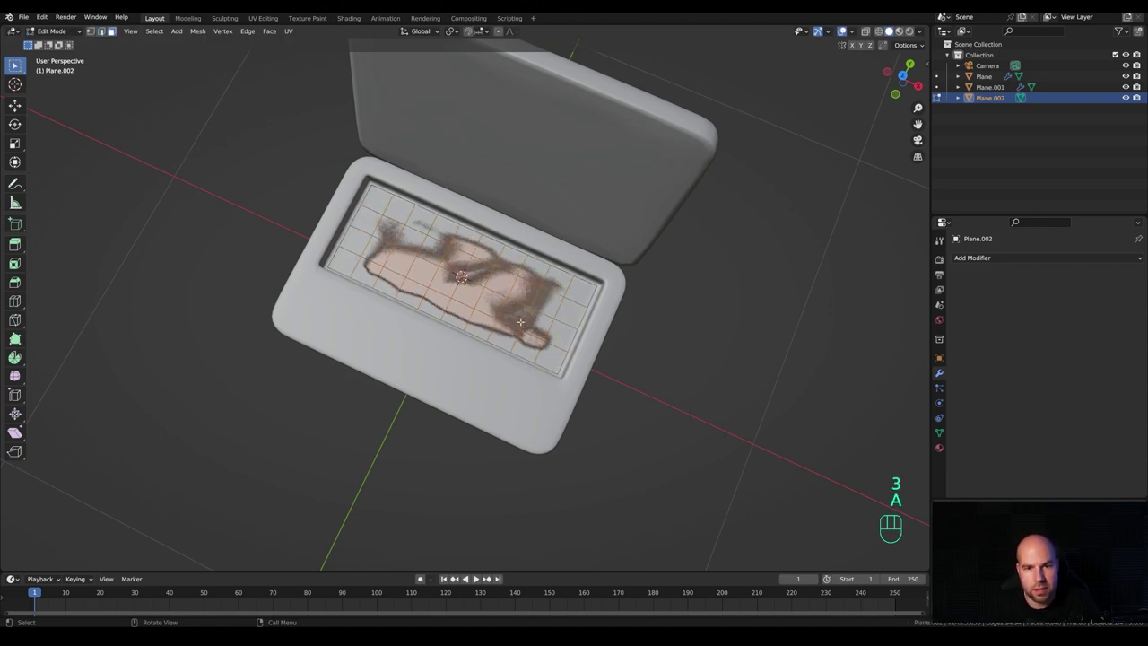
{"action": "key", "text": "ctrl+b"}
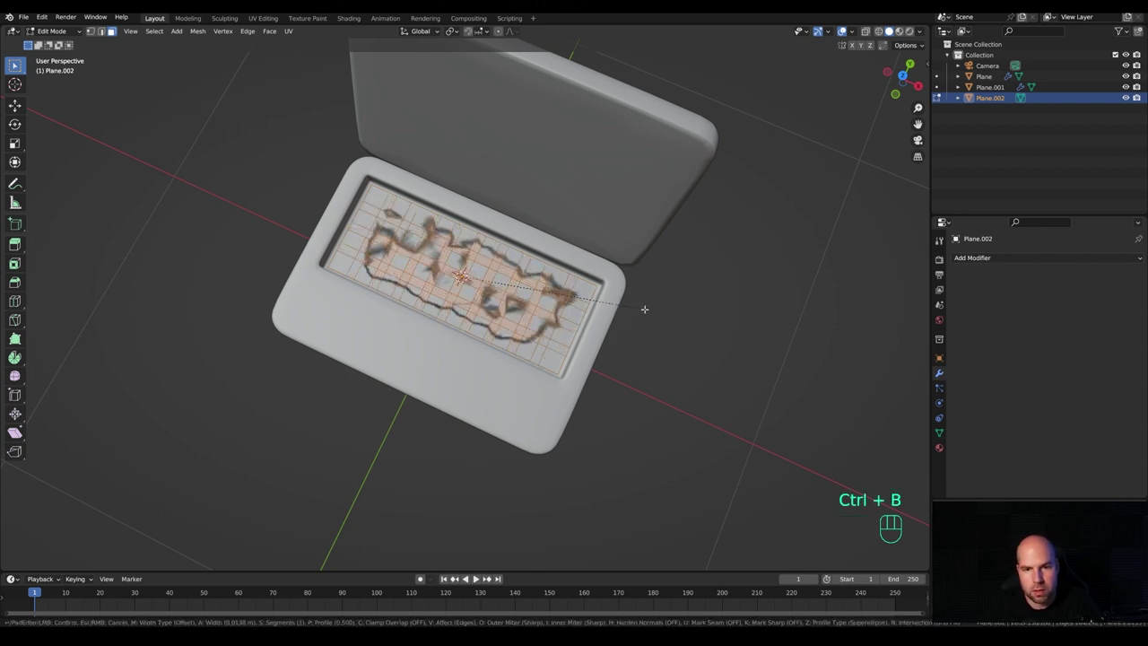
{"action": "key", "text": "shift"}
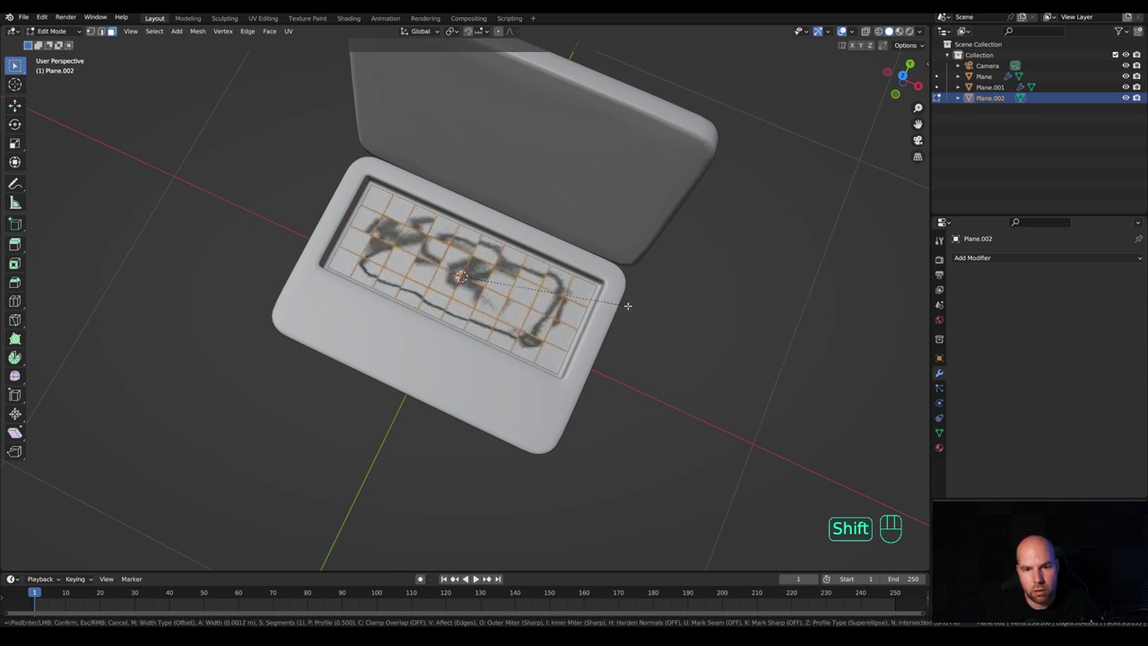
{"action": "left_click", "coordinate": [626, 305]}
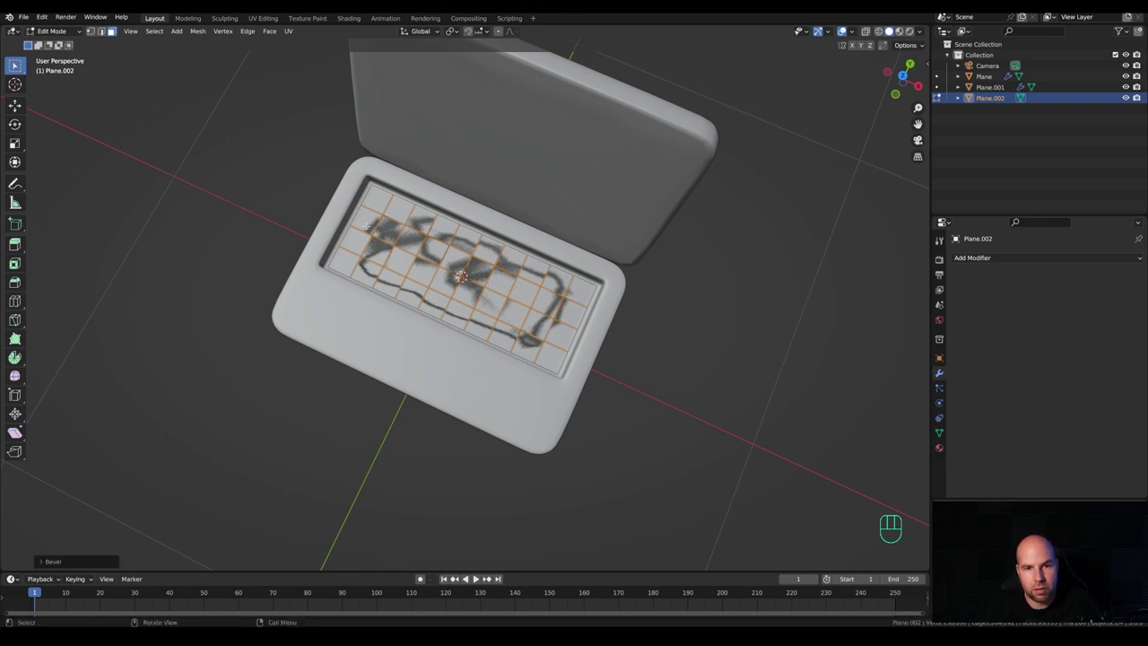
{"action": "key", "text": "x"}
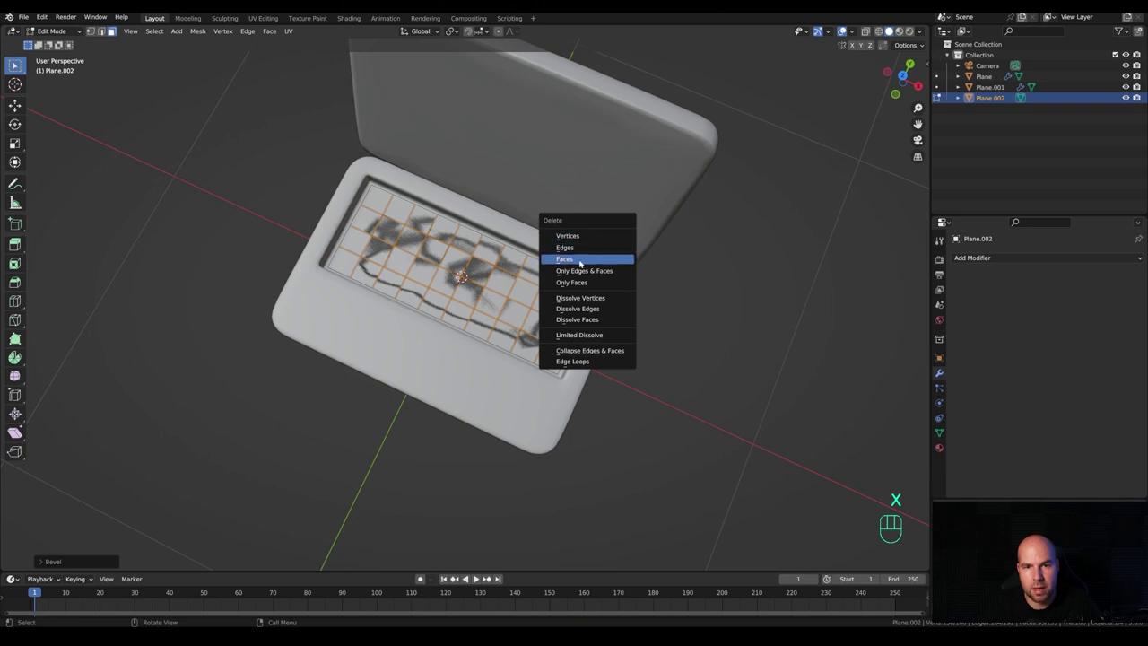
{"action": "left_click", "coordinate": [580, 260]}
Select all the tiles and extrude them upward by about 0.04 m into key blocks.
{"action": "key", "text": "a"}
{"action": "middle_click_drag", "start_coordinate": [643, 341], "coordinate": [641, 278]}
{"action": "key", "text": "e"}
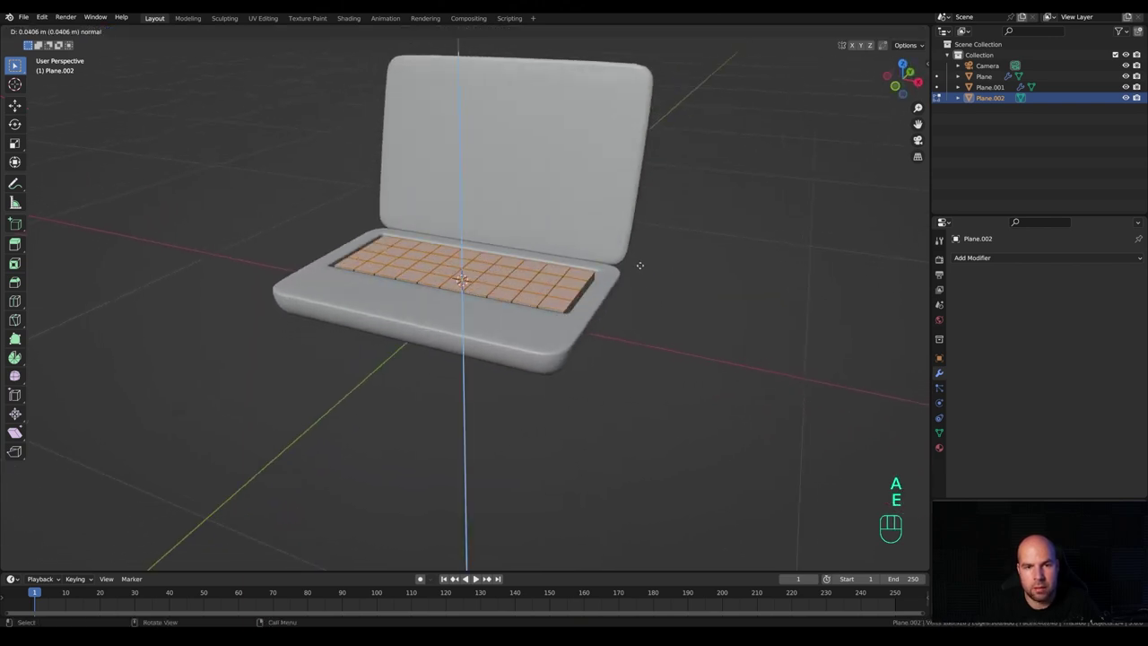
{"action": "left_click", "coordinate": [637, 263]}
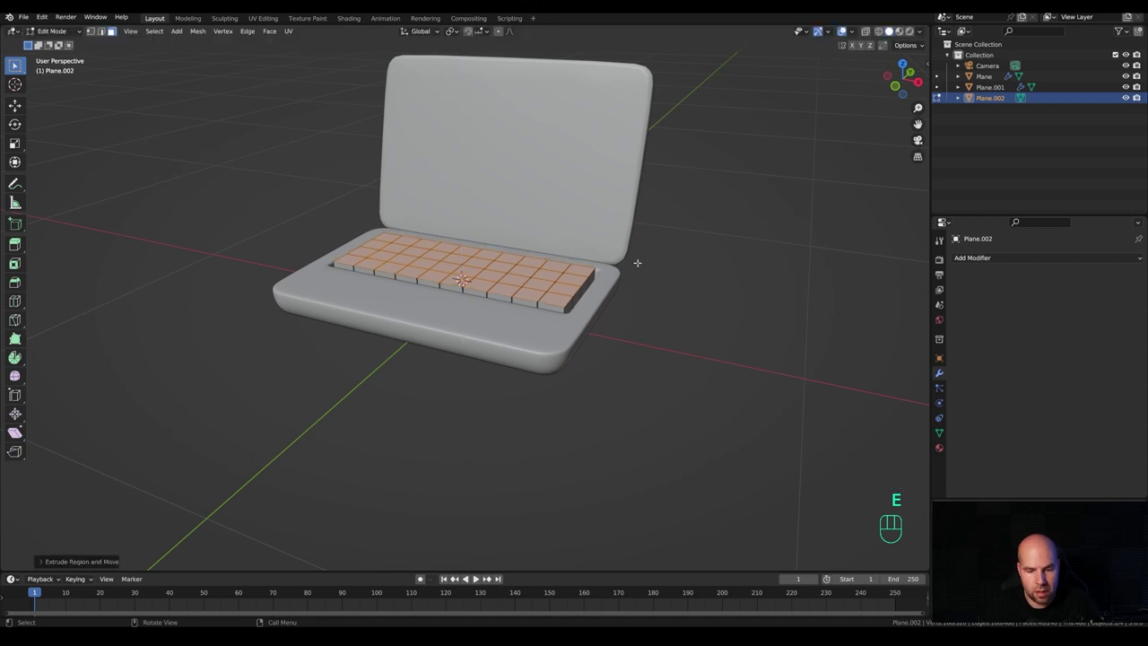
Set the pivot point to Individual Origins and scale the key tops to about 0.82 to taper the keys.
{"action": "key", "text": "period"}
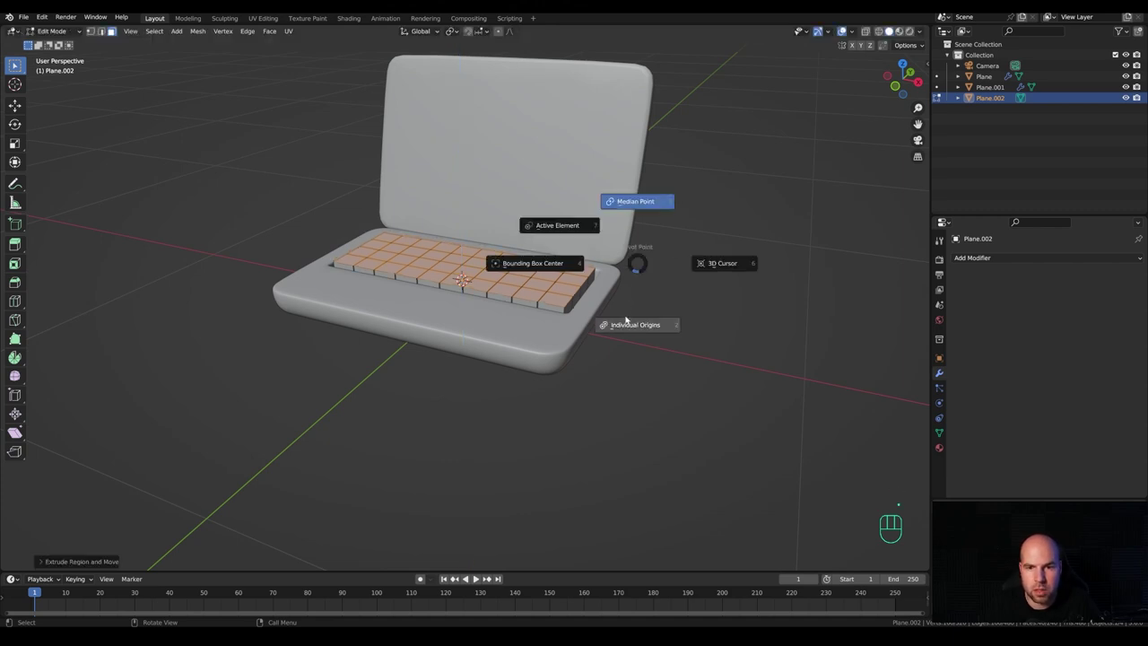
{"action": "left_click", "coordinate": [628, 325]}
{"action": "middle_click_drag", "start_coordinate": [669, 297], "coordinate": [741, 353]}
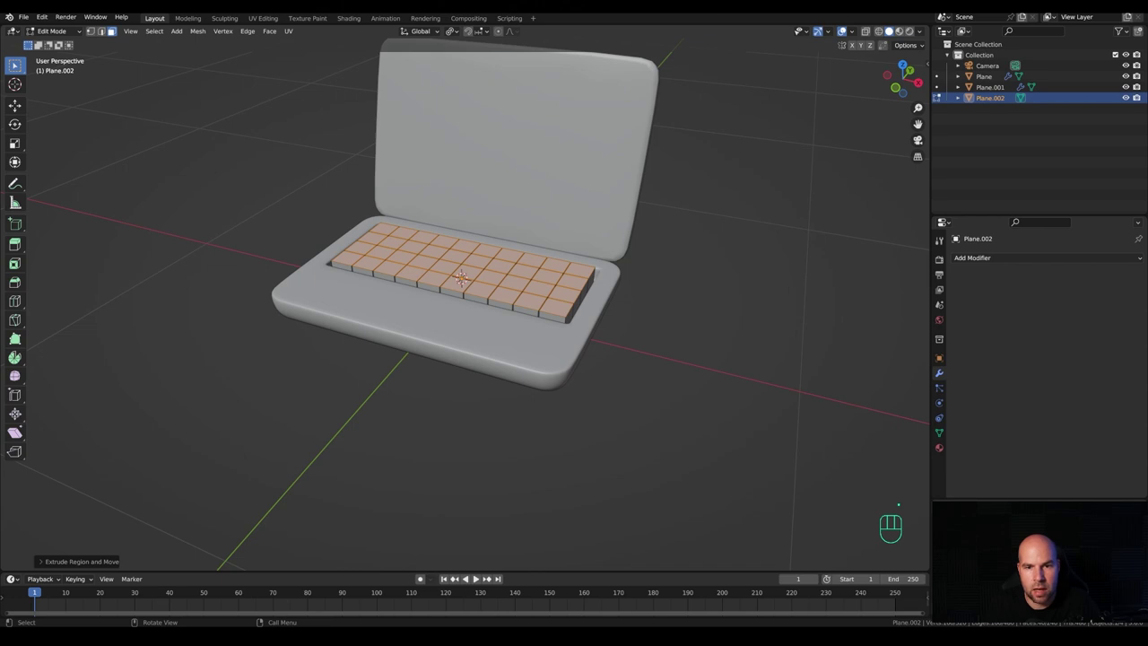
{"action": "key", "text": "s"}
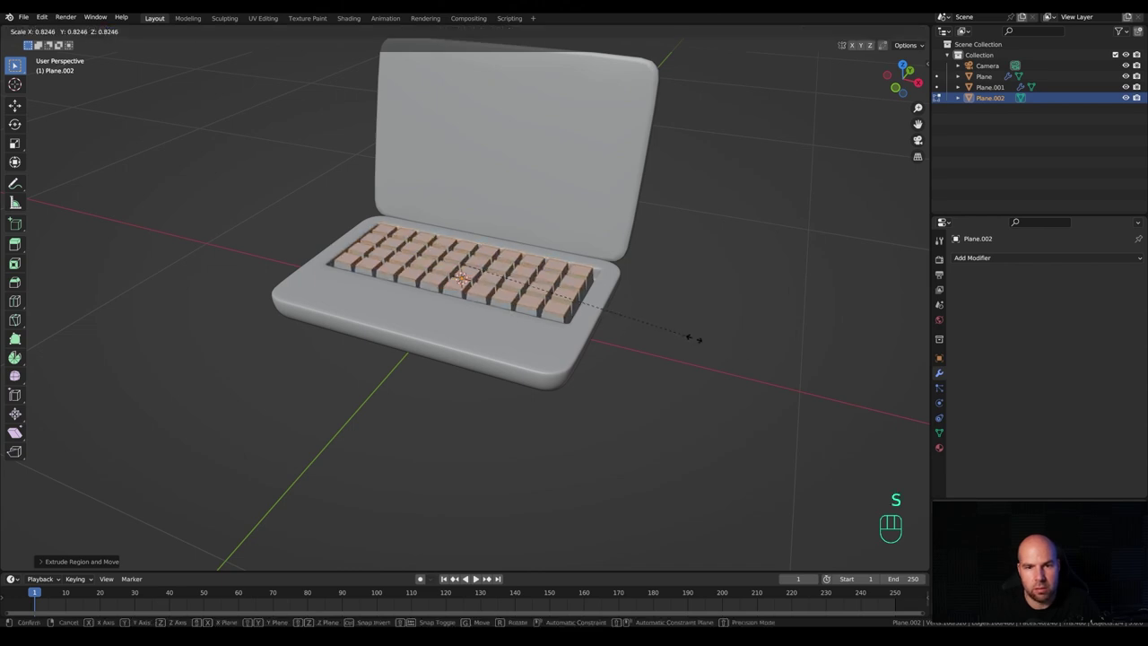
{"action": "left_click", "coordinate": [692, 338]}
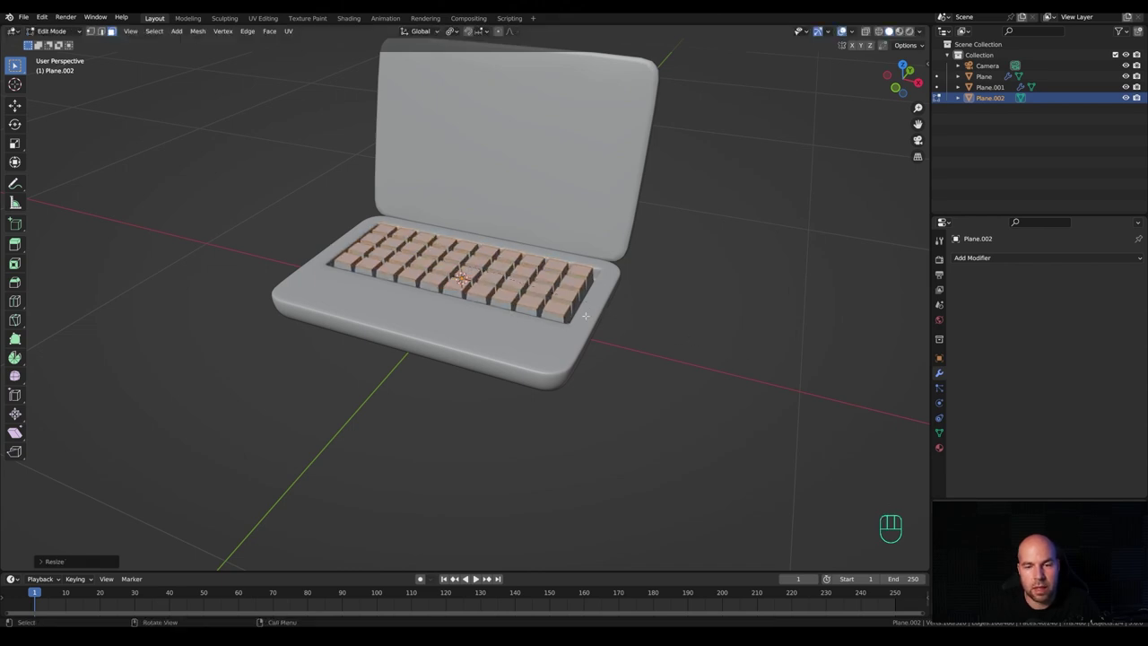
In front view with X-ray on, select the keys' bottom vertices and delete the bottom faces.
{"action": "key", "text": "KP_1"}
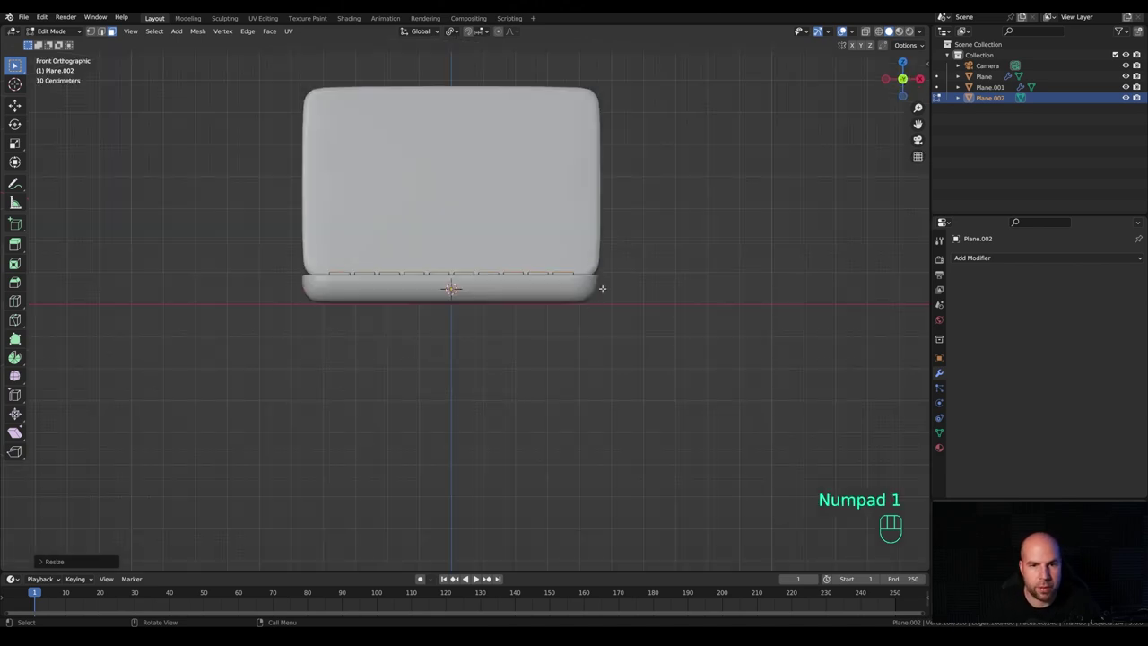
{"action": "middle_click_drag", "start_coordinate": [595, 302], "coordinate": [637, 248], "text": "shift"}
{"action": "left_click", "coordinate": [866, 30]}
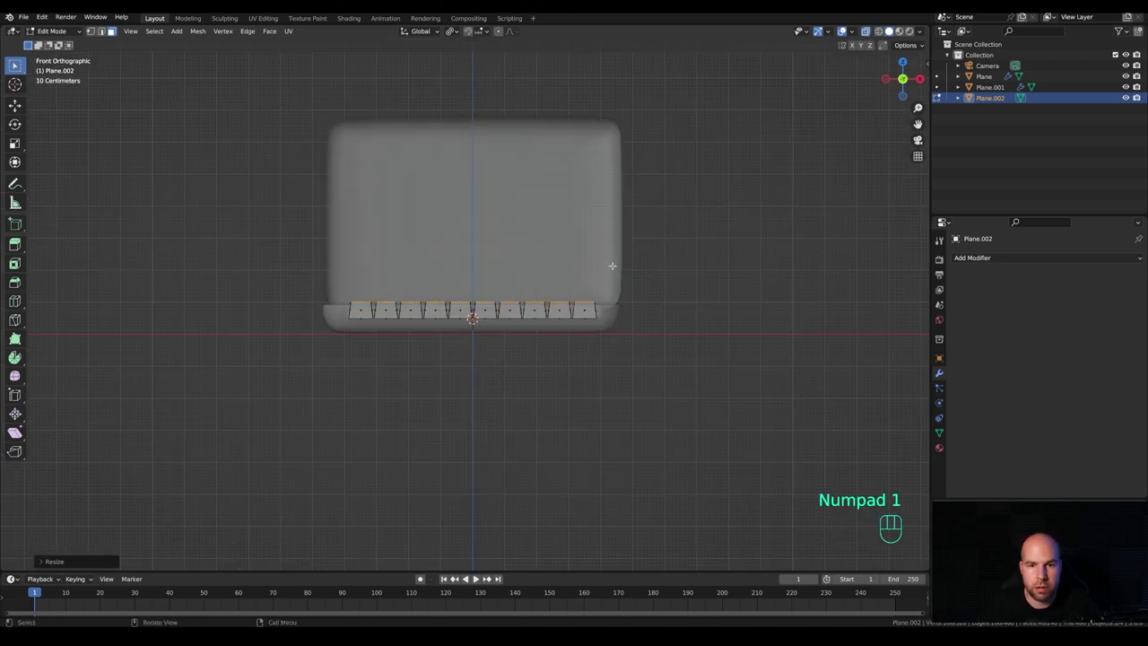
{"action": "left_click", "coordinate": [90, 31]}
{"action": "left_click_drag", "start_coordinate": [313, 312], "coordinate": [750, 363]}
{"action": "key", "text": "x"}
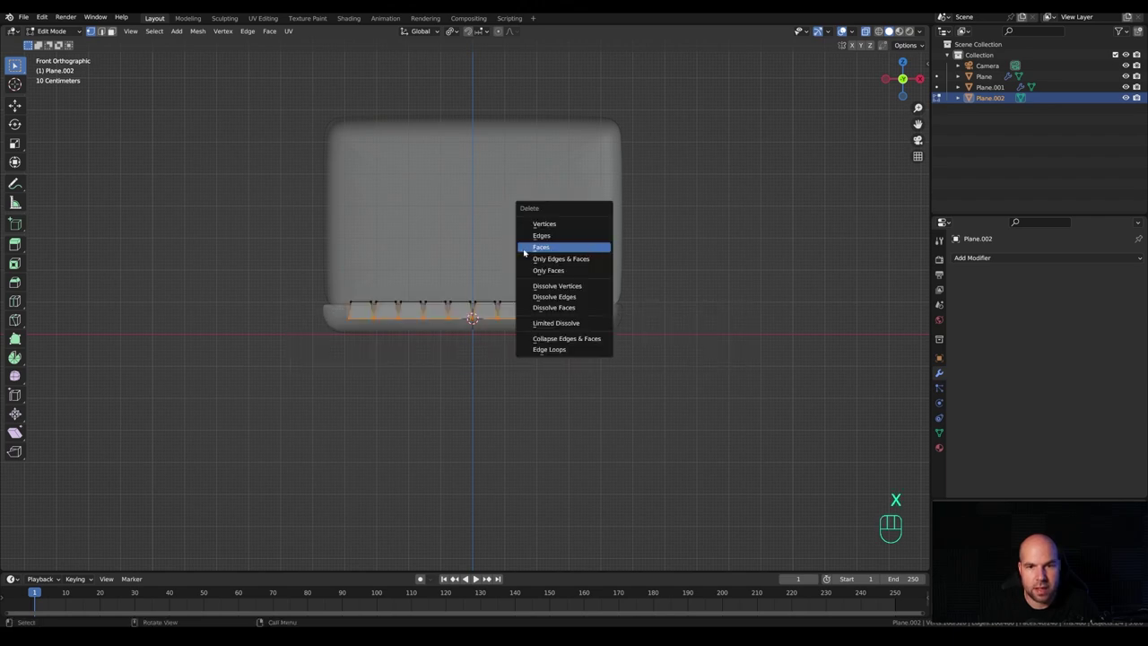
{"action": "left_click", "coordinate": [541, 247]}
In Object Mode, add a Bevel modifier to the keys with 2 segments and an amount of 0.012 m, with X-ray off.
{"action": "mouse_move", "coordinate": [660, 312]}
{"action": "middle_mouse_down"}
{"action": "mouse_move", "coordinate": [618, 324]}
{"action": "mouse_move", "coordinate": [642, 340]}
{"action": "mouse_move", "coordinate": [673, 302]}
{"action": "middle_mouse_up"}
{"action": "key", "text": "Tab"}
{"action": "left_click", "coordinate": [972, 257]}
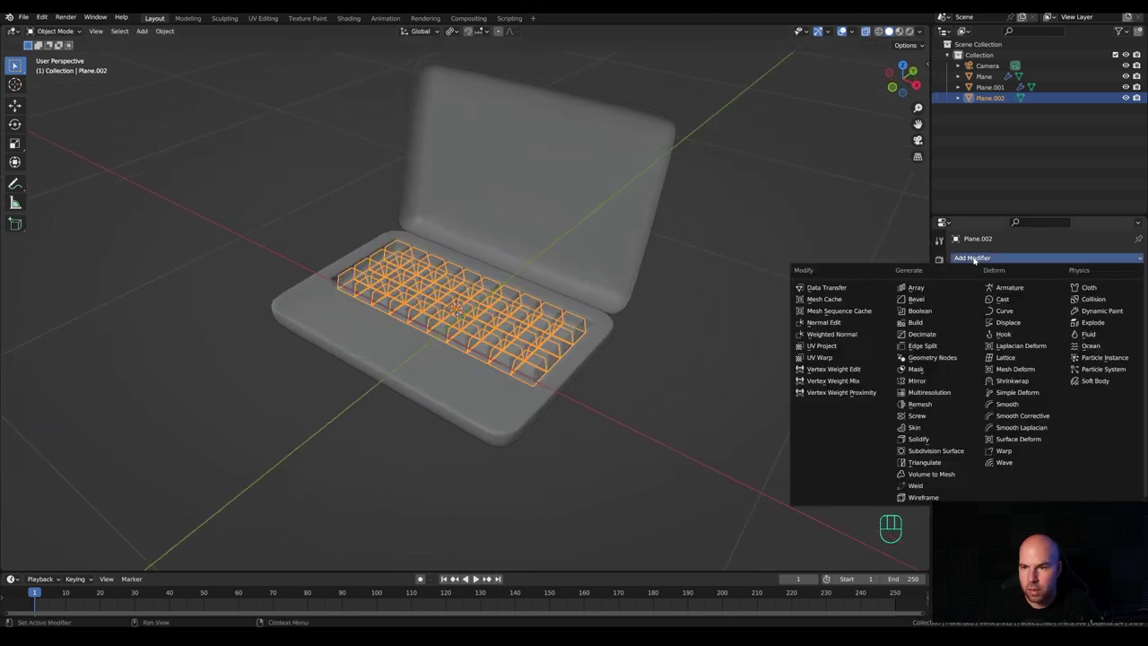
{"action": "left_click", "coordinate": [929, 301]}
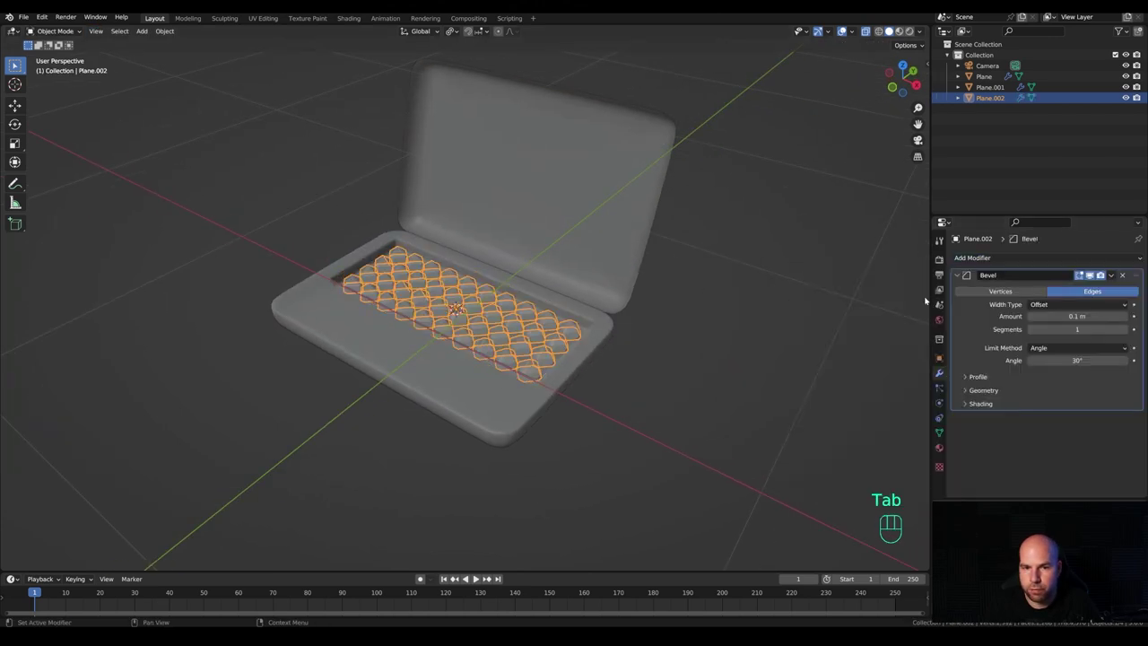
{"action": "left_click", "coordinate": [867, 31]}
{"action": "middle_click_drag", "start_coordinate": [651, 317], "coordinate": [669, 287], "text": "shift"}
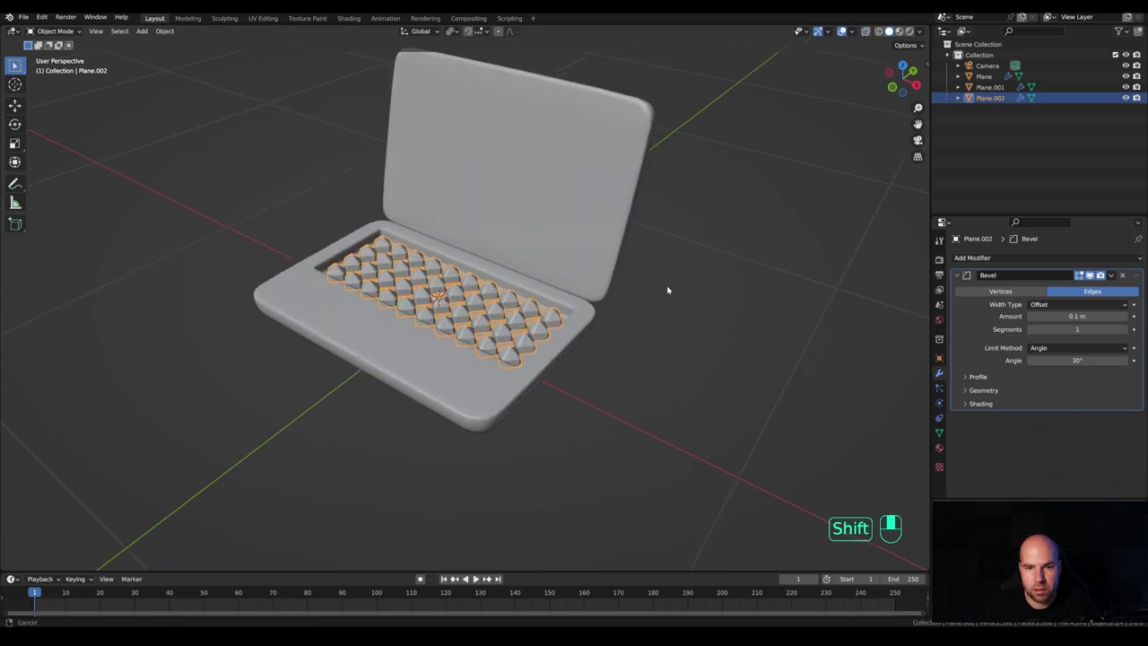
{"action": "scroll", "coordinate": [574, 306], "scroll_direction": "up", "scroll_amount": 2}
{"action": "scroll", "coordinate": [575, 306], "scroll_direction": "up", "scroll_amount": 1}
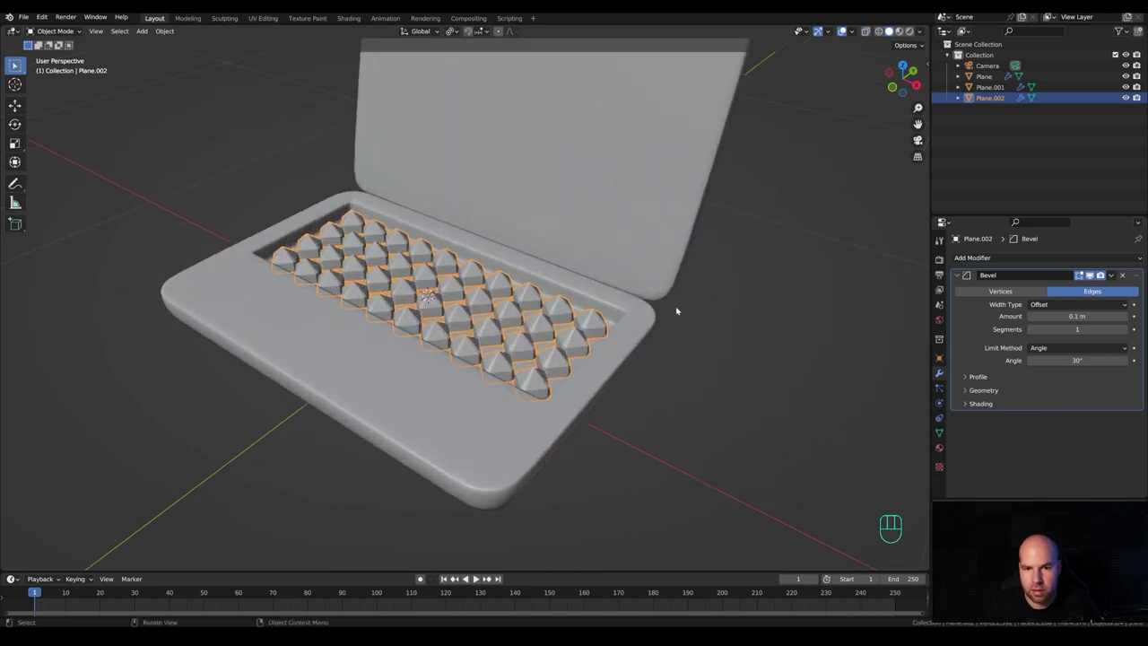
{"action": "left_click", "coordinate": [1125, 330]}
{"action": "mouse_move", "coordinate": [1076, 316]}
{"action": "left_mouse_down", "text": "shift"}
{"action": "mouse_move", "coordinate": [1036, 315]}
{"action": "mouse_move", "coordinate": [1058, 316]}
{"action": "left_mouse_up", "text": "shift"}
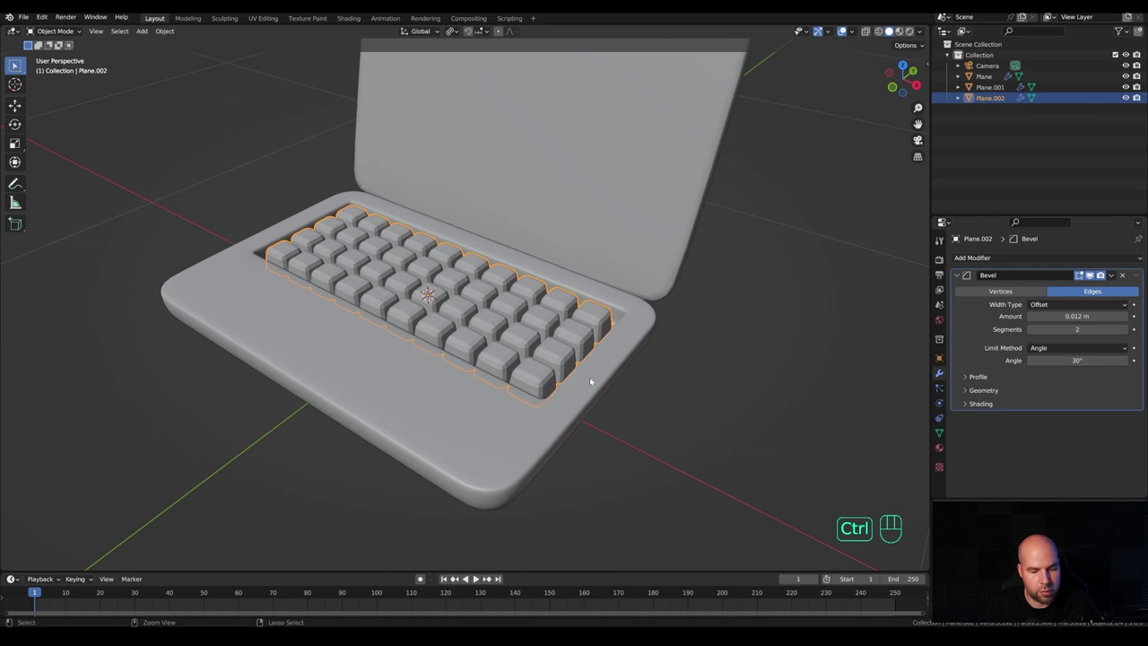
Add a level 1 Subdivision modifier to the keys and shade them smooth.
{"action": "key", "text": "ctrl+1"}
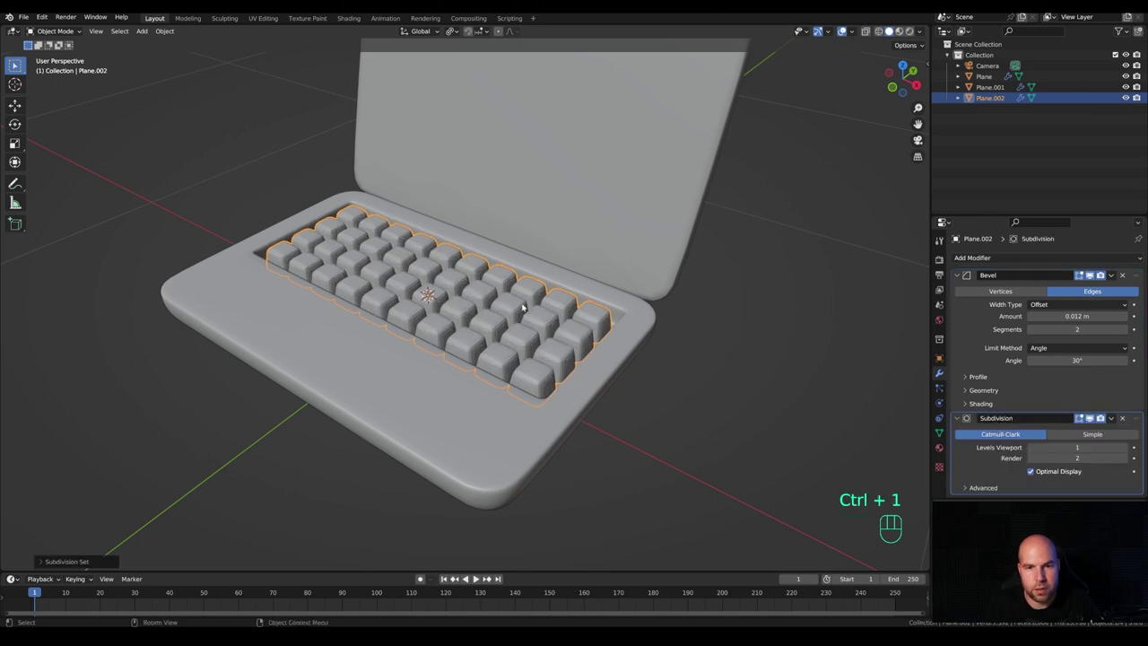
{"action": "right_click", "coordinate": [523, 308]}
{"action": "left_click", "coordinate": [489, 257]}
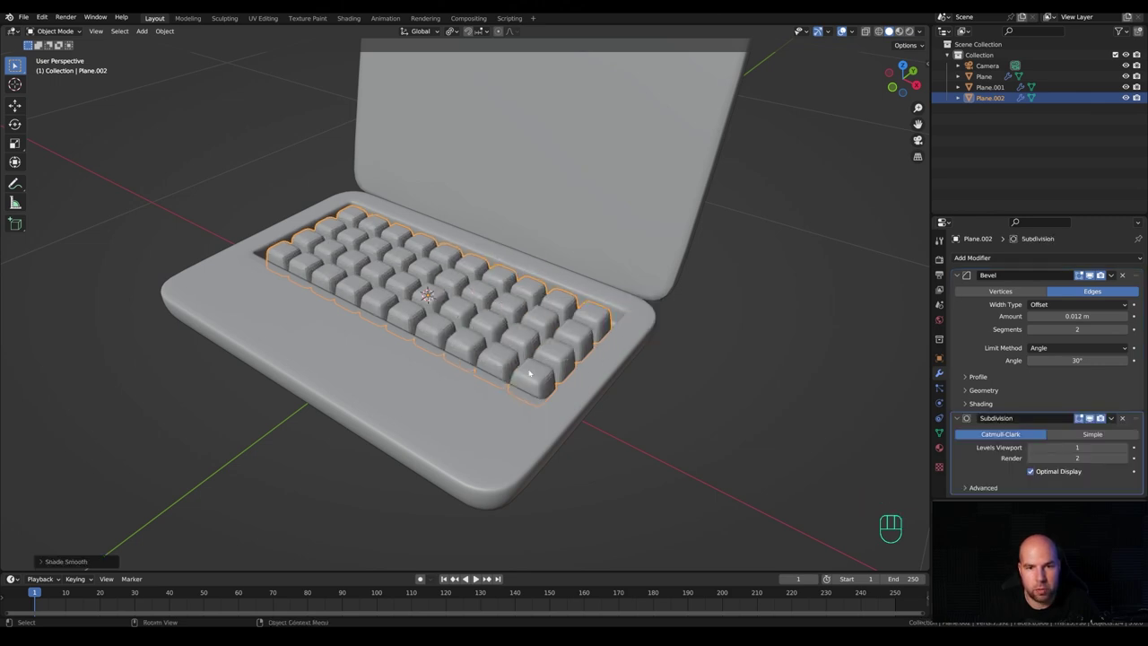
In Edit Mode, select the facing sides of the two middle keys in the +X end column and join them with Bridge Edge Loops.
{"action": "middle_click_drag", "start_coordinate": [627, 384], "coordinate": [520, 363]}
{"action": "middle_click_drag", "start_coordinate": [482, 400], "coordinate": [455, 398]}
{"action": "key", "text": "Tab"}
{"action": "key", "text": "Tab"}
{"action": "key", "text": "Tab"}
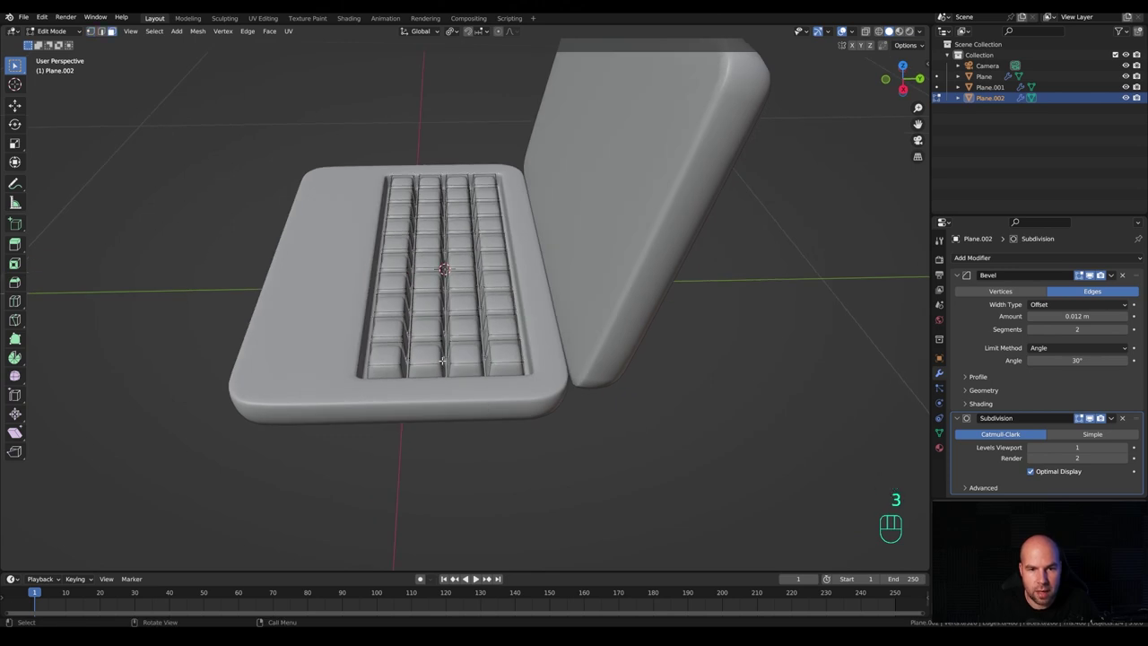
{"action": "mouse_move", "coordinate": [516, 386]}
{"action": "middle_mouse_down"}
{"action": "mouse_move", "coordinate": [607, 405]}
{"action": "mouse_move", "coordinate": [504, 385]}
{"action": "middle_mouse_up"}
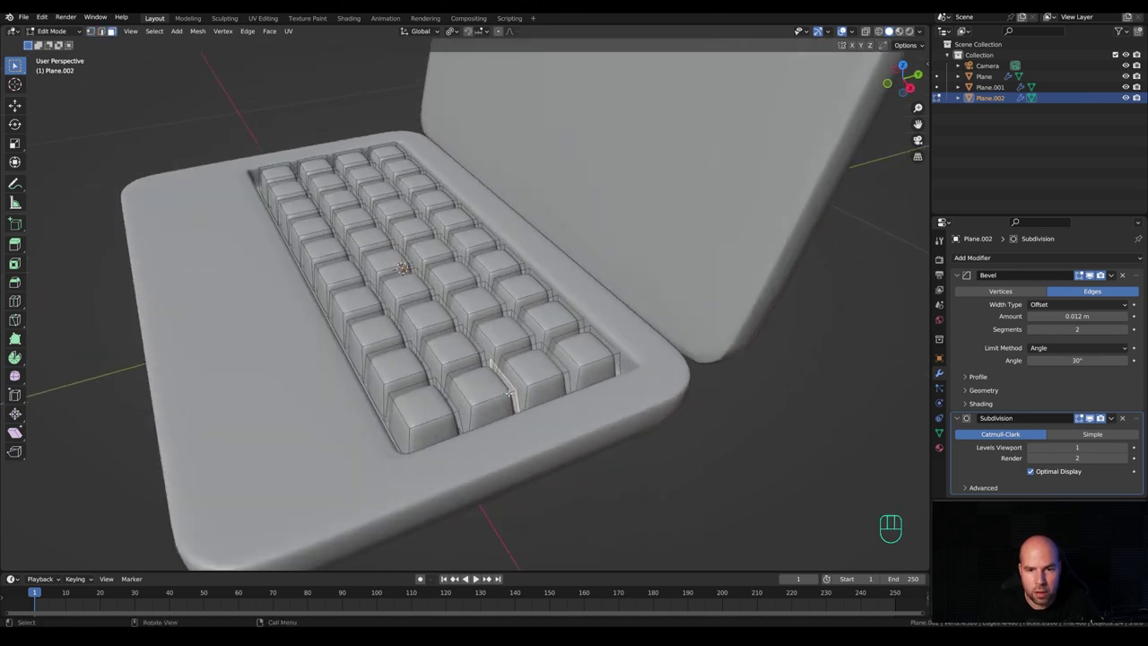
{"action": "left_click", "coordinate": [508, 375], "text": "shift"}
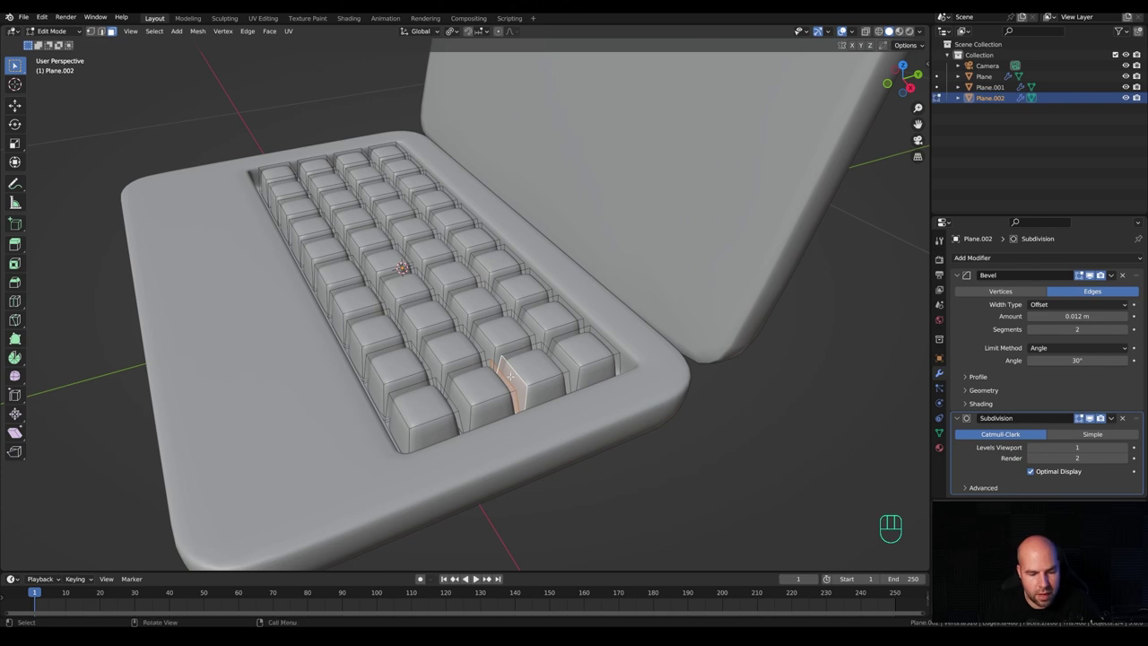
{"action": "key", "text": "ctrl+e"}
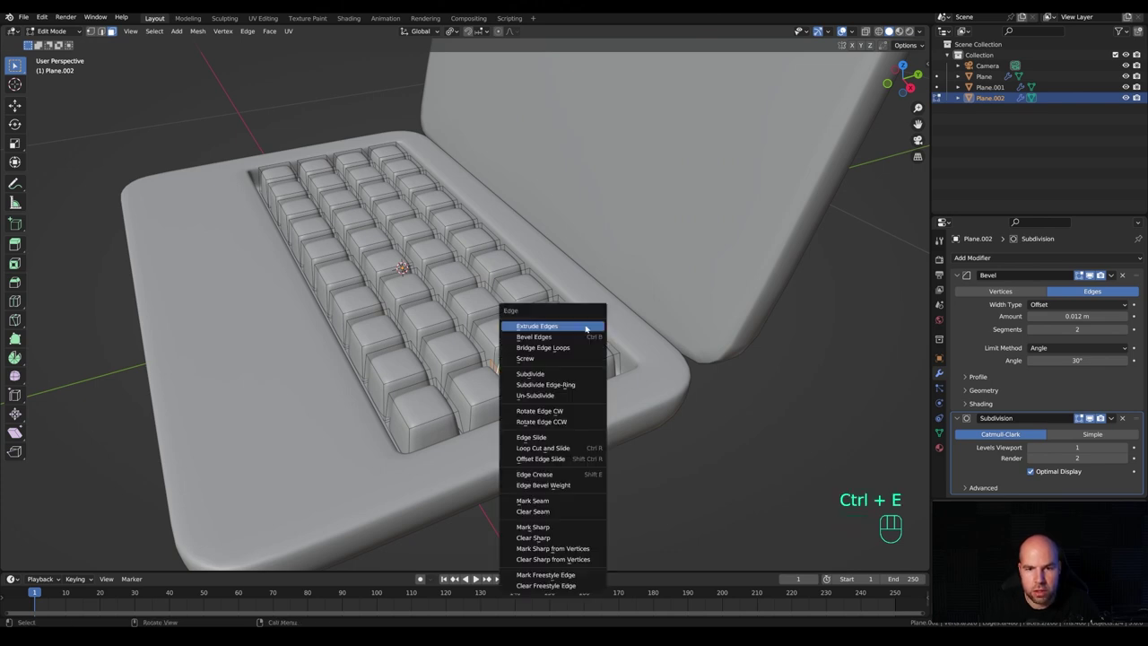
{"action": "left_click", "coordinate": [543, 347]}
Bridge the joined pair's front key to its neighbour in the same row, forming an L-shaped key.
{"action": "middle_click_drag", "start_coordinate": [545, 395], "coordinate": [547, 357]}
{"action": "left_click", "coordinate": [547, 356], "text": "shift"}
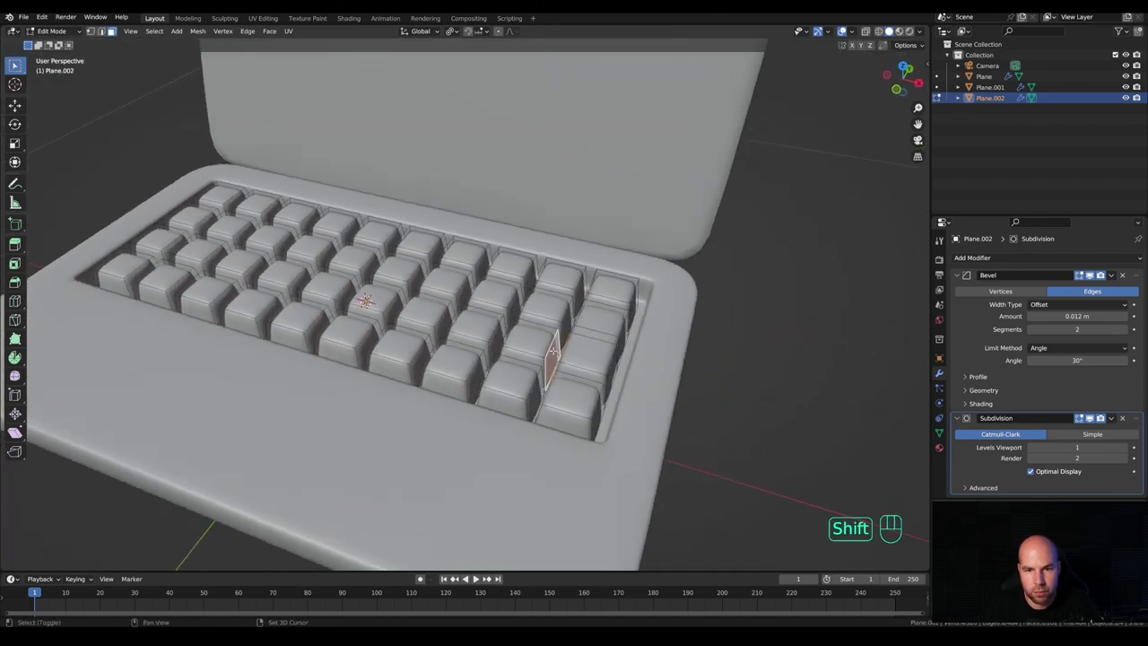
{"action": "key", "text": "ctrl+e"}
{"action": "left_click", "coordinate": [590, 348]}
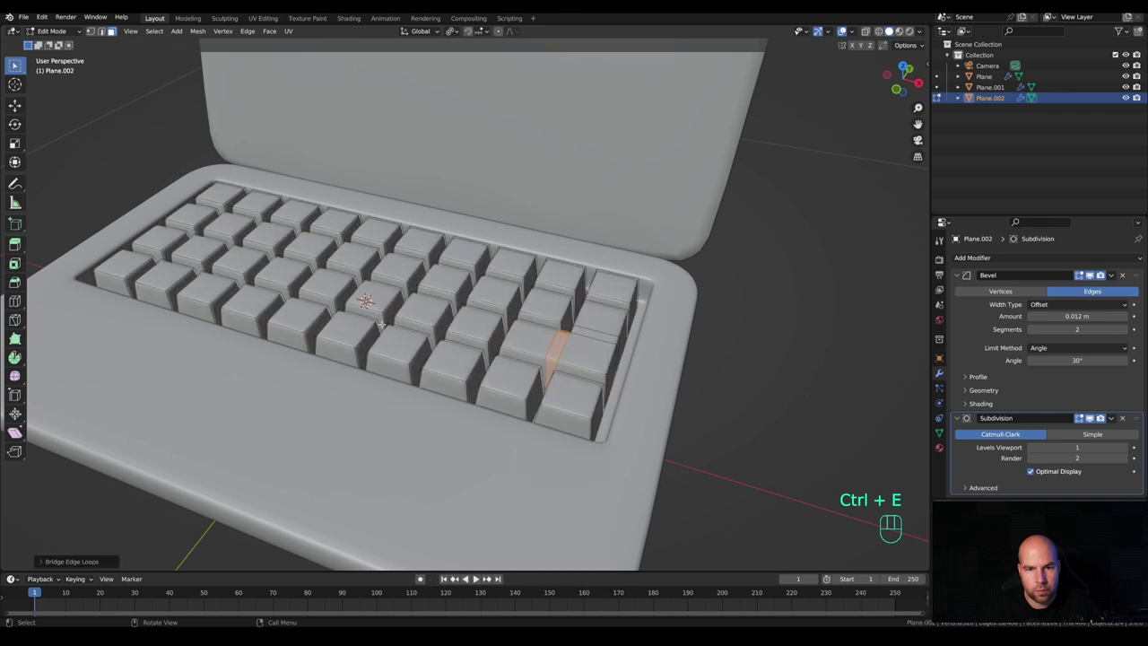
Set the keys' Bevel modifier outer miter to Arc and turn off Clamp Overlap.
{"action": "middle_click_drag", "start_coordinate": [352, 339], "coordinate": [420, 361]}
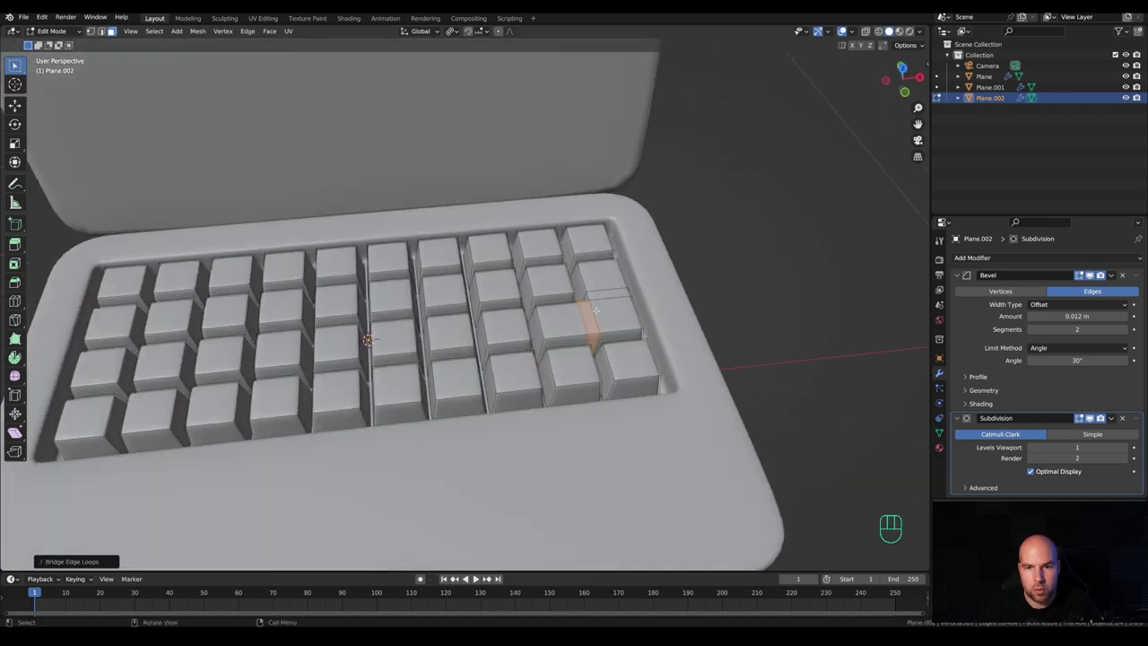
{"action": "left_click", "coordinate": [968, 391]}
{"action": "left_click", "coordinate": [1061, 408]}
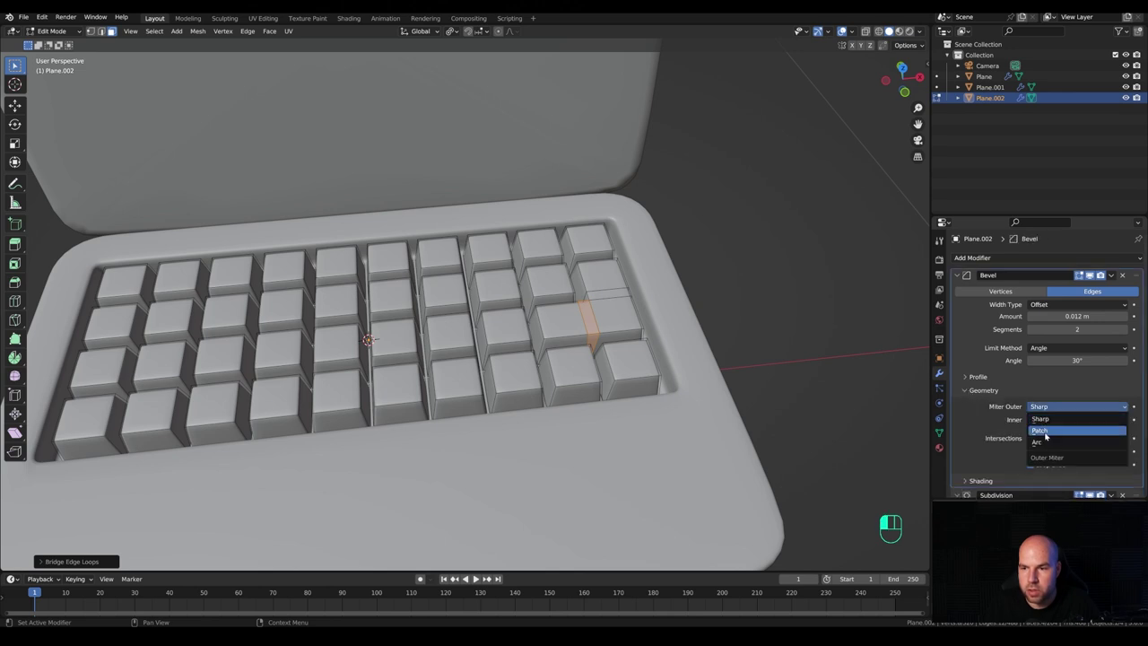
{"action": "left_click", "coordinate": [1038, 443]}
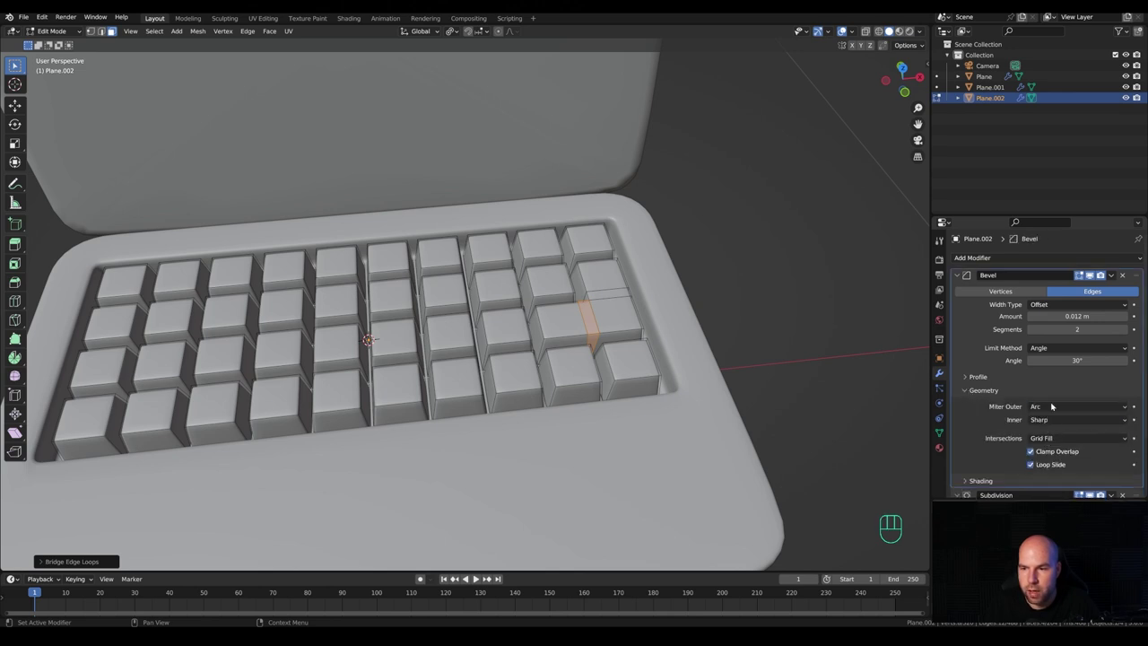
{"action": "left_click", "coordinate": [1030, 452]}
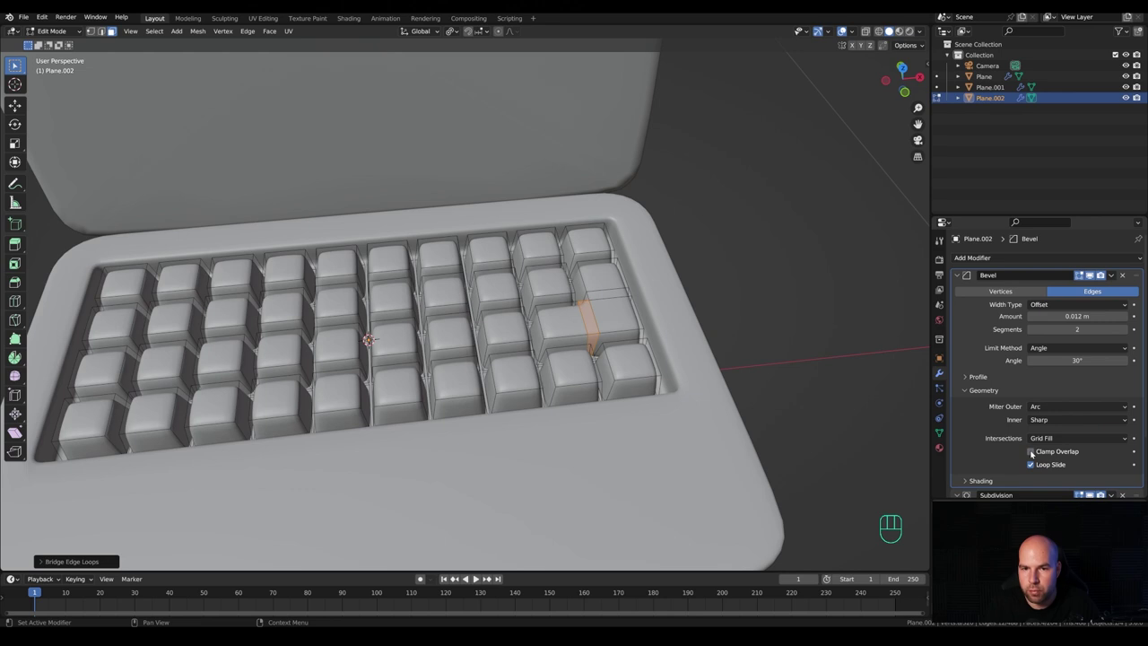
Select the four middle keys of the front row, the fourth to seventh from the -X end, and delete them.
{"action": "middle_click_drag", "start_coordinate": [376, 358], "coordinate": [426, 362]}
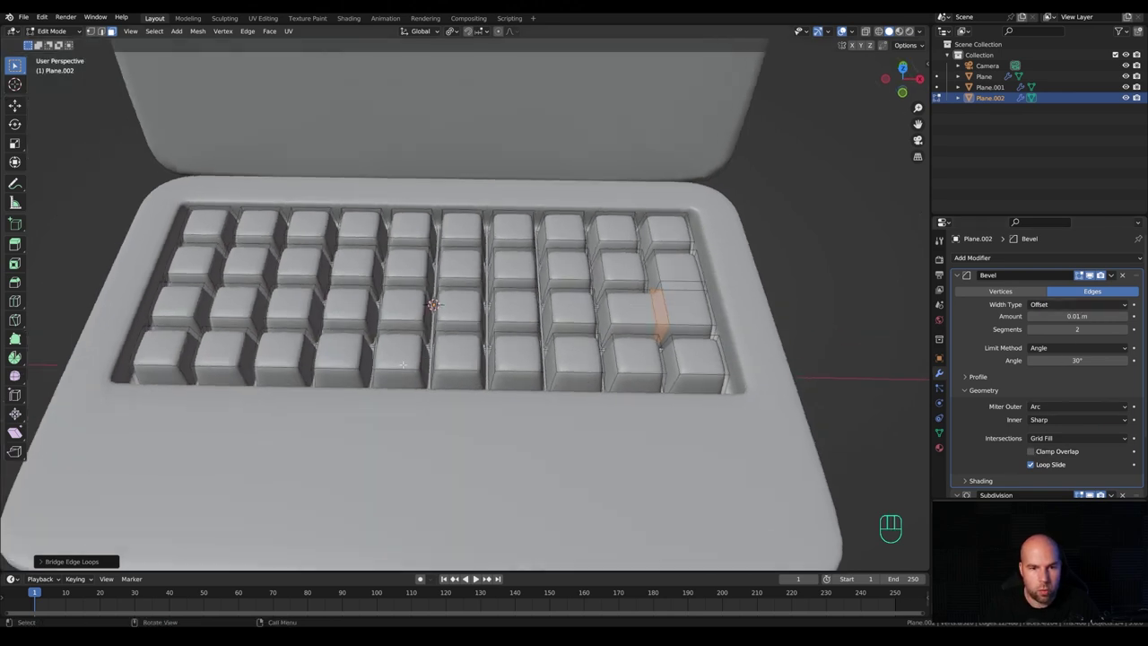
{"action": "left_click", "coordinate": [407, 352]}
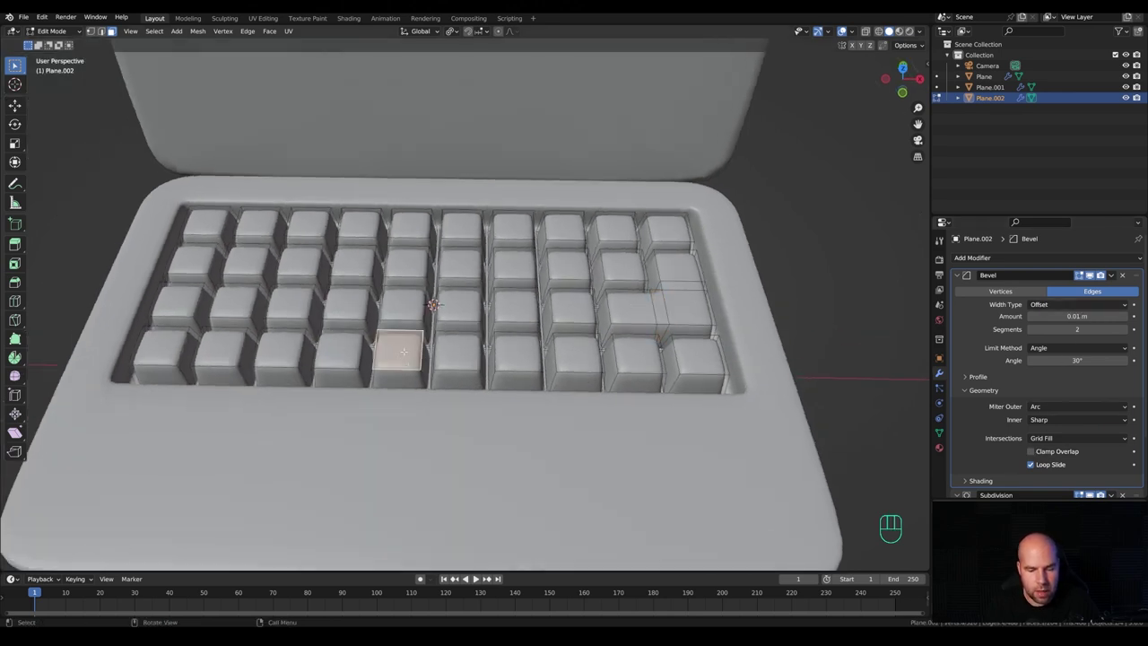
{"action": "key", "text": "l"}
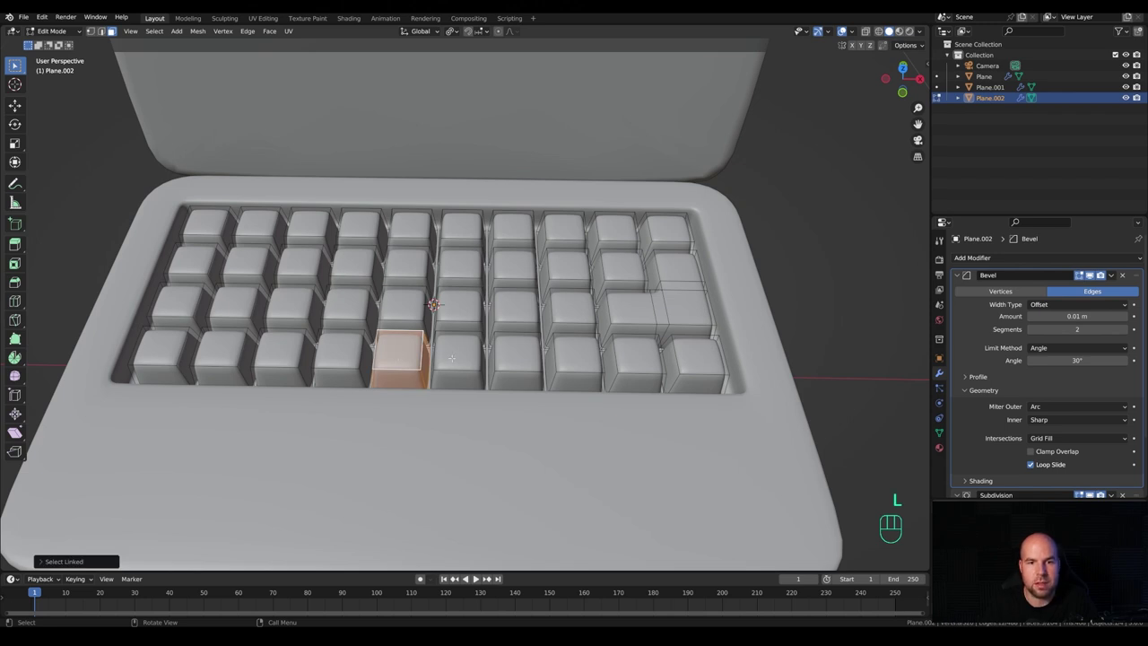
{"action": "key", "text": "l"}
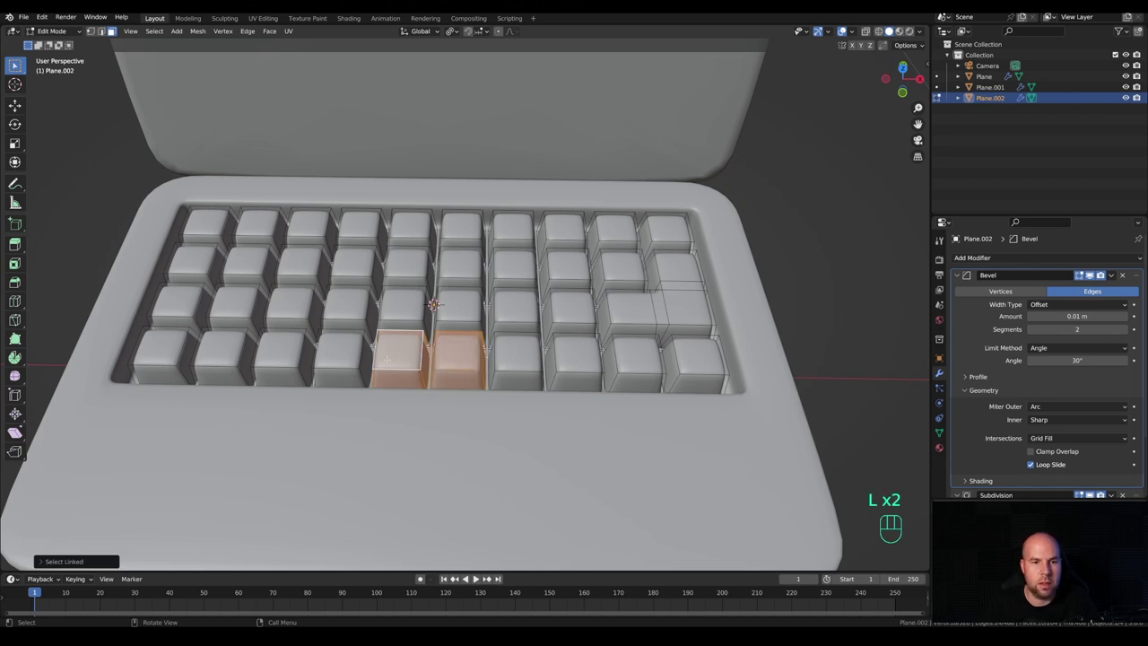
{"action": "key", "text": "l"}
{"action": "key", "text": "l"}
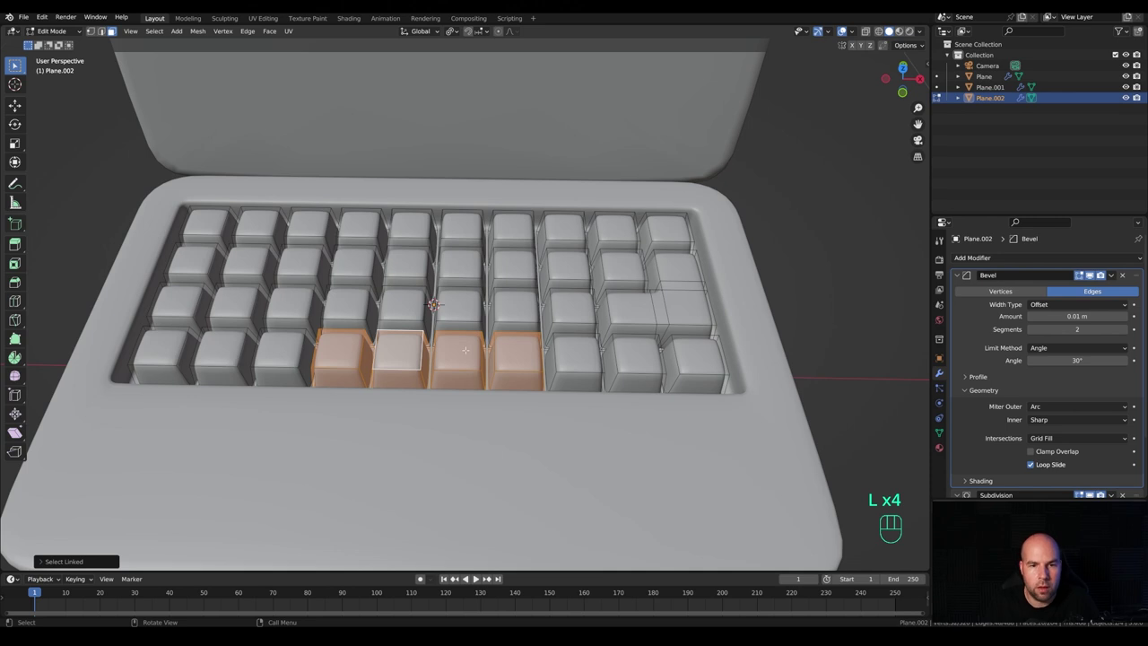
{"action": "key", "text": "x"}
{"action": "left_click", "coordinate": [414, 328]}
Bridge the facing sides of the two keys bordering the front-row gap with Bridge Edge Loops to form the space bar.
{"action": "left_click", "coordinate": [306, 352]}
{"action": "middle_click_drag", "start_coordinate": [306, 352], "coordinate": [421, 377]}
{"action": "left_click", "coordinate": [570, 334], "text": "shift"}
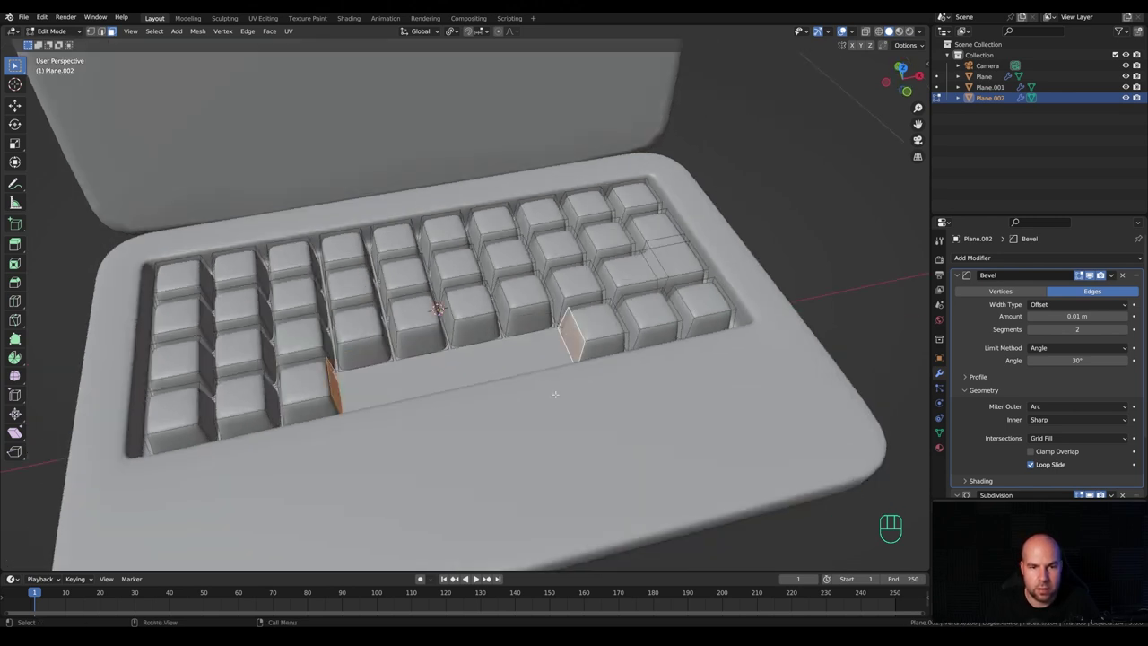
{"action": "key", "text": "ctrl+e"}
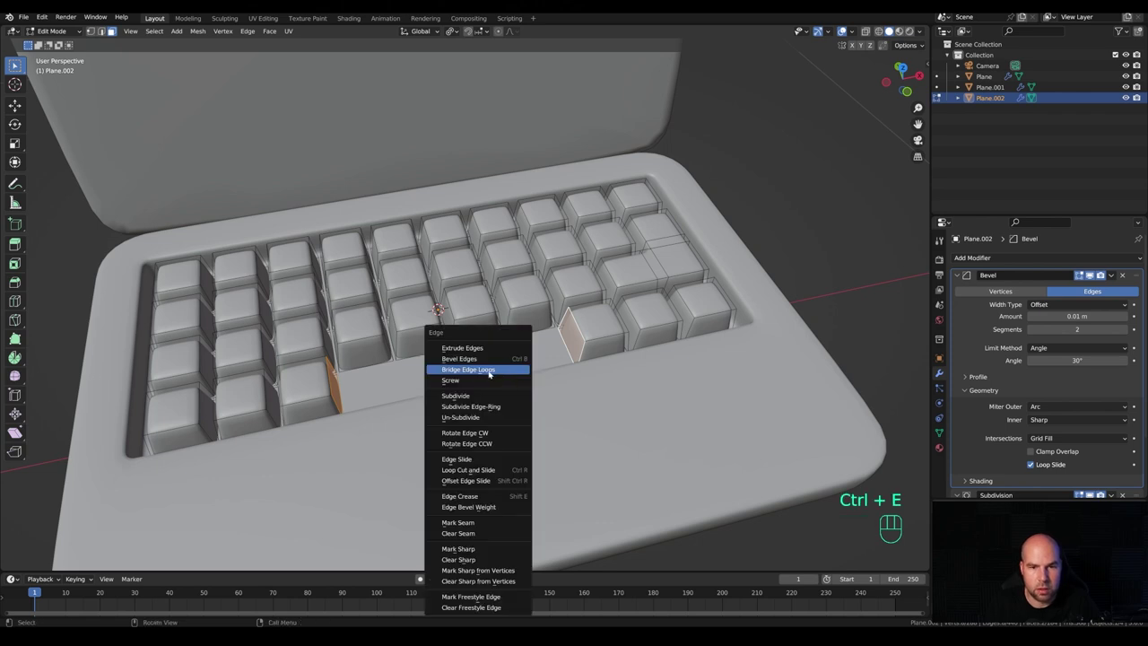
{"action": "left_click", "coordinate": [477, 371]}
{"action": "middle_click_drag", "start_coordinate": [269, 308], "coordinate": [599, 325]}
{"action": "scroll", "coordinate": [493, 351], "scroll_direction": "down", "scroll_amount": 3}
{"action": "key", "text": "Tab"}
{"action": "scroll", "coordinate": [532, 305], "scroll_direction": "down", "scroll_amount": 2}
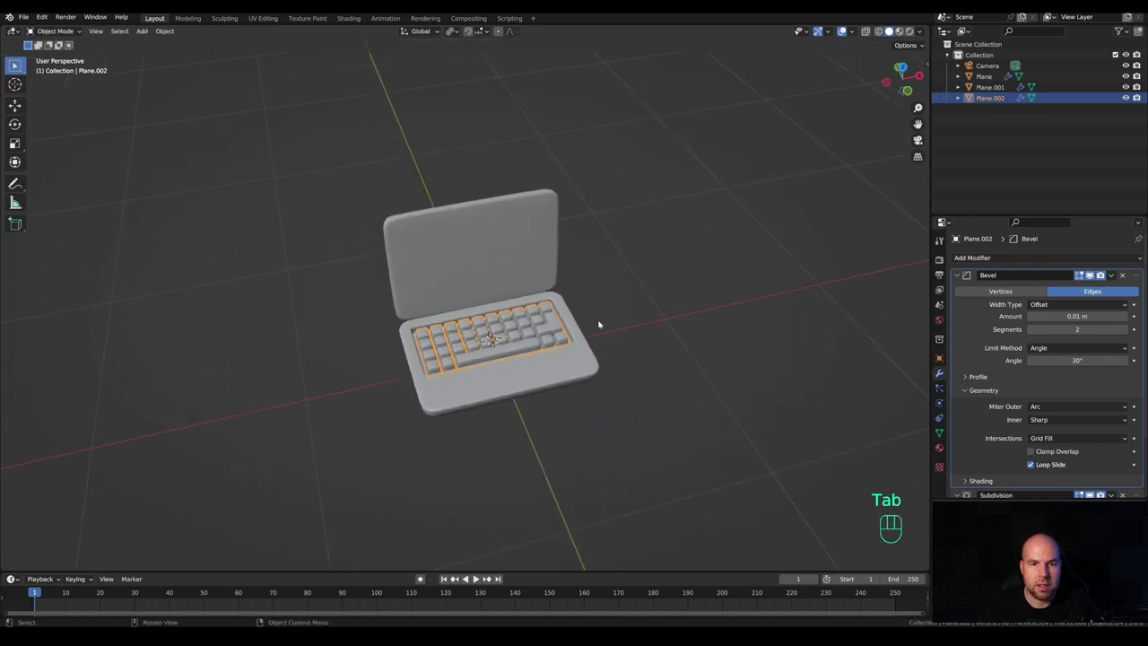
In the lid's mesh, connect upper and lower corner vertices on the screen-side face with a vertical edge along each side.
{"action": "left_click", "coordinate": [466, 226]}
{"action": "middle_click_drag", "start_coordinate": [448, 239], "coordinate": [569, 289], "text": "shift"}
{"action": "scroll", "coordinate": [679, 326], "scroll_direction": "up", "scroll_amount": 2}
{"action": "middle_click_drag", "start_coordinate": [678, 326], "coordinate": [664, 303], "text": "shift"}
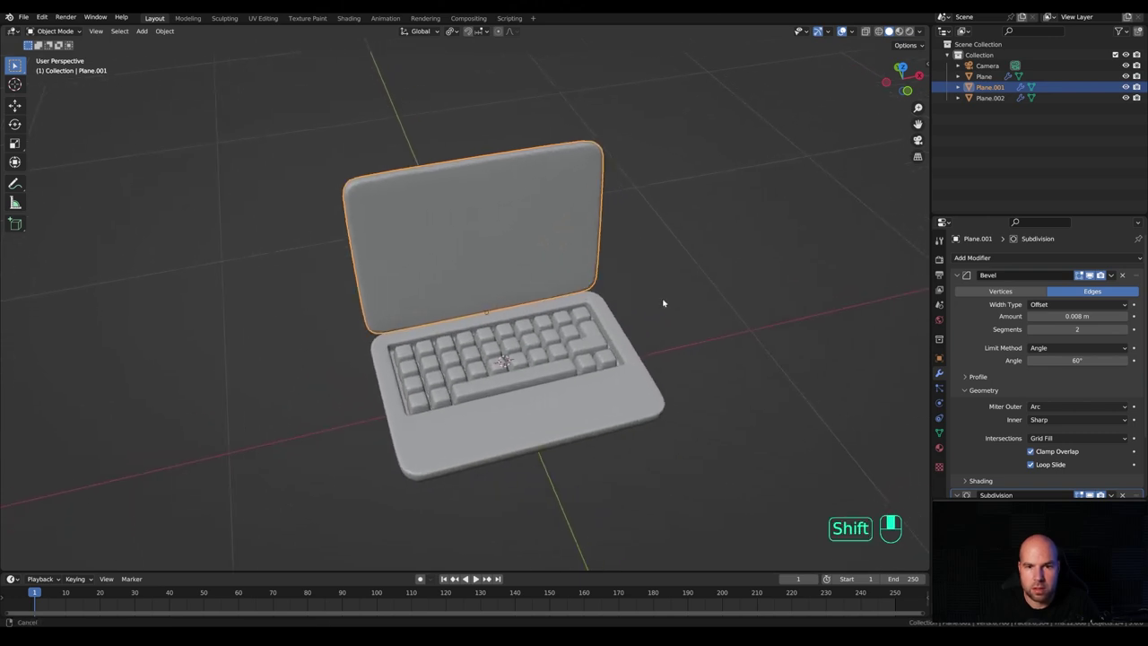
{"action": "key", "text": "Tab"}
{"action": "key", "text": "1"}
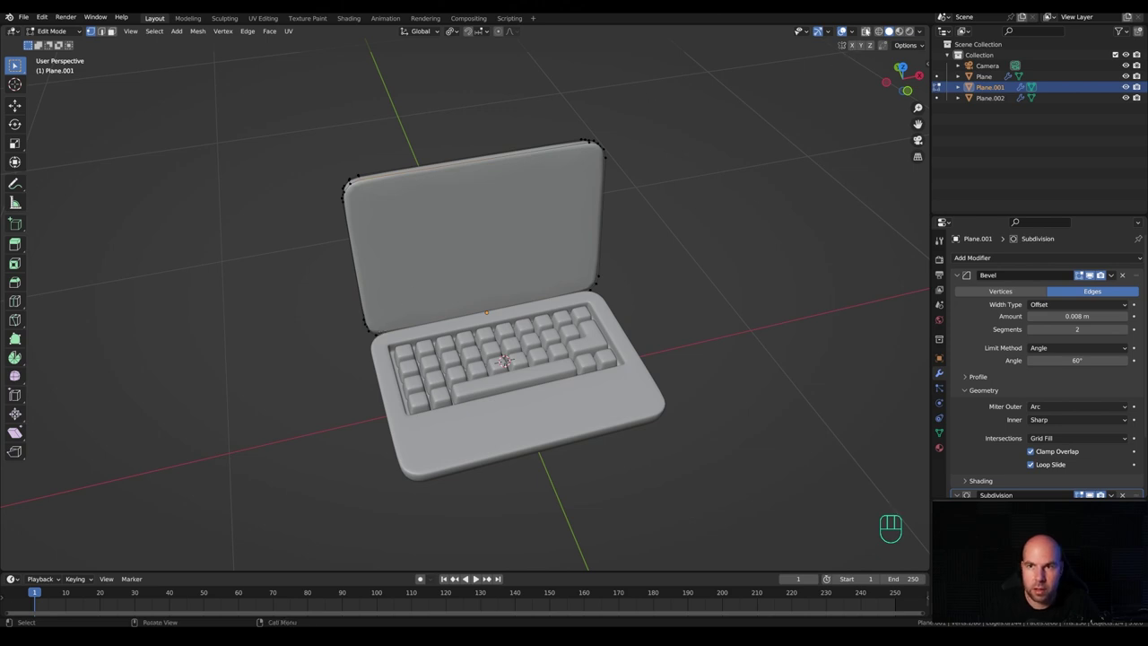
{"action": "left_click", "coordinate": [866, 30]}
{"action": "key", "text": "j"}
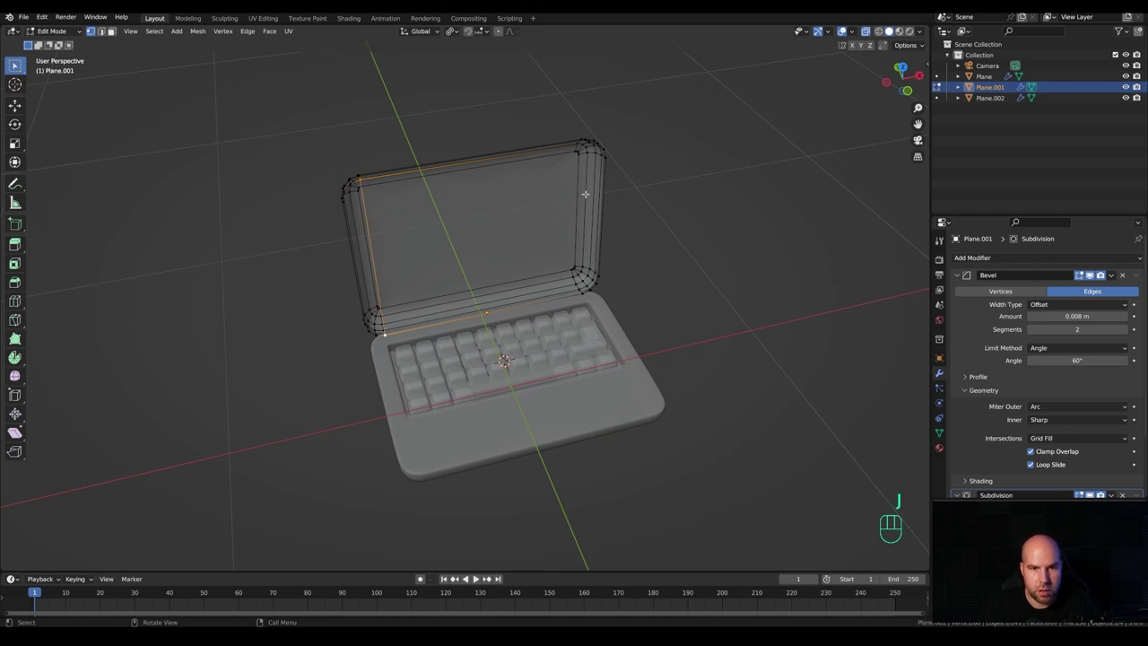
{"action": "middle_click_drag", "start_coordinate": [585, 161], "coordinate": [519, 332]}
{"action": "left_click", "coordinate": [607, 221]}
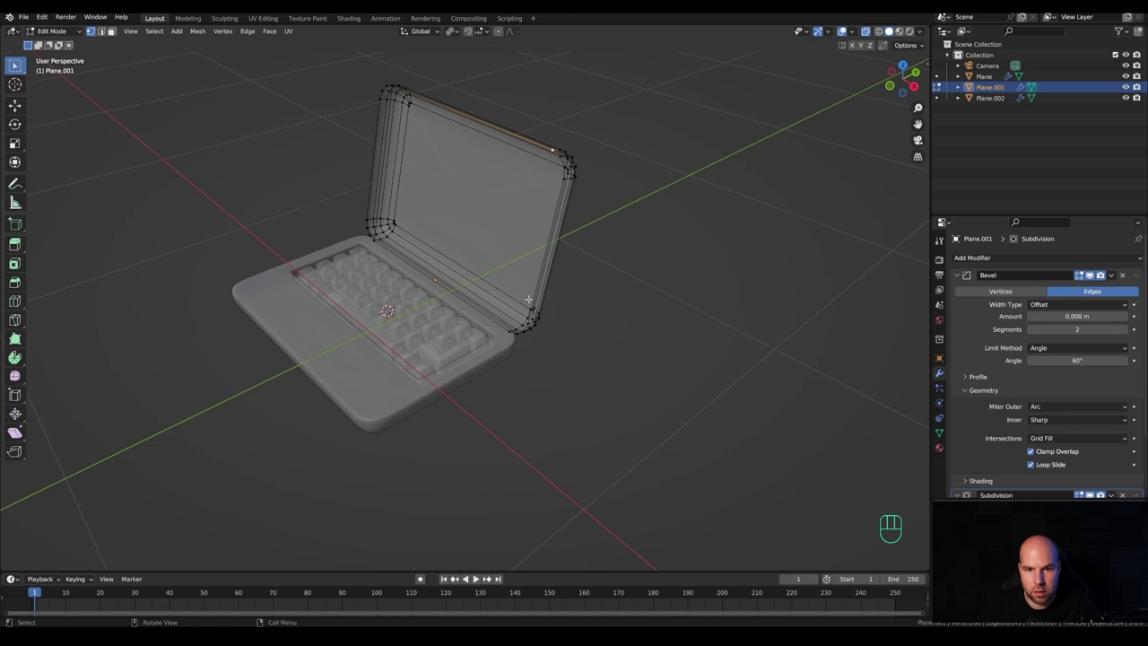
{"action": "left_click", "coordinate": [508, 332], "text": "shift"}
{"action": "key", "text": "j"}
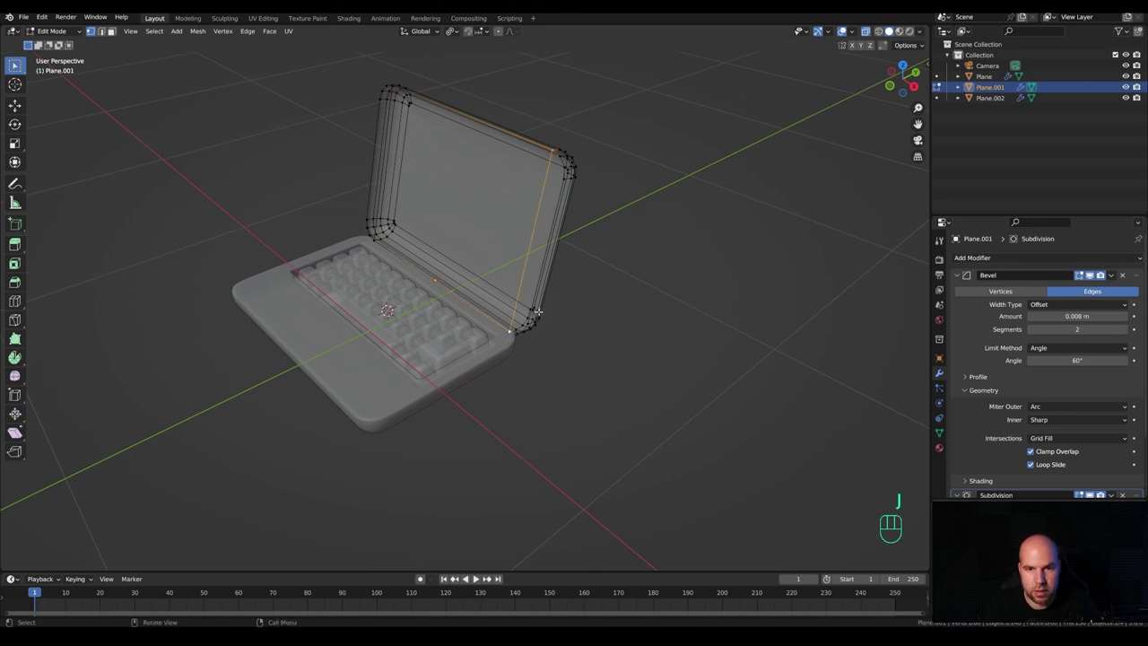
Connect the lid's opposite side vertices with horizontal edges along the lower and upper borders of the screen-side face.
{"action": "middle_click_drag", "start_coordinate": [529, 309], "coordinate": [489, 296]}
{"action": "left_click", "coordinate": [511, 311]}
{"action": "left_click", "coordinate": [380, 231], "text": "shift"}
{"action": "key", "text": "j"}
{"action": "left_click", "coordinate": [396, 112]}
{"action": "left_click", "coordinate": [554, 157], "text": "shift"}
{"action": "key", "text": "j"}
{"action": "key", "text": "j"}
{"action": "middle_click_drag", "start_coordinate": [564, 220], "coordinate": [607, 173]}
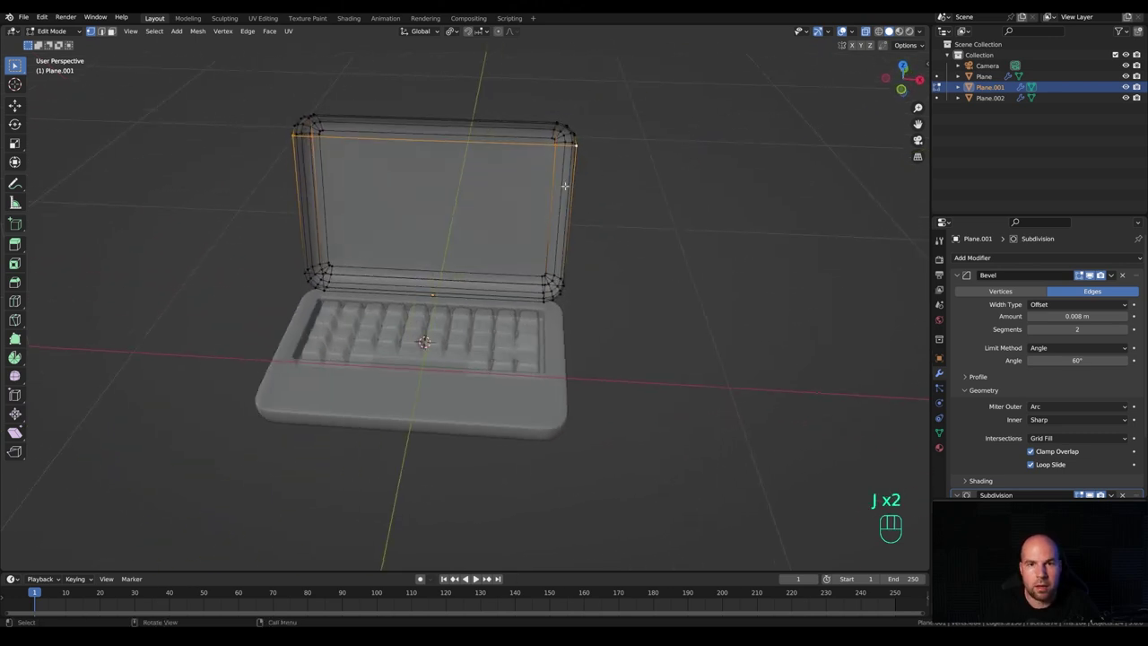
{"action": "left_click", "coordinate": [866, 31]}
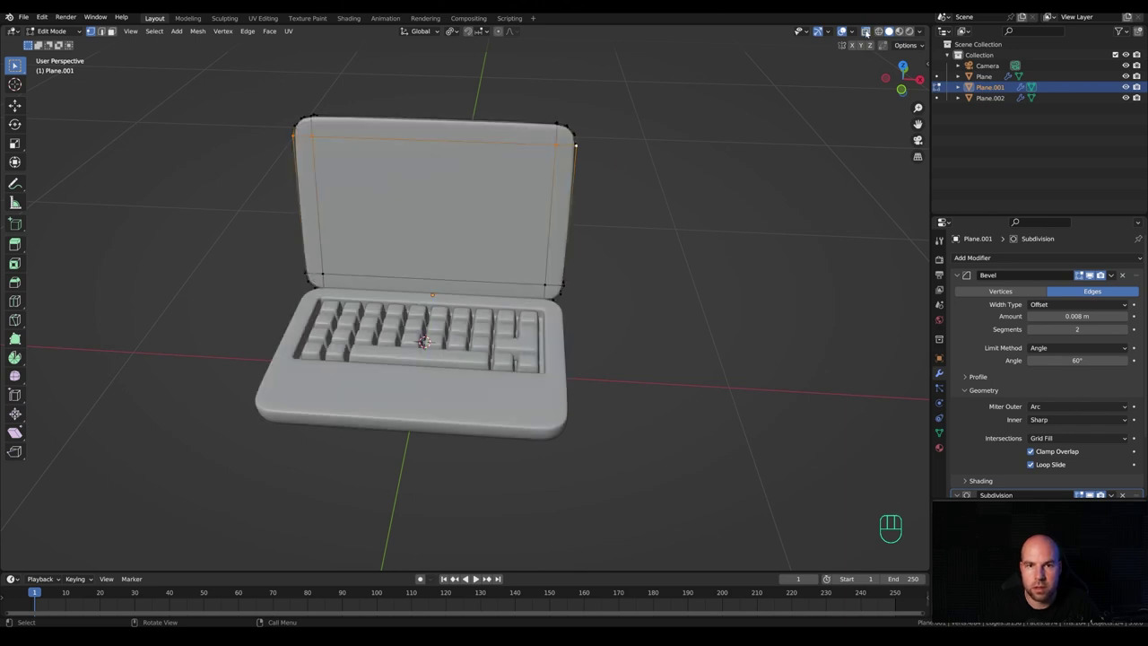
Add two horizontal loop cuts to the lid, slid close to the upper and lower border edges.
{"action": "key", "text": "ctrl+r"}
{"action": "left_click", "coordinate": [584, 205]}
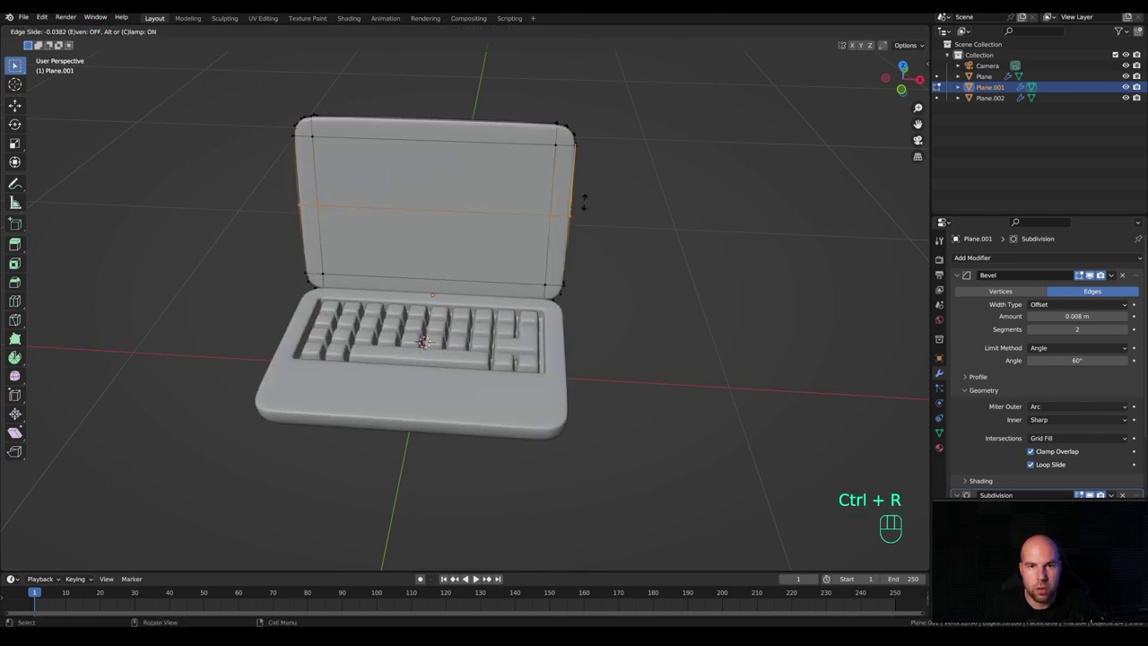
{"action": "left_click", "coordinate": [597, 140]}
{"action": "key", "text": "ctrl+r"}
{"action": "left_click", "coordinate": [570, 207]}
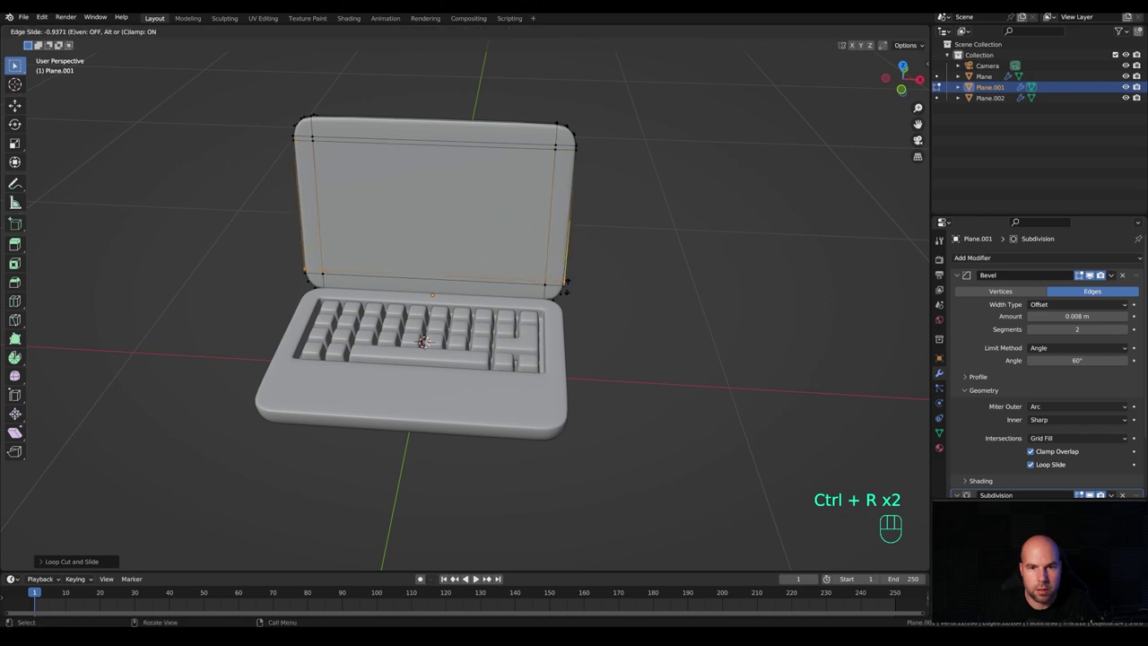
{"action": "left_click", "coordinate": [567, 273]}
Add two vertical loop cuts to the lid, slid close to the side border edges at the +X and -X ends.
{"action": "key", "text": "ctrl+r"}
{"action": "left_click", "coordinate": [538, 123]}
{"action": "left_click", "coordinate": [652, 129]}
{"action": "key", "text": "ctrl+r"}
{"action": "left_click", "coordinate": [370, 115]}
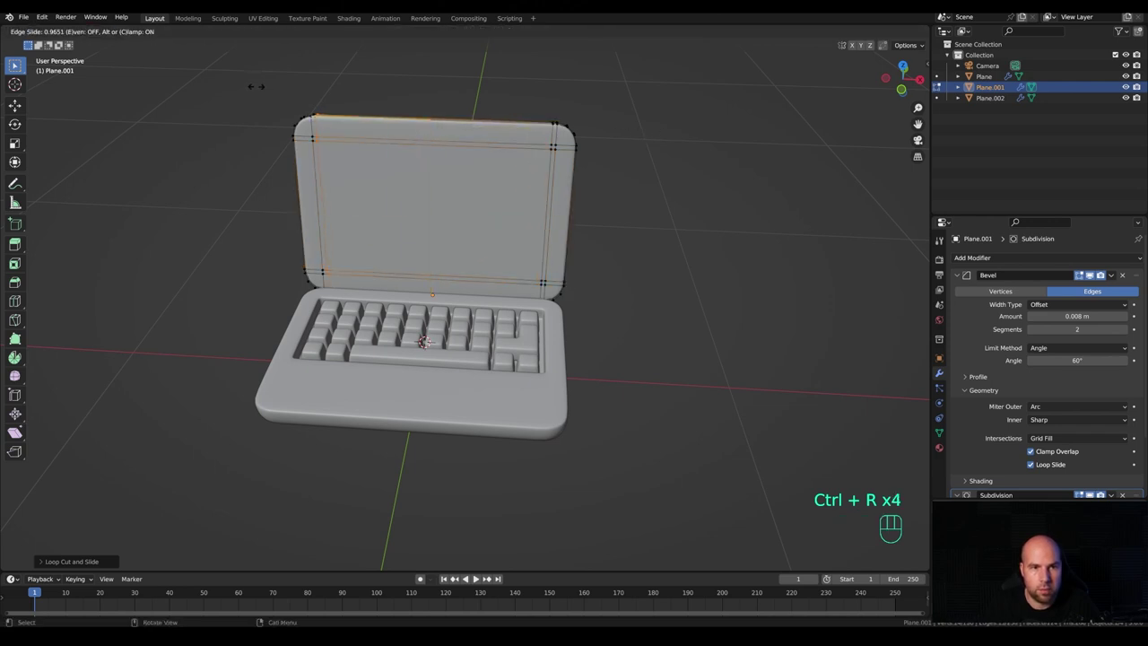
{"action": "left_click", "coordinate": [258, 87]}
Select the lid's central screen face with its narrow border strips and extrude them slightly inward to recess the screen.
{"action": "key", "text": "3"}
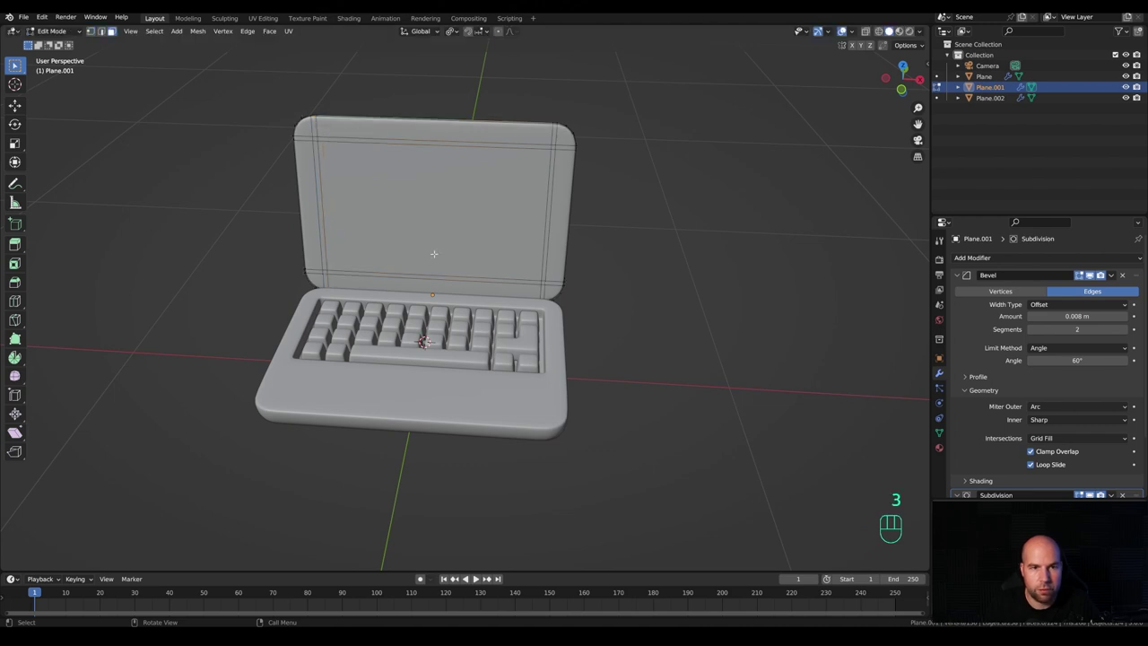
{"action": "left_click", "coordinate": [438, 212]}
{"action": "middle_click_drag", "start_coordinate": [439, 211], "coordinate": [429, 210]}
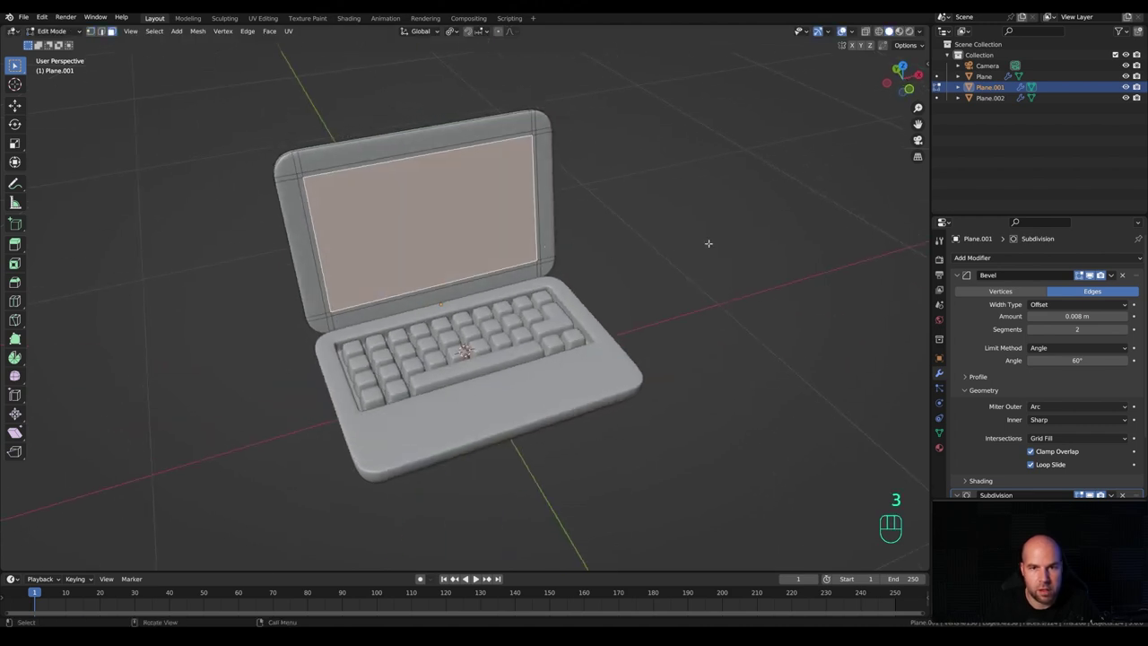
{"action": "key", "text": "ctrl+KP_Add"}
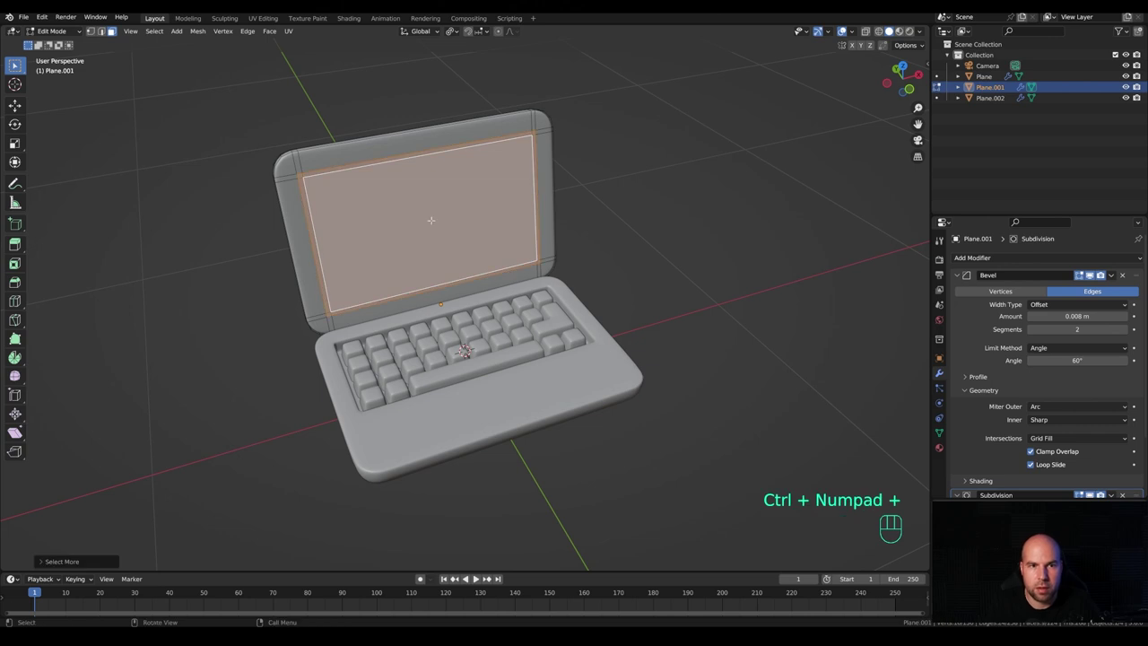
{"action": "left_click", "coordinate": [299, 178]}
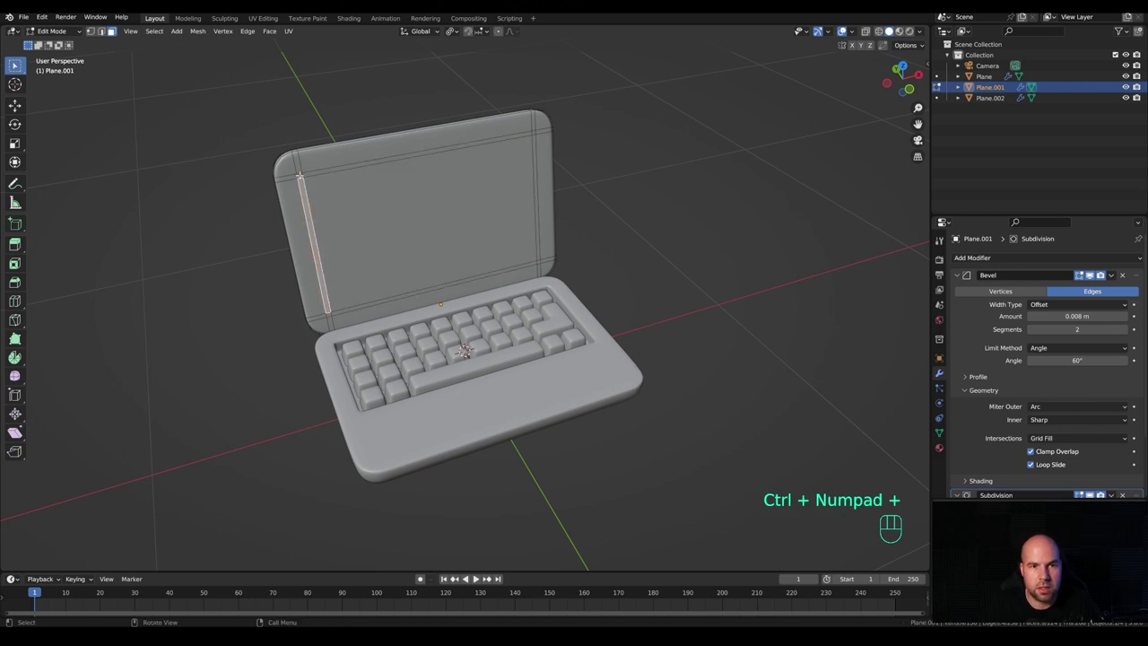
{"action": "left_click", "coordinate": [537, 261], "text": "ctrl+shift"}
{"action": "middle_click_drag", "start_coordinate": [574, 205], "coordinate": [633, 259]}
{"action": "key", "text": "e"}
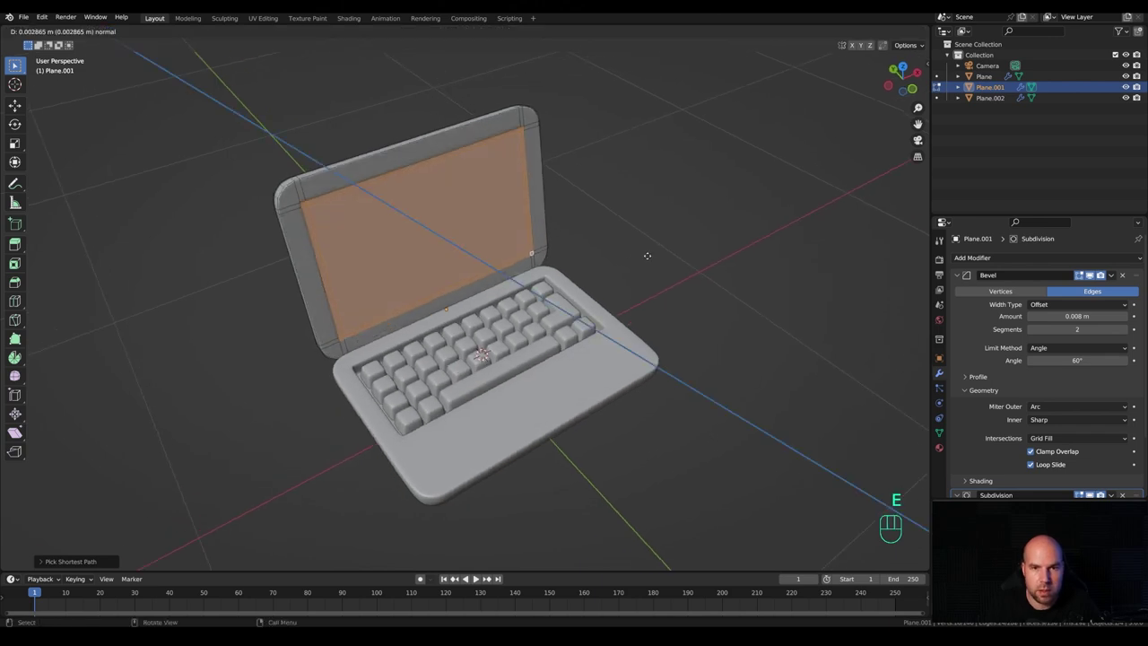
{"action": "left_click", "coordinate": [644, 254]}
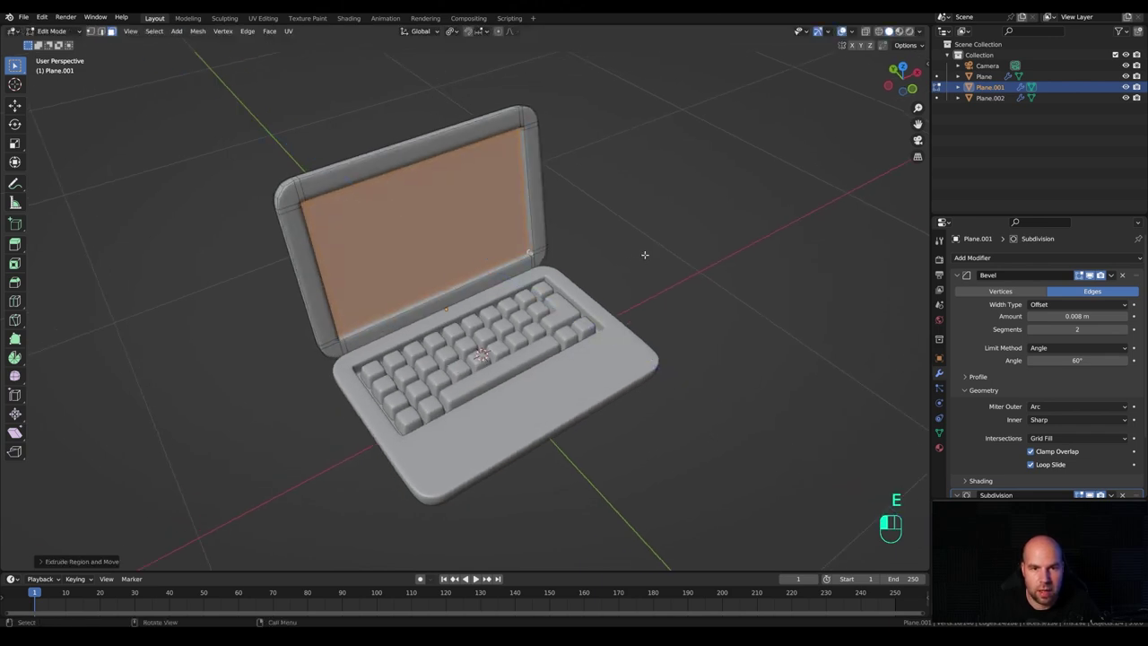
{"action": "key", "text": "Tab"}
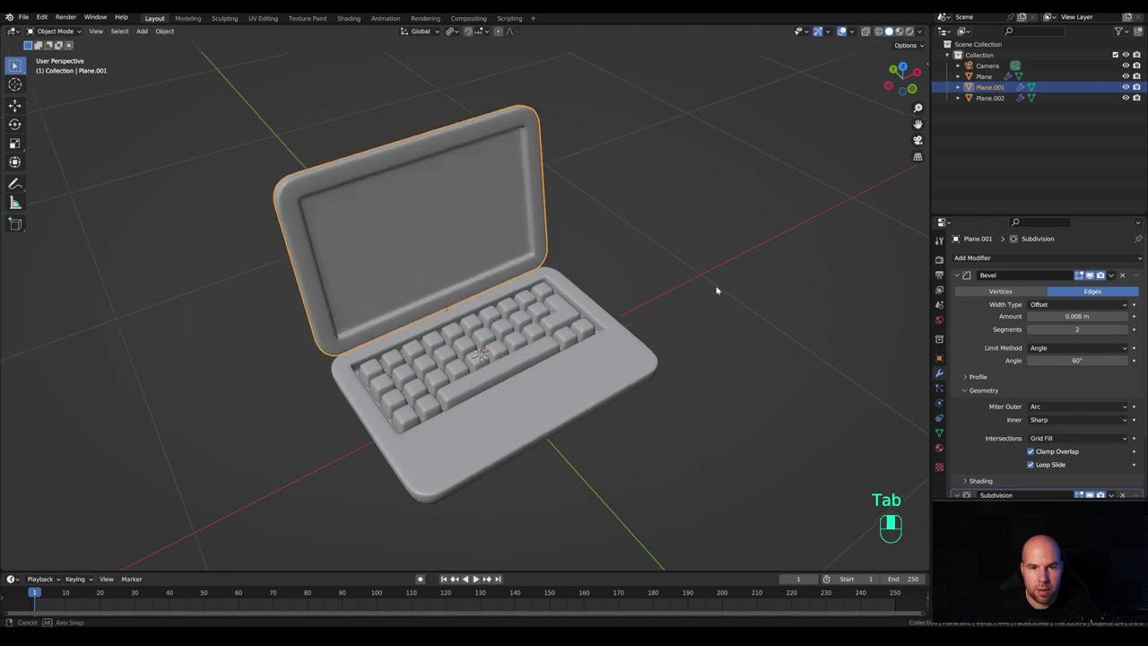
Clear the lid's rotation so it lies flat over the laptop base.
{"action": "middle_click_drag", "start_coordinate": [732, 289], "coordinate": [476, 260]}
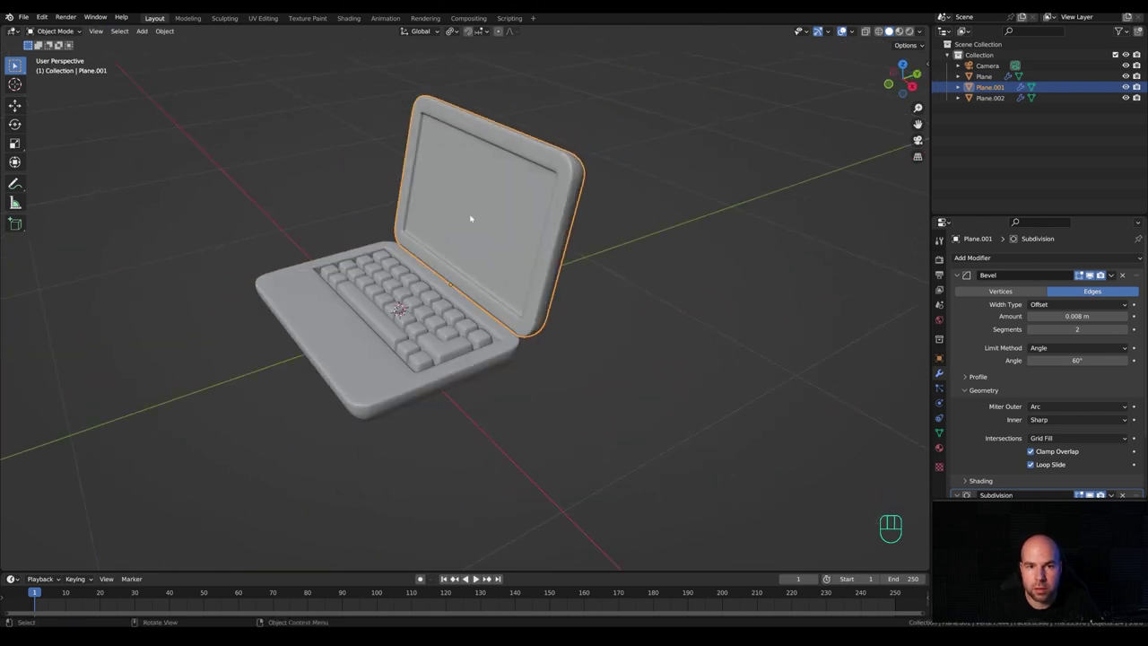
{"action": "key", "text": "alt"}
{"action": "key", "text": "alt+r"}
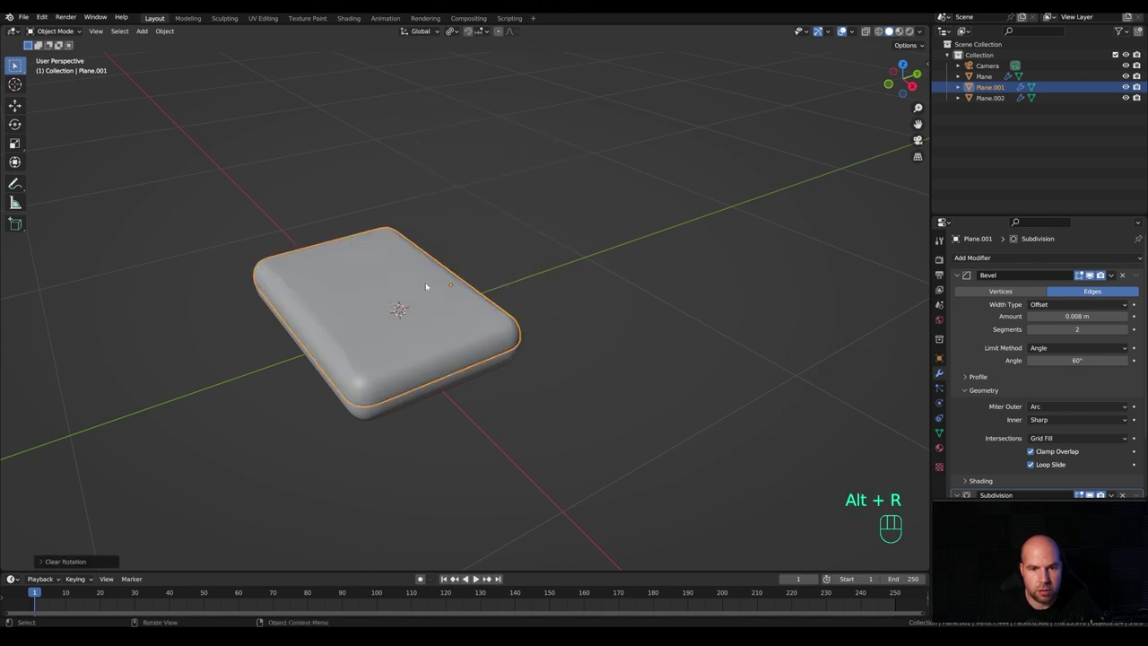
Select the recessed screen face on the lid's underside in X-ray display and snap the 3D cursor to it.
{"action": "key", "text": "Tab"}
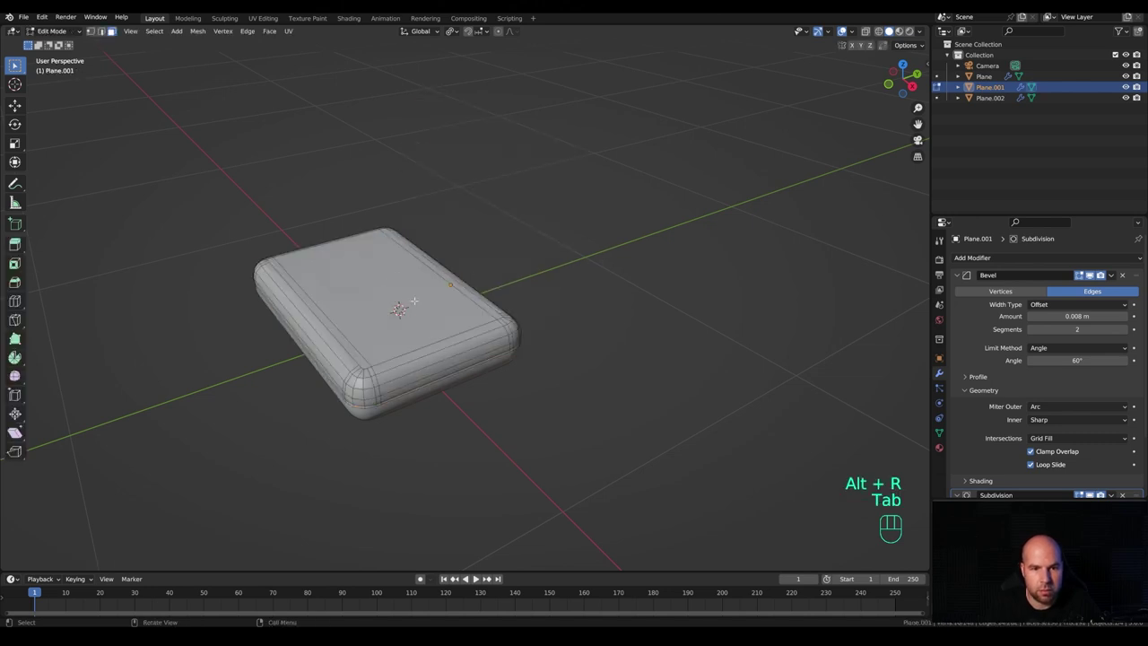
{"action": "left_click", "coordinate": [865, 31]}
{"action": "key", "text": "a"}
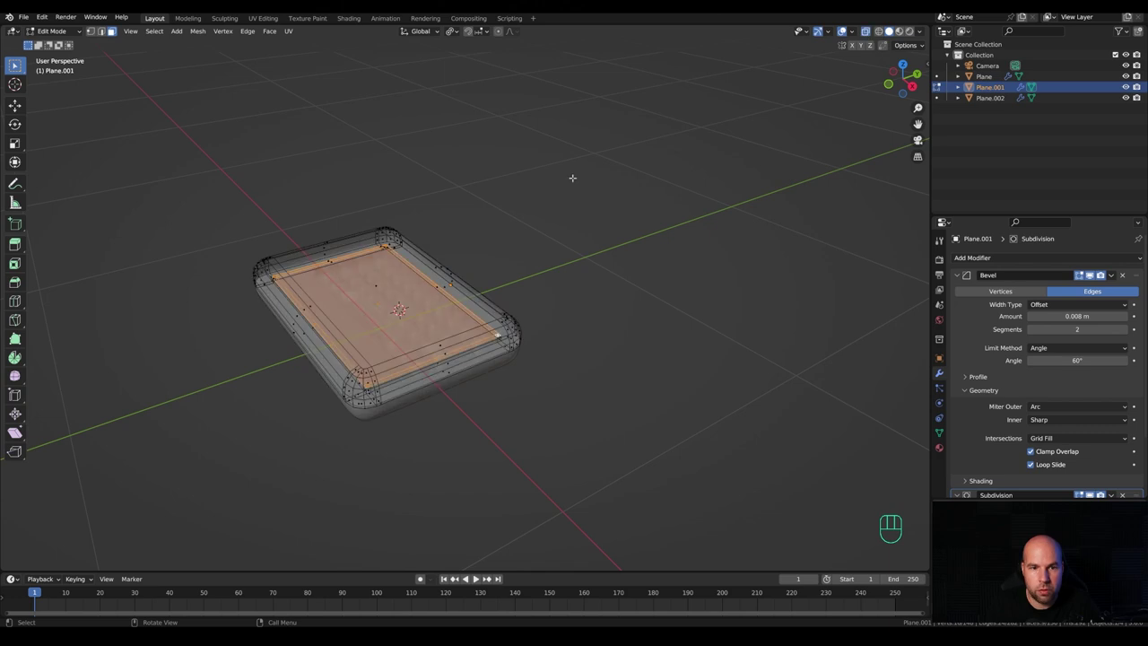
{"action": "key", "text": "alt+a"}
{"action": "middle_click_drag", "start_coordinate": [383, 316], "coordinate": [387, 314]}
{"action": "middle_click_drag", "start_coordinate": [433, 373], "coordinate": [391, 272]}
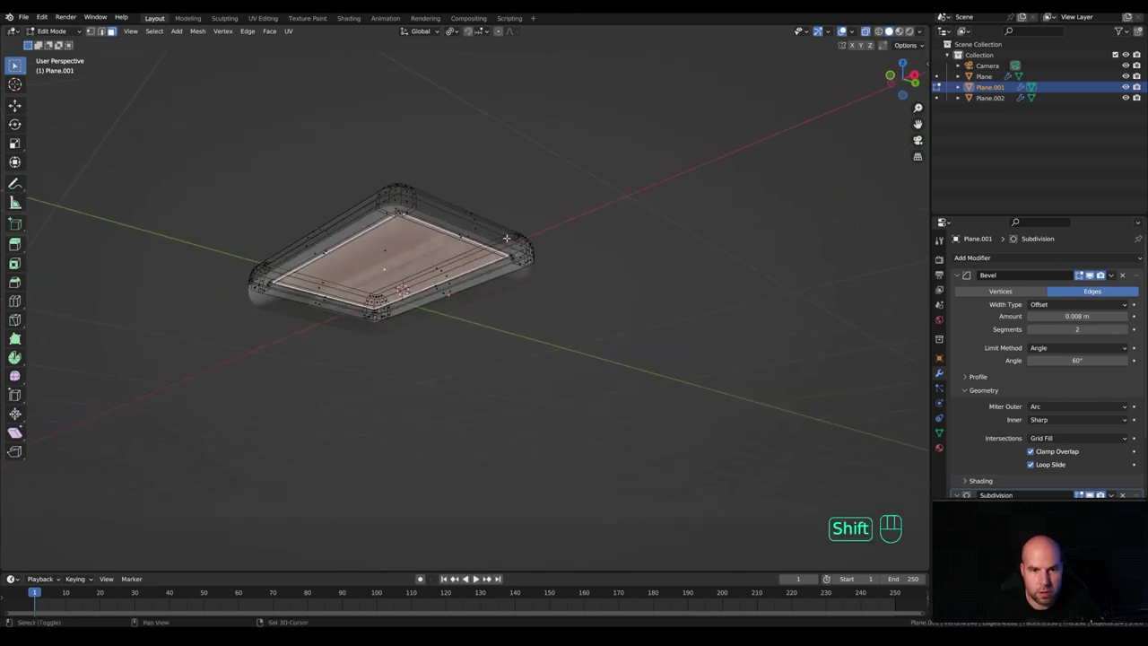
{"action": "key", "text": "shift+s"}
{"action": "left_click", "coordinate": [506, 301]}
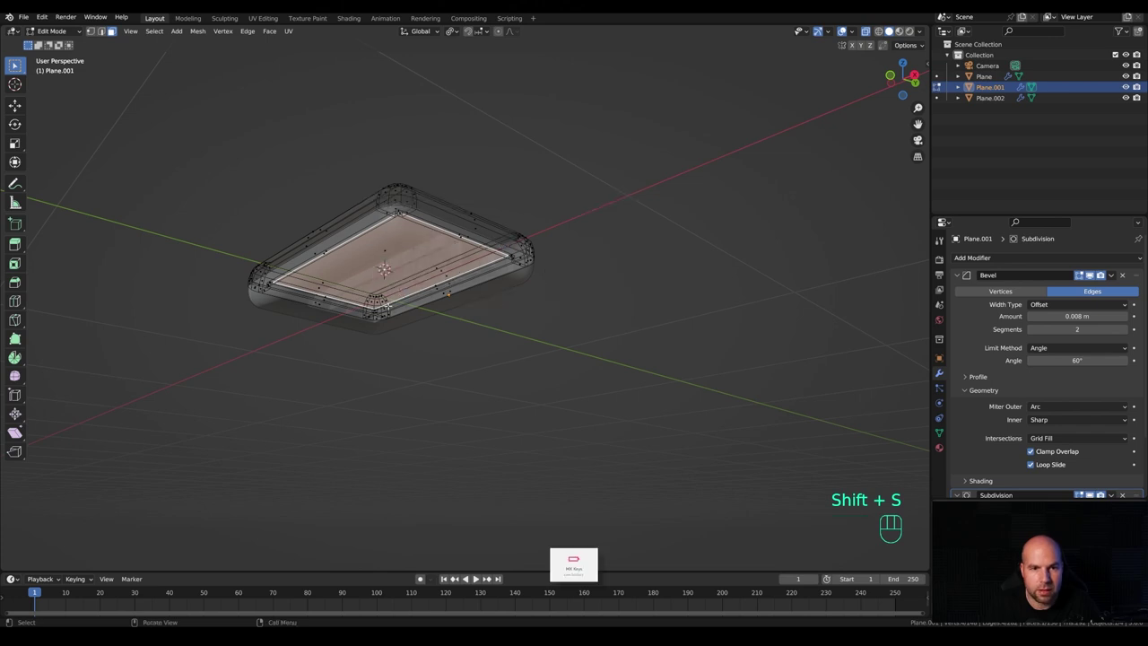
Return to Object Mode and add a new plane mesh at the 3D cursor on the lid's recessed screen.
{"action": "key", "text": "Tab"}
{"action": "key", "text": "shift+a"}
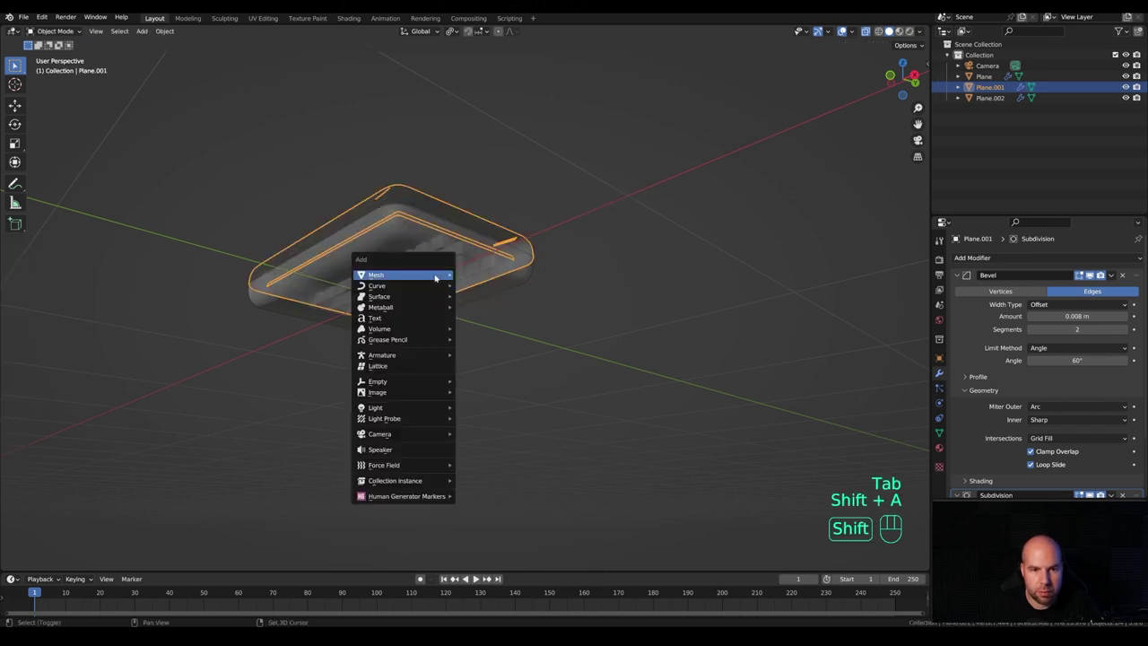
{"action": "mouse_move", "coordinate": [437, 277]}
{"action": "left_click", "coordinate": [478, 276]}
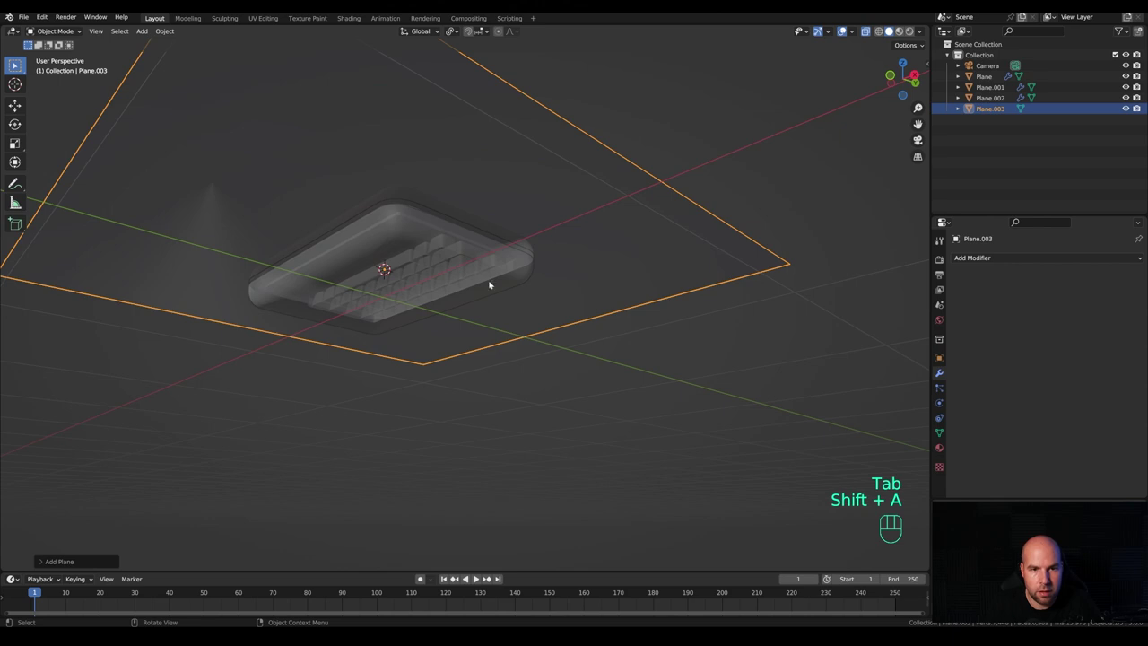
Scale the new plane's face down to the screen recess's height, and stretch it about 1.59 along X to cover the recess.
{"action": "key", "text": "KP_7"}
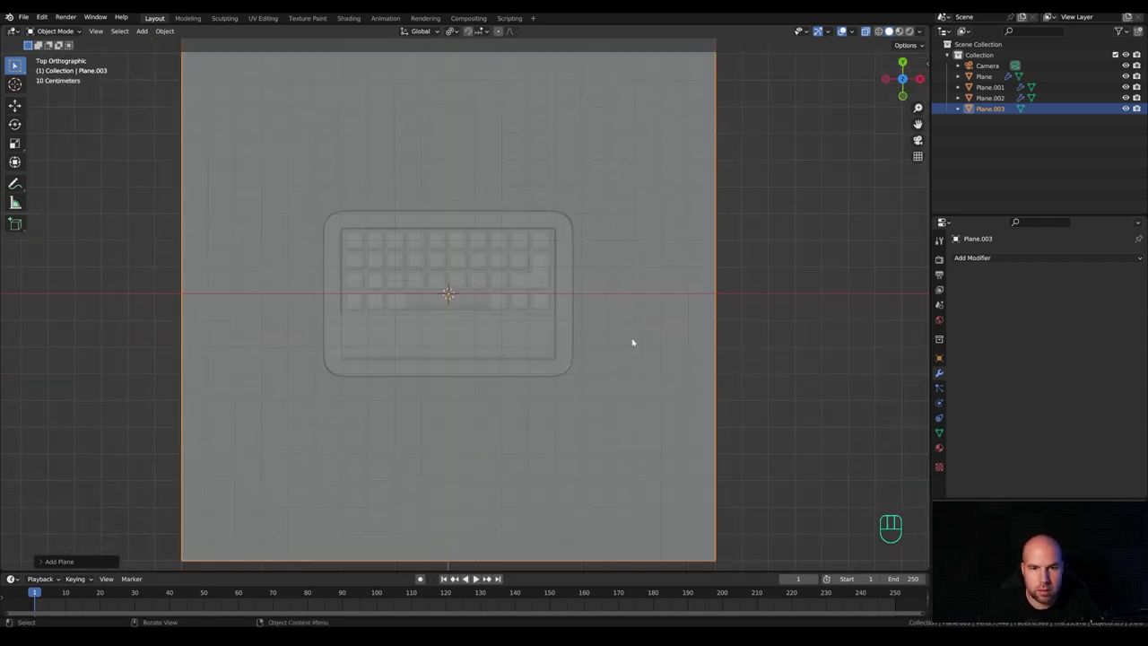
{"action": "key", "text": "Tab"}
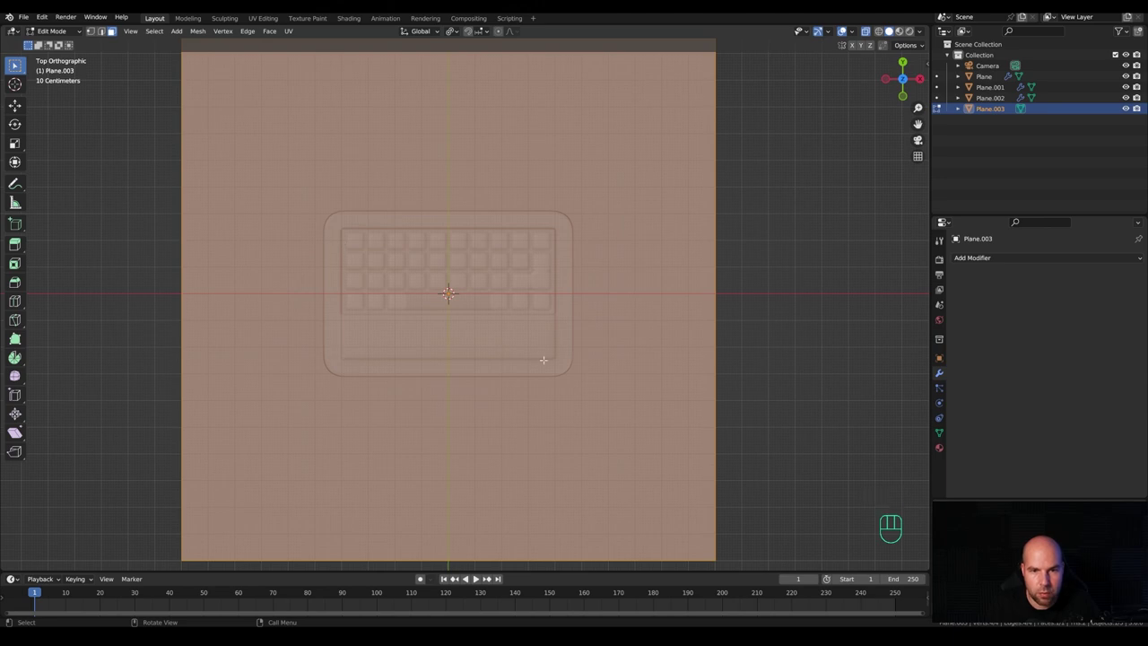
{"action": "key", "text": "s"}
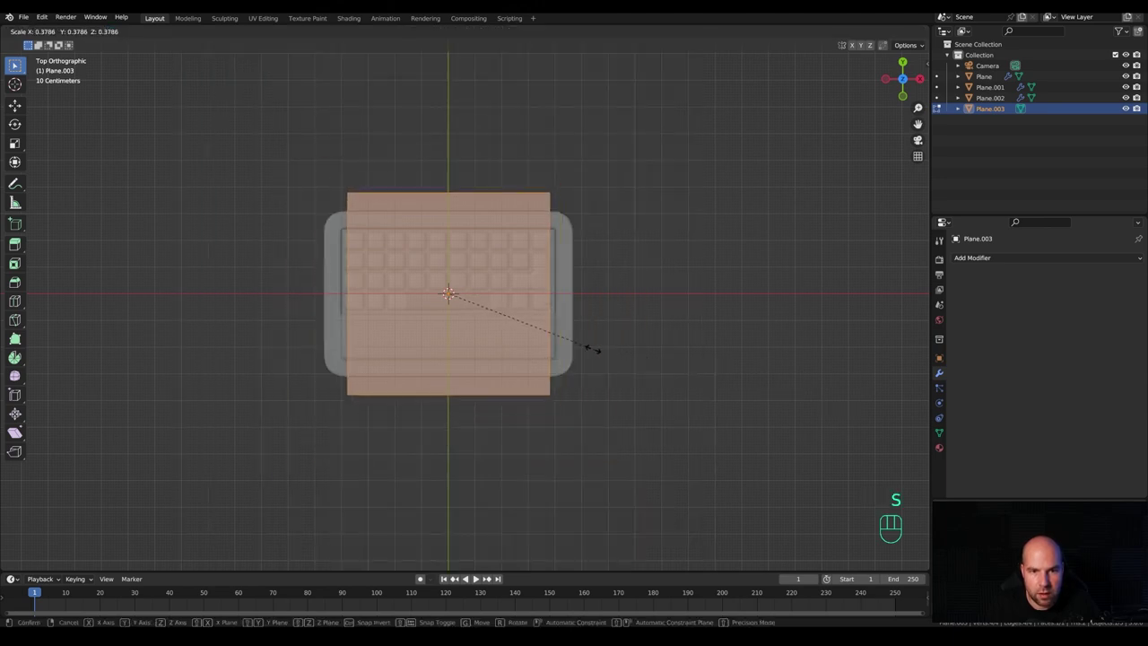
{"action": "left_click", "coordinate": [547, 336]}
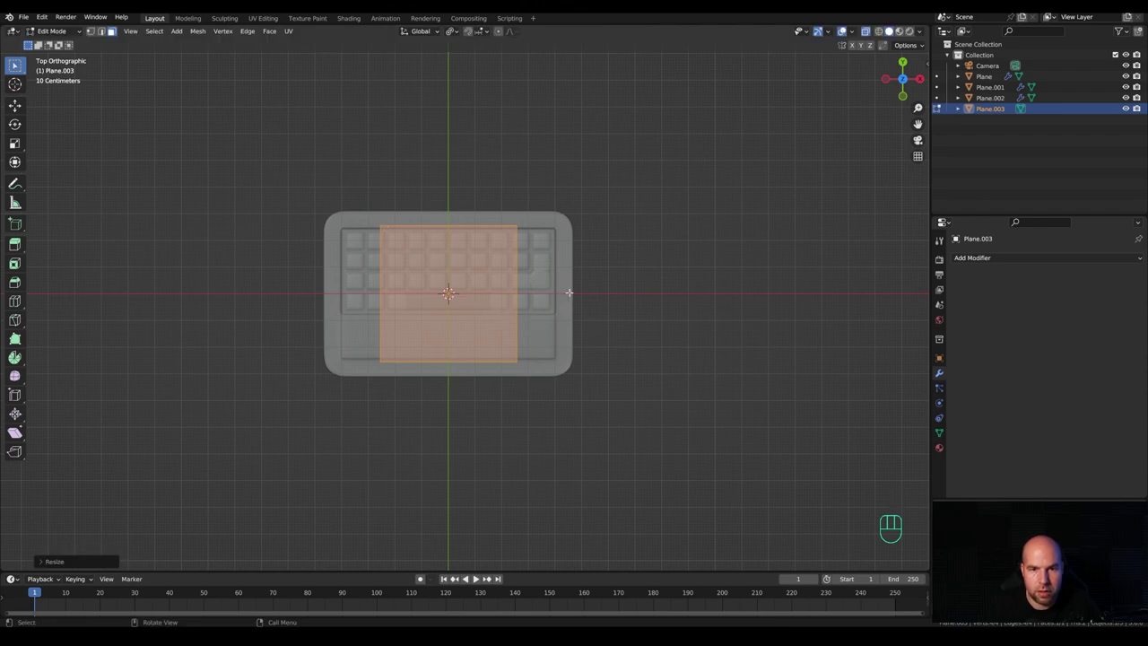
{"action": "key", "text": "s"}
{"action": "key", "text": "x"}
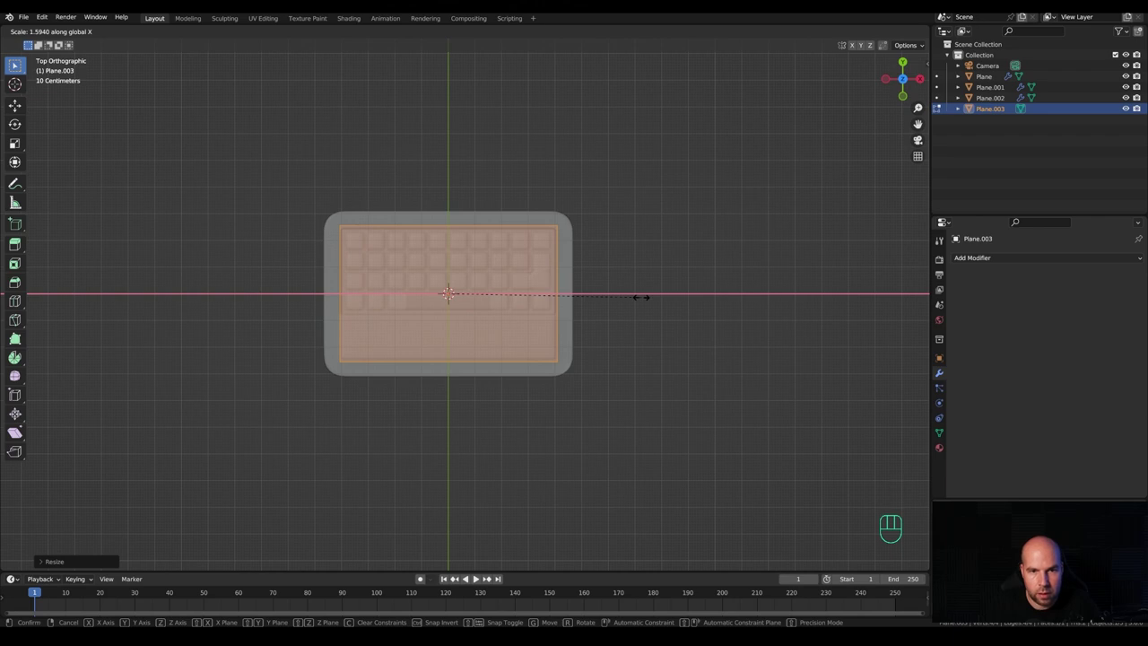
{"action": "left_click", "coordinate": [640, 295]}
{"action": "middle_click_drag", "start_coordinate": [623, 351], "coordinate": [607, 254]}
{"action": "key", "text": "Tab"}
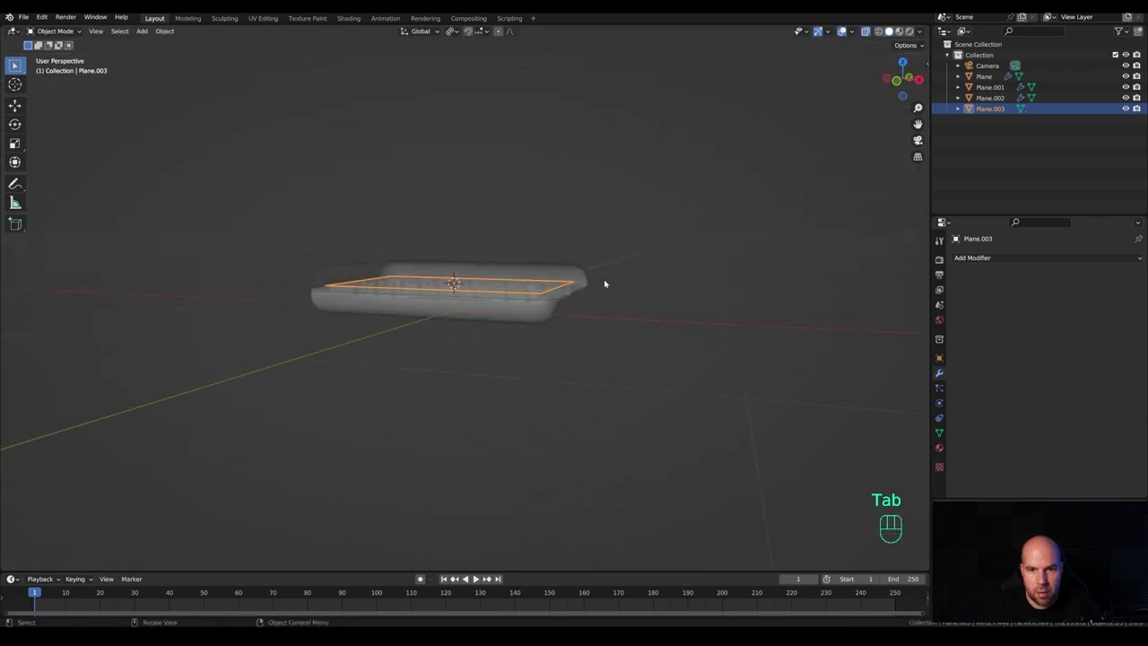
Parent the screen plane to the laptop lid using the Object option.
{"action": "left_click", "coordinate": [576, 272], "text": "shift"}
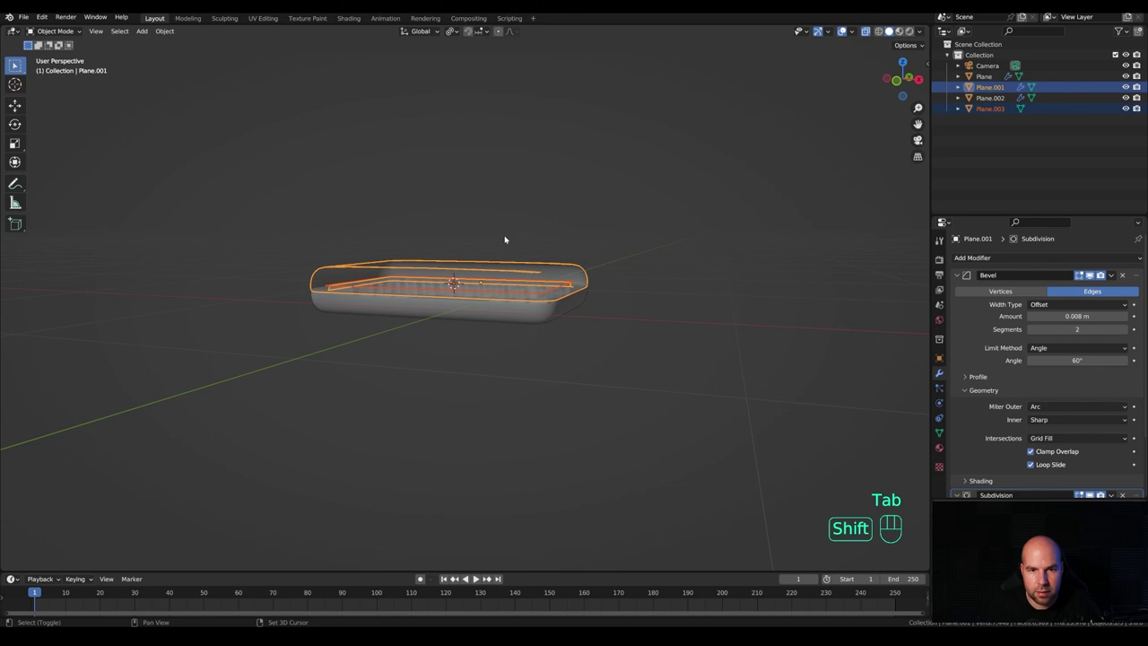
{"action": "key", "text": "ctrl+p"}
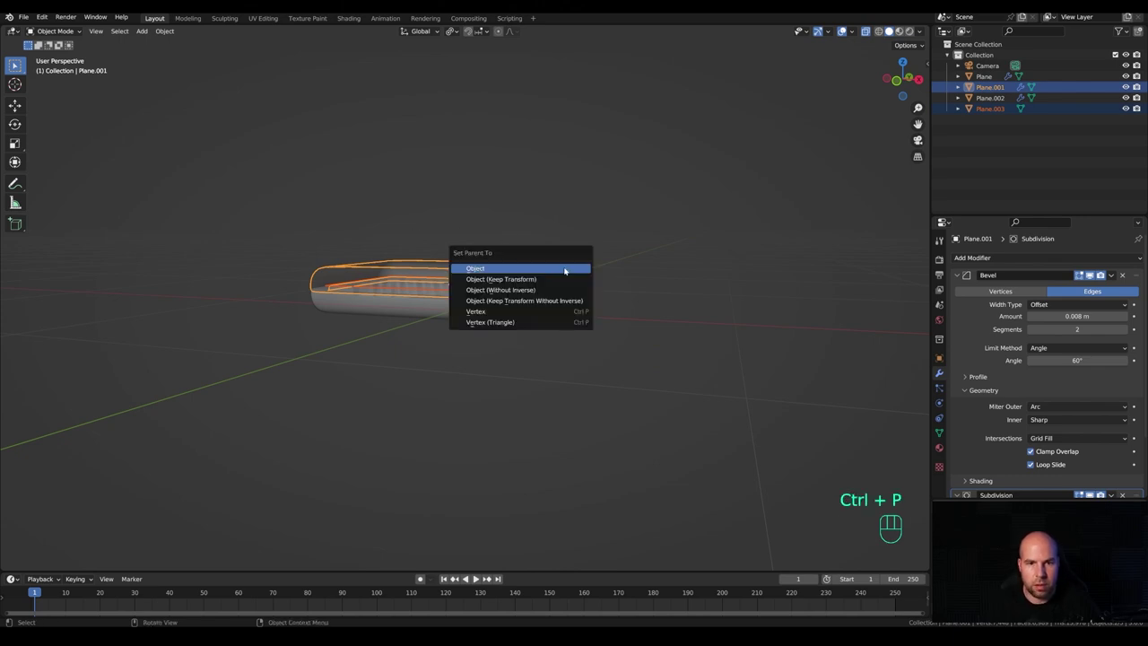
{"action": "left_click", "coordinate": [565, 265]}
Rotate the lid open about -101° around the X axis and turn off X-ray display.
{"action": "middle_click_drag", "start_coordinate": [567, 278], "coordinate": [645, 271]}
{"action": "key", "text": "r"}
{"action": "key", "text": "x"}
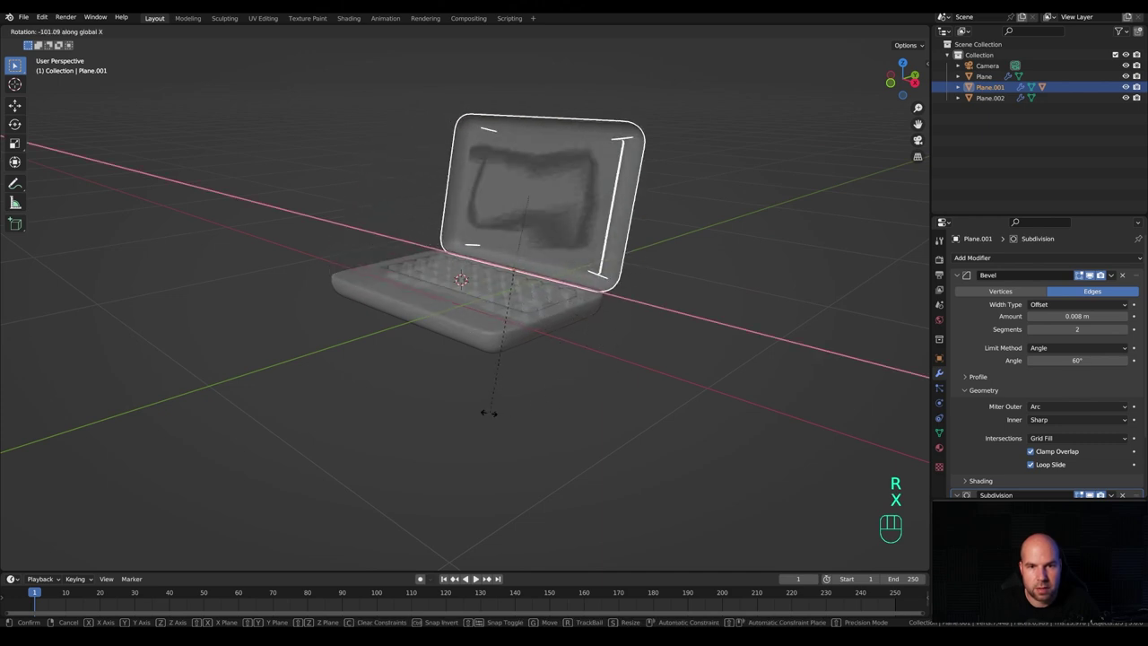
{"action": "left_click", "coordinate": [490, 417]}
{"action": "middle_click_drag", "start_coordinate": [518, 197], "coordinate": [500, 305], "text": "shift"}
{"action": "left_click", "coordinate": [866, 31]}
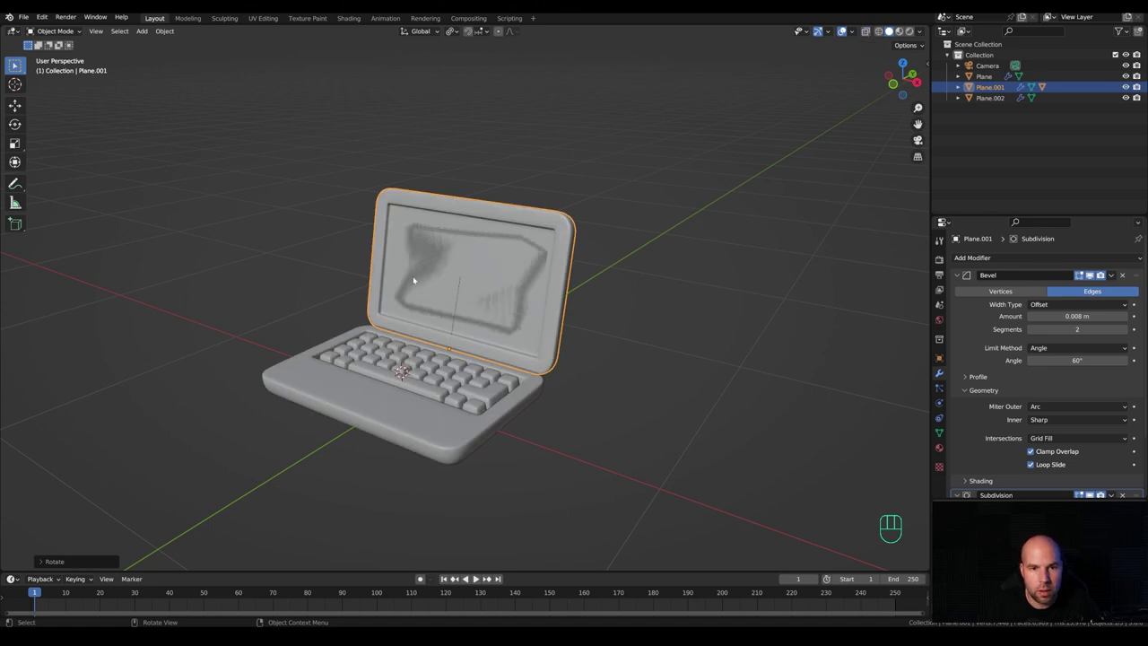
Move the screen plane about -0.0117 m along its local Z axis so it sits just in front of the recess.
{"action": "scroll", "coordinate": [421, 269], "scroll_direction": "up", "scroll_amount": 3}
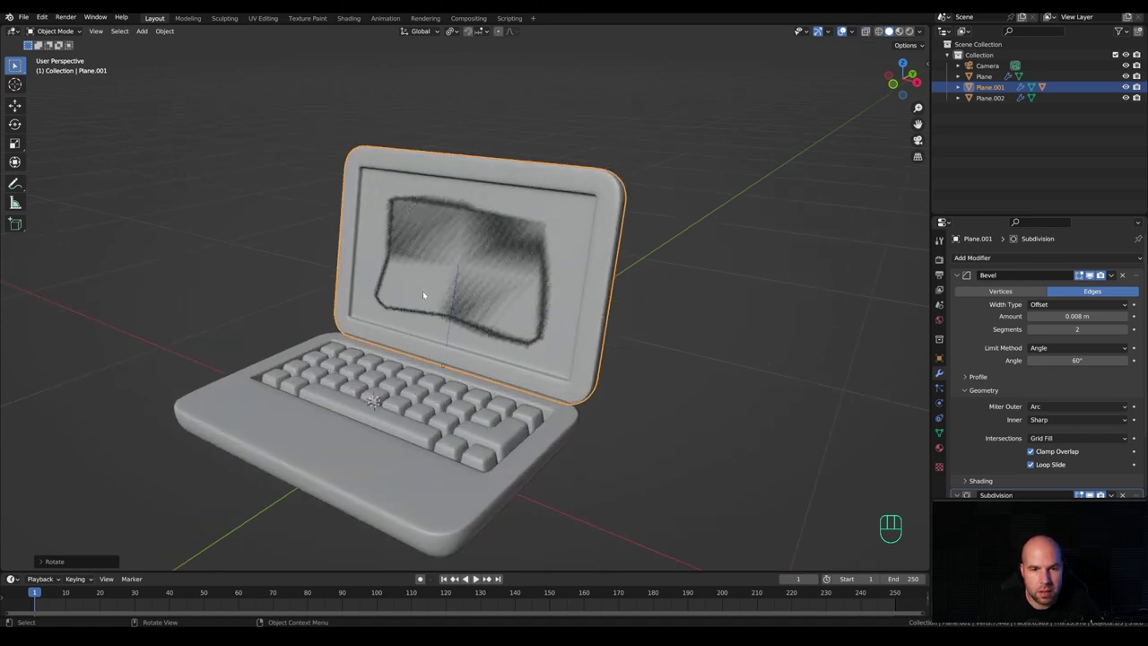
{"action": "left_click", "coordinate": [492, 279]}
{"action": "middle_click_drag", "start_coordinate": [492, 279], "coordinate": [620, 282]}
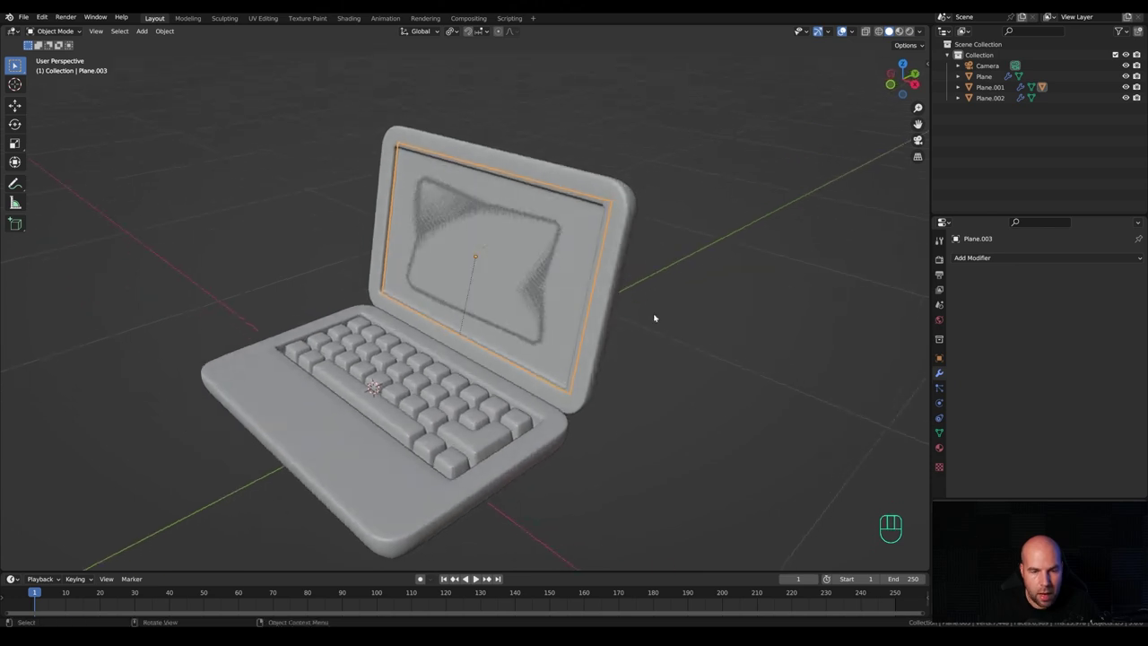
{"action": "key", "text": "g"}
{"action": "key", "text": "z"}
{"action": "key", "text": "z"}
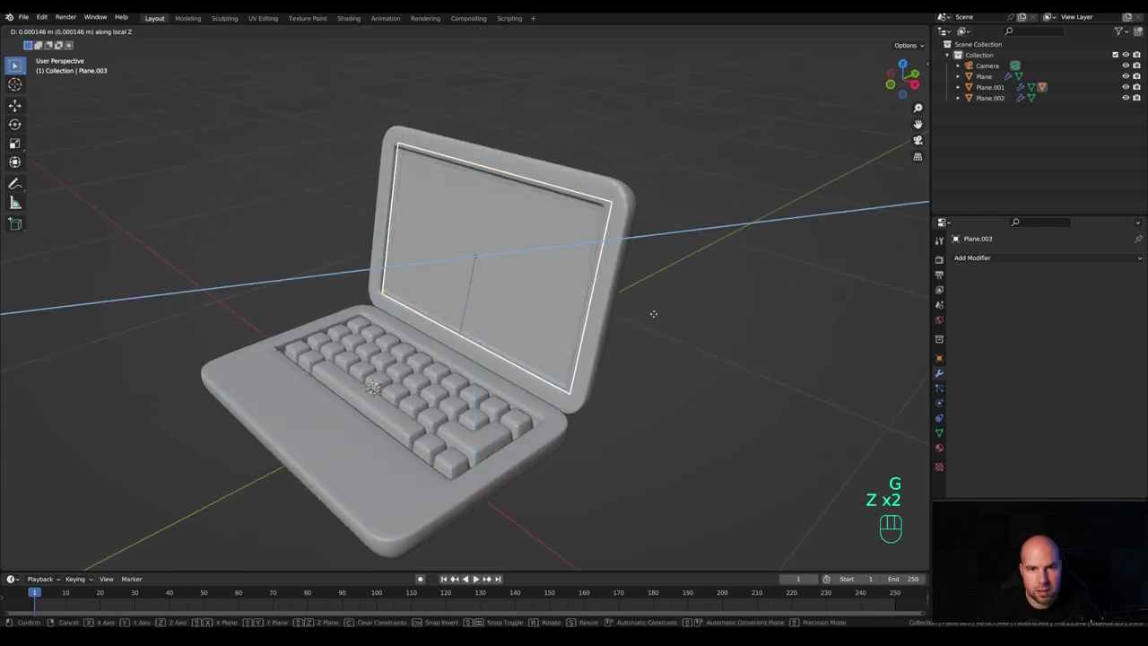
{"action": "key", "text": "shift"}
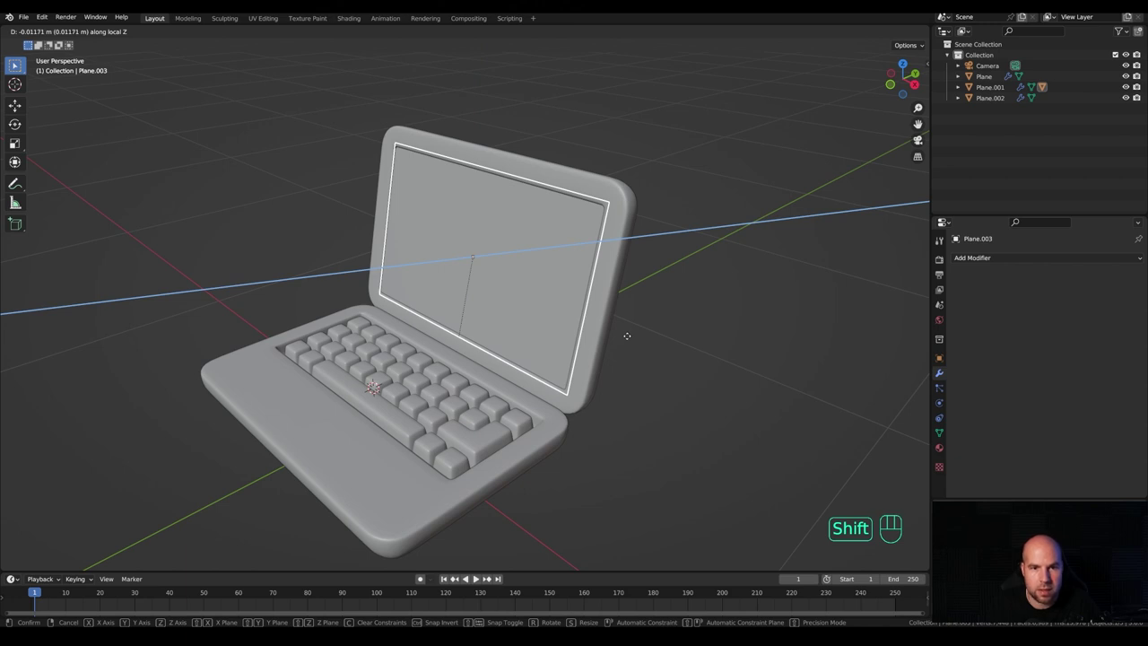
{"action": "left_click", "coordinate": [627, 335]}
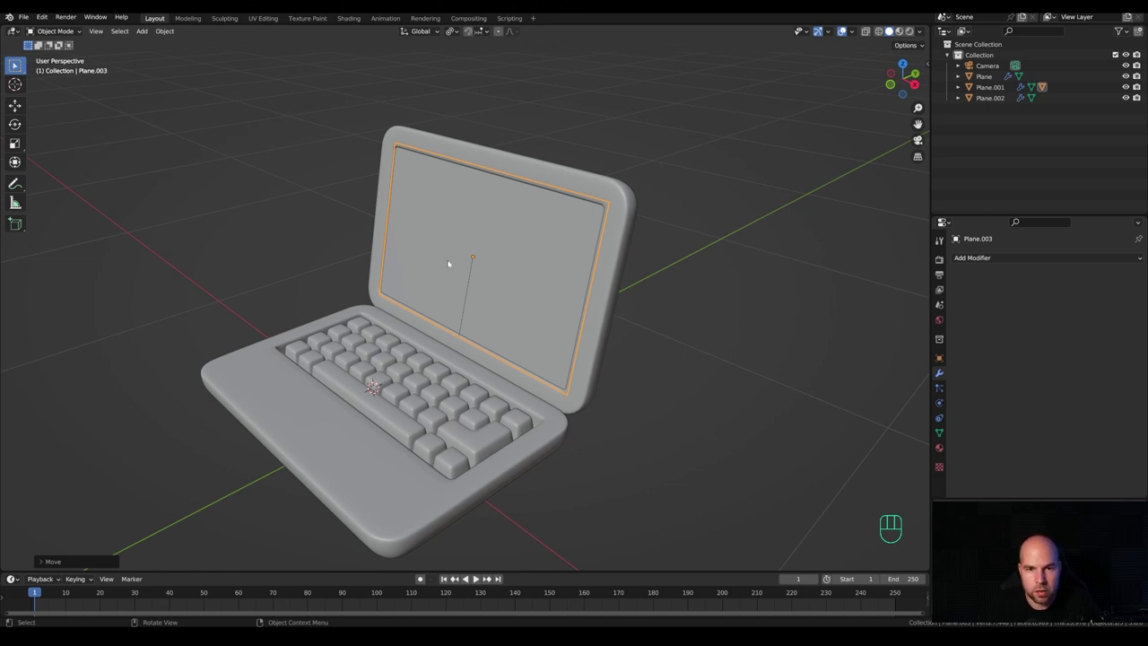
Scale the screen plane by -1 along its local Z axis and apply its scale.
{"action": "key", "text": "Tab"}
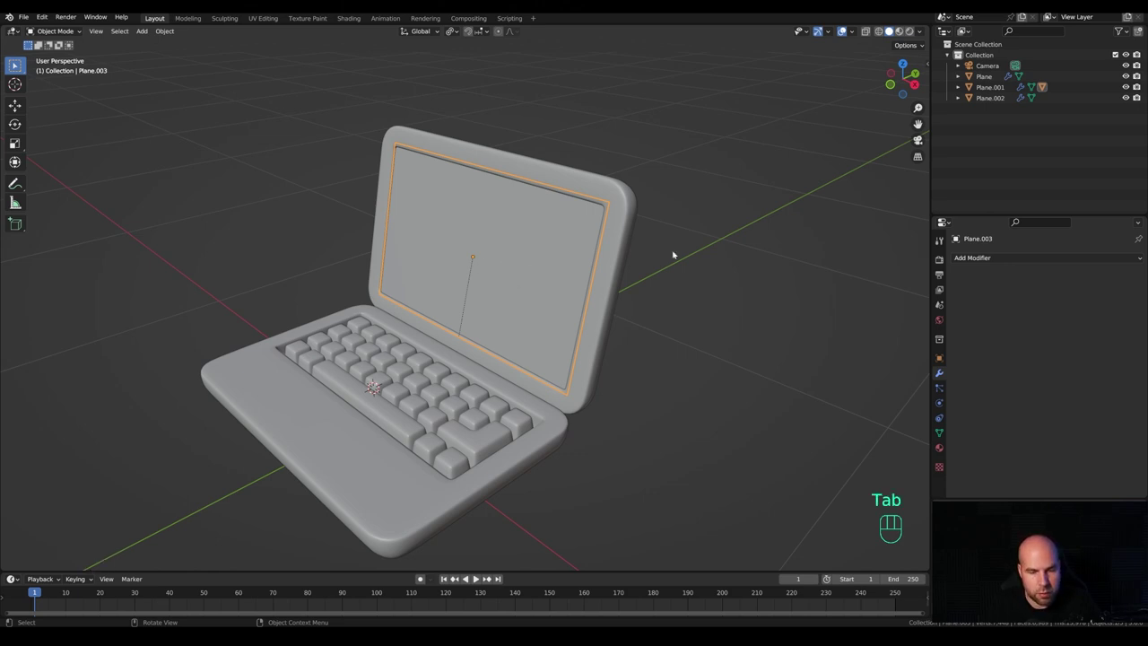
{"action": "key", "text": "s"}
{"action": "key", "text": "z"}
{"action": "key", "text": "z"}
{"action": "key", "text": "KP_Subtract"}
{"action": "key", "text": "KP_1"}
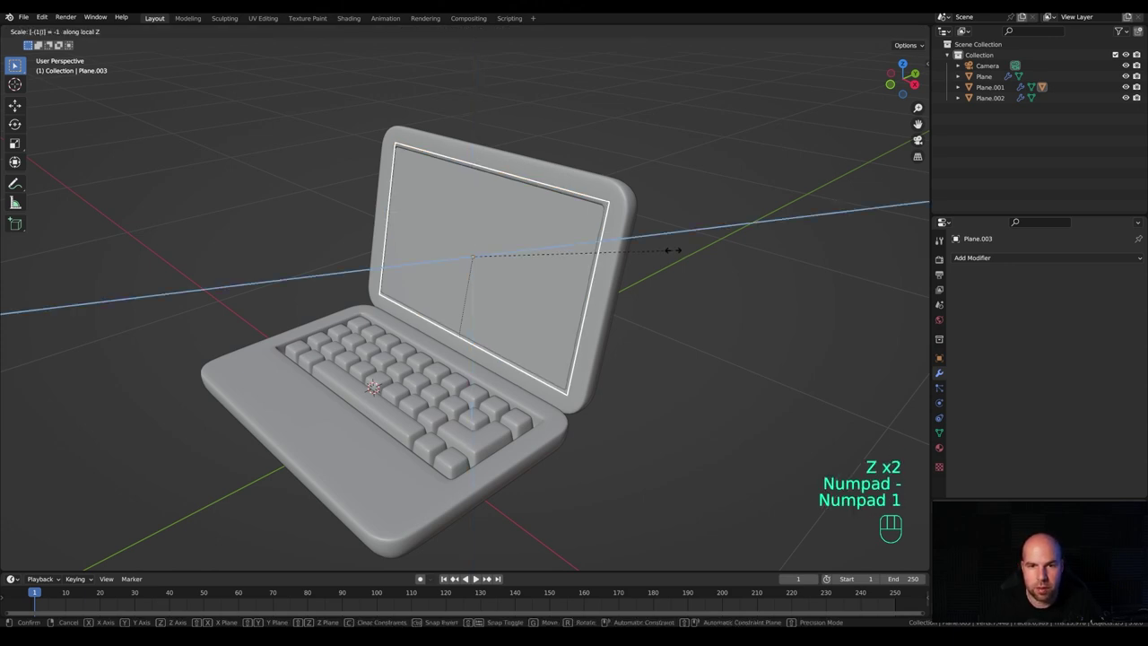
{"action": "key", "text": "KP_Enter"}
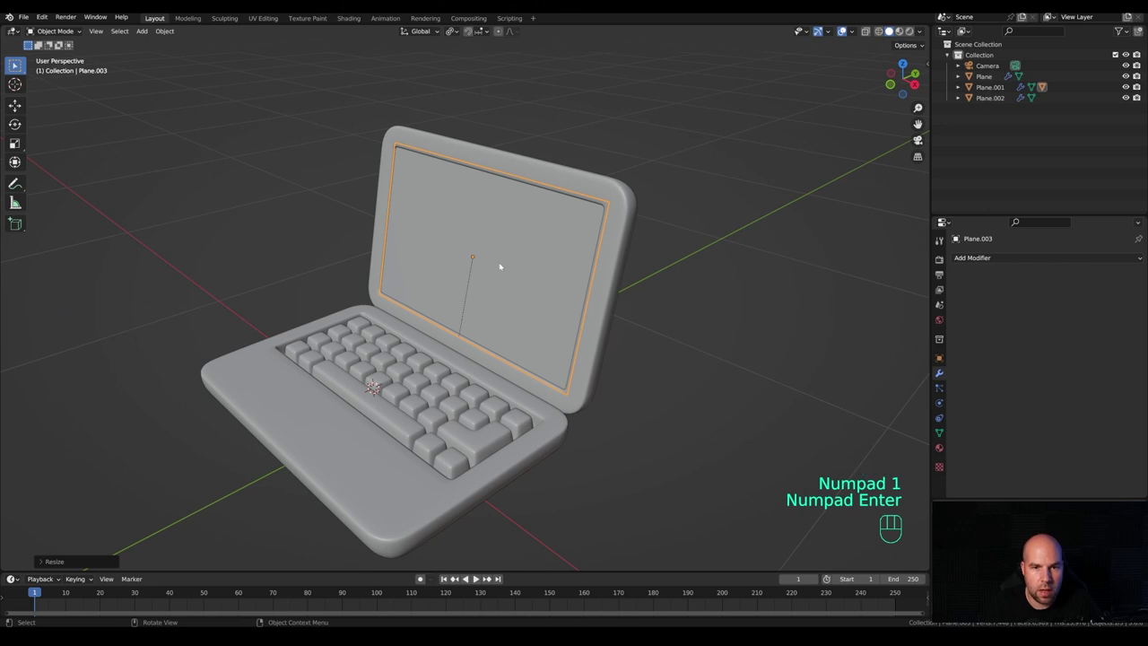
{"action": "key", "text": "ctrl+a"}
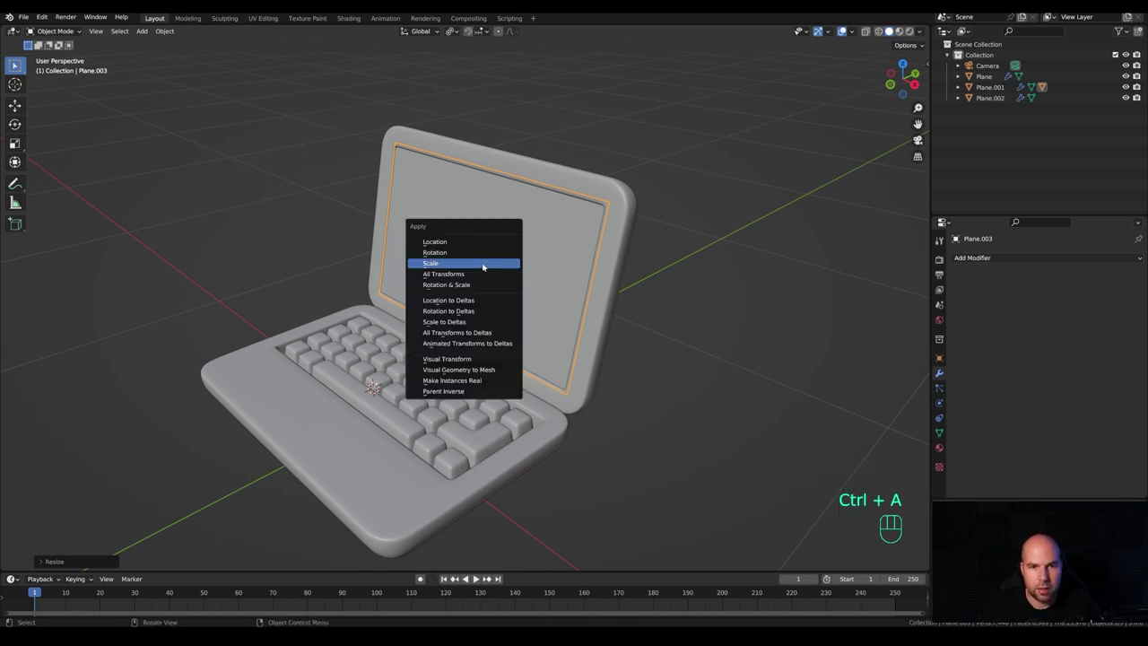
{"action": "left_click", "coordinate": [482, 266]}
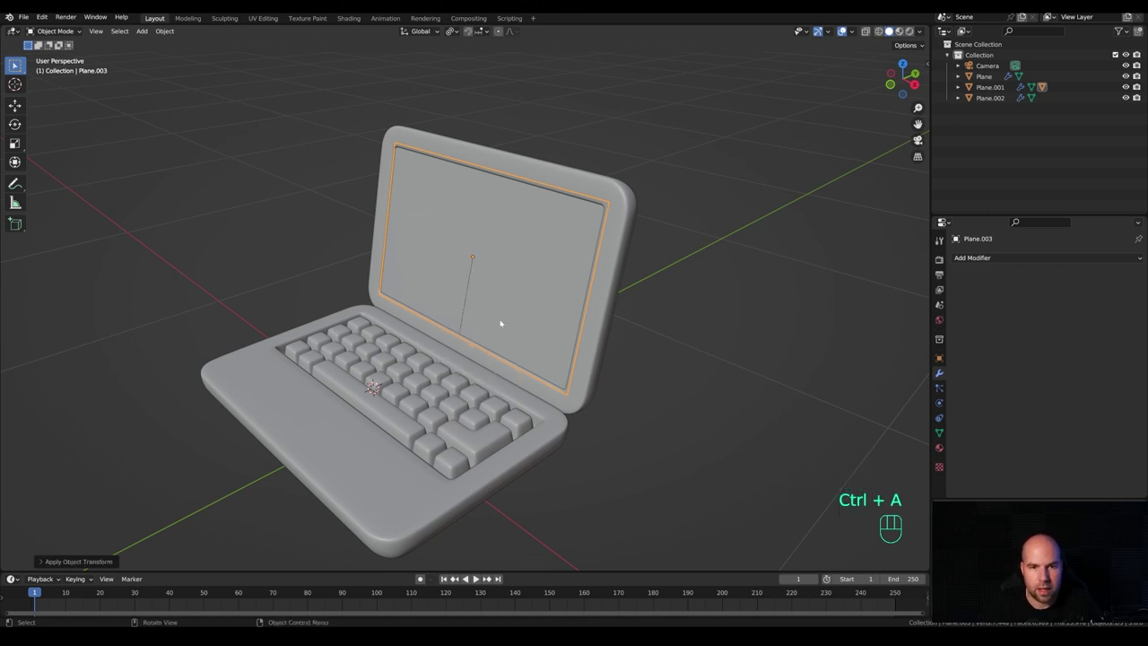
Parent the keyboard keys to the laptop base using the Object option.
{"action": "left_click", "coordinate": [426, 384]}
{"action": "left_click", "coordinate": [316, 437], "text": "shift"}
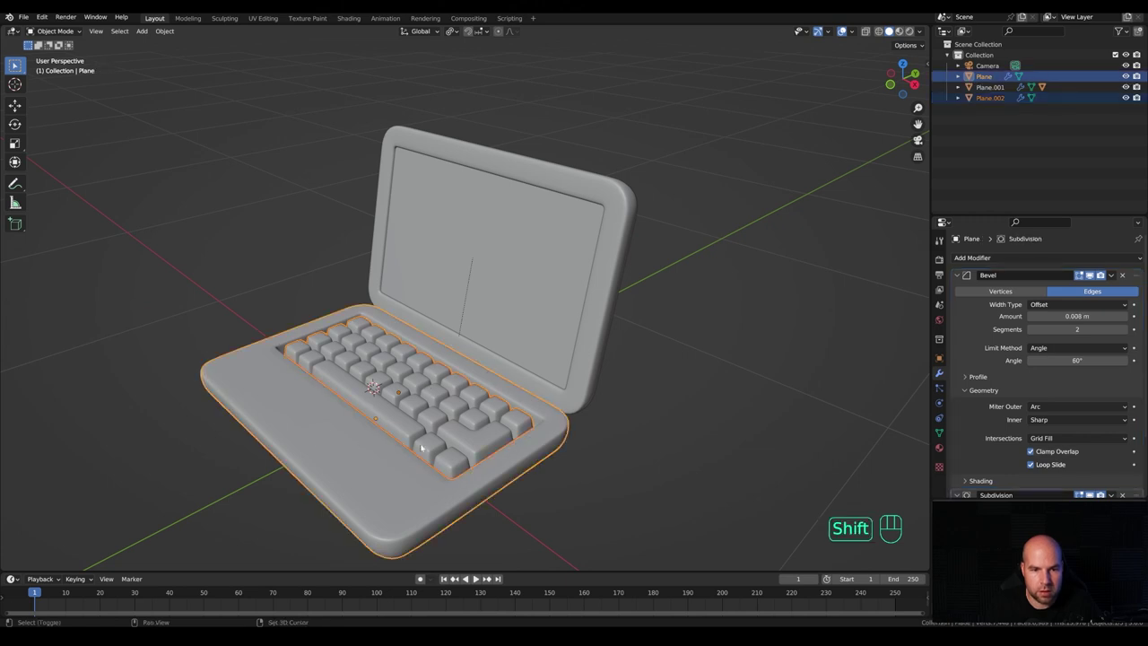
{"action": "key", "text": "ctrl+p"}
{"action": "left_click", "coordinate": [478, 393]}
{"action": "middle_click_drag", "start_coordinate": [396, 379], "coordinate": [542, 329]}
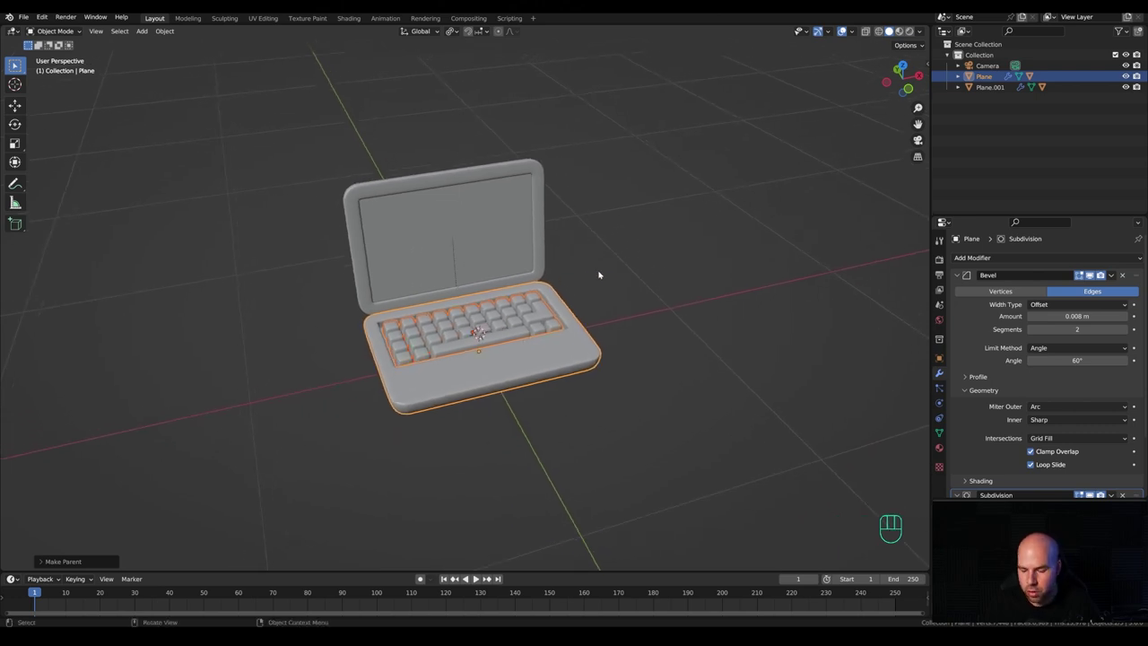
Switch to the camera view and set the output resolution to 1600 × 1200 px.
{"action": "key", "text": "KP_0"}
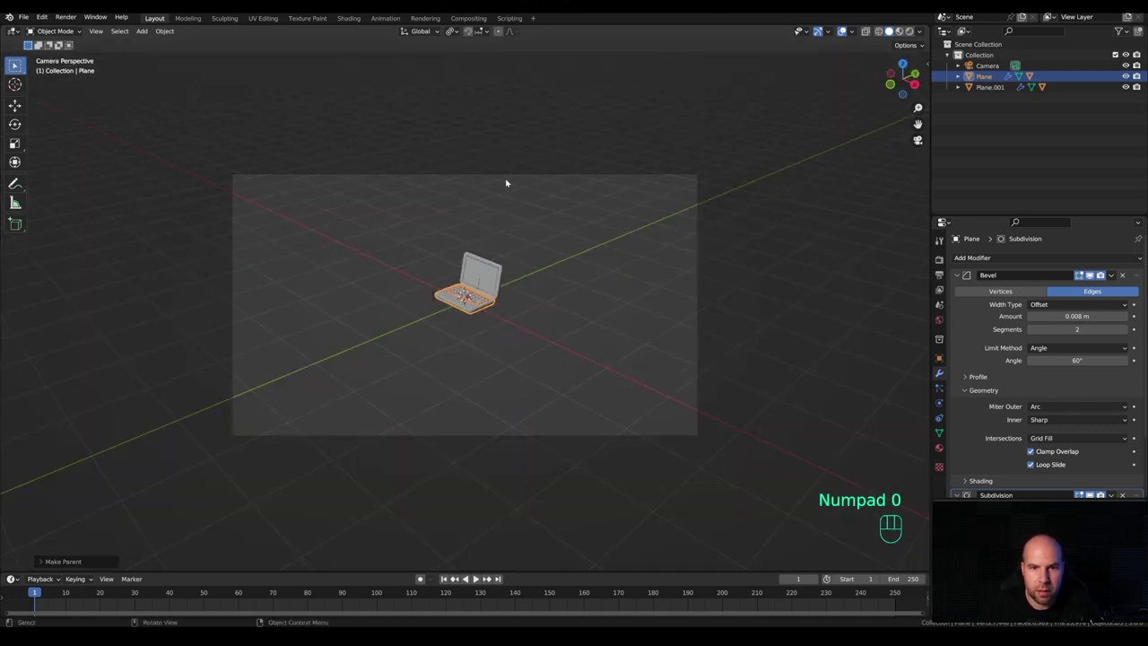
{"action": "left_click", "coordinate": [939, 275]}
{"action": "left_click", "coordinate": [1081, 272]}
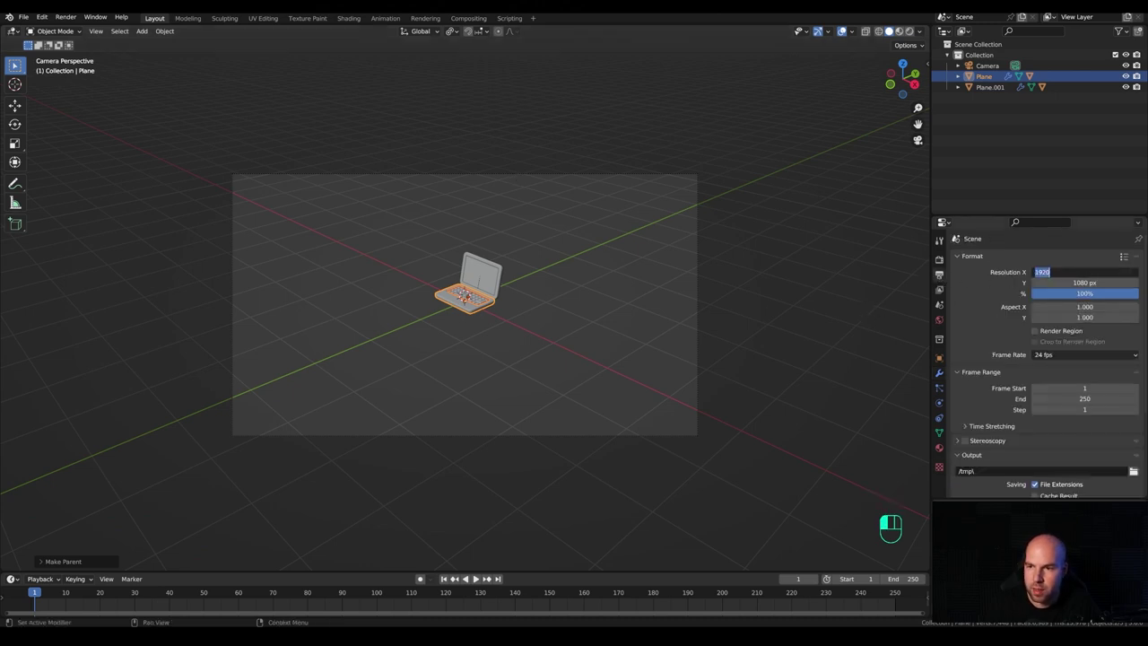
{"action": "type", "text": "1600"}
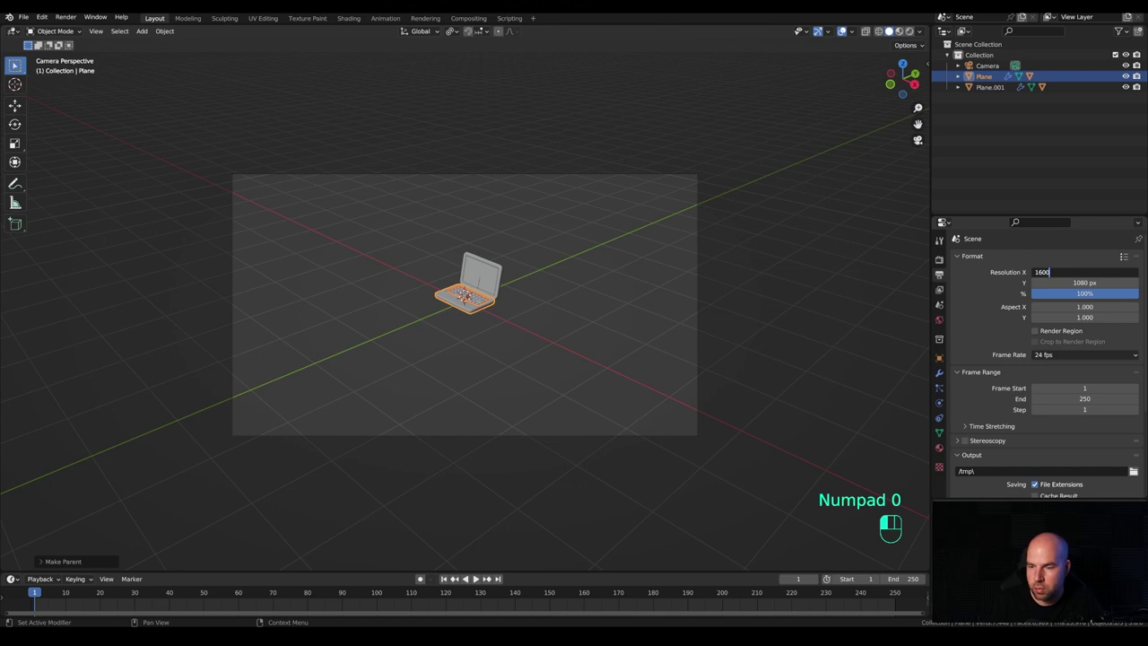
{"action": "key", "text": "Tab"}
{"action": "type", "text": "1200"}
{"action": "key", "text": "Return"}
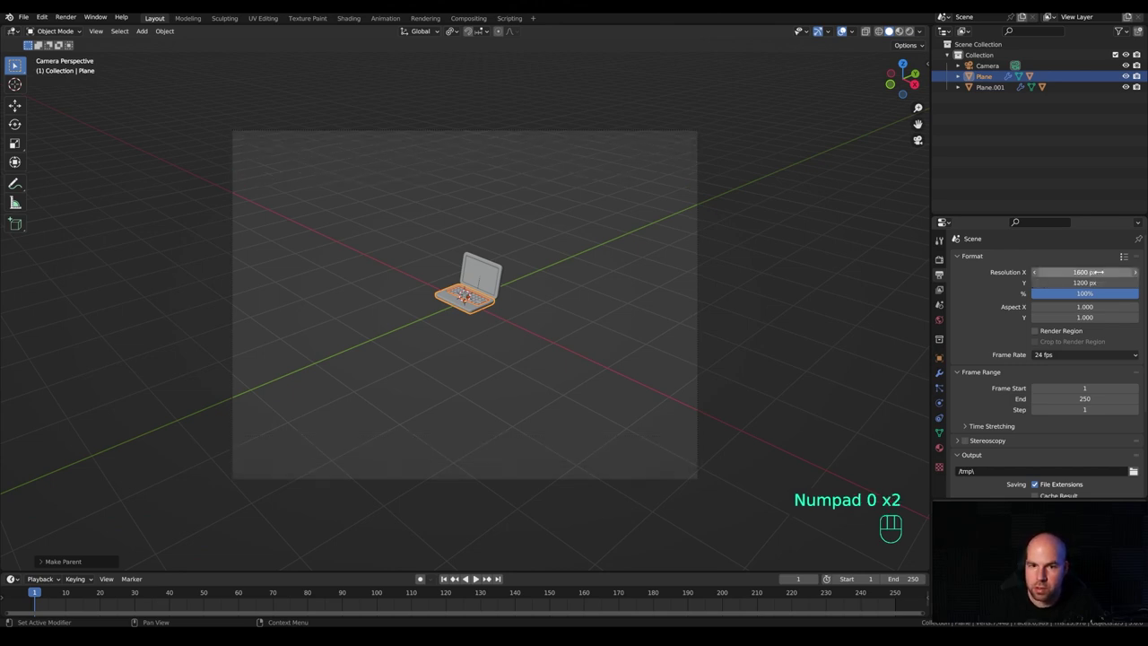
Set the frame rate to 30 fps and the end frame to 150, and enlarge the timeline to show the whole range.
{"action": "left_click", "coordinate": [1047, 356]}
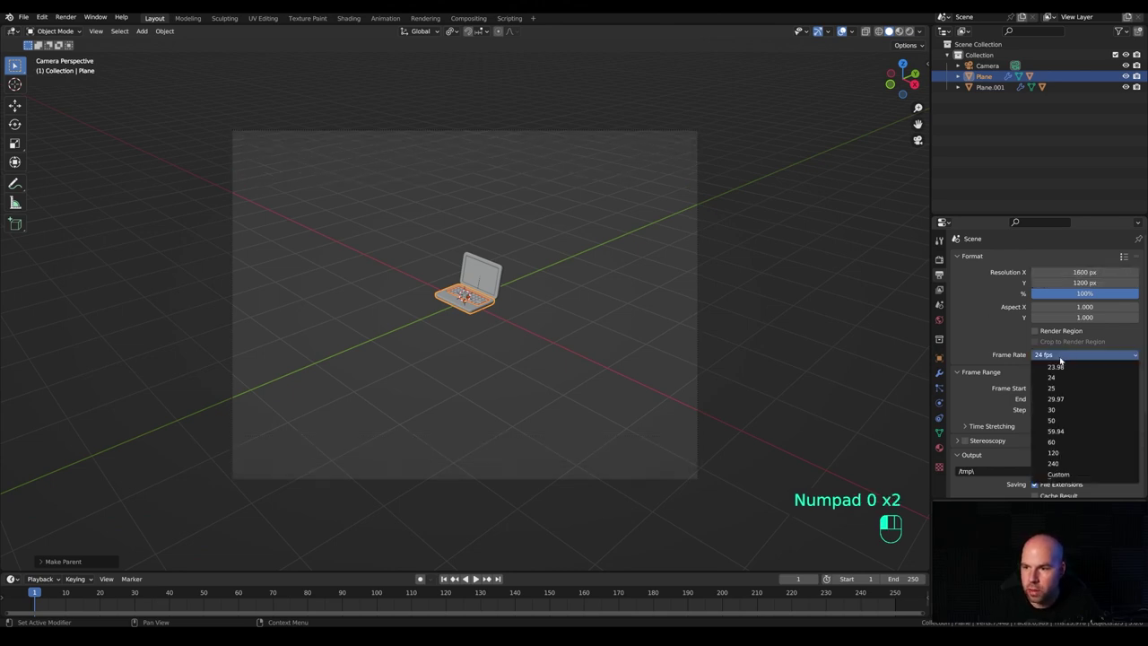
{"action": "left_click", "coordinate": [1063, 409]}
{"action": "left_click", "coordinate": [909, 578]}
{"action": "type", "text": "150"}
{"action": "key", "text": "Return"}
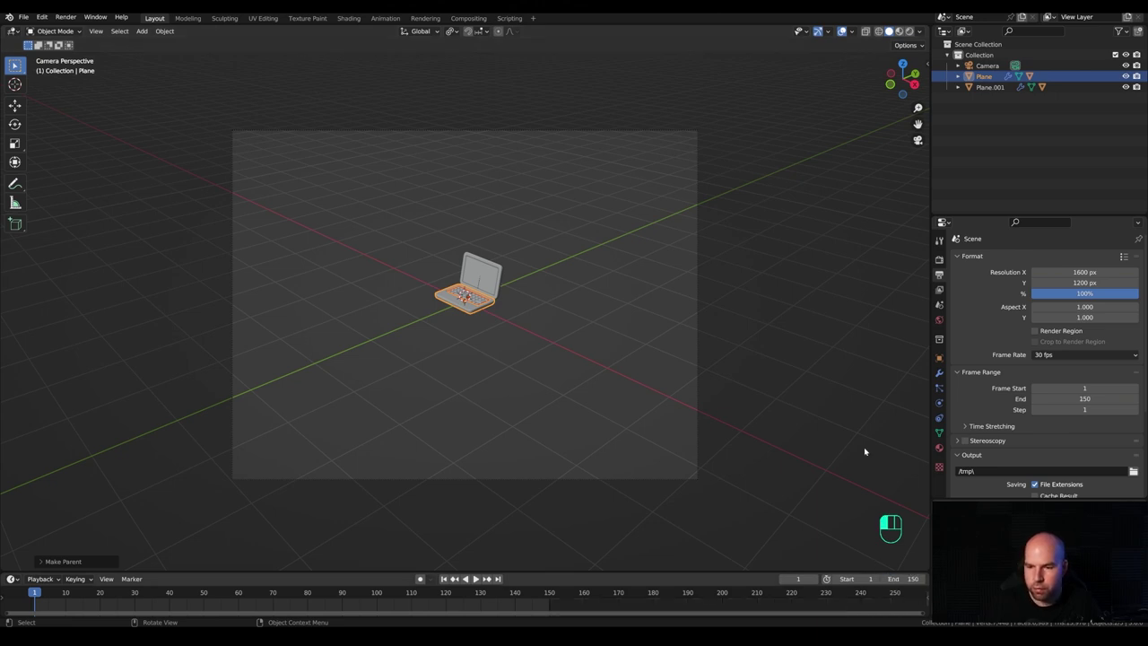
{"action": "left_click_drag", "start_coordinate": [564, 572], "coordinate": [574, 506]}
{"action": "middle_click_drag", "start_coordinate": [455, 581], "coordinate": [610, 577]}
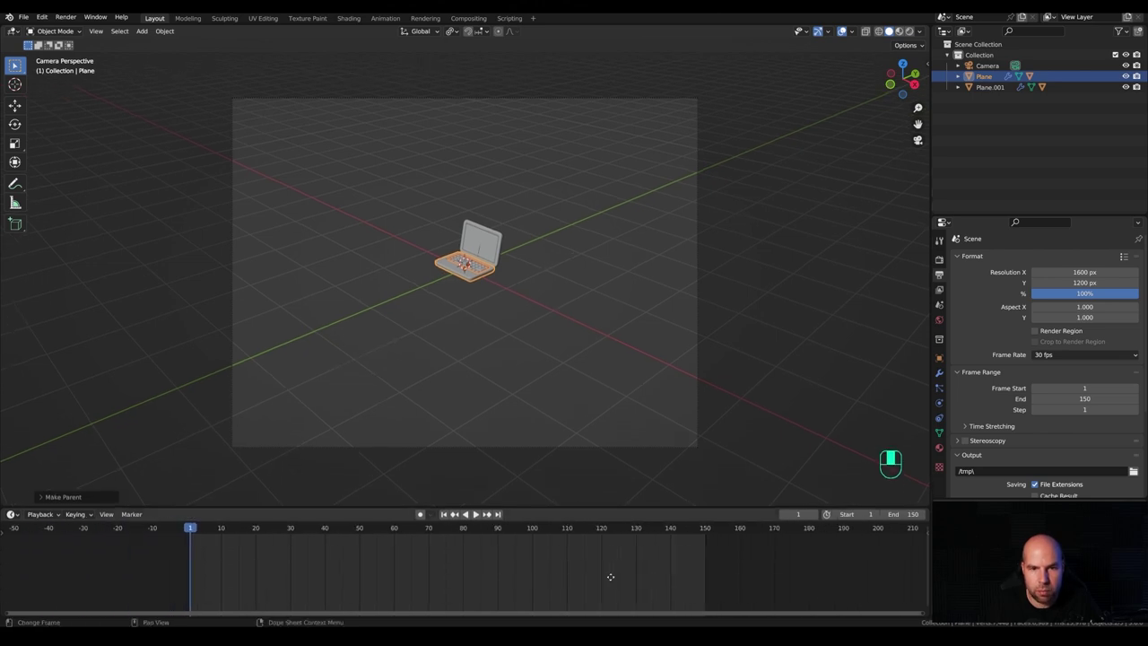
Move the camera closer to the laptop along its local Z axis and raise it about 0.3 m along global Z.
{"action": "left_click", "coordinate": [635, 100]}
{"action": "key", "text": "g"}
{"action": "key", "text": "z"}
{"action": "key", "text": "z"}
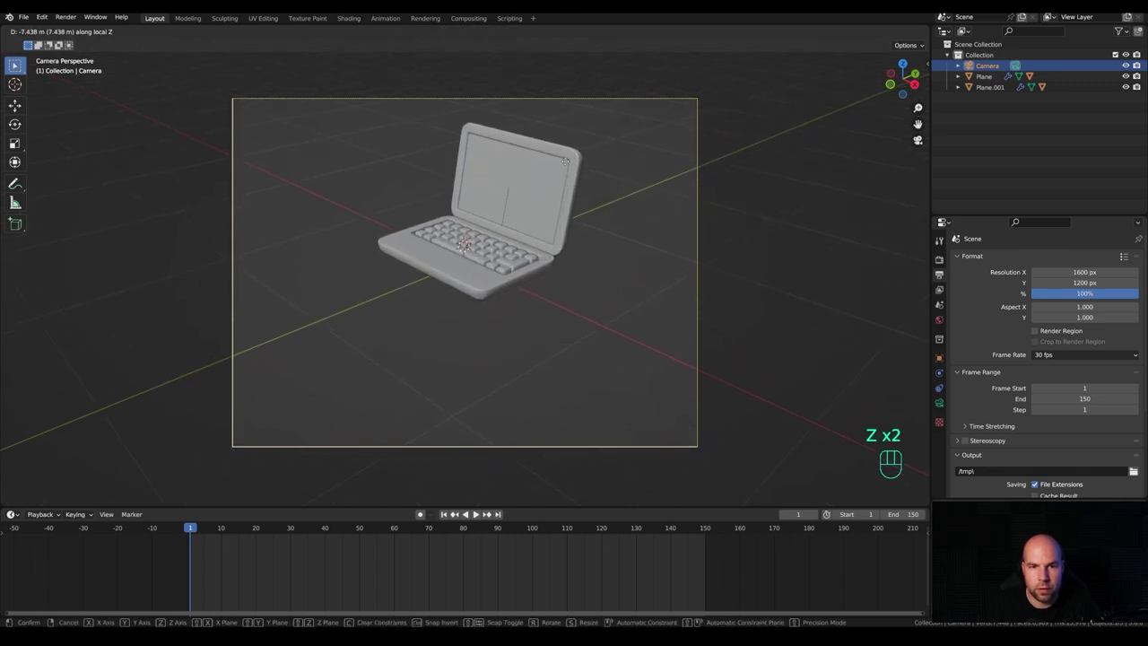
{"action": "left_click", "coordinate": [569, 227]}
{"action": "key", "text": "g"}
{"action": "key", "text": "z"}
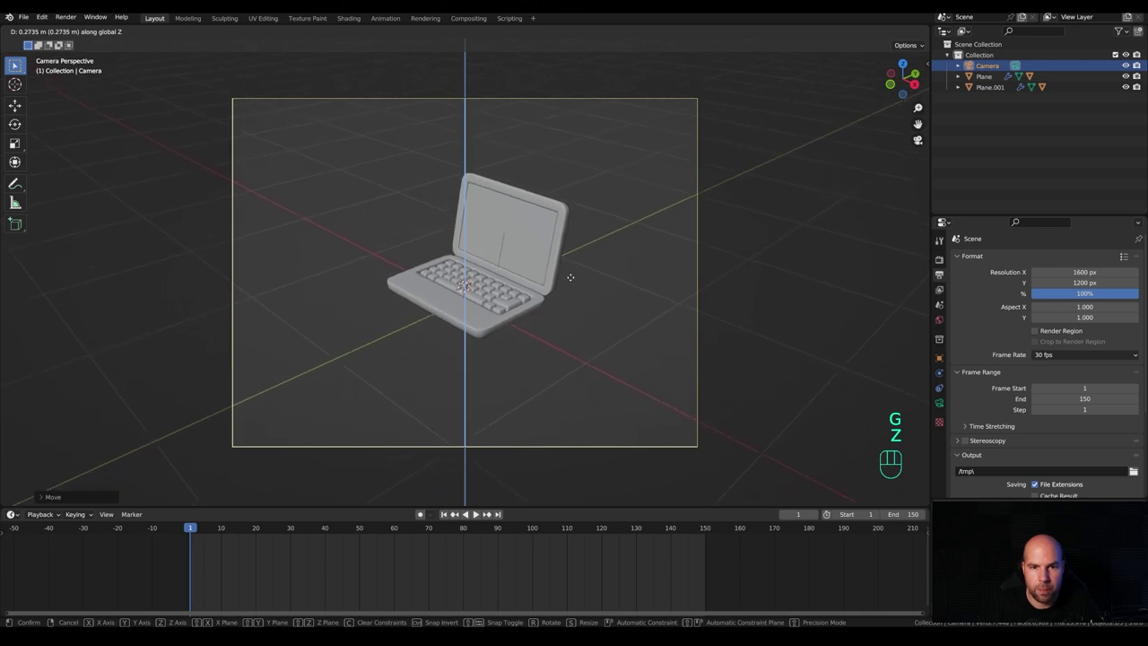
{"action": "left_click", "coordinate": [568, 275]}
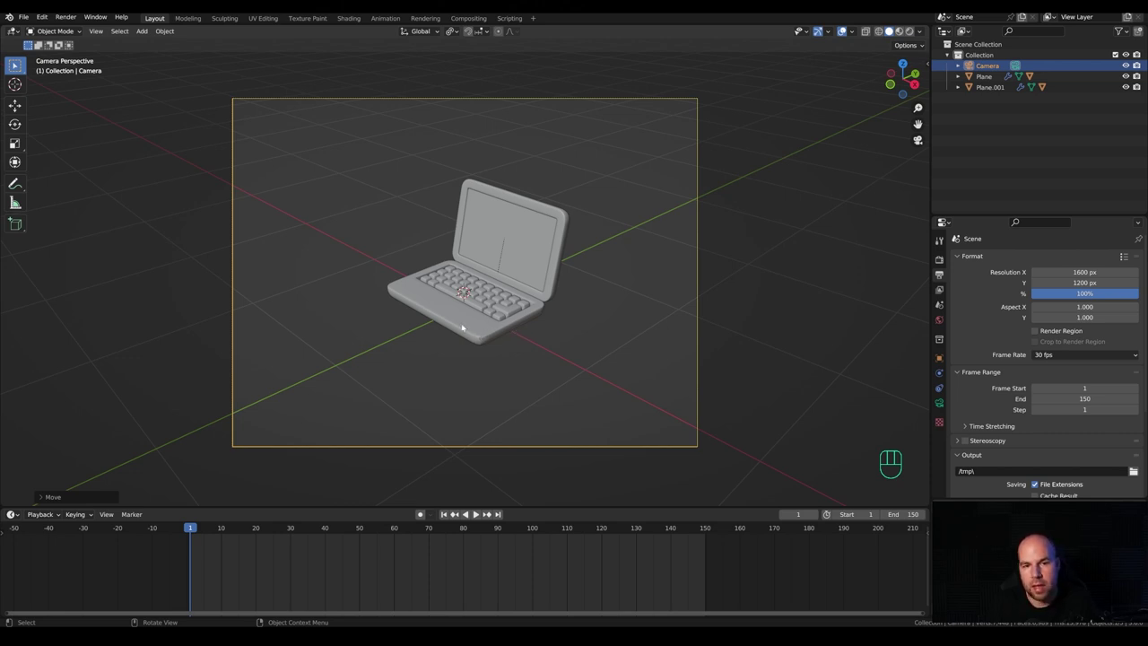
Clear the laptop lid's rotation so it closes, and parent the lid to the laptop base.
{"action": "left_click", "coordinate": [525, 314]}
{"action": "left_click", "coordinate": [557, 259]}
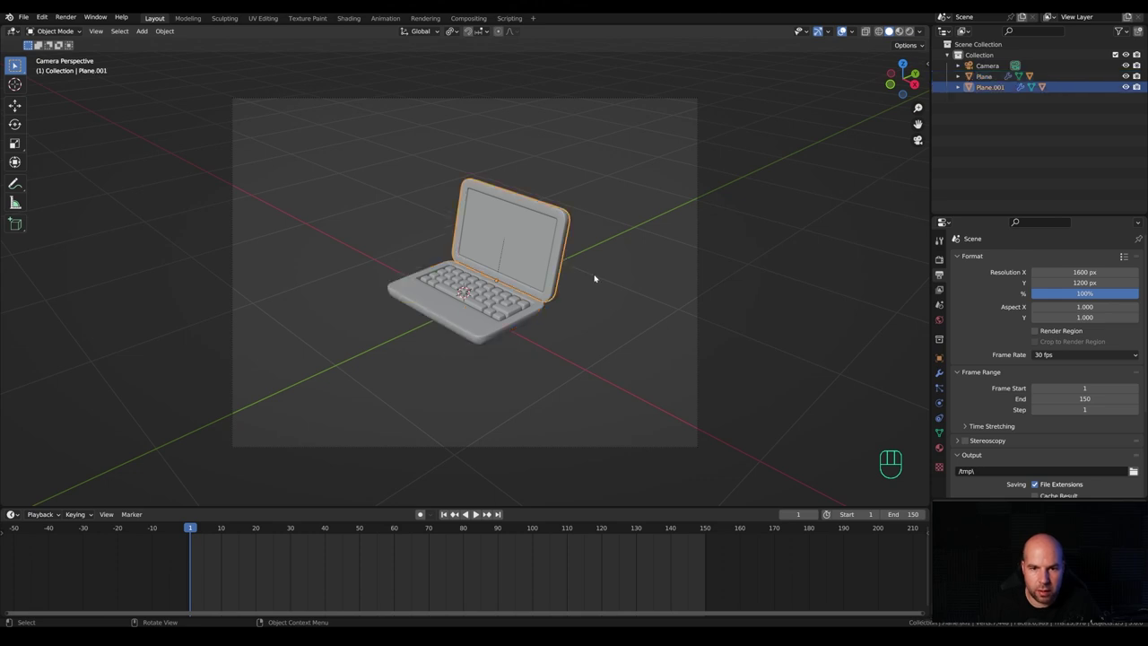
{"action": "key", "text": "alt+r"}
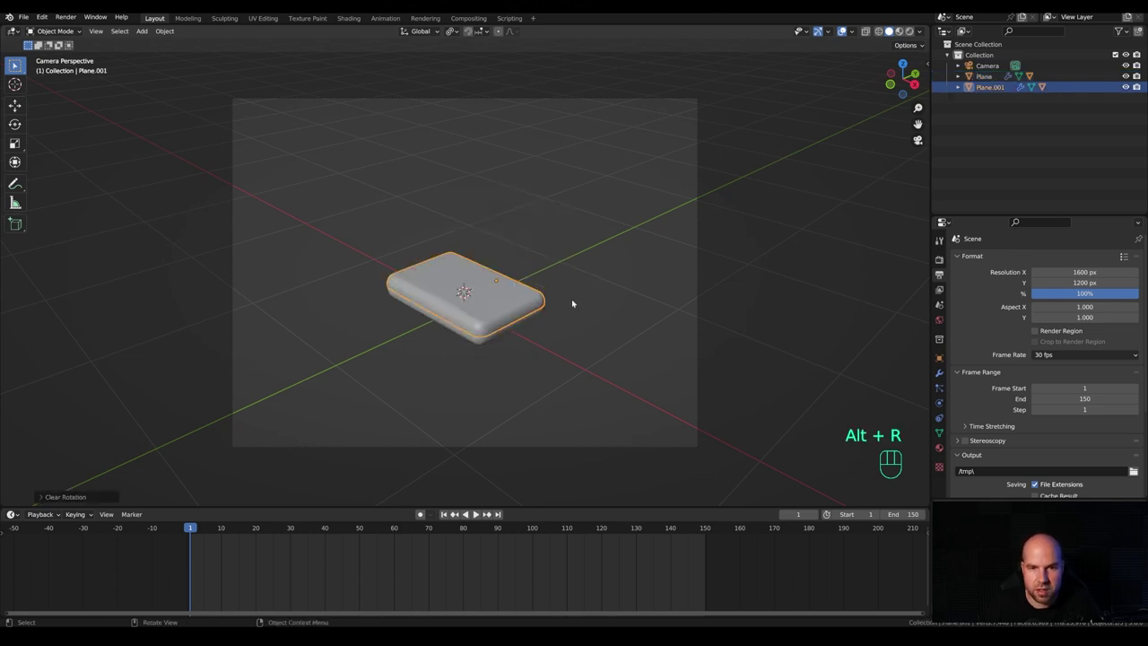
{"action": "left_click", "coordinate": [482, 344], "text": "shift"}
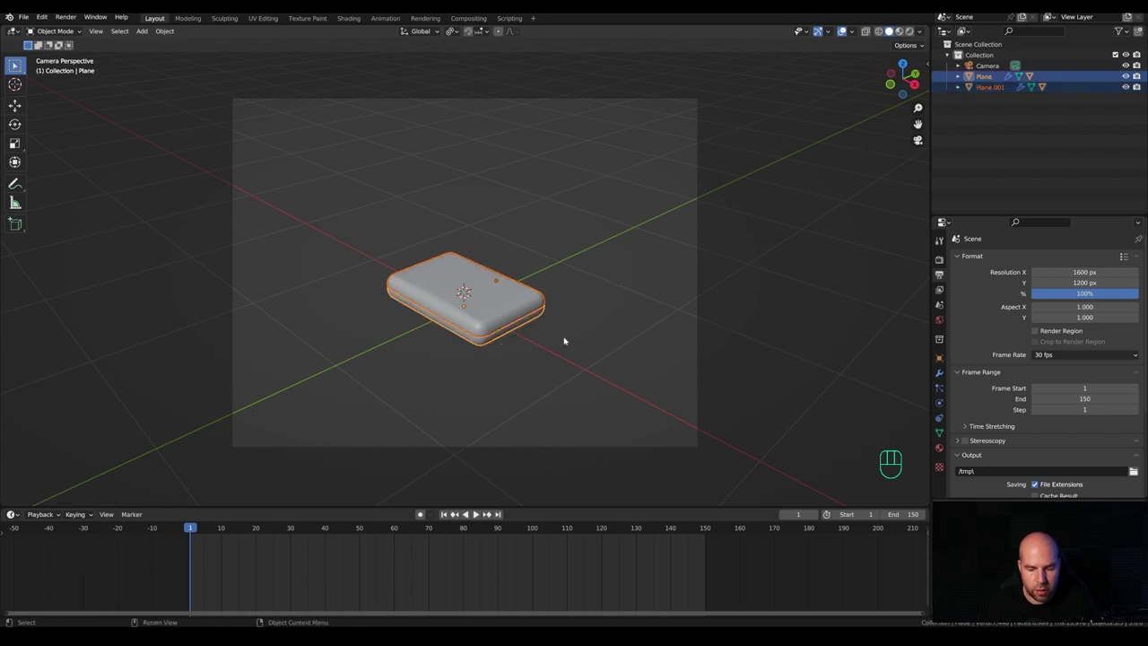
{"action": "key", "text": "ctrl+p"}
{"action": "left_click", "coordinate": [564, 339]}
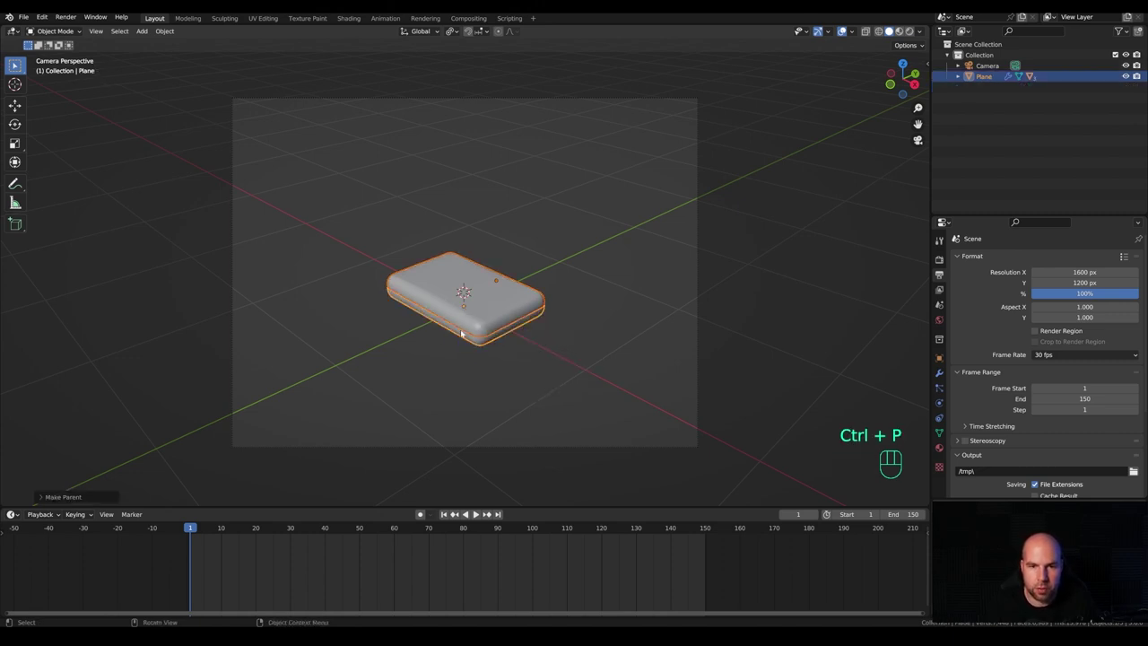
Rotate the laptop base about the global Z axis and set its Z rotation to 150°.
{"action": "left_click", "coordinate": [481, 344]}
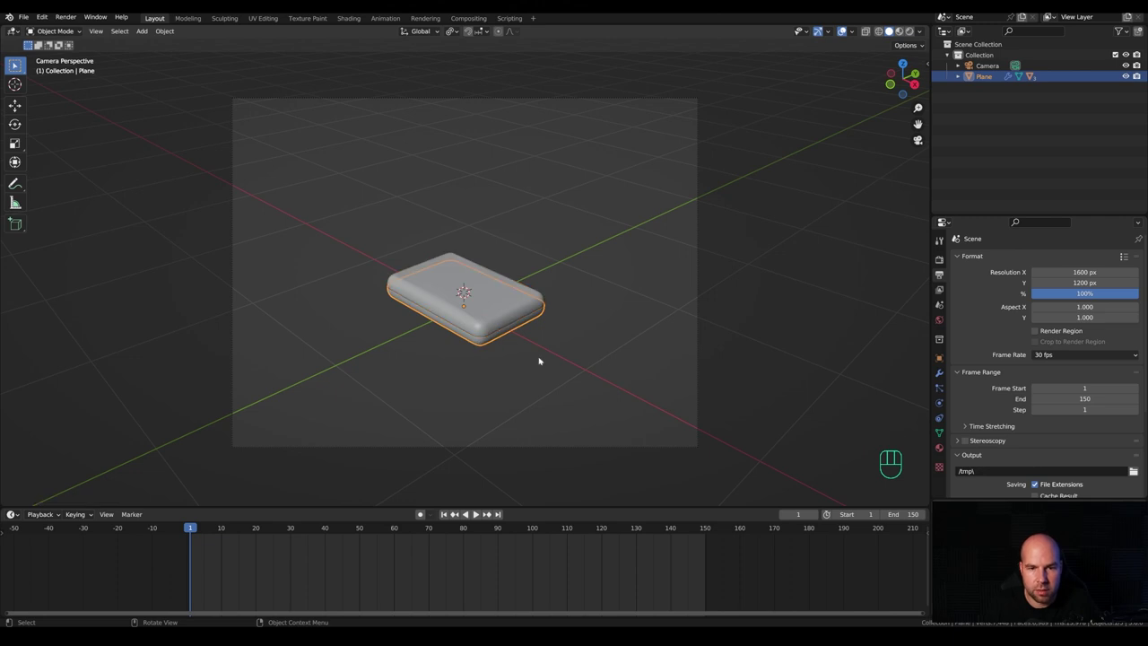
{"action": "key", "text": "r"}
{"action": "key", "text": "z"}
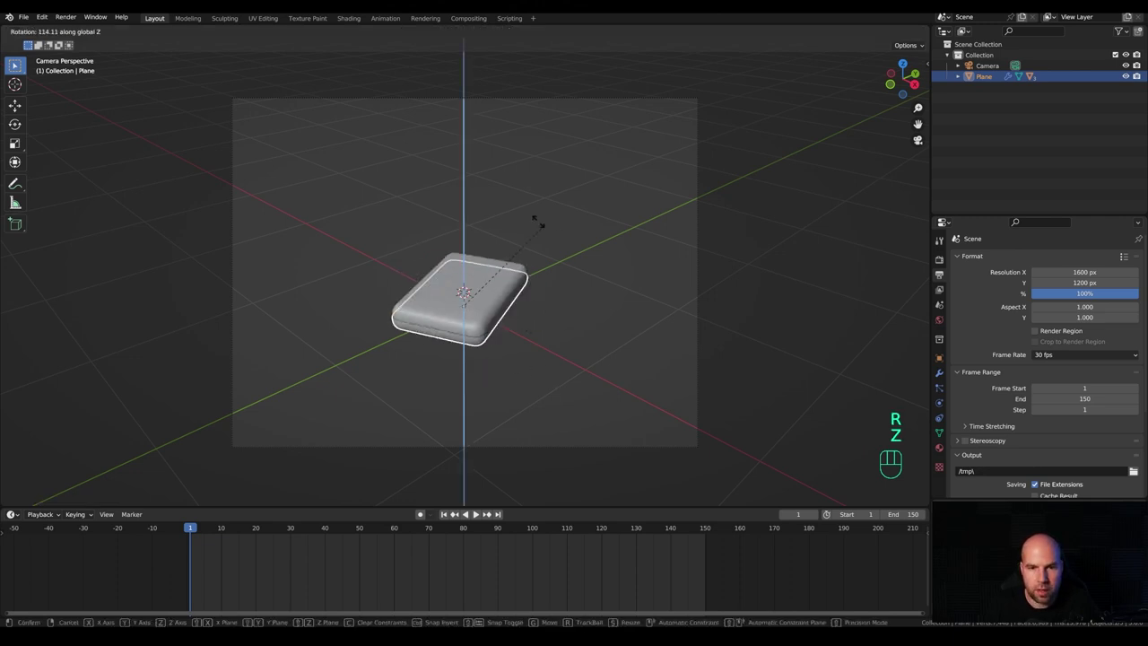
{"action": "left_click", "coordinate": [472, 211]}
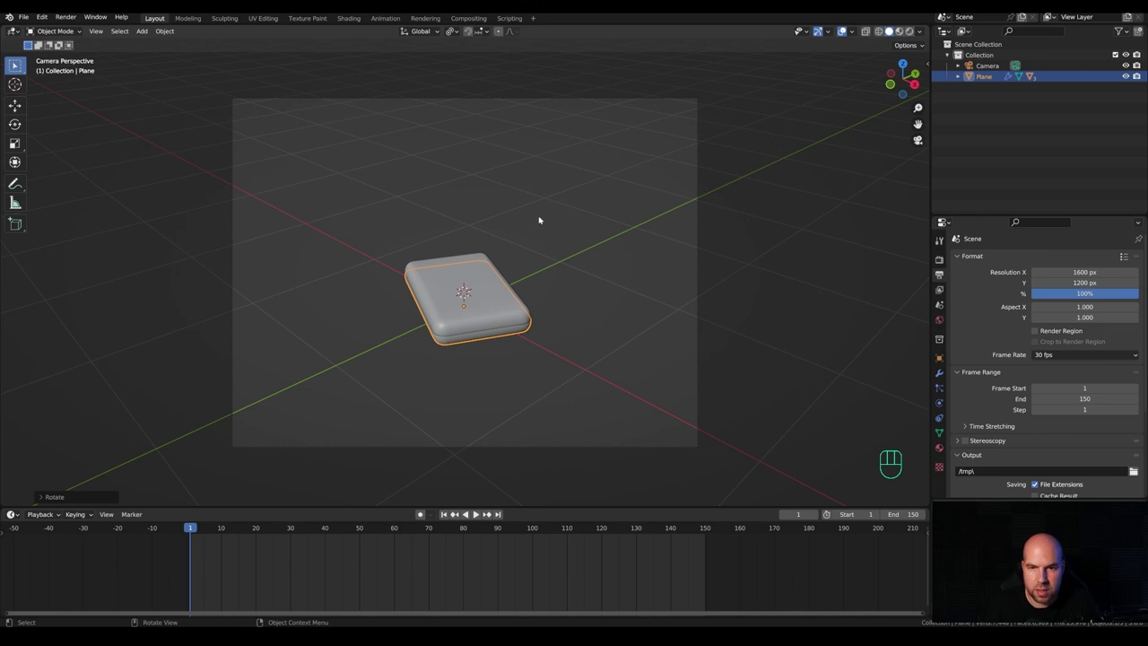
{"action": "key", "text": "n"}
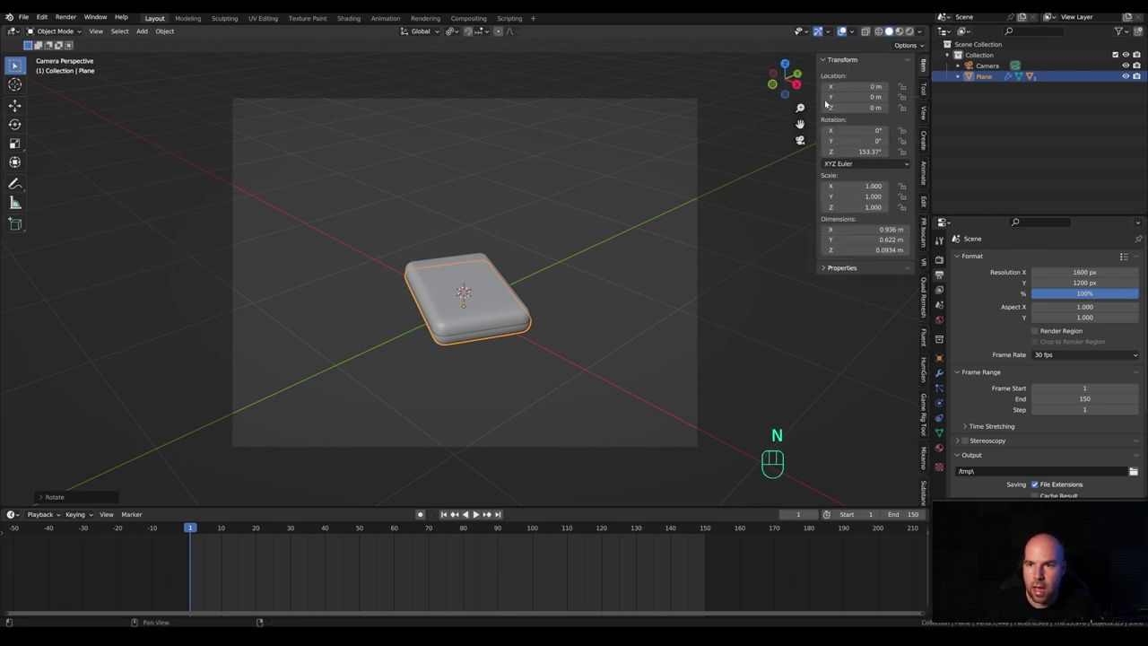
{"action": "left_click", "coordinate": [852, 152]}
{"action": "type", "text": "150"}
{"action": "key", "text": "Return"}
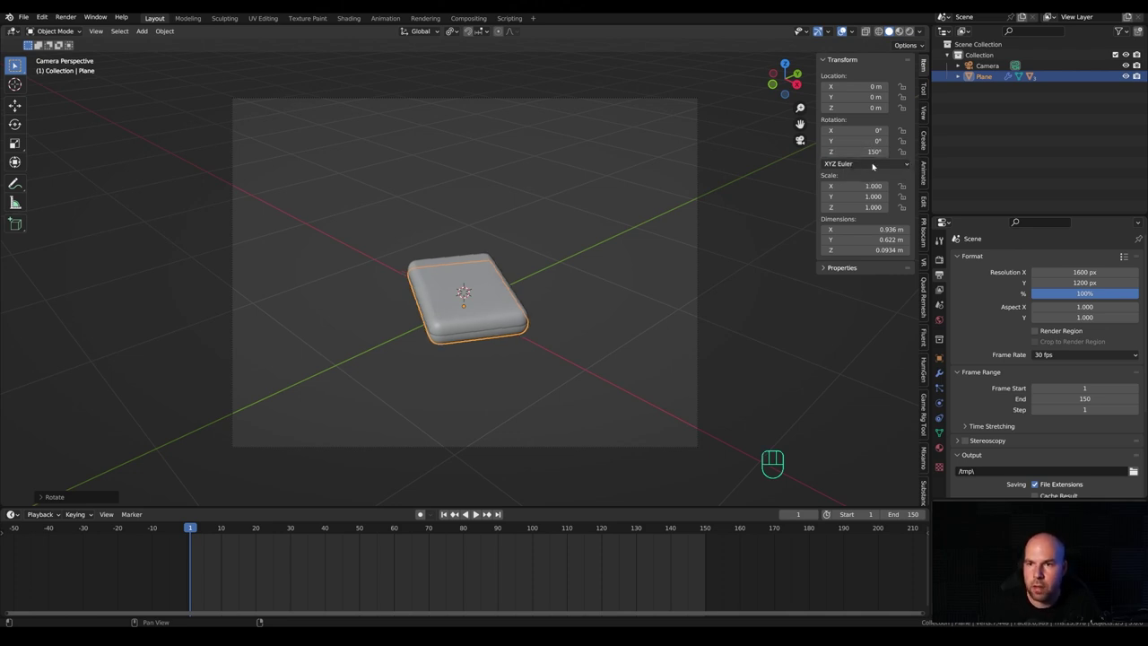
Insert a single keyframe on the base's Z rotation at frame 1 and make the timeline area taller.
{"action": "right_click", "coordinate": [852, 152]}
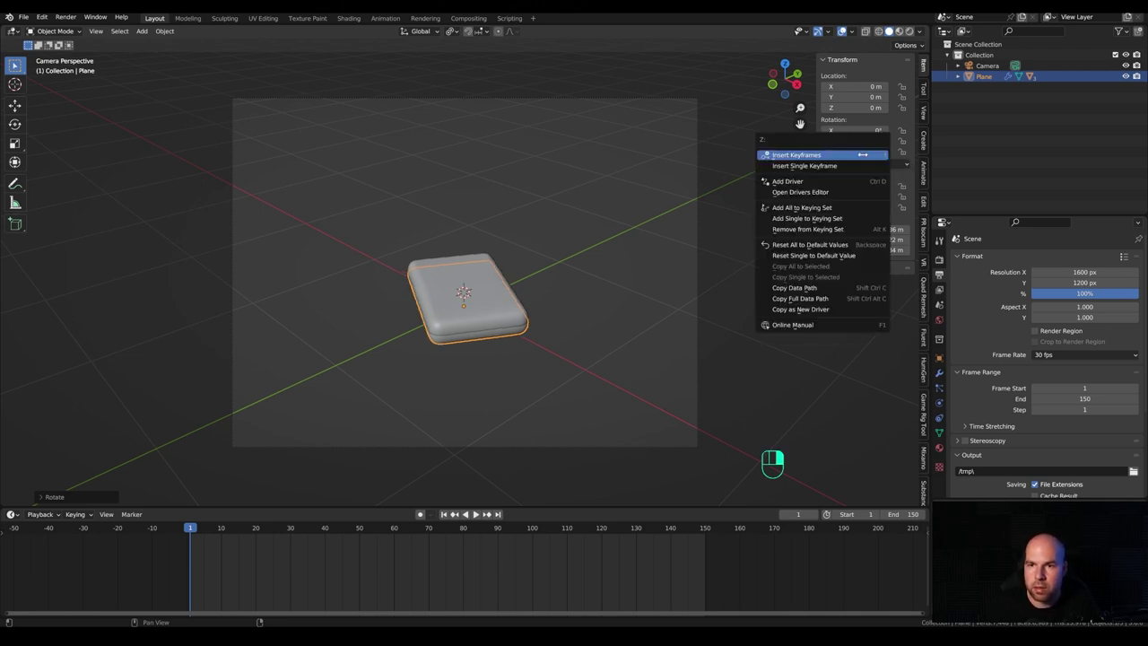
{"action": "left_click", "coordinate": [817, 167]}
{"action": "left_click_drag", "start_coordinate": [496, 508], "coordinate": [355, 470]}
{"action": "key", "text": "Escape"}
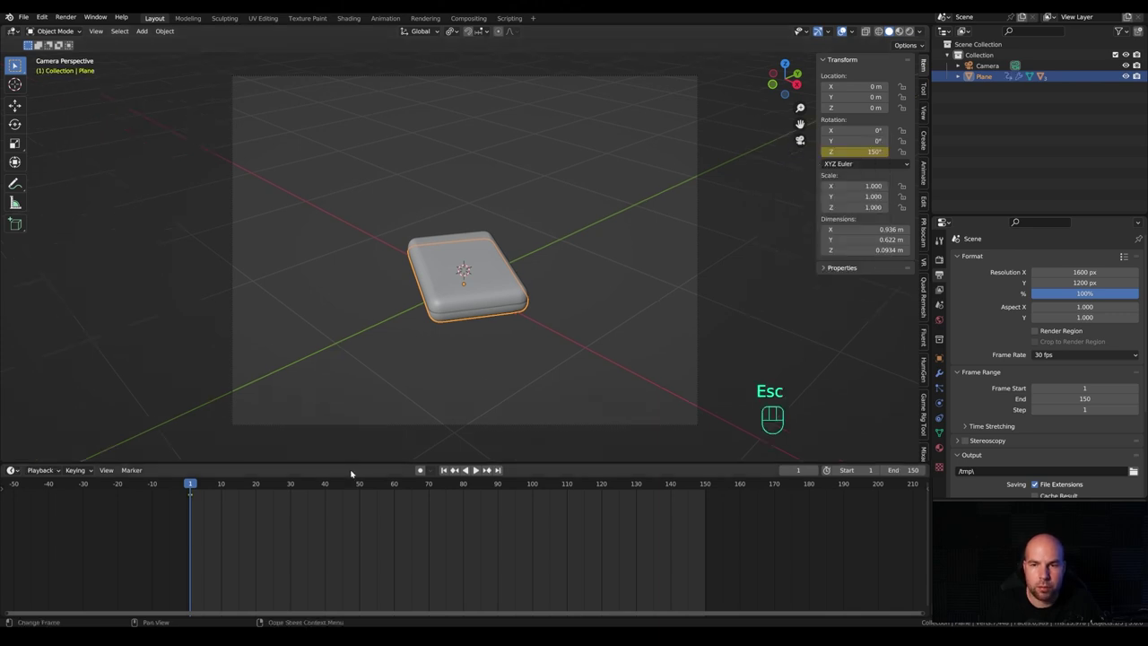
At frame 151, subtract 360° from the base's Z rotation to make it -210°, keyframe it, and preview the spin.
{"action": "left_click_drag", "start_coordinate": [215, 487], "coordinate": [708, 493]}
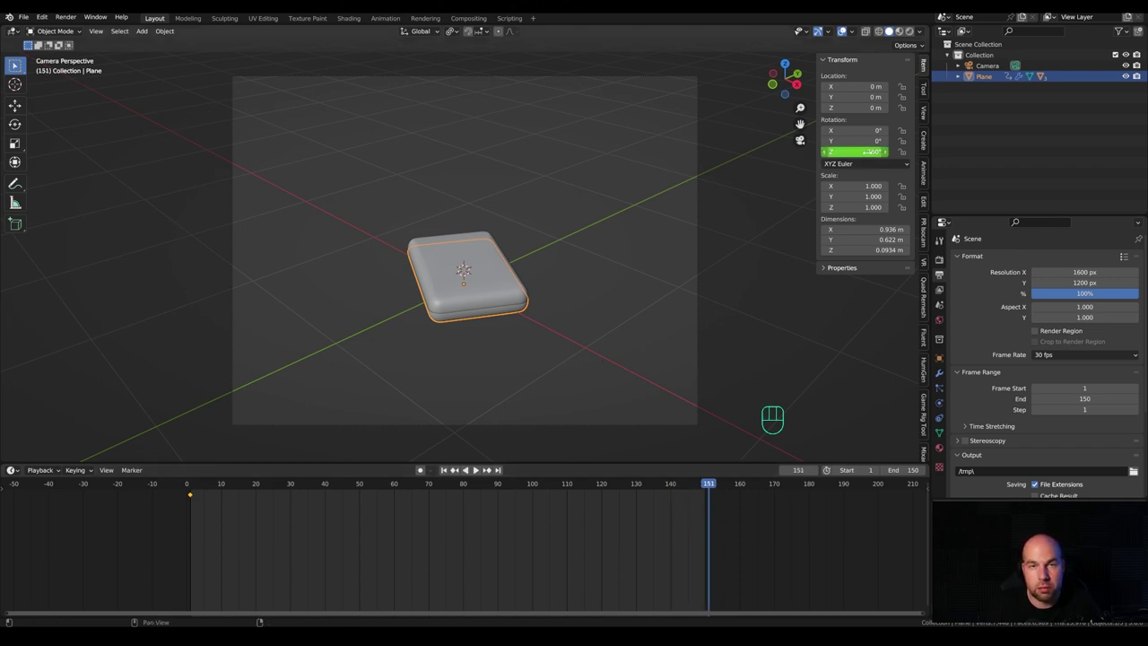
{"action": "mouse_move", "coordinate": [868, 153]}
{"action": "left_mouse_down"}
{"action": "mouse_move", "coordinate": [751, 182]}
{"action": "mouse_move", "coordinate": [854, 155]}
{"action": "left_mouse_up"}
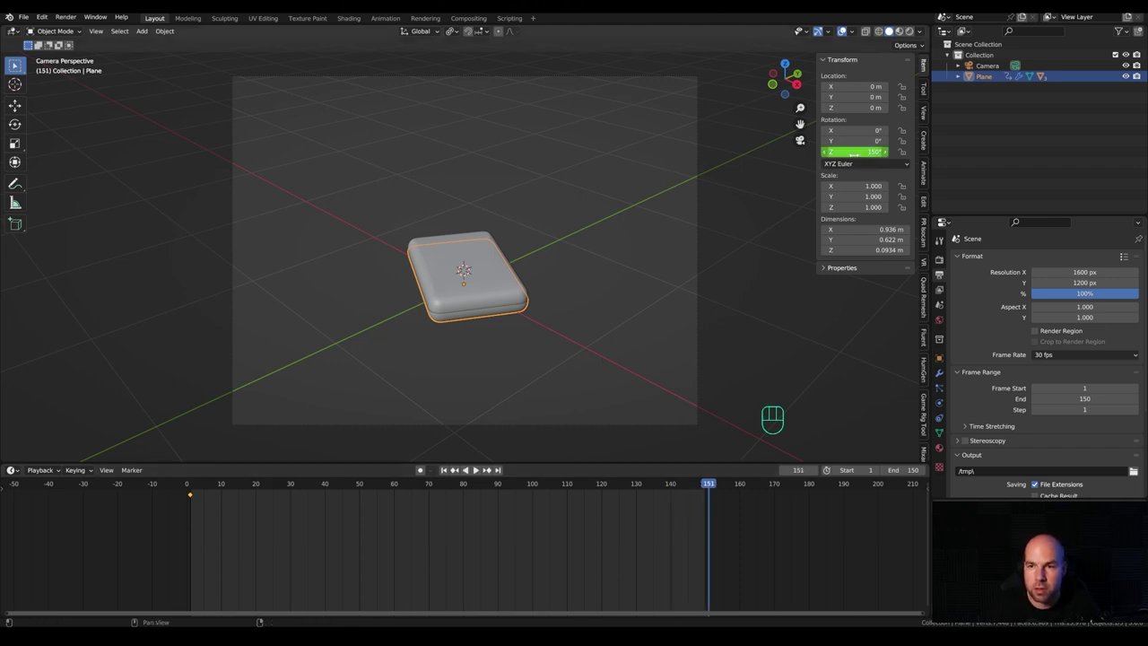
{"action": "left_click", "coordinate": [868, 153]}
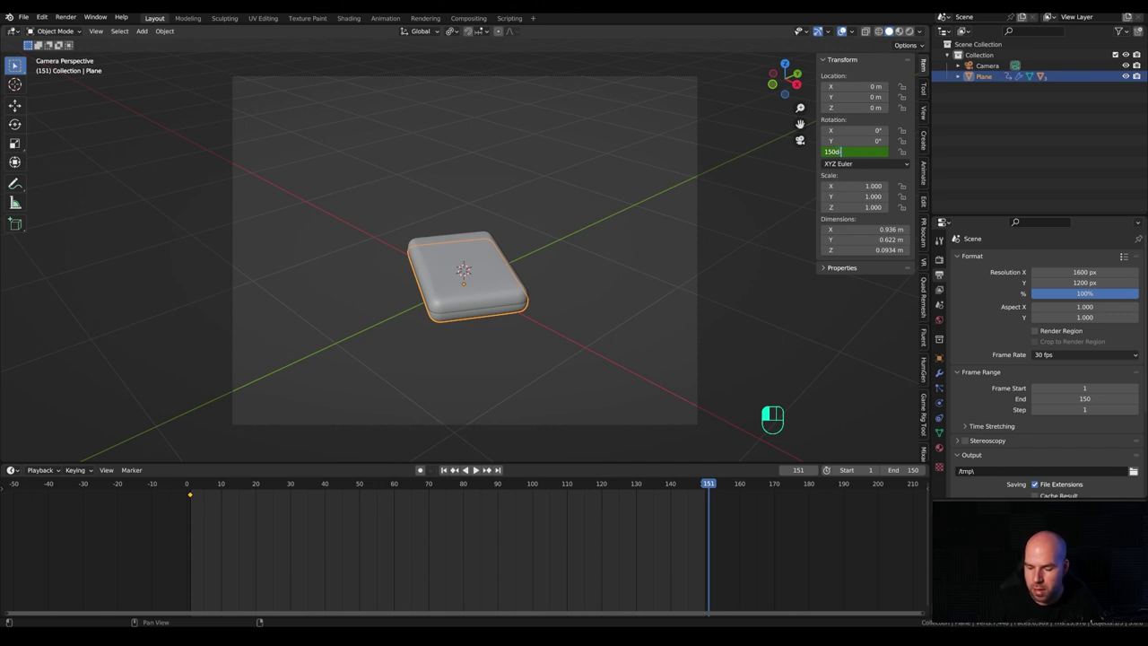
{"action": "type", "text": "-360"}
{"action": "key", "text": "Return"}
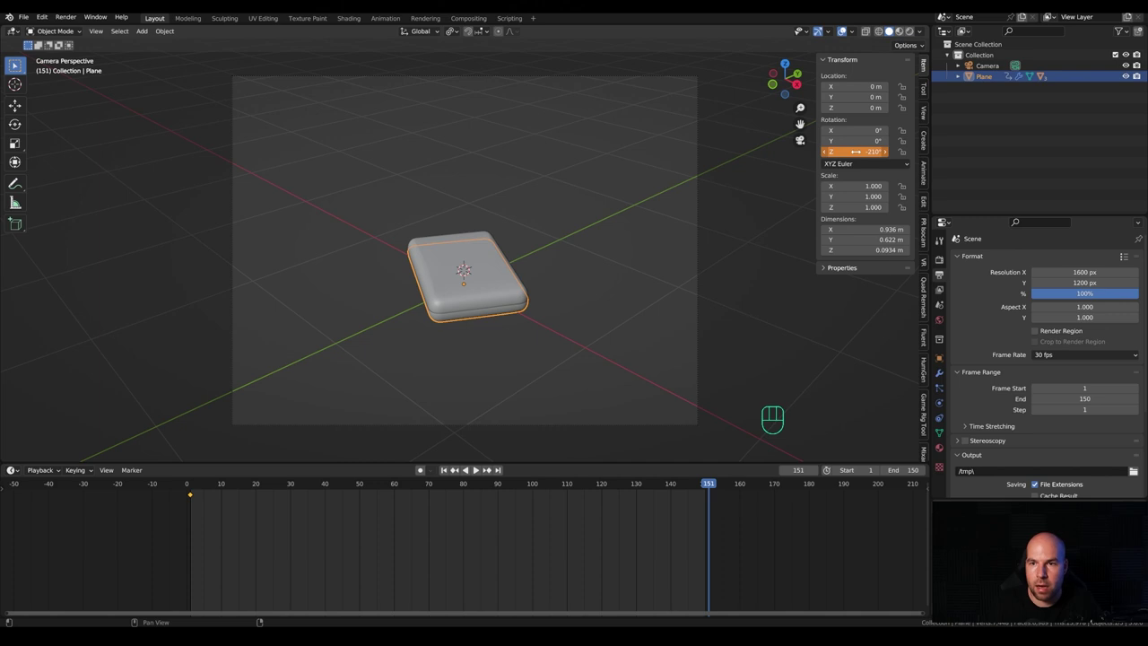
{"action": "right_click", "coordinate": [827, 151]}
{"action": "left_click", "coordinate": [790, 152]}
{"action": "key", "text": "space"}
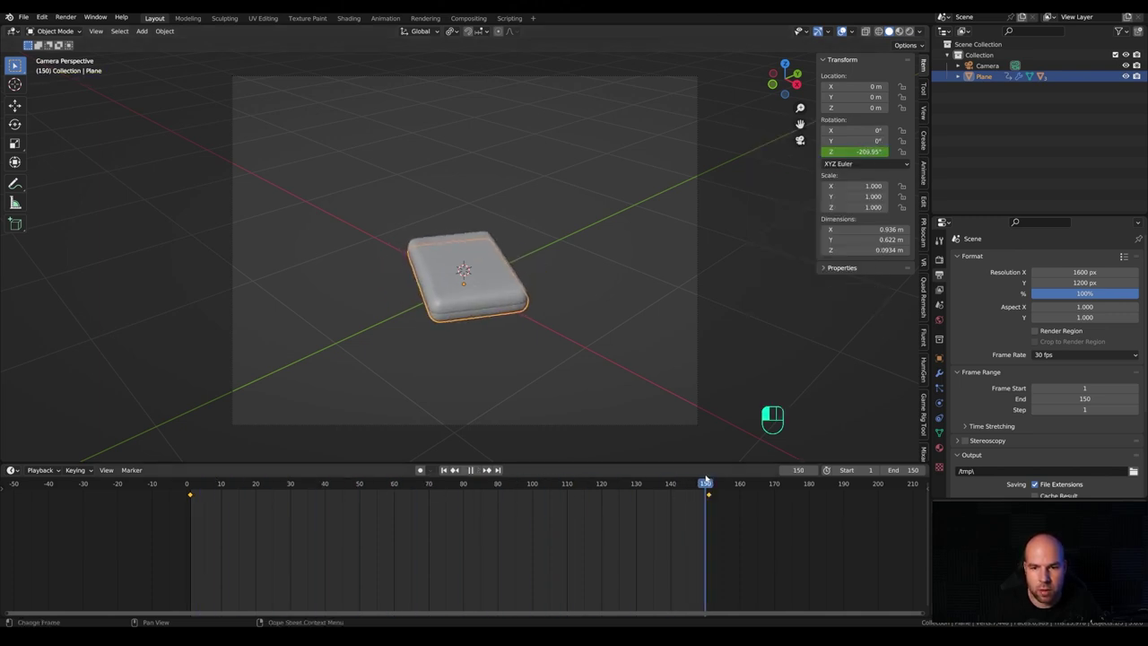
At frame 30, rotate the base to about 70° around Z and insert a single keyframe on its Z rotation.
{"action": "left_click_drag", "start_coordinate": [706, 480], "coordinate": [292, 486]}
{"action": "key", "text": "r"}
{"action": "key", "text": "z"}
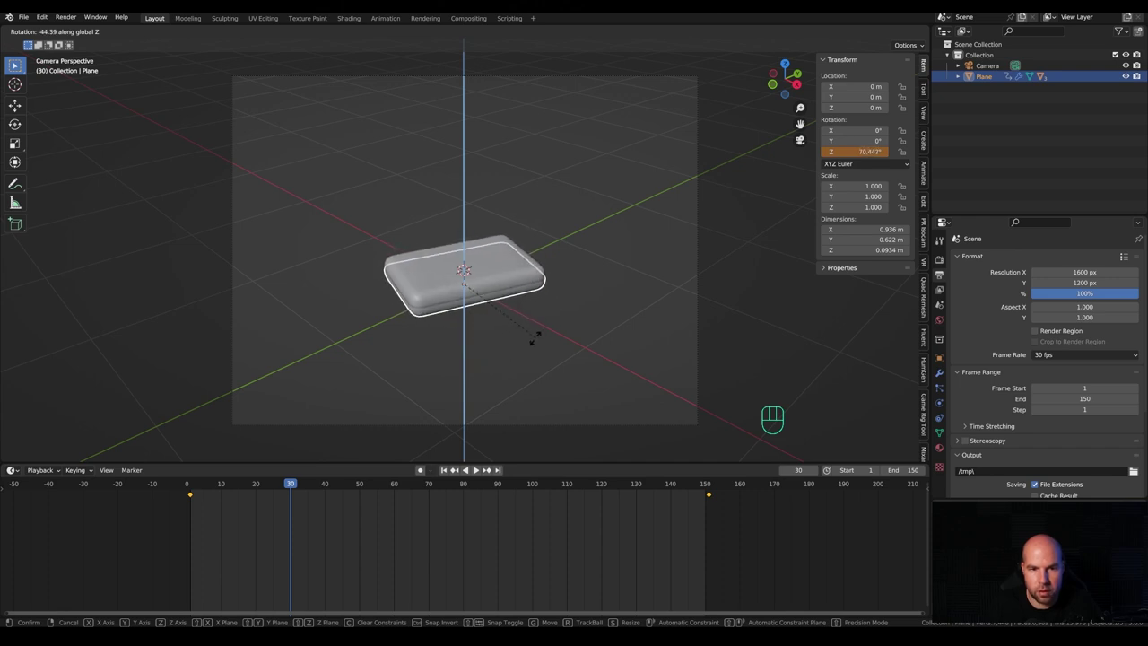
{"action": "left_click", "coordinate": [533, 338]}
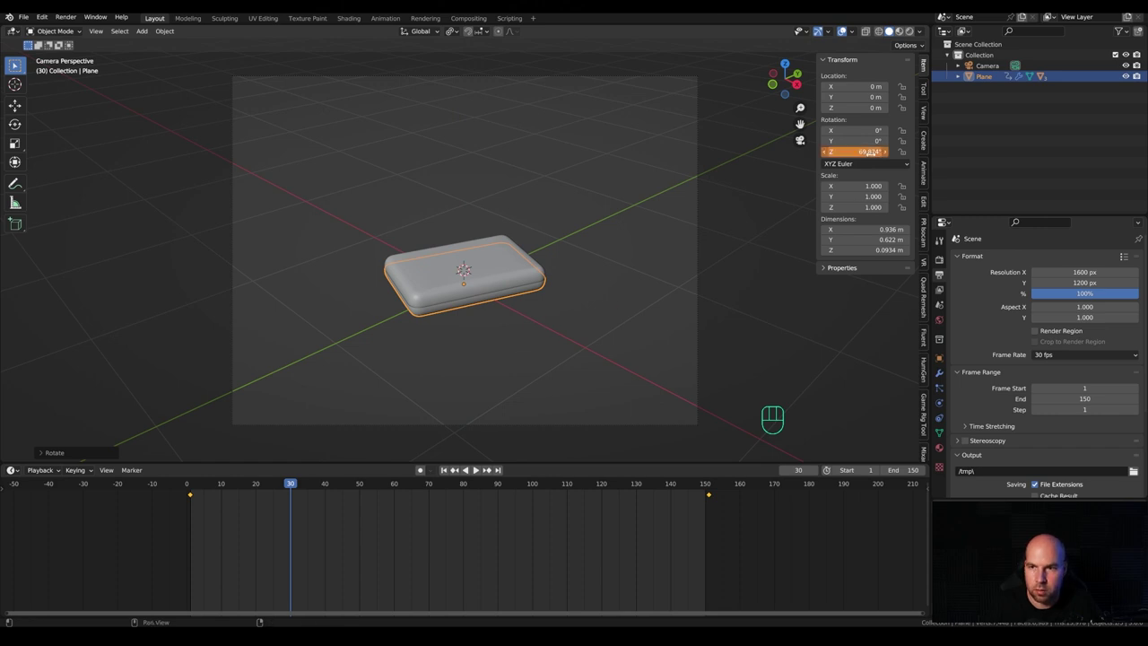
{"action": "right_click", "coordinate": [834, 153]}
{"action": "left_click", "coordinate": [821, 156]}
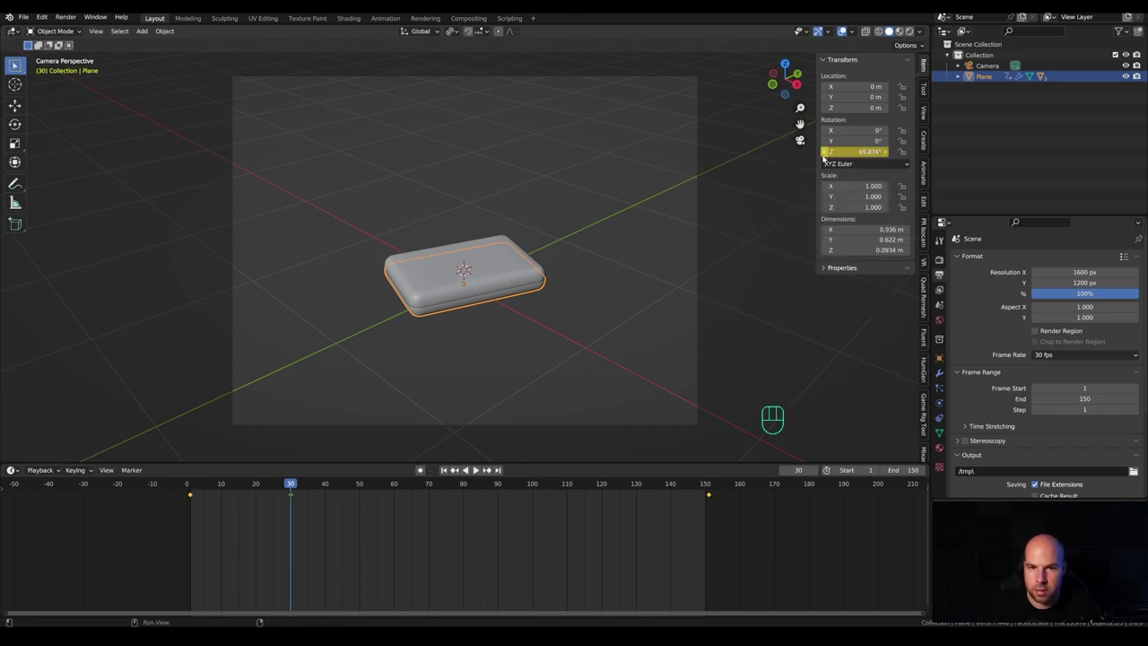
Preview the spin, rotate the base to about 21° around Z at frame 100, and keyframe only the Z rotation.
{"action": "key", "text": "space"}
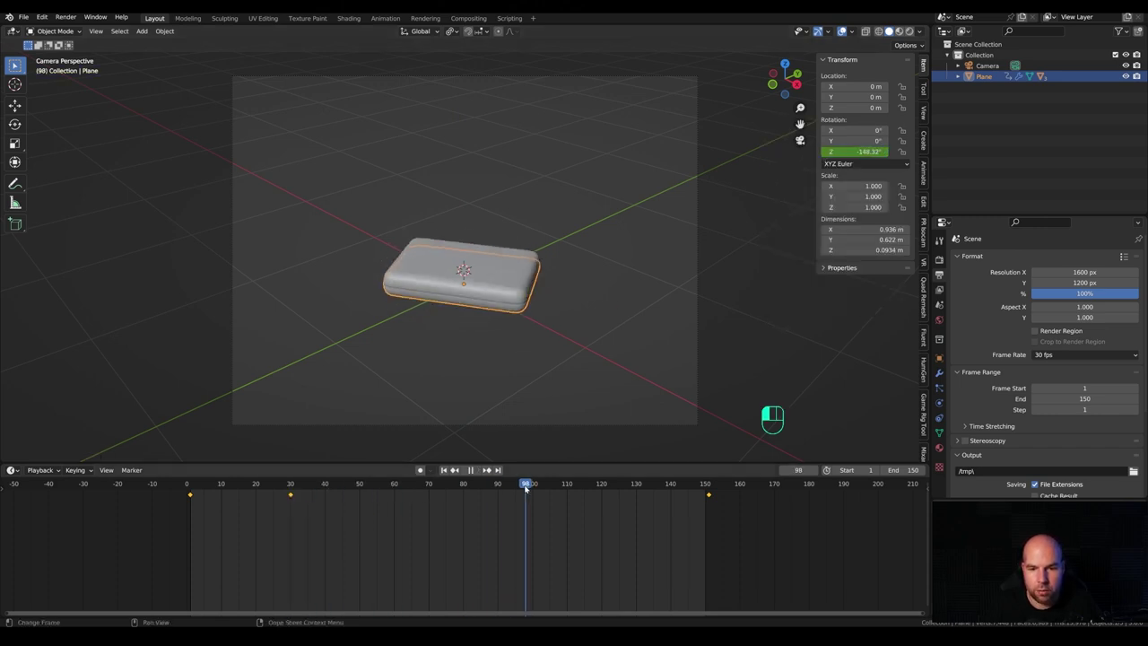
{"action": "left_click_drag", "start_coordinate": [278, 508], "coordinate": [532, 505]}
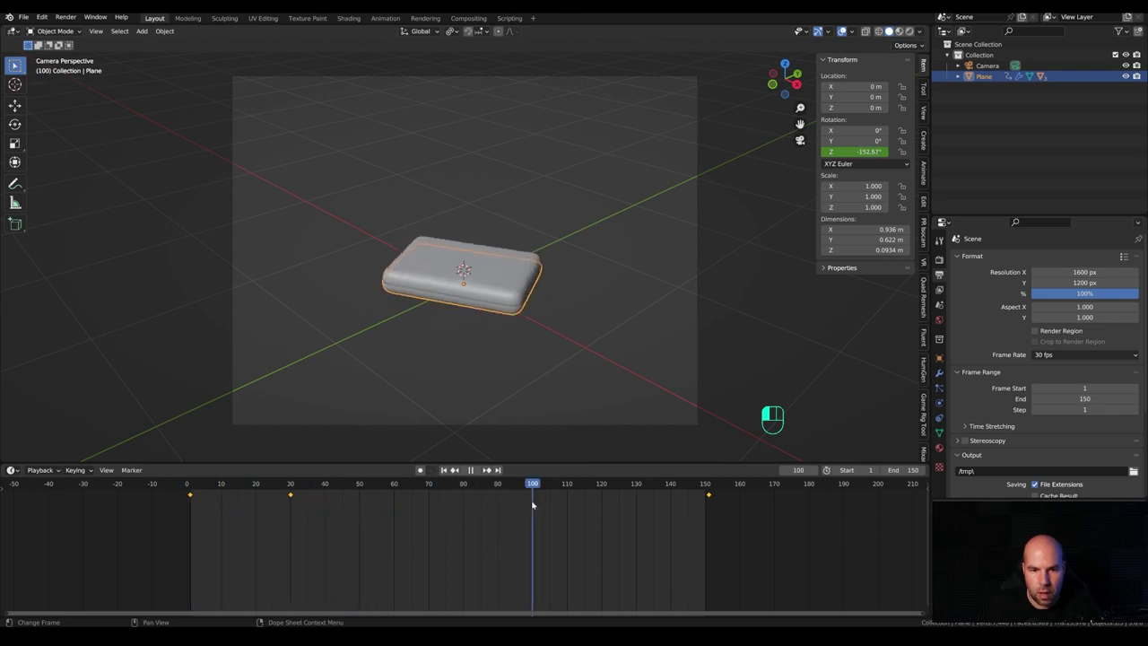
{"action": "key", "text": "space"}
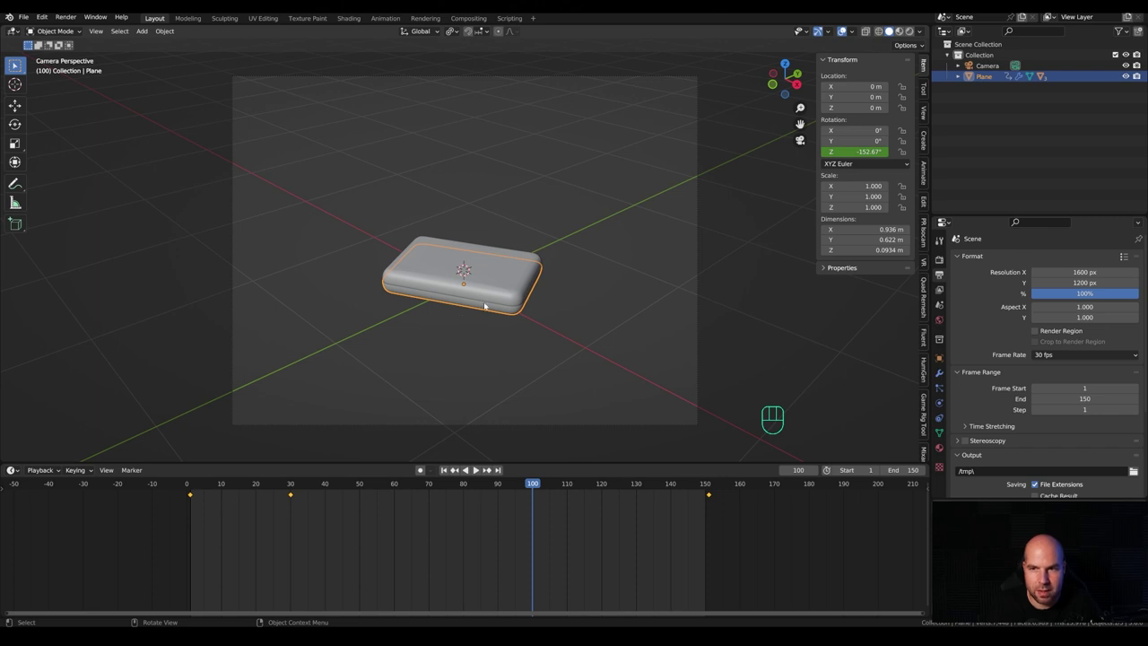
{"action": "key", "text": "r"}
{"action": "key", "text": "z"}
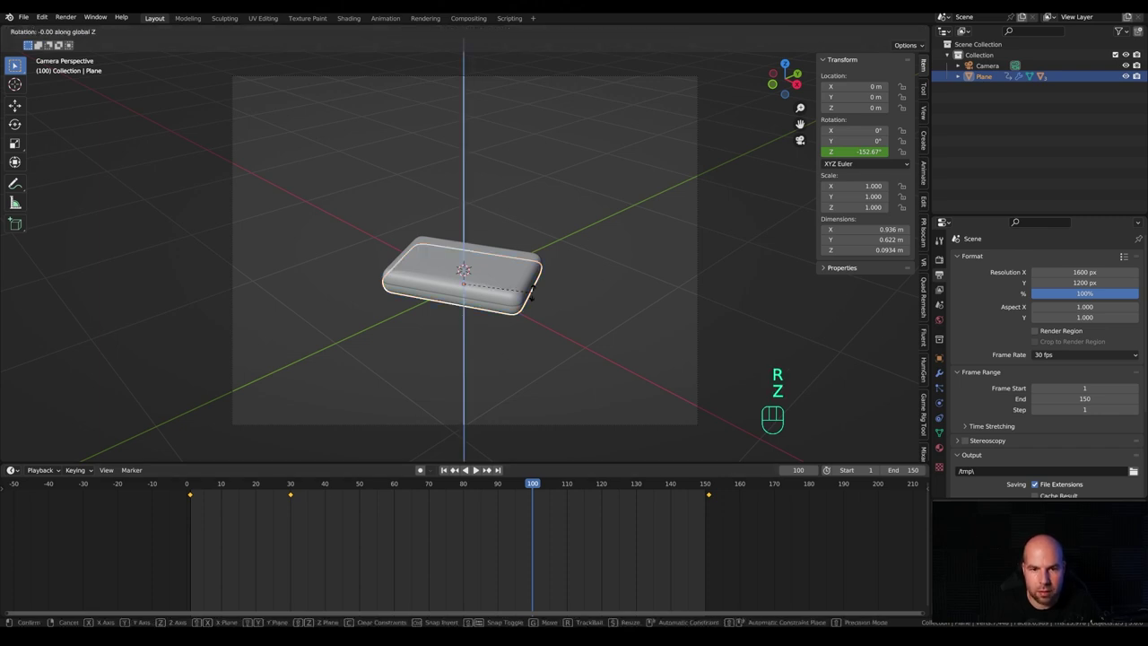
{"action": "left_click", "coordinate": [408, 269]}
{"action": "right_click", "coordinate": [850, 152]}
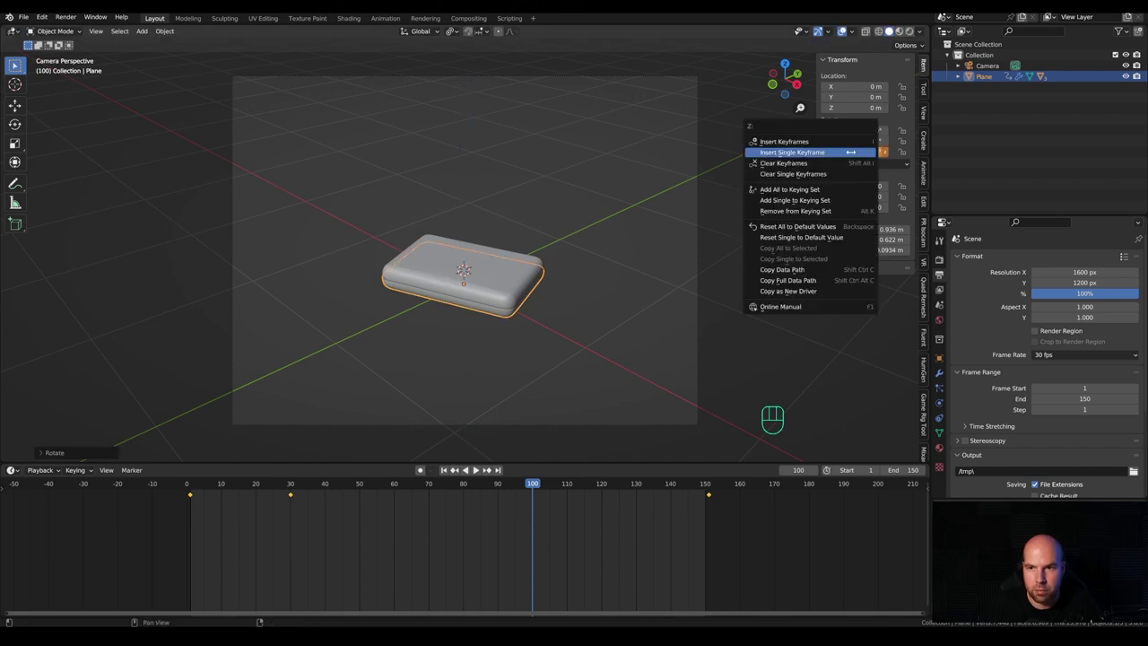
{"action": "left_click", "coordinate": [835, 153]}
Scrub through the spin, return to frame 1, and show the base's whole rotation curve in an enlarged Graph Editor.
{"action": "left_click_drag", "start_coordinate": [215, 496], "coordinate": [705, 511]}
{"action": "key", "text": "shift+Left"}
{"action": "key", "text": "ctrl"}
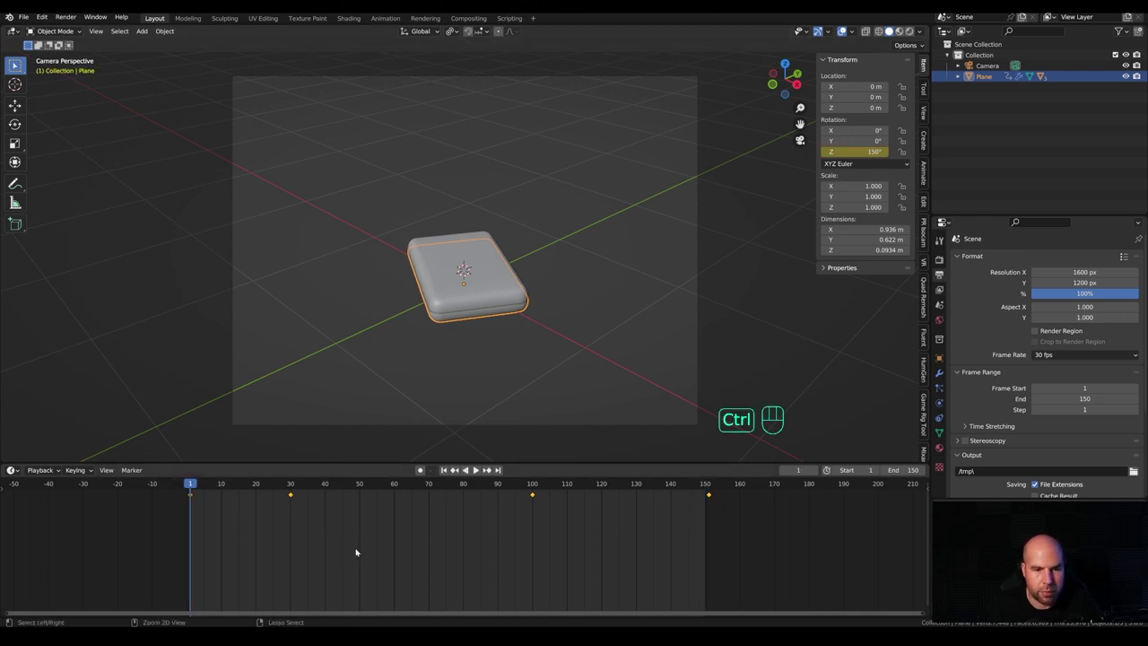
{"action": "key", "text": "ctrl+Tab"}
{"action": "left_click_drag", "start_coordinate": [394, 462], "coordinate": [404, 335]}
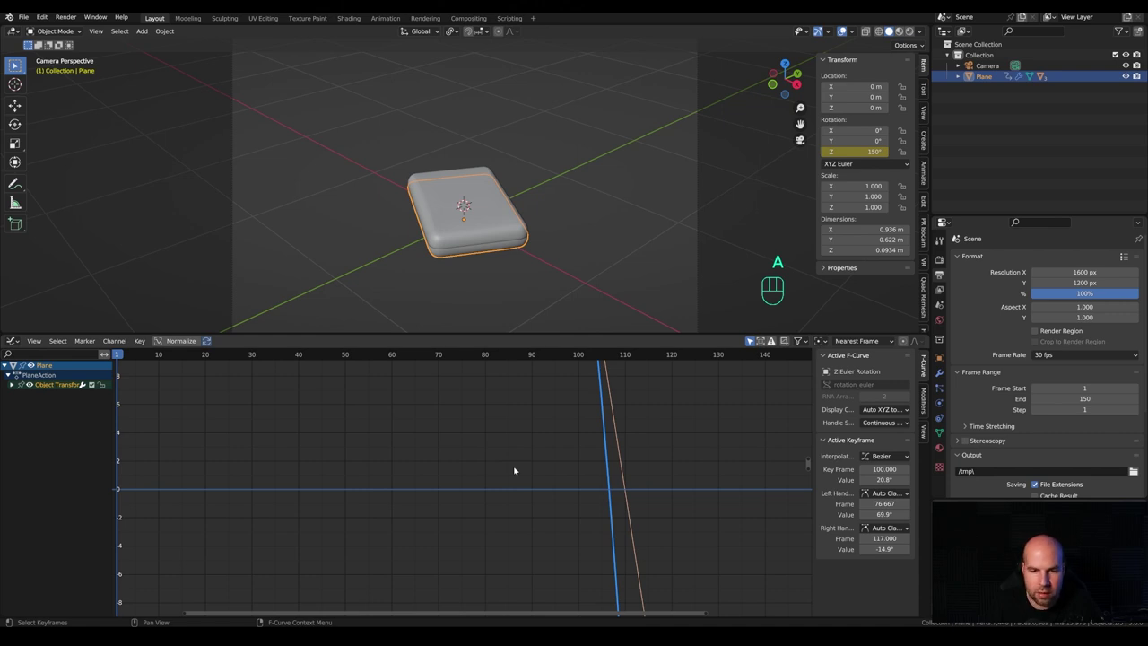
{"action": "key", "text": "KP_Decimal"}
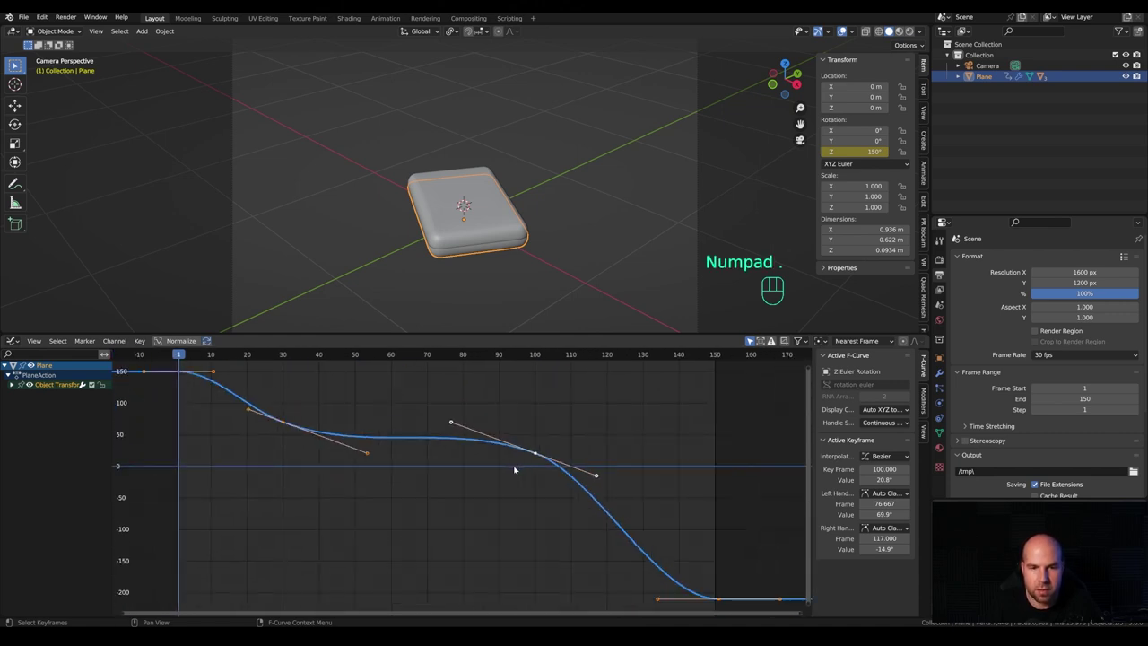
{"action": "scroll", "coordinate": [453, 501], "scroll_direction": "down", "scroll_amount": 3}
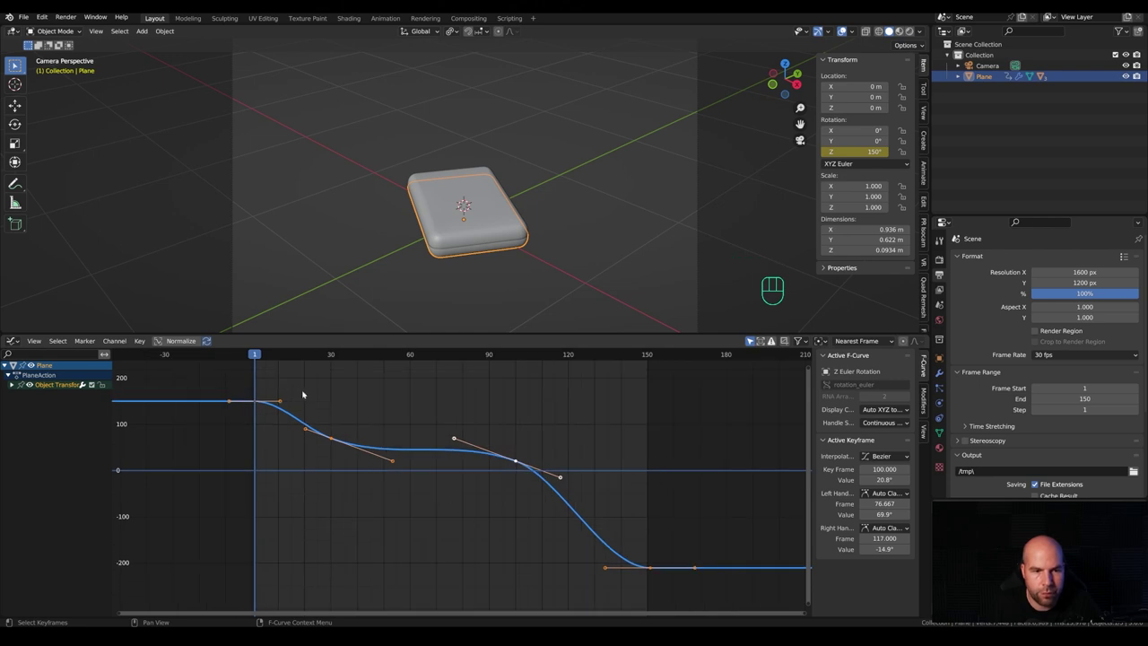
Select the lid and insert a single keyframe on its X rotation at 0° on frame 20.
{"action": "left_click_drag", "start_coordinate": [255, 355], "coordinate": [256, 395]}
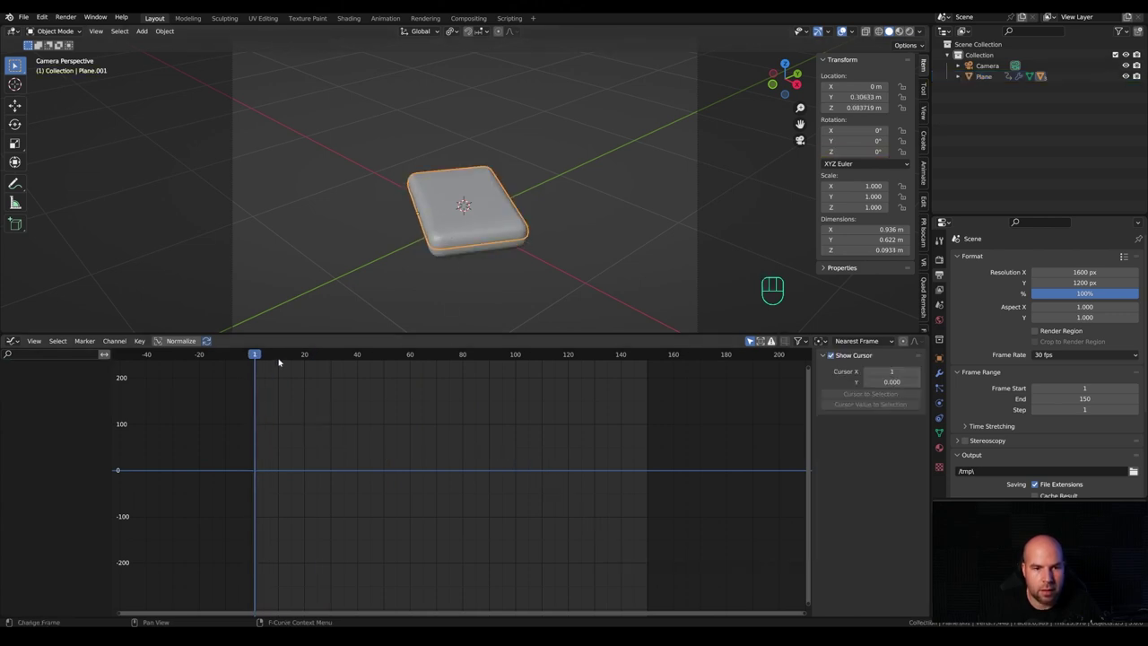
{"action": "left_click_drag", "start_coordinate": [274, 360], "coordinate": [304, 358]}
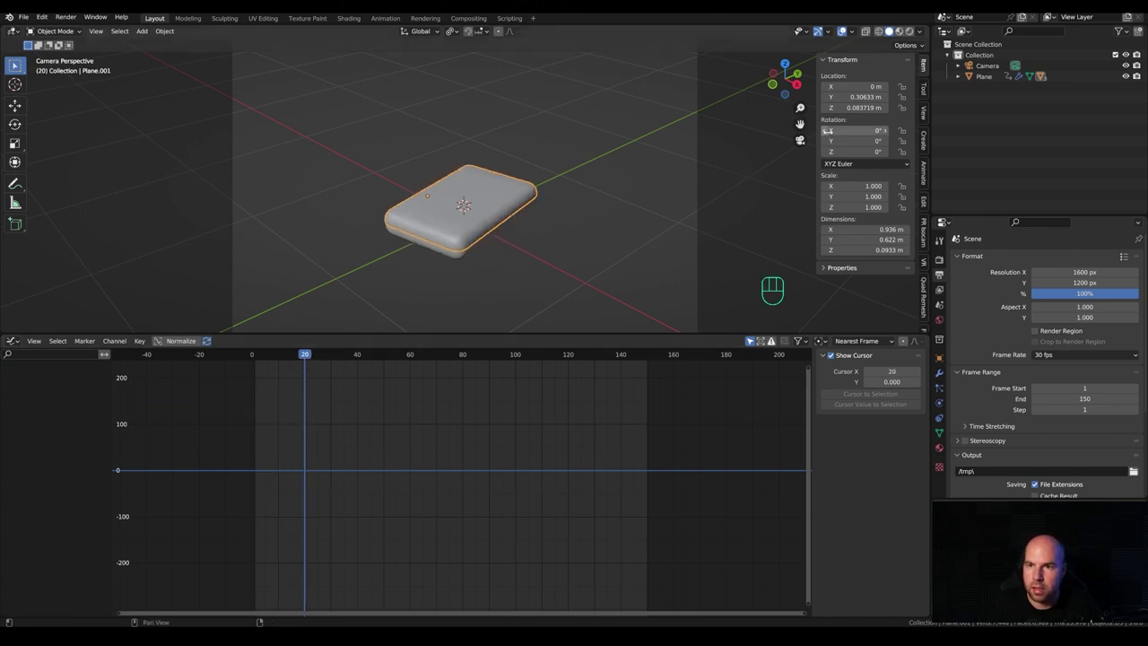
{"action": "right_click", "coordinate": [859, 130]}
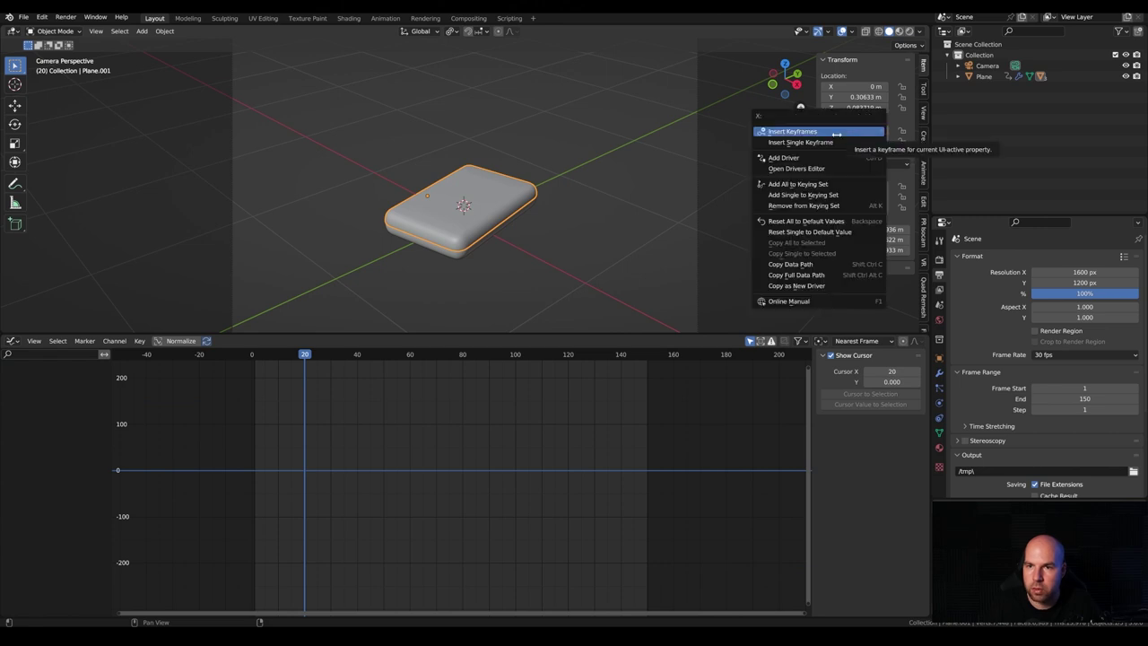
{"action": "left_click", "coordinate": [782, 141]}
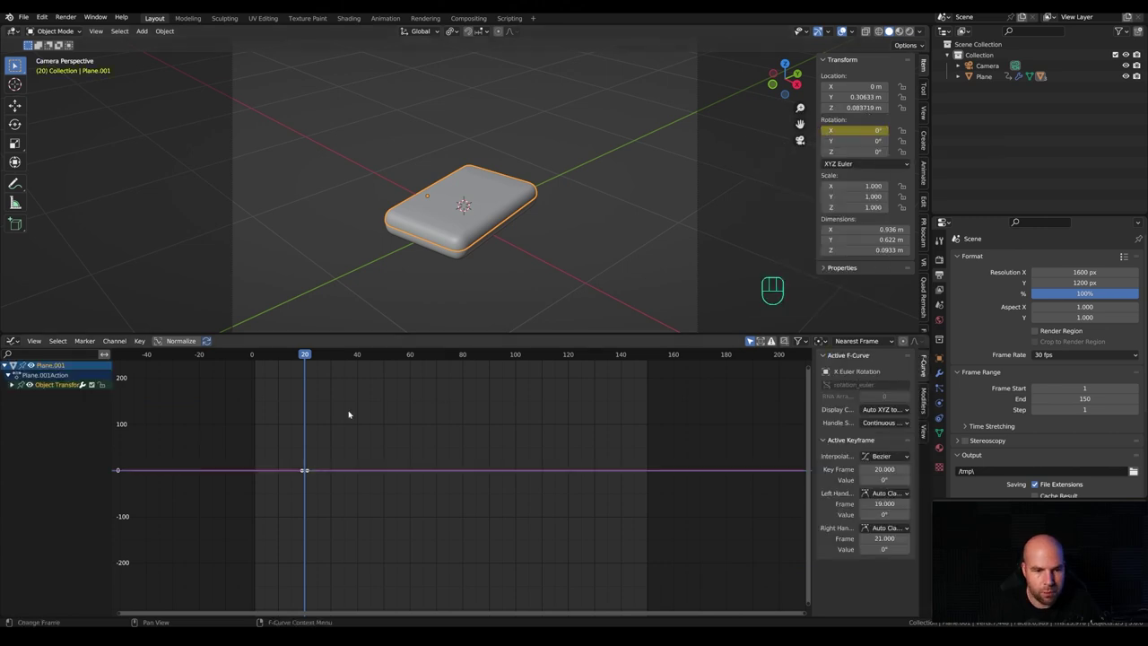
At frame 40, rotate the lid open to about -105° around X and insert a single keyframe on its X rotation.
{"action": "left_click_drag", "start_coordinate": [316, 358], "coordinate": [358, 359]}
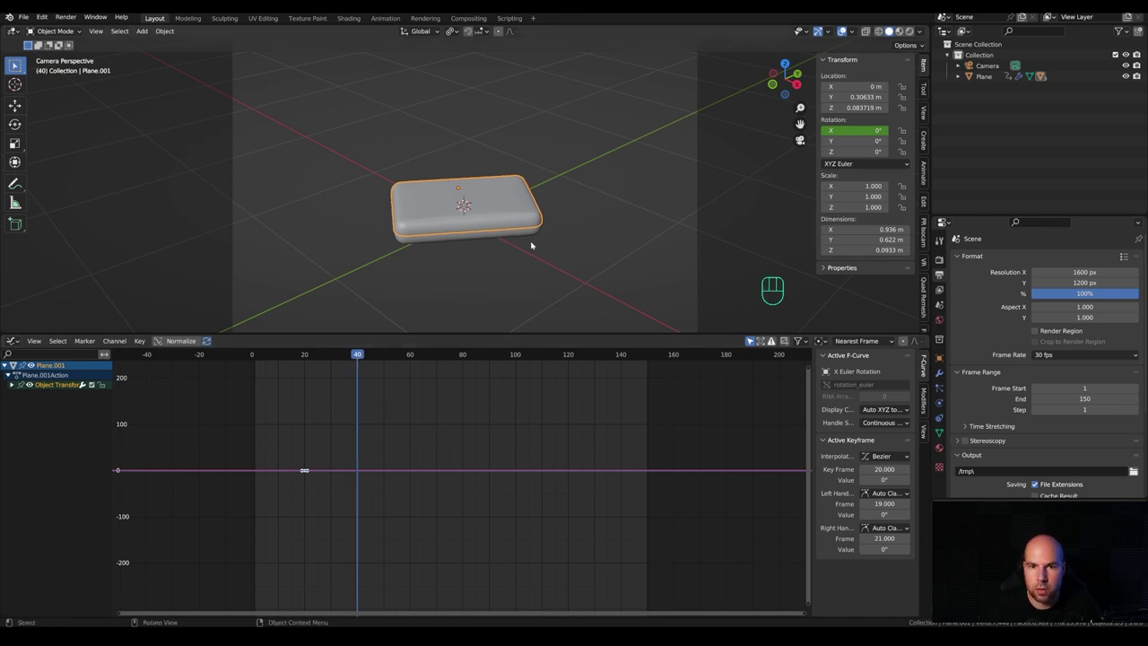
{"action": "left_click_drag", "start_coordinate": [857, 130], "coordinate": [743, 130], "text": "shift"}
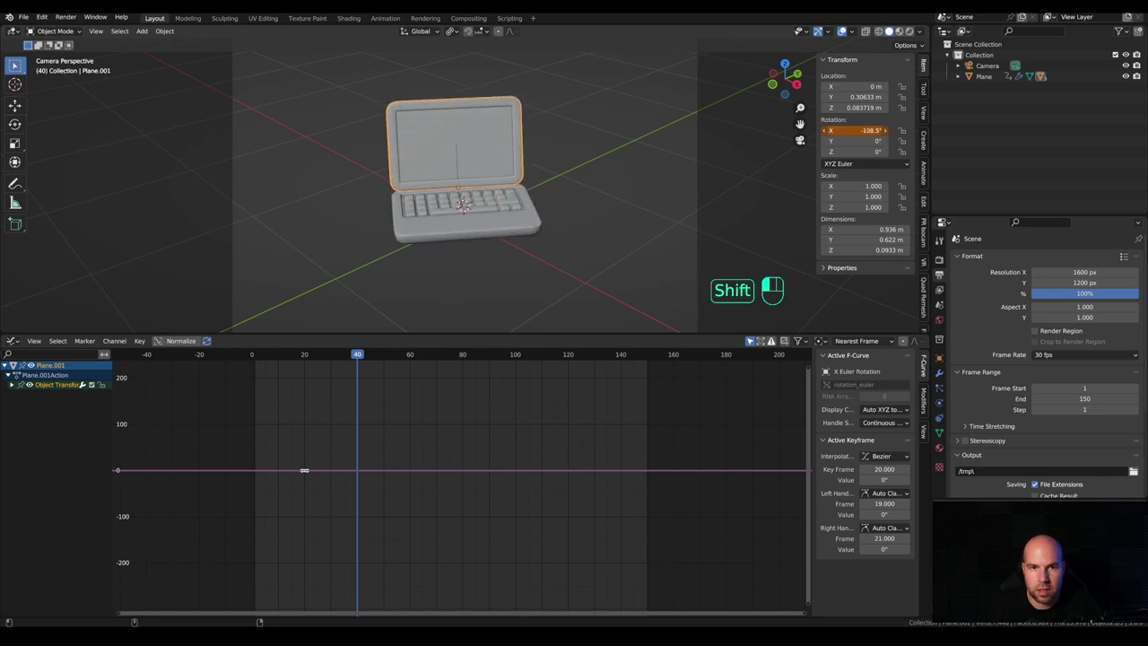
{"action": "middle_click_drag", "start_coordinate": [462, 224], "coordinate": [417, 218]}
{"action": "right_click", "coordinate": [829, 130]}
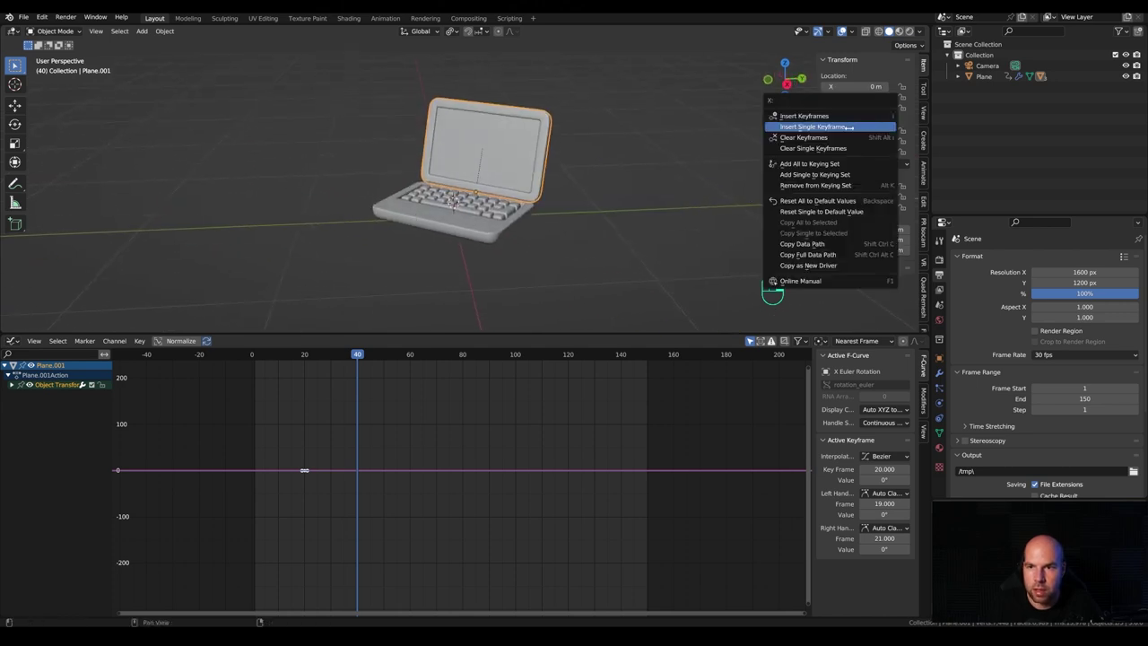
{"action": "left_click", "coordinate": [830, 127]}
{"action": "key", "text": "KP_0"}
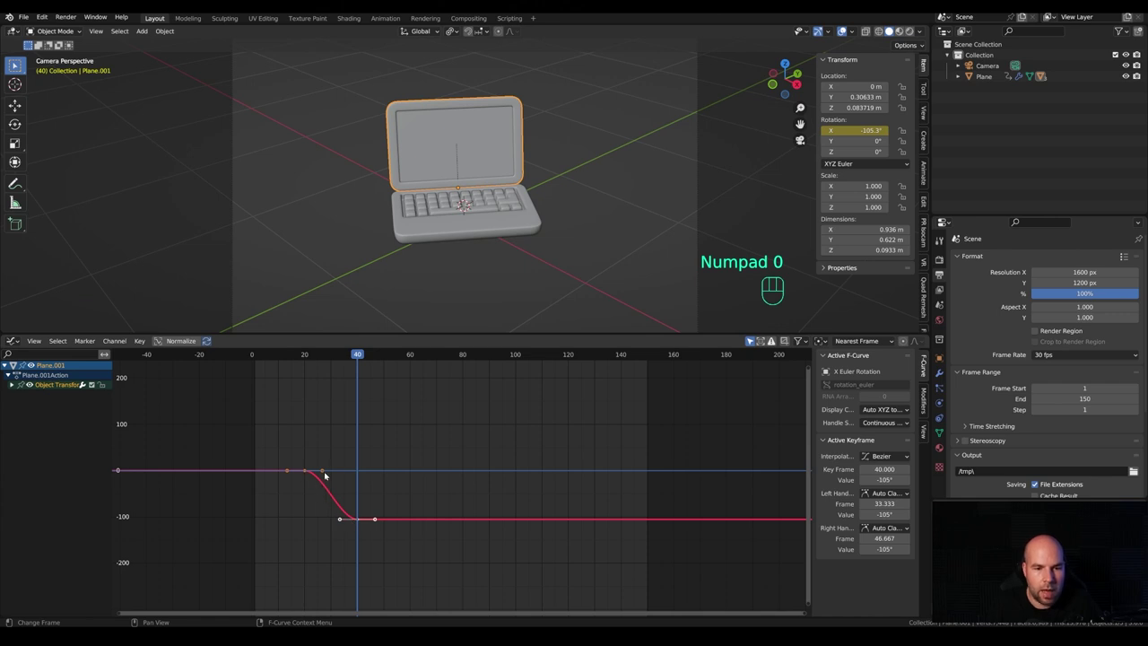
Scrub back through the lid opening and steepen its start by pulling down the right handle of the frame 20 keyframe.
{"action": "left_click_drag", "start_coordinate": [328, 355], "coordinate": [310, 358]}
{"action": "key", "text": "space"}
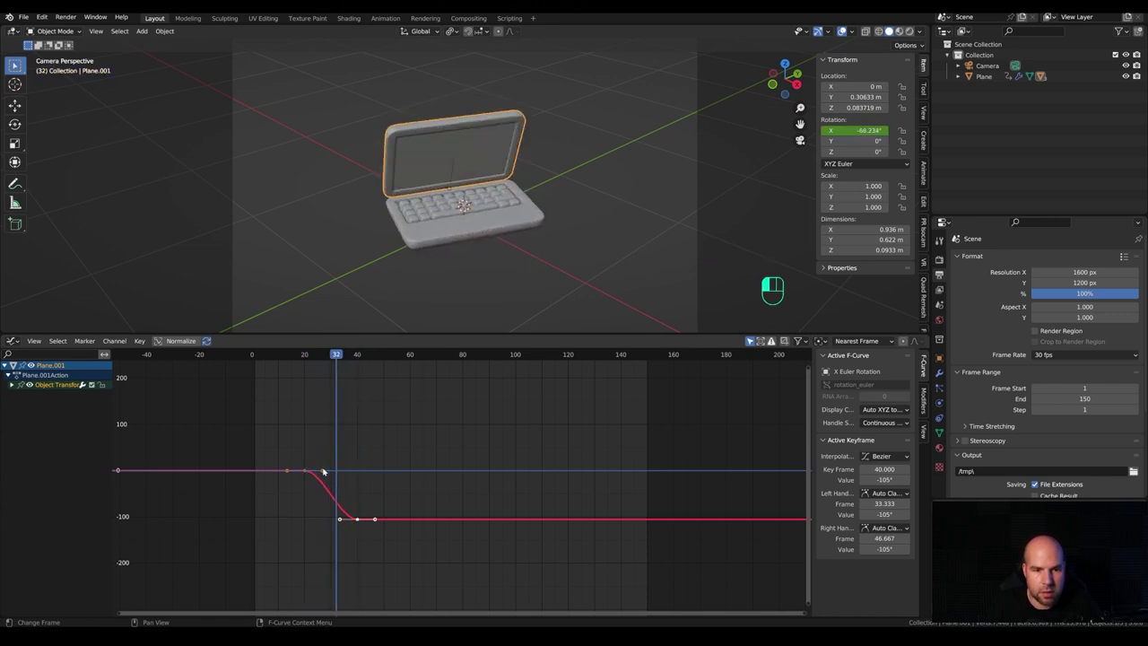
{"action": "left_click_drag", "start_coordinate": [321, 473], "coordinate": [310, 499]}
Duplicate the lid's open keyframe from frame 40 to frame 120 at the same rotation value.
{"action": "left_click", "coordinate": [357, 518]}
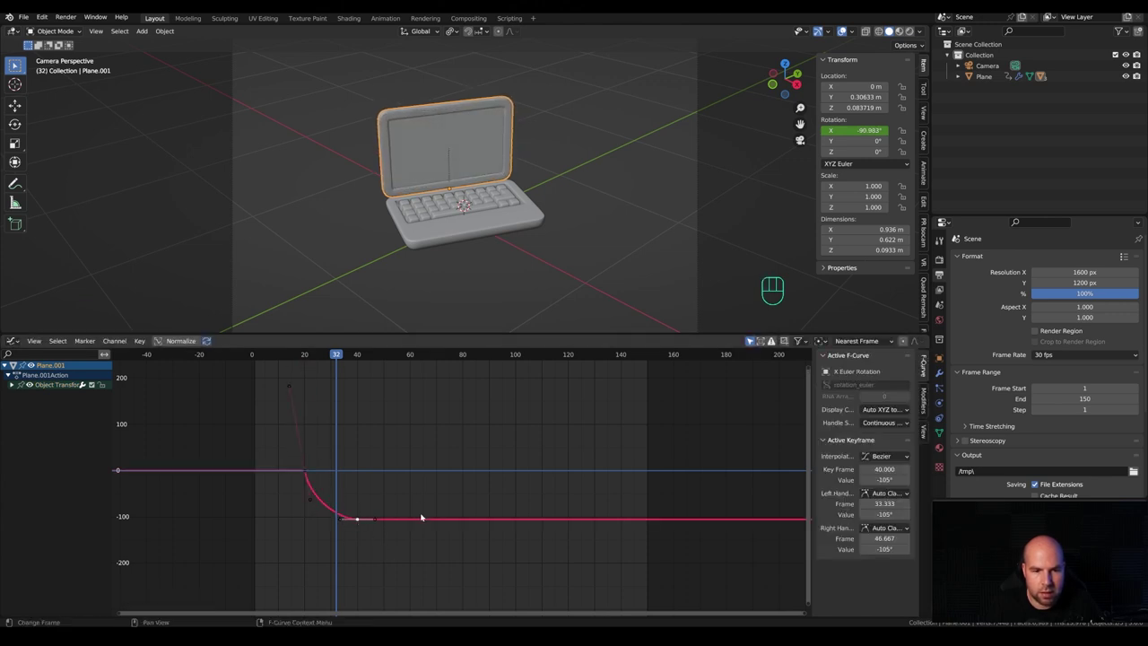
{"action": "key", "text": "shift+d"}
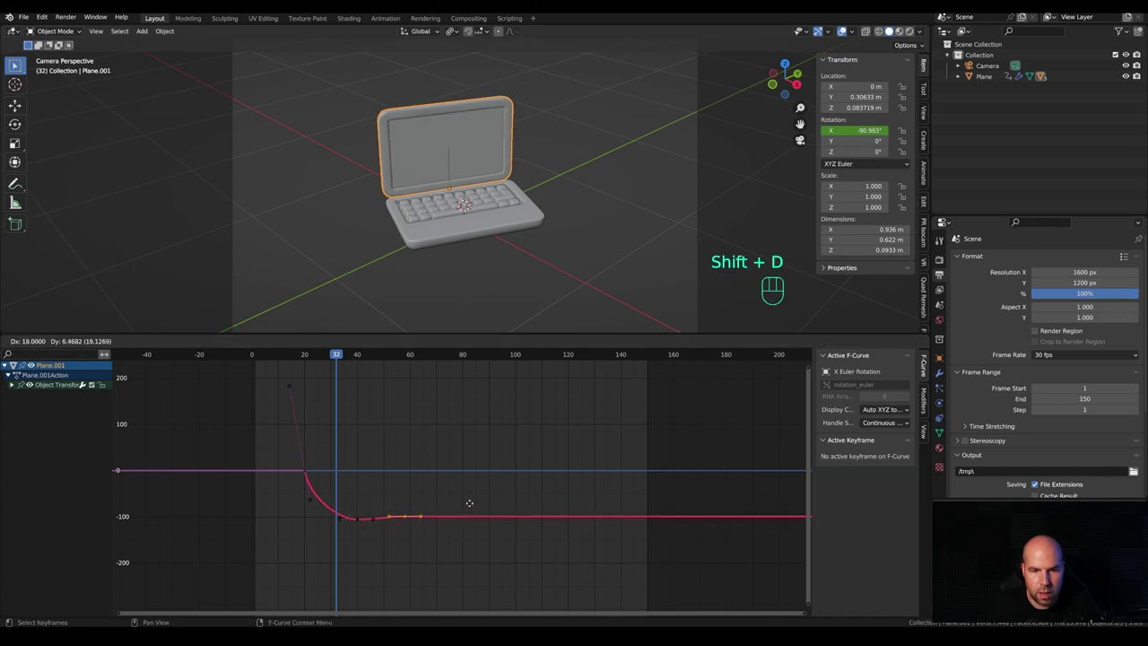
{"action": "key", "text": "x"}
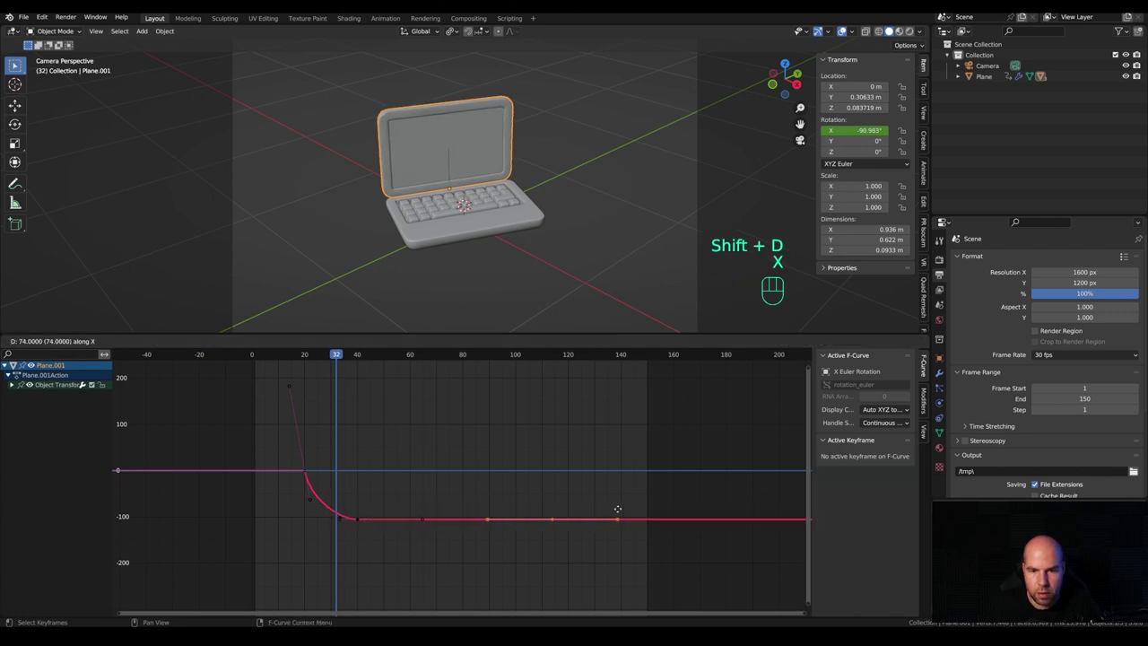
{"action": "left_click", "coordinate": [632, 509]}
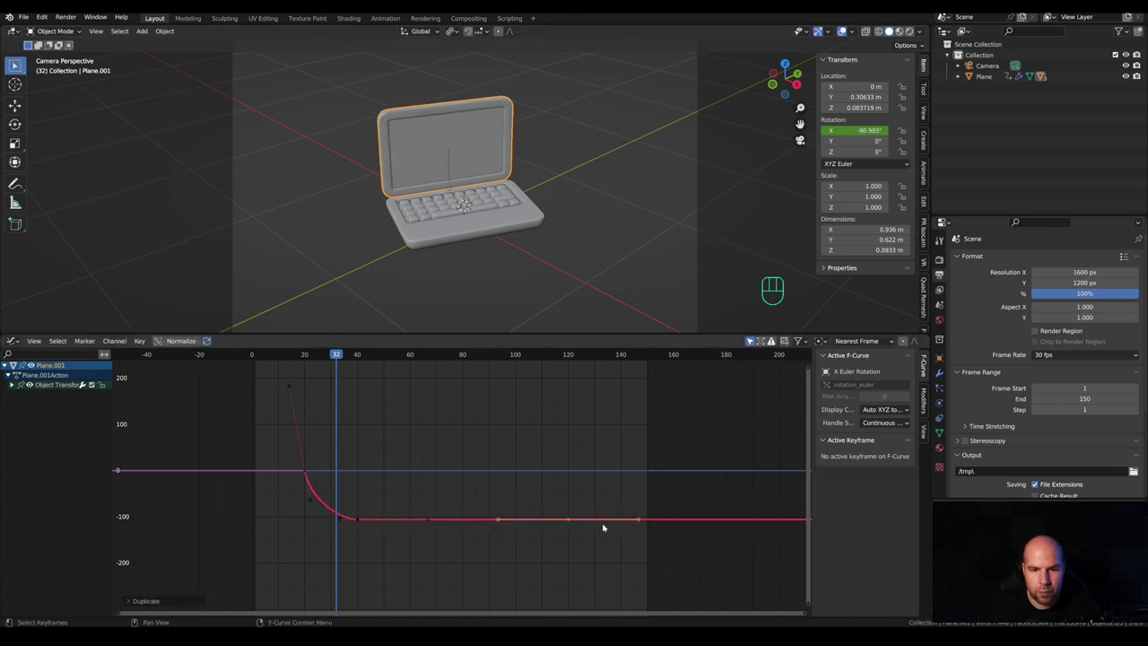
Duplicate the lid's closed keyframe from frame 20 to frame 140, pull its left handle down for a steep closing, and preview the animation.
{"action": "left_click", "coordinate": [306, 471]}
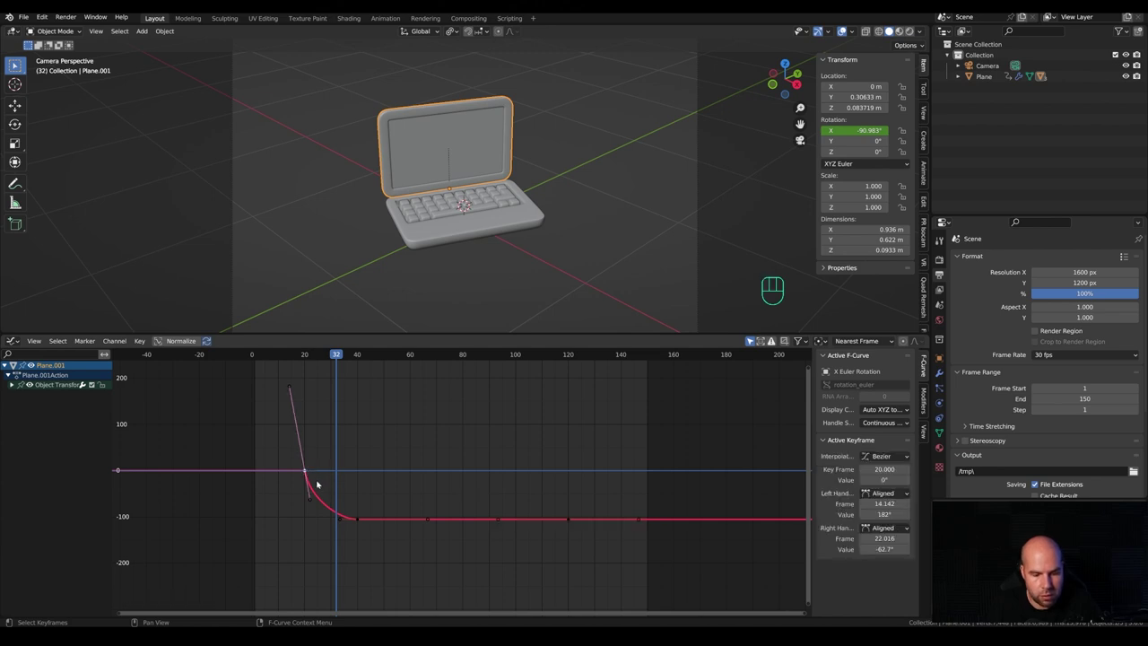
{"action": "key", "text": "shift+d"}
{"action": "key", "text": "x"}
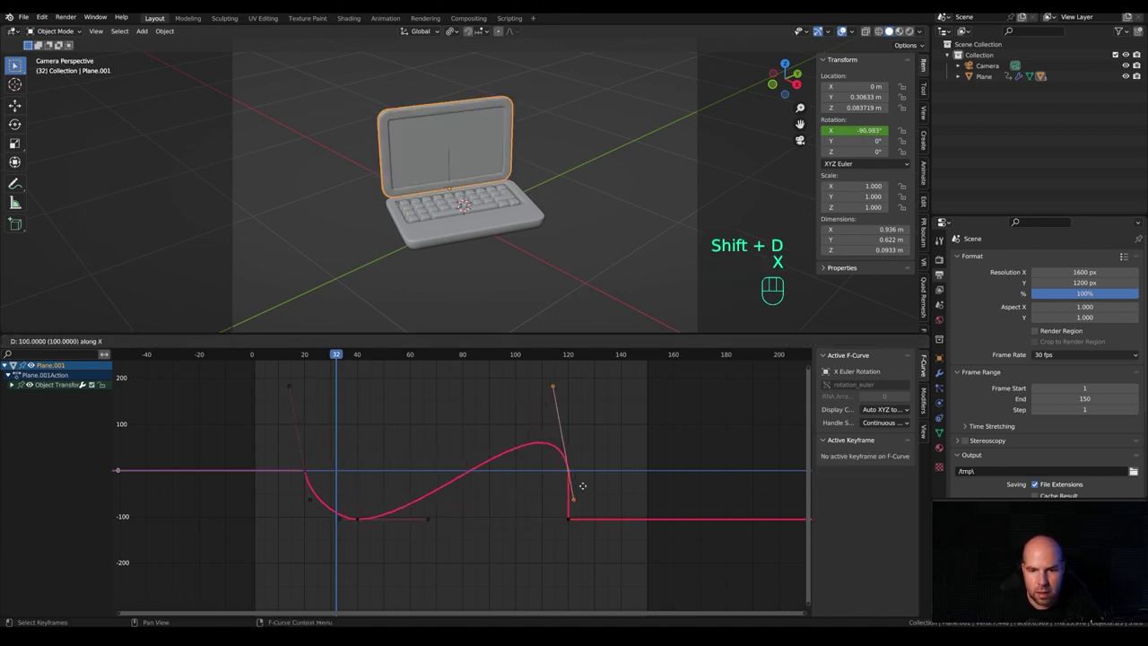
{"action": "left_click", "coordinate": [630, 481]}
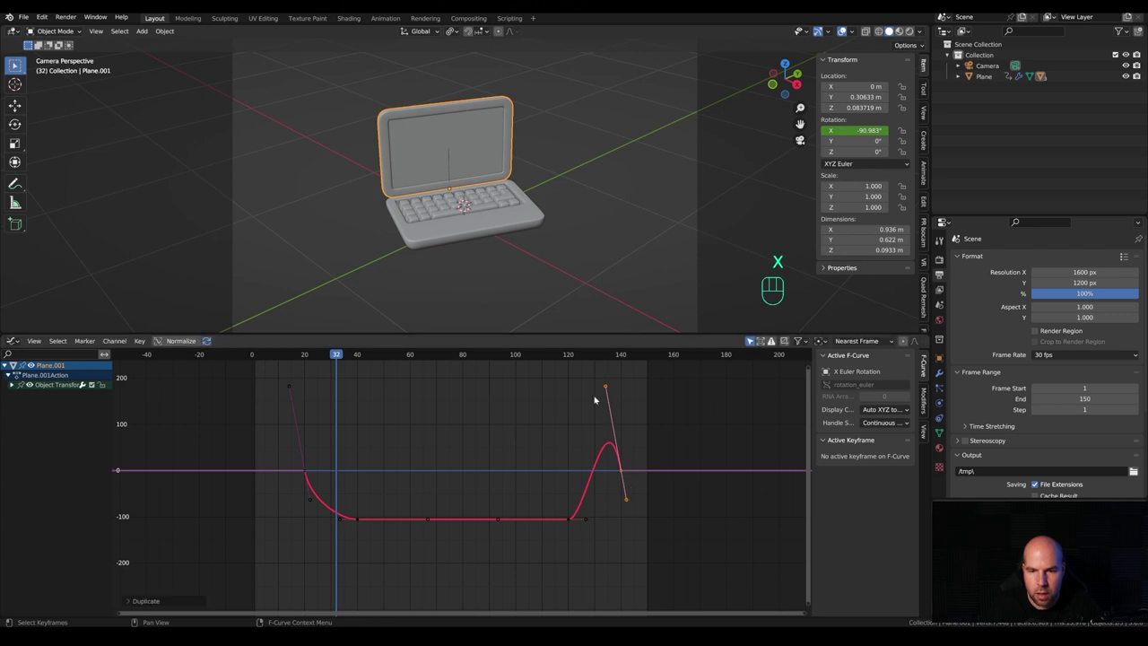
{"action": "left_click_drag", "start_coordinate": [605, 388], "coordinate": [616, 506]}
{"action": "left_click_drag", "start_coordinate": [335, 355], "coordinate": [253, 355]}
{"action": "key", "text": "space"}
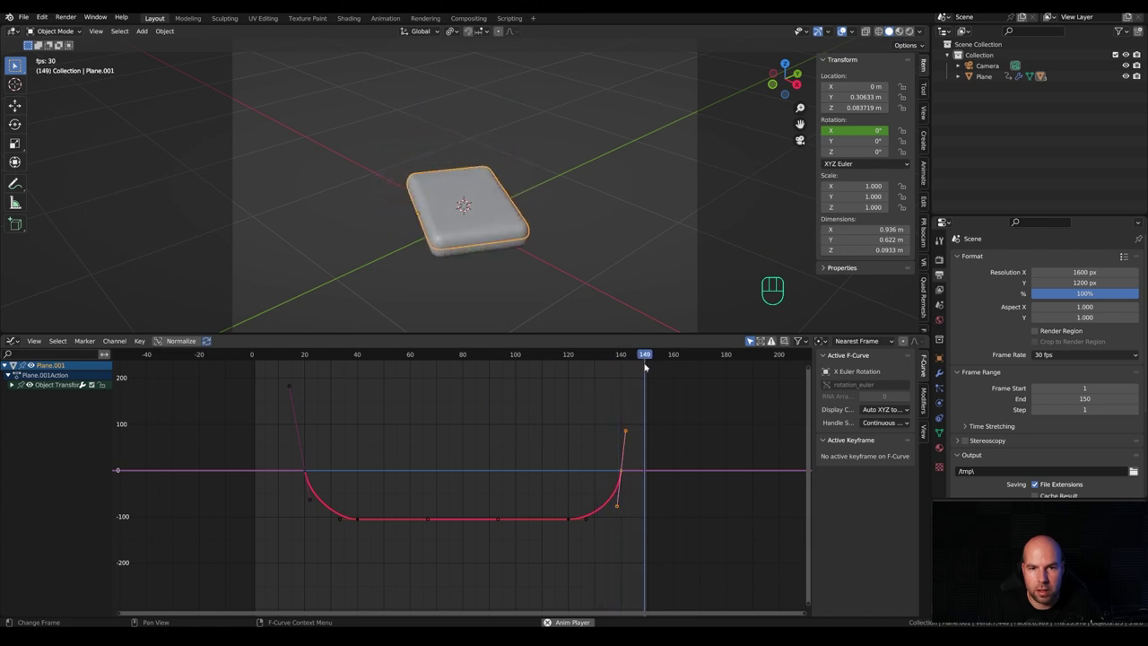
{"action": "key", "text": "space"}
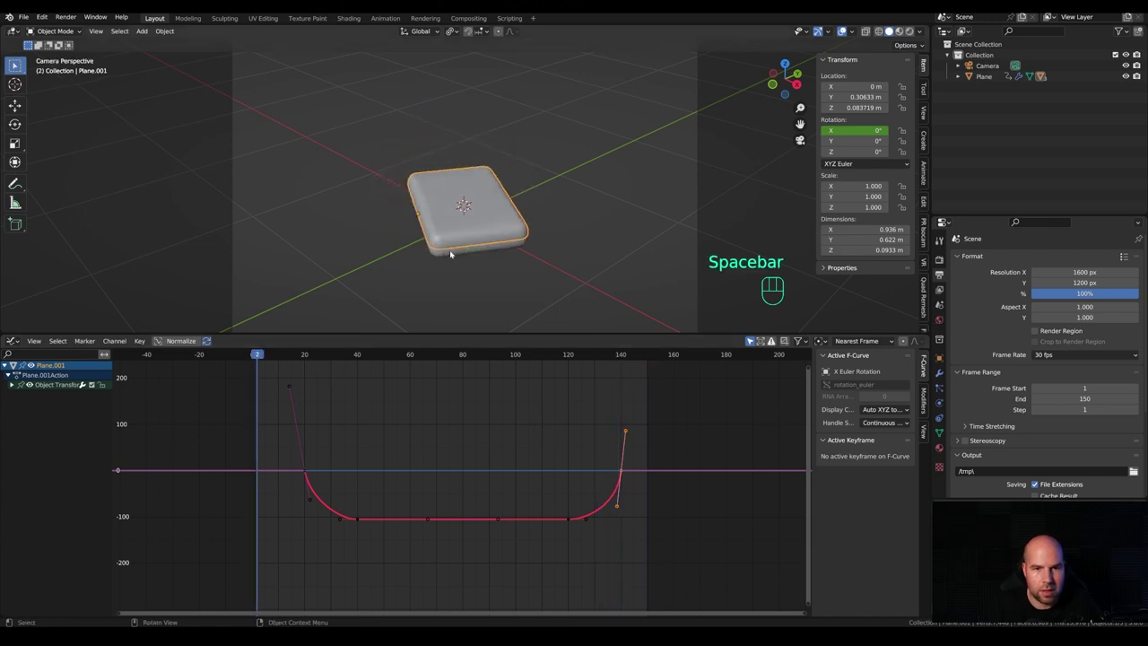
Steepen both ends of the base's Z rotation curve by pulling the inner handles to about 122° at the start and -169° at the end.
{"action": "left_click", "coordinate": [451, 258]}
{"action": "left_click", "coordinate": [267, 421]}
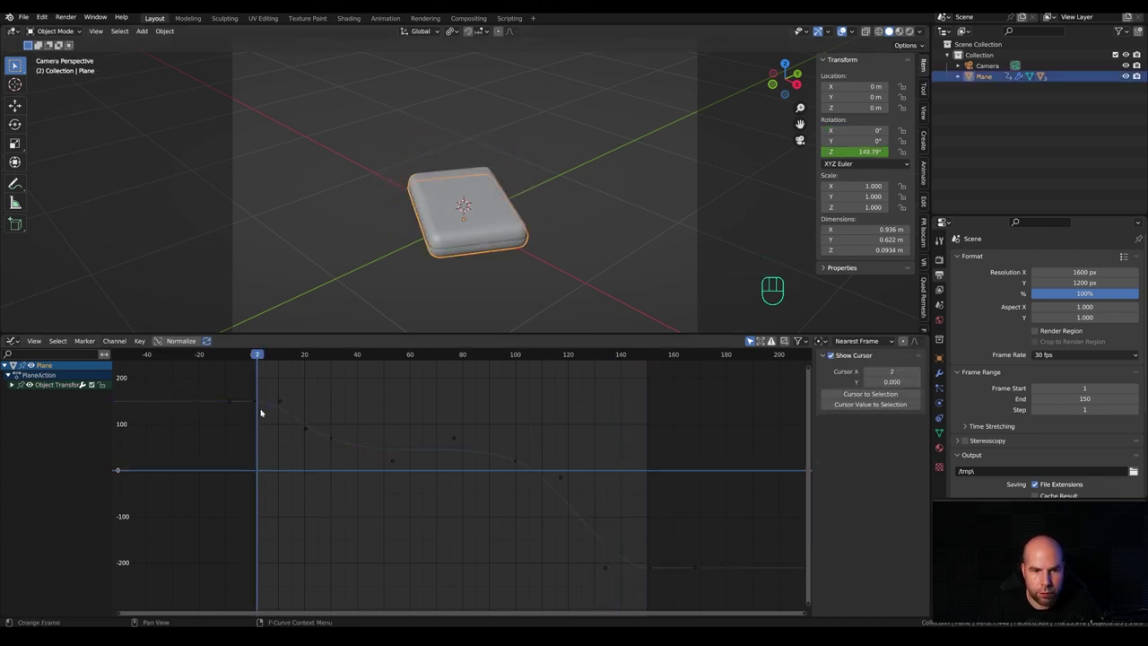
{"action": "left_click", "coordinate": [256, 403]}
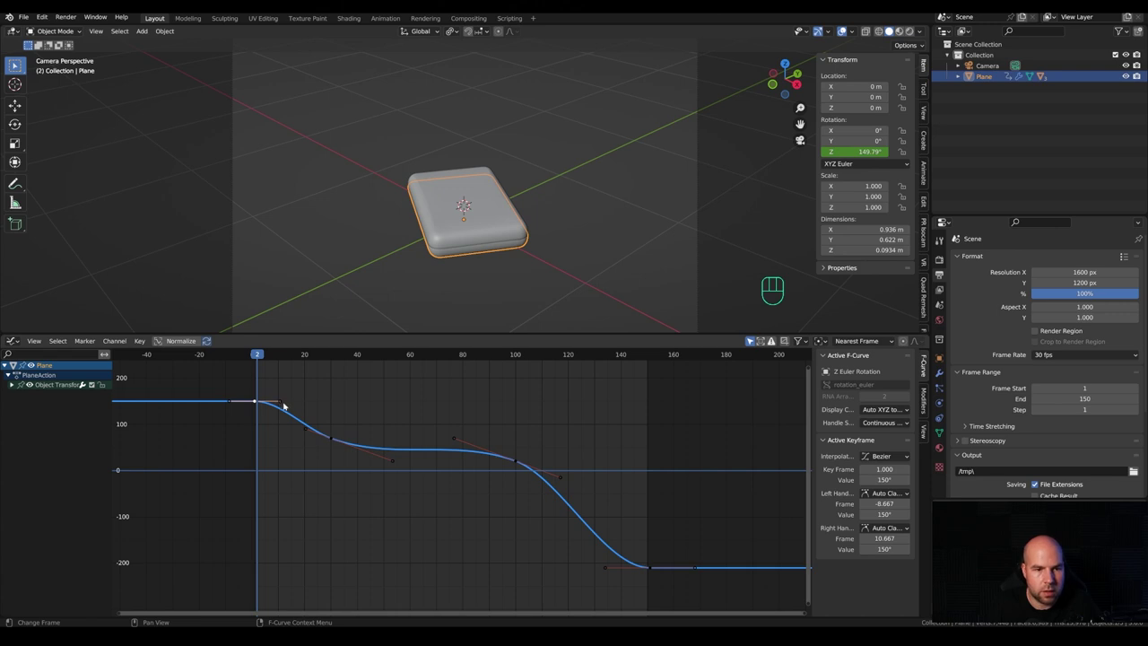
{"action": "left_click_drag", "start_coordinate": [279, 402], "coordinate": [278, 415]}
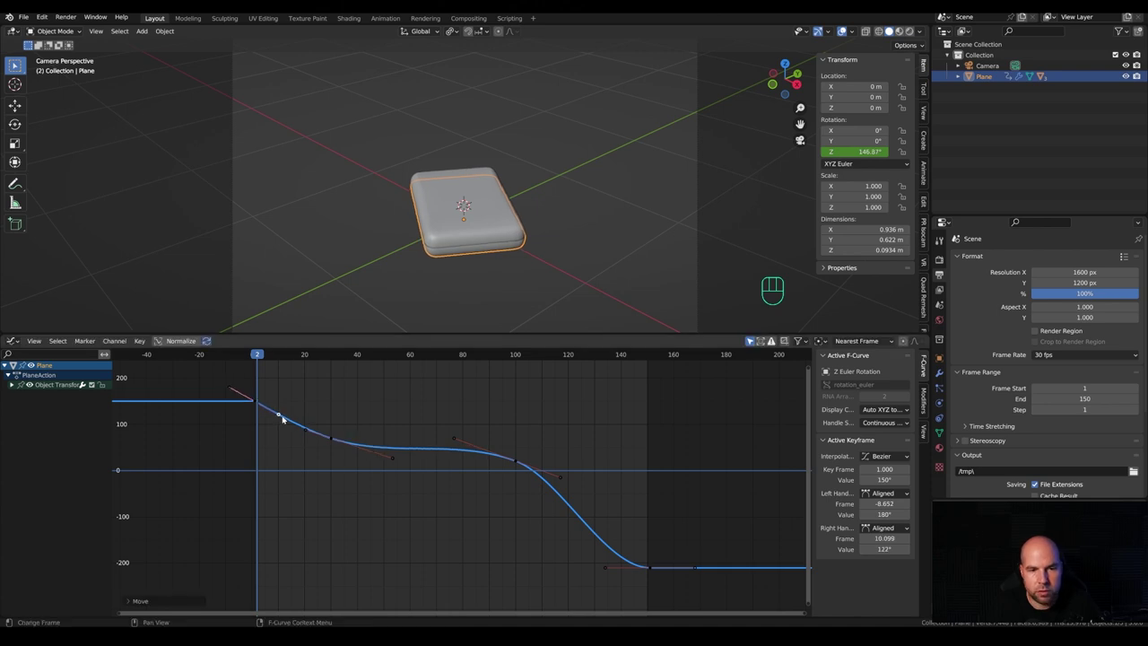
{"action": "left_click", "coordinate": [605, 567]}
{"action": "left_click_drag", "start_coordinate": [605, 568], "coordinate": [618, 548]}
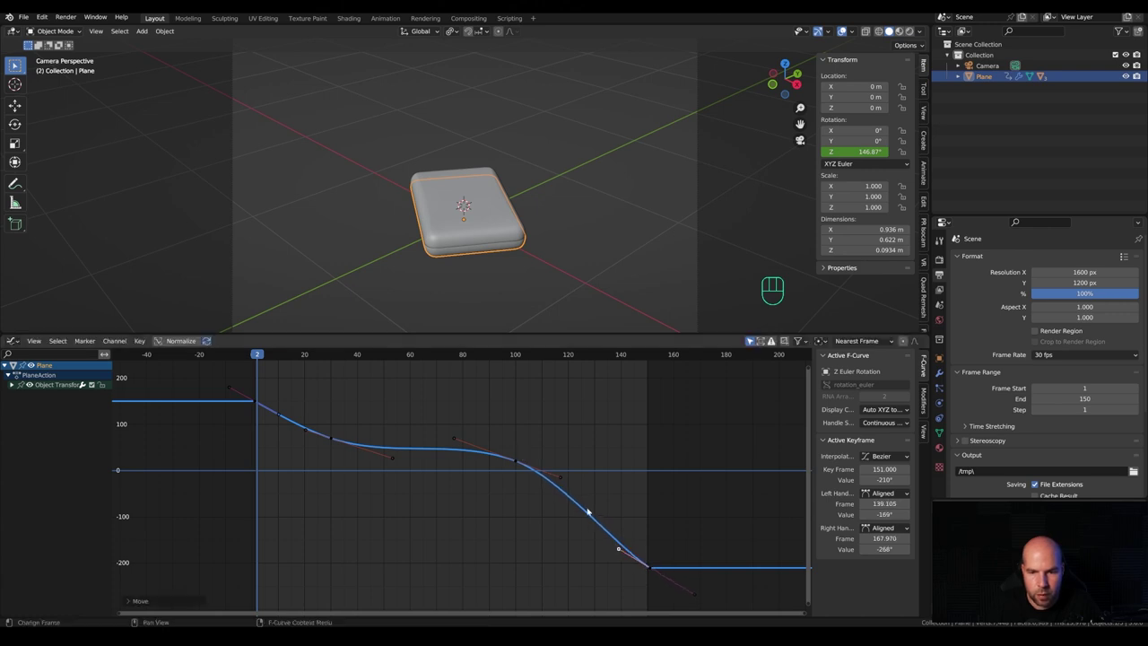
Flatten the middle of the base's Z rotation curve, moving the frame 100 keyframe to frame 104 at about 17°, and preview the spin.
{"action": "left_click_drag", "start_coordinate": [453, 441], "coordinate": [514, 472]}
{"action": "left_click_drag", "start_coordinate": [398, 461], "coordinate": [339, 446]}
{"action": "left_click_drag", "start_coordinate": [278, 357], "coordinate": [504, 404]}
{"action": "left_click", "coordinate": [516, 471]}
{"action": "key", "text": "g"}
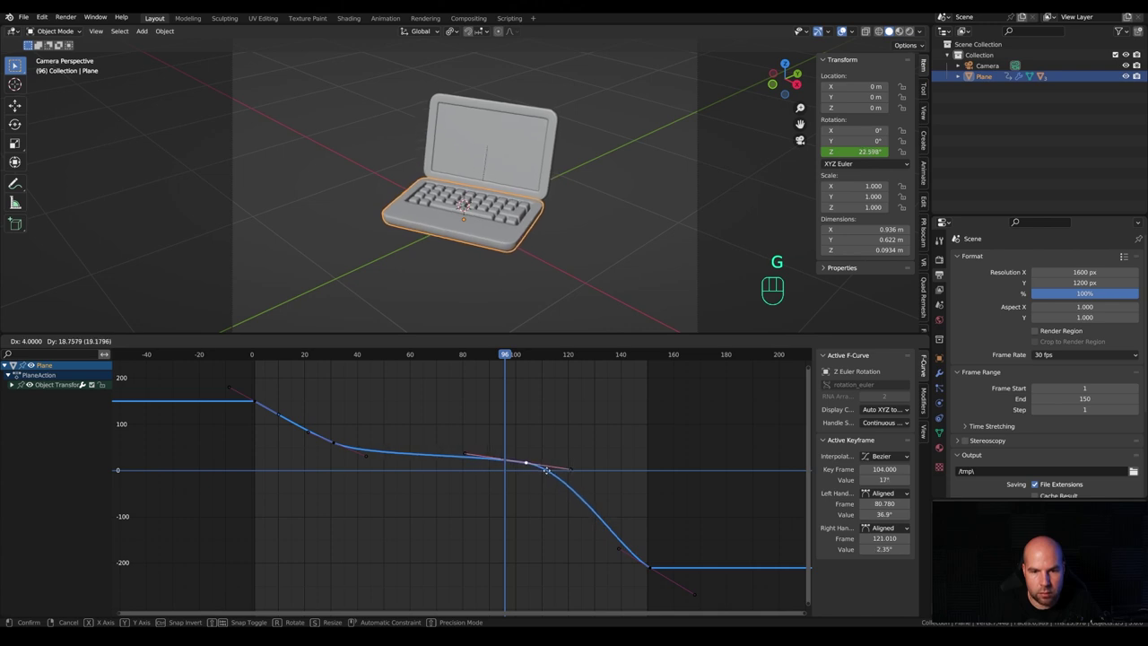
{"action": "left_click", "coordinate": [546, 469]}
{"action": "left_click_drag", "start_coordinate": [504, 355], "coordinate": [270, 355]}
{"action": "key", "text": "space"}
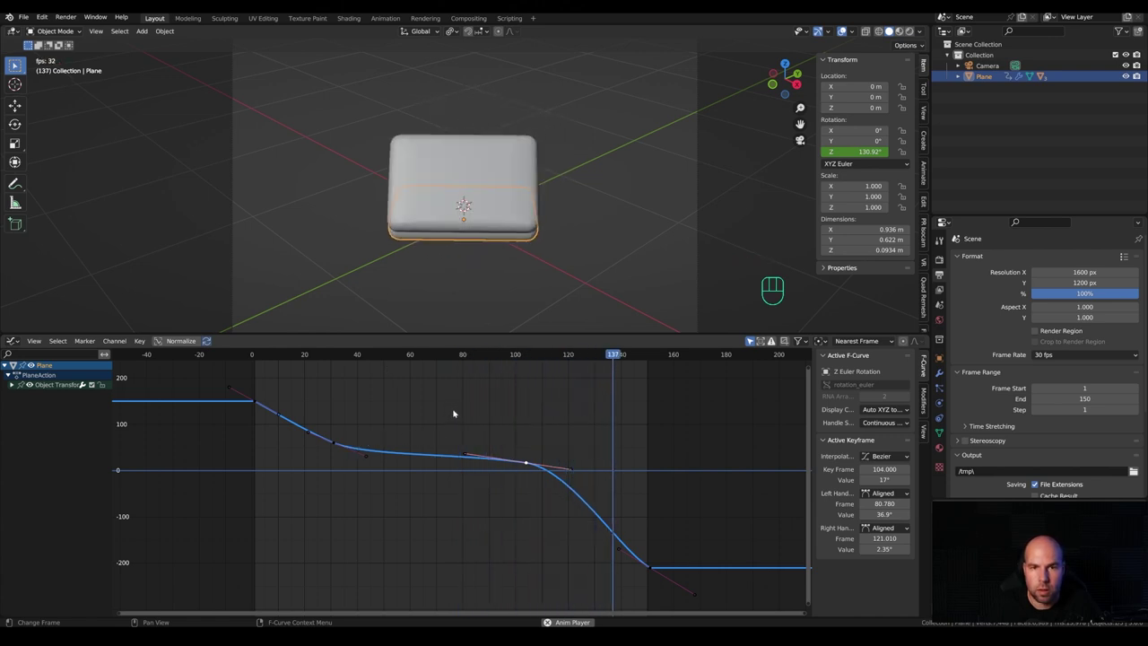
{"action": "key", "text": "space"}
Move the base's frame 31 keyframe to about frame 21 and shift the first keyframe's right handle to about frame 7 at 114°.
{"action": "left_click", "coordinate": [332, 443]}
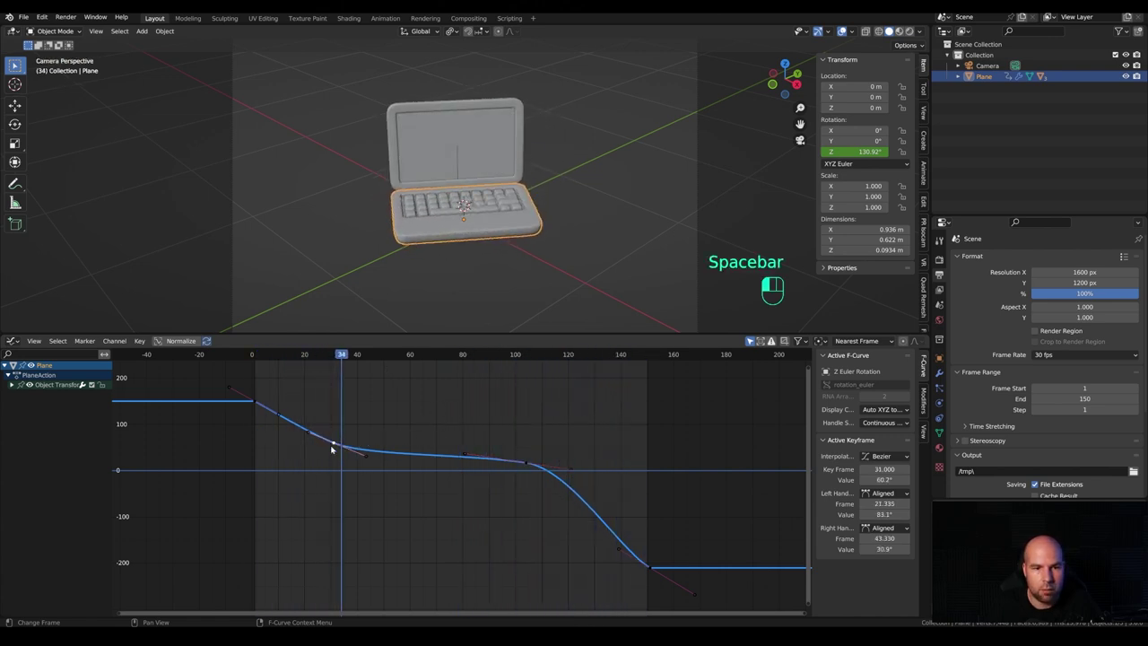
{"action": "key", "text": "g"}
{"action": "key", "text": "x"}
{"action": "left_click", "coordinate": [306, 453]}
{"action": "left_click", "coordinate": [283, 417]}
{"action": "key", "text": "g"}
{"action": "left_click", "coordinate": [283, 421]}
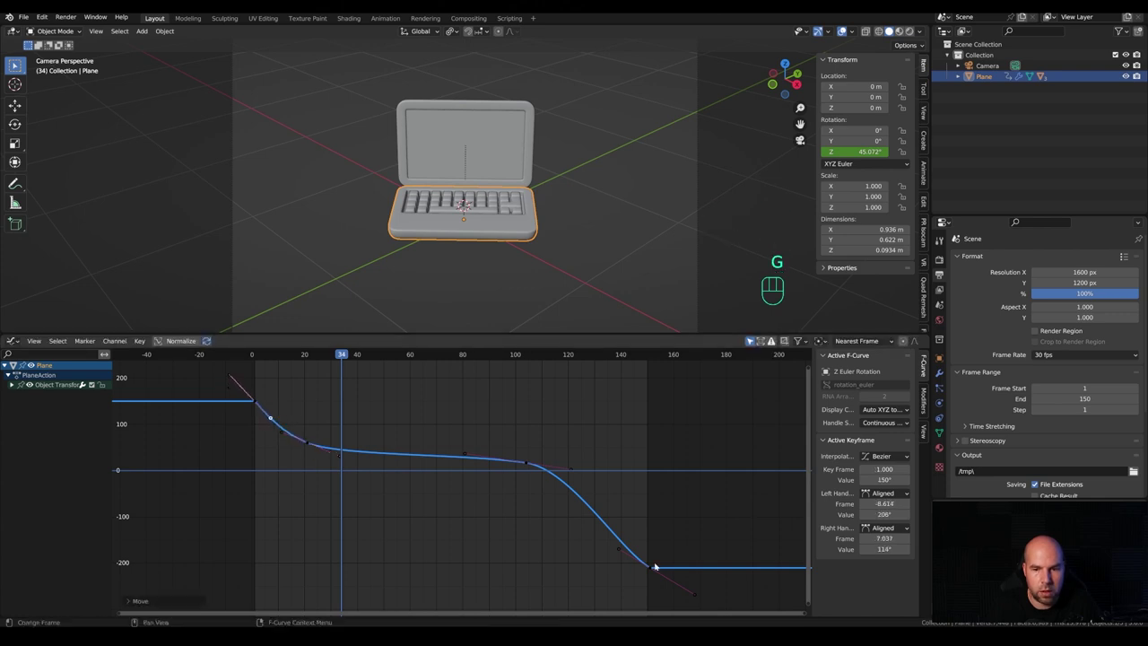
Move the left handle of the base's frame 151 keyframe to about frame 143 at -167°, and play the animation from the start.
{"action": "left_click", "coordinate": [619, 549]}
{"action": "key", "text": "g"}
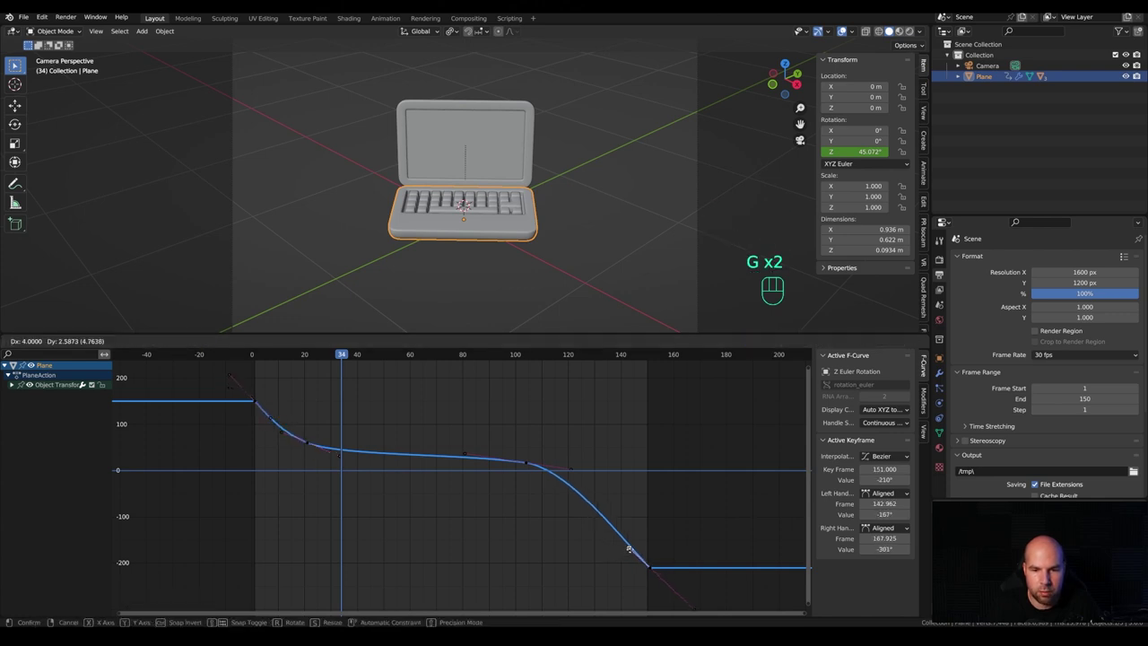
{"action": "left_click", "coordinate": [628, 550]}
{"action": "key", "text": "shift+Left"}
{"action": "key", "text": "space"}
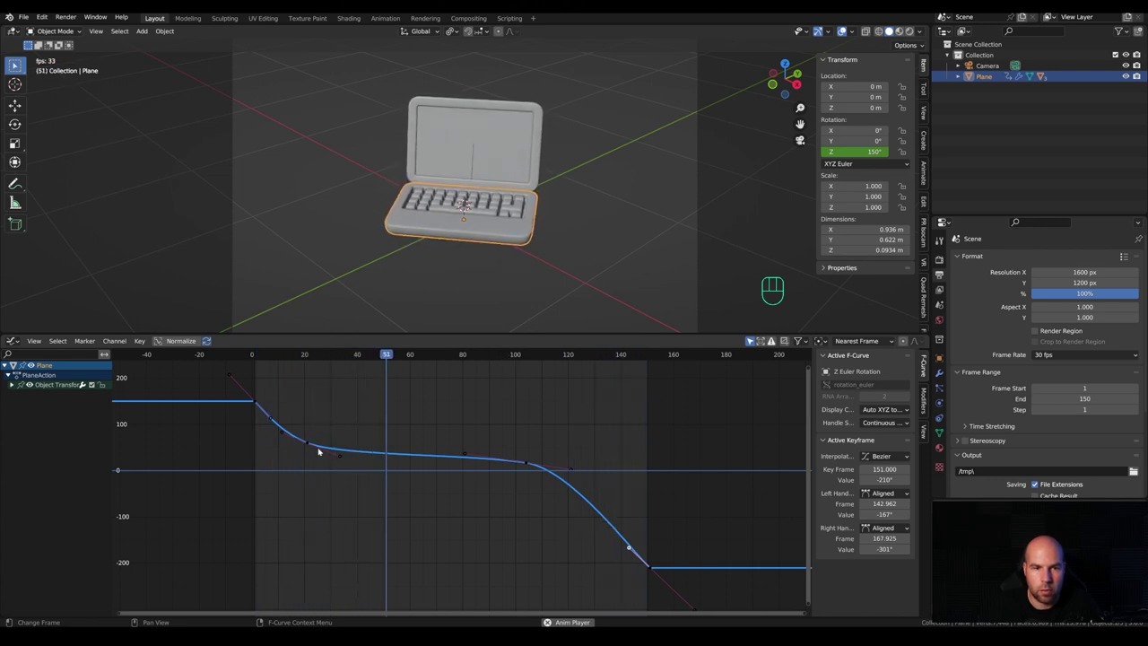
{"action": "key", "text": "space"}
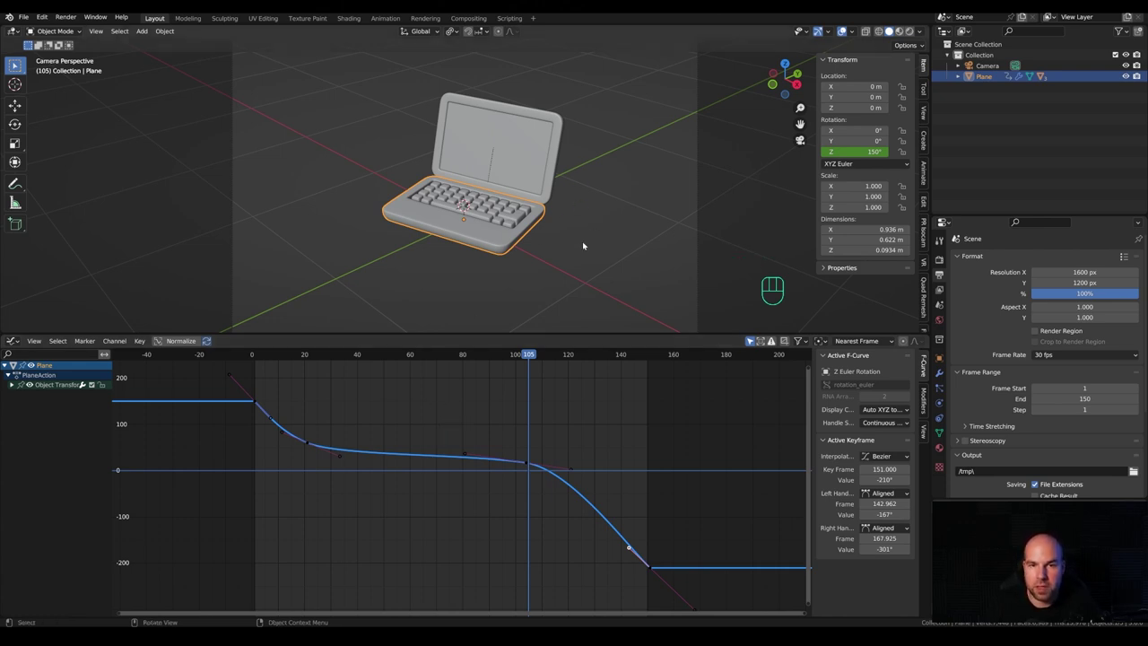
Save the file with the lid's inner screen plane selected and return the playhead to frame 2.
{"action": "scroll", "coordinate": [536, 215], "scroll_direction": "up", "scroll_amount": 1}
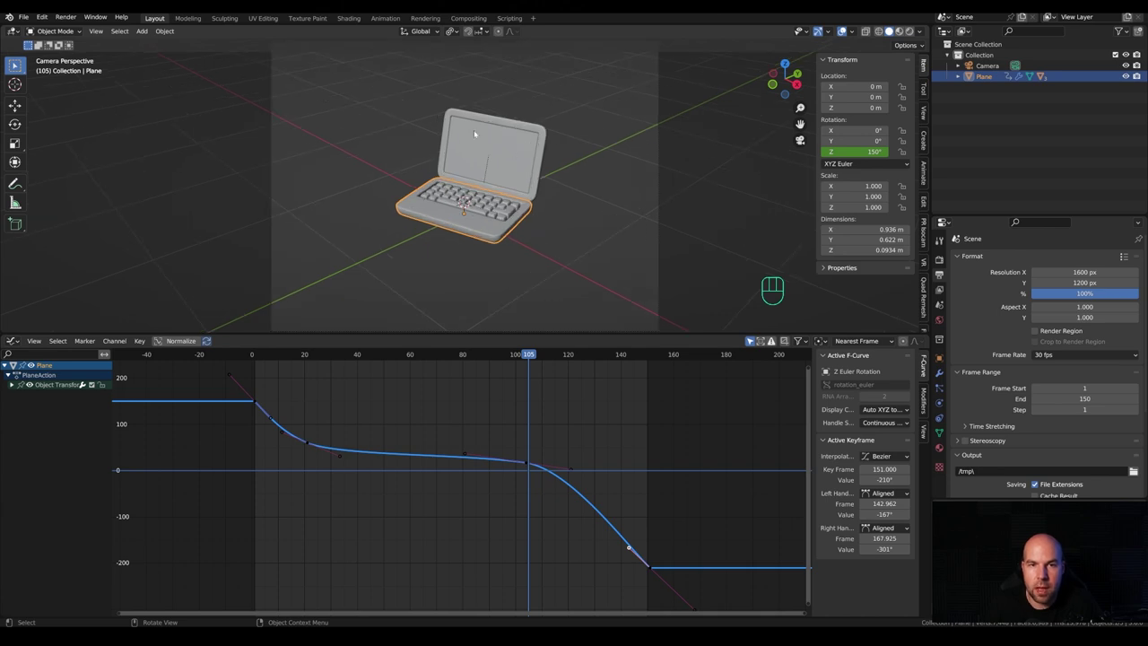
{"action": "left_click", "coordinate": [505, 154]}
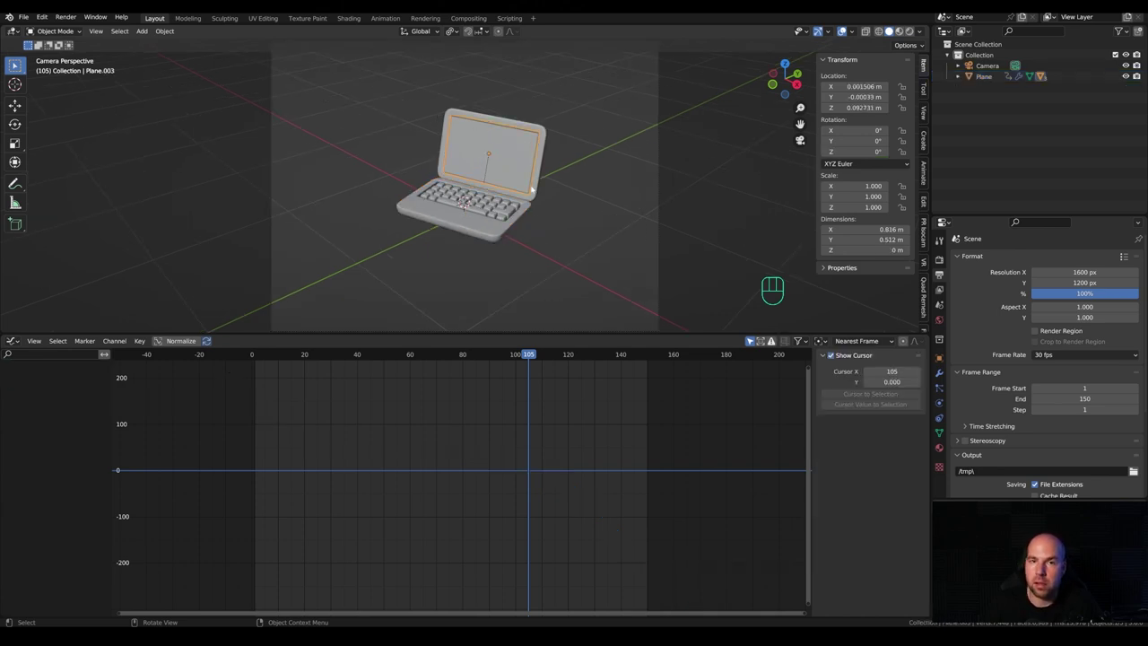
{"action": "key", "text": "ctrl+s"}
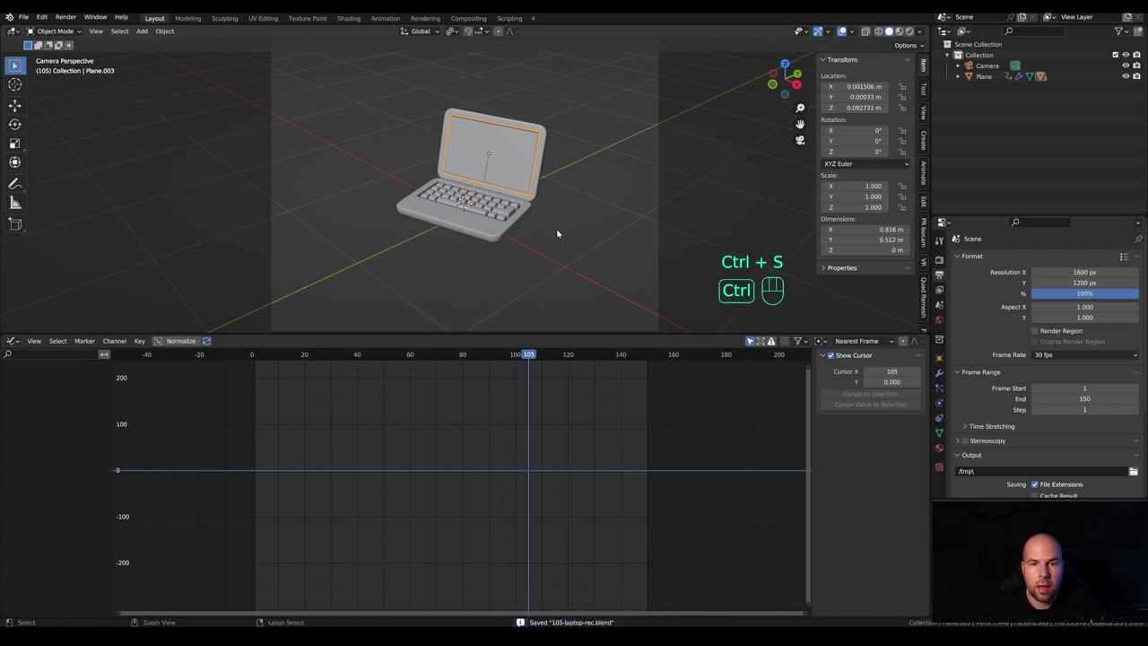
{"action": "left_click_drag", "start_coordinate": [363, 356], "coordinate": [257, 356]}
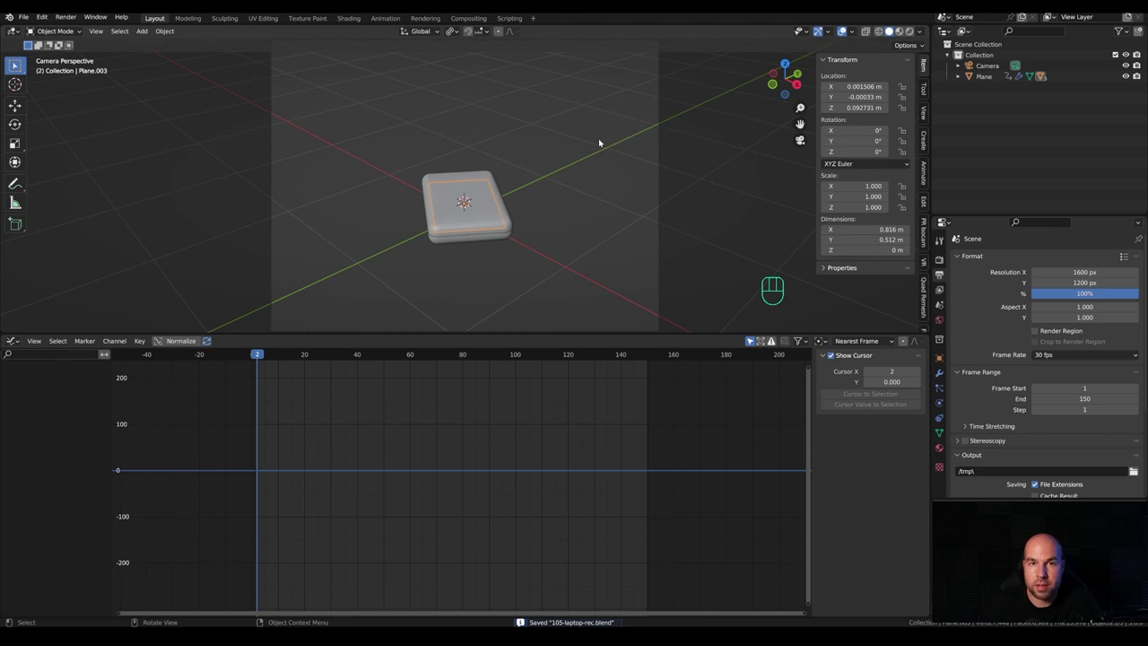
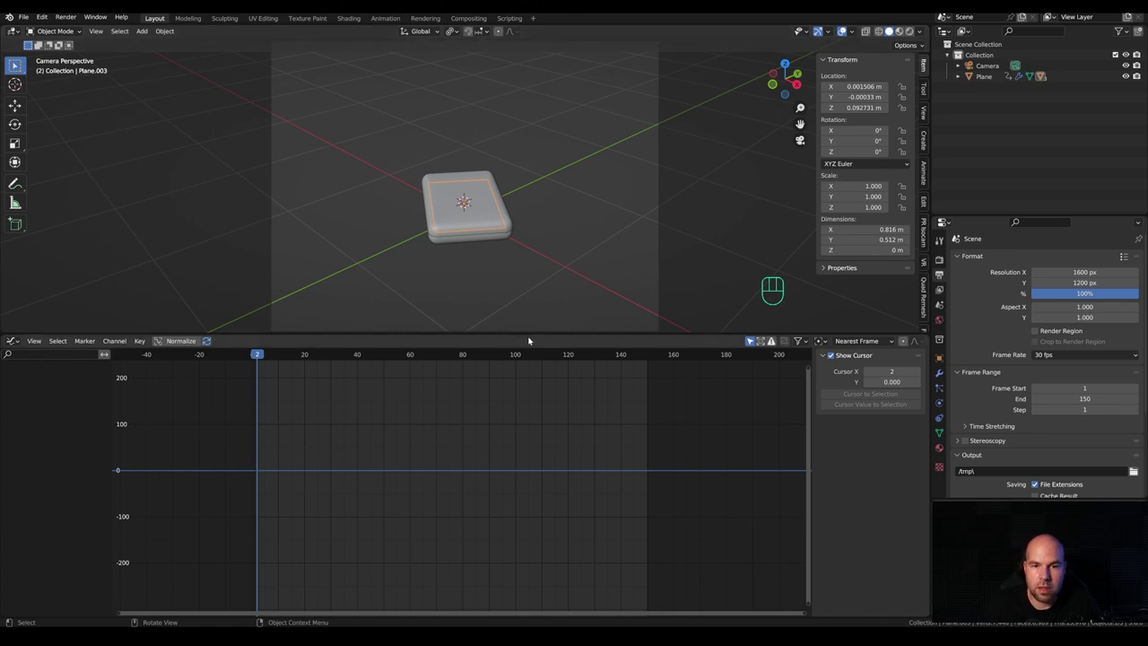
Enlarge the 3D viewport and create a new empty scene in the file.
{"action": "left_click_drag", "start_coordinate": [529, 333], "coordinate": [533, 465]}
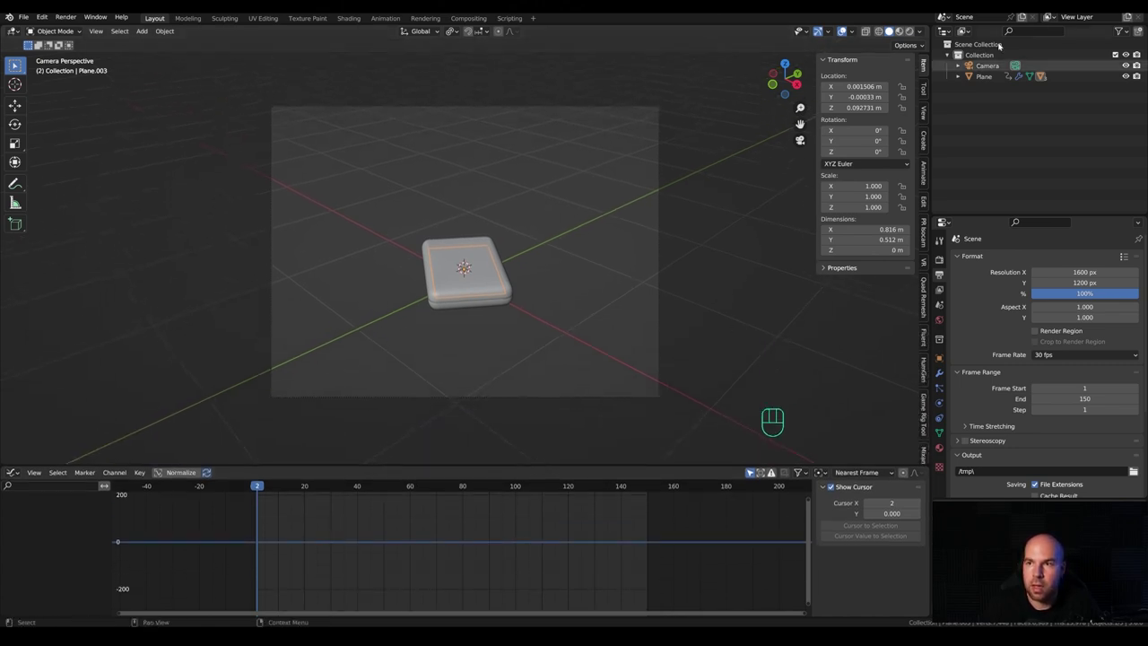
{"action": "left_click", "coordinate": [1021, 18]}
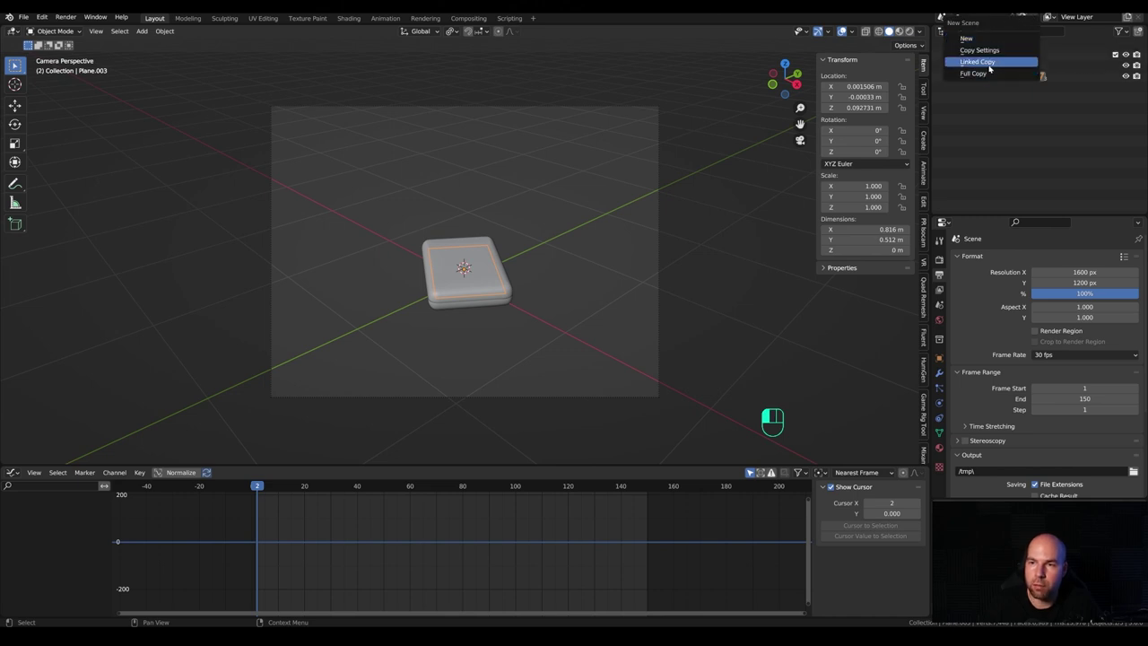
{"action": "left_click", "coordinate": [989, 41]}
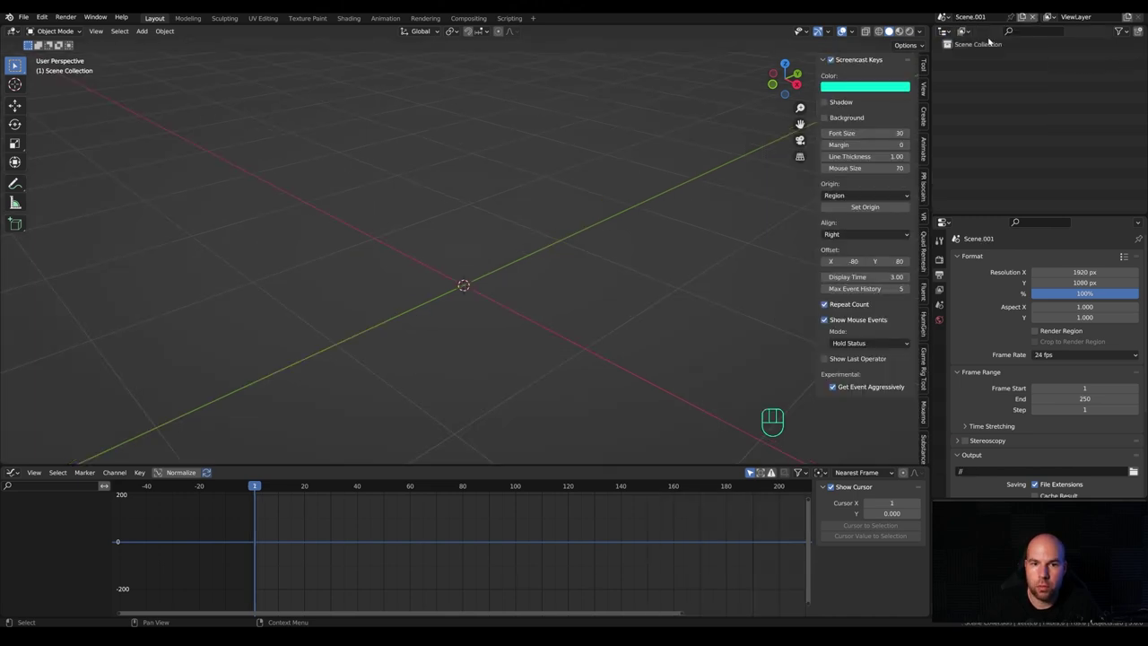
Hide the viewport sidebar in the new scene and save the file.
{"action": "key", "text": "n"}
{"action": "middle_click_drag", "start_coordinate": [557, 242], "coordinate": [575, 254], "text": "shift"}
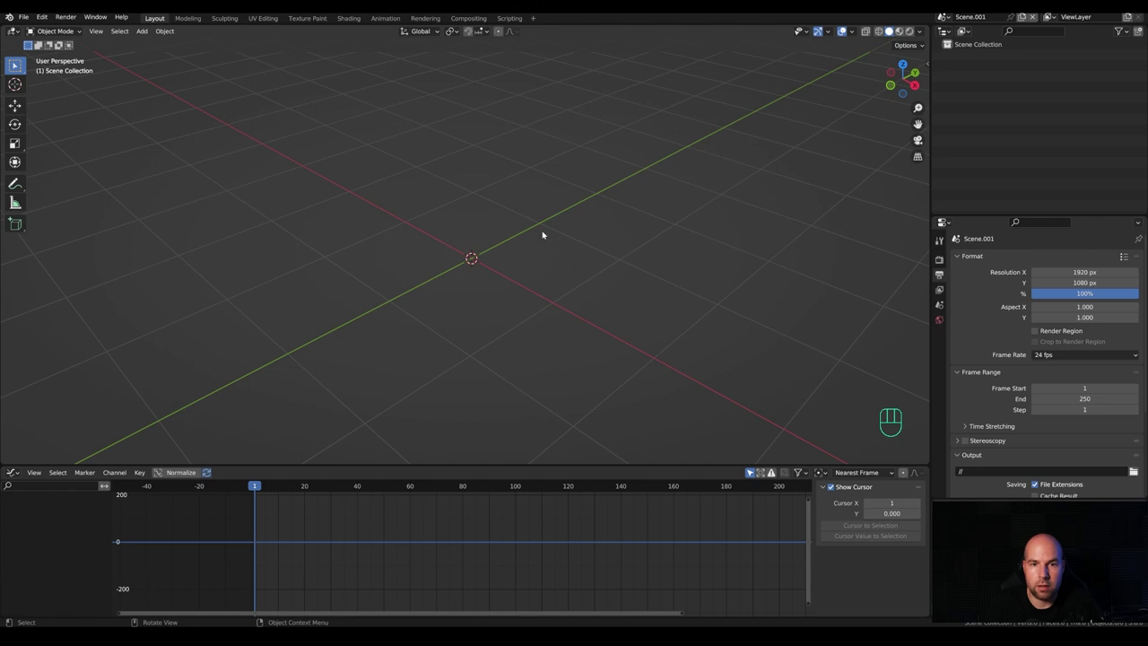
{"action": "key", "text": "ctrl+s"}
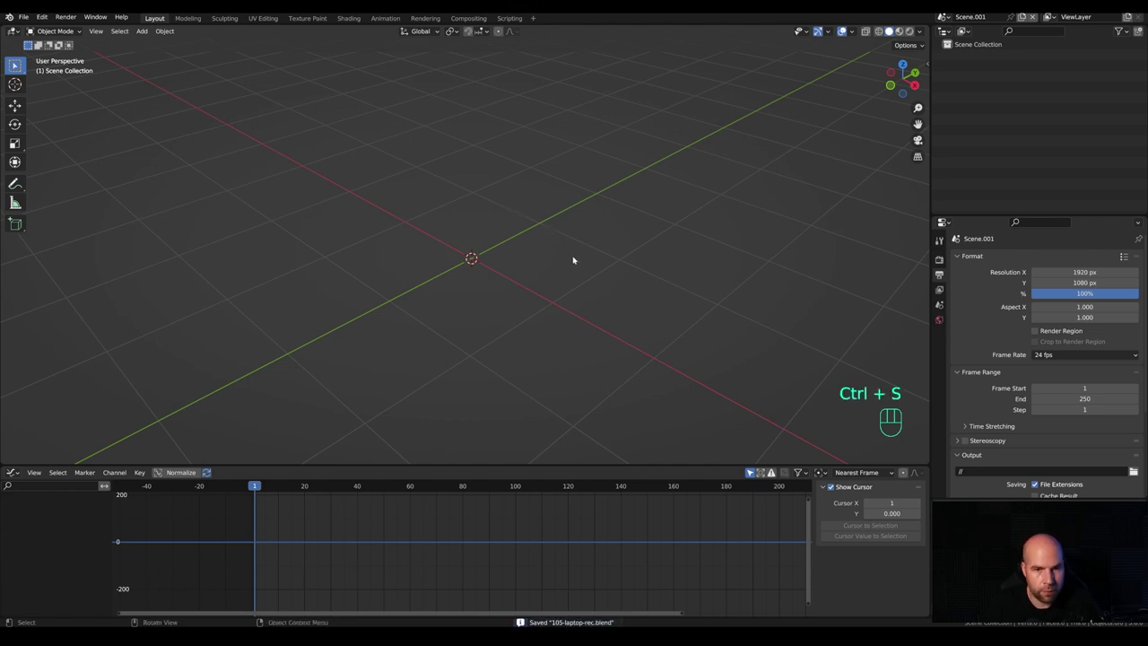
Add a camera at the origin of the new scene.
{"action": "middle_click_drag", "start_coordinate": [573, 260], "coordinate": [564, 272]}
{"action": "key", "text": "shift+a"}
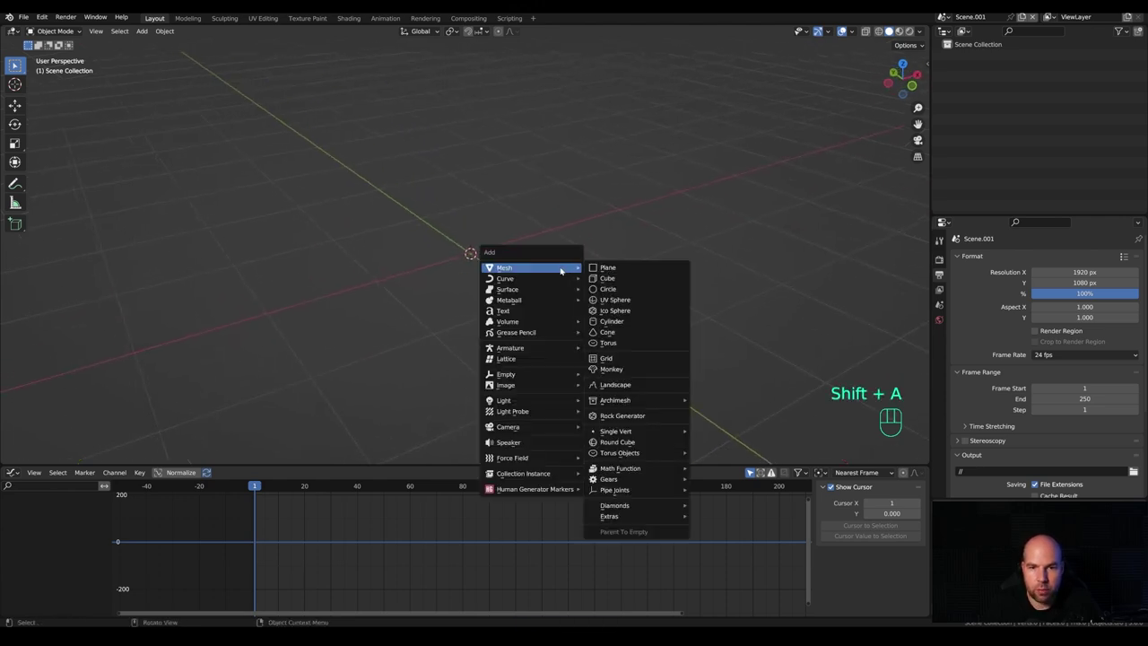
{"action": "mouse_move", "coordinate": [537, 429]}
{"action": "left_click", "coordinate": [598, 428]}
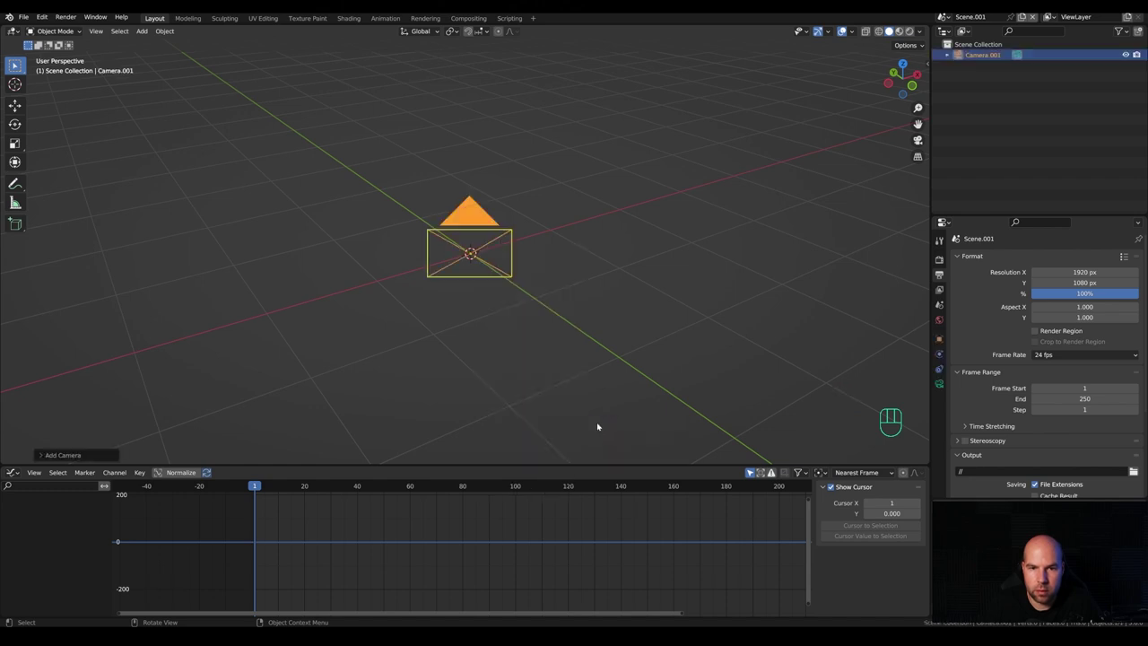
Clear the camera's rotation and rotate it 90° about the X axis.
{"action": "key", "text": "alt+r"}
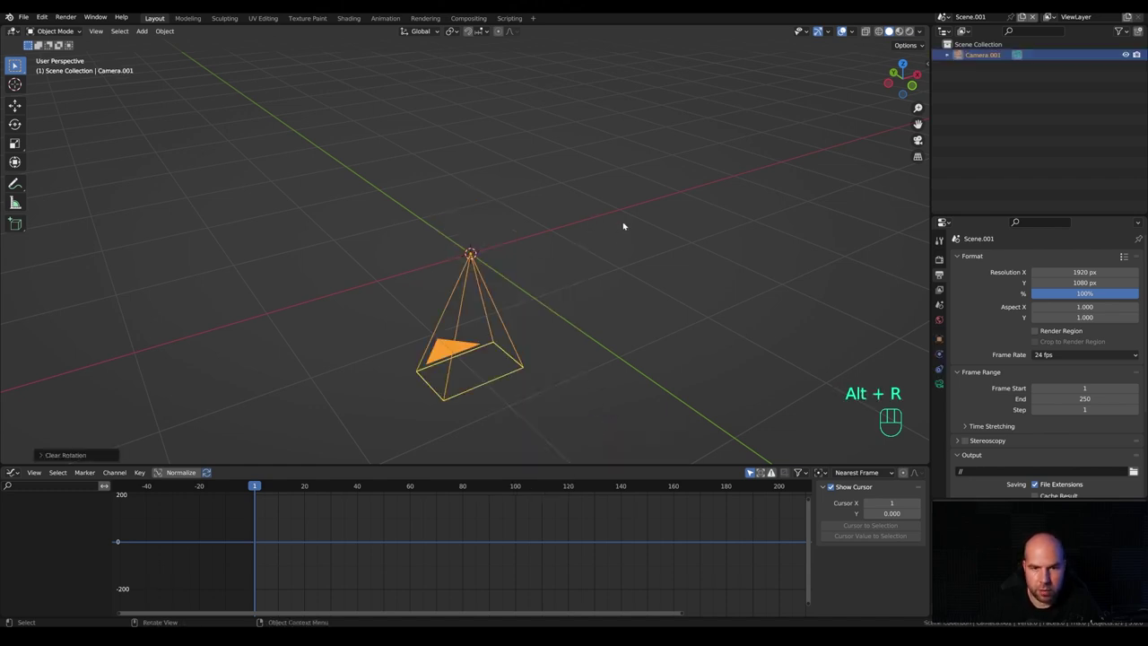
{"action": "key", "text": "r"}
{"action": "key", "text": "x"}
{"action": "key", "text": "KP_9"}
{"action": "key", "text": "KP_0"}
{"action": "key", "text": "KP_Enter"}
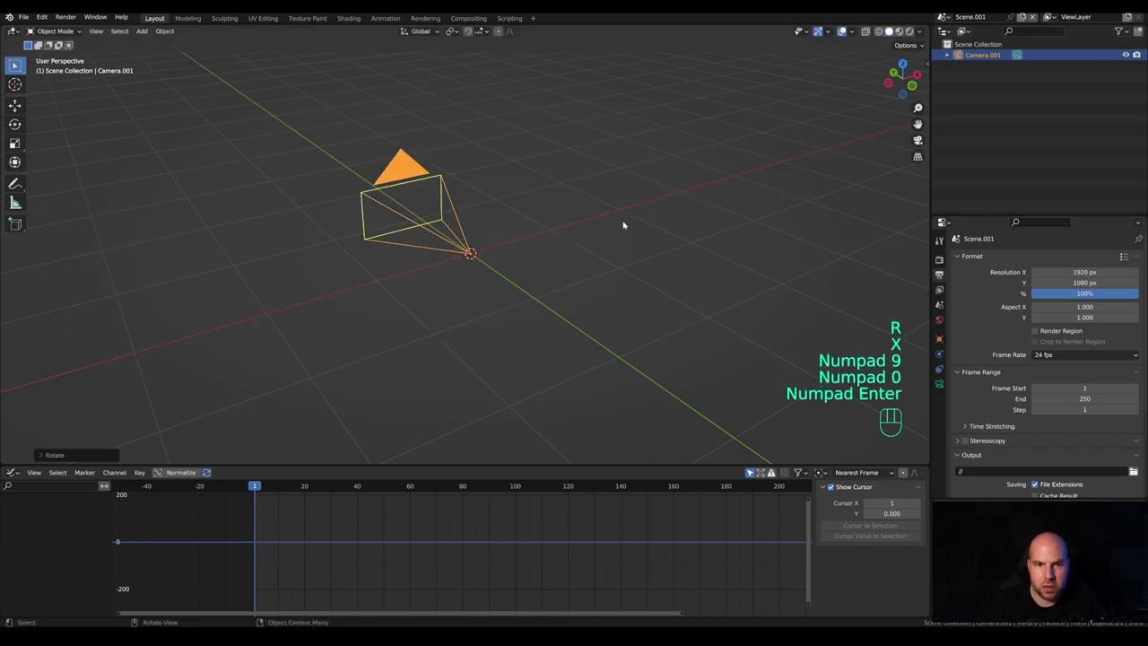
Move the camera back from the origin along the negative Y axis by about 3.9 m.
{"action": "key", "text": "s"}
{"action": "key", "text": "g"}
{"action": "key", "text": "y"}
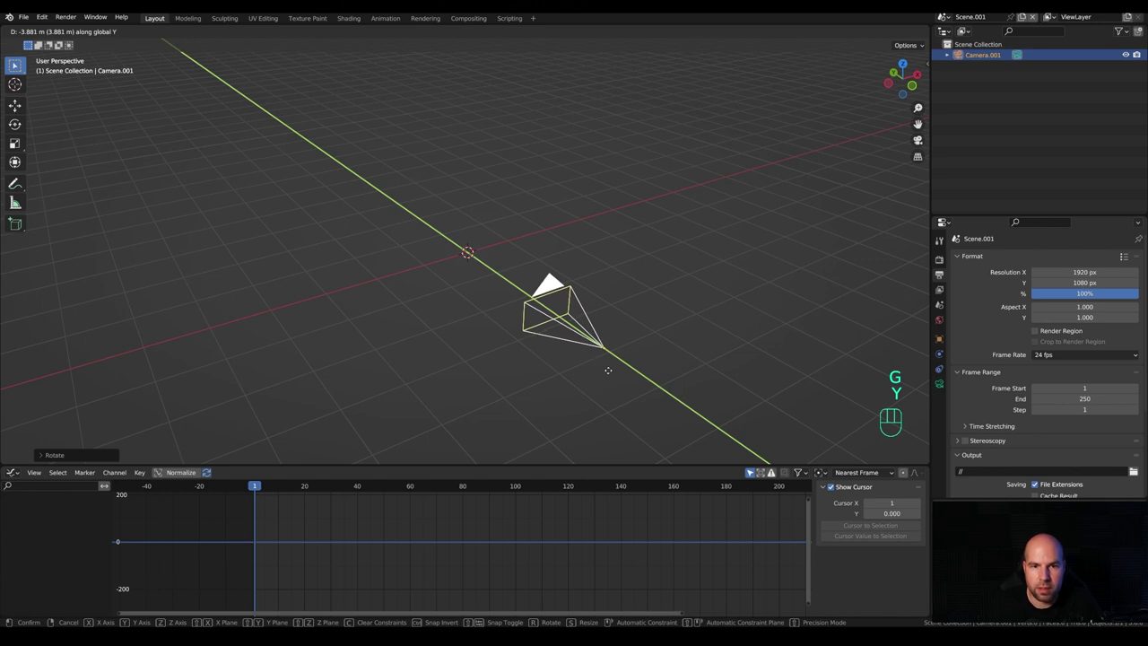
{"action": "left_click", "coordinate": [599, 362]}
Add a cube at the origin and scale its mesh down in Edit Mode to about 0.04.
{"action": "middle_click_drag", "start_coordinate": [599, 362], "coordinate": [492, 264]}
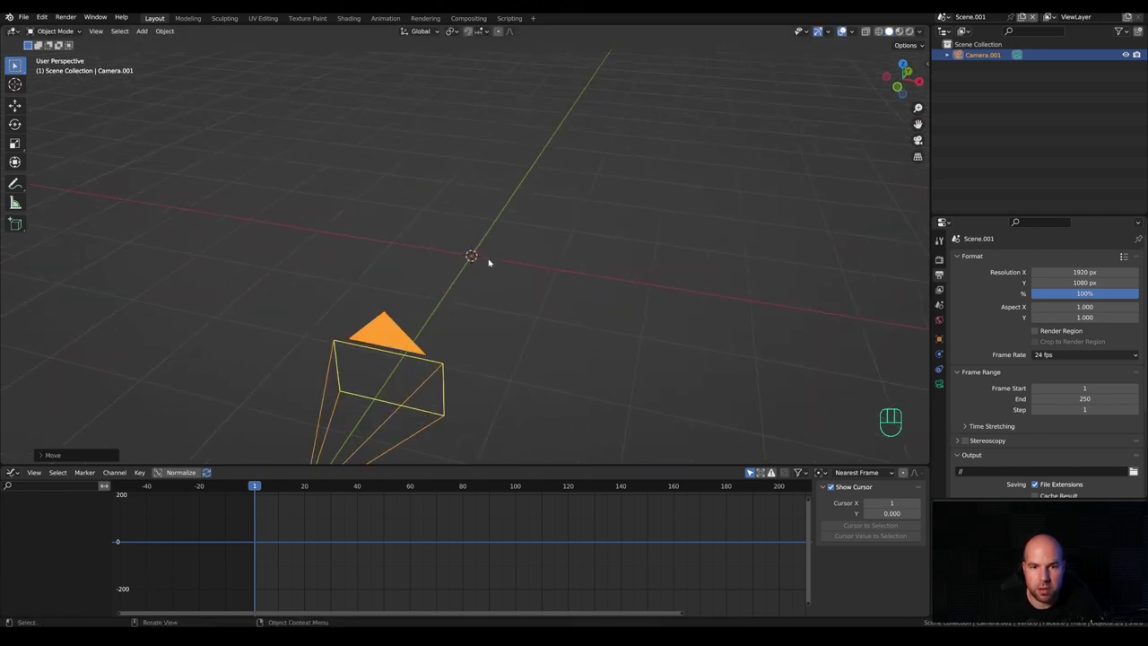
{"action": "key", "text": "shift+a"}
{"action": "mouse_move", "coordinate": [490, 261]}
{"action": "mouse_move", "coordinate": [457, 99]}
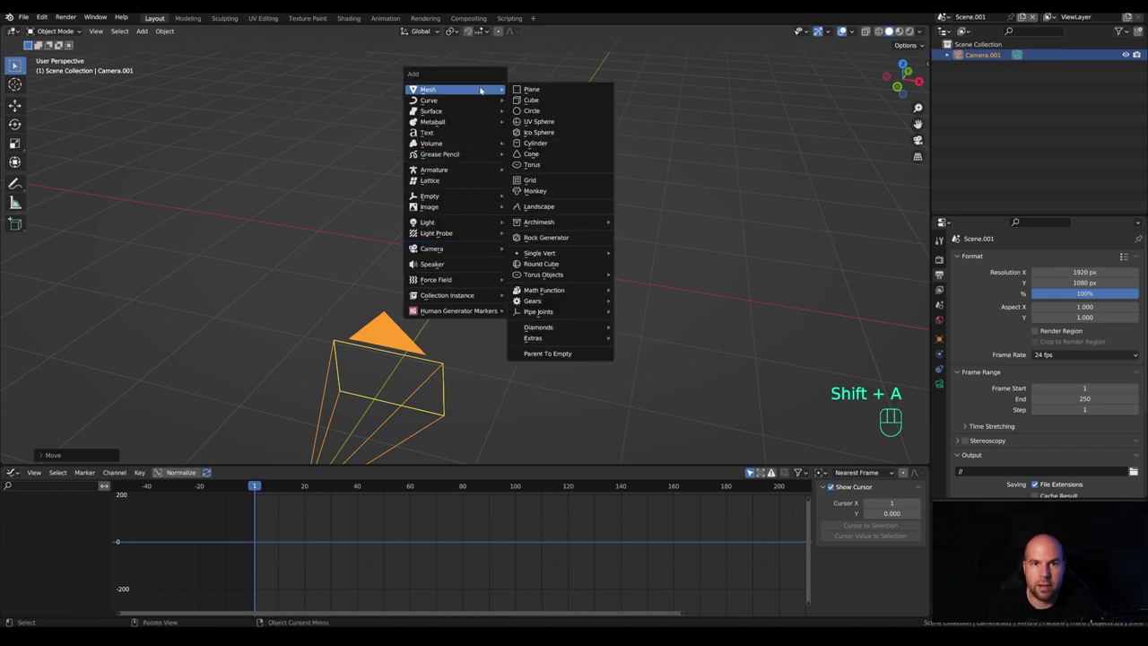
{"action": "left_click", "coordinate": [538, 103]}
{"action": "key", "text": "Tab"}
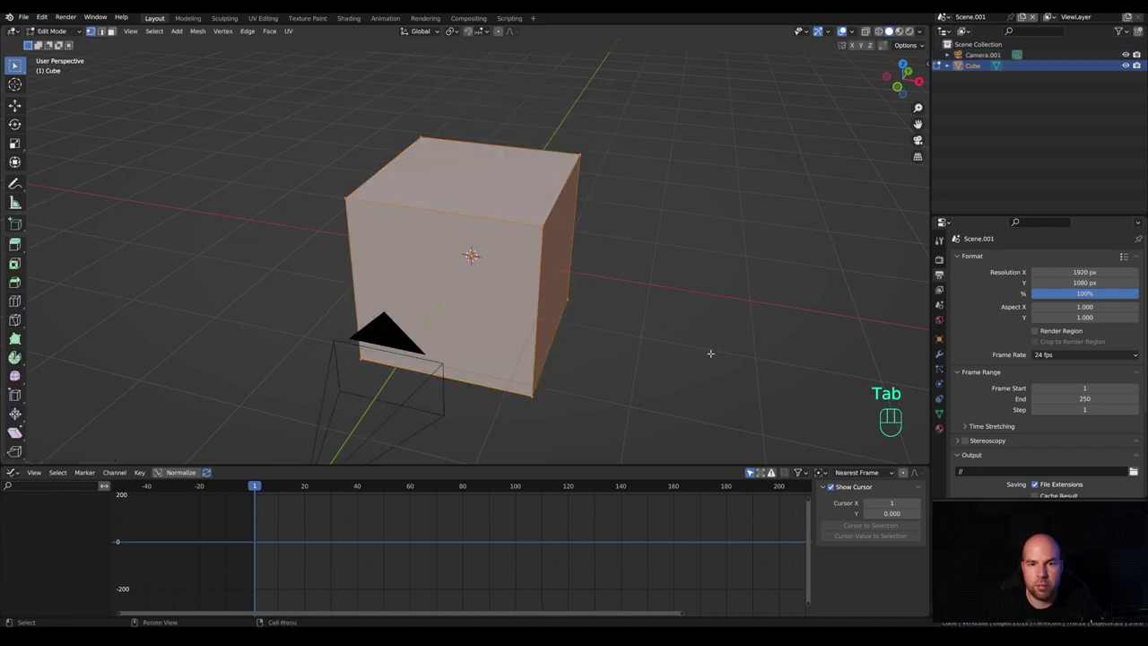
{"action": "key", "text": "s"}
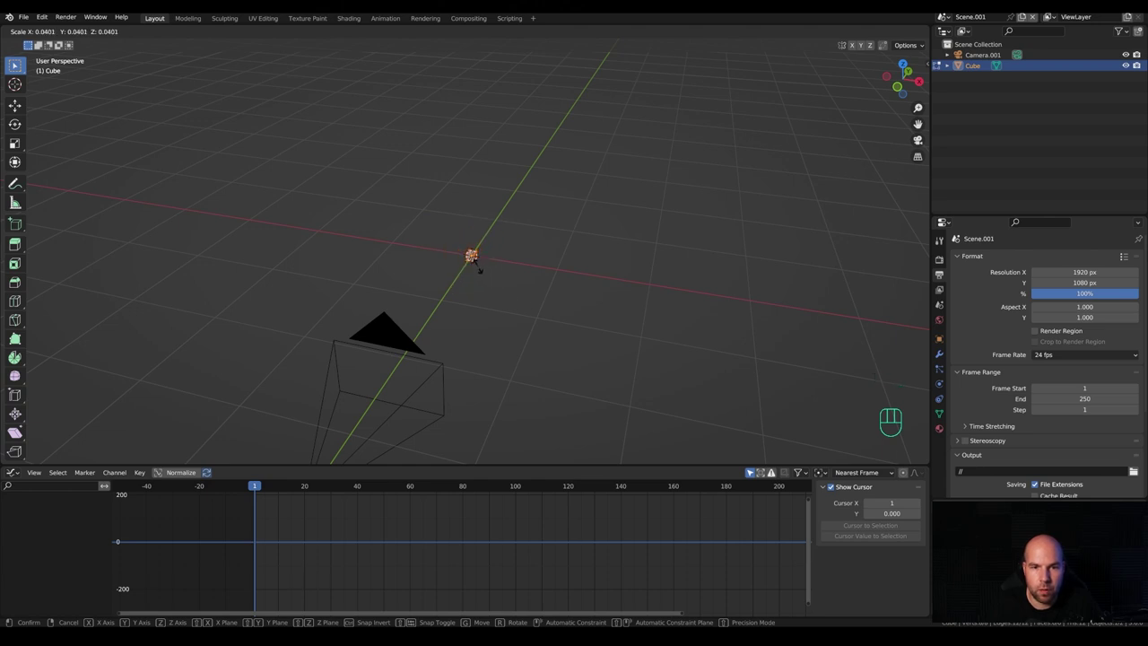
{"action": "left_click", "coordinate": [479, 268]}
Look through the camera and give the cube a Bevel modifier with 2 segments and an amount of 0.016 m.
{"action": "key", "text": "KP_0"}
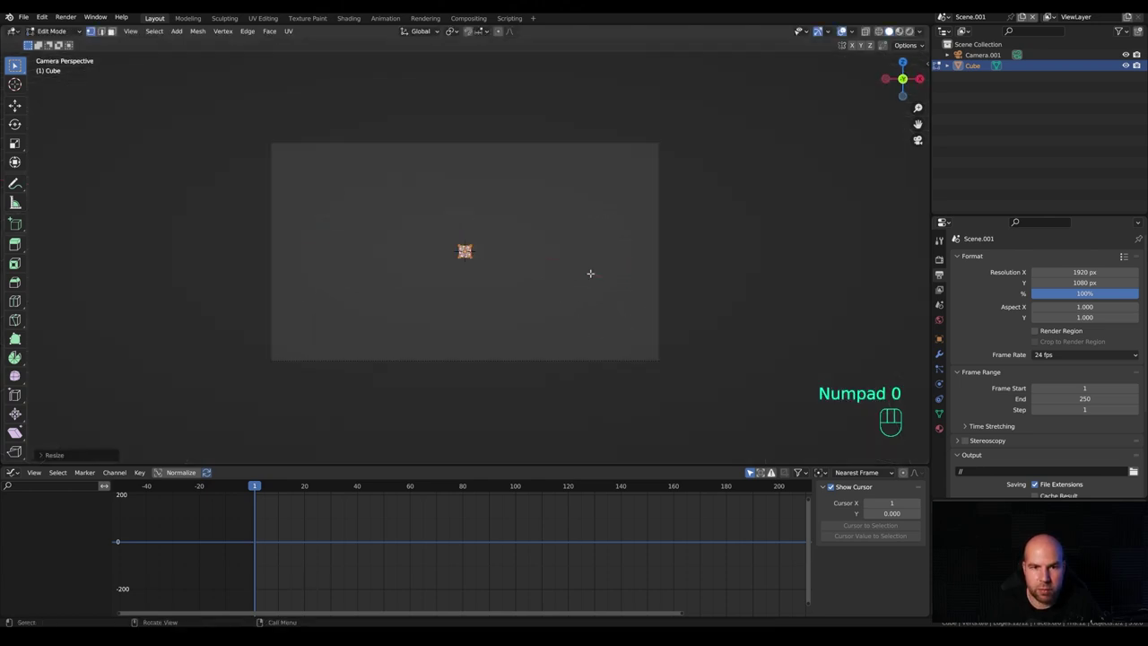
{"action": "scroll", "coordinate": [556, 268], "scroll_direction": "up", "scroll_amount": 4}
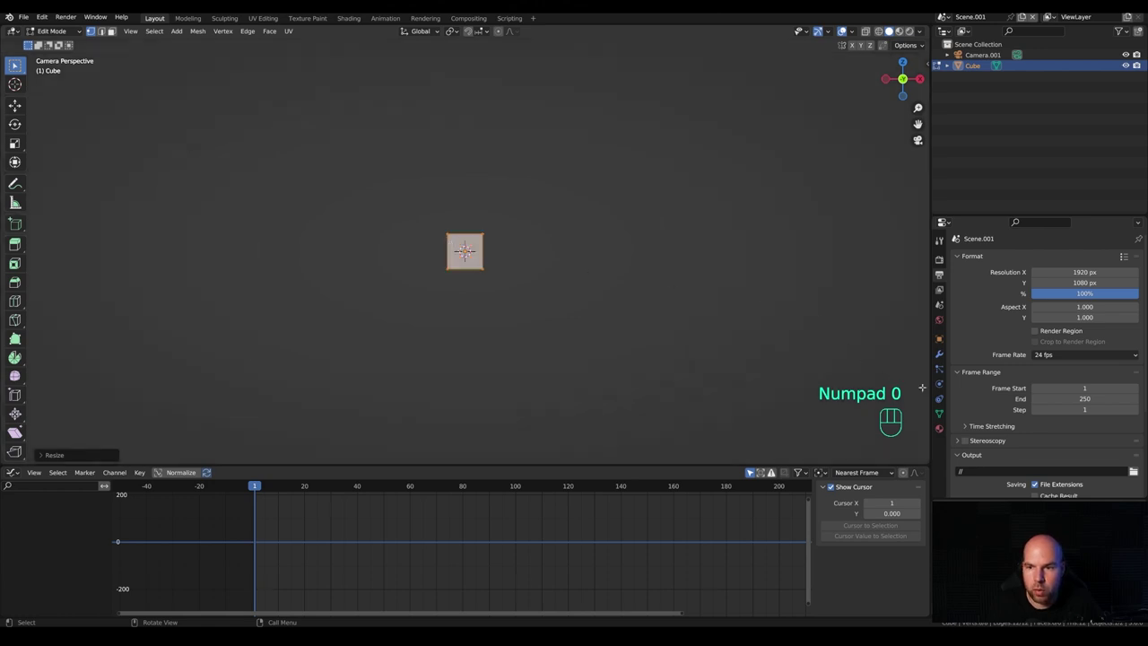
{"action": "left_click", "coordinate": [939, 353]}
{"action": "left_click", "coordinate": [951, 259]}
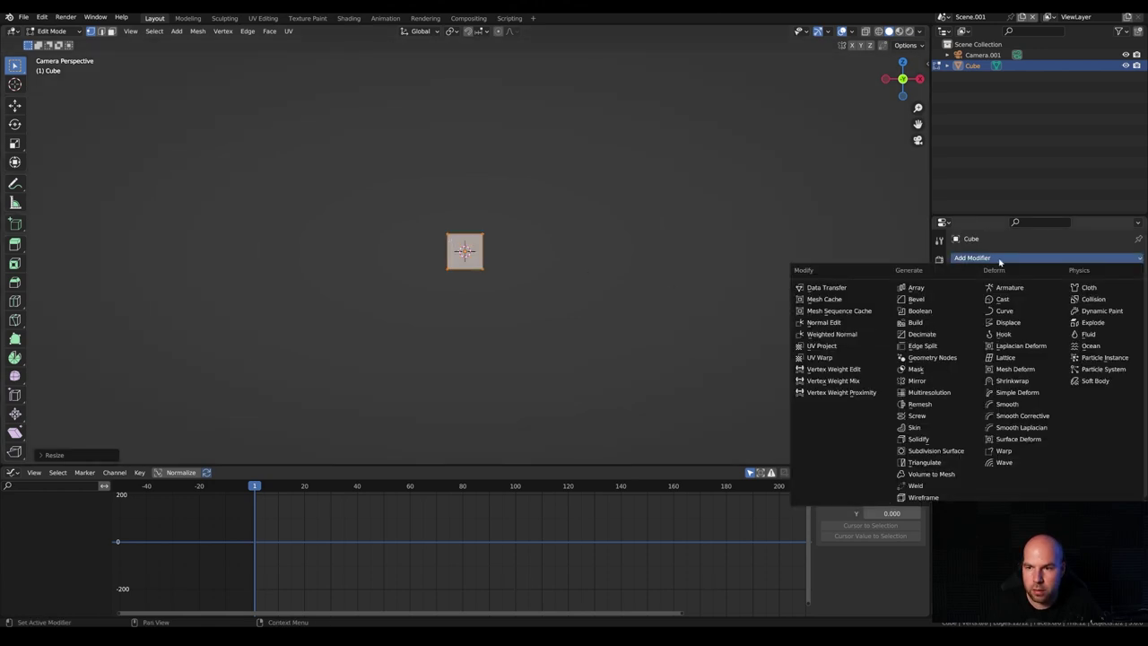
{"action": "left_click", "coordinate": [938, 299]}
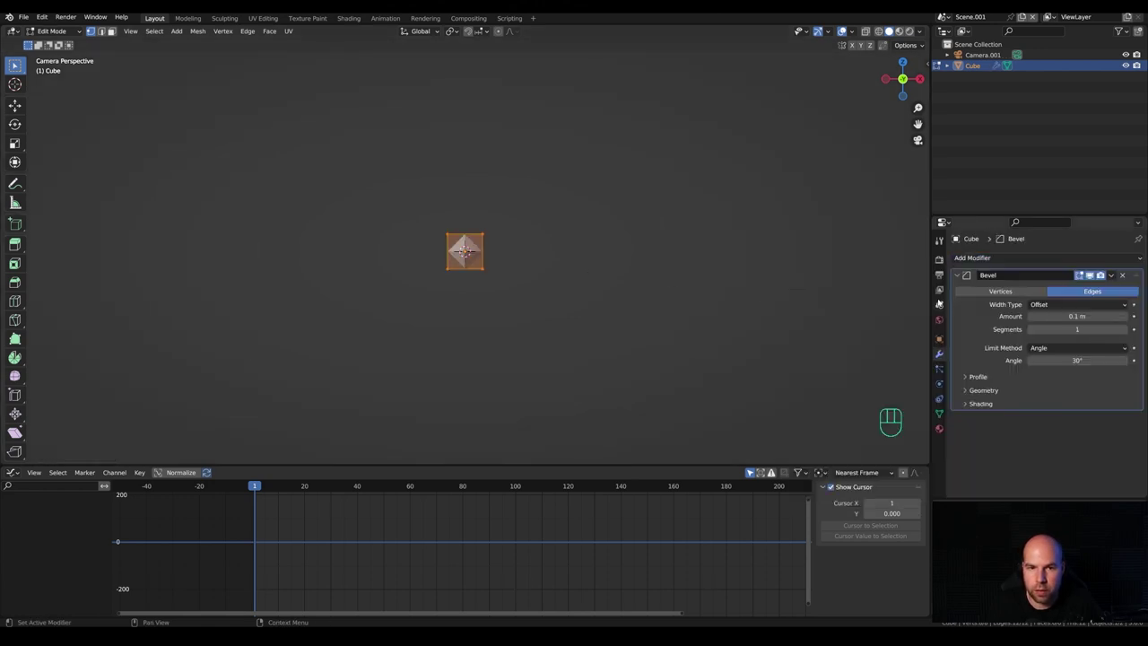
{"action": "left_click", "coordinate": [1123, 329]}
{"action": "left_click_drag", "start_coordinate": [1076, 316], "coordinate": [1046, 315], "text": "shift"}
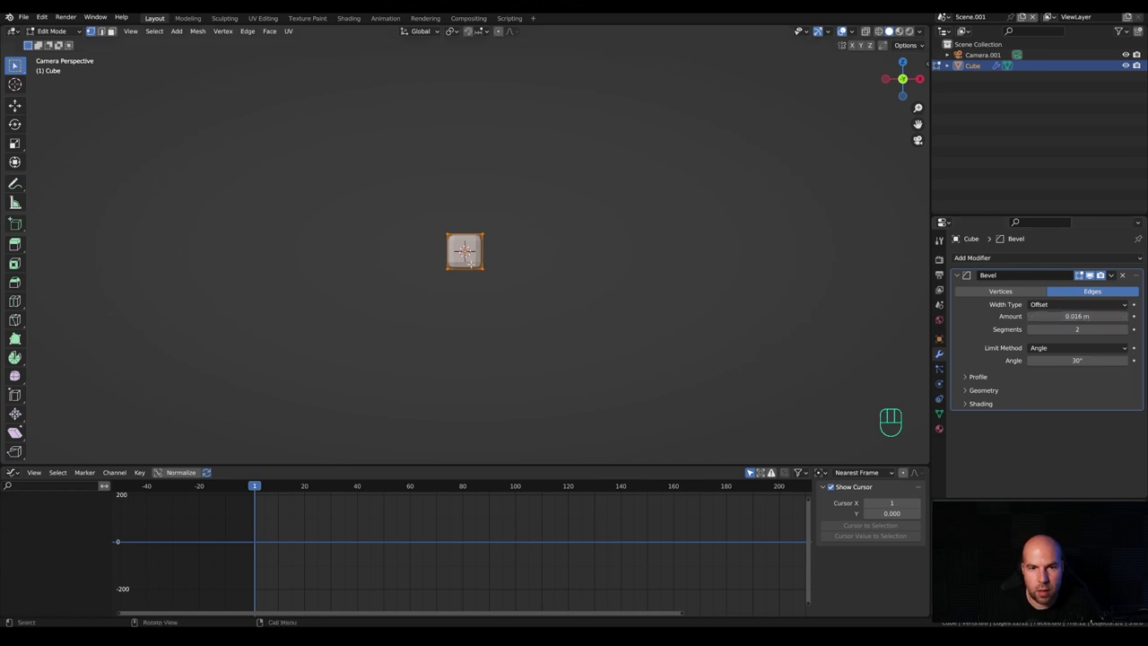
Return the cube to Object Mode, add a level 1 Subdivision modifier and shade it smooth.
{"action": "key", "text": "Tab"}
{"action": "key", "text": "ctrl+1"}
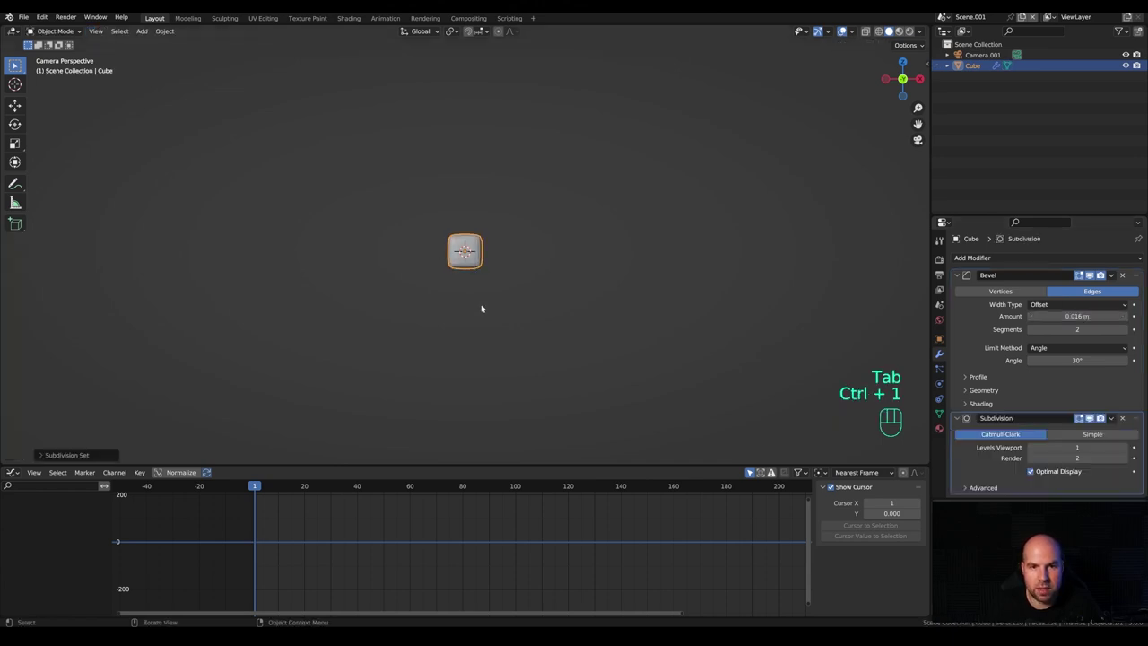
{"action": "right_click", "coordinate": [474, 260]}
{"action": "left_click", "coordinate": [466, 259]}
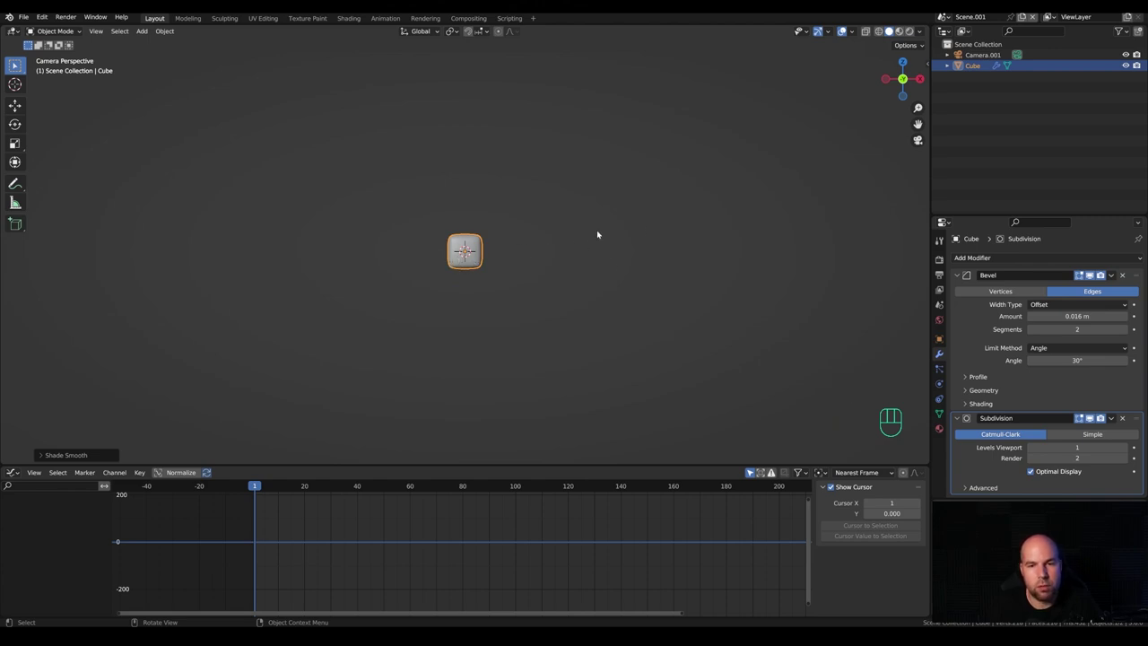
Collapse the Bevel and Subdivision settings and add an Array modifier to the cube with a count of 8.
{"action": "left_click", "coordinate": [957, 274]}
{"action": "left_click", "coordinate": [958, 288]}
{"action": "left_click", "coordinate": [970, 258]}
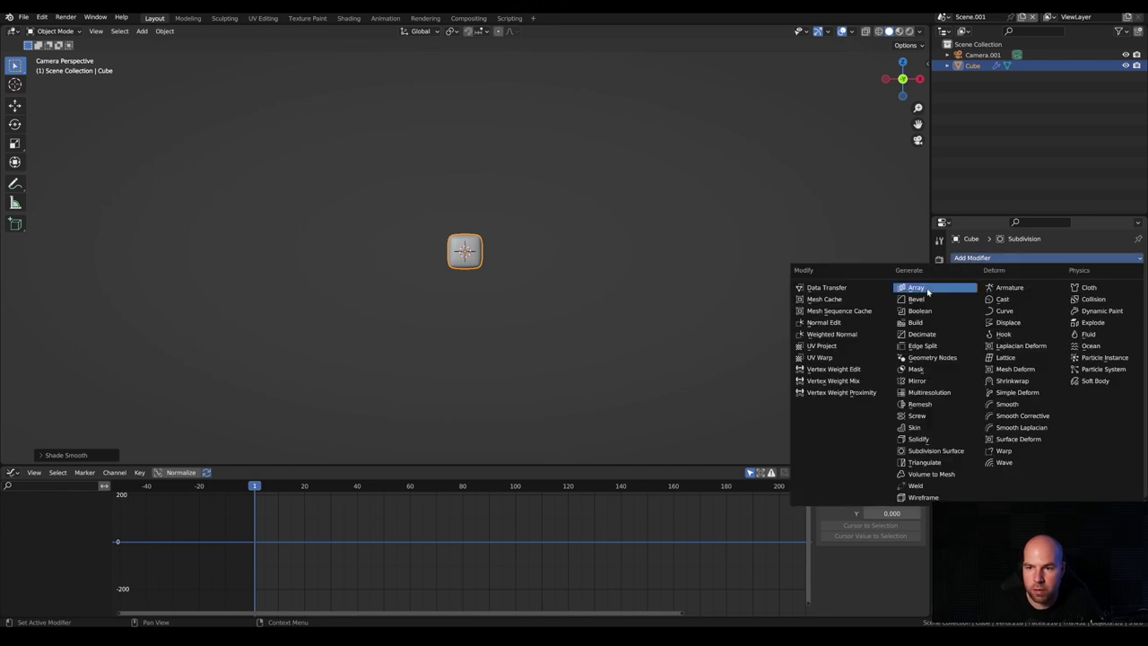
{"action": "left_click", "coordinate": [916, 287]}
{"action": "left_click", "coordinate": [958, 289]}
{"action": "left_click", "coordinate": [958, 289]}
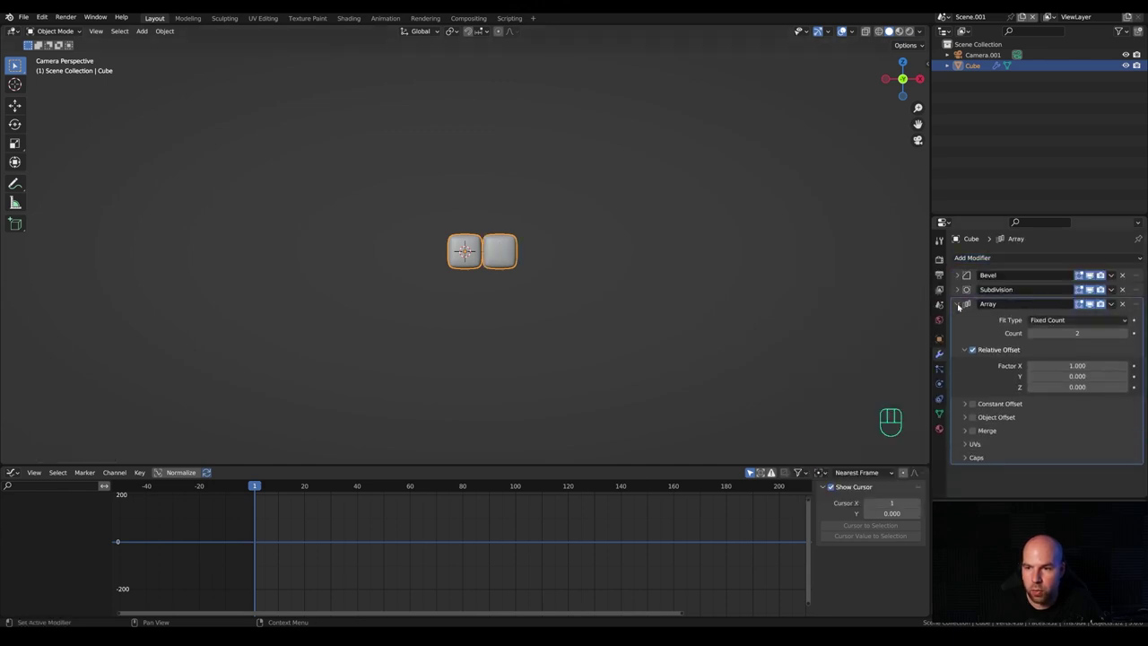
{"action": "left_click", "coordinate": [1127, 333]}
{"action": "left_click", "coordinate": [1127, 333]}
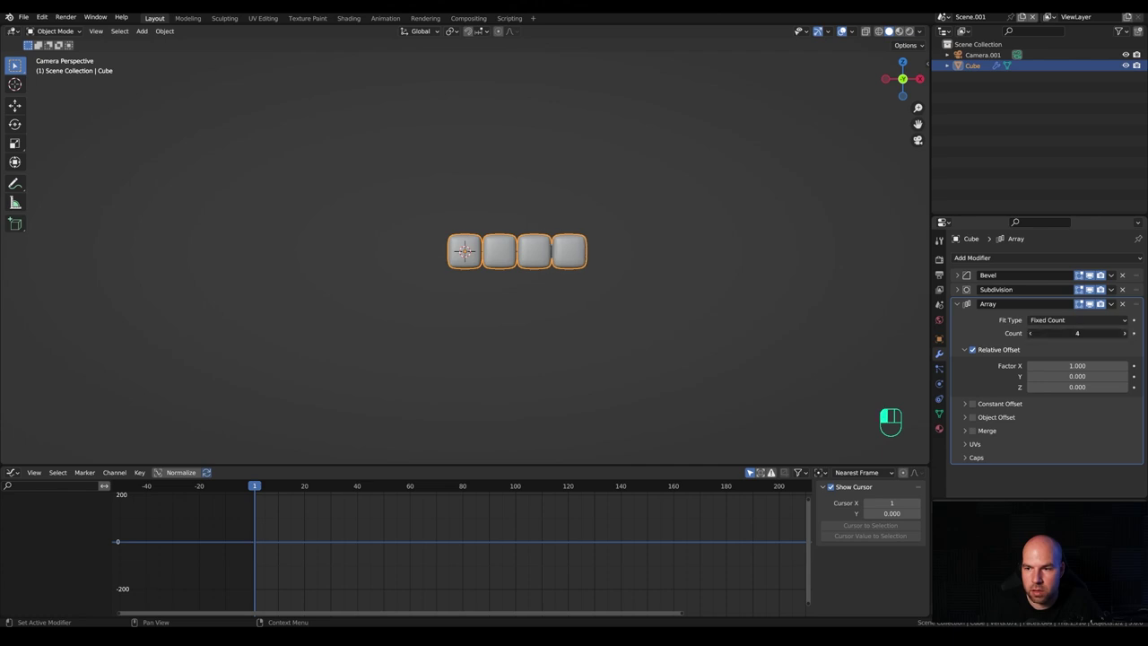
{"action": "left_click", "coordinate": [1127, 333]}
{"action": "left_click", "coordinate": [1127, 333]}
{"action": "left_click", "coordinate": [1128, 333]}
{"action": "left_click", "coordinate": [1128, 333]}
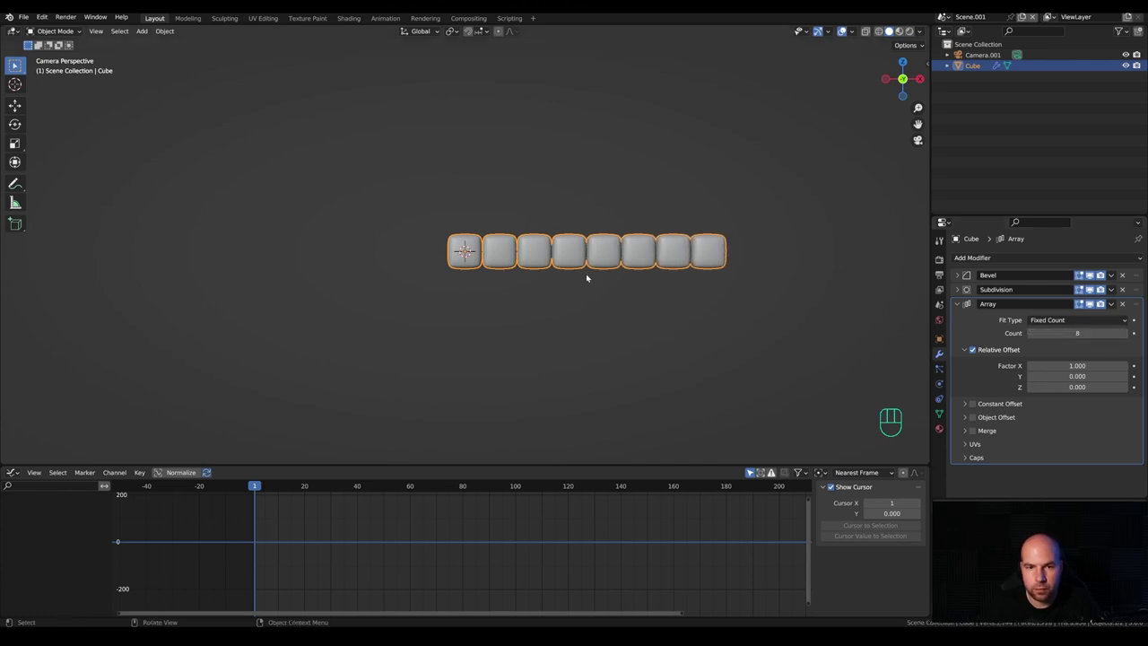
Move the row of cubes along the X axis until it is centred in the camera view.
{"action": "key", "text": "g"}
{"action": "key", "text": "x"}
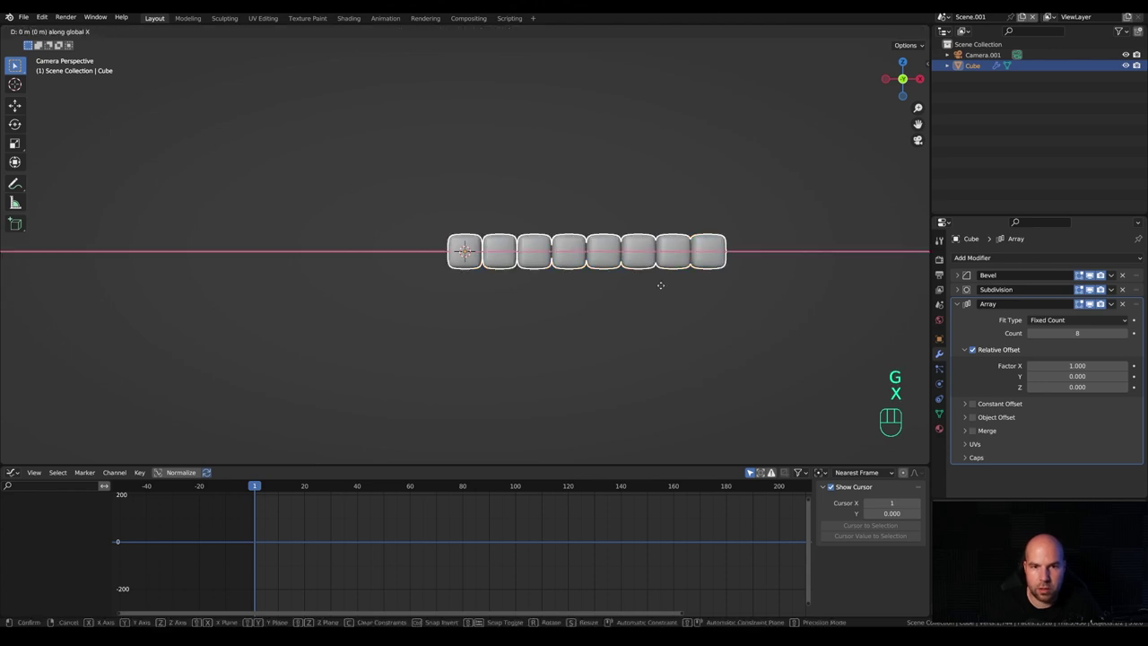
{"action": "left_click", "coordinate": [539, 281]}
{"action": "scroll", "coordinate": [516, 296], "scroll_direction": "down", "scroll_amount": 4}
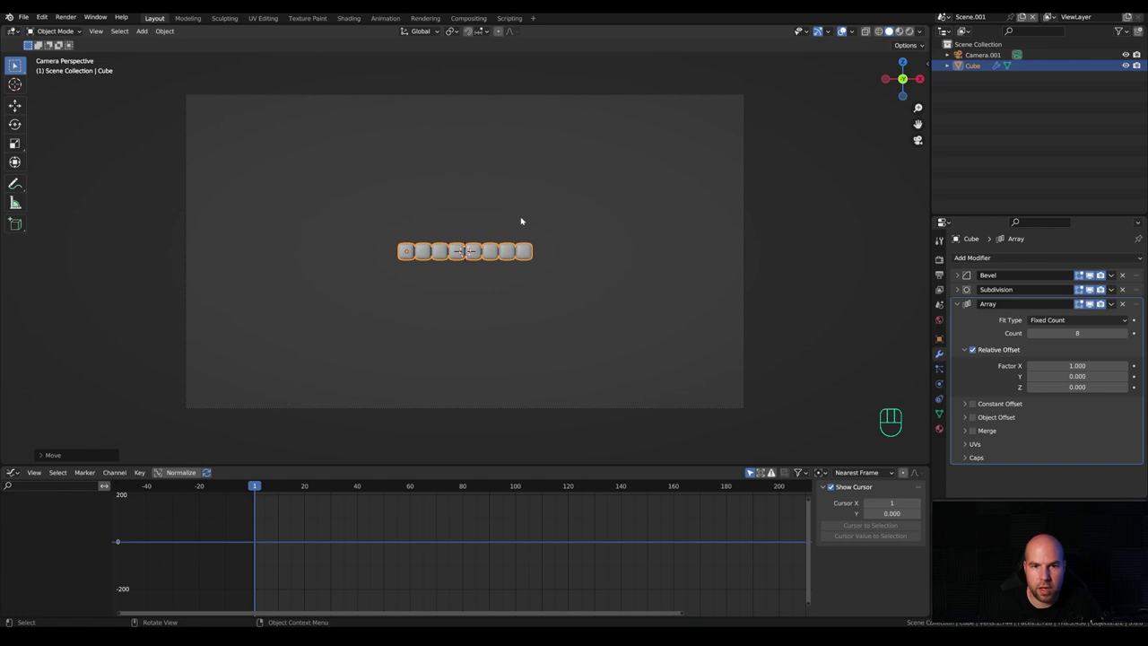
Scale the row of cubes up to just under twice its size and recentre it by moving about -0.22 m along X.
{"action": "key", "text": "g"}
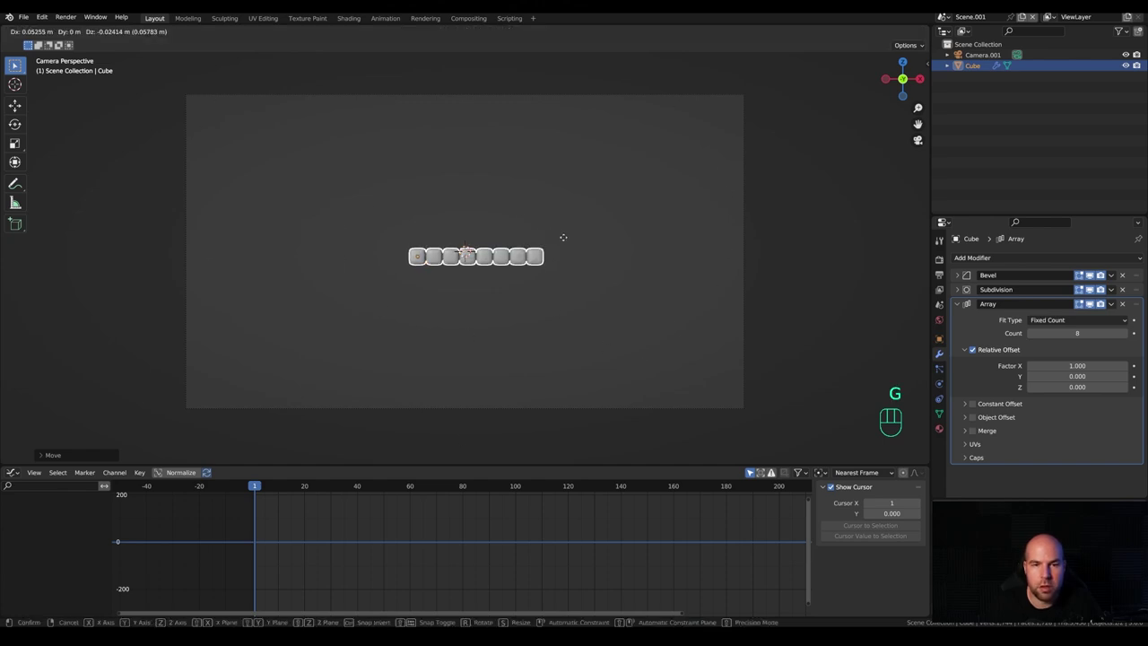
{"action": "key", "text": "Escape"}
{"action": "key", "text": "s"}
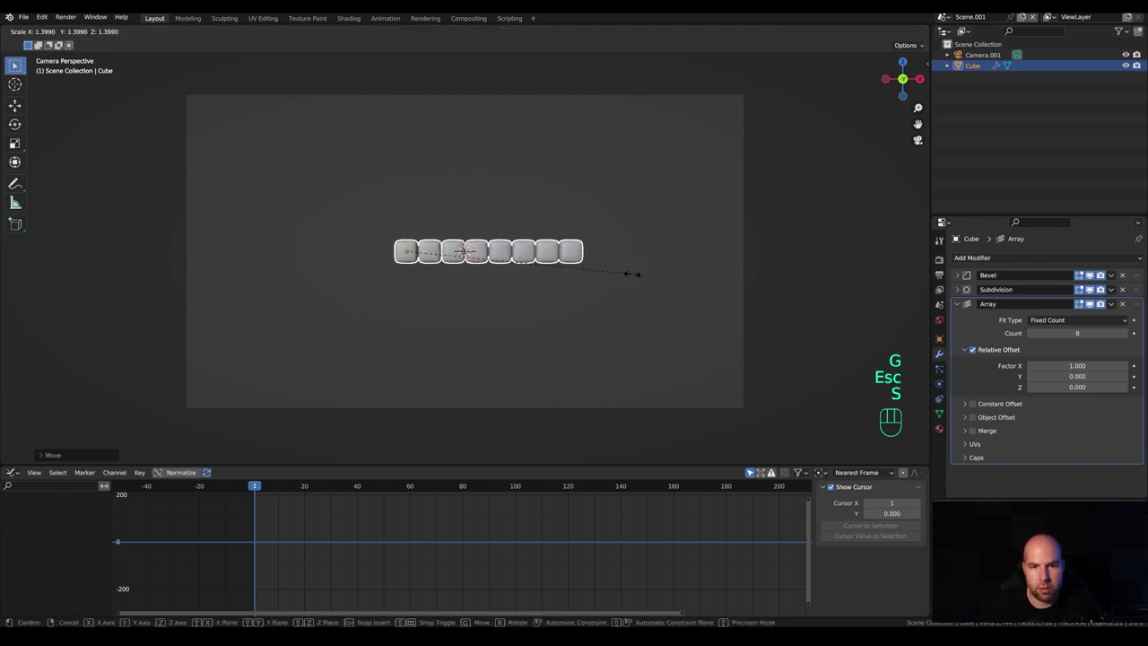
{"action": "left_click", "coordinate": [682, 283]}
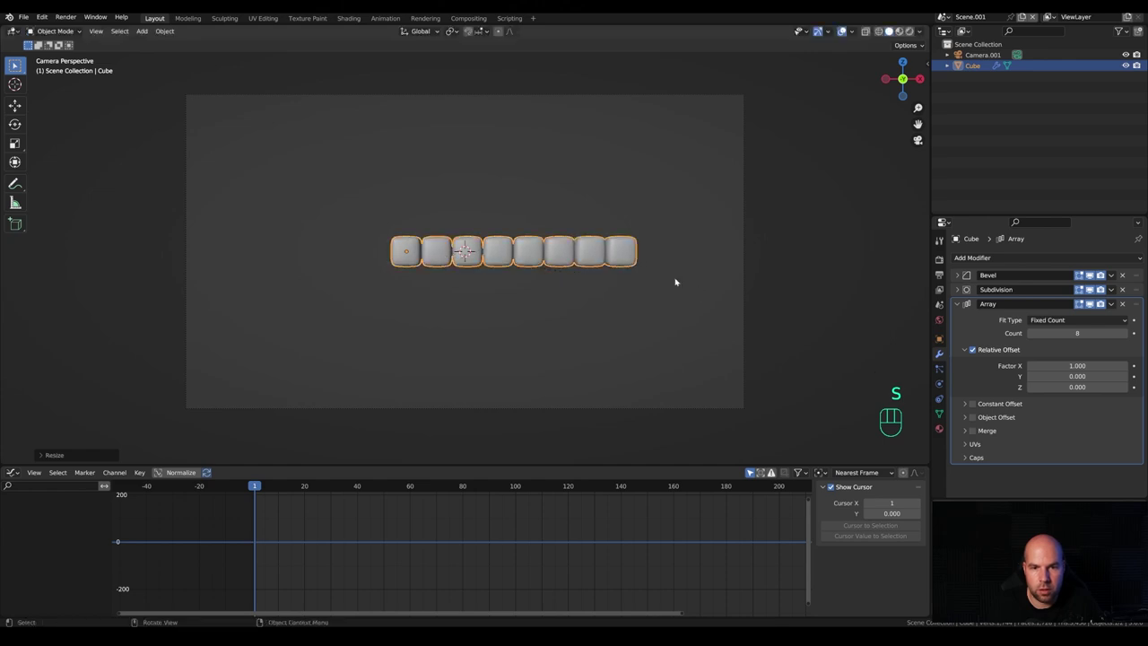
{"action": "key", "text": "g"}
{"action": "key", "text": "x"}
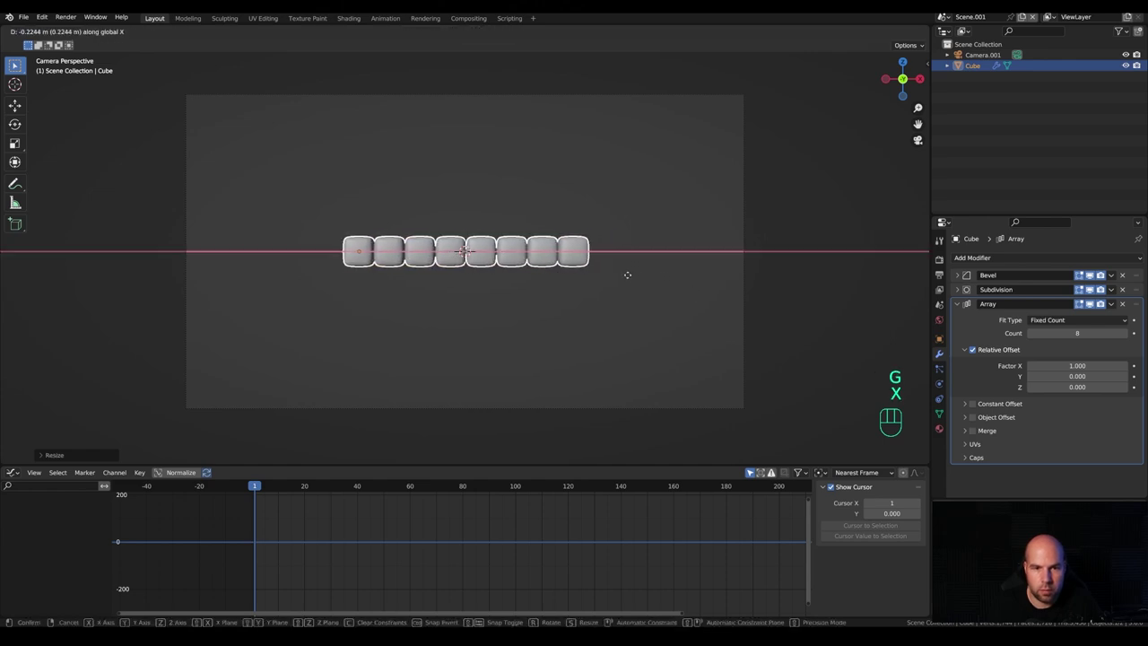
{"action": "left_click", "coordinate": [627, 274]}
Lower the row of cubes along the Z axis by about 0.35 m, into the lower part of the camera frame.
{"action": "key", "text": "g"}
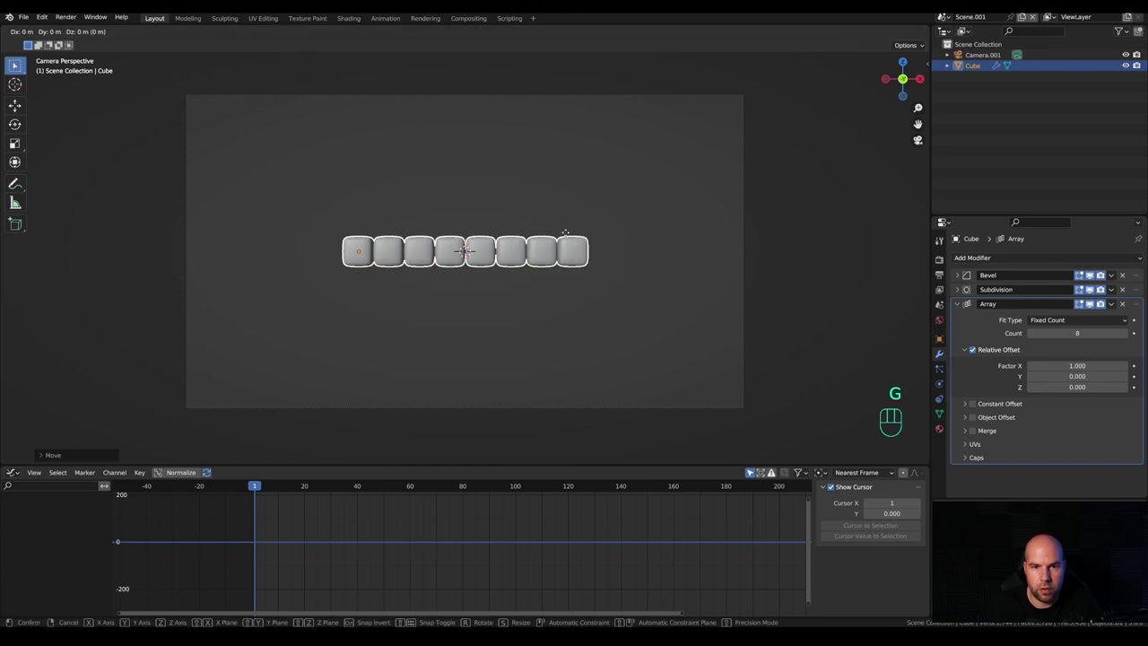
{"action": "key", "text": "z"}
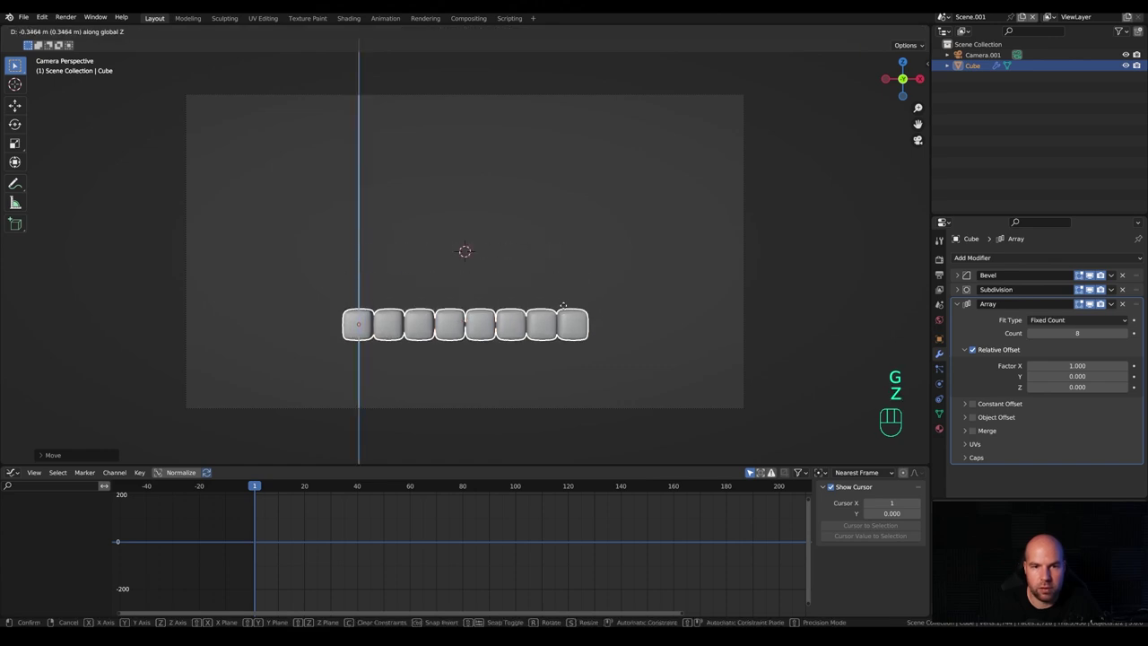
{"action": "left_click", "coordinate": [468, 228]}
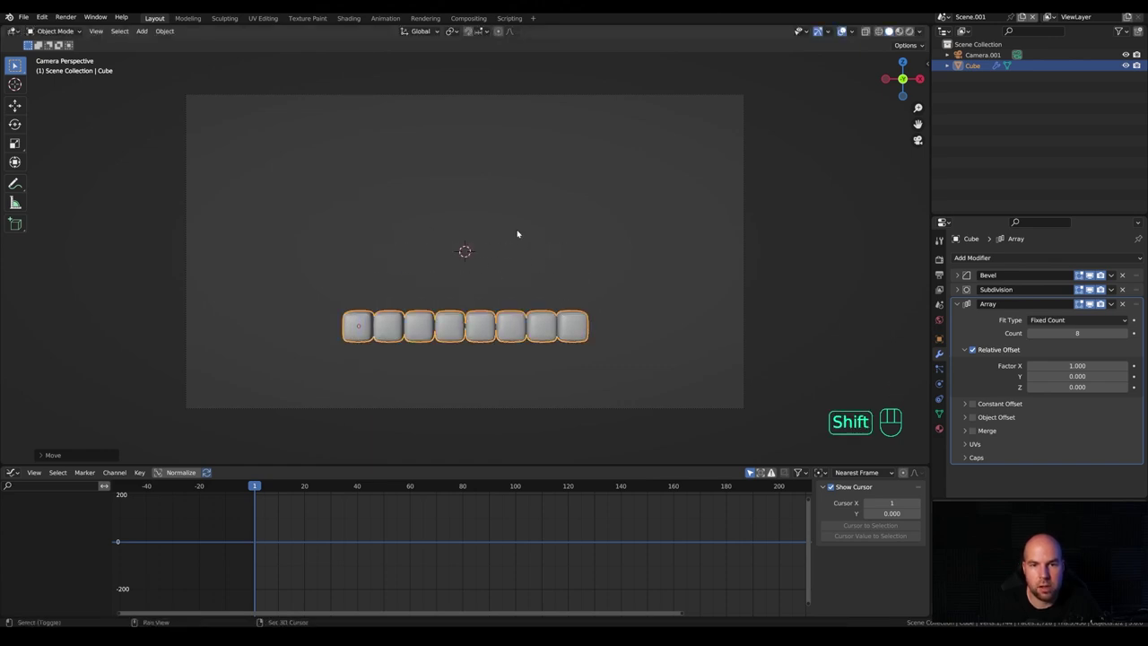
Add a mesh circle at the origin and scale its vertices down in Edit Mode to about a quarter size.
{"action": "key", "text": "shift+a"}
{"action": "mouse_move", "coordinate": [517, 233]}
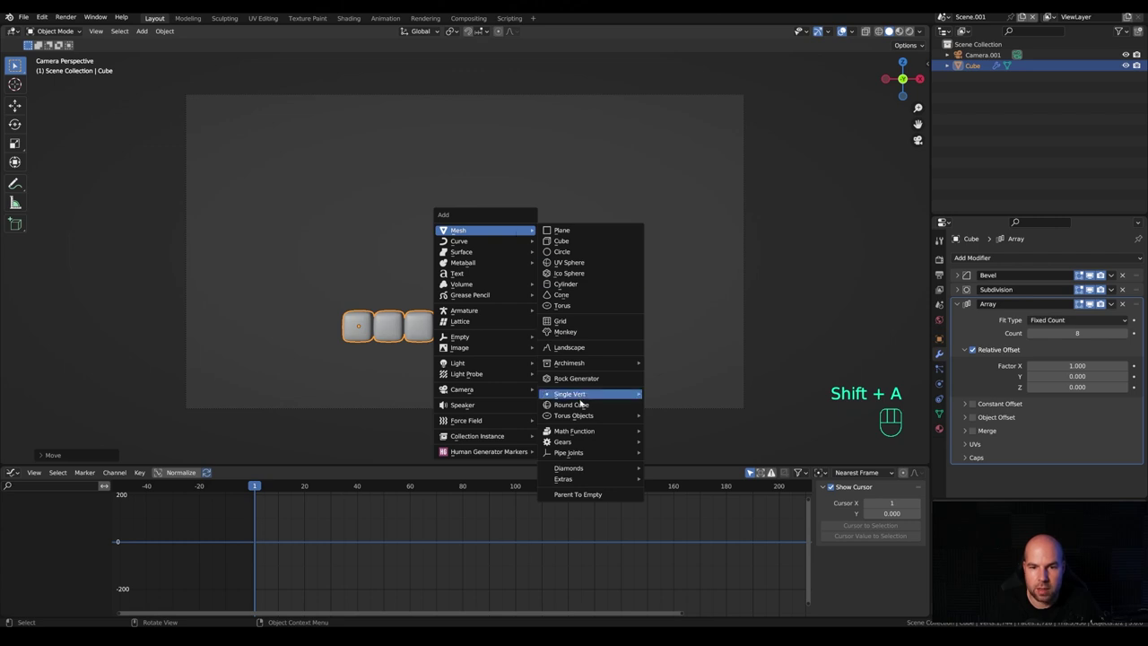
{"action": "left_click", "coordinate": [582, 255]}
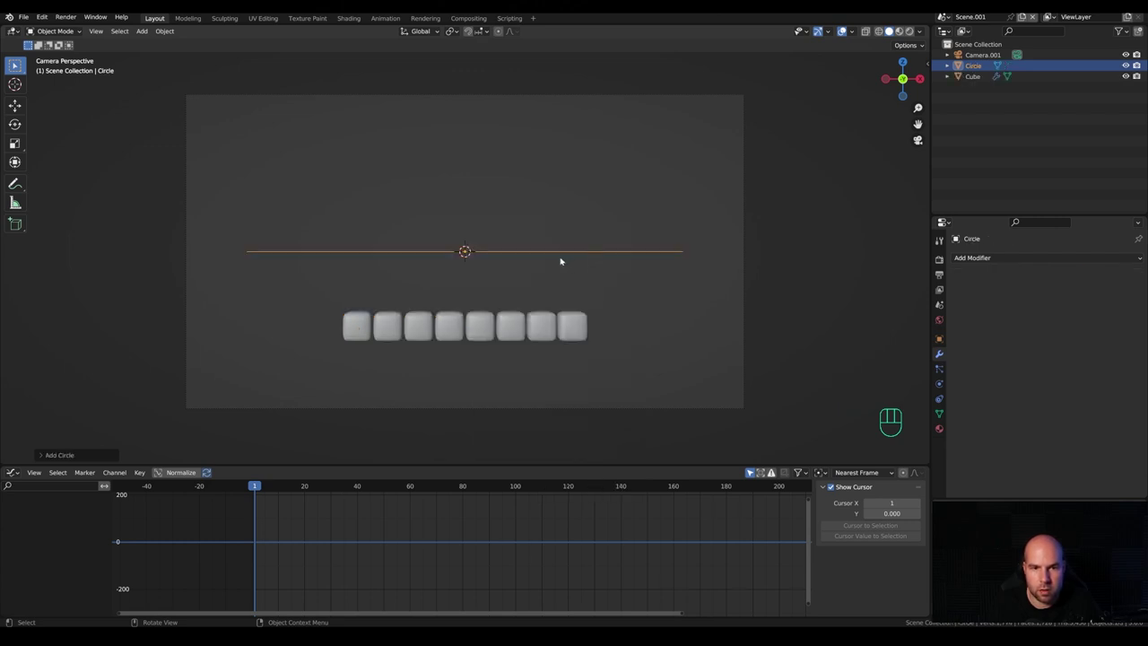
{"action": "key", "text": "Tab"}
{"action": "key", "text": "s"}
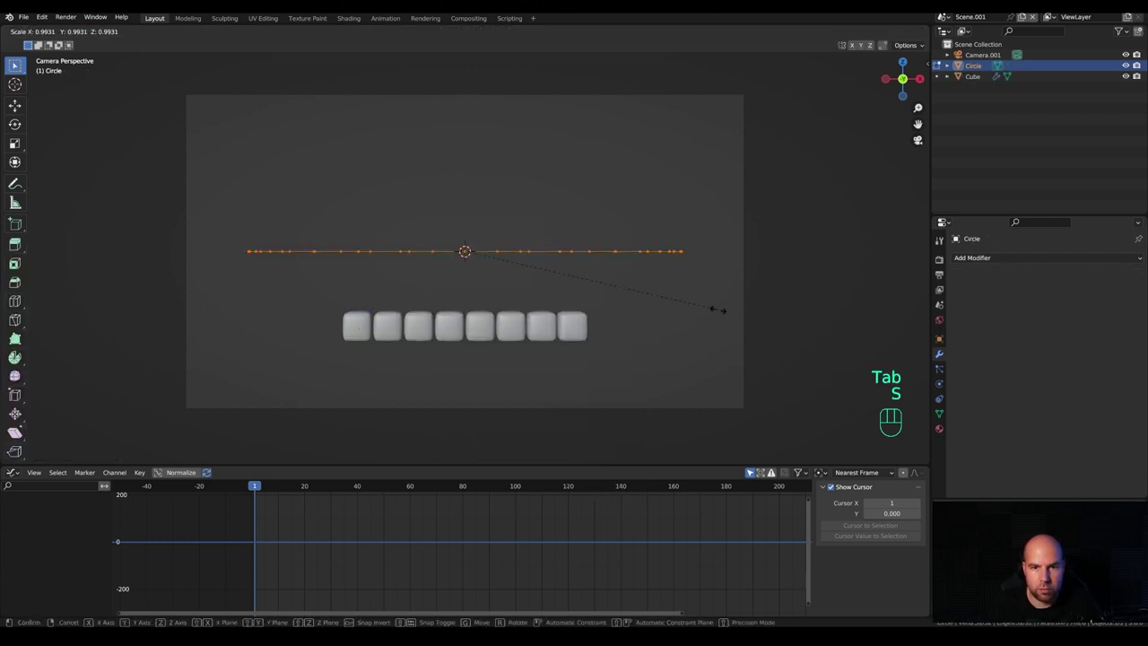
{"action": "left_click", "coordinate": [521, 254]}
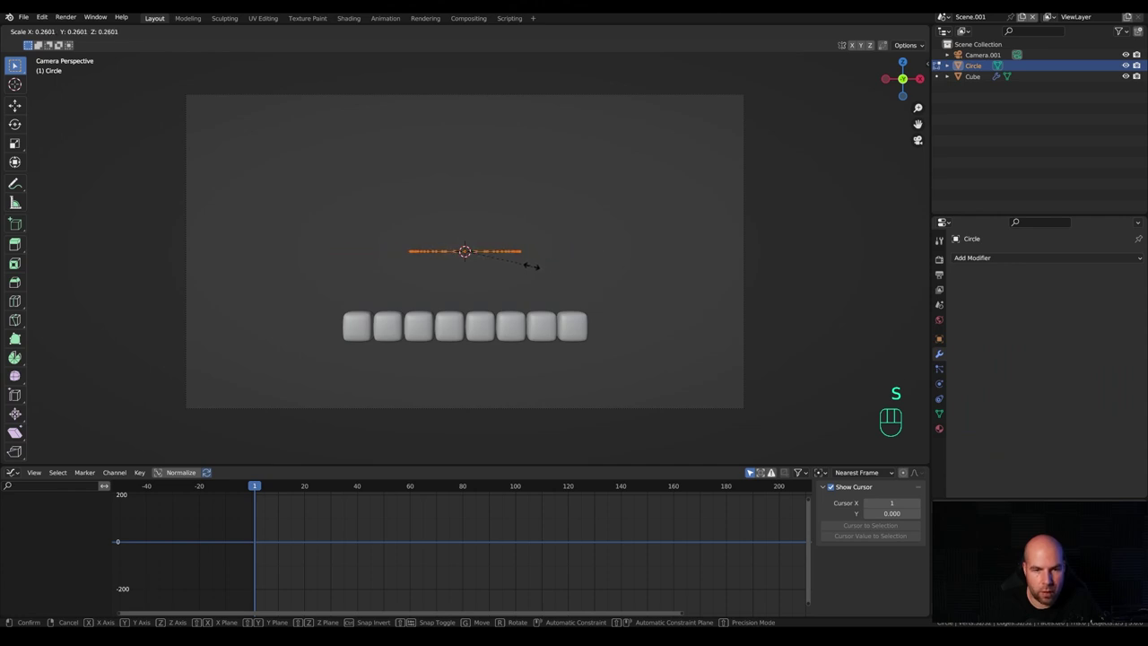
Rotate the circle mesh 90° about the X axis and scale it down to about 0.41 m across.
{"action": "key", "text": "r"}
{"action": "key", "text": "x"}
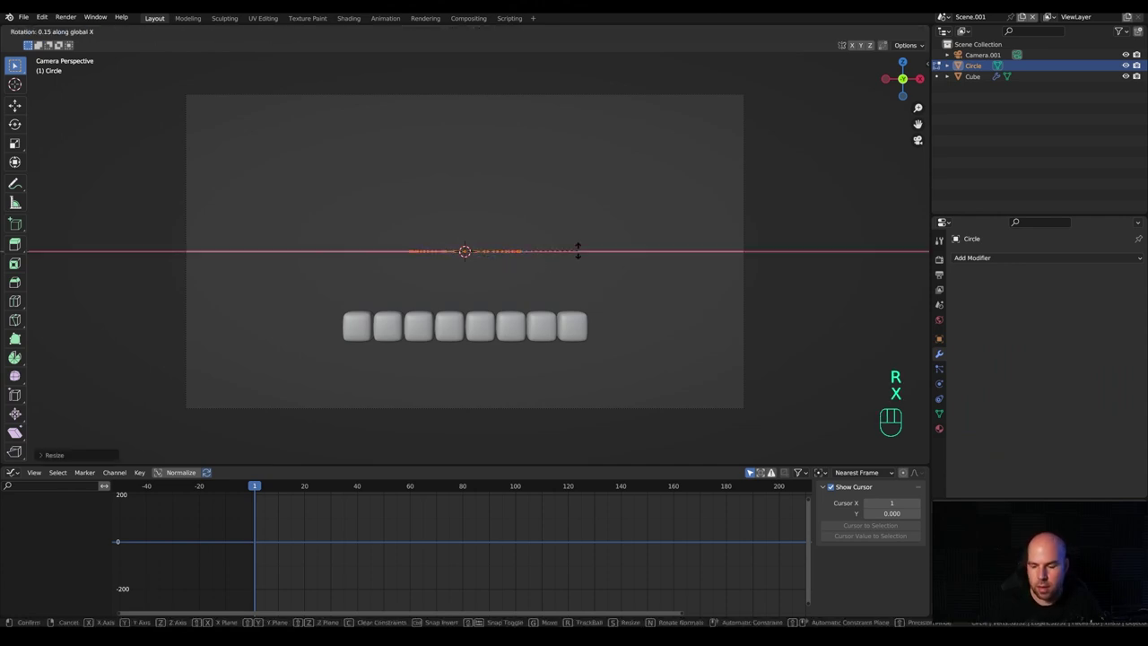
{"action": "key", "text": "KP_9"}
{"action": "key", "text": "KP_0"}
{"action": "key", "text": "KP_Enter"}
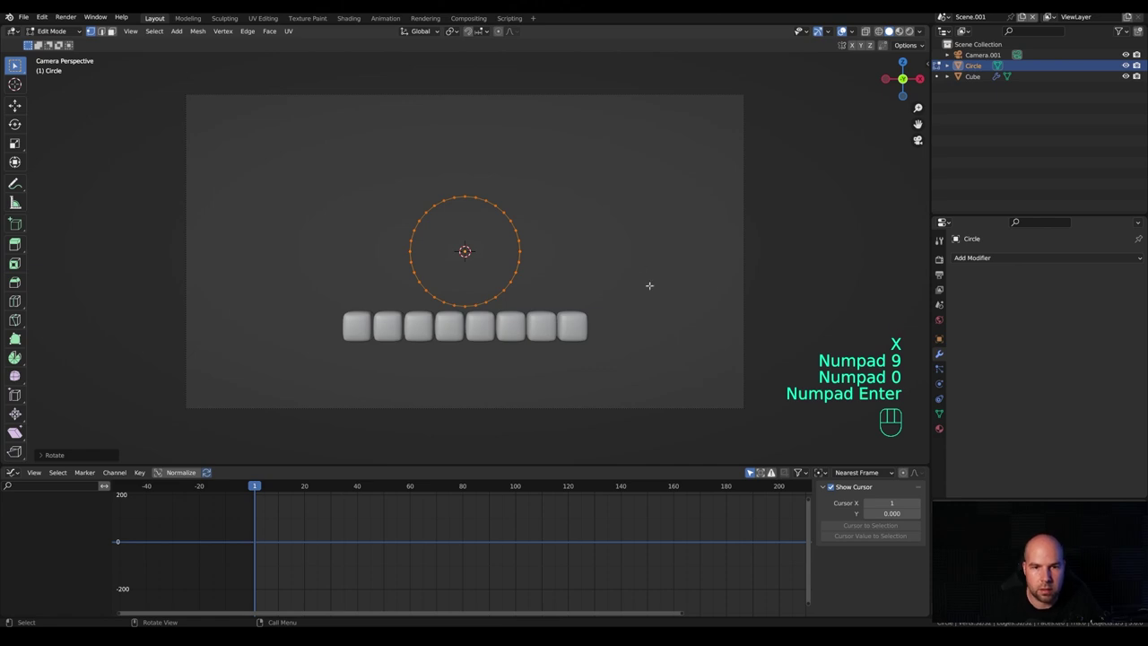
{"action": "key", "text": "s"}
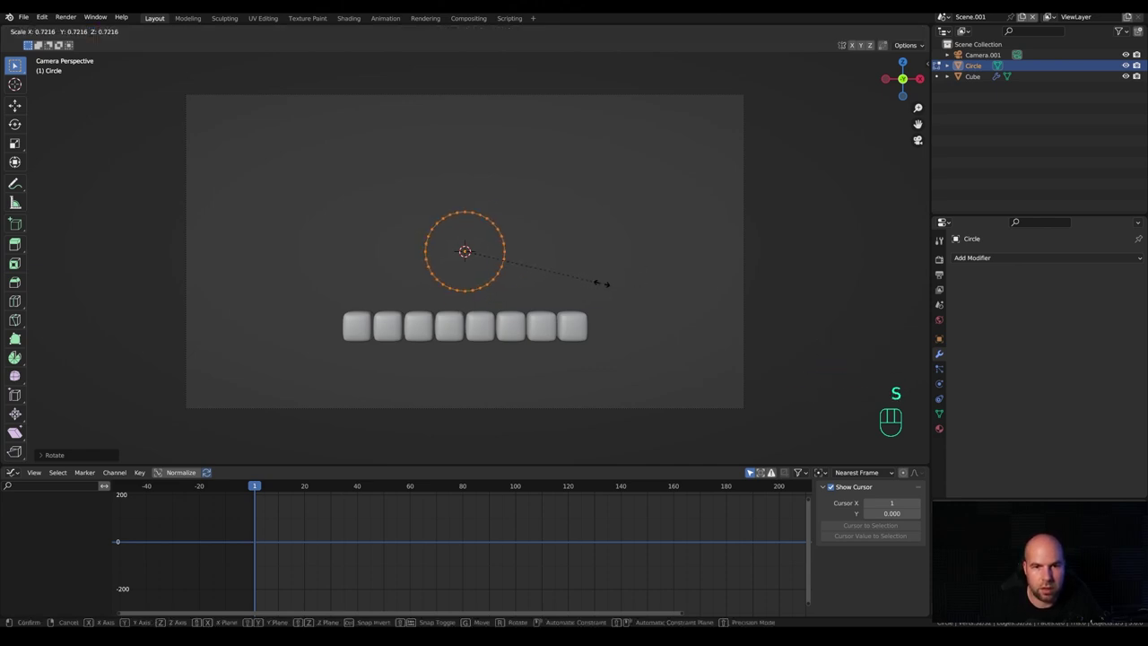
{"action": "left_click", "coordinate": [613, 285]}
Fill the circle with a face and extrude it about 0.043 m towards the front into a solid disc.
{"action": "key", "text": "f"}
{"action": "middle_click_drag", "start_coordinate": [489, 248], "coordinate": [579, 282]}
{"action": "scroll", "coordinate": [539, 280], "scroll_direction": "up", "scroll_amount": 3}
{"action": "key", "text": "e"}
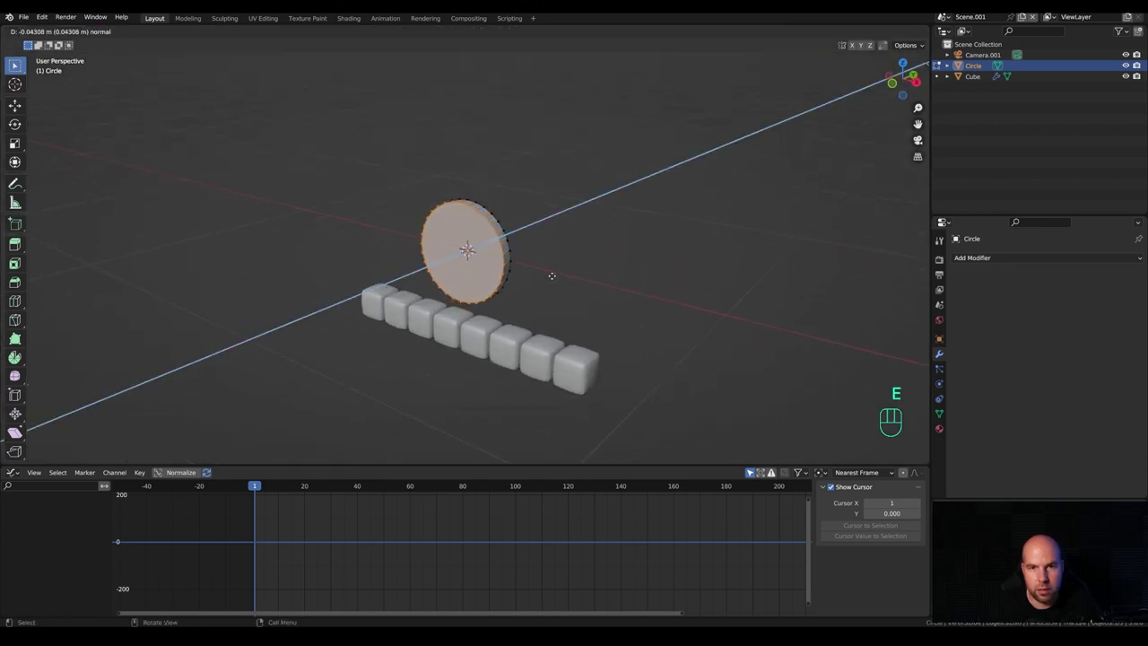
{"action": "left_click", "coordinate": [551, 275]}
{"action": "key", "text": "Tab"}
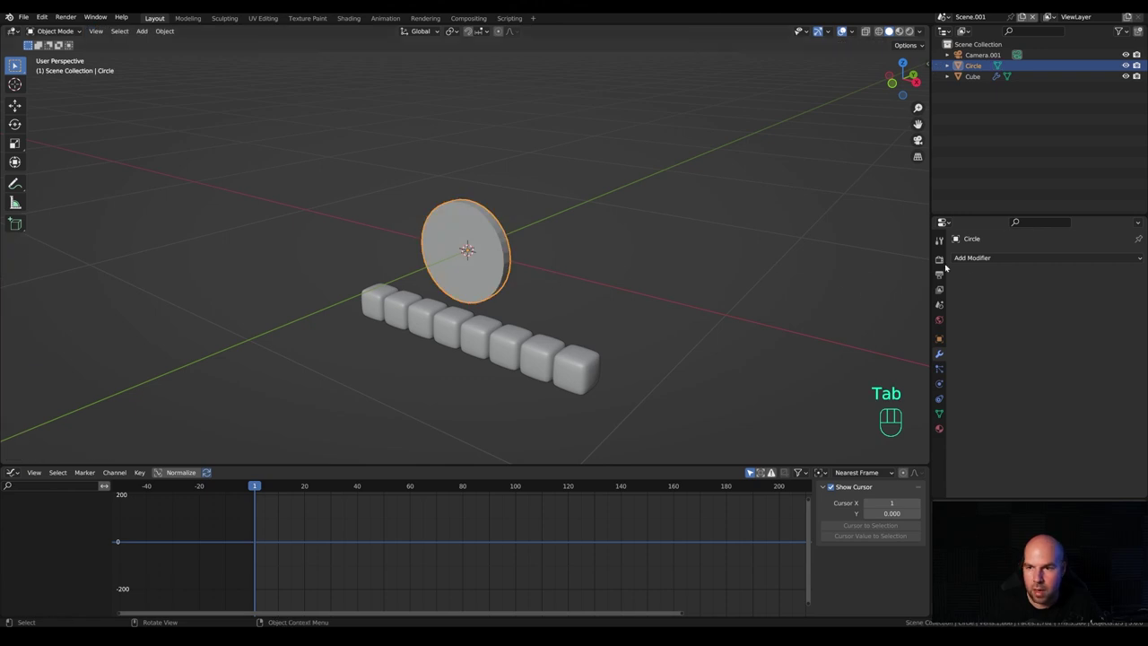
Add a Bevel modifier to the disc with an amount of 0.008 m and 2 segments.
{"action": "left_click", "coordinate": [973, 258]}
{"action": "left_click", "coordinate": [926, 301]}
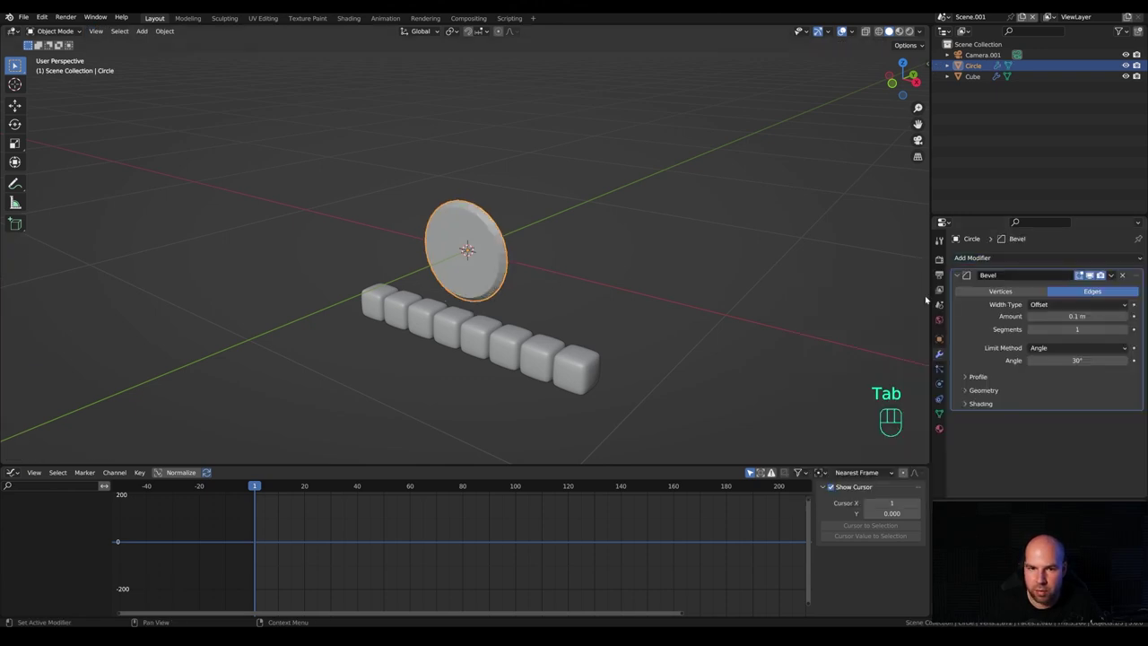
{"action": "left_click_drag", "start_coordinate": [1076, 316], "coordinate": [1036, 316], "text": "shift"}
{"action": "left_click", "coordinate": [1126, 329]}
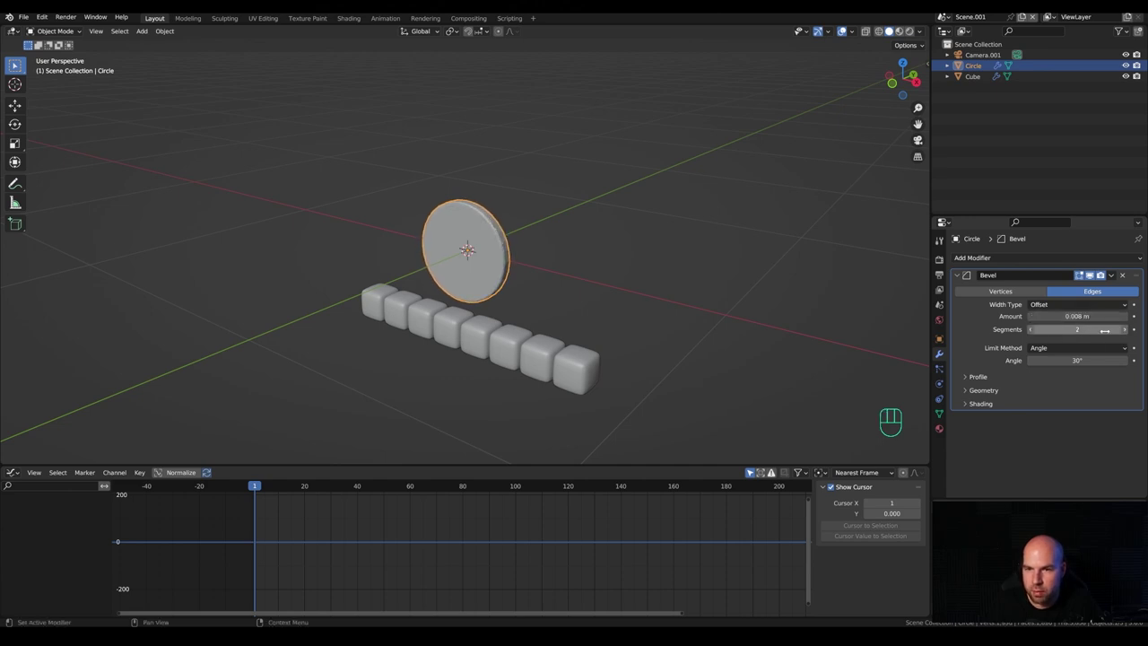
Add a level 1 Subdivision modifier to the disc and shade it smooth.
{"action": "key", "text": "ctrl+1"}
{"action": "right_click", "coordinate": [499, 255]}
{"action": "left_click", "coordinate": [498, 253]}
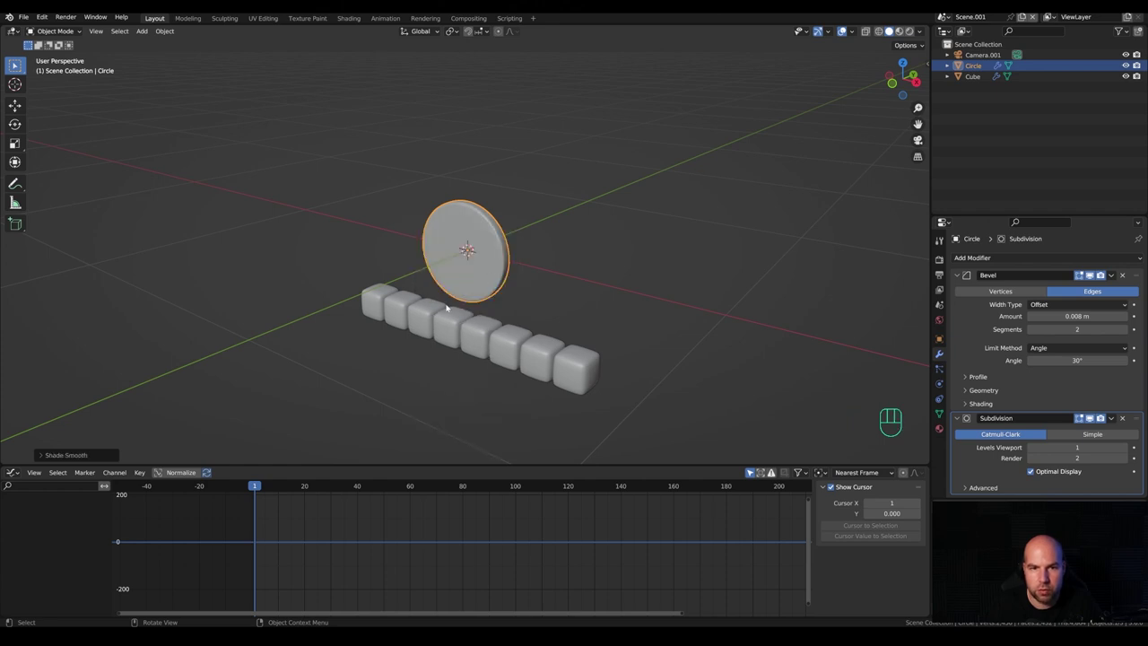
Change the Graph Editor area to the Timeline and reduce its height.
{"action": "middle_click_drag", "start_coordinate": [498, 261], "coordinate": [628, 431]}
{"action": "scroll", "coordinate": [678, 494], "scroll_direction": "down", "scroll_amount": 2}
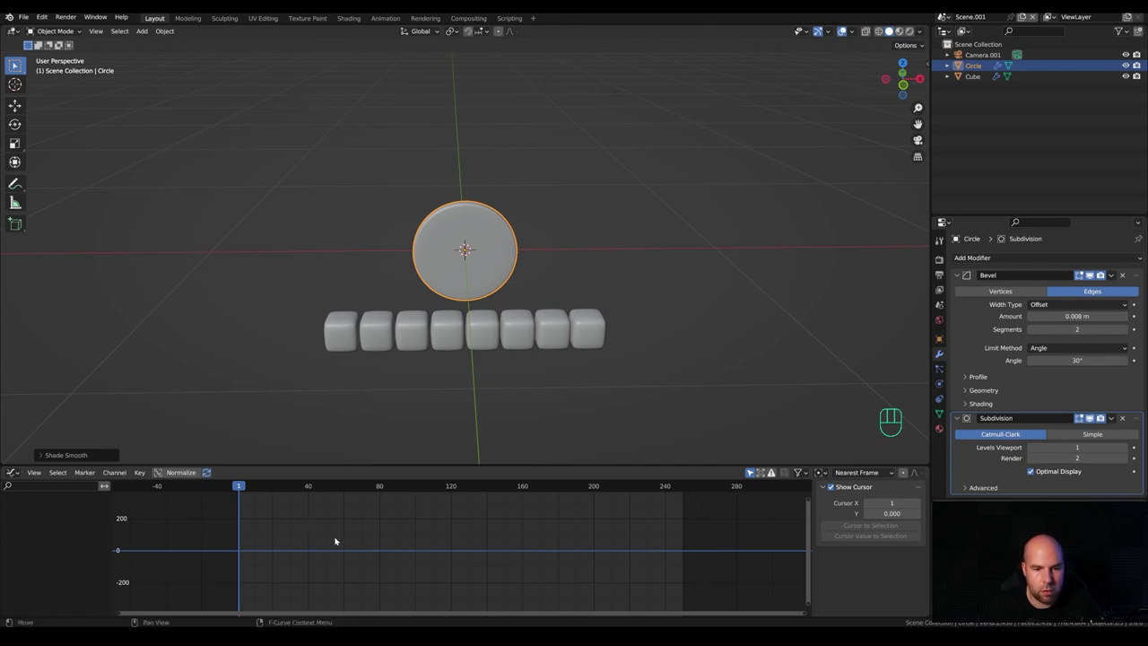
{"action": "key", "text": "ctrl+Tab"}
{"action": "left_click_drag", "start_coordinate": [361, 466], "coordinate": [358, 495]}
{"action": "scroll", "coordinate": [544, 536], "scroll_direction": "down", "scroll_amount": 3}
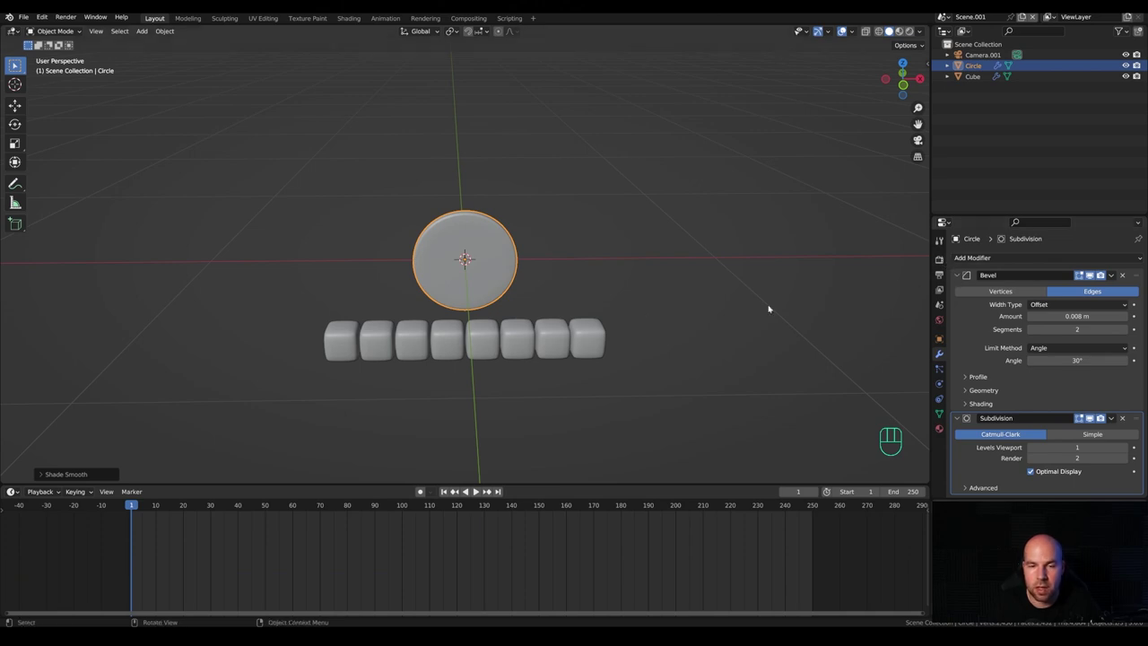
Set the animation's end frame to 130 and save the file.
{"action": "left_click", "coordinate": [939, 259]}
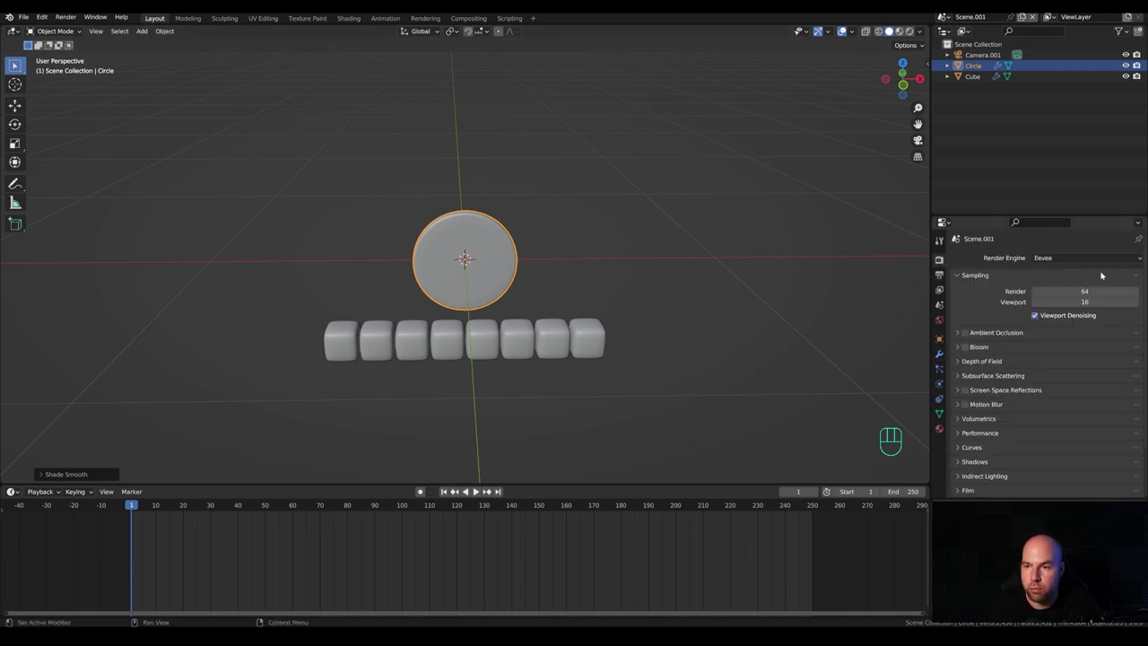
{"action": "left_click", "coordinate": [939, 353]}
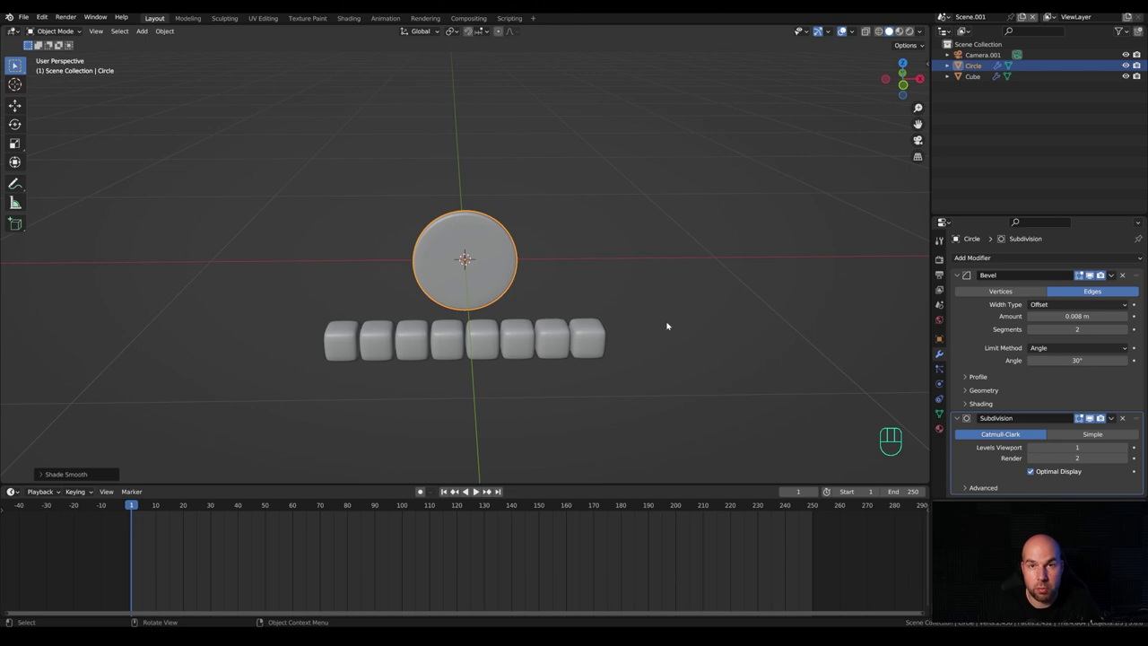
{"action": "left_click", "coordinate": [901, 491]}
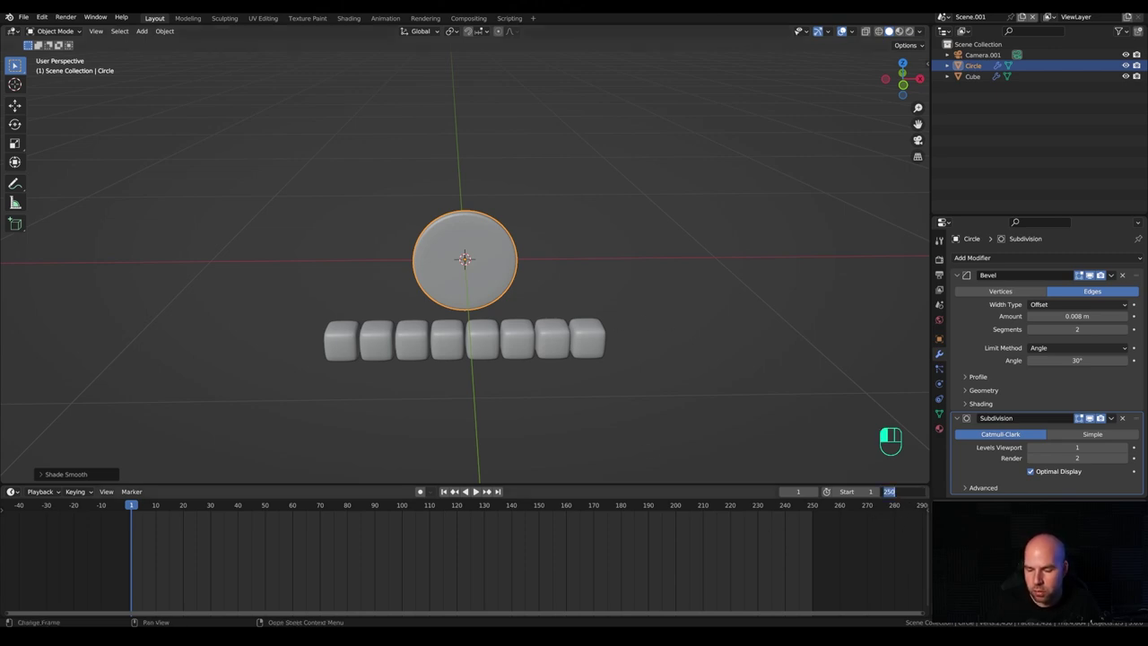
{"action": "key", "text": "Return"}
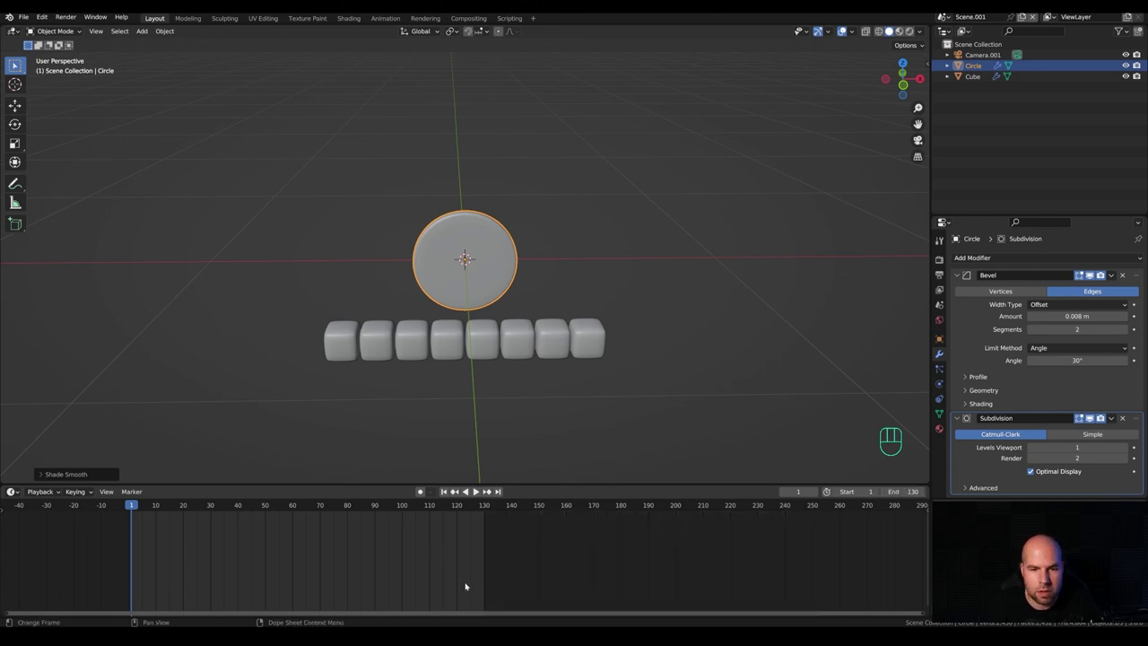
{"action": "key", "text": "ctrl+s"}
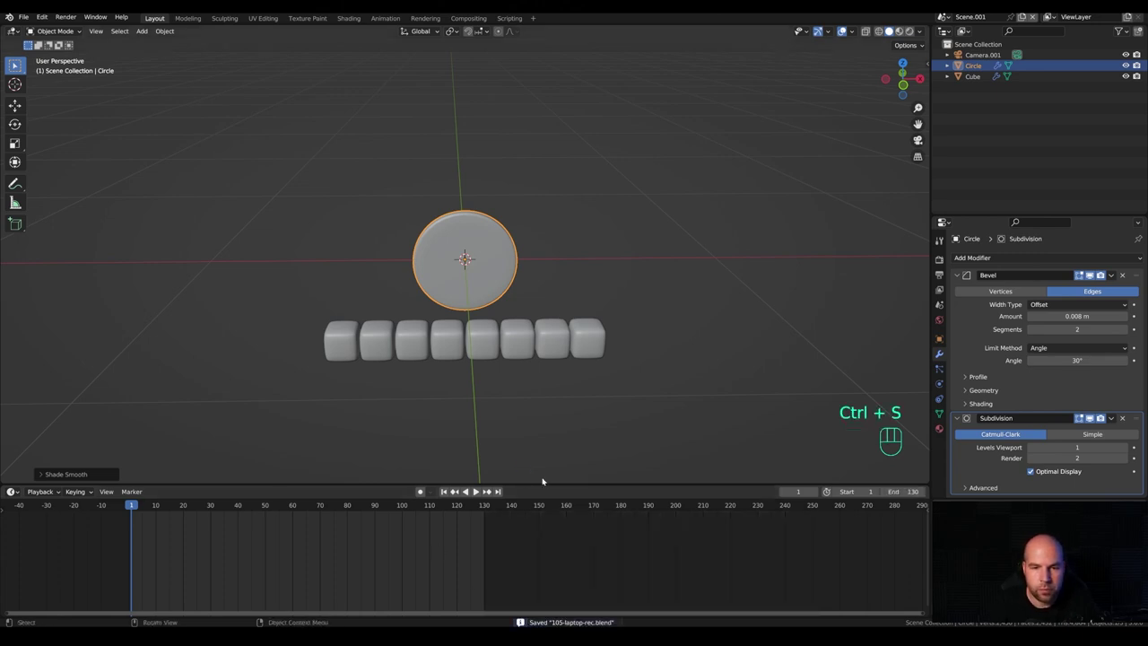
Review the laptop's opening animation up to frame 134 in the scene named Scene, and return to Scene.001.
{"action": "left_click", "coordinate": [944, 18]}
{"action": "left_click", "coordinate": [986, 39]}
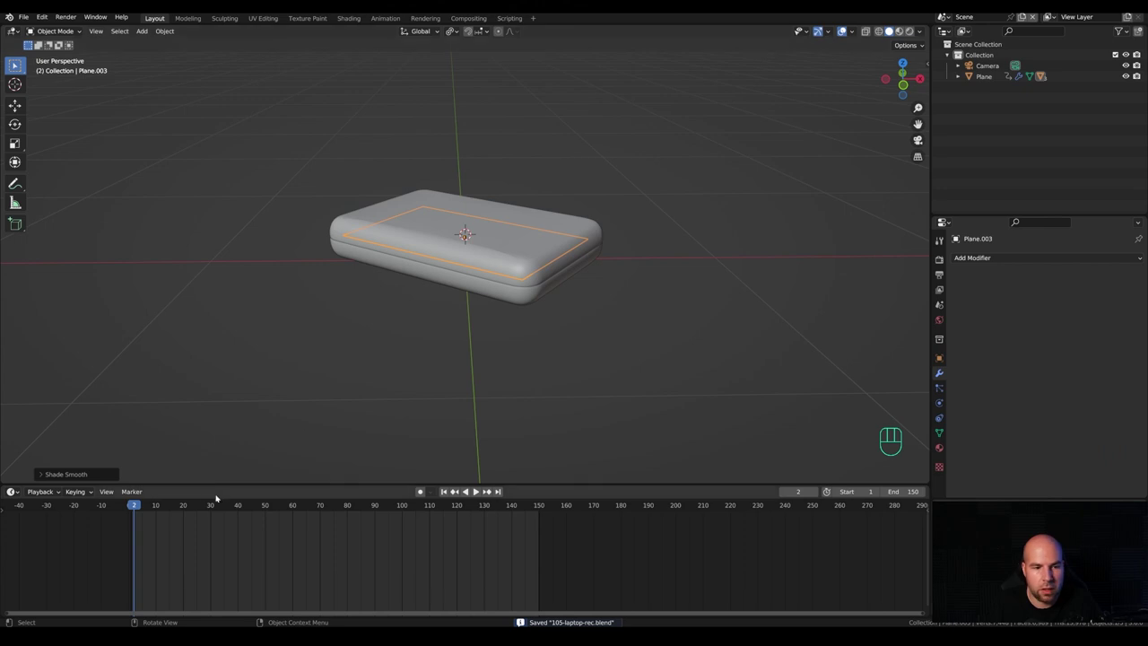
{"action": "key", "text": "space"}
{"action": "left_click", "coordinate": [184, 518]}
{"action": "left_click_drag", "start_coordinate": [184, 518], "coordinate": [495, 514]}
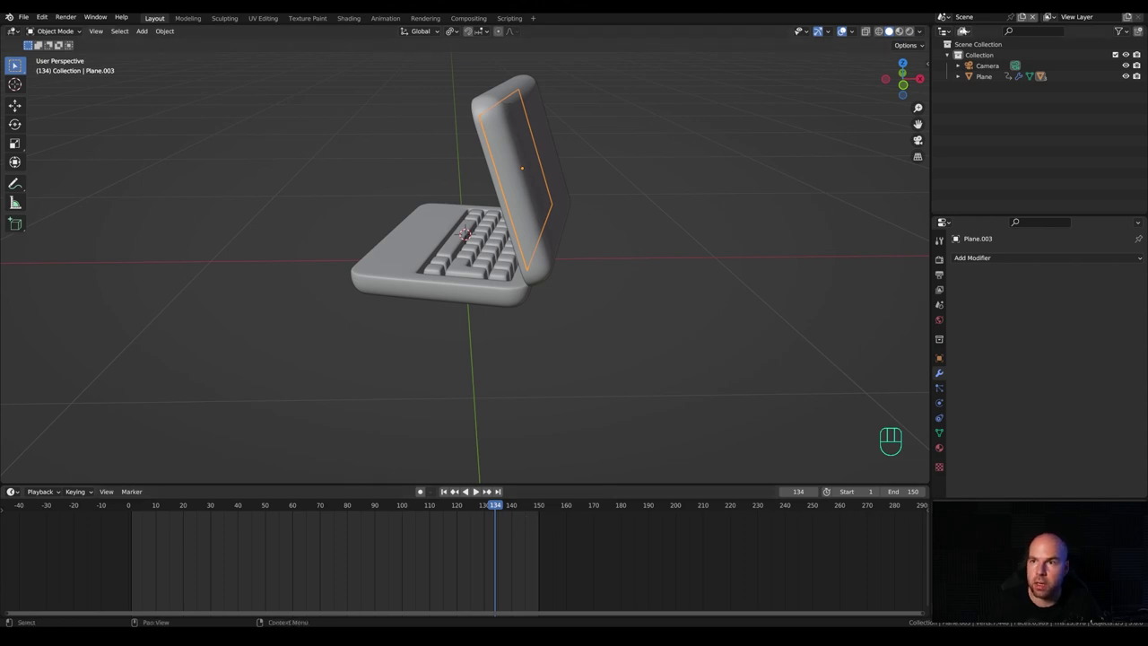
{"action": "left_click", "coordinate": [942, 17]}
{"action": "left_click", "coordinate": [968, 43]}
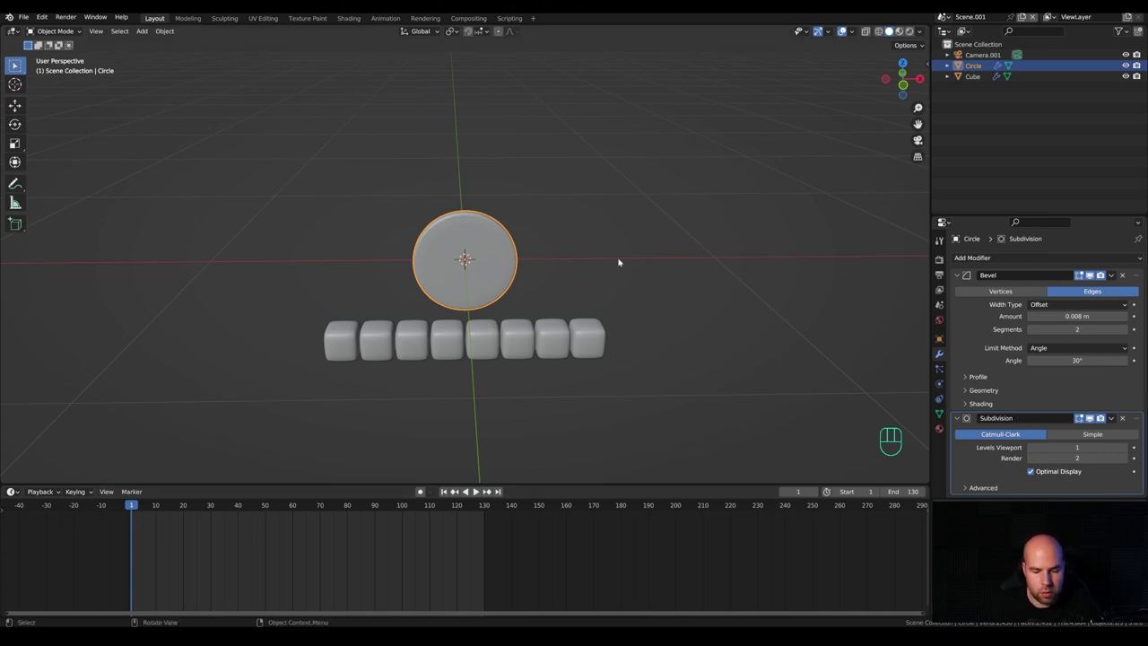
Keyframe only the disc's Z rotation at 0° on frame 1.
{"action": "key", "text": "n"}
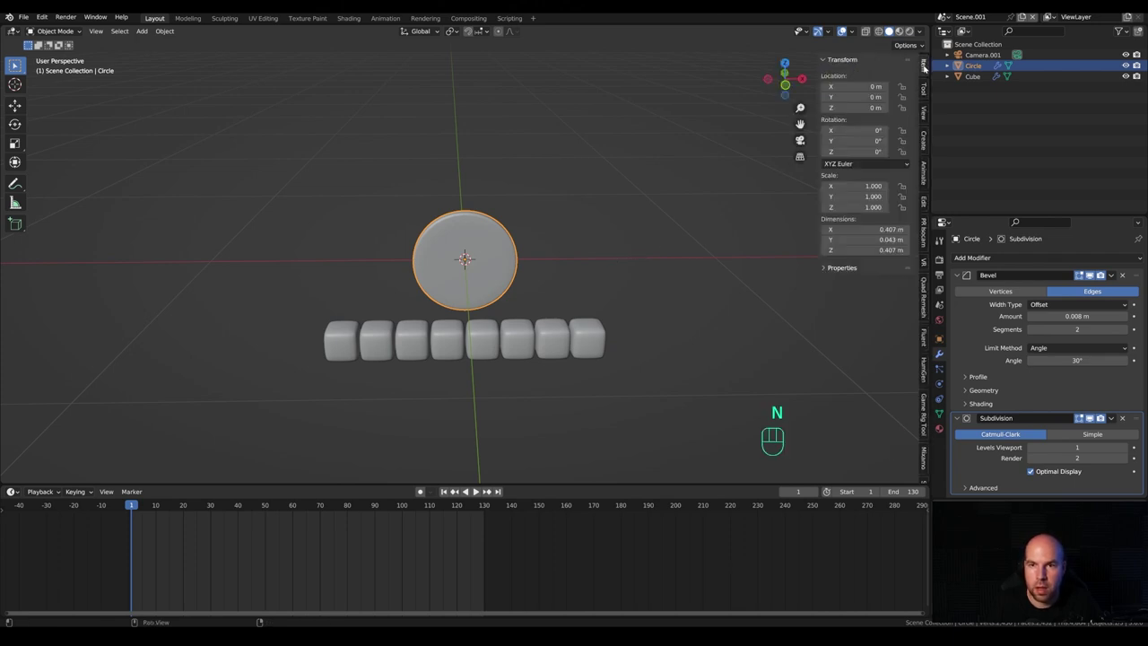
{"action": "right_click", "coordinate": [865, 152]}
{"action": "left_click", "coordinate": [811, 153]}
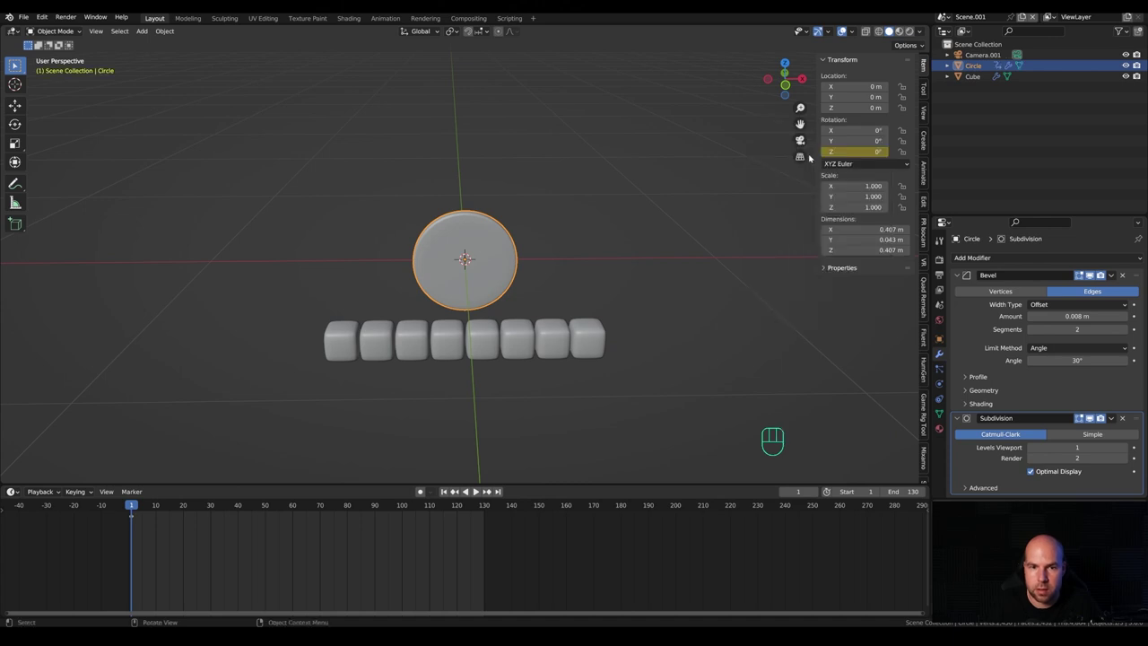
At frame 131, rotate the disc 360° about the Z axis and keyframe its Z rotation.
{"action": "left_click_drag", "start_coordinate": [334, 516], "coordinate": [487, 517]}
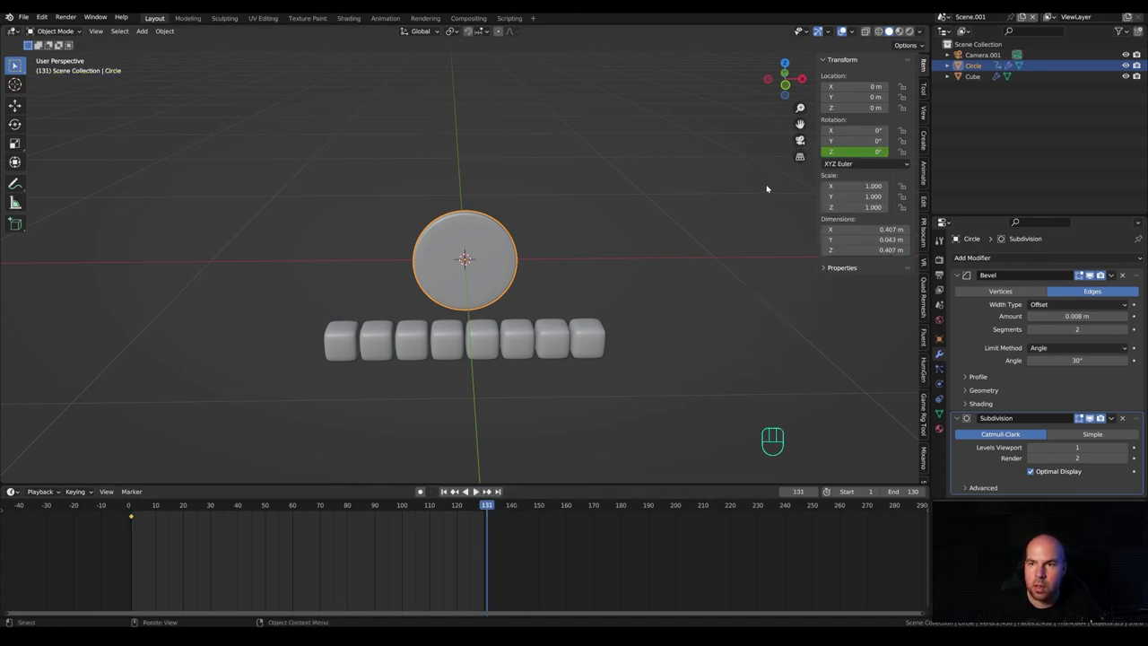
{"action": "key", "text": "r"}
{"action": "key", "text": "z"}
{"action": "key", "text": "KP_3"}
{"action": "key", "text": "KP_6"}
{"action": "key", "text": "KP_0"}
{"action": "key", "text": "KP_Enter"}
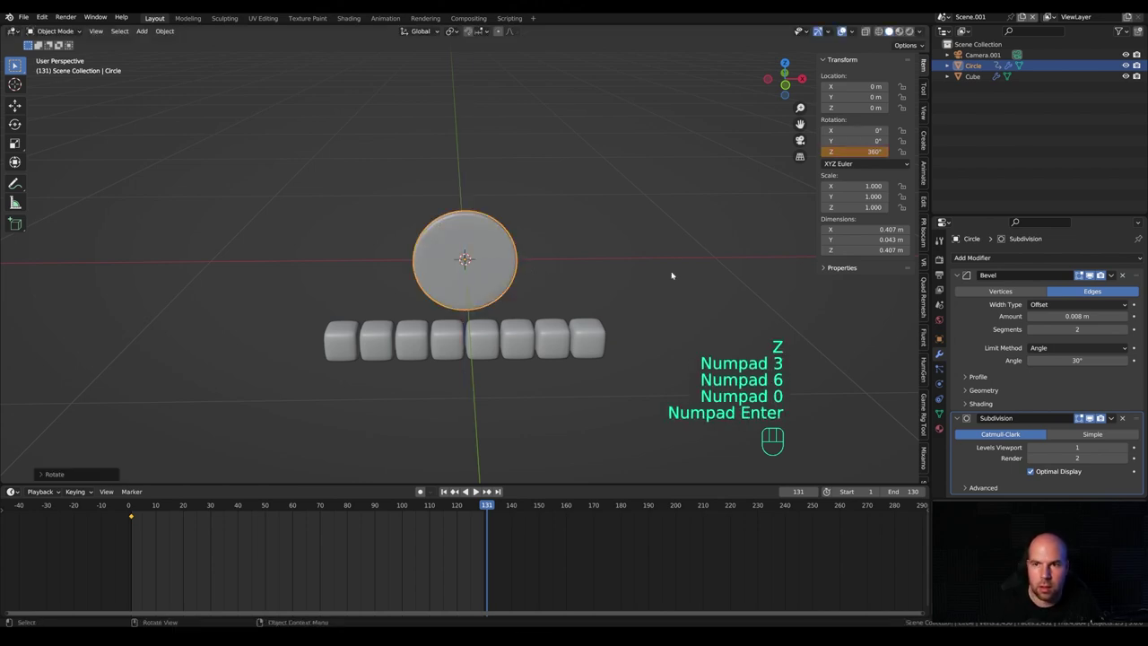
{"action": "right_click", "coordinate": [861, 153]}
{"action": "left_click", "coordinate": [861, 153]}
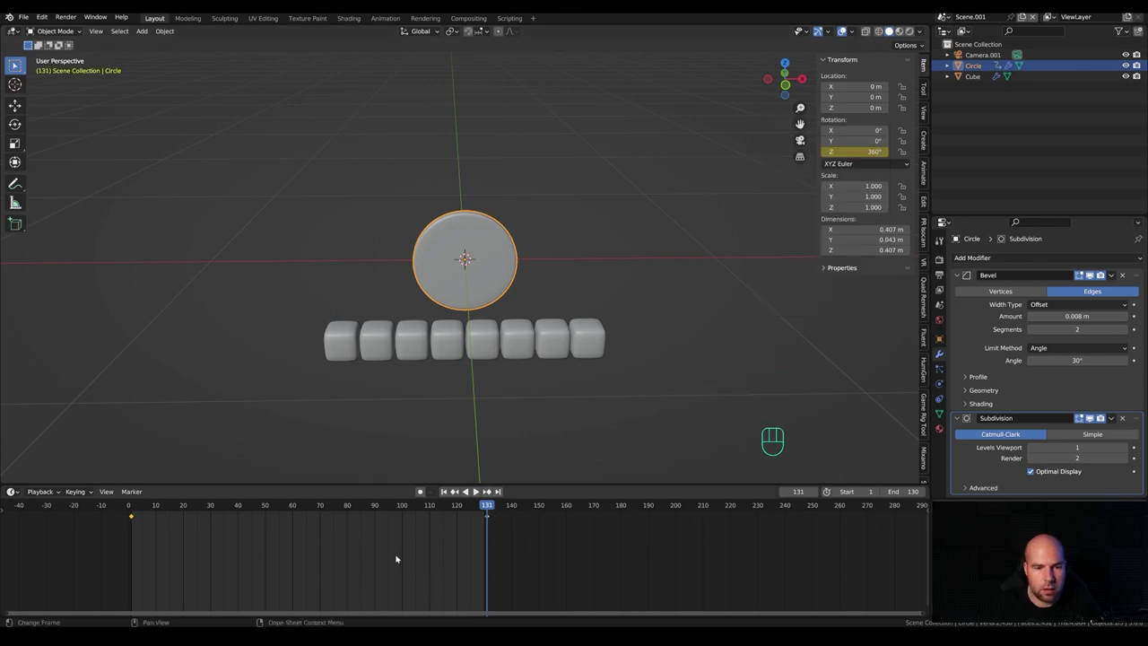
Set the rotation keyframes' interpolation to Linear and play back the disc's spin.
{"action": "key", "text": "t"}
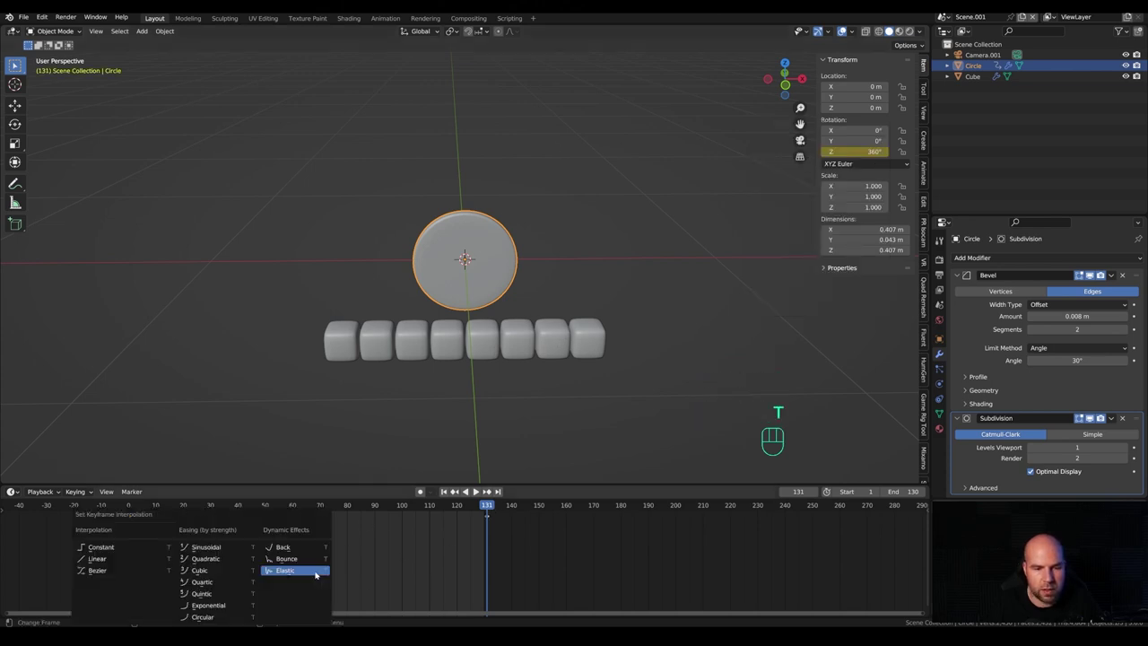
{"action": "left_click", "coordinate": [116, 558]}
{"action": "left_click", "coordinate": [422, 526]}
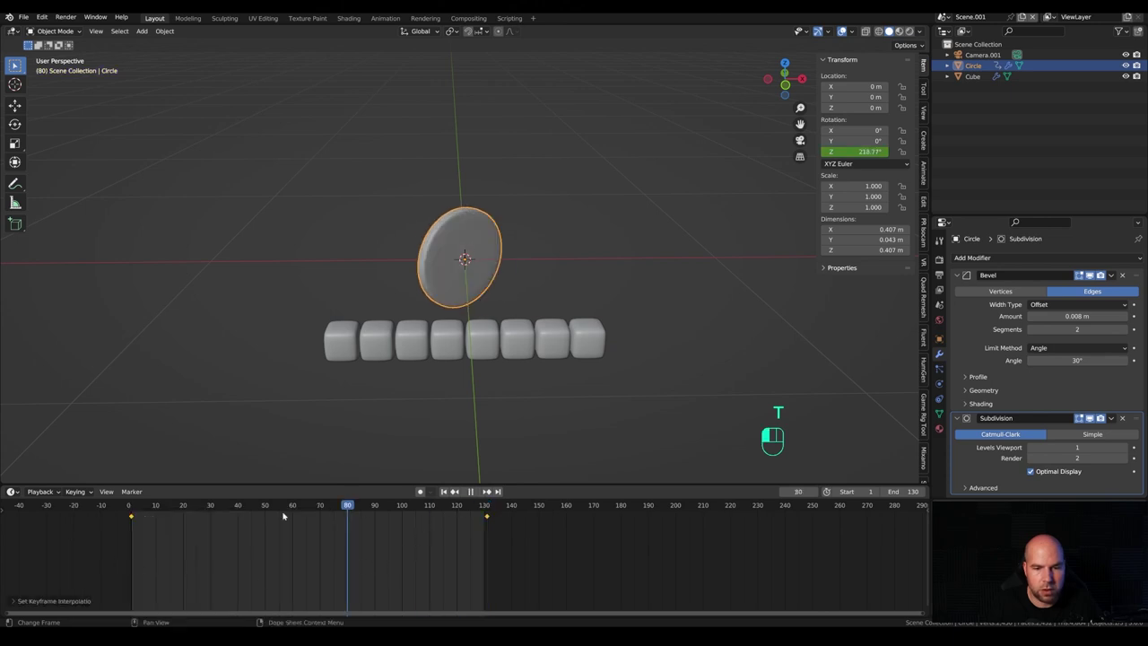
{"action": "key", "text": "space"}
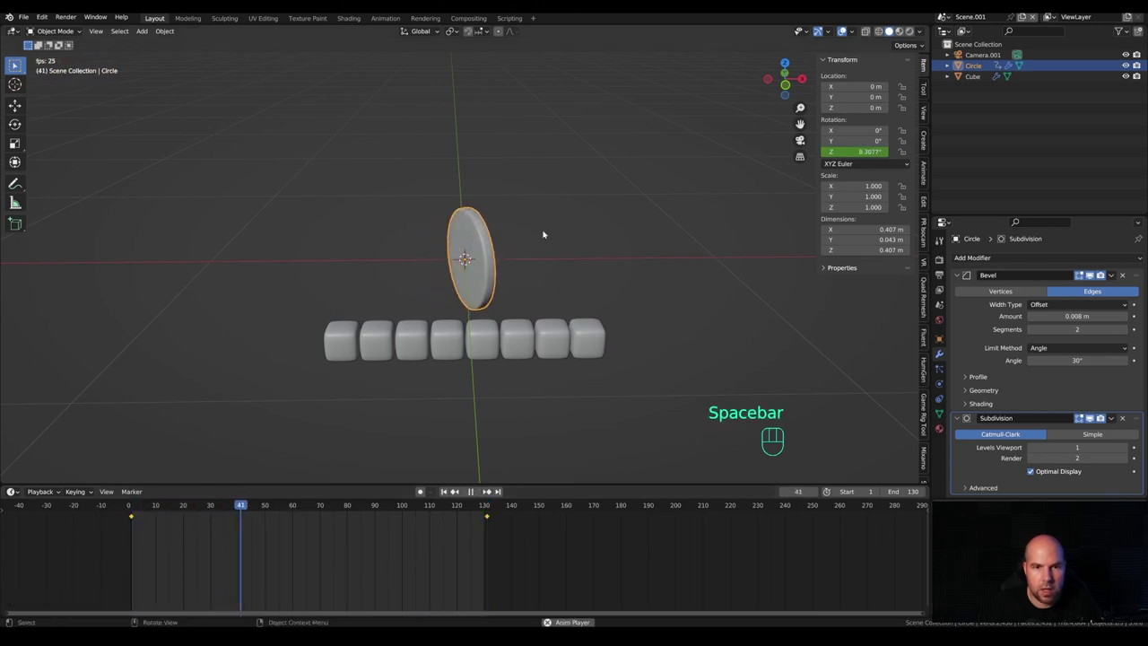
{"action": "key", "text": "space"}
At frame 131, set the disc's Z rotation to 720°, replace that single keyframe, and preview the animation.
{"action": "left_click", "coordinate": [487, 506]}
{"action": "mouse_move", "coordinate": [487, 506]}
{"action": "left_mouse_down"}
{"action": "mouse_move", "coordinate": [477, 506]}
{"action": "mouse_move", "coordinate": [487, 507]}
{"action": "left_mouse_up"}
{"action": "left_click", "coordinate": [868, 152]}
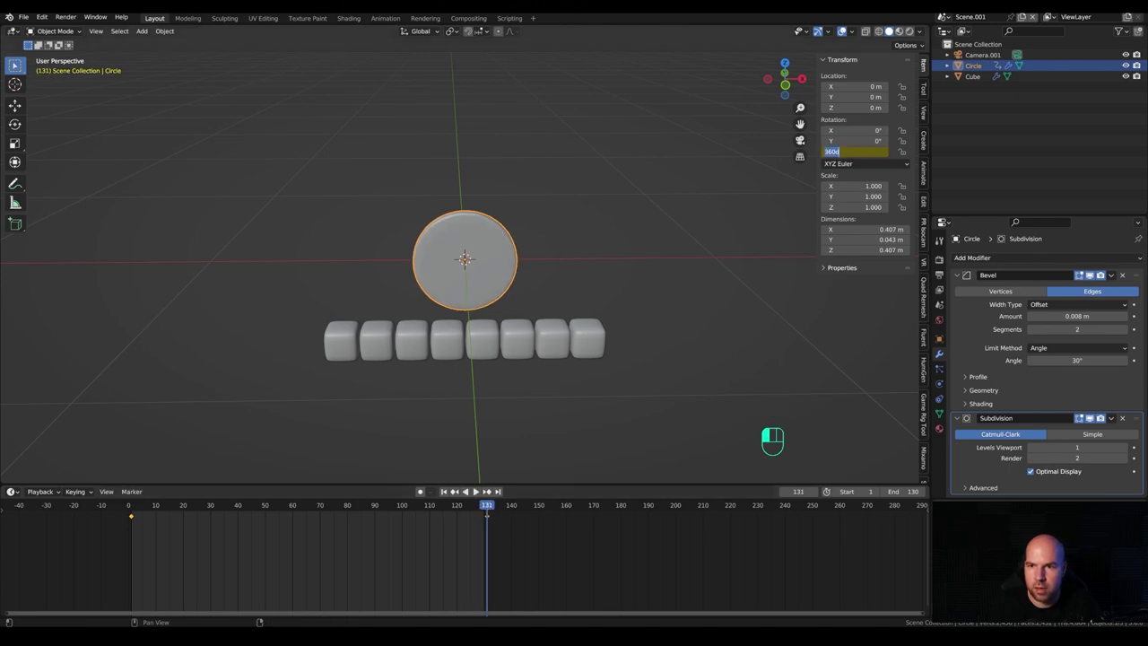
{"action": "key", "text": "BackSpace"}
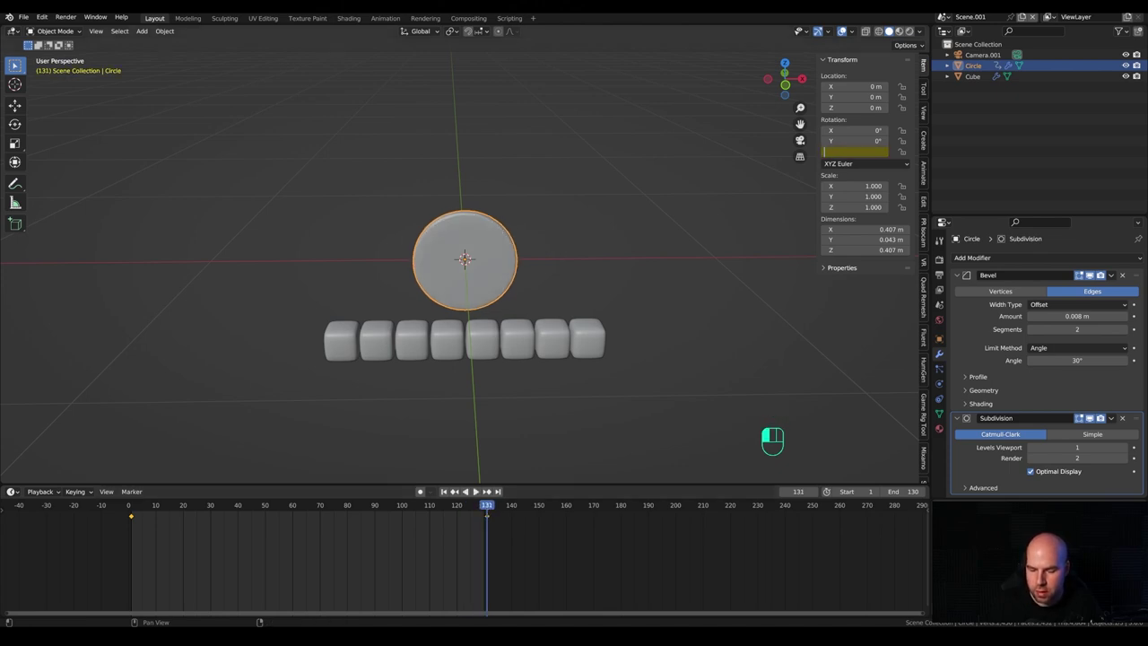
{"action": "key", "text": "Return"}
{"action": "right_click", "coordinate": [825, 153]}
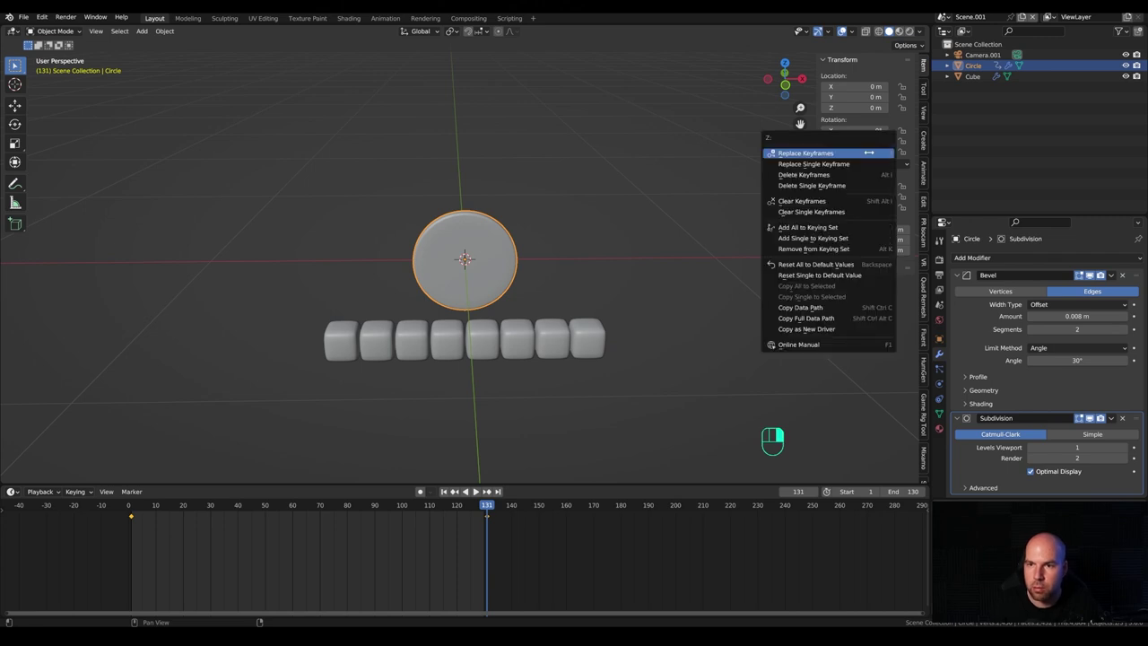
{"action": "left_click", "coordinate": [824, 165]}
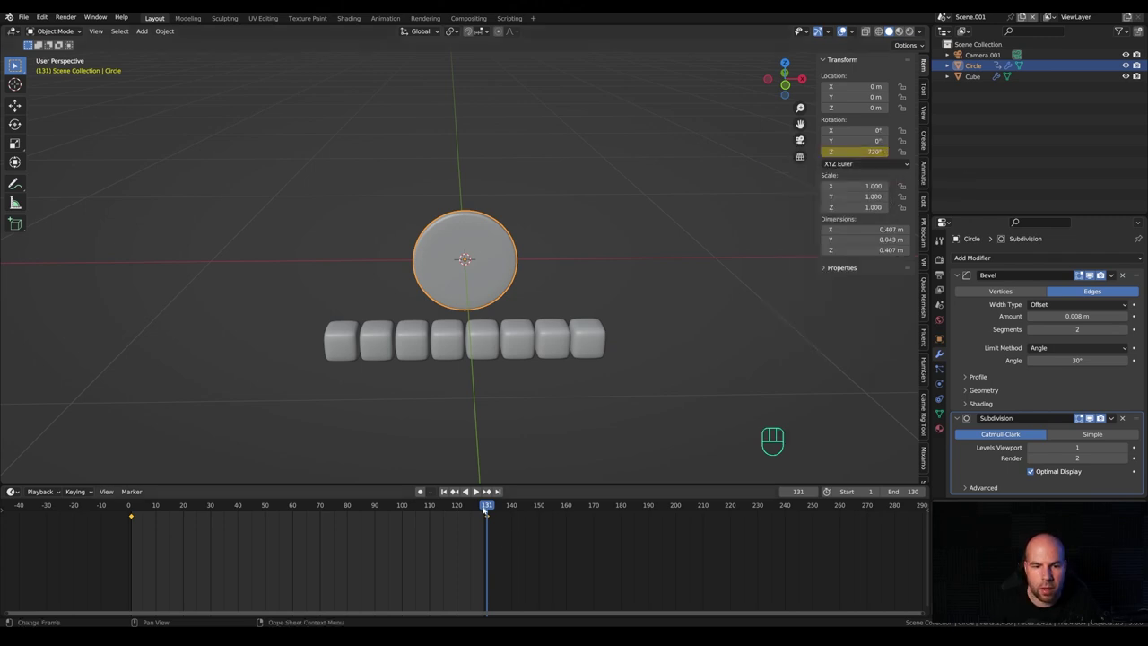
{"action": "key", "text": "space"}
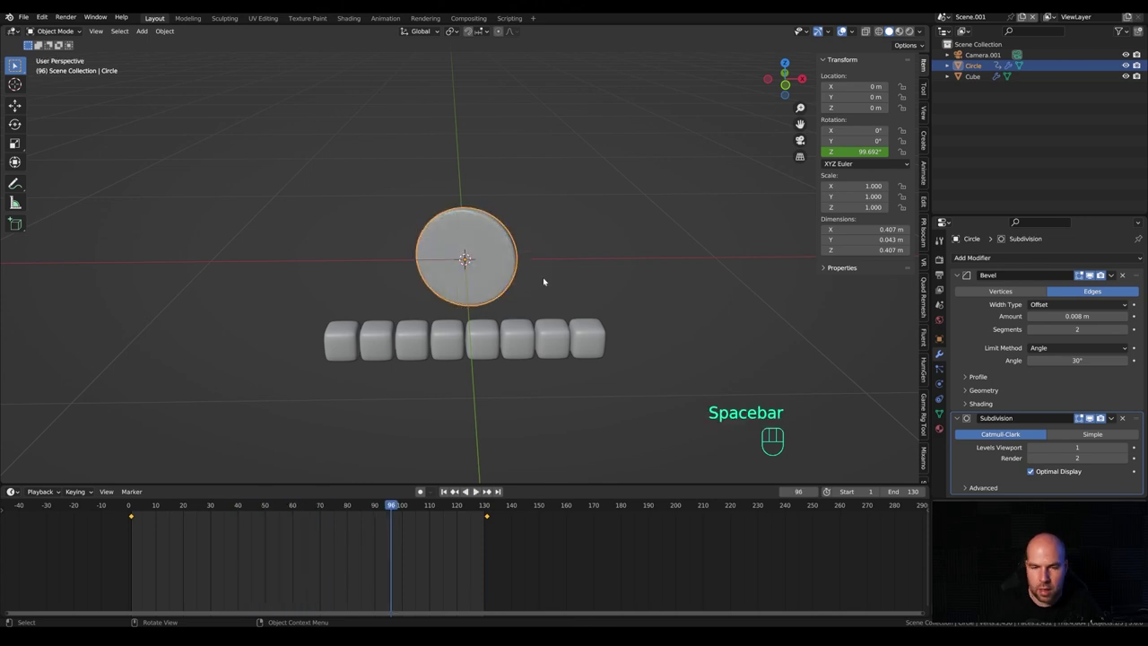
In top view at frame 1, move the whole disc mesh along Y to centre it on its origin, and play the spin.
{"action": "key", "text": "KP_7"}
{"action": "scroll", "coordinate": [542, 282], "scroll_direction": "up", "scroll_amount": 2}
{"action": "left_click", "coordinate": [131, 509]}
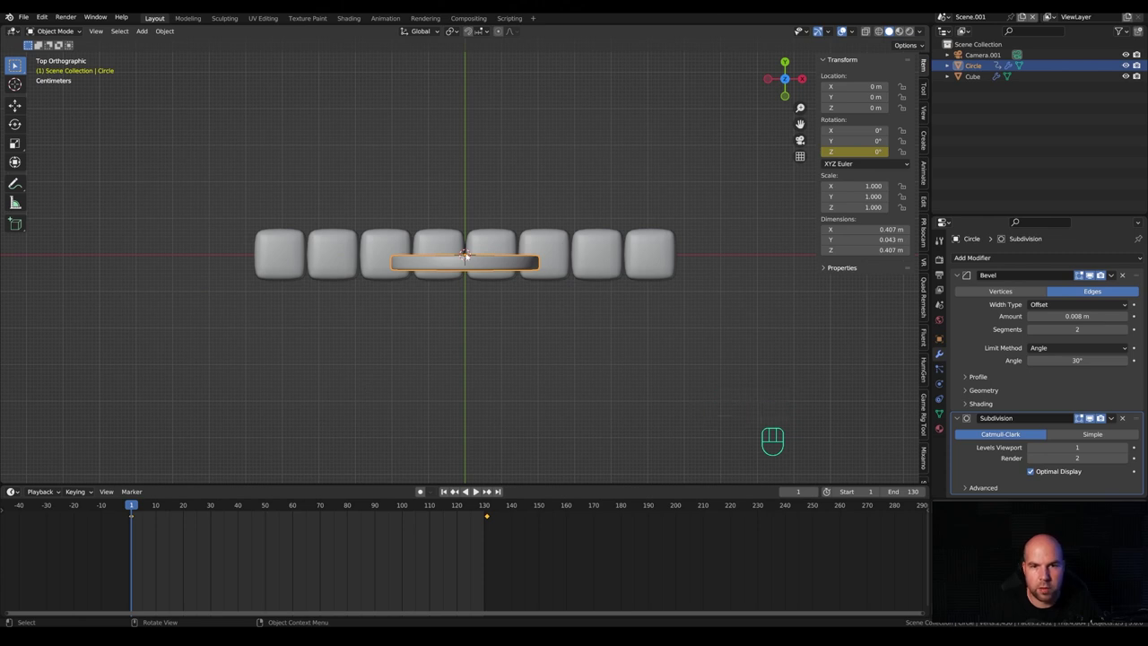
{"action": "key", "text": "Tab"}
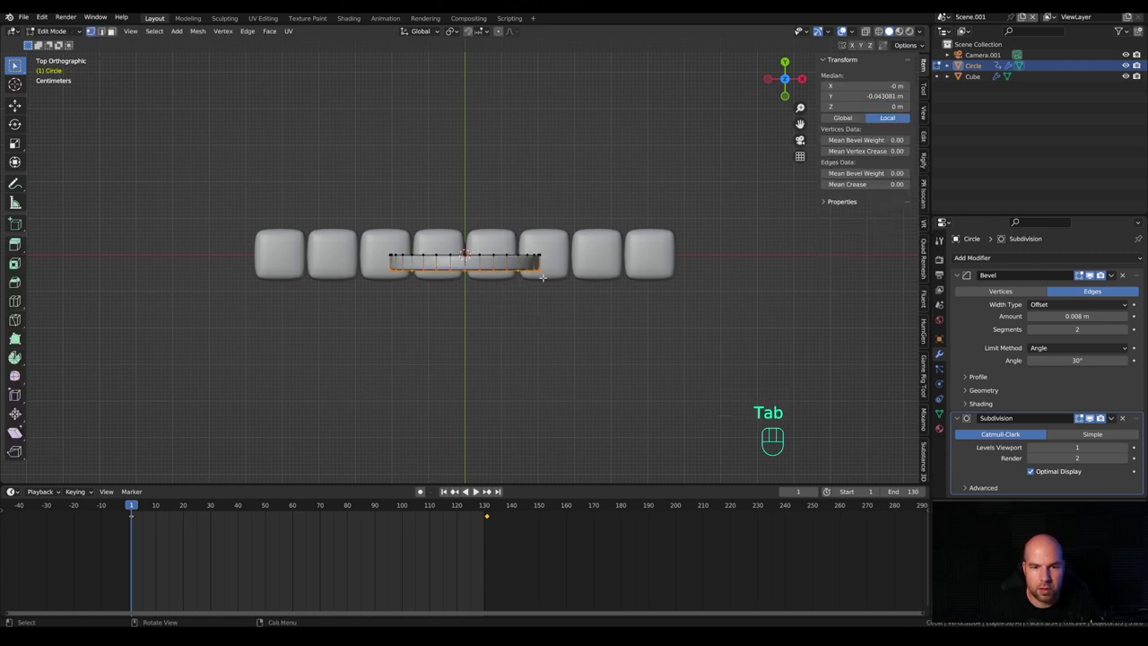
{"action": "key", "text": "a"}
{"action": "key", "text": "g"}
{"action": "key", "text": "y"}
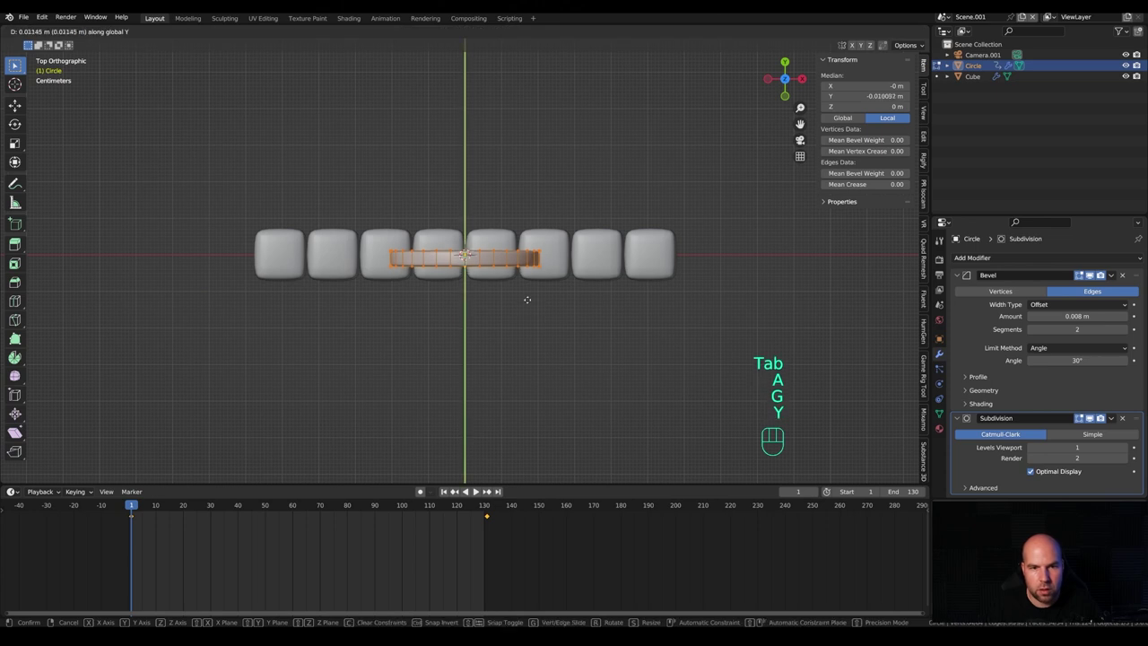
{"action": "left_click", "coordinate": [520, 315]}
{"action": "key", "text": "Tab"}
{"action": "key", "text": "space"}
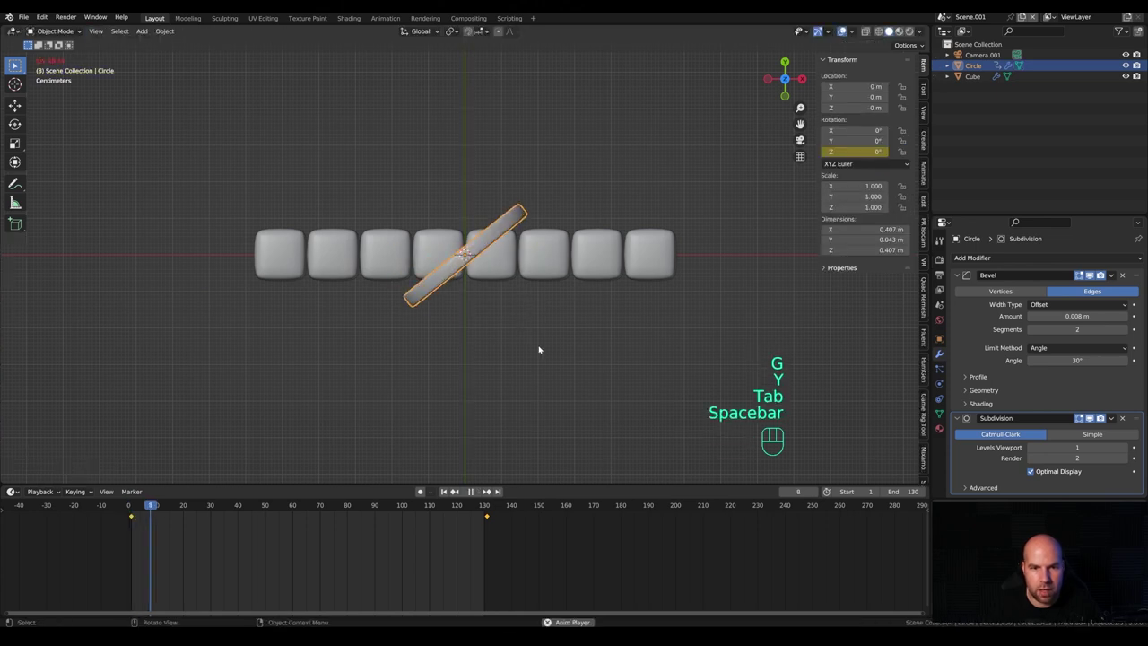
Select the cube row, play the spin through the scene camera and return to frame 1.
{"action": "middle_click_drag", "start_coordinate": [551, 373], "coordinate": [446, 357]}
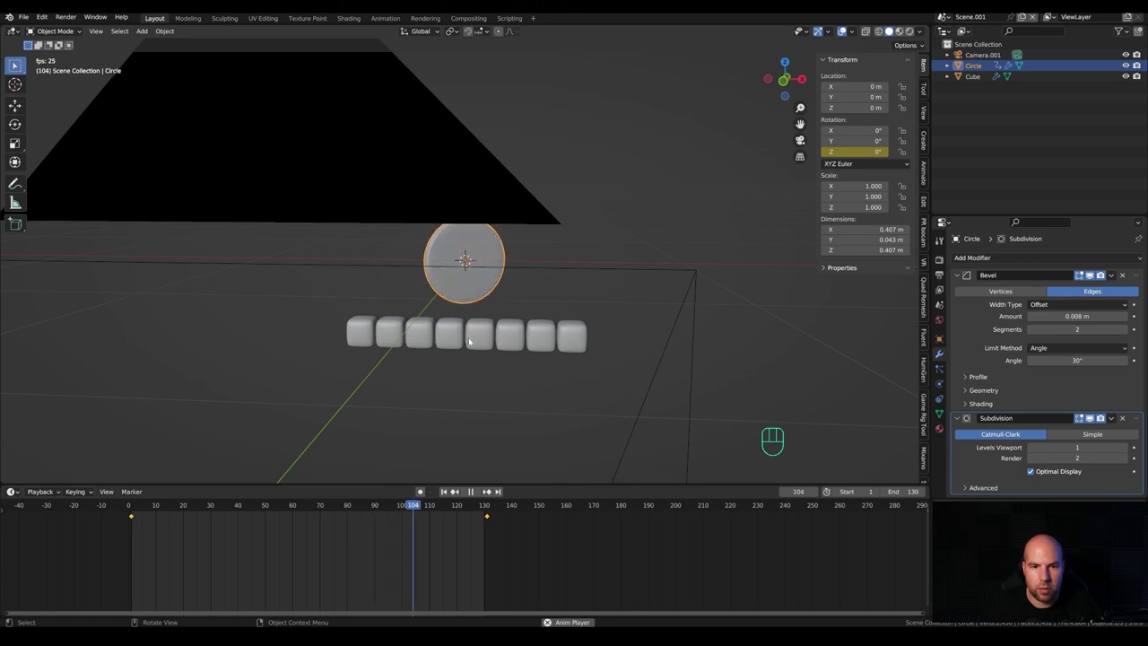
{"action": "left_click", "coordinate": [578, 323]}
{"action": "key", "text": "KP_0"}
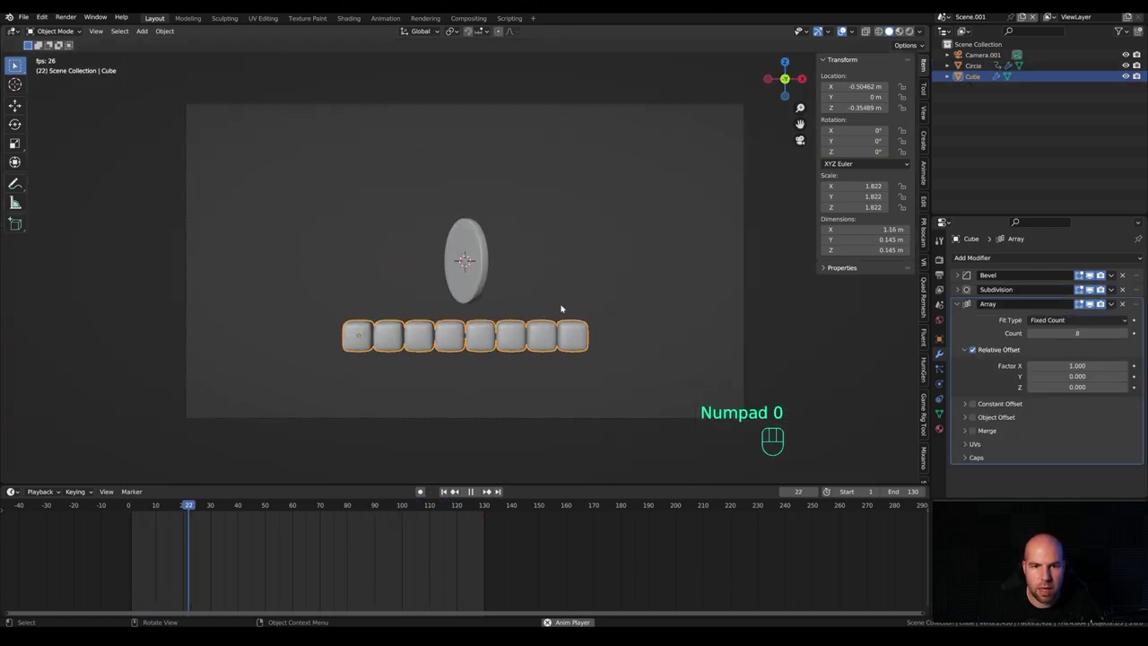
{"action": "key", "text": "space"}
{"action": "key", "text": "space"}
{"action": "left_click_drag", "start_coordinate": [172, 506], "coordinate": [131, 508]}
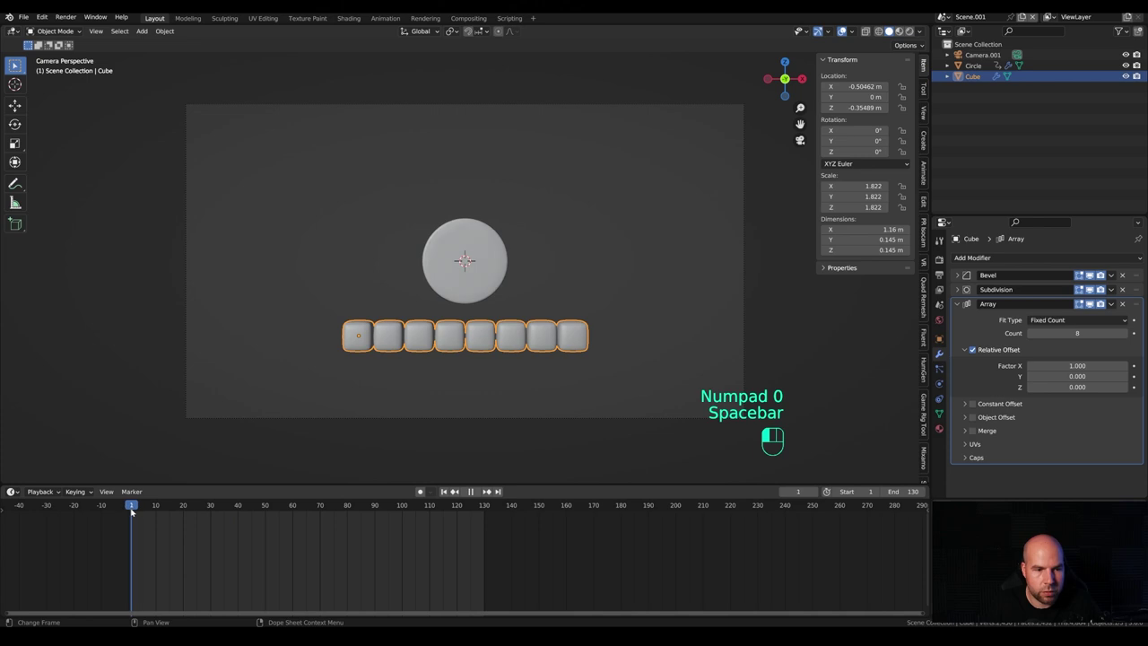
{"action": "key", "text": "space"}
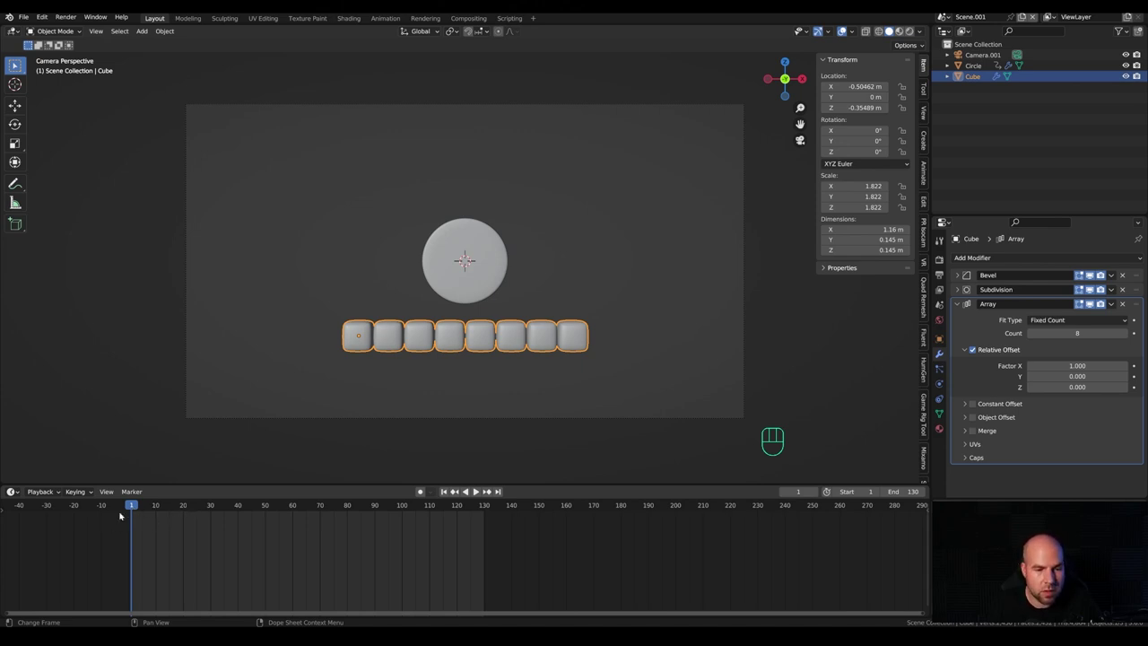
At frame 20, set the cube row's Array count to 1 and keyframe the count.
{"action": "left_click_drag", "start_coordinate": [133, 508], "coordinate": [183, 518]}
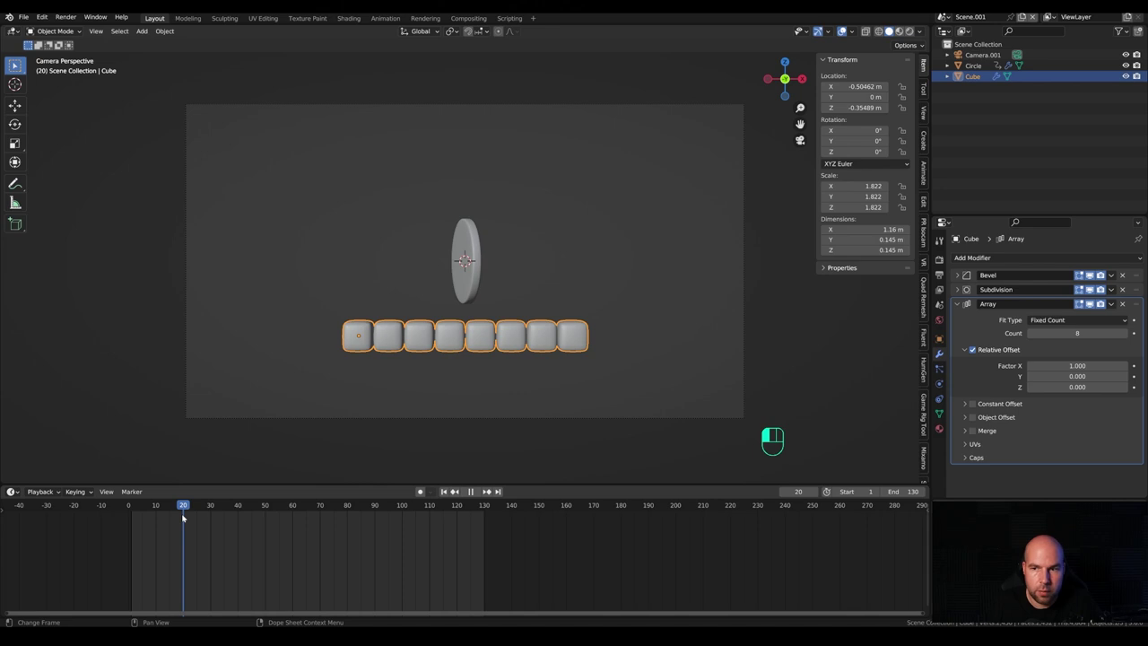
{"action": "left_click", "coordinate": [1076, 333]}
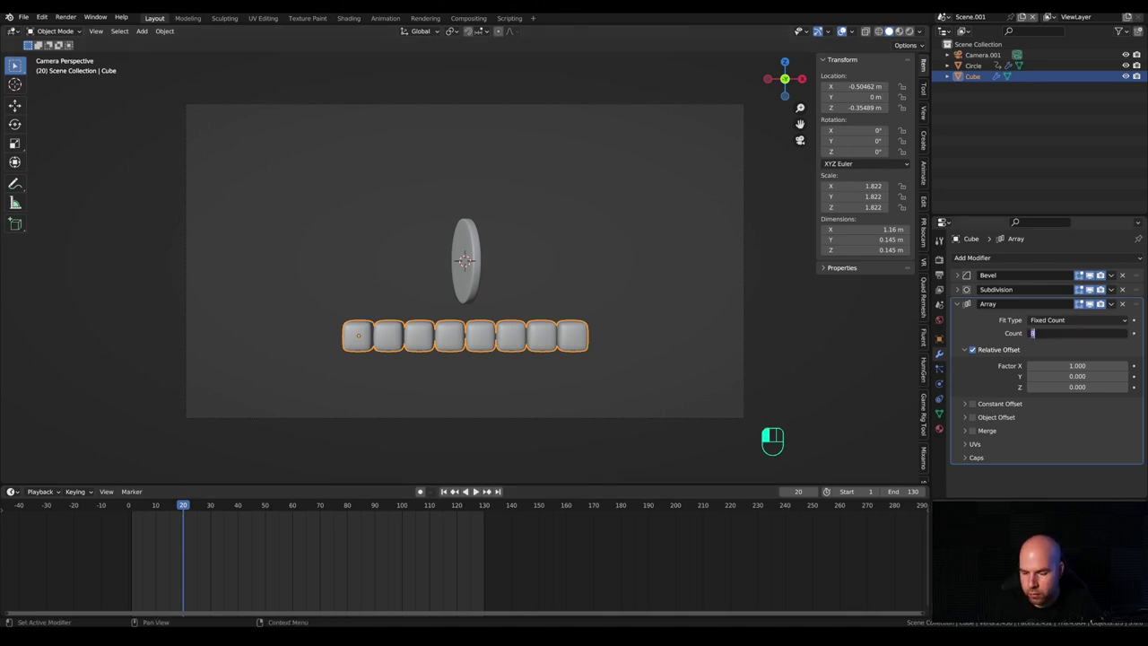
{"action": "type", "text": "1"}
{"action": "key", "text": "Return"}
{"action": "right_click", "coordinate": [1083, 333]}
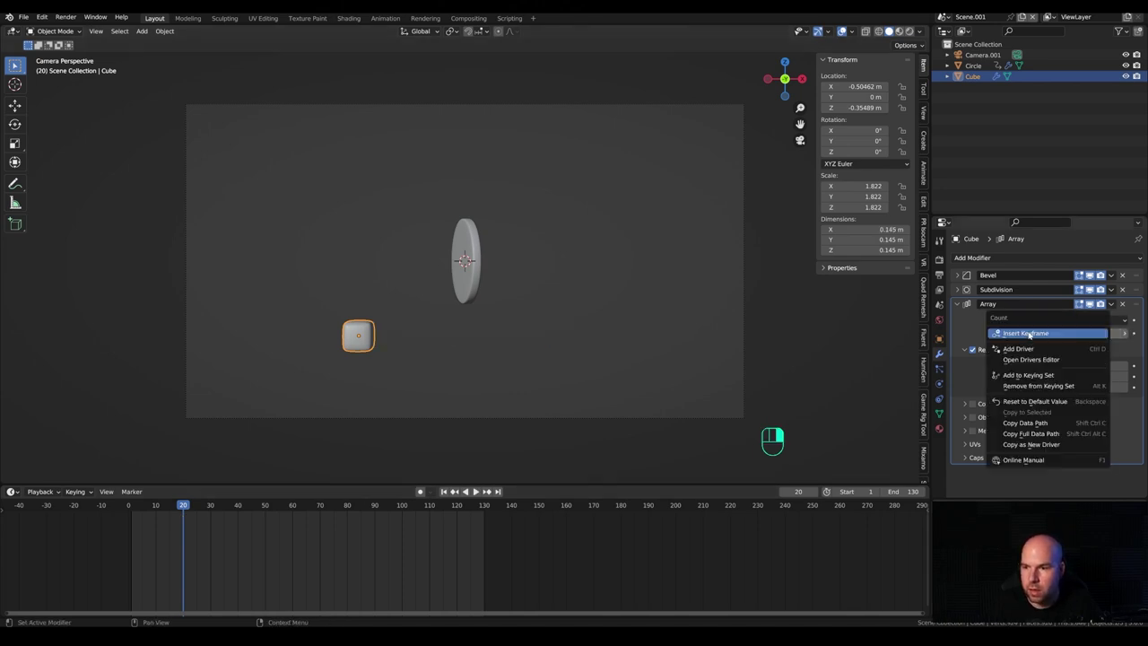
{"action": "left_click", "coordinate": [1030, 334]}
At frame 130, set the cube row's Array count to 8, keyframe it and play the animation.
{"action": "left_click_drag", "start_coordinate": [184, 509], "coordinate": [485, 516]}
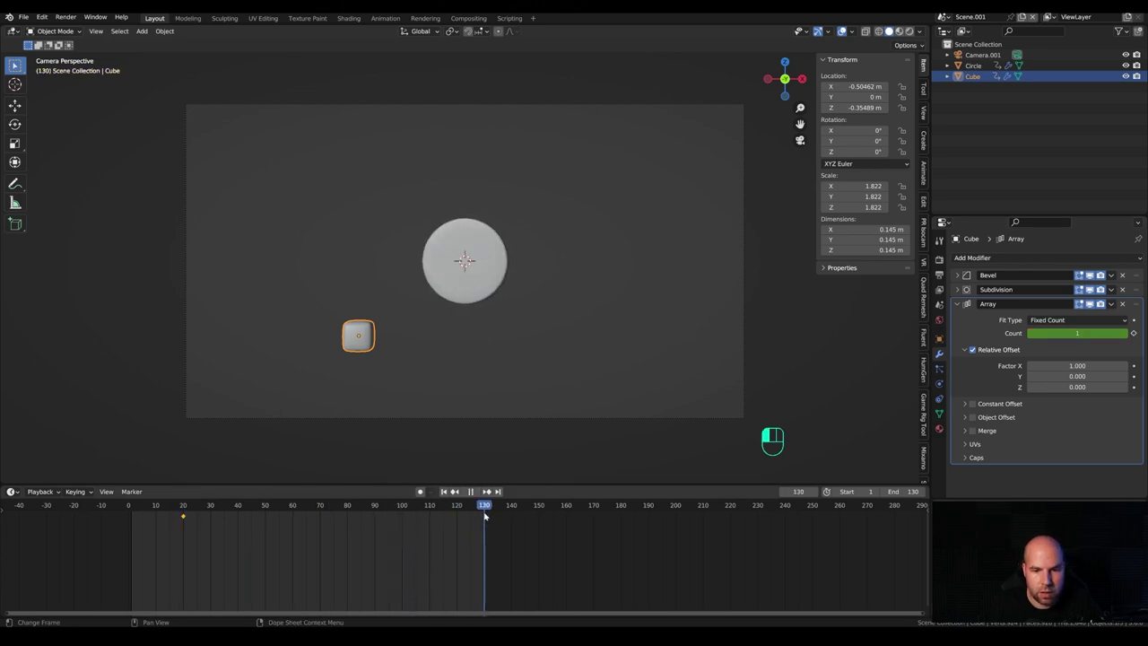
{"action": "left_click", "coordinate": [1031, 334]}
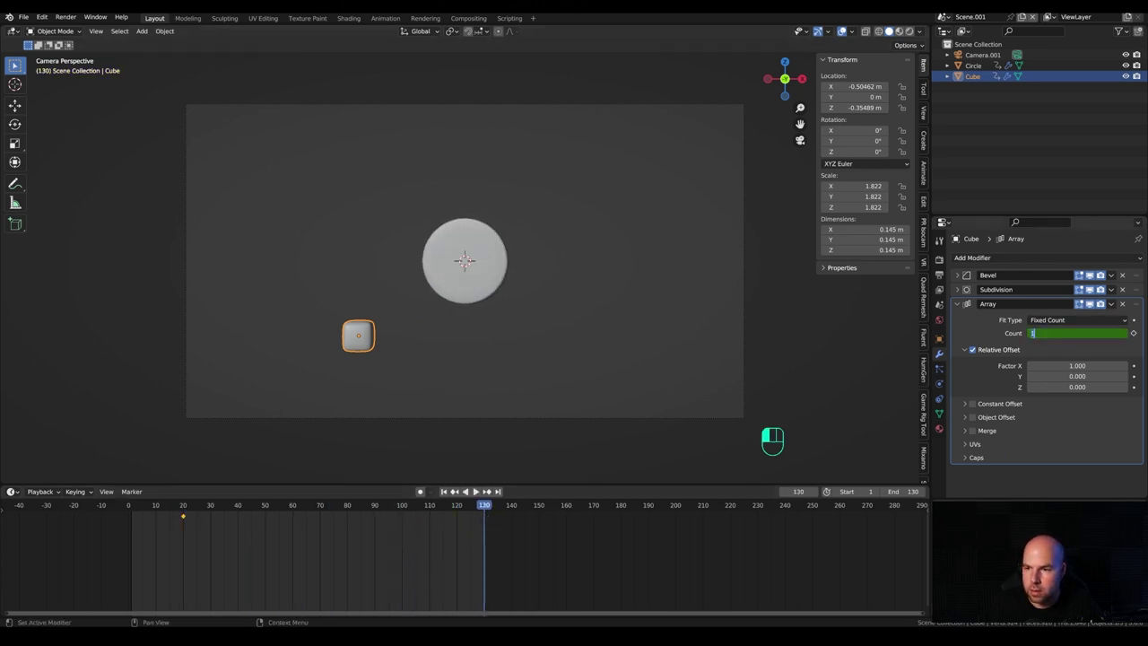
{"action": "key", "text": "Return"}
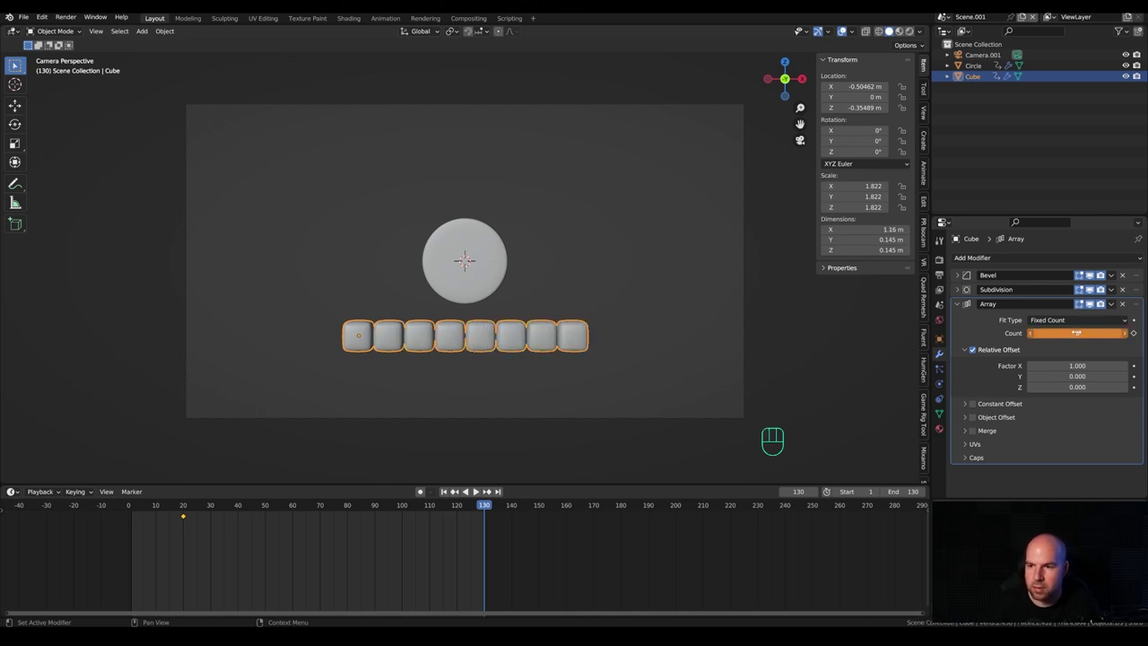
{"action": "right_click", "coordinate": [1076, 333]}
{"action": "left_click", "coordinate": [1017, 331]}
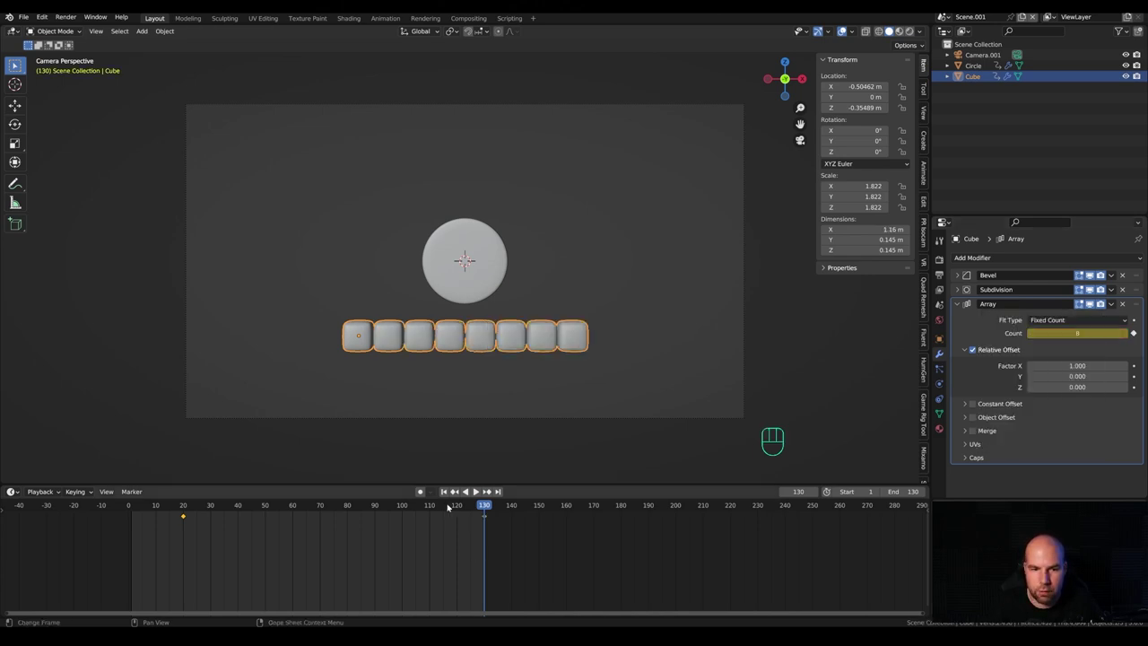
{"action": "key", "text": "Down"}
{"action": "key", "text": "space"}
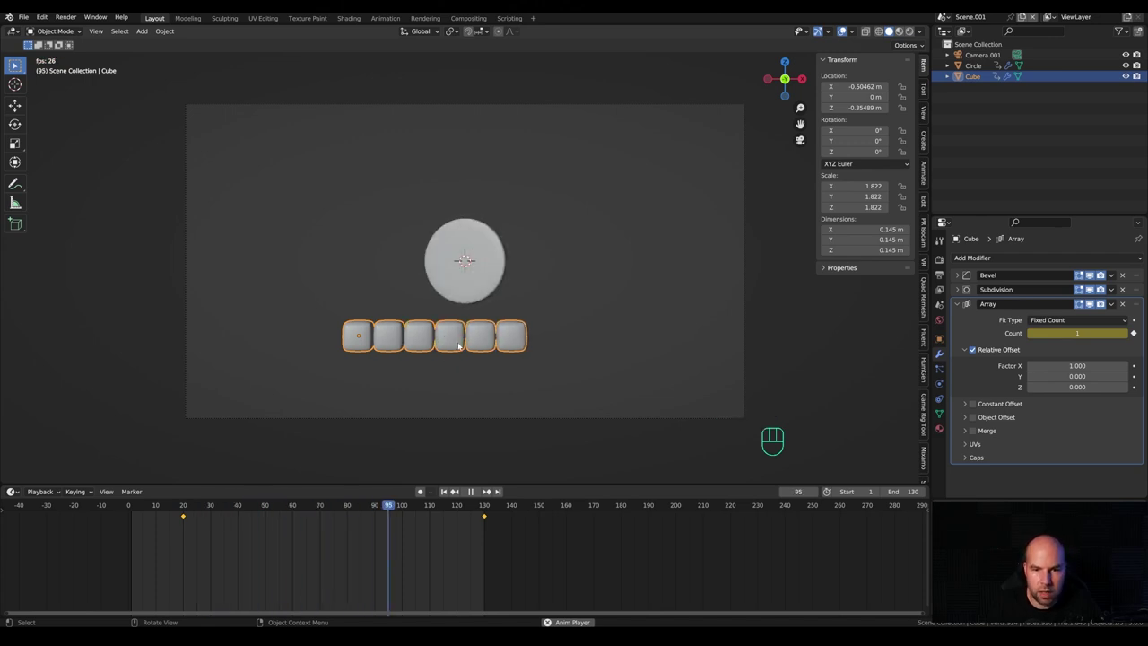
Set the Array count keyframes' interpolation to Linear and play back the growing cube row.
{"action": "left_click", "coordinate": [227, 515]}
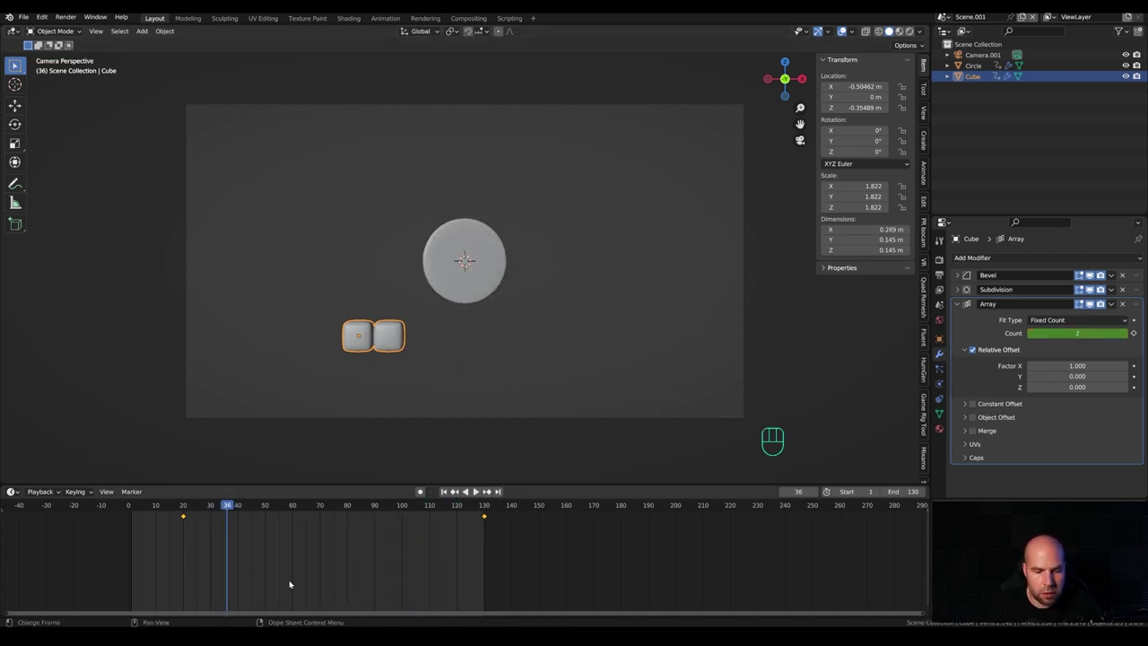
{"action": "key", "text": "t"}
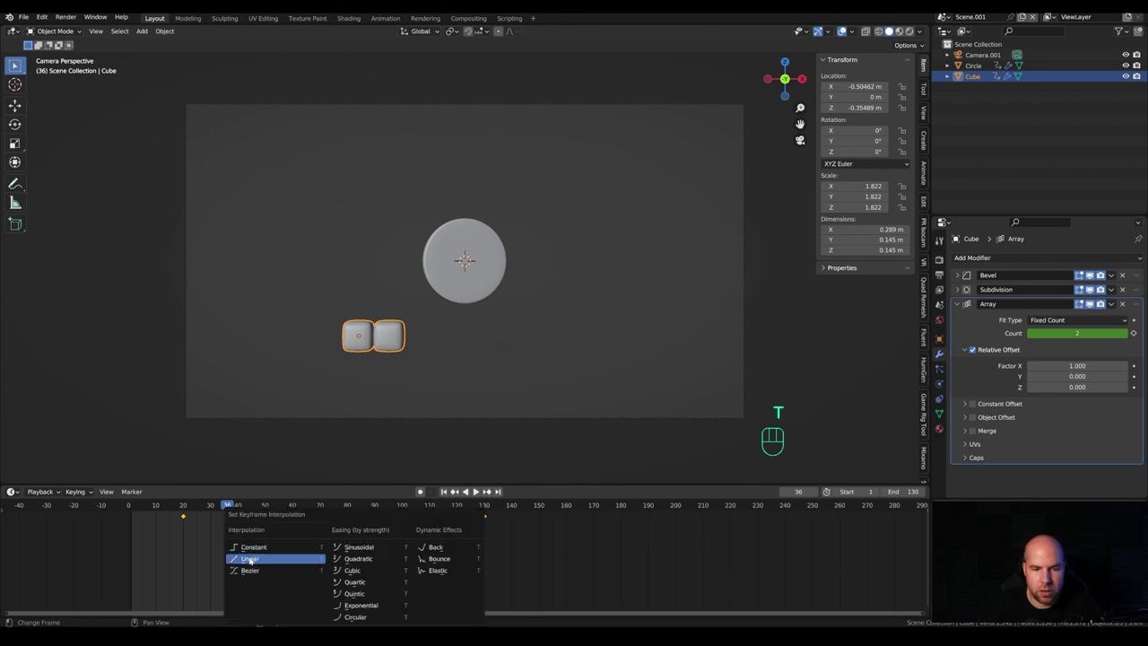
{"action": "left_click", "coordinate": [249, 556]}
{"action": "left_click", "coordinate": [189, 511]}
{"action": "key", "text": "space"}
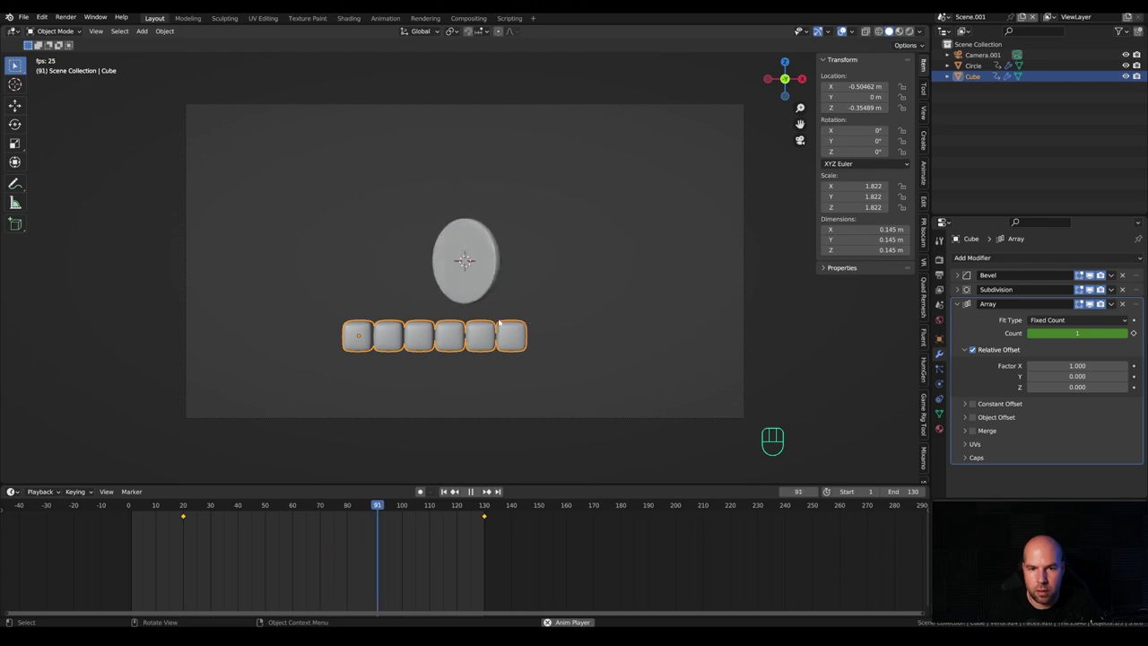
{"action": "key", "text": "space"}
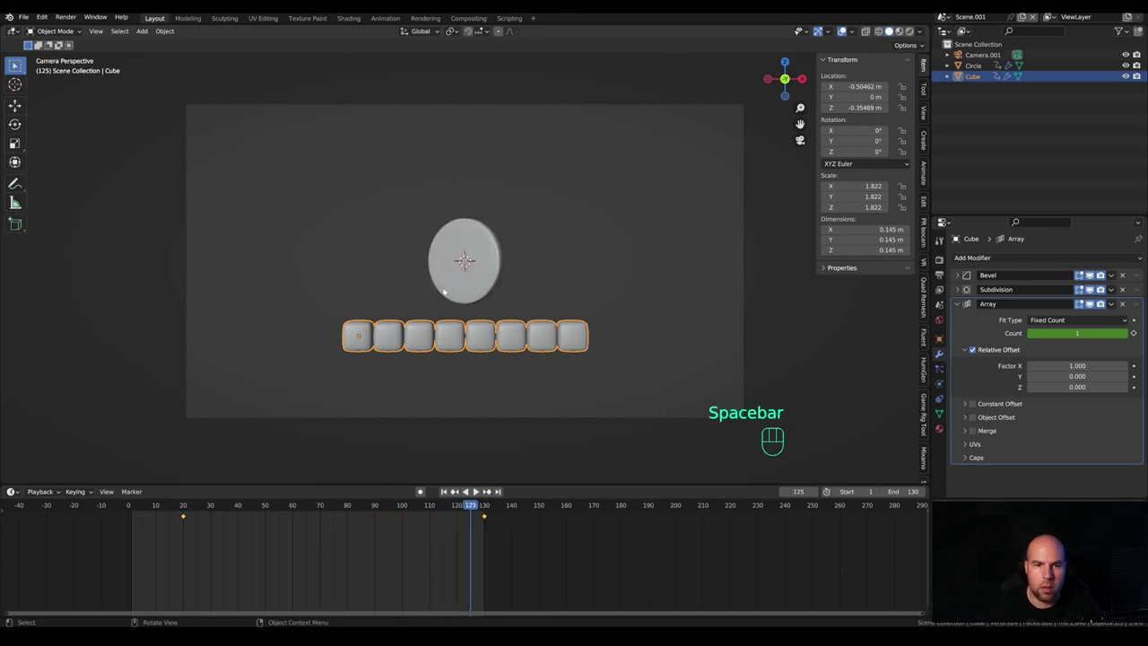
Save the file, then raise the disc and cube row together about 0.082 m along Z and check the composition near the last frame.
{"action": "left_click_drag", "start_coordinate": [192, 511], "coordinate": [185, 511]}
{"action": "key", "text": "ctrl+s"}
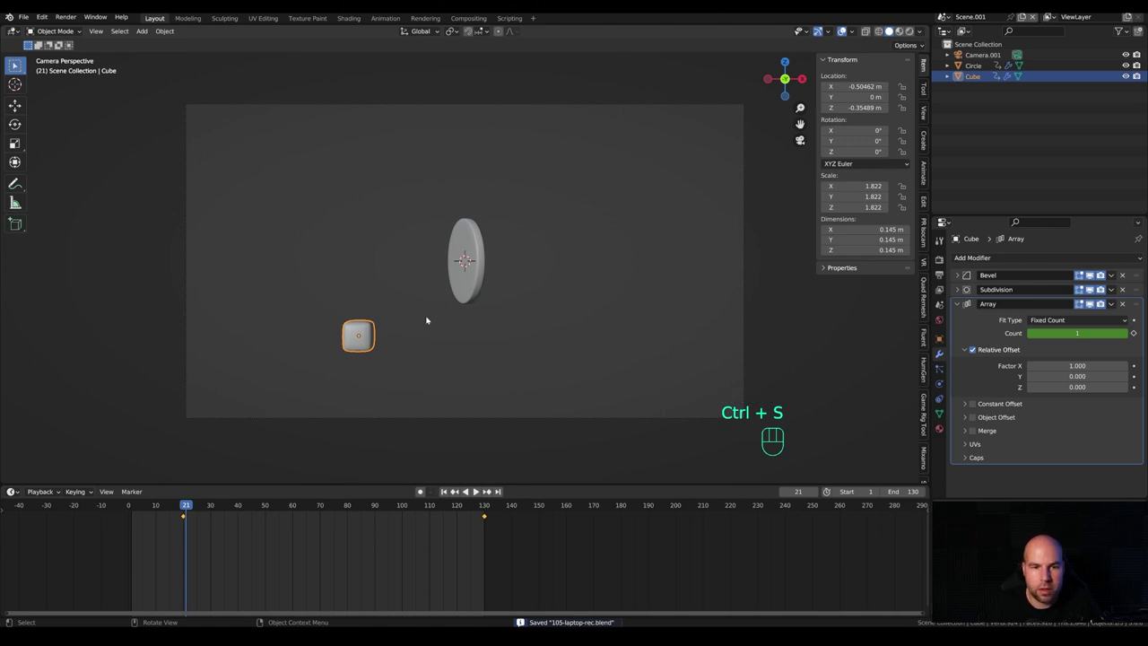
{"action": "left_click", "coordinate": [453, 296], "text": "shift"}
{"action": "key", "text": "g"}
{"action": "key", "text": "z"}
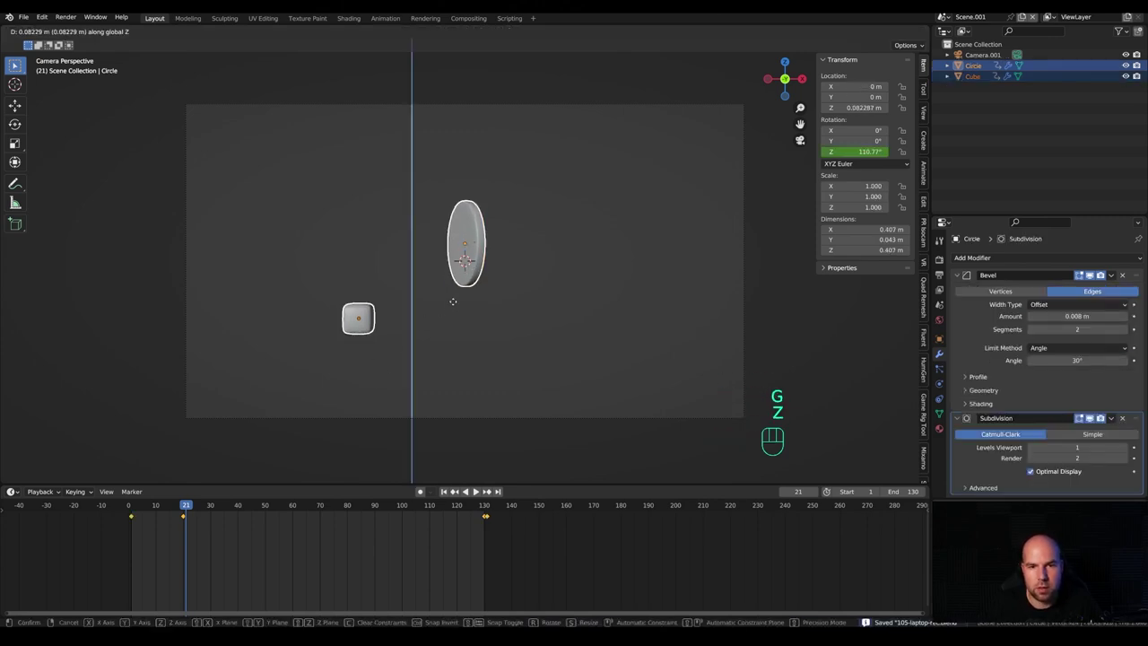
{"action": "left_click", "coordinate": [453, 301]}
{"action": "left_click_drag", "start_coordinate": [466, 511], "coordinate": [484, 515]}
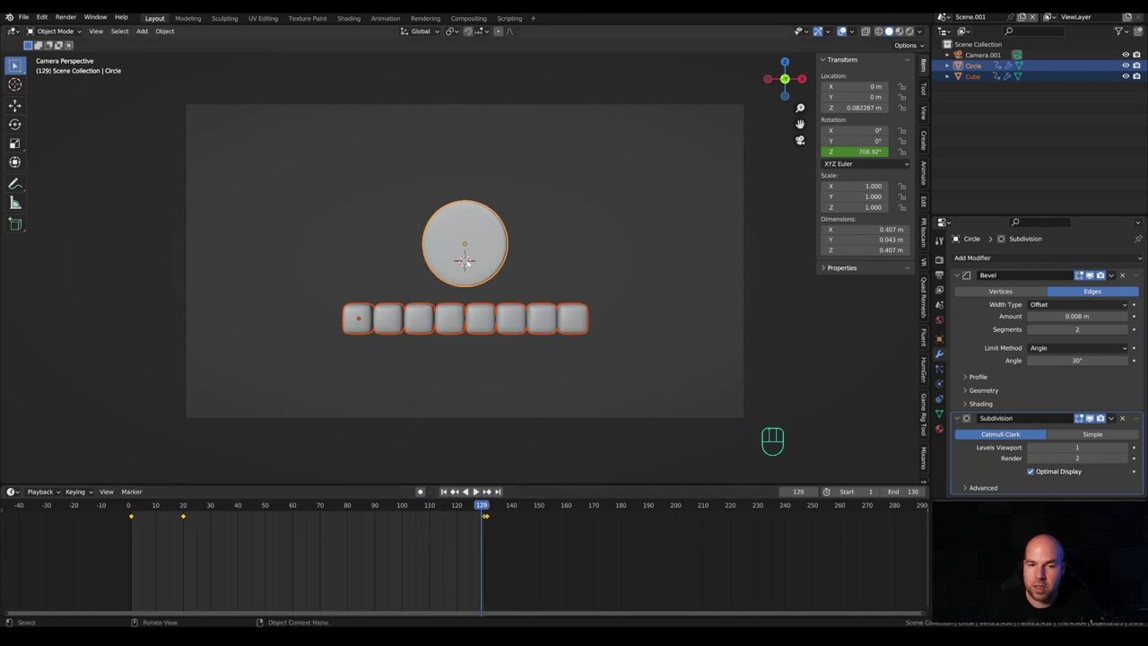
Add a mesh plane at the scene origin and rotate it 90° about the X axis to stand upright.
{"action": "middle_click_drag", "start_coordinate": [404, 250], "coordinate": [448, 266]}
{"action": "key", "text": "shift+a"}
{"action": "mouse_move", "coordinate": [448, 266]}
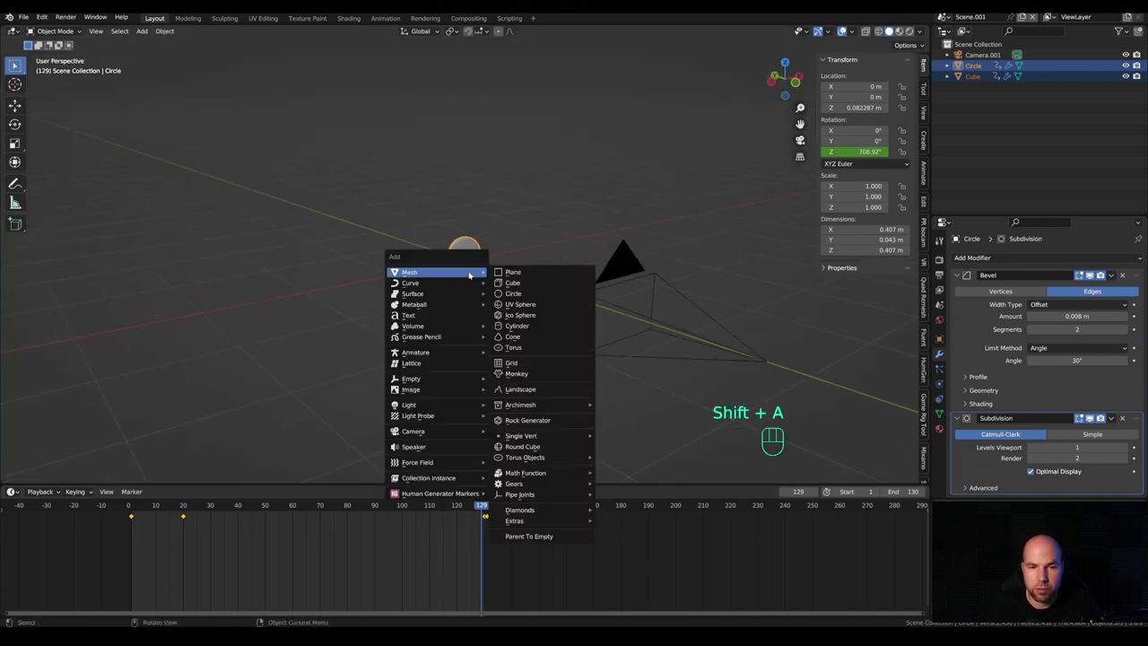
{"action": "left_click", "coordinate": [511, 272]}
{"action": "key", "text": "r"}
{"action": "key", "text": "x"}
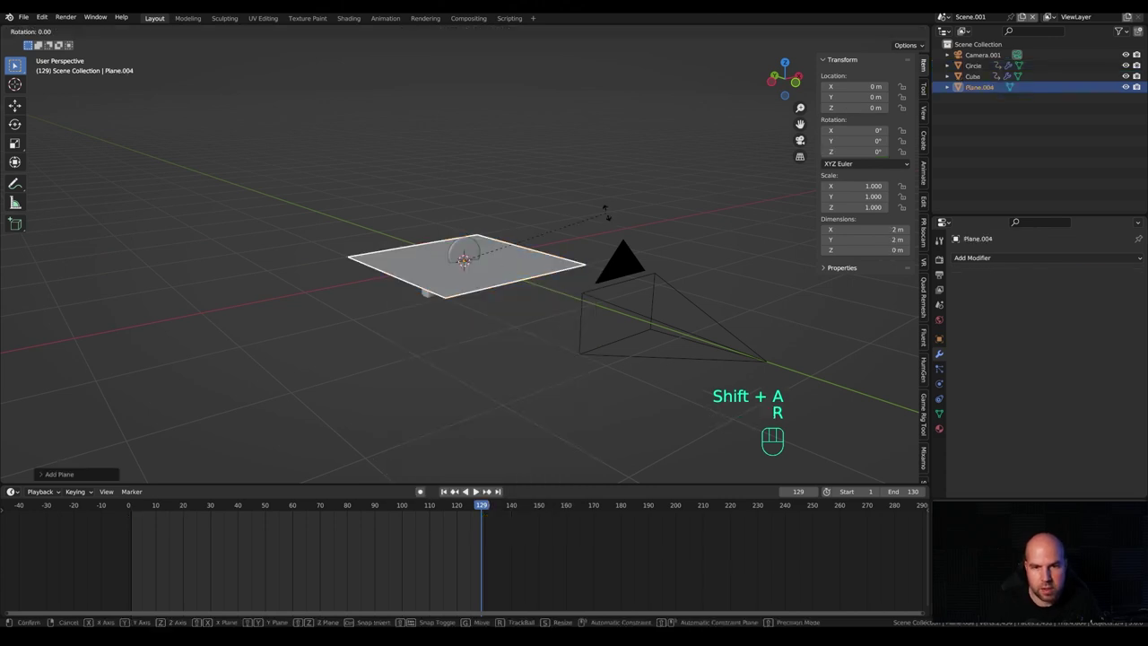
{"action": "key", "text": "KP_9"}
{"action": "key", "text": "KP_0"}
{"action": "key", "text": "KP_Enter"}
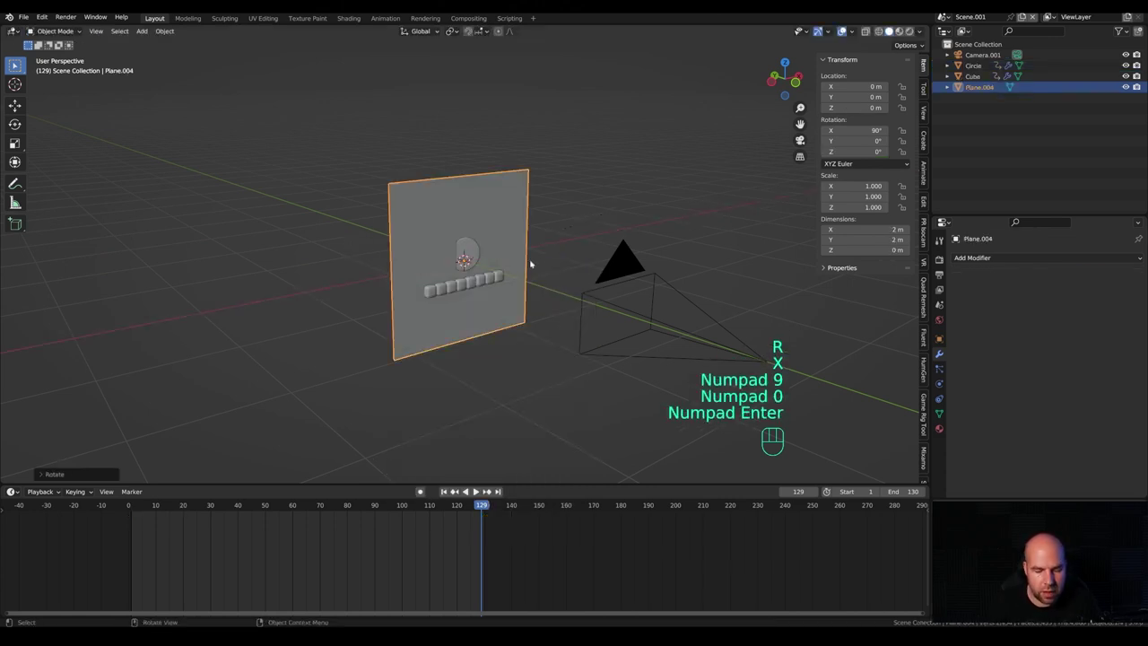
Move the plane about 1.16 m along Y behind the objects and scale it about 2.58 times to fill the camera view.
{"action": "middle_click_drag", "start_coordinate": [530, 257], "coordinate": [550, 285]}
{"action": "key", "text": "g"}
{"action": "key", "text": "y"}
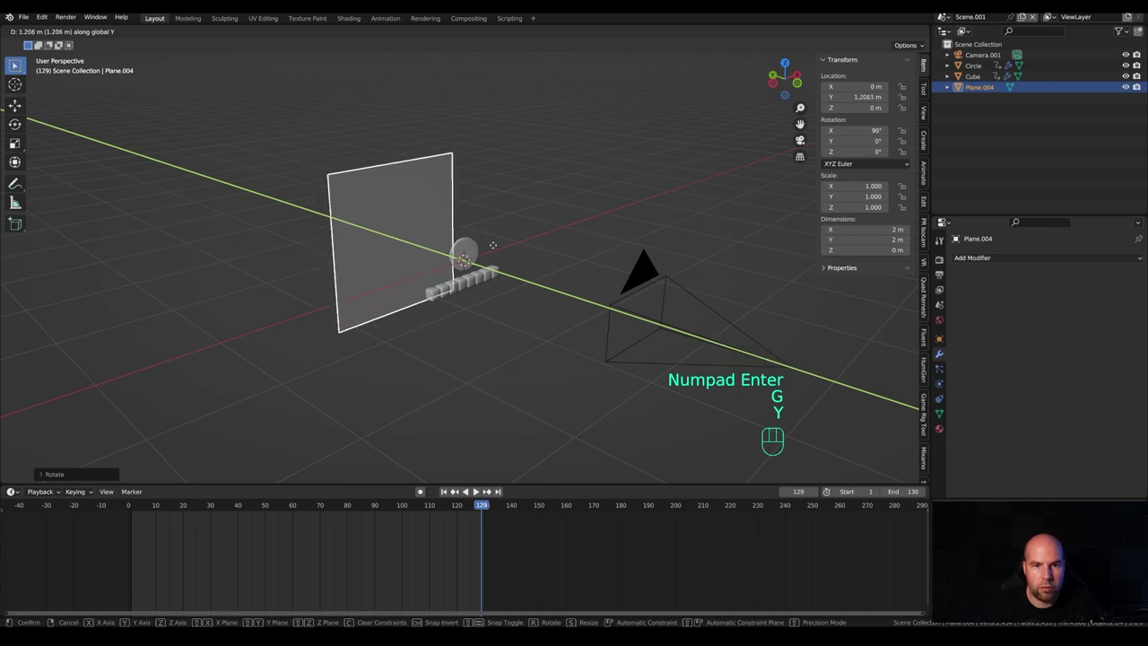
{"action": "left_click", "coordinate": [497, 245]}
{"action": "key", "text": "s"}
{"action": "left_click", "coordinate": [679, 254]}
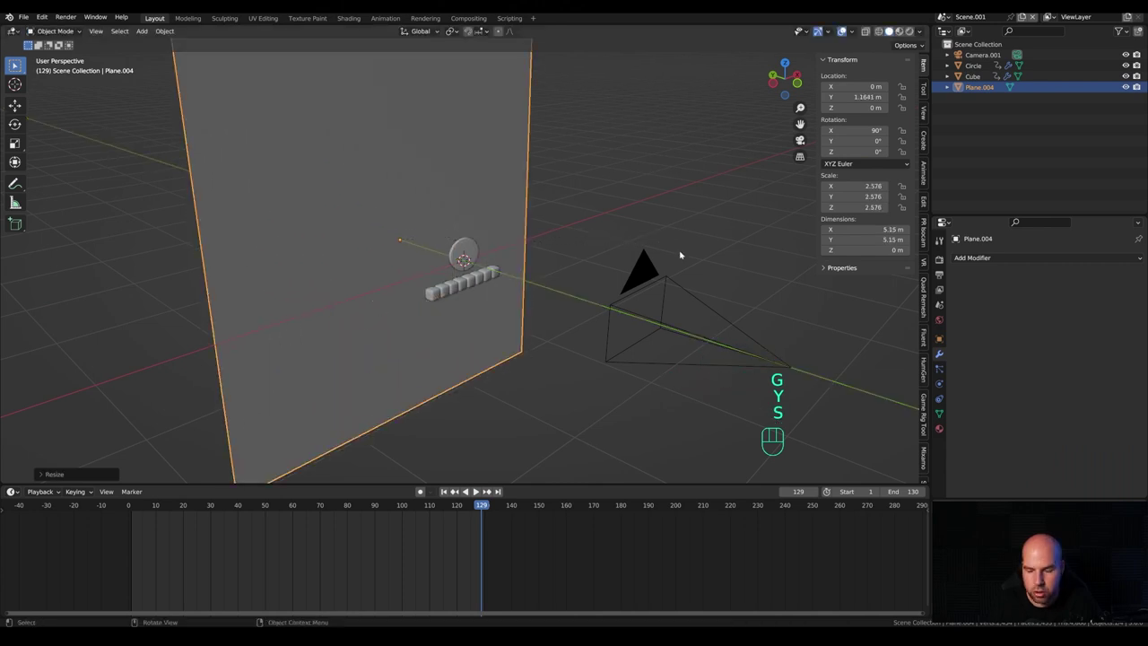
{"action": "key", "text": "KP_0"}
{"action": "scroll", "coordinate": [567, 251], "scroll_direction": "down", "scroll_amount": 1}
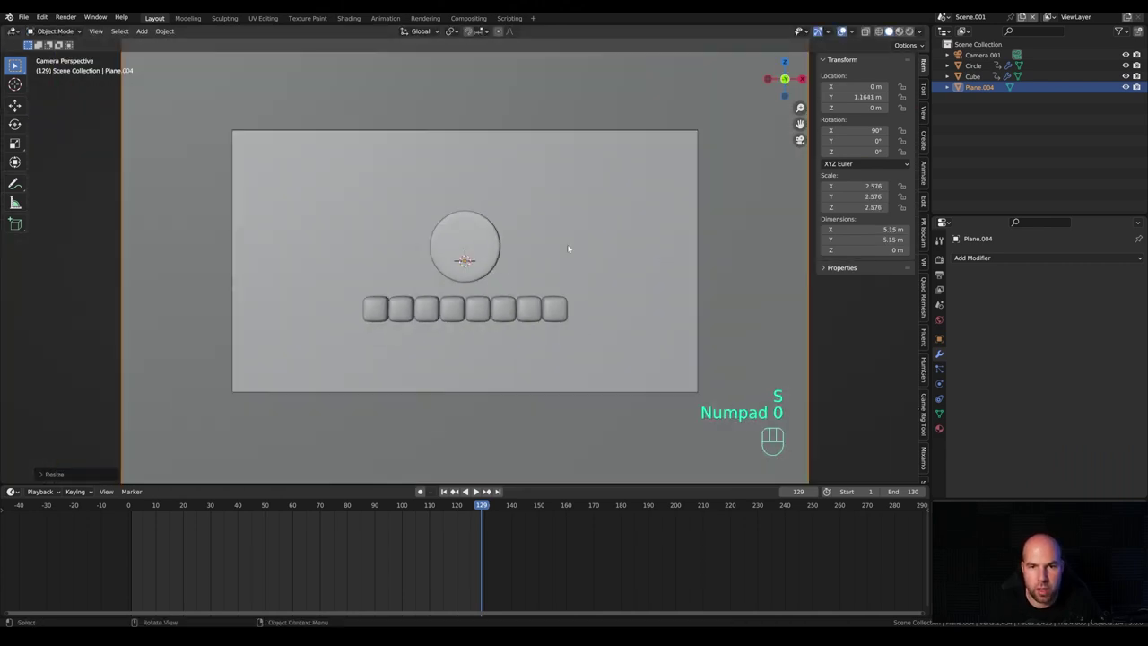
Set the scene's render engine to Cycles with GPU Compute as the device.
{"action": "left_click", "coordinate": [939, 261]}
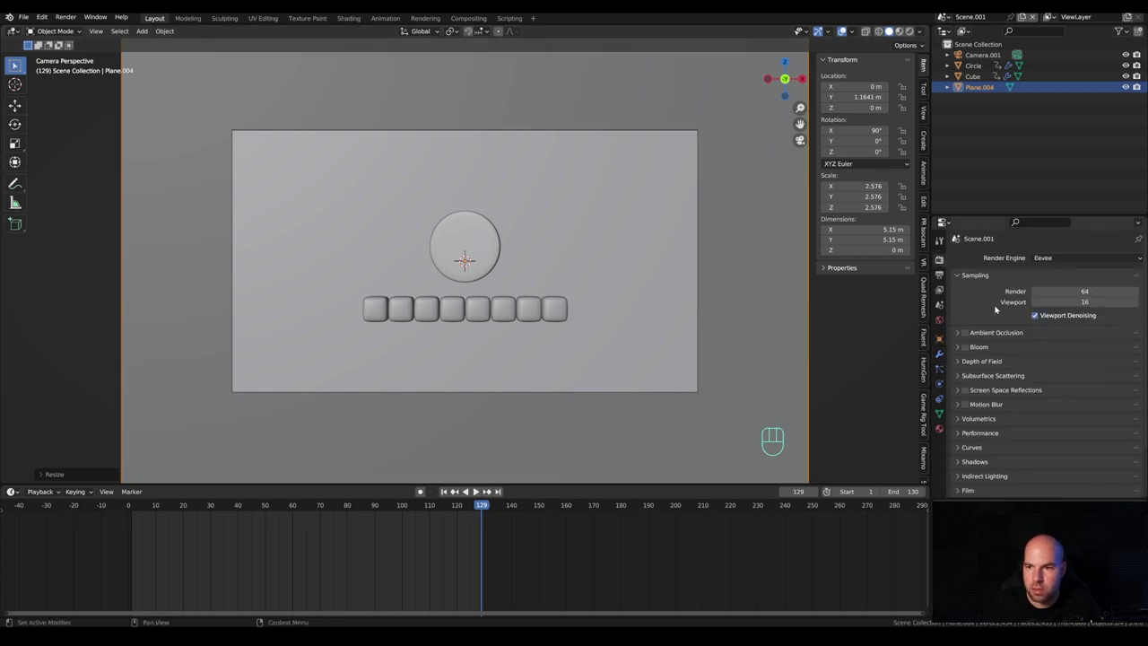
{"action": "left_click", "coordinate": [1067, 257]}
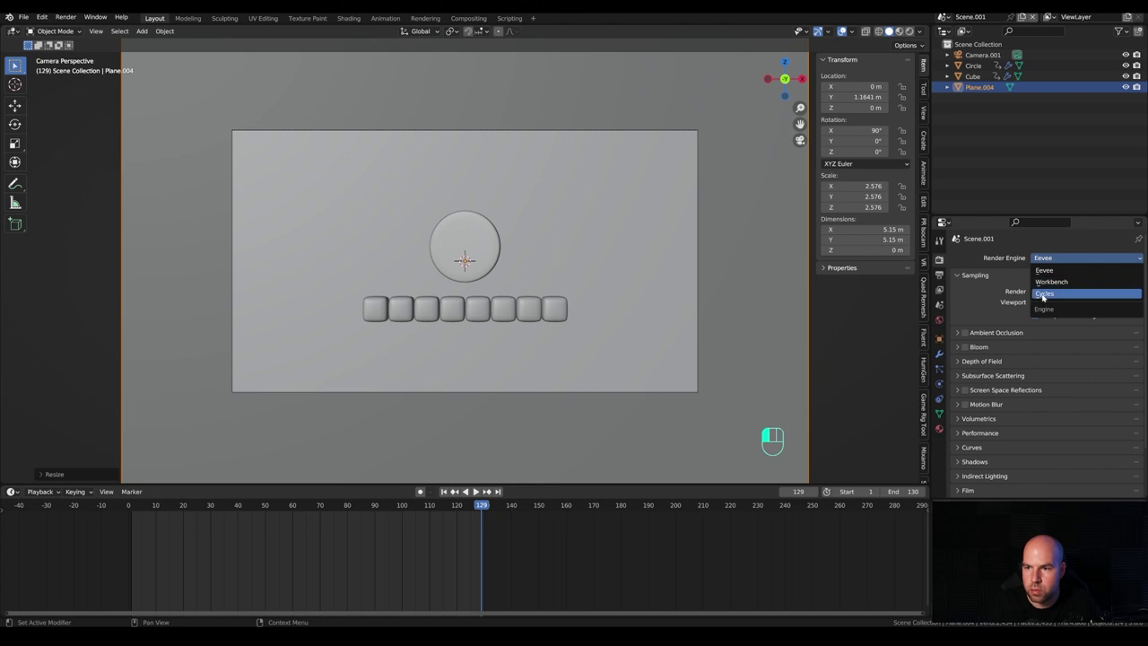
{"action": "left_click", "coordinate": [1042, 296]}
{"action": "left_click", "coordinate": [1040, 283]}
{"action": "left_click", "coordinate": [1040, 308]}
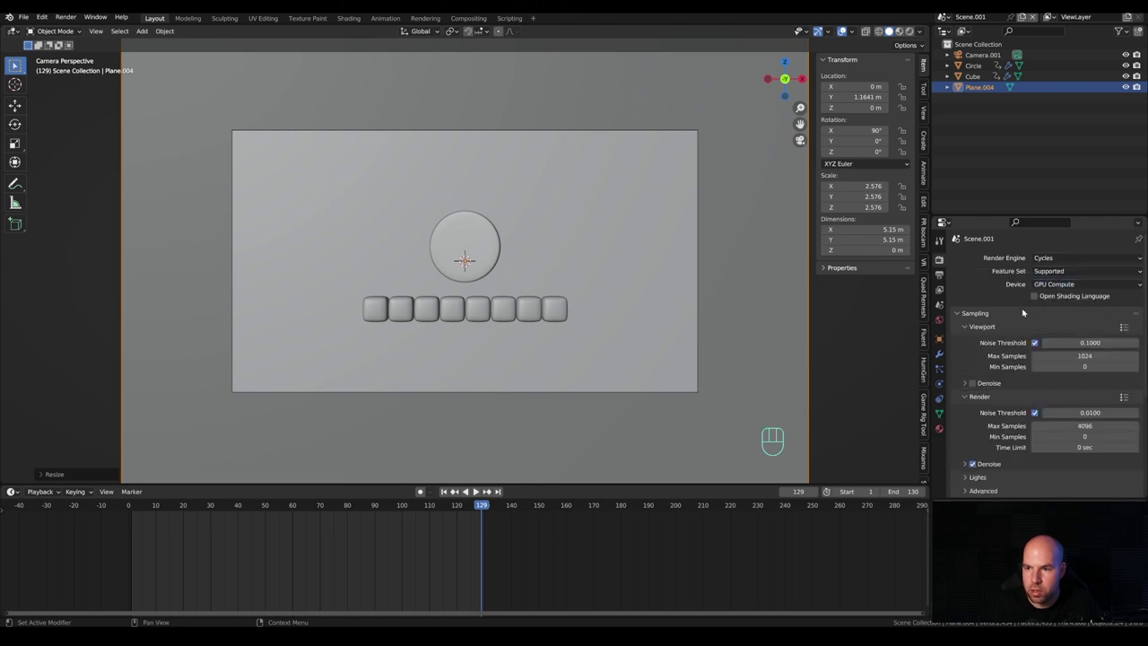
Enable viewport denoising, set the render denoiser to OptiX and set the render's maximum samples to 64.
{"action": "left_click", "coordinate": [964, 463]}
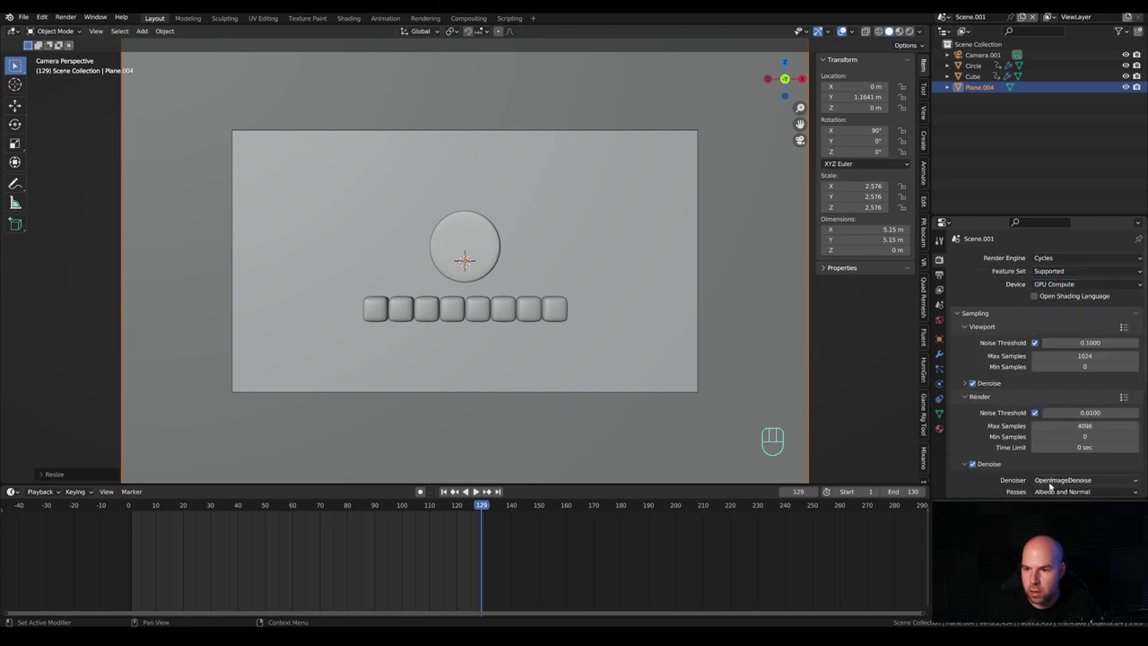
{"action": "double_click", "coordinate": [1088, 427]}
{"action": "type", "text": "64"}
{"action": "key", "text": "Return"}
{"action": "scroll", "coordinate": [1030, 370], "scroll_direction": "down", "scroll_amount": 3}
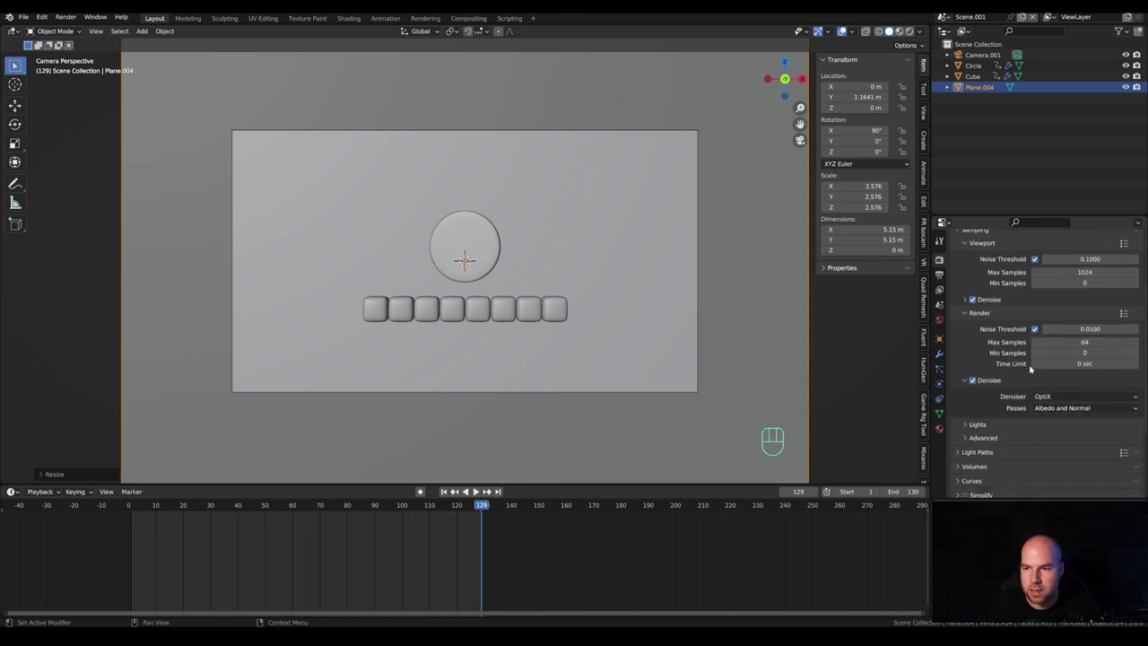
{"action": "scroll", "coordinate": [1009, 366], "scroll_direction": "down", "scroll_amount": 4}
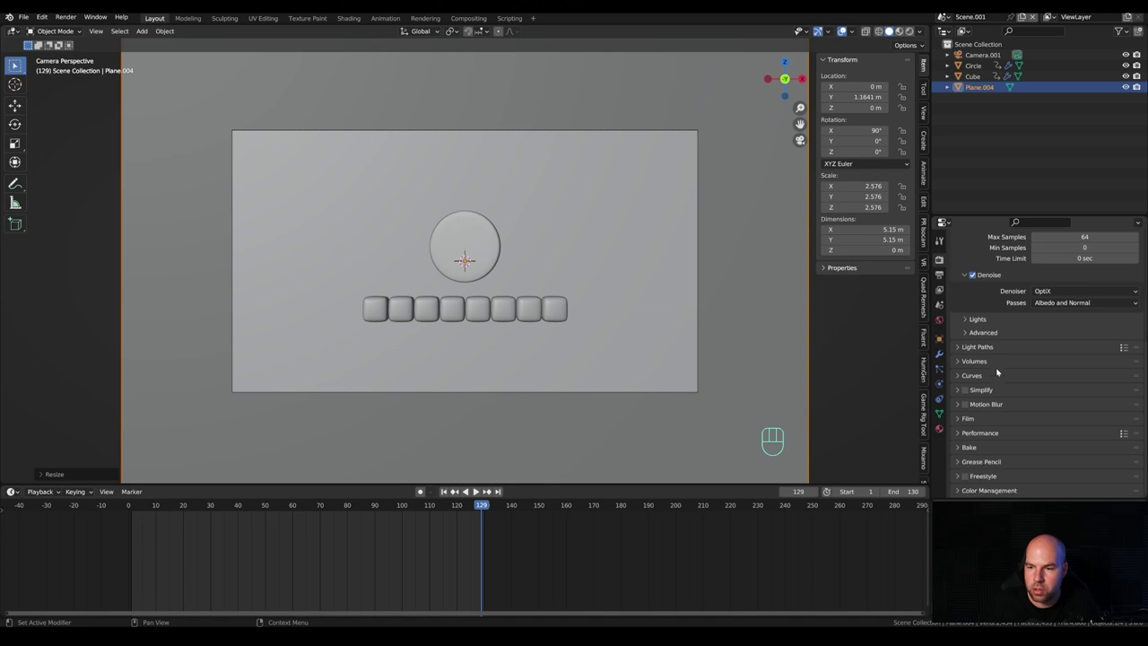
{"action": "scroll", "coordinate": [997, 372], "scroll_direction": "up", "scroll_amount": 3}
Define a render region around the camera frame and switch the viewport to Rendered shading.
{"action": "key", "text": "ctrl+b"}
{"action": "mouse_move", "coordinate": [219, 114]}
{"action": "left_mouse_down"}
{"action": "mouse_move", "coordinate": [674, 447]}
{"action": "mouse_move", "coordinate": [715, 410]}
{"action": "left_mouse_up"}
{"action": "key", "text": "z"}
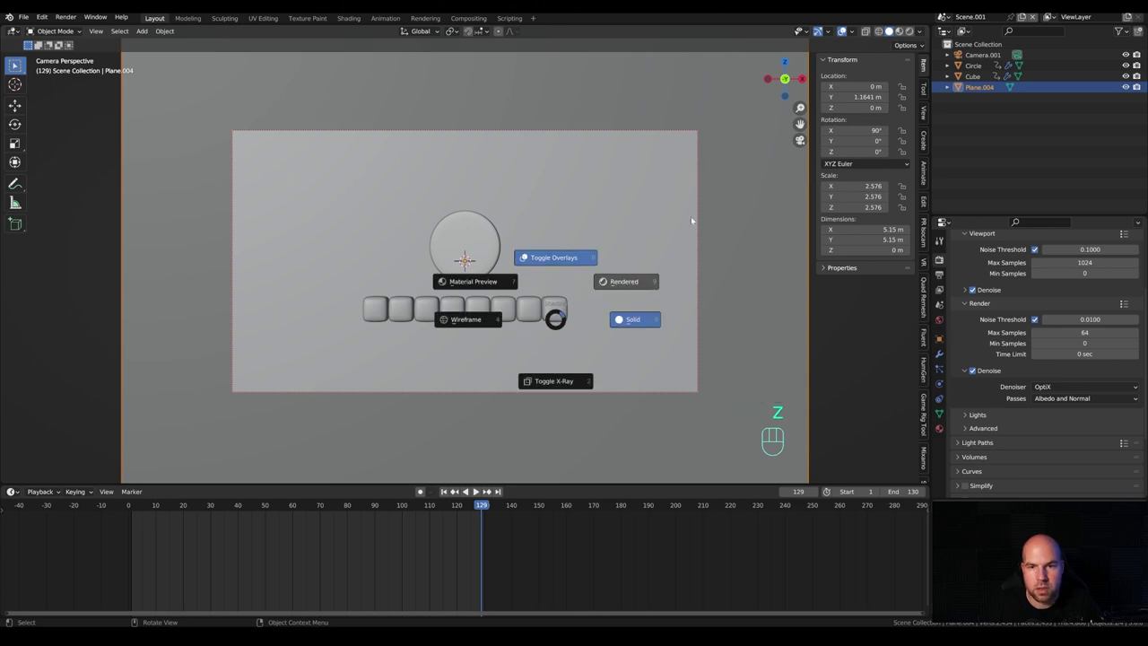
{"action": "left_click", "coordinate": [692, 218]}
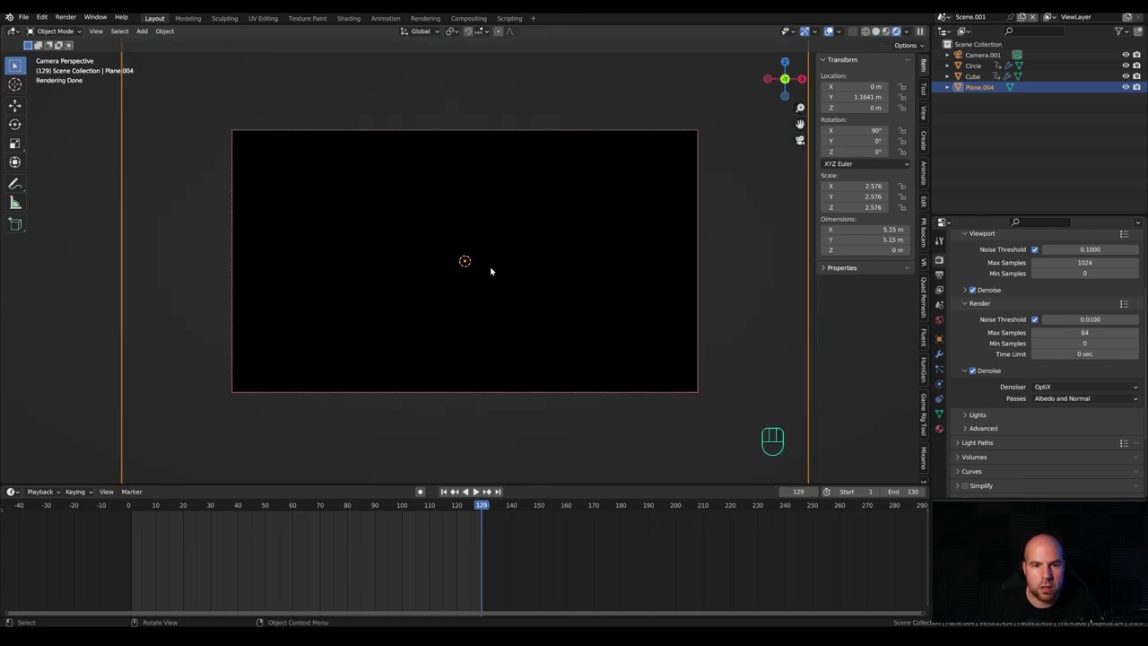
Add an area light at the scene origin.
{"action": "key", "text": "shift+a"}
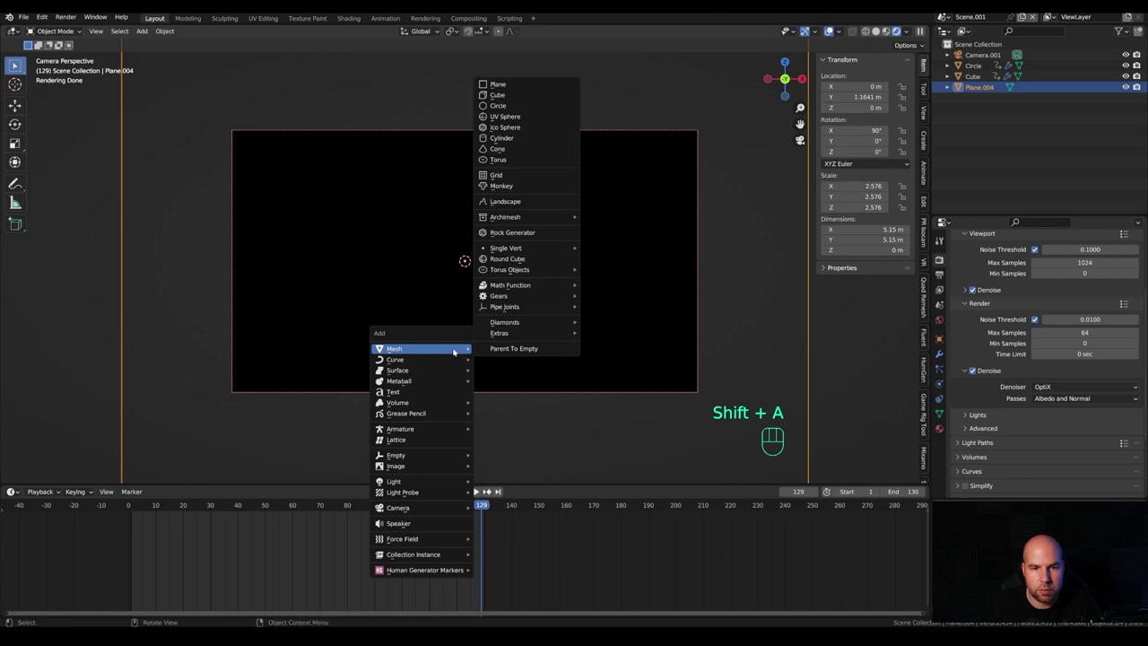
{"action": "mouse_move", "coordinate": [431, 485]}
{"action": "left_click", "coordinate": [507, 516]}
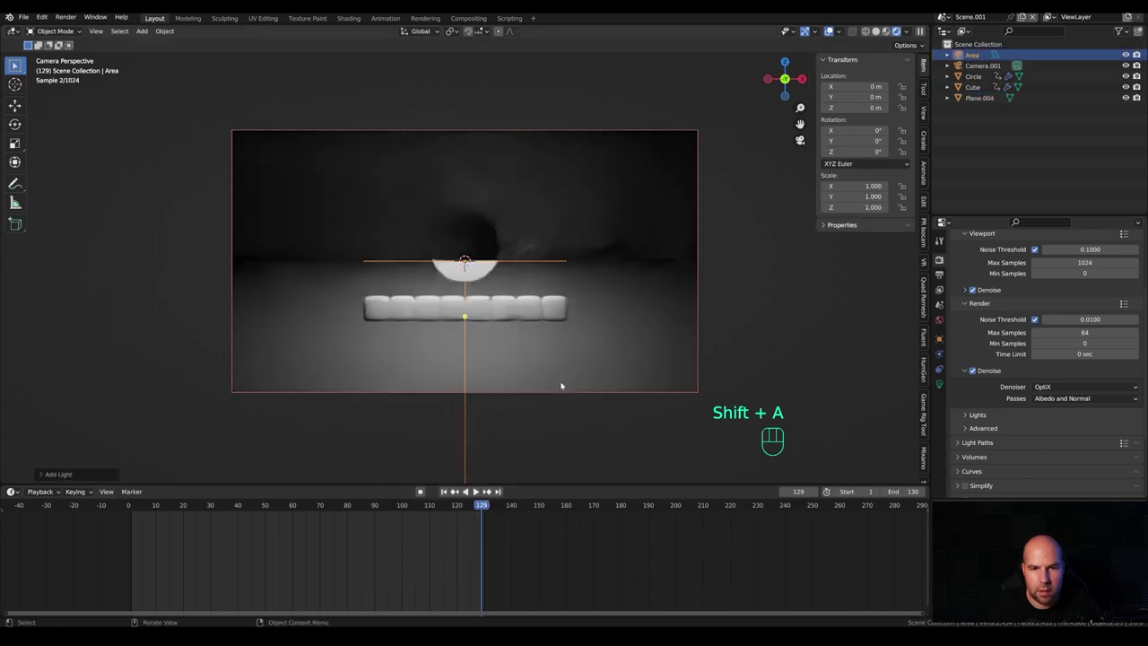
Raise the area light along Z to about 1.35 m above the origin and shift it along the Y axis.
{"action": "key", "text": "g"}
{"action": "key", "text": "z"}
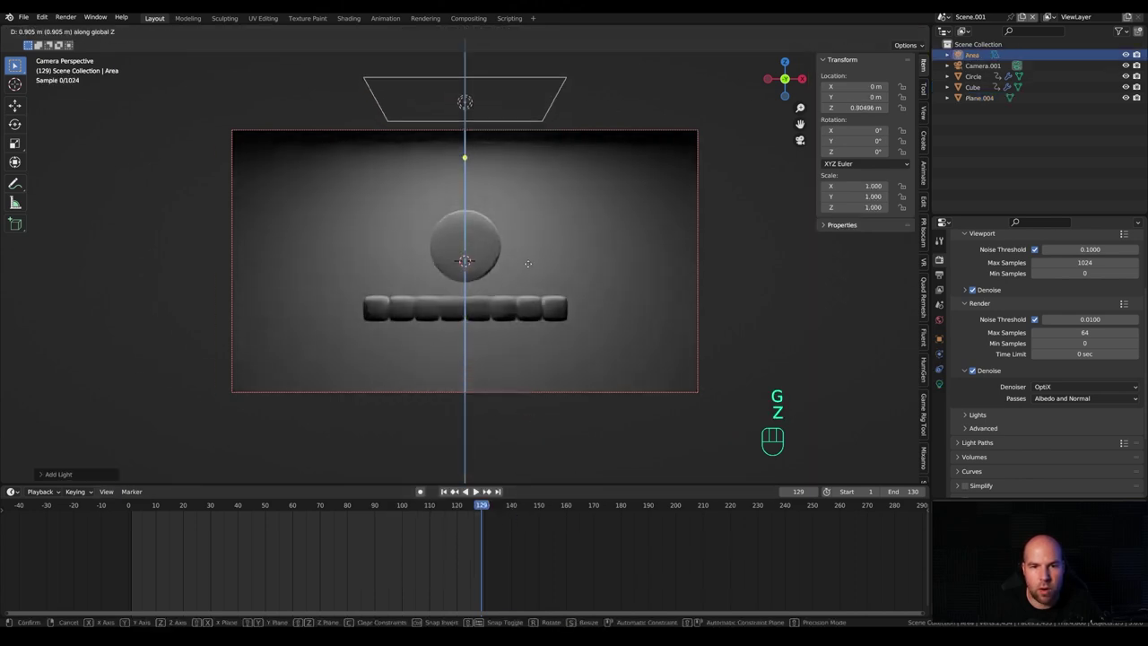
{"action": "left_click", "coordinate": [545, 185]}
{"action": "key", "text": "Escape"}
{"action": "key", "text": "g"}
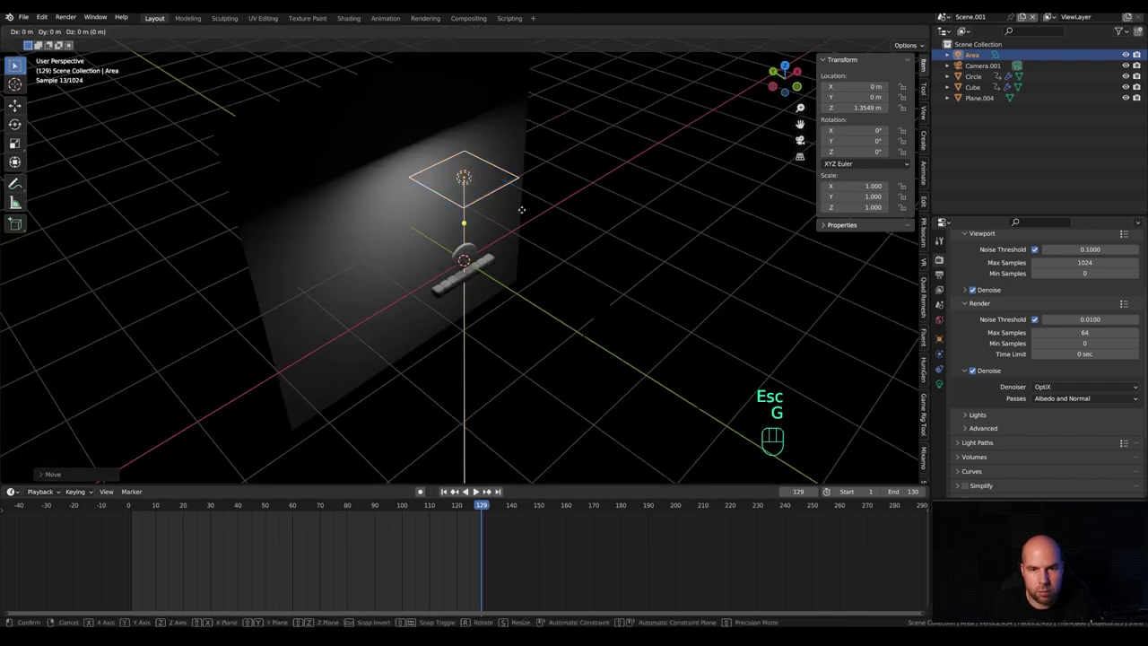
{"action": "key", "text": "y"}
{"action": "left_click", "coordinate": [548, 227]}
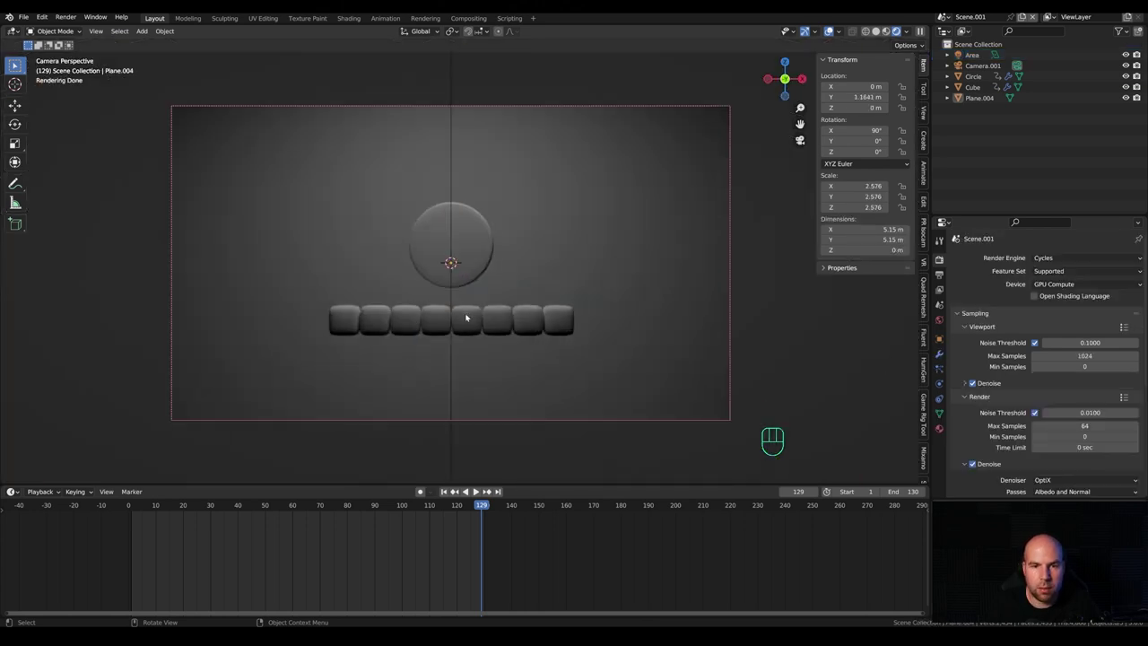
Give the cube row a new material with transmission 1.000 and roughness about 0.428.
{"action": "left_click", "coordinate": [380, 321]}
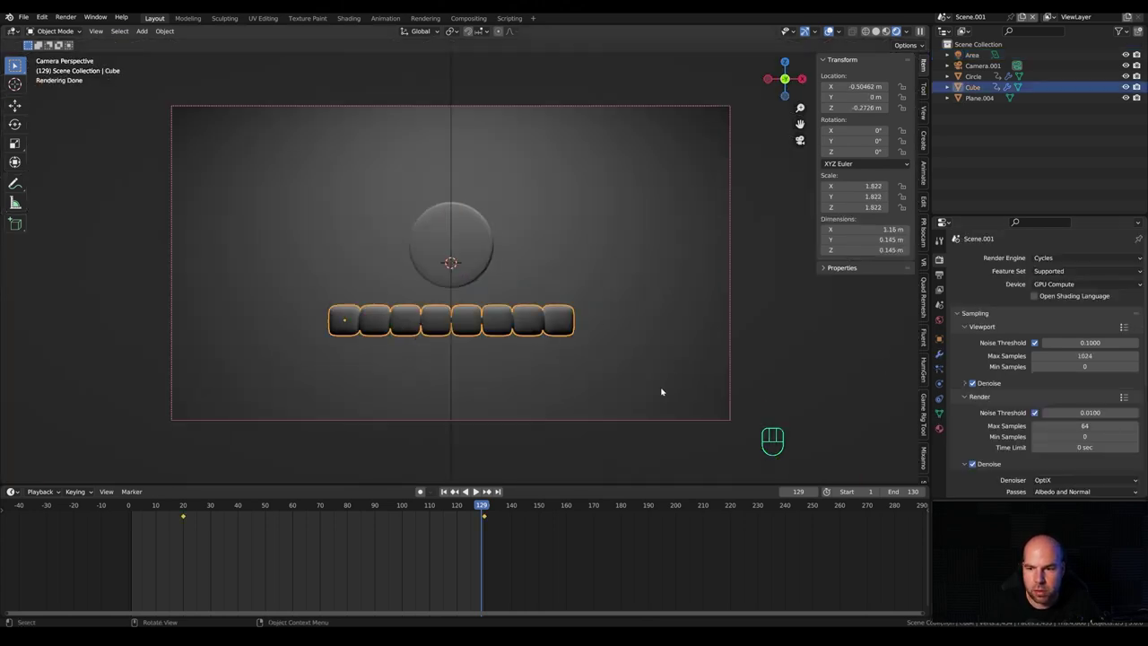
{"action": "left_click", "coordinate": [939, 428]}
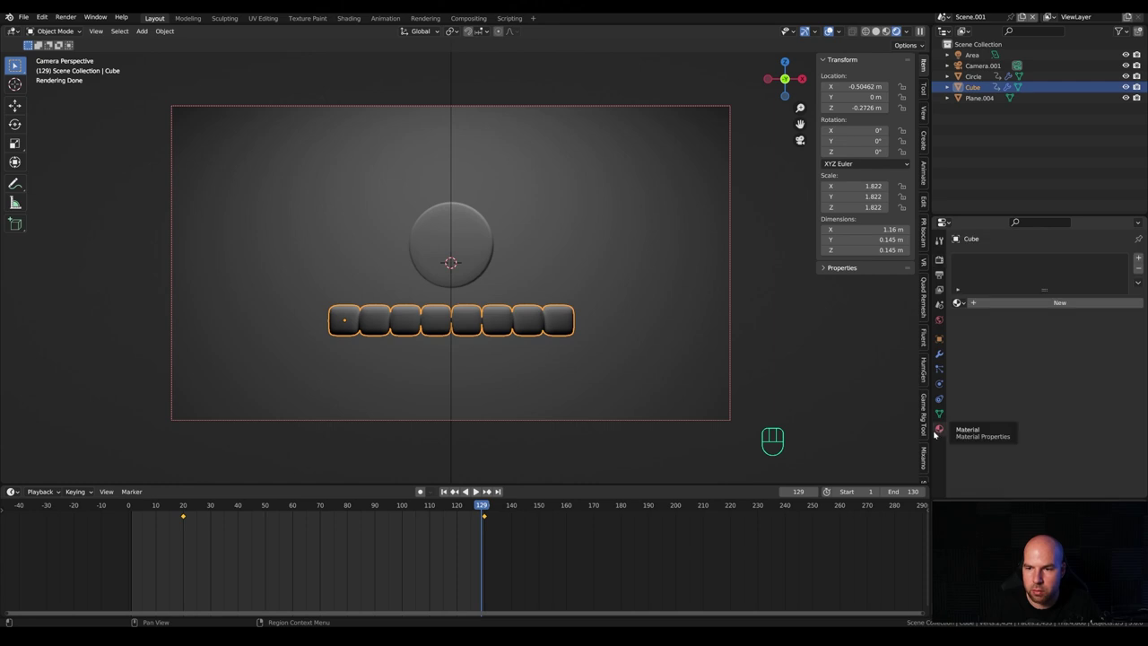
{"action": "left_click", "coordinate": [1039, 304]}
{"action": "scroll", "coordinate": [1042, 388], "scroll_direction": "down", "scroll_amount": 10}
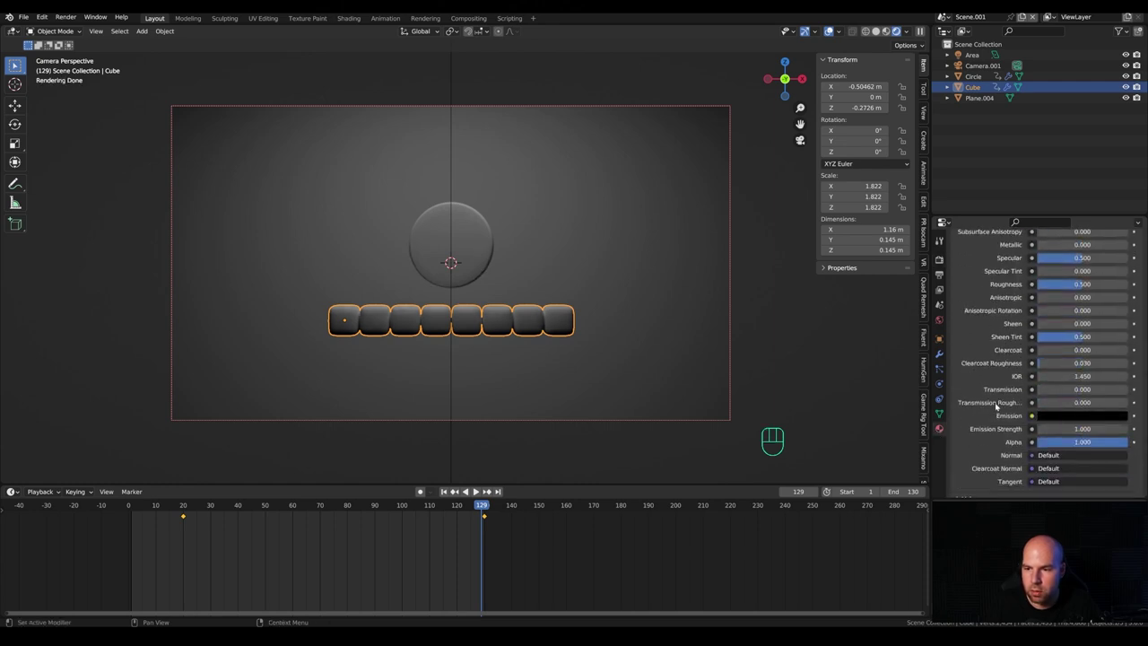
{"action": "left_click_drag", "start_coordinate": [1043, 388], "coordinate": [1130, 391]}
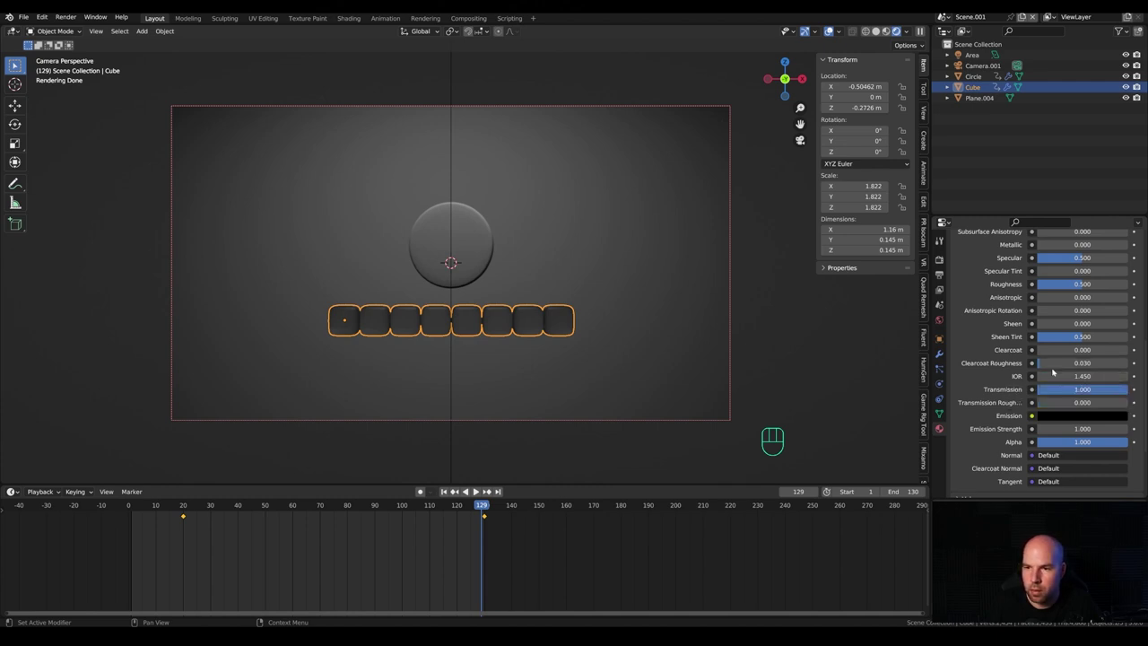
{"action": "mouse_move", "coordinate": [1067, 283]}
{"action": "left_mouse_down"}
{"action": "mouse_move", "coordinate": [1042, 283]}
{"action": "mouse_move", "coordinate": [1067, 283]}
{"action": "left_mouse_up"}
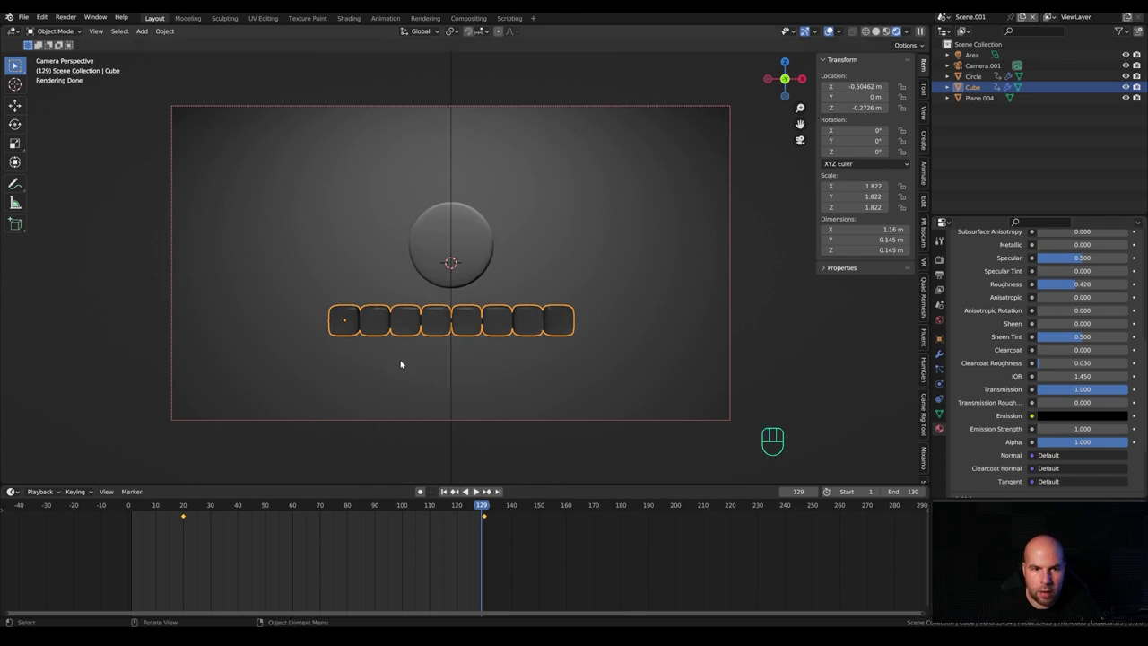
Select the bottom face of the source cube in face mode and assign a second material slot to it.
{"action": "key", "text": "Tab"}
{"action": "middle_click_drag", "start_coordinate": [353, 350], "coordinate": [404, 318]}
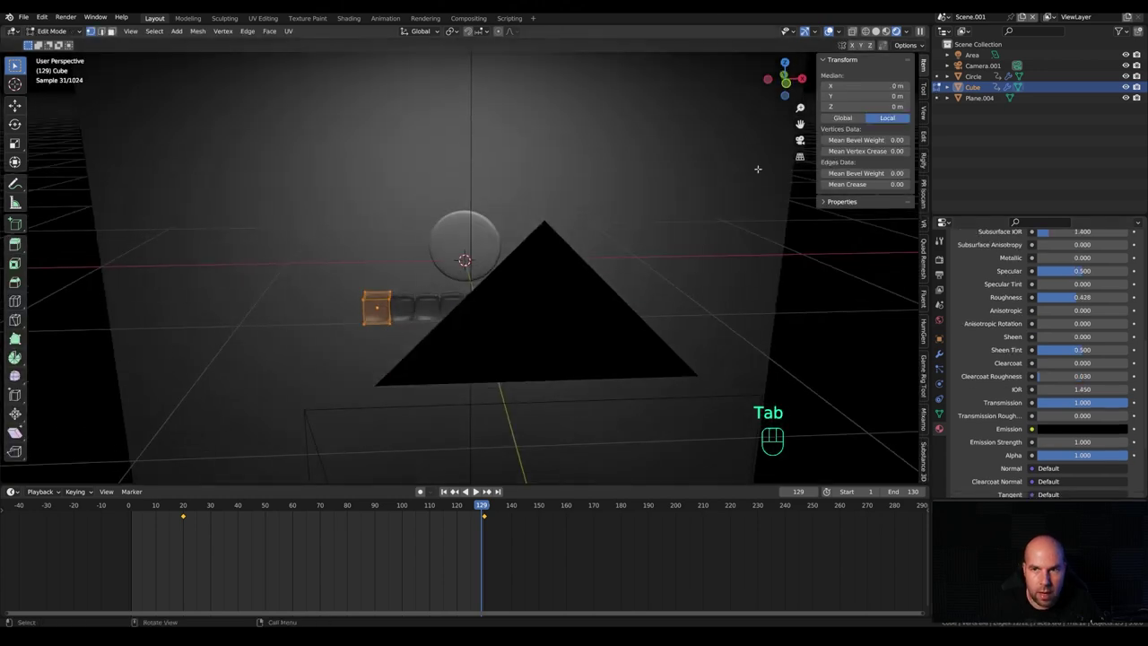
{"action": "key", "text": "3"}
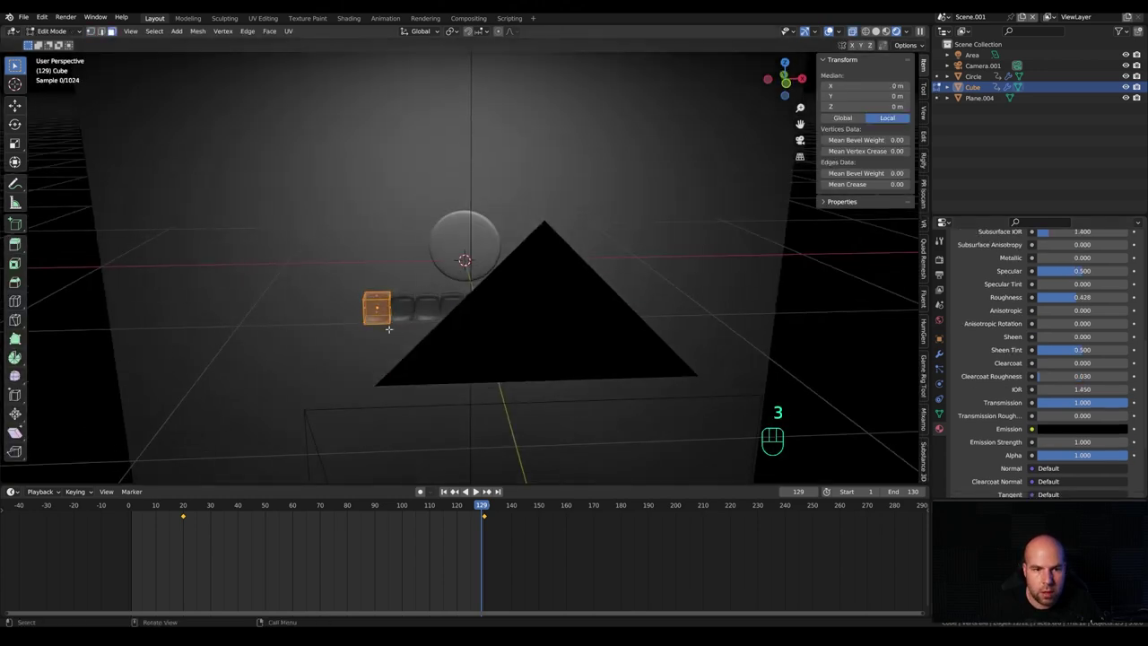
{"action": "left_click", "coordinate": [377, 320]}
{"action": "scroll", "coordinate": [1076, 359], "scroll_direction": "up", "scroll_amount": 7}
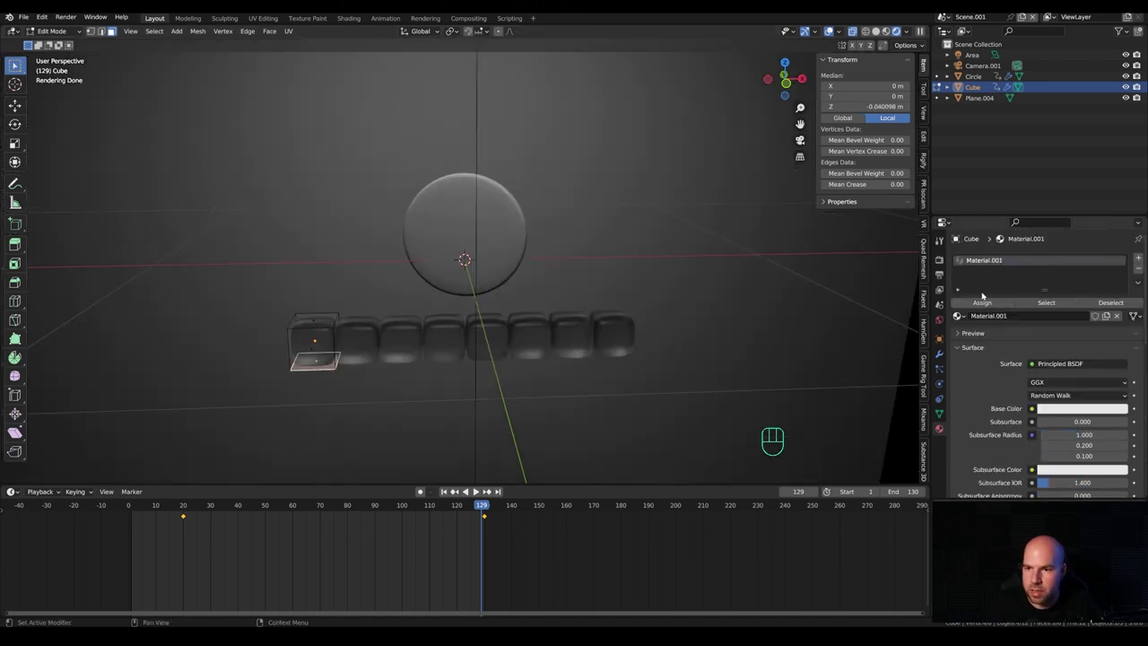
{"action": "left_click", "coordinate": [1138, 257]}
{"action": "left_click", "coordinate": [986, 321]}
{"action": "key", "text": "Tab"}
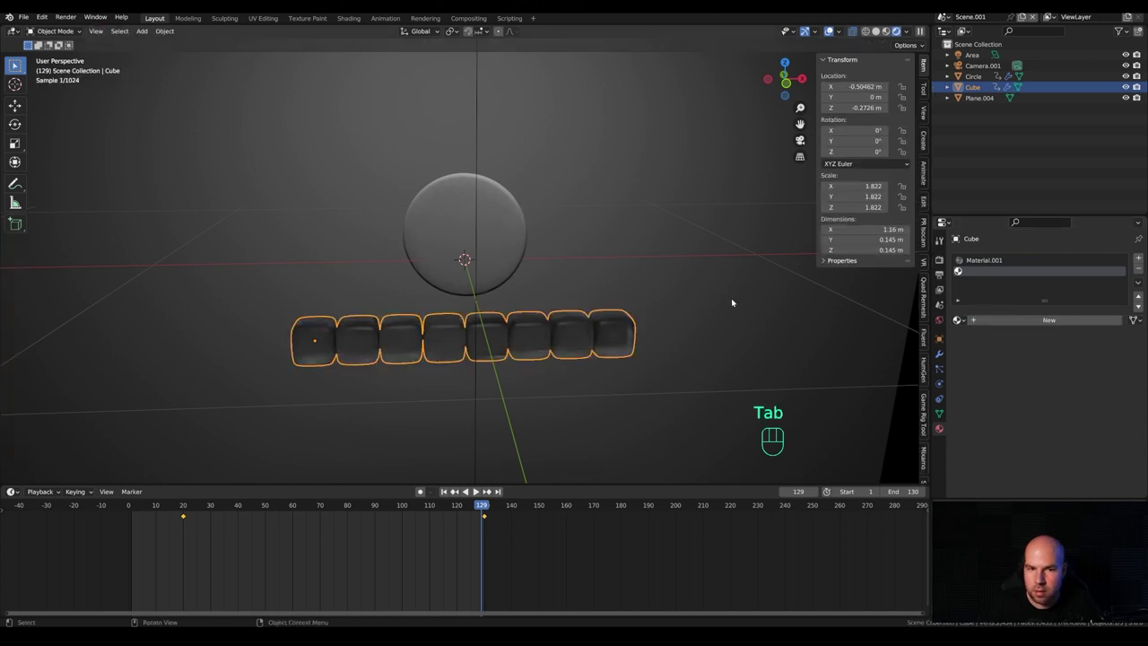
Create an Emission material in the cube's second slot with a strength of 5.
{"action": "left_click", "coordinate": [1045, 320]}
{"action": "left_click", "coordinate": [1059, 367]}
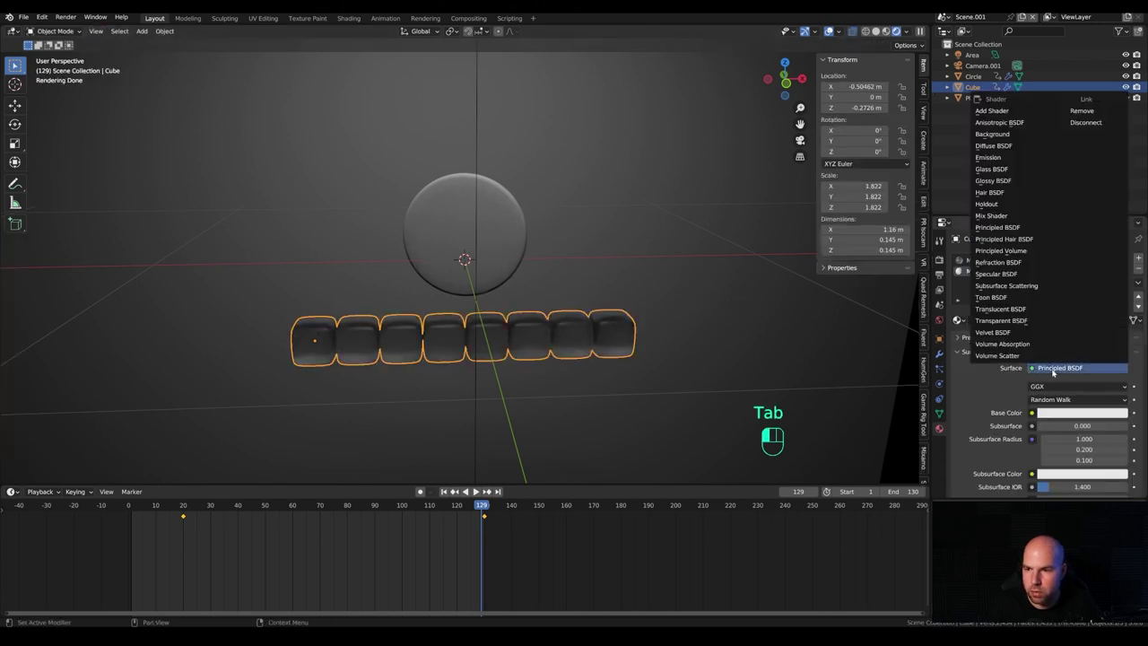
{"action": "left_click", "coordinate": [989, 157]}
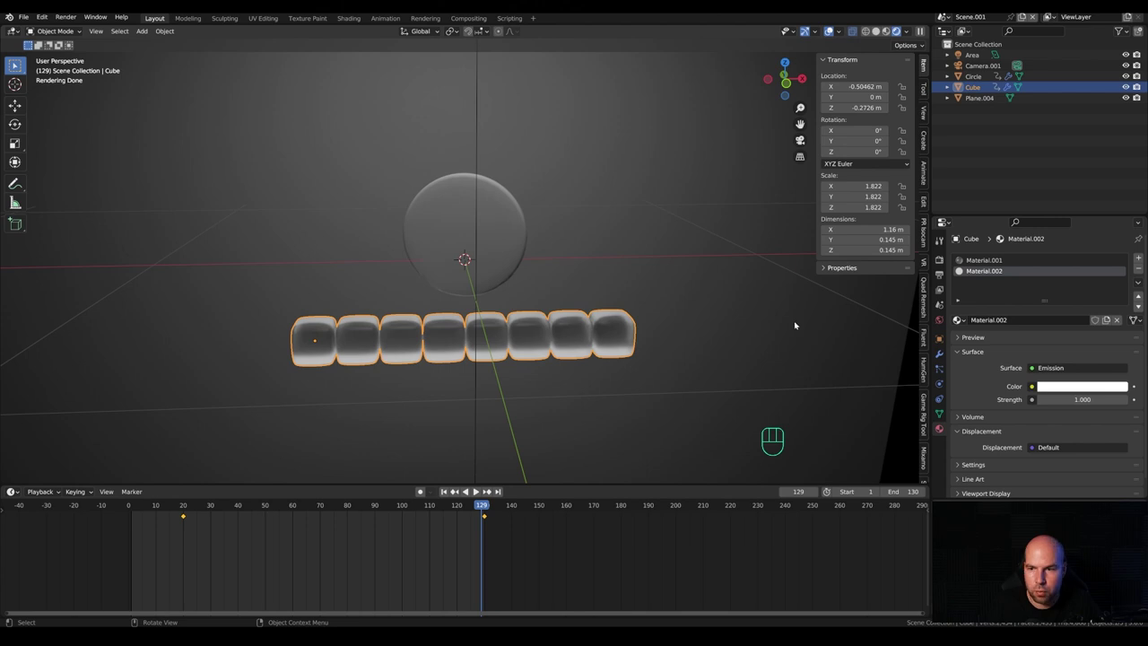
{"action": "left_click", "coordinate": [1082, 399]}
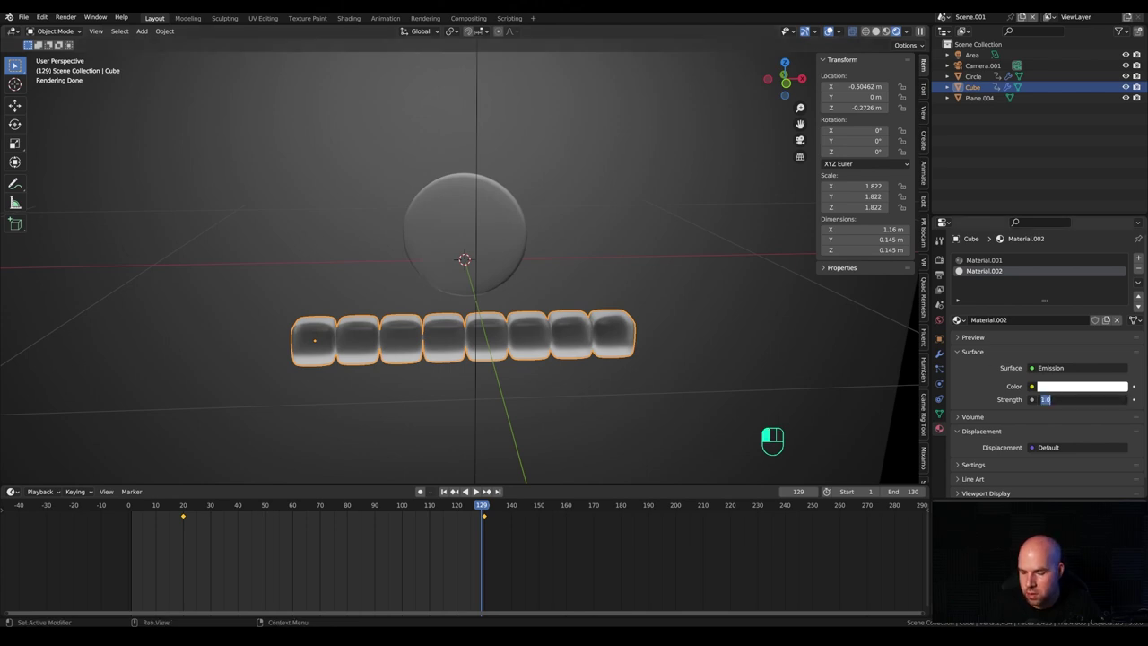
{"action": "key", "text": "Return"}
{"action": "left_click", "coordinate": [1082, 399]}
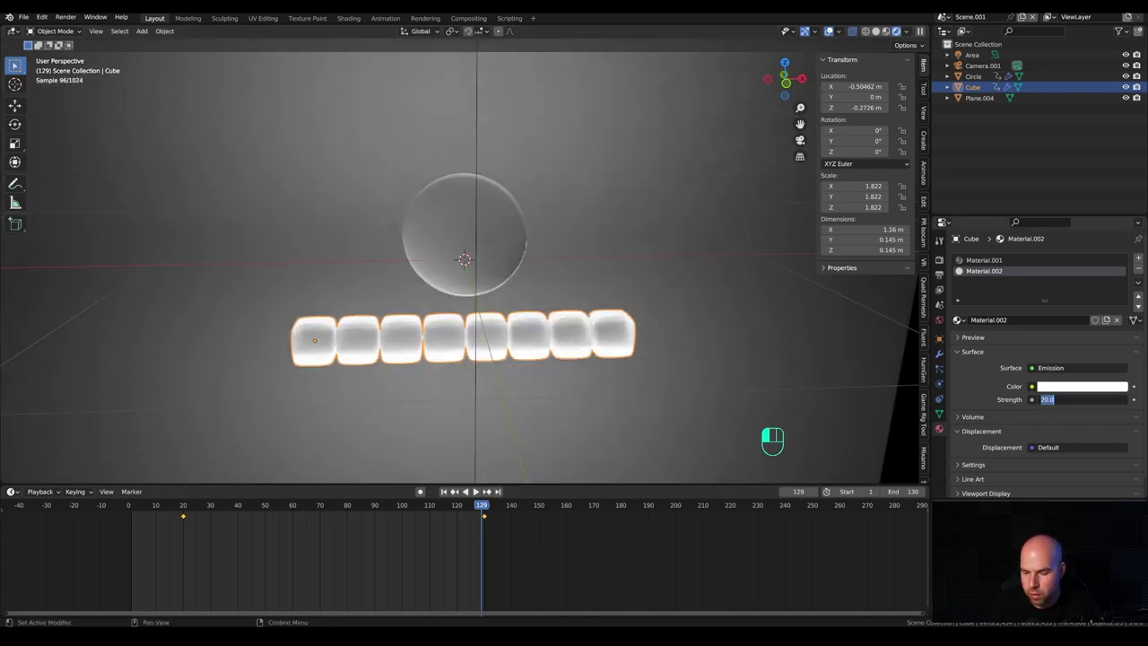
{"action": "key", "text": "Return"}
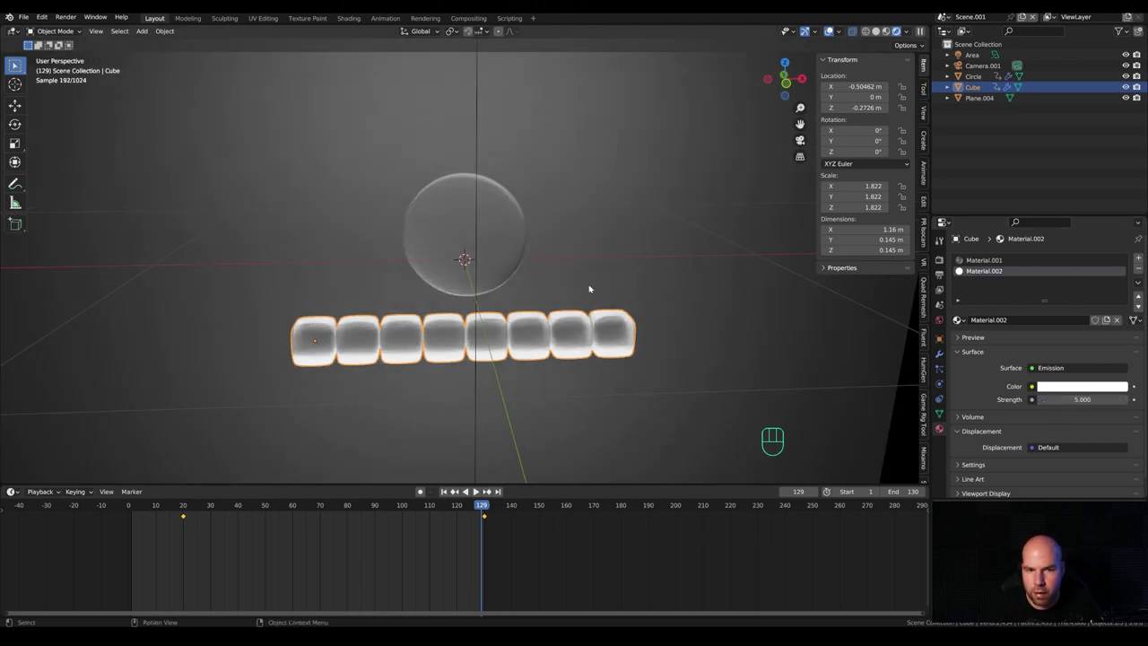
Set the cube's emission color to red (saturation 0.965) at frame 20 and keyframe it.
{"action": "key", "text": "KP_0"}
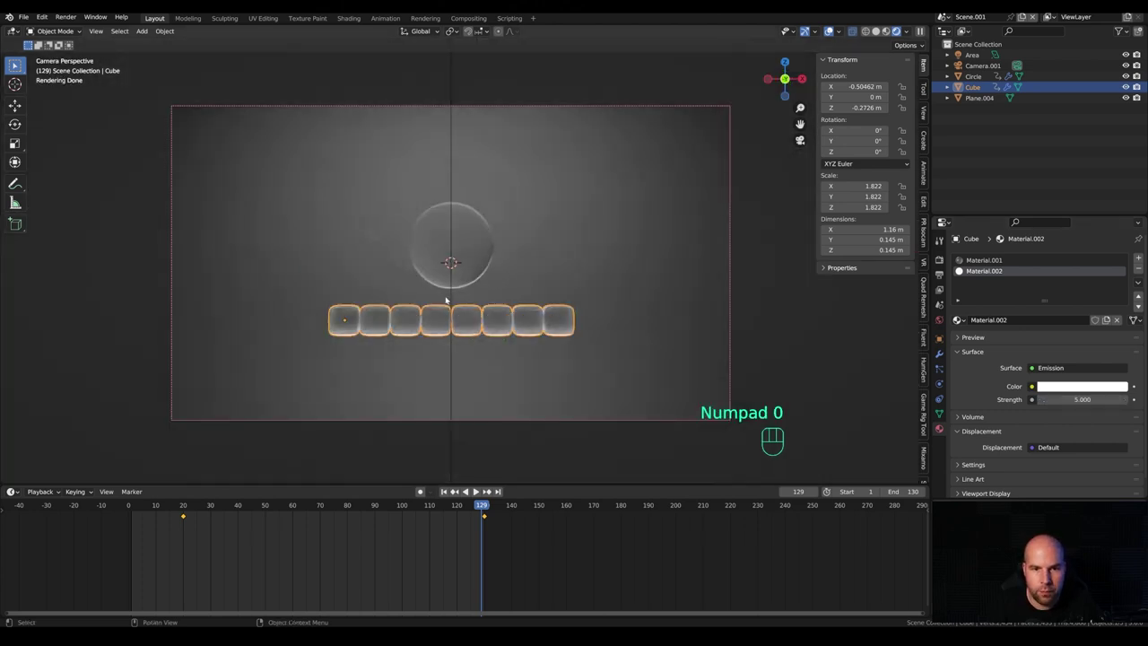
{"action": "left_click_drag", "start_coordinate": [166, 508], "coordinate": [183, 507]}
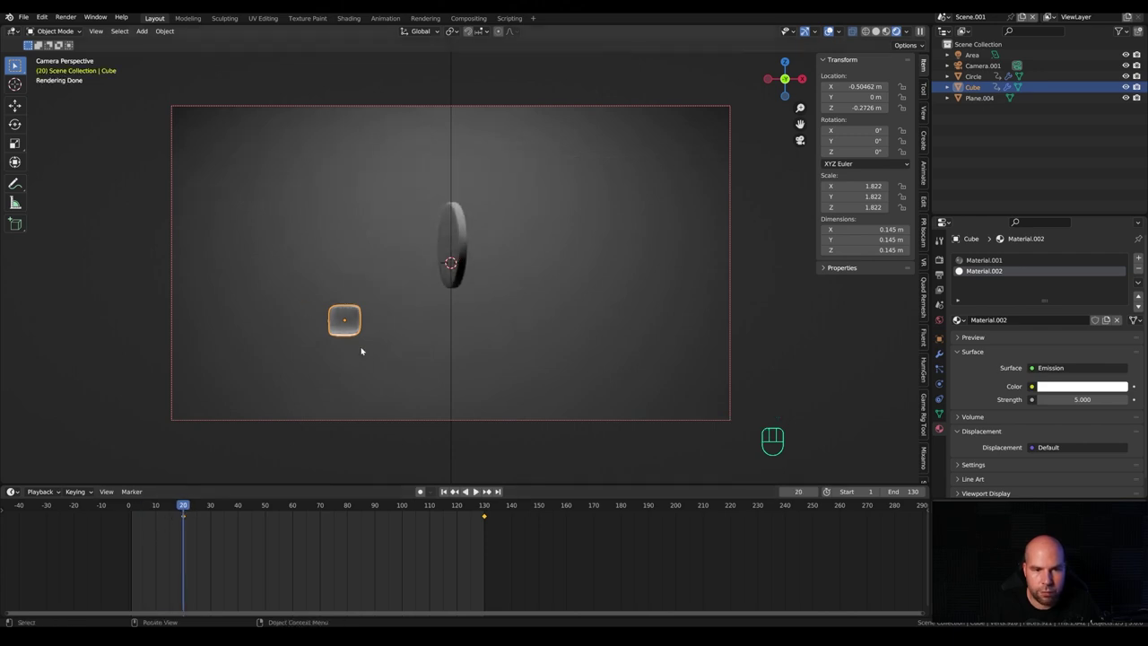
{"action": "left_click", "coordinate": [1074, 387]}
{"action": "left_click", "coordinate": [1068, 302]}
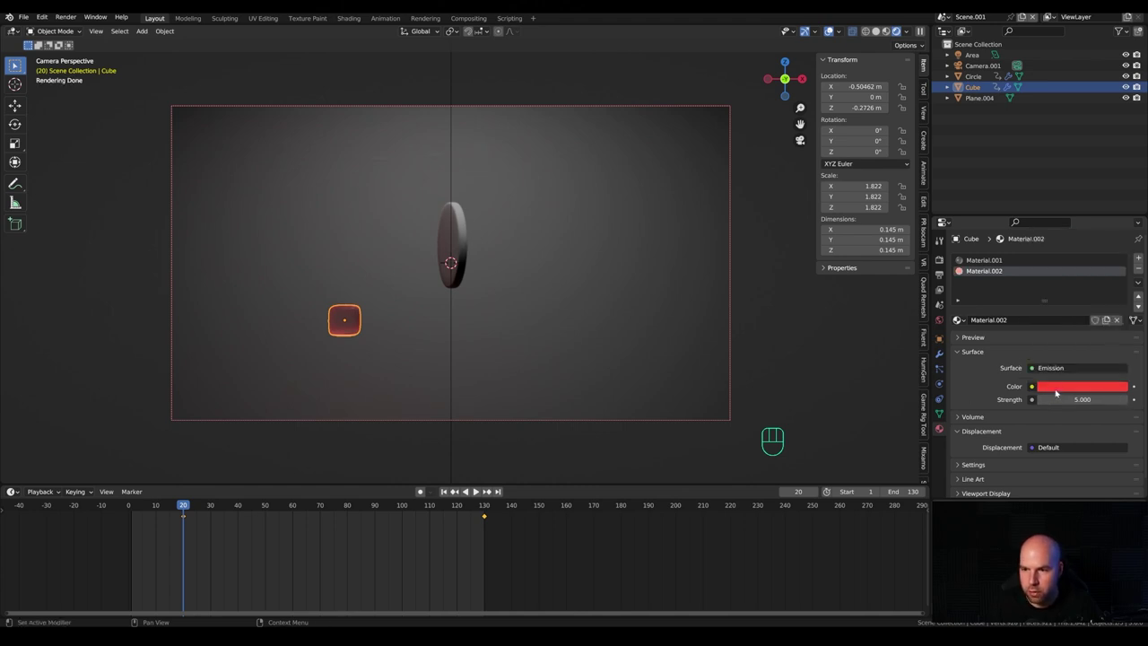
{"action": "key", "text": "i"}
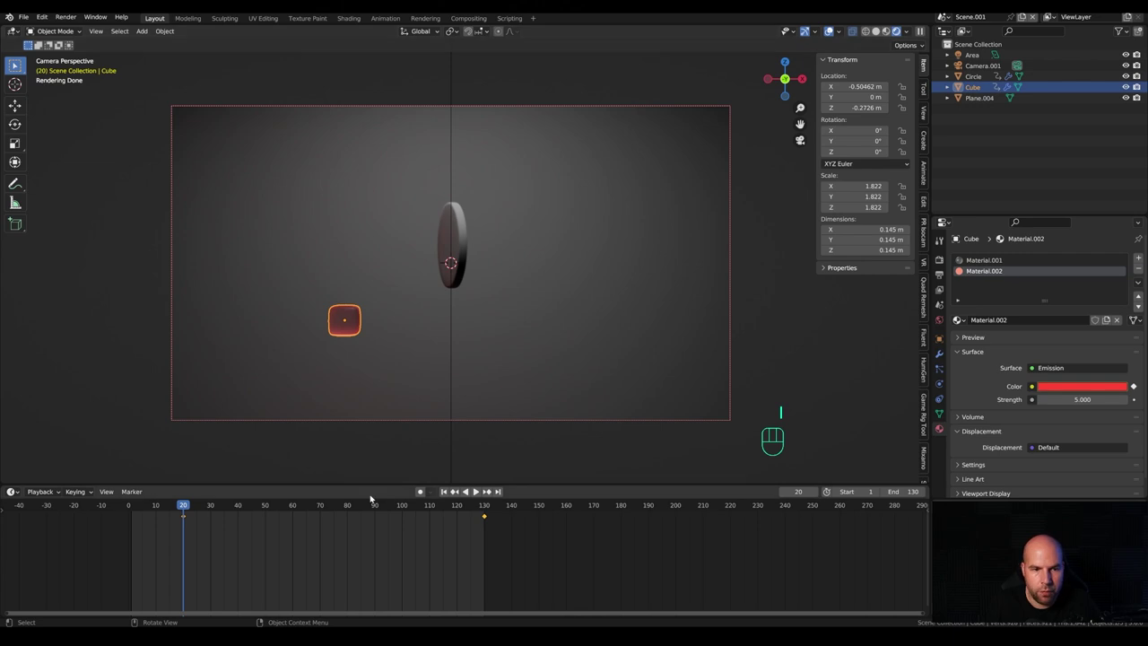
Change the cube's emission color to light green at frame 130 and keyframe it.
{"action": "left_click_drag", "start_coordinate": [183, 507], "coordinate": [484, 508]}
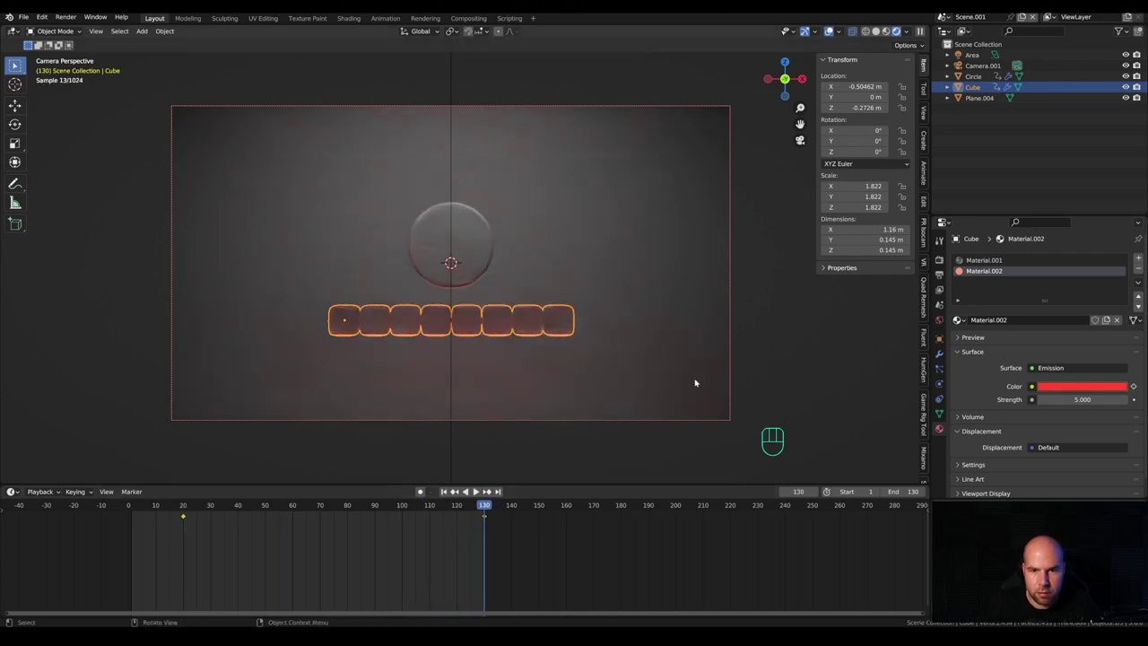
{"action": "left_click", "coordinate": [1067, 387]}
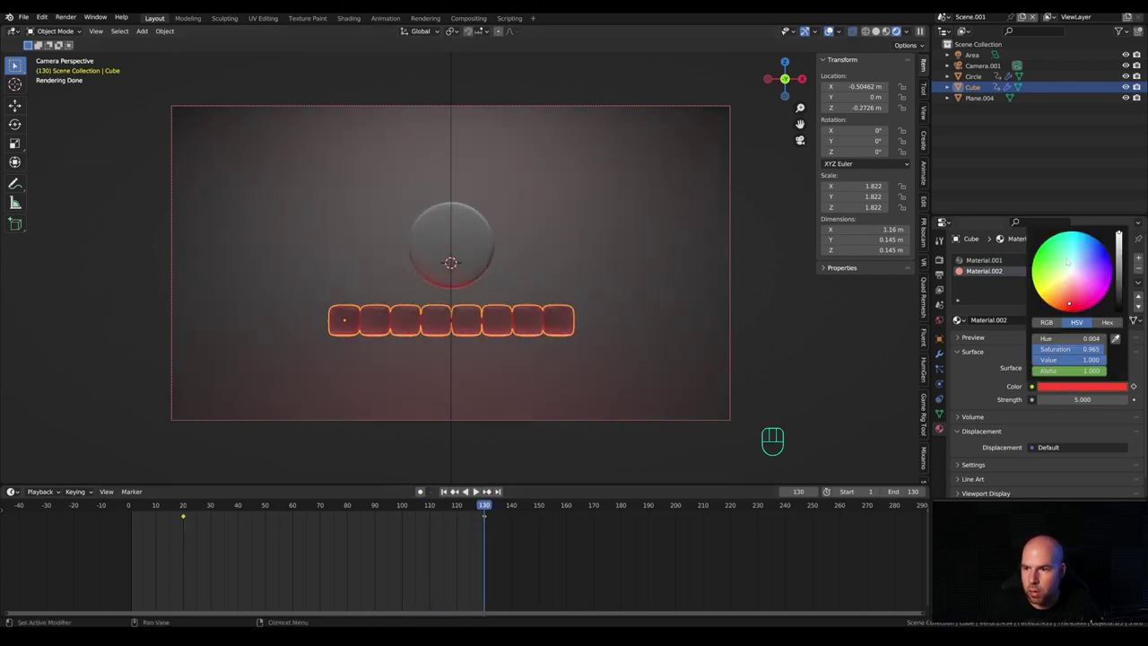
{"action": "left_click", "coordinate": [1056, 255]}
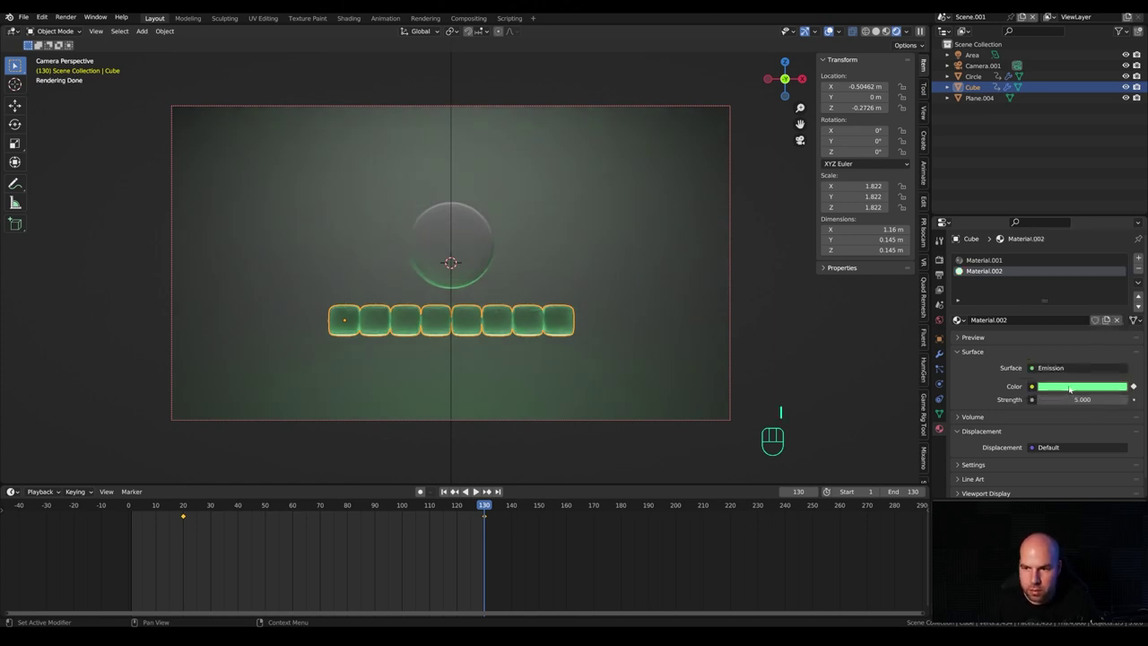
Set the cube's emission color to saturated yellow-orange at frame 70, keyframe it and scrub through the color change.
{"action": "left_click", "coordinate": [476, 491]}
{"action": "left_click_drag", "start_coordinate": [485, 507], "coordinate": [320, 518]}
{"action": "key", "text": "space"}
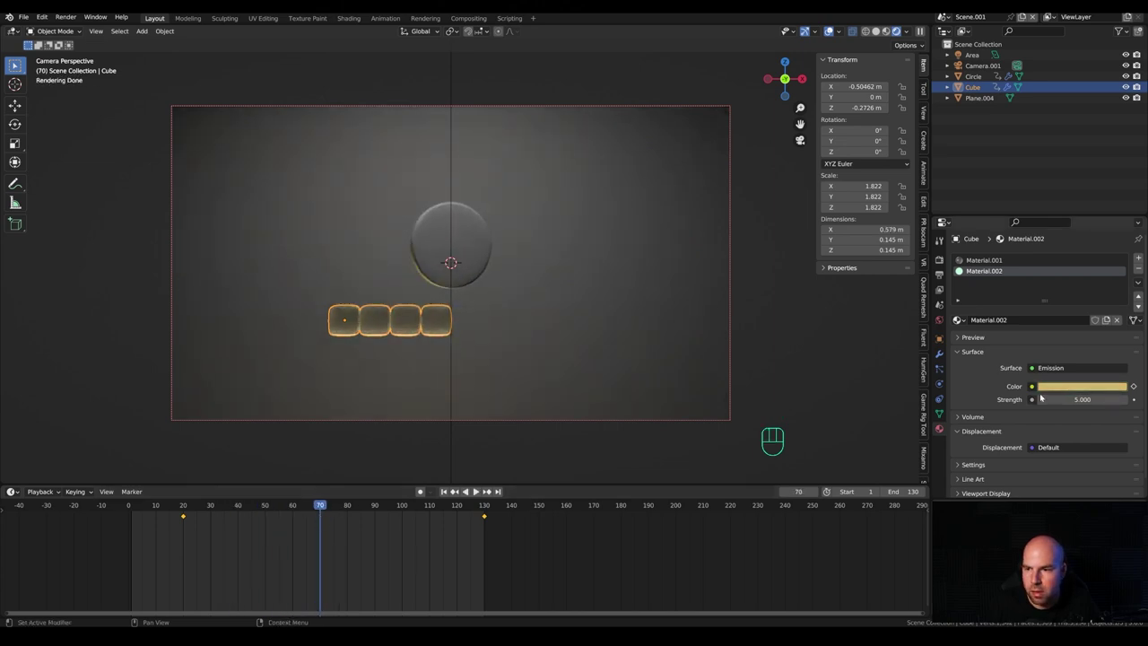
{"action": "left_click", "coordinate": [1058, 387]}
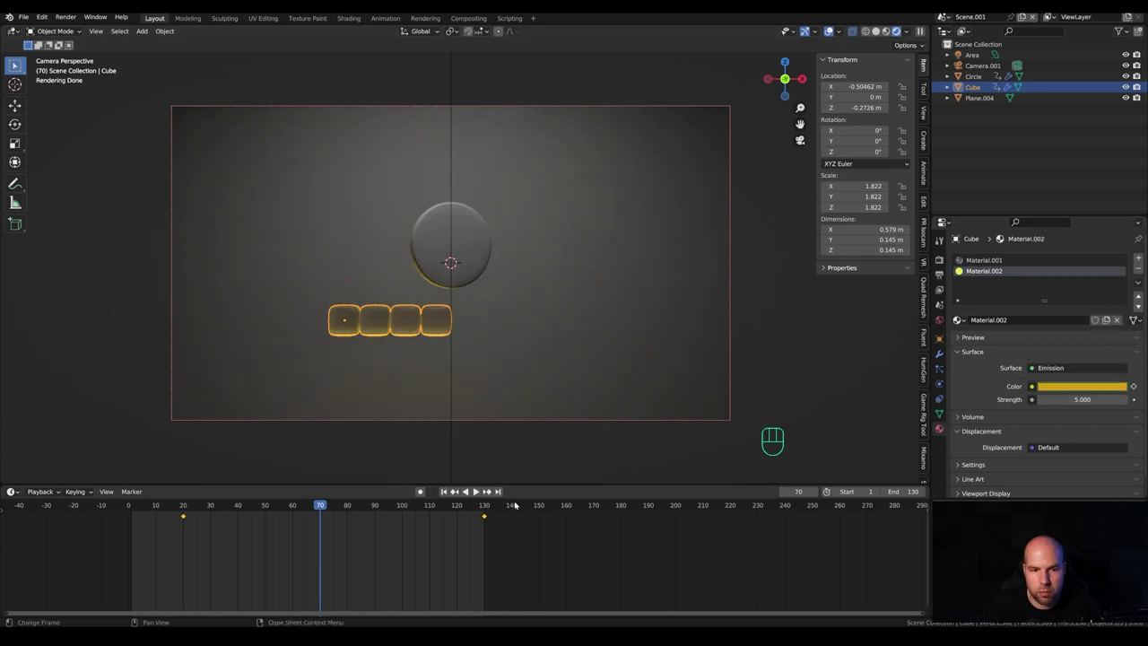
{"action": "key", "text": "i"}
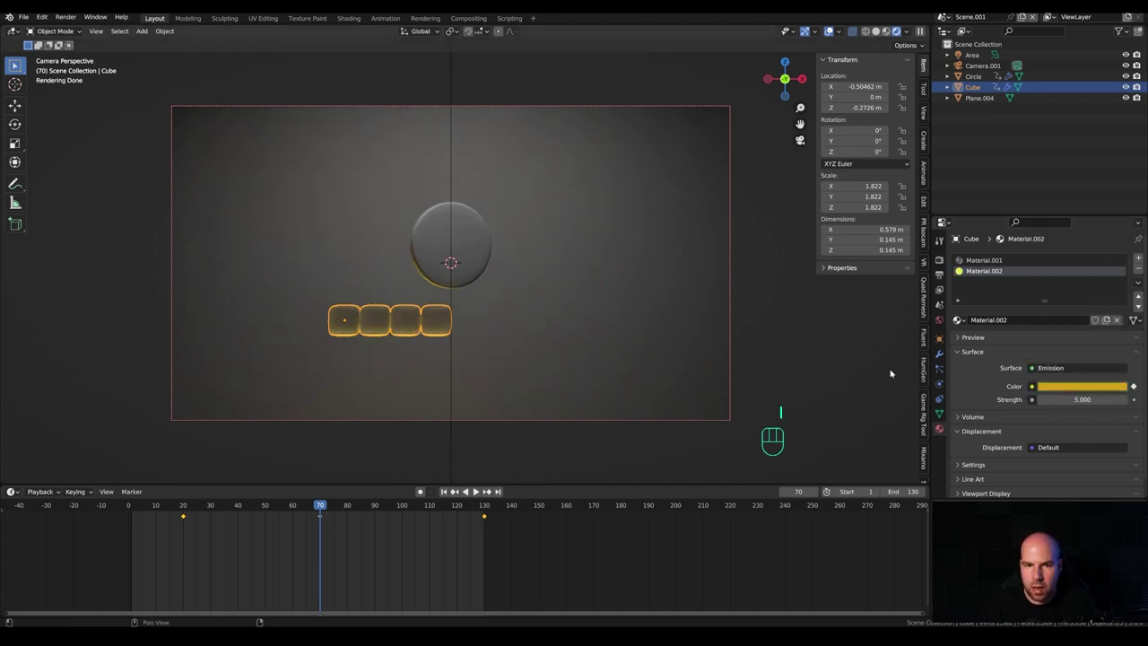
{"action": "left_click_drag", "start_coordinate": [160, 511], "coordinate": [477, 527]}
Give the disc a new material with metallic 1.000 and roughness about 0.43.
{"action": "left_click", "coordinate": [459, 258]}
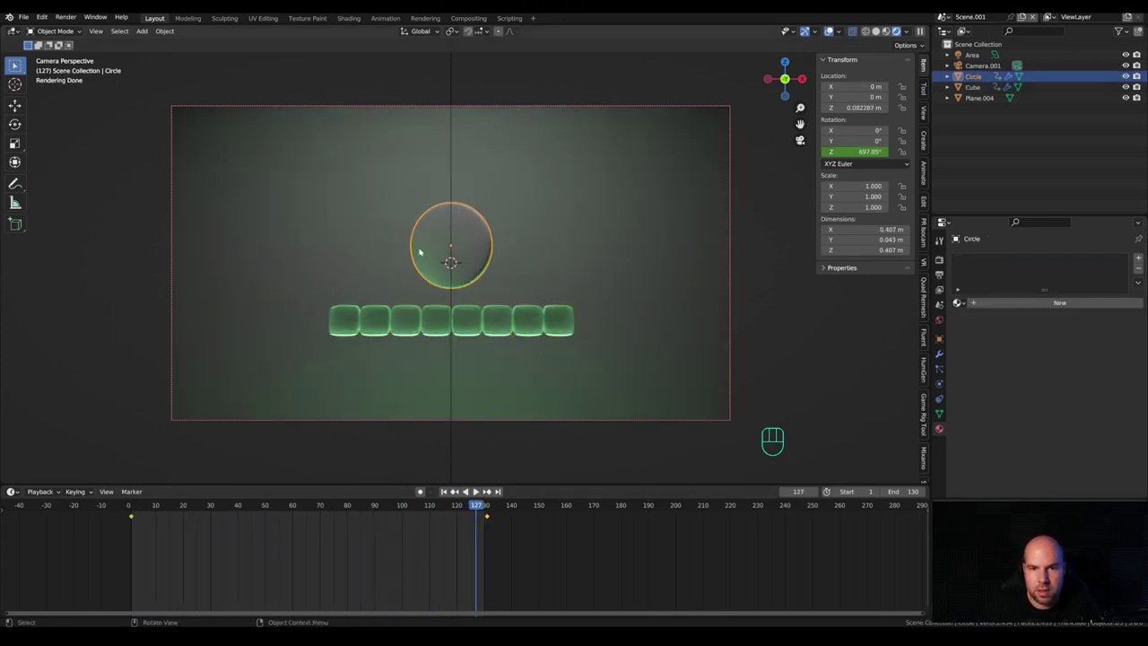
{"action": "left_click", "coordinate": [1002, 305]}
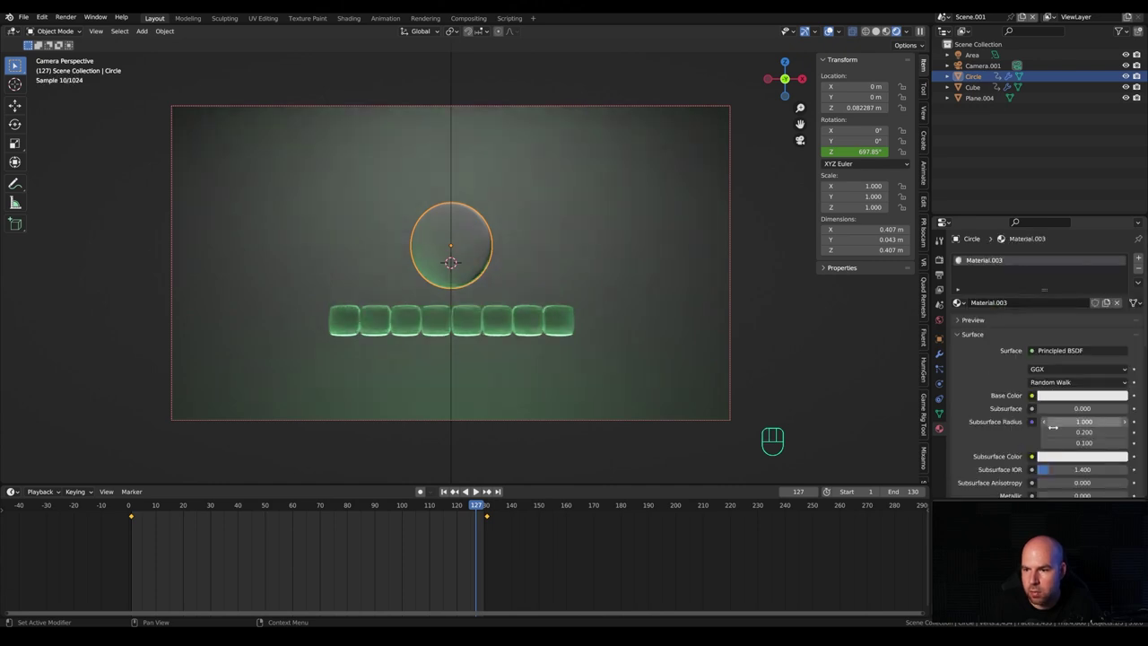
{"action": "scroll", "coordinate": [990, 407], "scroll_direction": "down", "scroll_amount": 2}
{"action": "mouse_move", "coordinate": [1076, 424]}
{"action": "left_mouse_down"}
{"action": "mouse_move", "coordinate": [1112, 425]}
{"action": "mouse_move", "coordinate": [1095, 425]}
{"action": "left_mouse_up"}
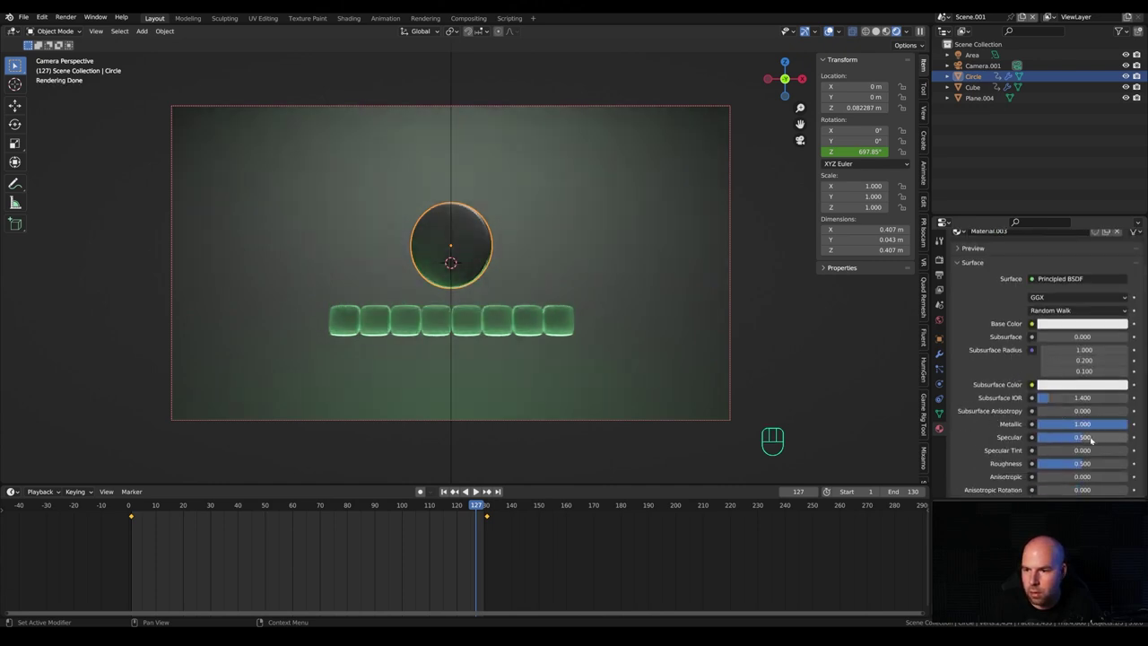
{"action": "mouse_move", "coordinate": [1078, 462]}
{"action": "left_mouse_down"}
{"action": "mouse_move", "coordinate": [1058, 463]}
{"action": "mouse_move", "coordinate": [1074, 463]}
{"action": "left_mouse_up"}
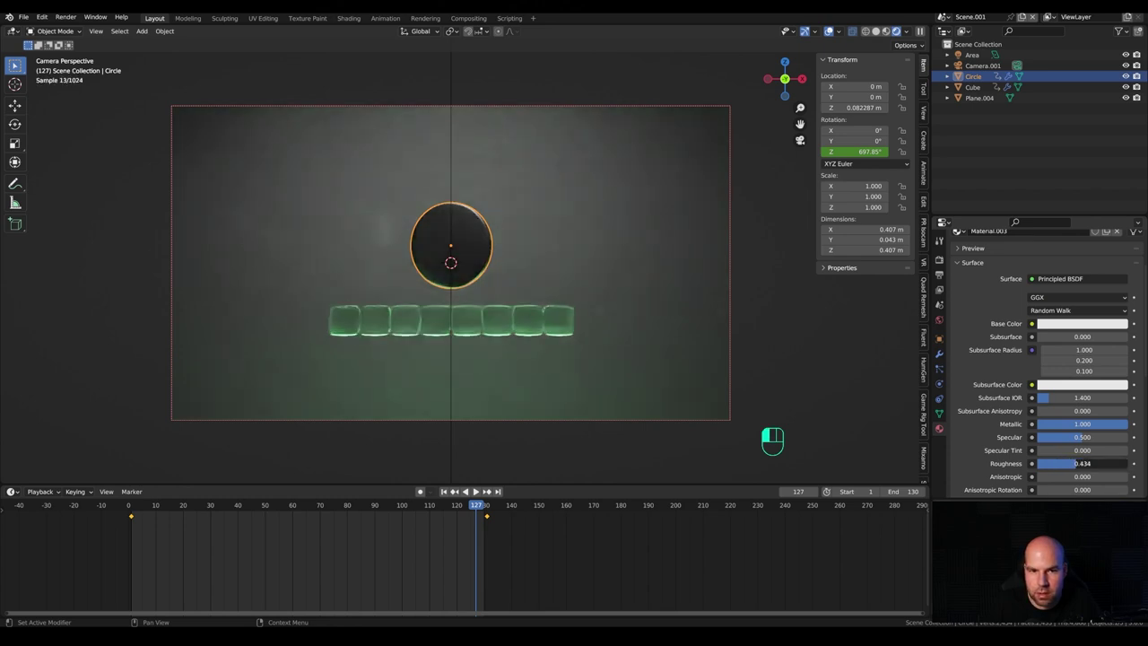
Give the backdrop plane a new material with a dark grey base color.
{"action": "left_click", "coordinate": [590, 198]}
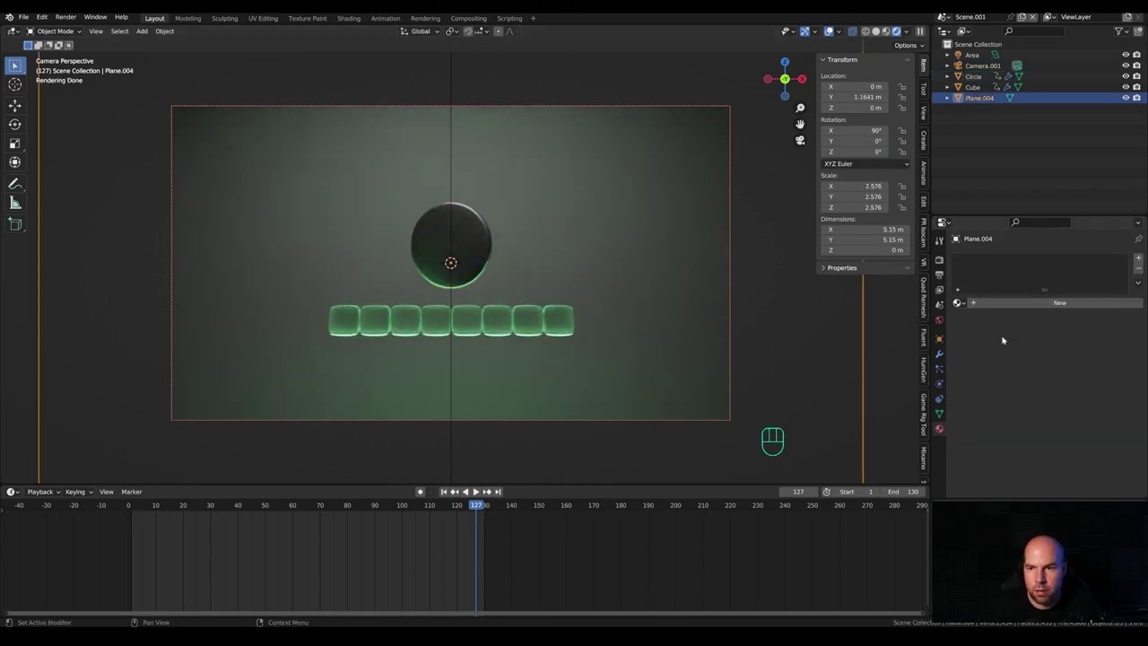
{"action": "left_click", "coordinate": [1085, 396]}
{"action": "left_click_drag", "start_coordinate": [1072, 369], "coordinate": [1040, 369]}
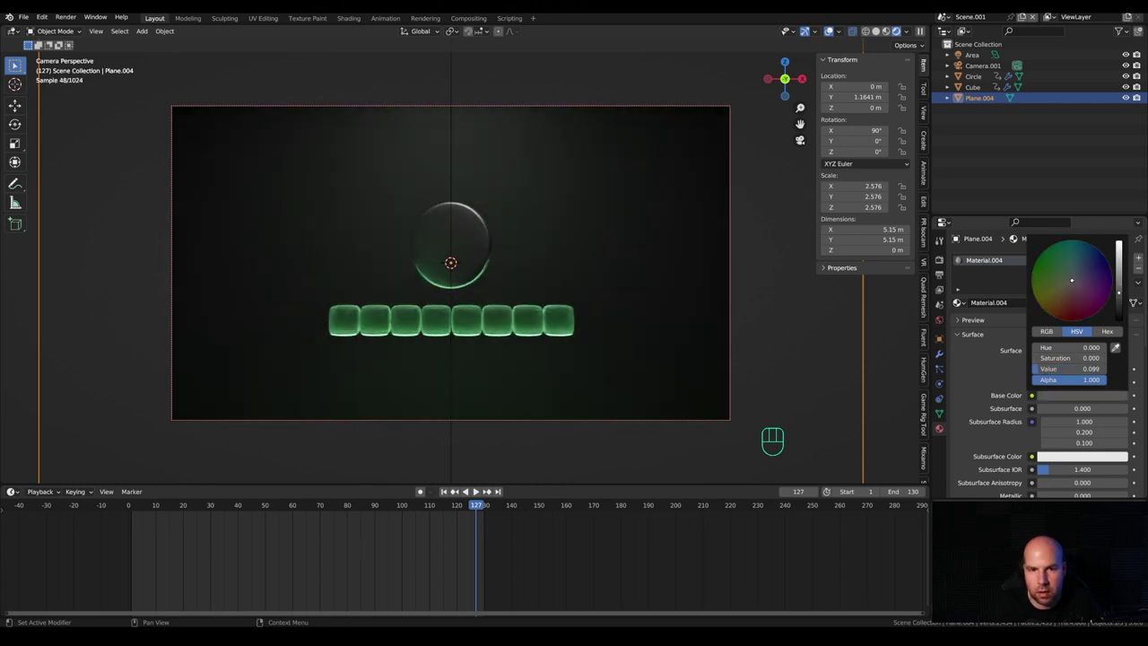
Move the disc up along Z to about 0.13 m, farther above the cube row.
{"action": "left_click", "coordinate": [475, 236]}
{"action": "key", "text": "g"}
{"action": "key", "text": "z"}
{"action": "left_click", "coordinate": [499, 265]}
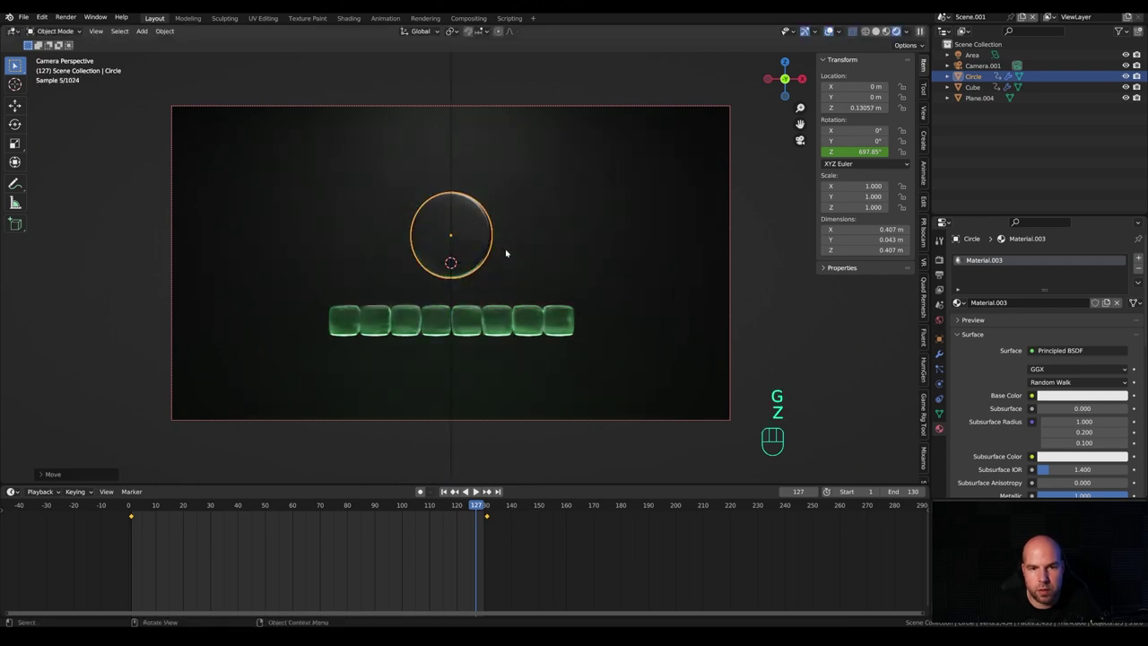
Snap the 3D cursor to the selected disc and add a UV sphere at that location.
{"action": "key", "text": "shift+s"}
{"action": "left_click", "coordinate": [549, 246]}
{"action": "middle_click_drag", "start_coordinate": [548, 251], "coordinate": [520, 254]}
{"action": "key", "text": "shift+a"}
{"action": "mouse_move", "coordinate": [539, 119]}
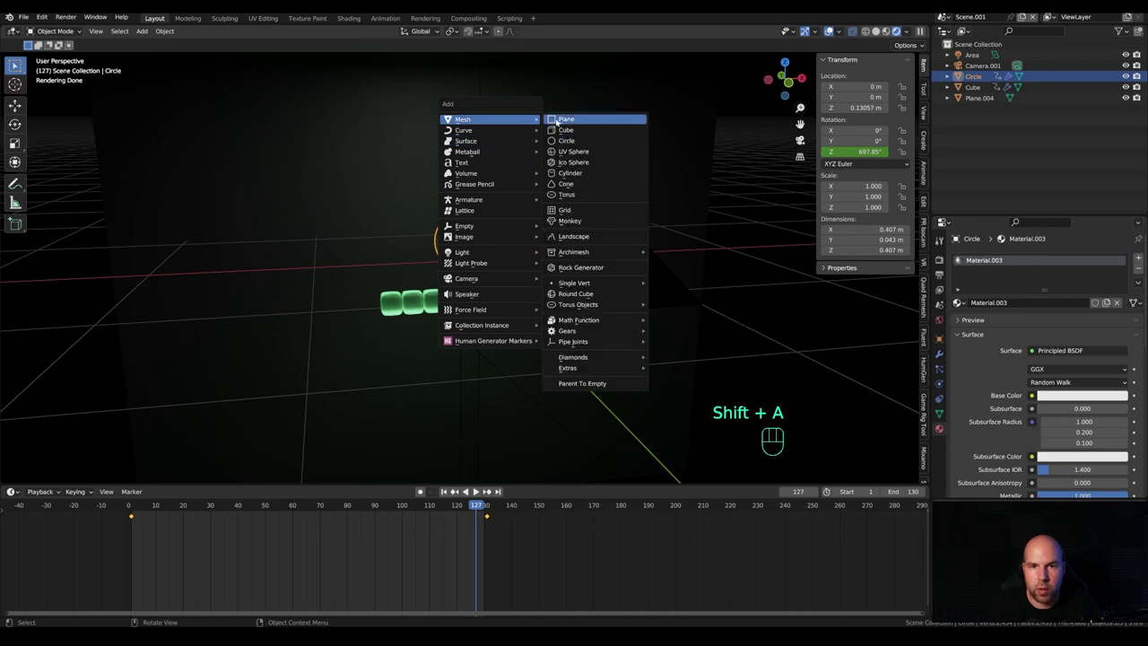
{"action": "left_click", "coordinate": [579, 152]}
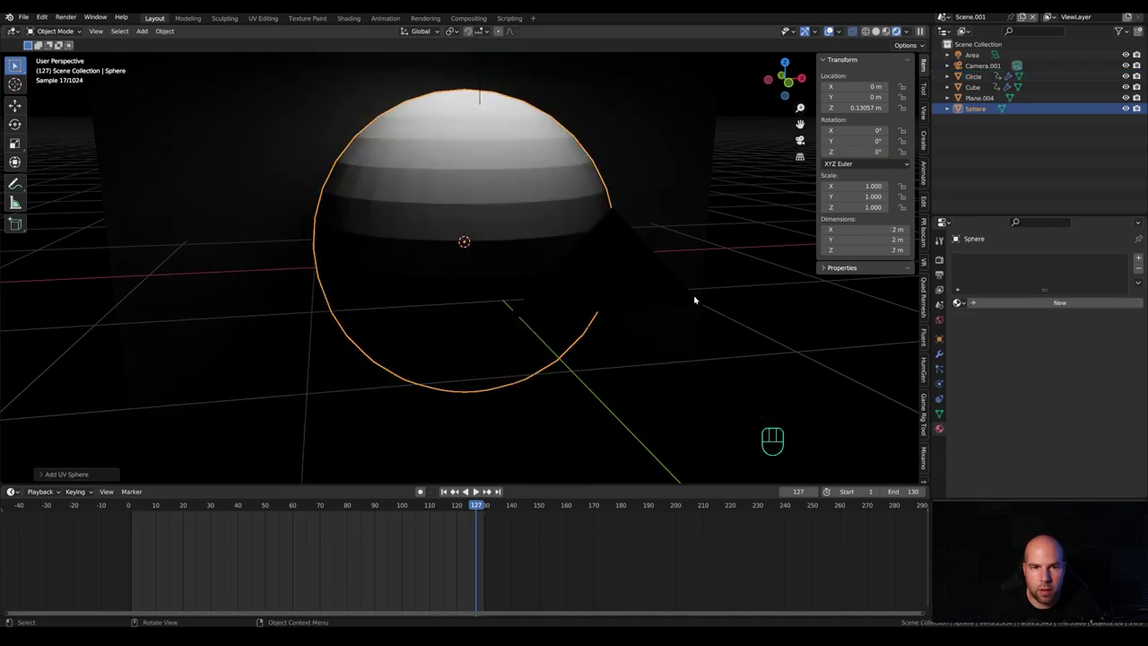
Scale the sphere's mesh down in Edit Mode to about 0.5 m in diameter, enclosing the disc.
{"action": "key", "text": "Tab"}
{"action": "key", "text": "s"}
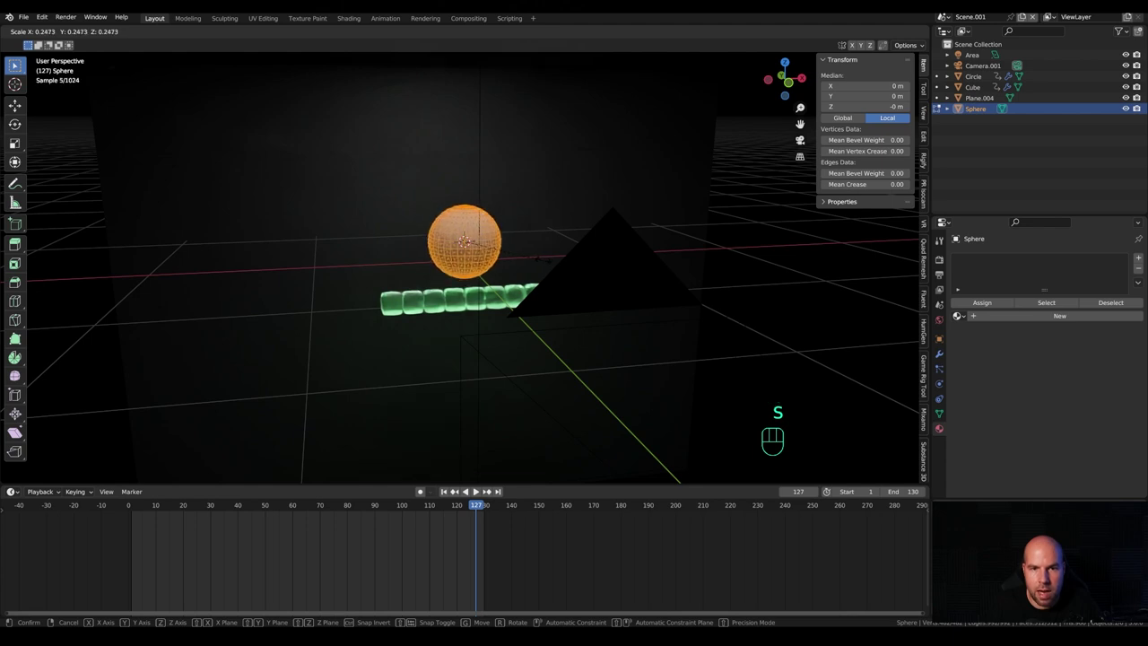
{"action": "left_click", "coordinate": [392, 255]}
{"action": "key", "text": "Tab"}
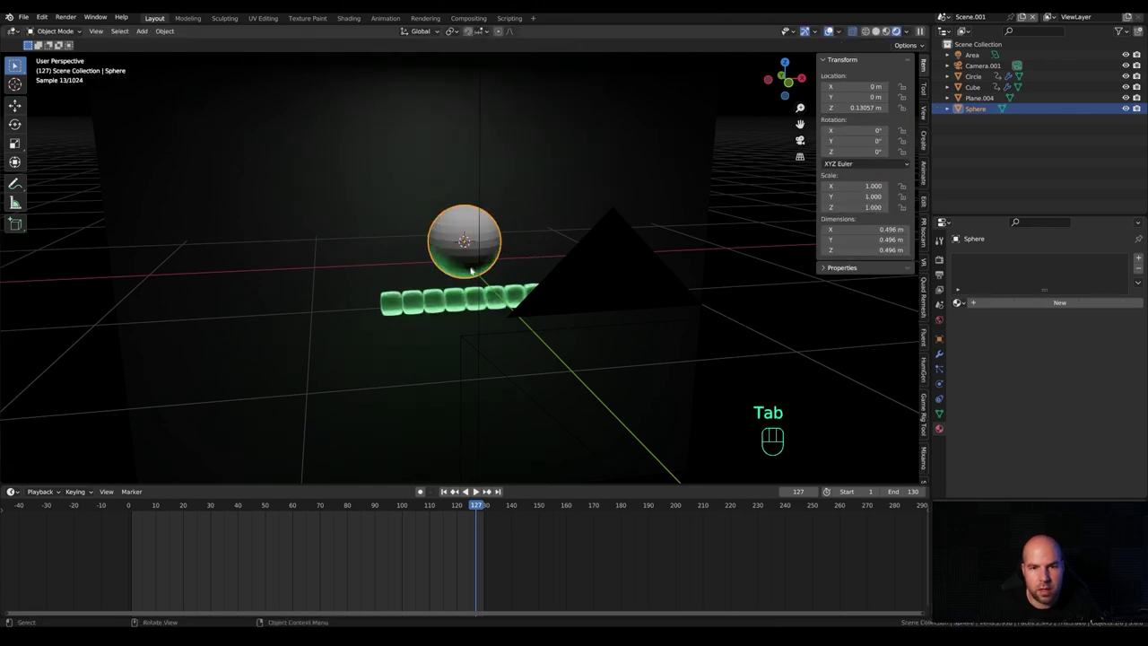
Add a level 1 Subdivision Surface to the sphere and shade it smooth.
{"action": "key", "text": "ctrl+1"}
{"action": "scroll", "coordinate": [435, 251], "scroll_direction": "up", "scroll_amount": 2}
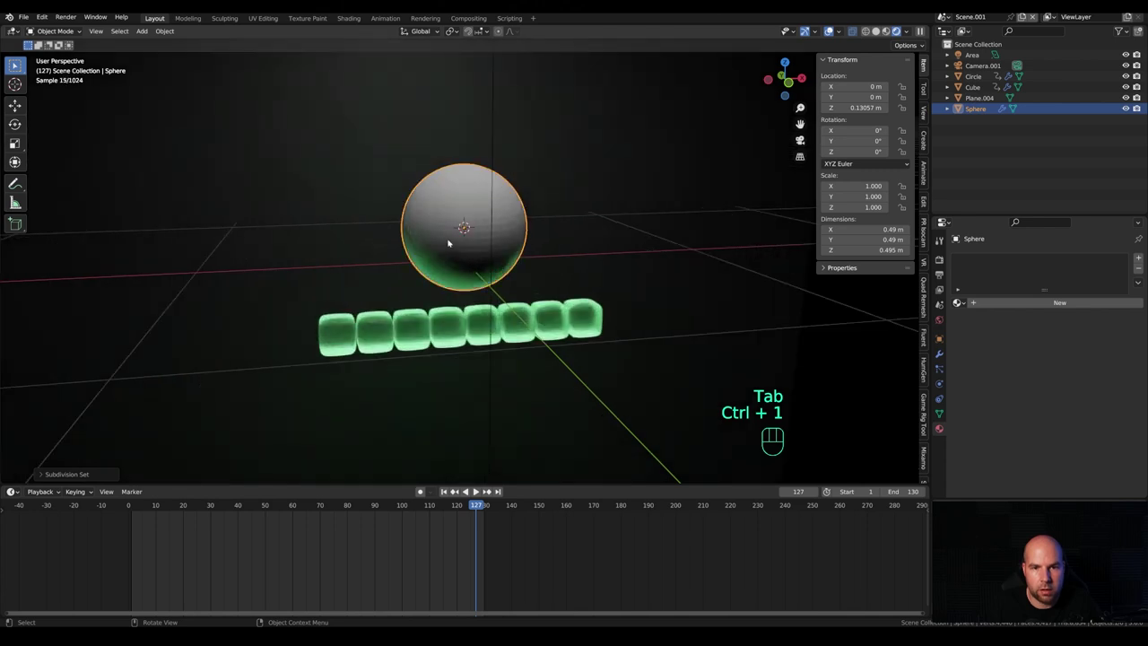
{"action": "right_click", "coordinate": [451, 238]}
{"action": "left_click", "coordinate": [420, 237]}
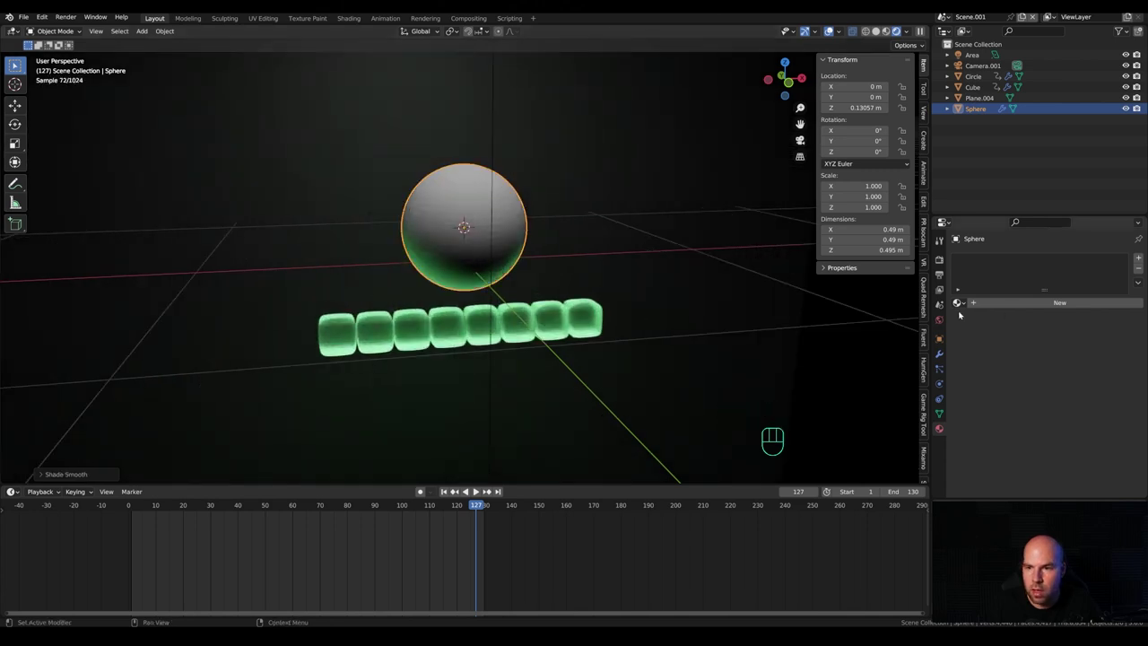
Give the sphere a new glass material with transmission 1.000 and roughness about 0.15.
{"action": "left_click", "coordinate": [987, 307]}
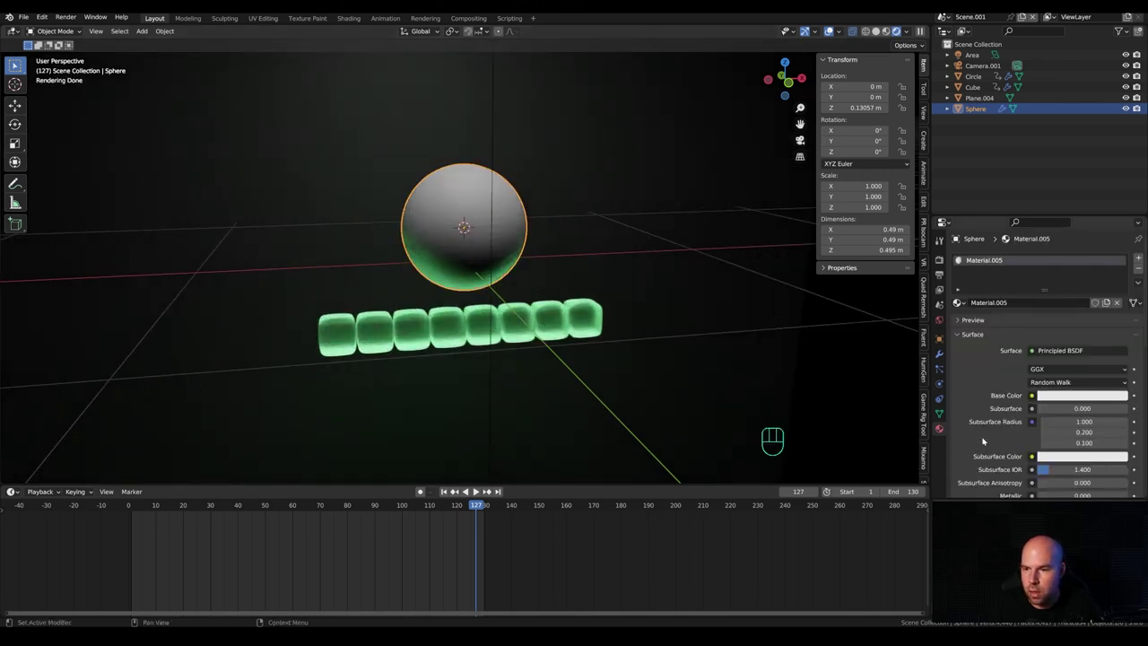
{"action": "scroll", "coordinate": [994, 429], "scroll_direction": "down", "scroll_amount": 6}
{"action": "left_click_drag", "start_coordinate": [1046, 427], "coordinate": [1129, 425]}
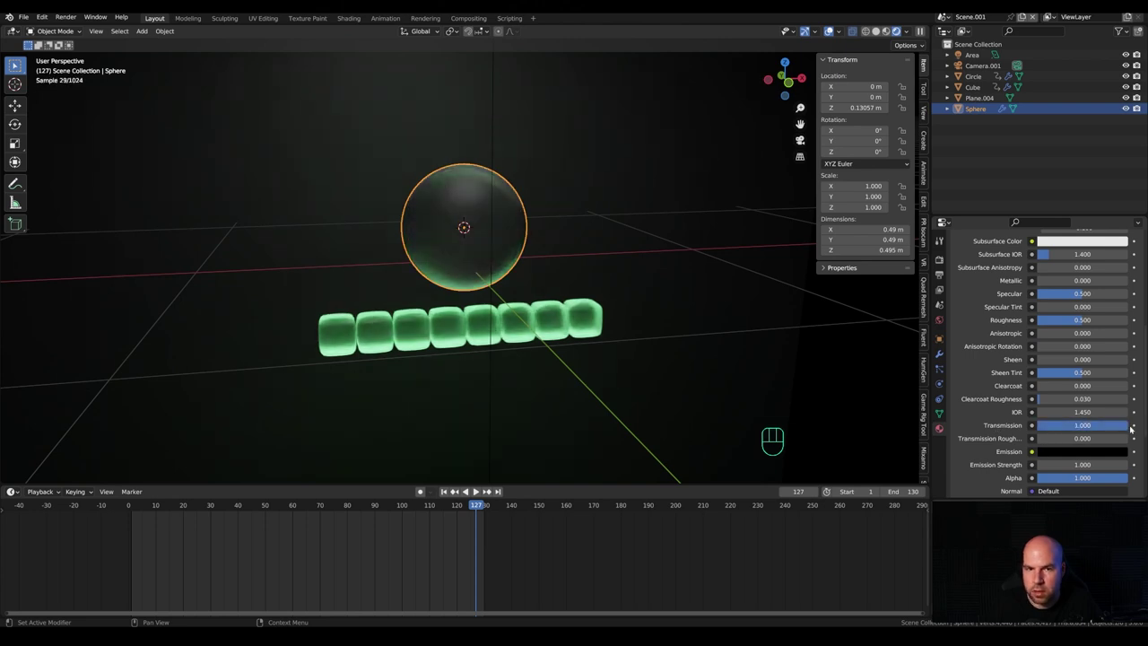
{"action": "left_click_drag", "start_coordinate": [1071, 320], "coordinate": [1052, 320]}
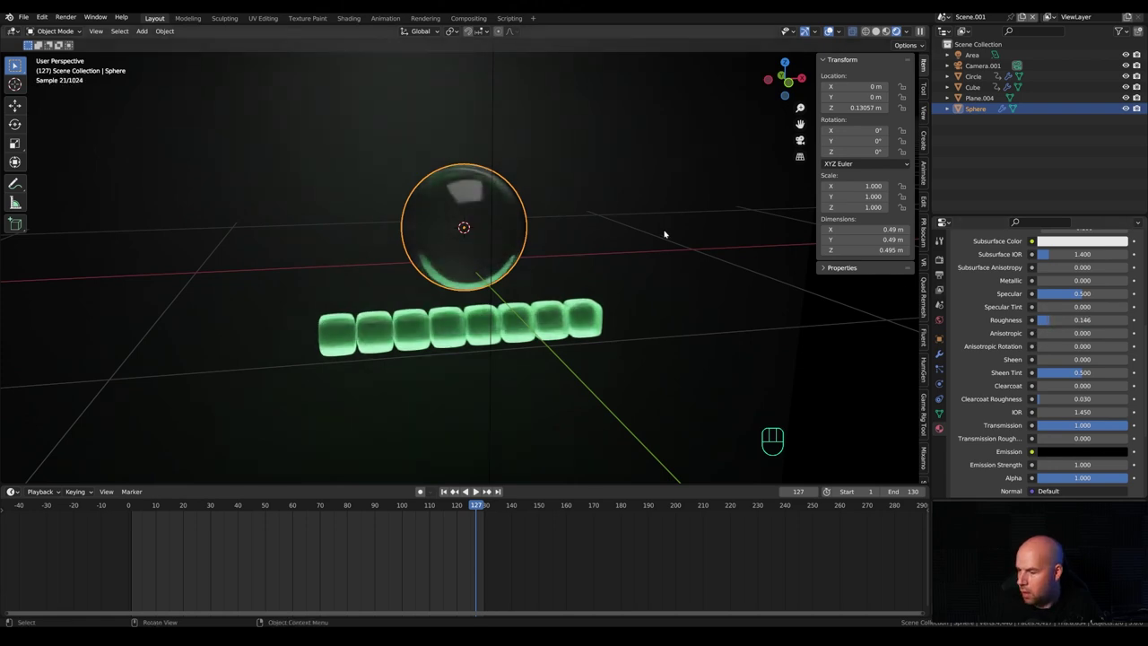
Play the animation through the camera to check the glass sphere, keeping the sphere selected.
{"action": "key", "text": "KP_0"}
{"action": "key", "text": "space"}
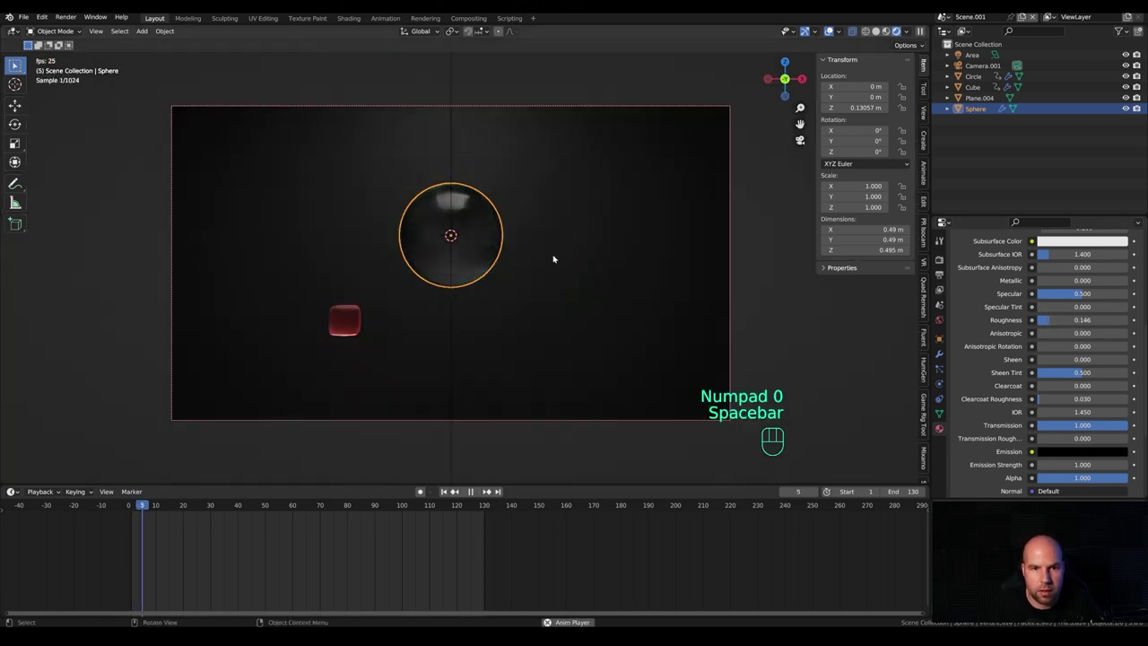
{"action": "left_click", "coordinate": [594, 248]}
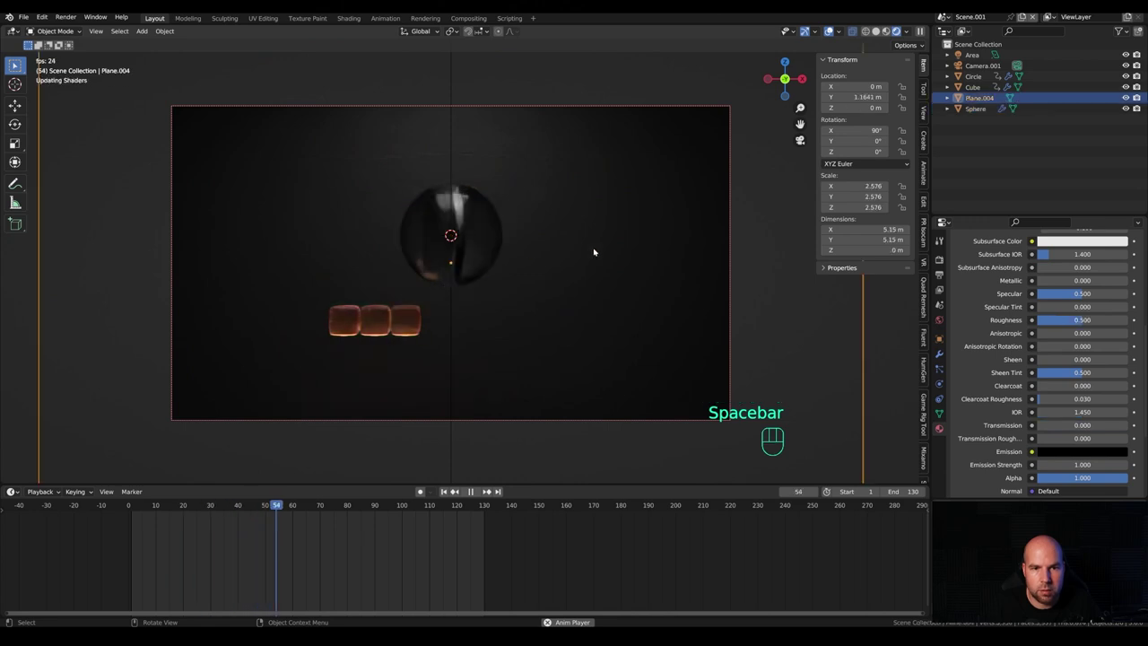
{"action": "left_click", "coordinate": [478, 243]}
{"action": "key", "text": "ctrl+z"}
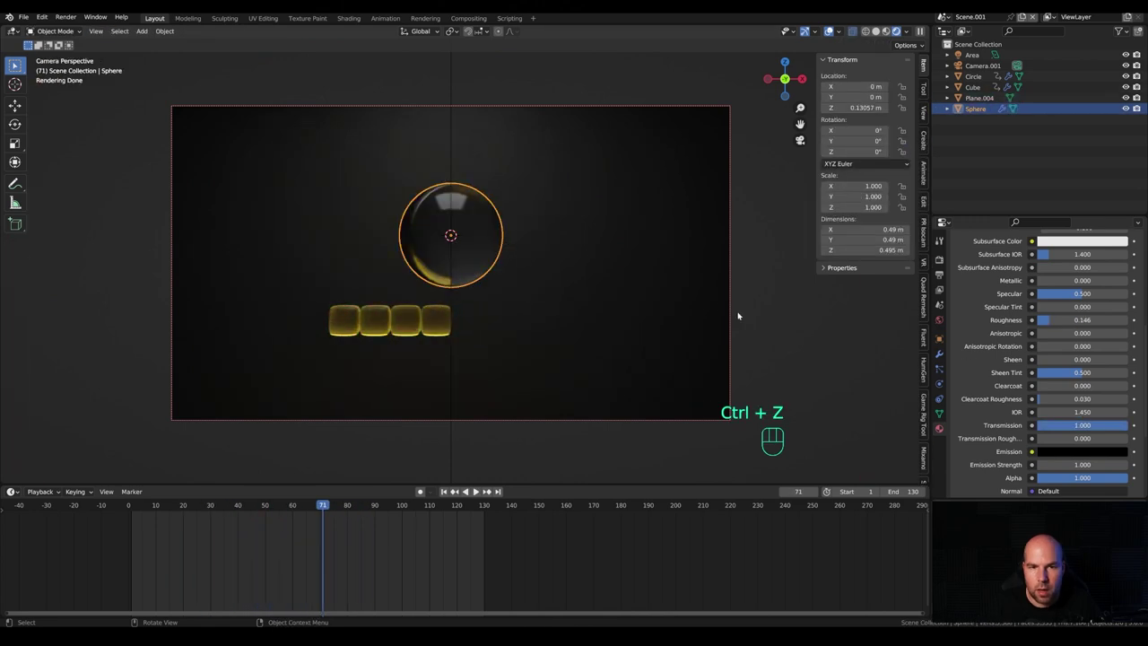
Set the sphere material's IOR to 1.1 and play the animation to check the refraction.
{"action": "left_click", "coordinate": [1082, 411]}
{"action": "type", "text": "1.1"}
{"action": "key", "text": "Return"}
{"action": "scroll", "coordinate": [313, 477], "scroll_direction": "up", "scroll_amount": 20, "text": "alt"}
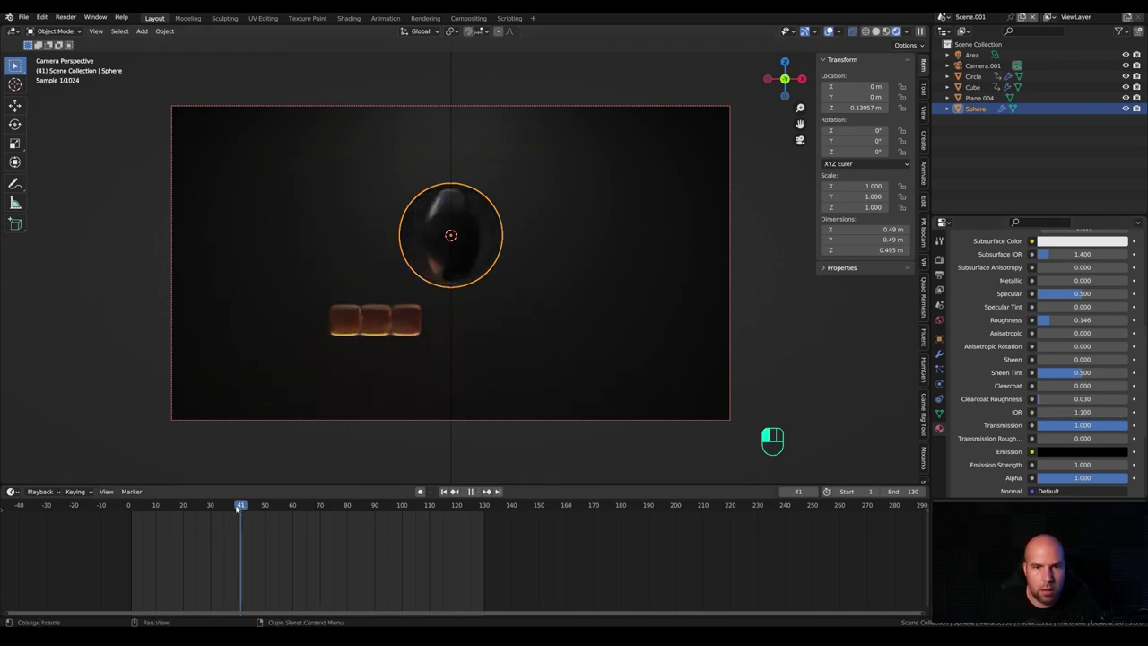
{"action": "key", "text": "space"}
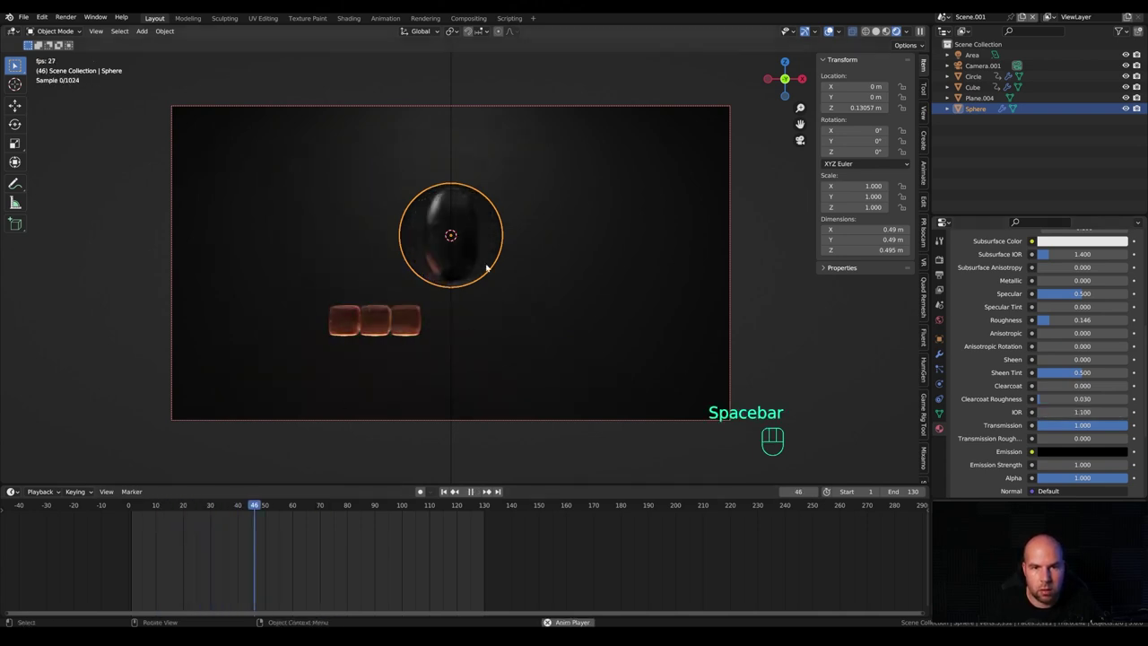
Scale the glass sphere's mesh up slightly in Edit Mode.
{"action": "key", "text": "Tab"}
{"action": "key", "text": "s"}
{"action": "left_click", "coordinate": [587, 258]}
{"action": "key", "text": "Tab"}
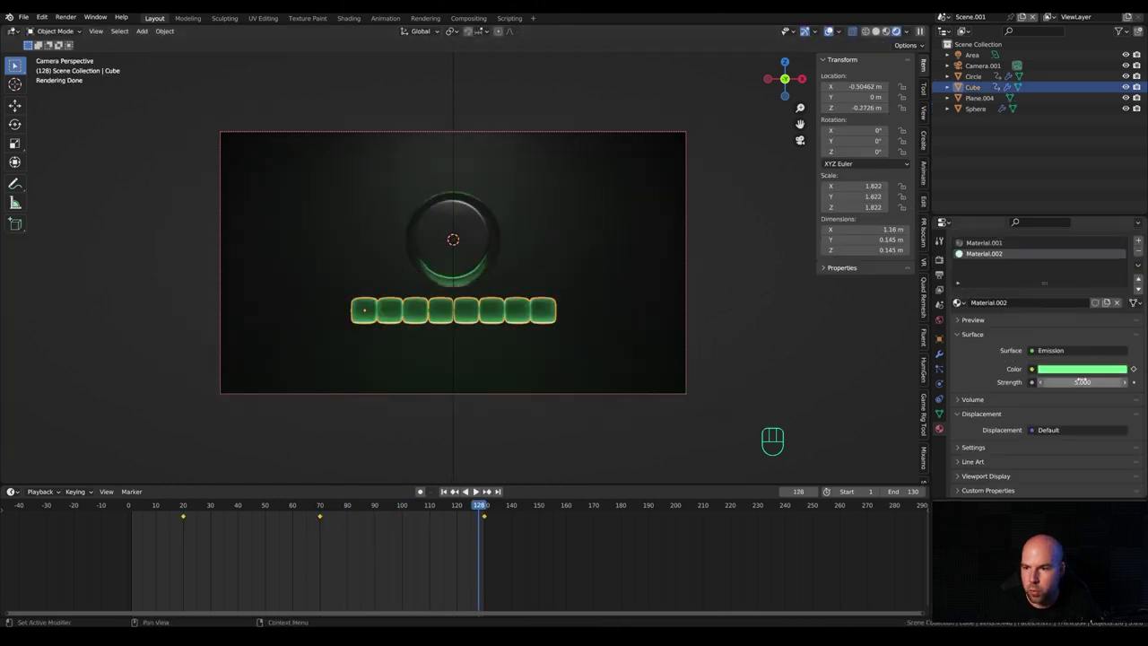
Set the emission strength of the cube row's Material.002 to 10.
{"action": "left_click", "coordinate": [1083, 382]}
{"action": "type", "text": "10"}
{"action": "key", "text": "Return"}
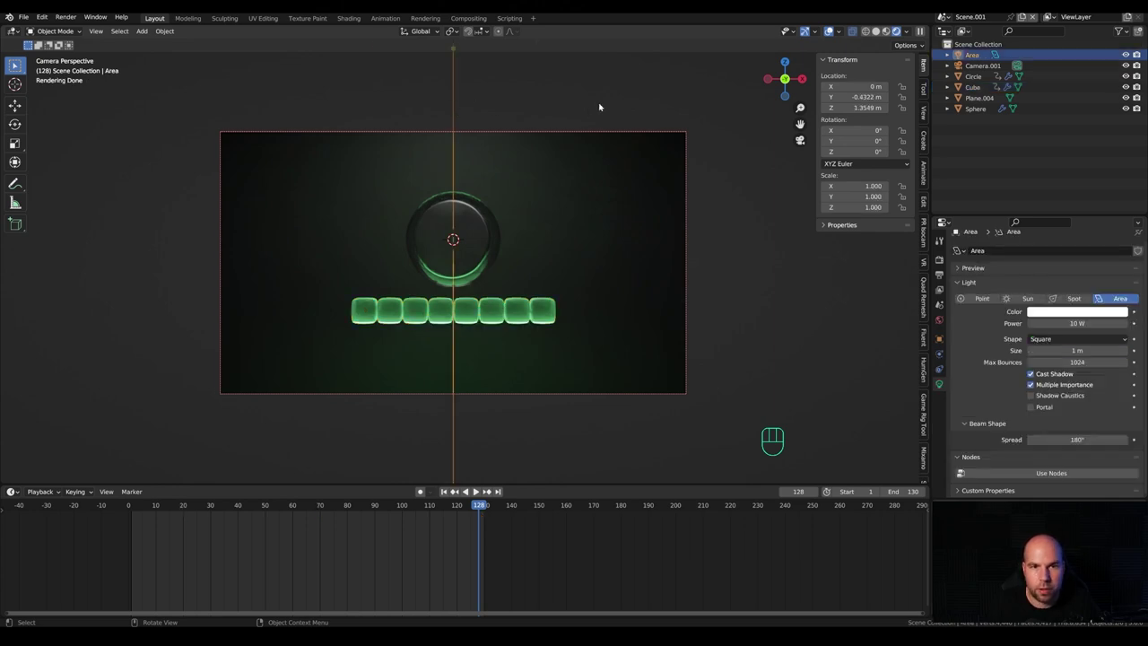
Move the area light down along Z to about 0.97 m, closer to the sphere.
{"action": "scroll", "coordinate": [599, 105], "scroll_direction": "down", "scroll_amount": 3}
{"action": "key", "text": "g"}
{"action": "key", "text": "z"}
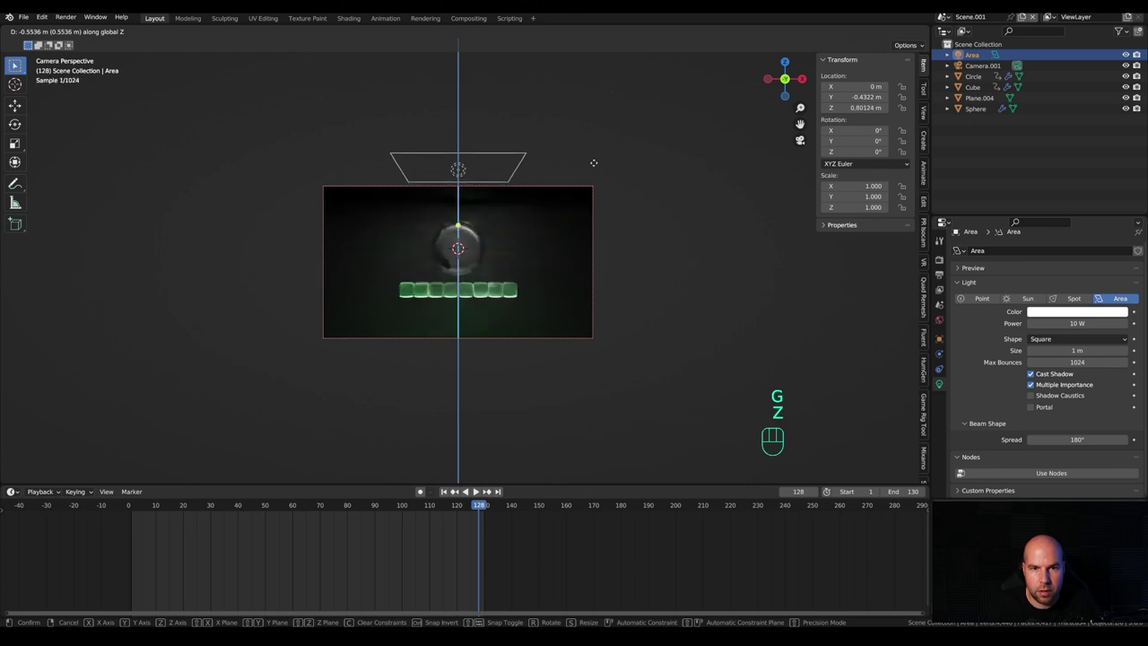
{"action": "left_click", "coordinate": [598, 145]}
{"action": "scroll", "coordinate": [506, 216], "scroll_direction": "up", "scroll_amount": 3}
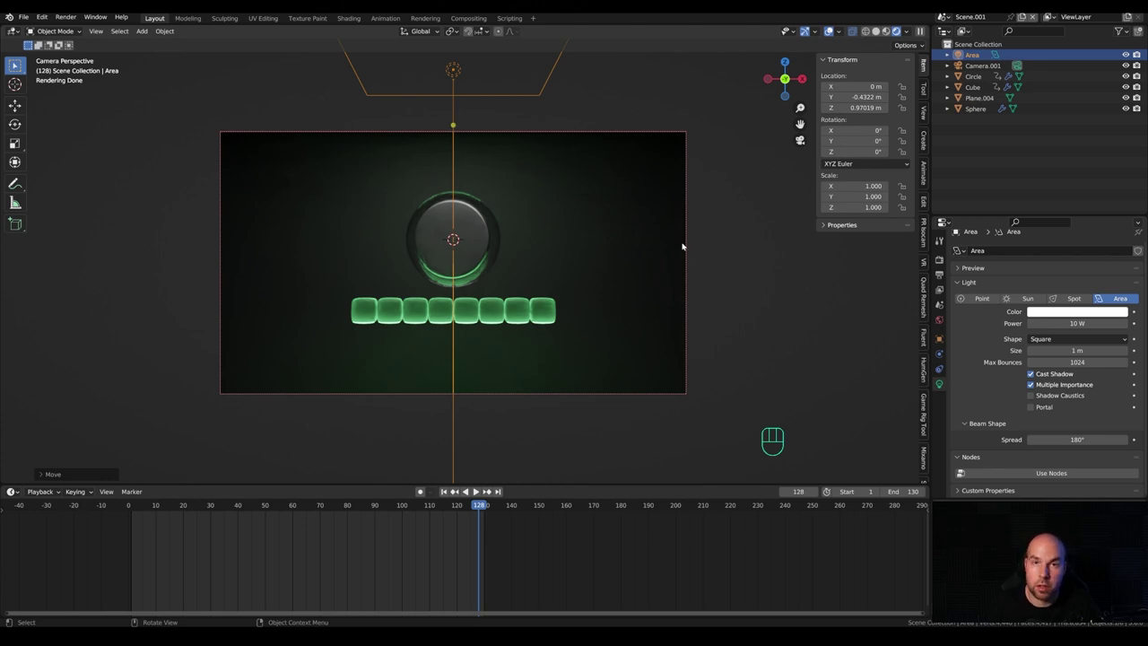
Save the file and switch to the laptop scene named Scene.
{"action": "left_click", "coordinate": [940, 276]}
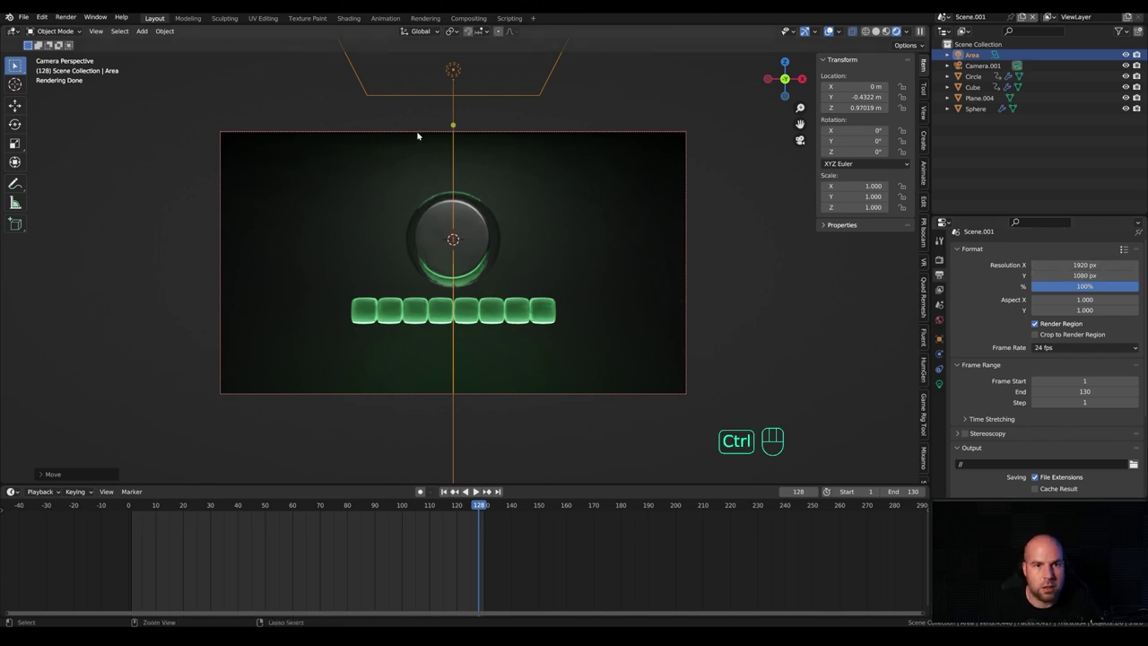
{"action": "key", "text": "ctrl+s"}
{"action": "left_click", "coordinate": [942, 16]}
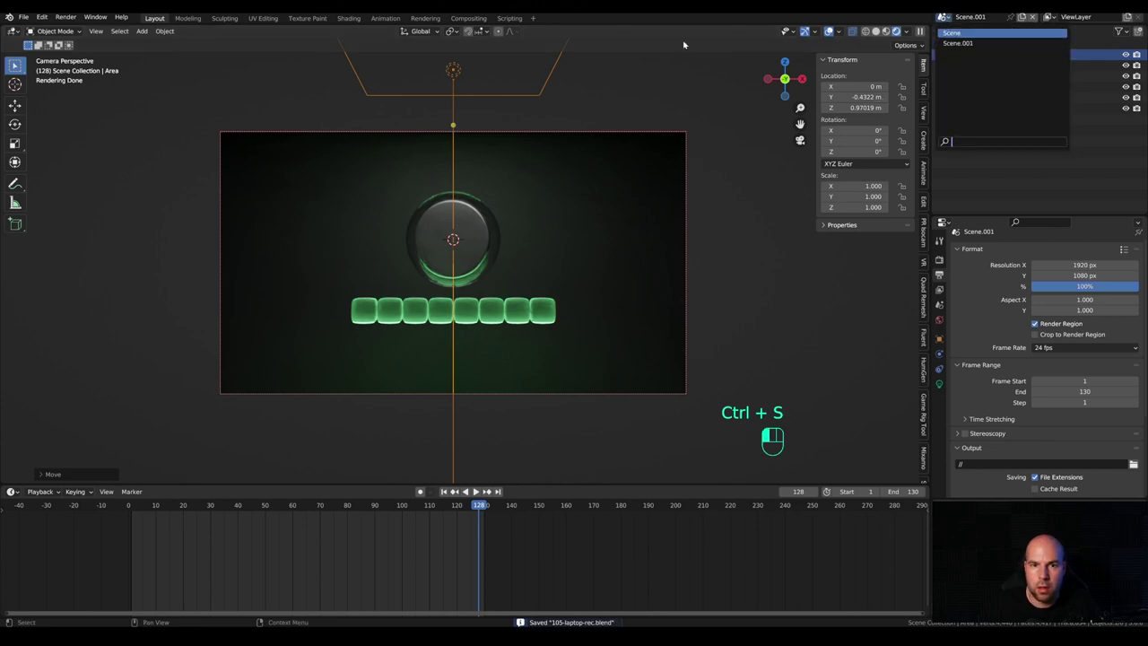
{"action": "left_click", "coordinate": [1016, 32]}
Display the laptop in solid shading with X-ray turned off, seen from the front.
{"action": "key", "text": "z"}
{"action": "left_click", "coordinate": [571, 259]}
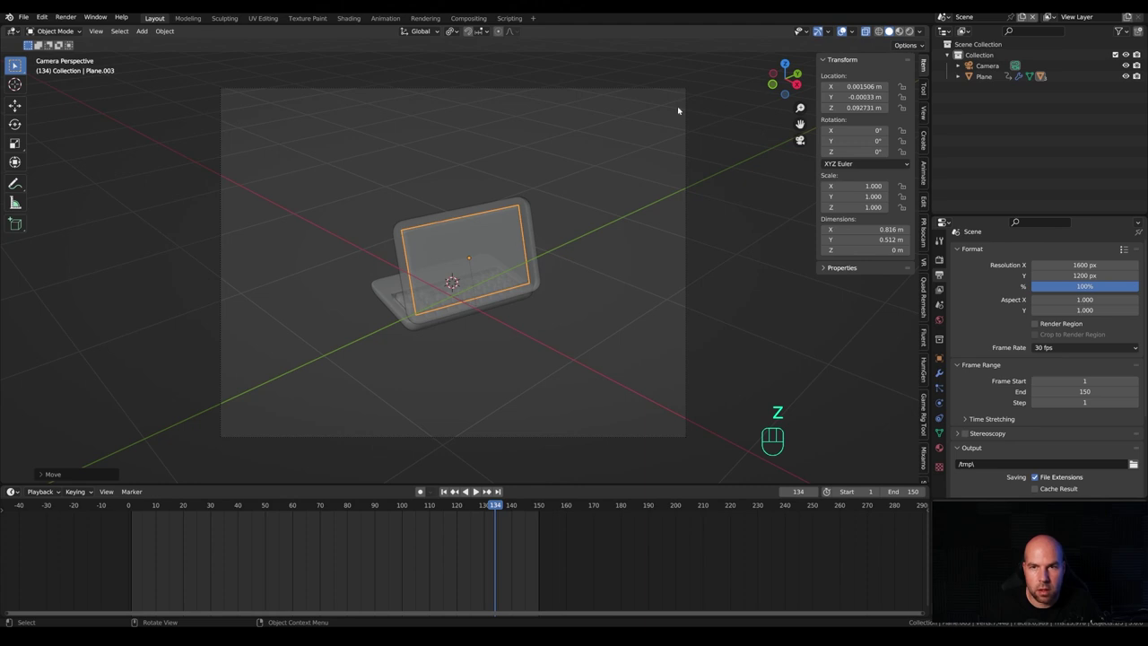
{"action": "left_click", "coordinate": [867, 31]}
{"action": "middle_click_drag", "start_coordinate": [556, 305], "coordinate": [646, 224]}
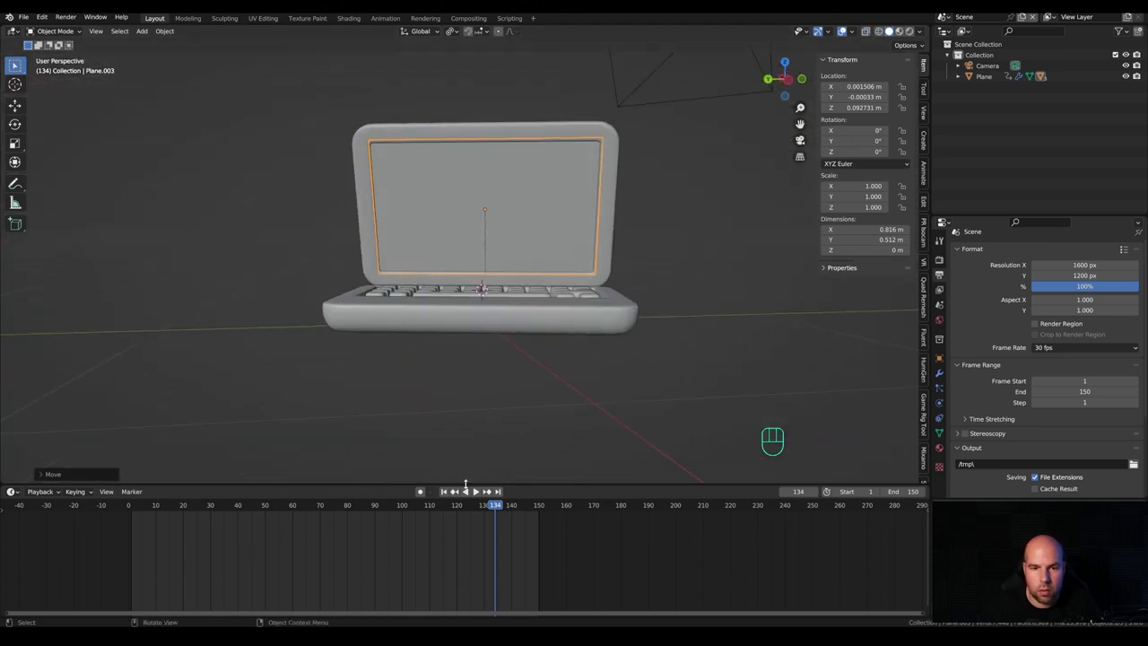
Play the laptop animation, scrub to frame 114 and examine the screen plane from the front.
{"action": "left_click", "coordinate": [475, 492]}
{"action": "left_click", "coordinate": [309, 504]}
{"action": "left_click", "coordinate": [440, 504]}
{"action": "key", "text": "space"}
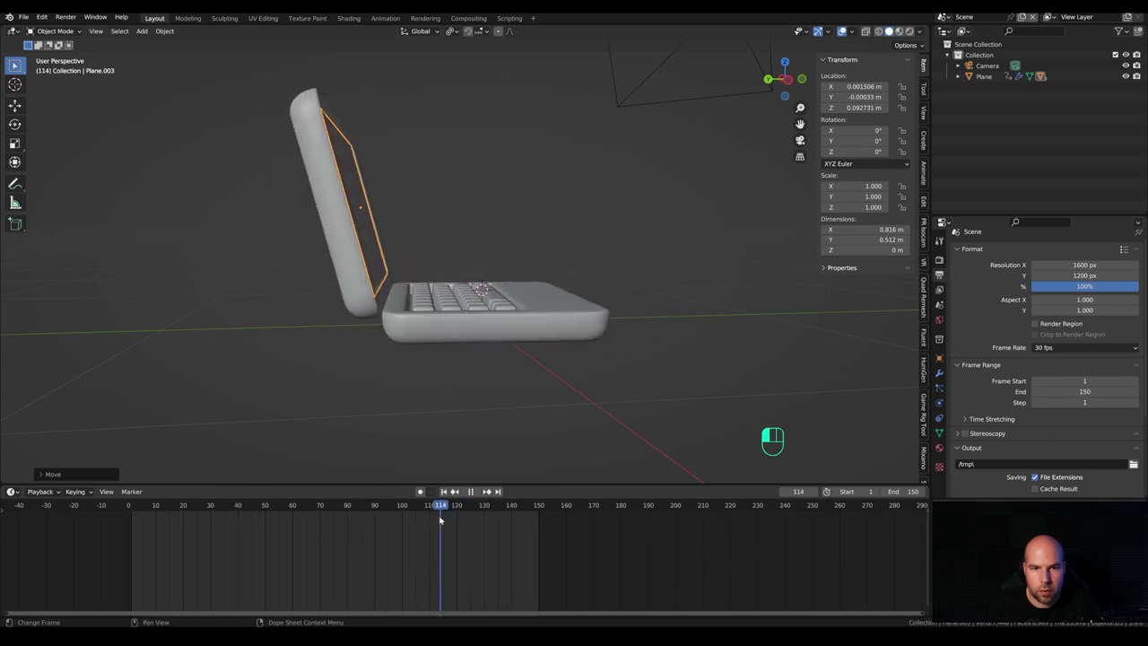
{"action": "middle_click_drag", "start_coordinate": [586, 259], "coordinate": [436, 149]}
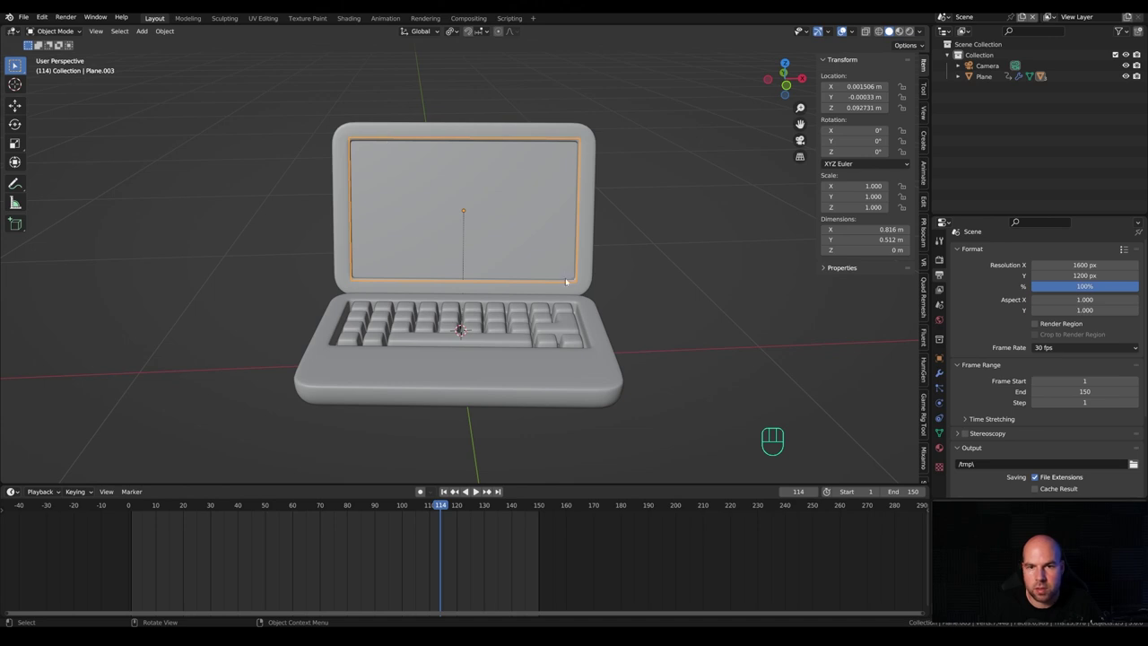
{"action": "middle_click_drag", "start_coordinate": [583, 148], "coordinate": [476, 216]}
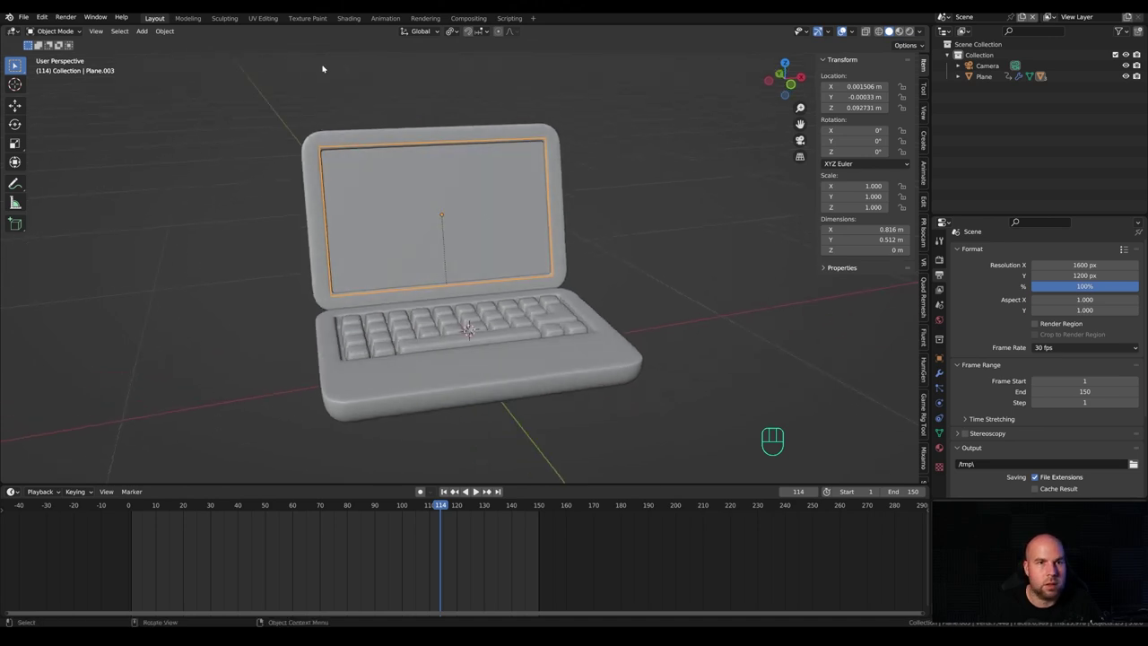
Switch back to Scene.001 and look through its camera.
{"action": "left_click", "coordinate": [944, 16]}
{"action": "left_click", "coordinate": [932, 44]}
{"action": "key", "text": "KP_0"}
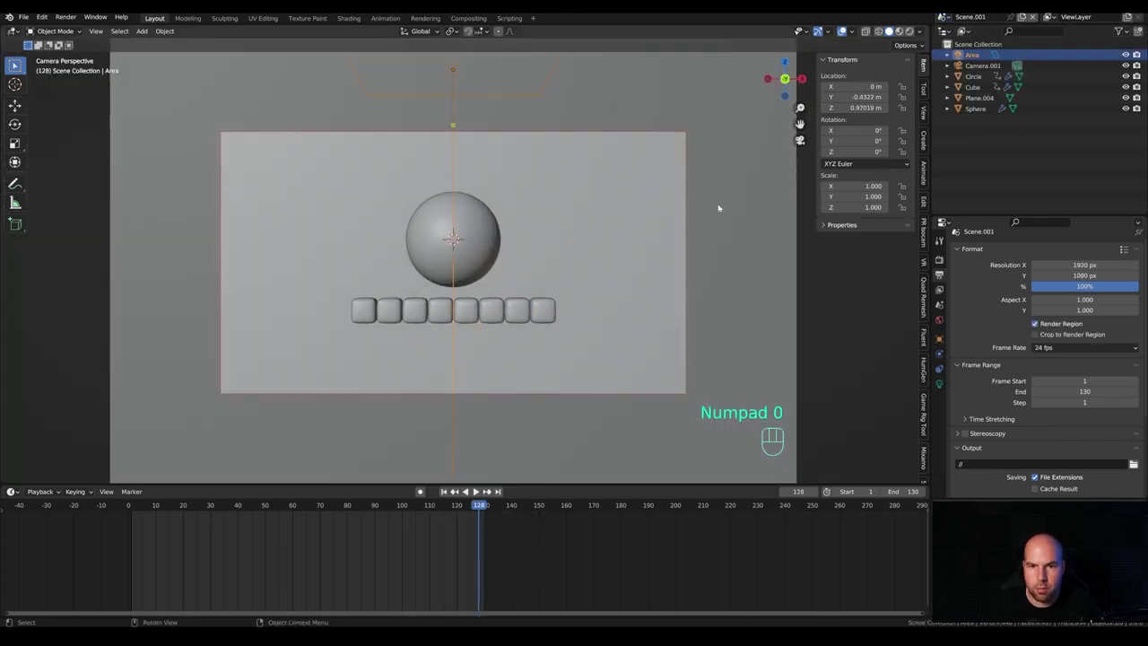
Set the render resolution to 1600 × 1000 px and the frame rate to 30 fps.
{"action": "left_click", "coordinate": [1083, 265]}
{"action": "type", "text": "1600"}
{"action": "key", "text": "Tab"}
{"action": "type", "text": "100"}
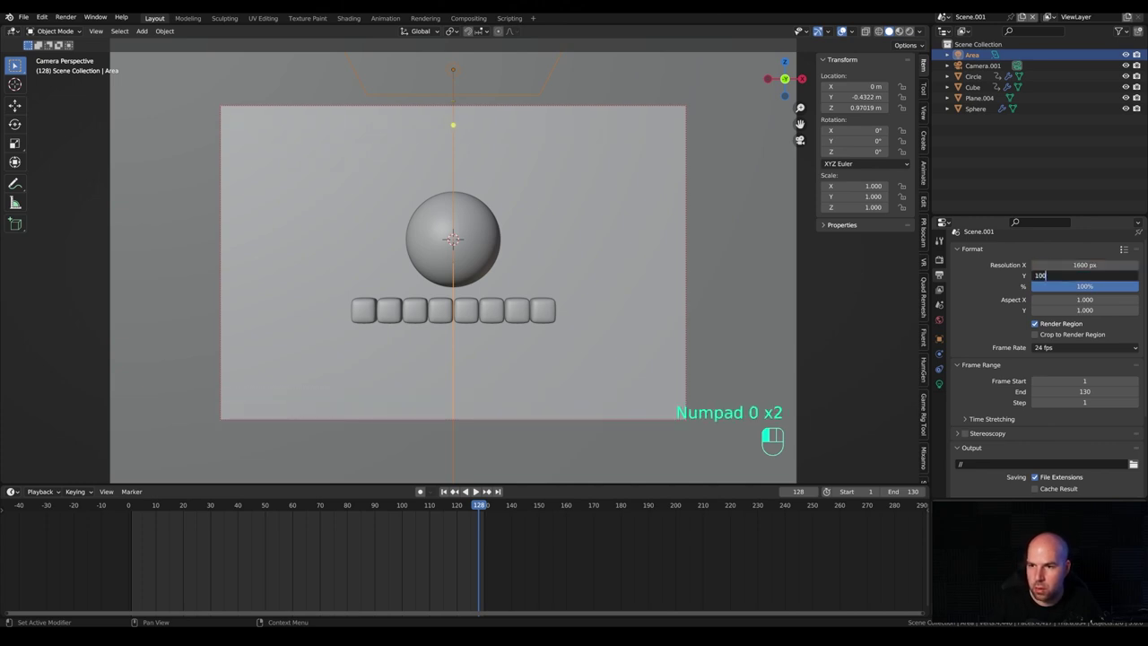
{"action": "key", "text": "Return"}
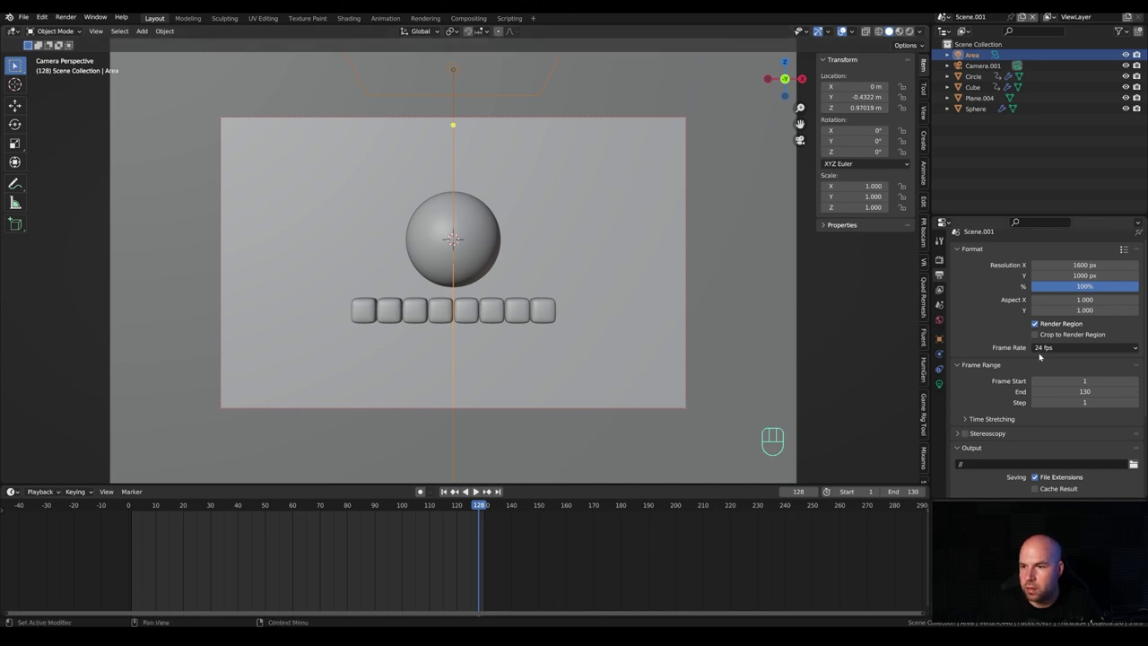
{"action": "left_click", "coordinate": [1049, 348]}
{"action": "left_click", "coordinate": [1066, 404]}
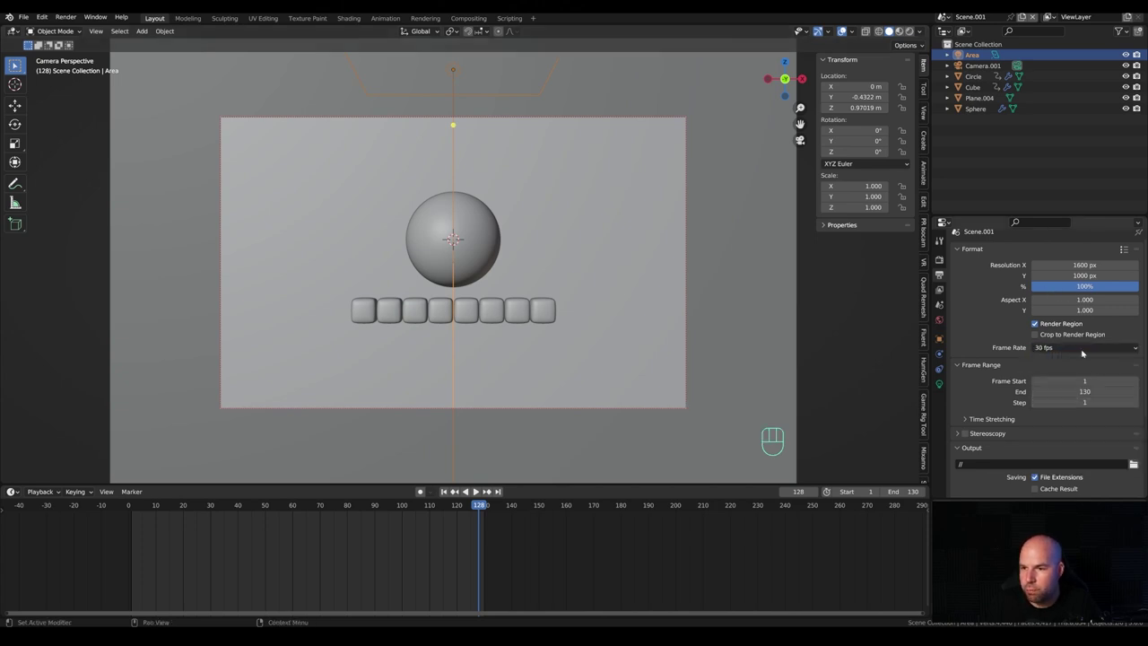
Set the render output to the laptop-animation folder with the file name laptop-screen-rec-.
{"action": "scroll", "coordinate": [1002, 350], "scroll_direction": "down", "scroll_amount": 4}
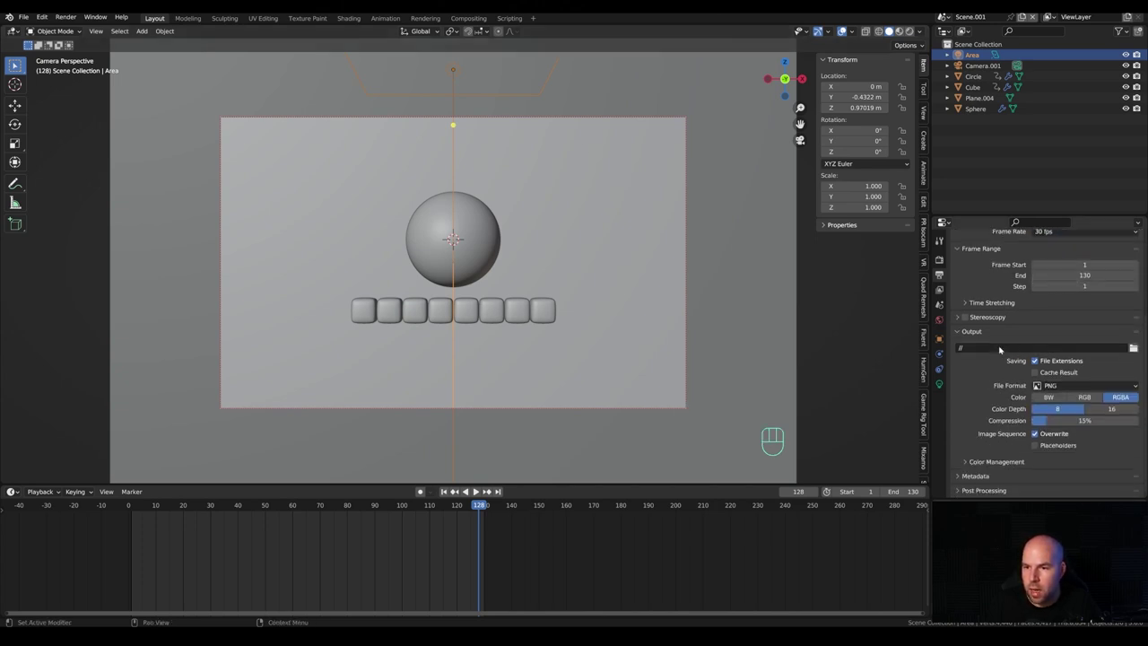
{"action": "left_click", "coordinate": [1133, 349]}
{"action": "type", "text": "laptop-screen-rec"}
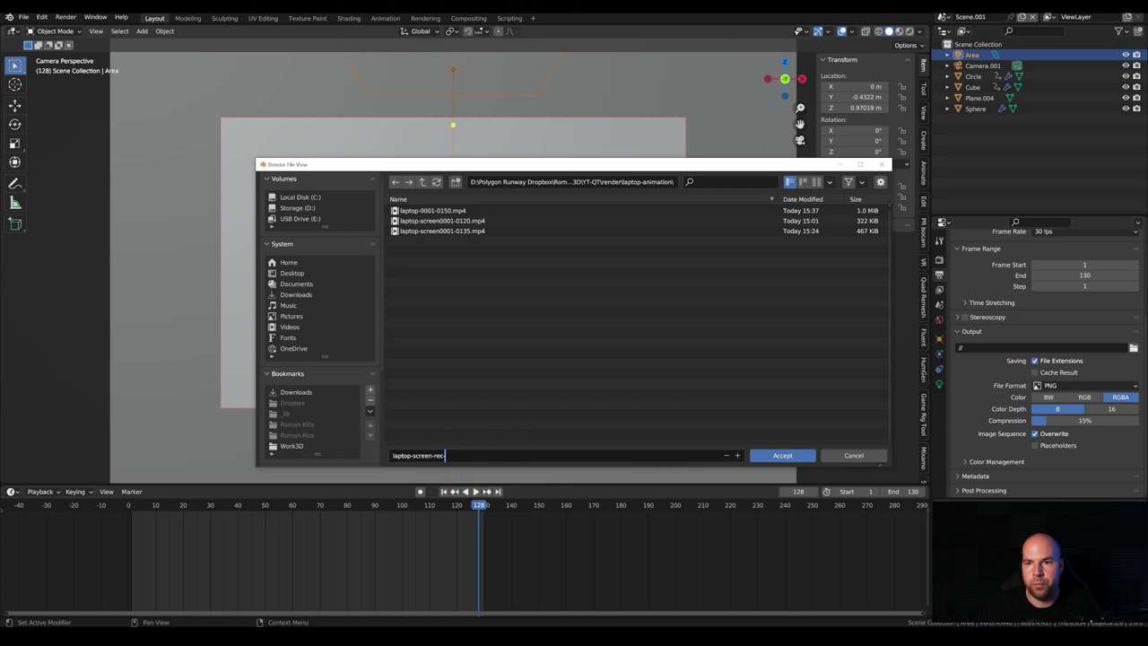
{"action": "key", "text": "Return"}
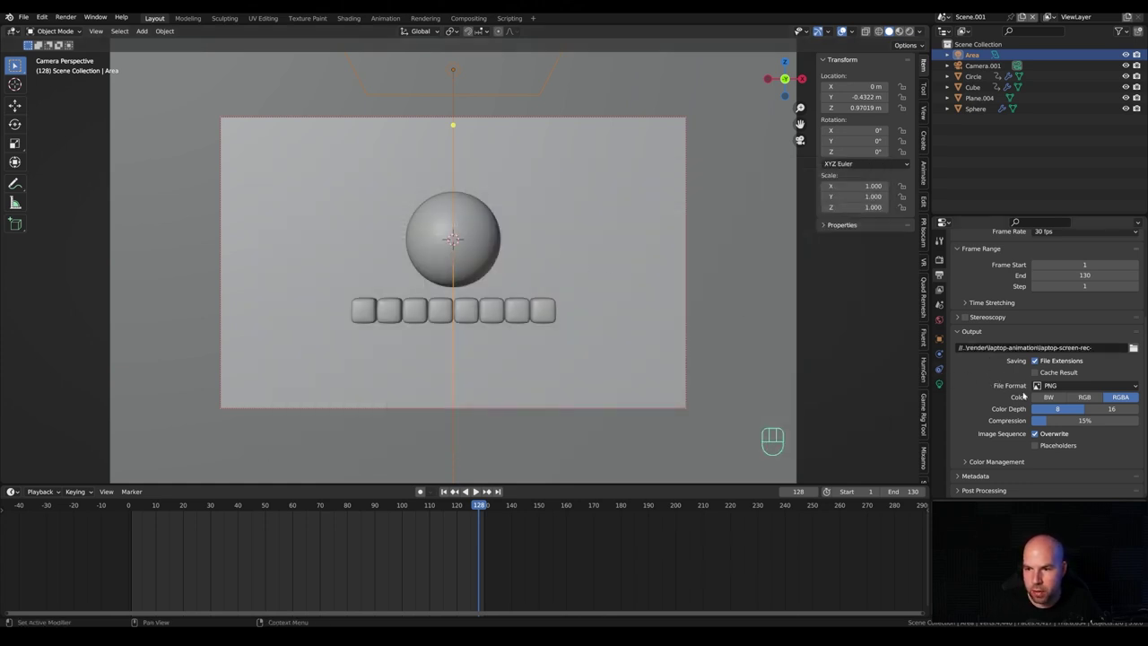
Set the output file format to FFmpeg Video with an MPEG-4 container.
{"action": "left_click", "coordinate": [1044, 386]}
{"action": "left_click", "coordinate": [1089, 437]}
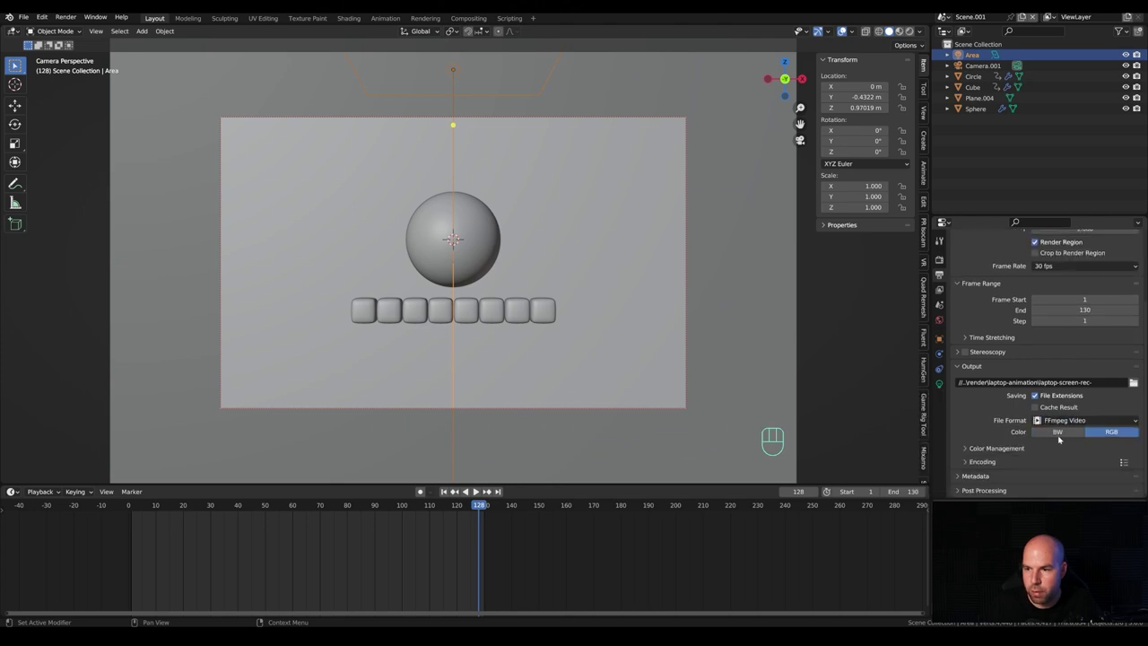
{"action": "left_click", "coordinate": [981, 461]}
{"action": "scroll", "coordinate": [986, 449], "scroll_direction": "down", "scroll_amount": 3}
{"action": "left_click", "coordinate": [1049, 393]}
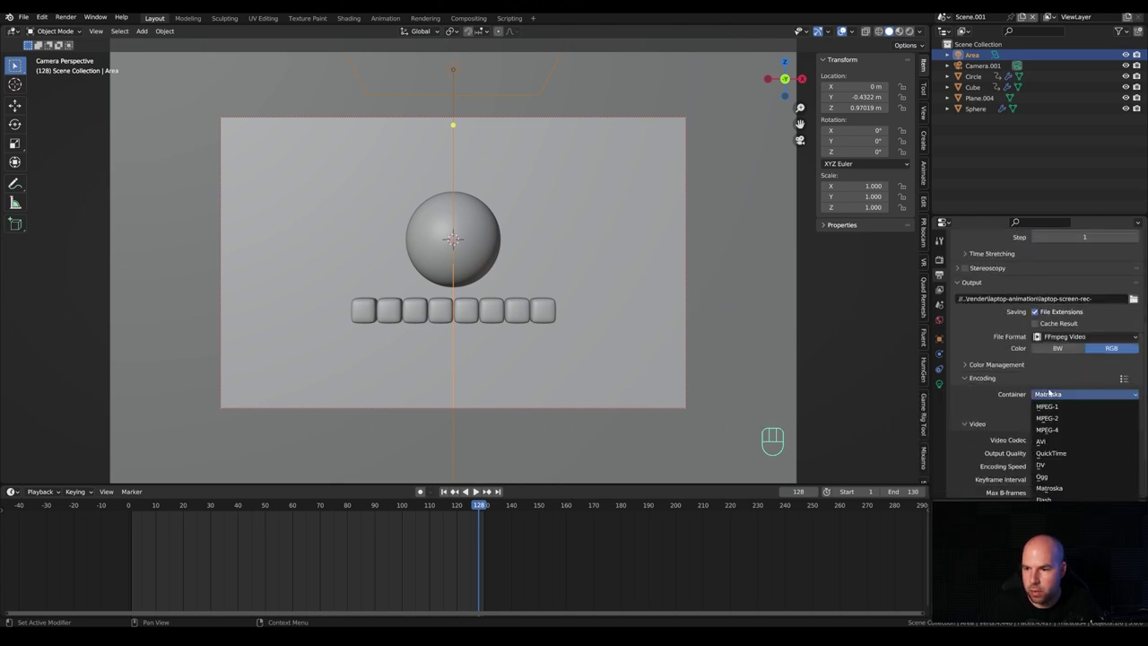
{"action": "left_click", "coordinate": [1060, 429]}
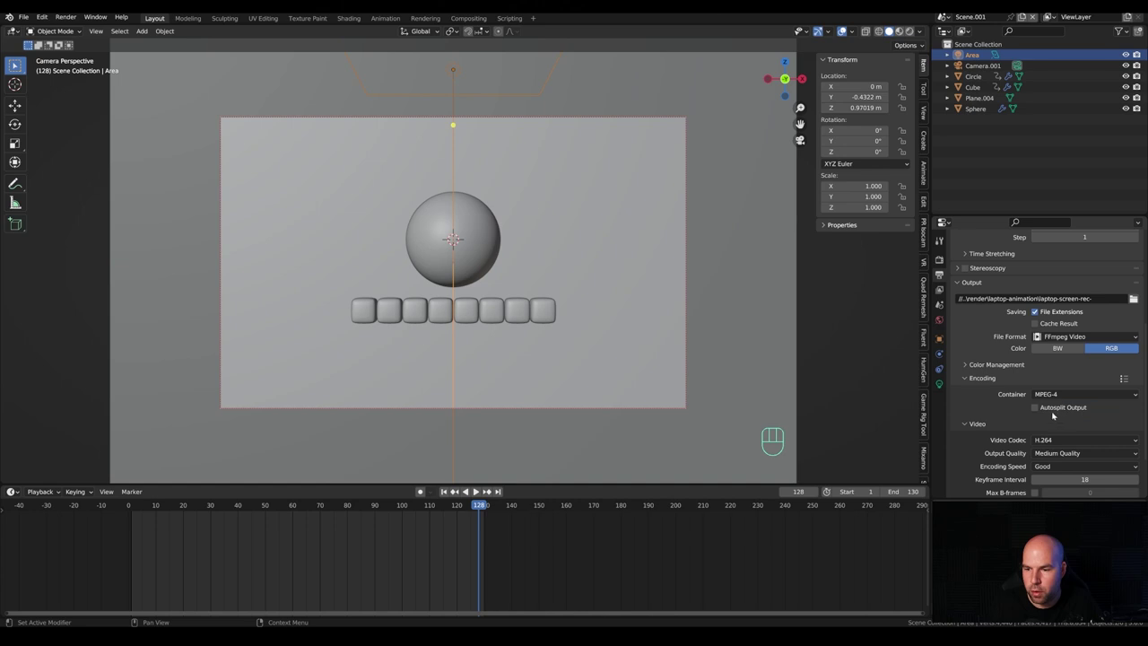
Save the file and render a test image of the current frame in the Rendering workspace, fitted to the view.
{"action": "key", "text": "ctrl+s"}
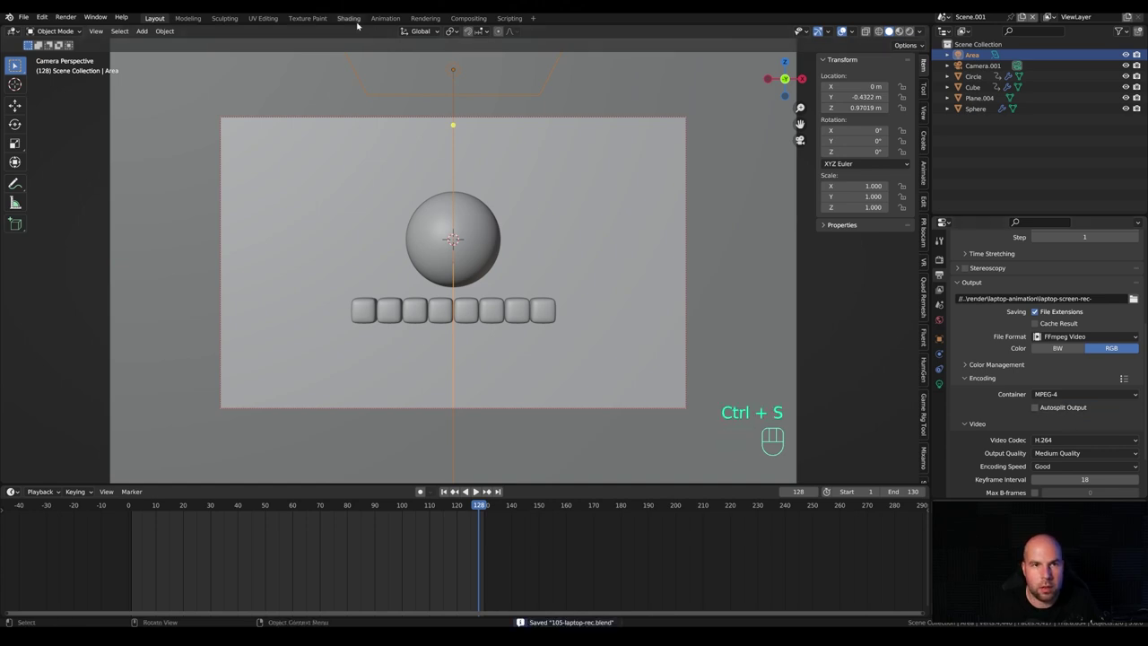
{"action": "left_click", "coordinate": [425, 18]}
{"action": "key", "text": "F12"}
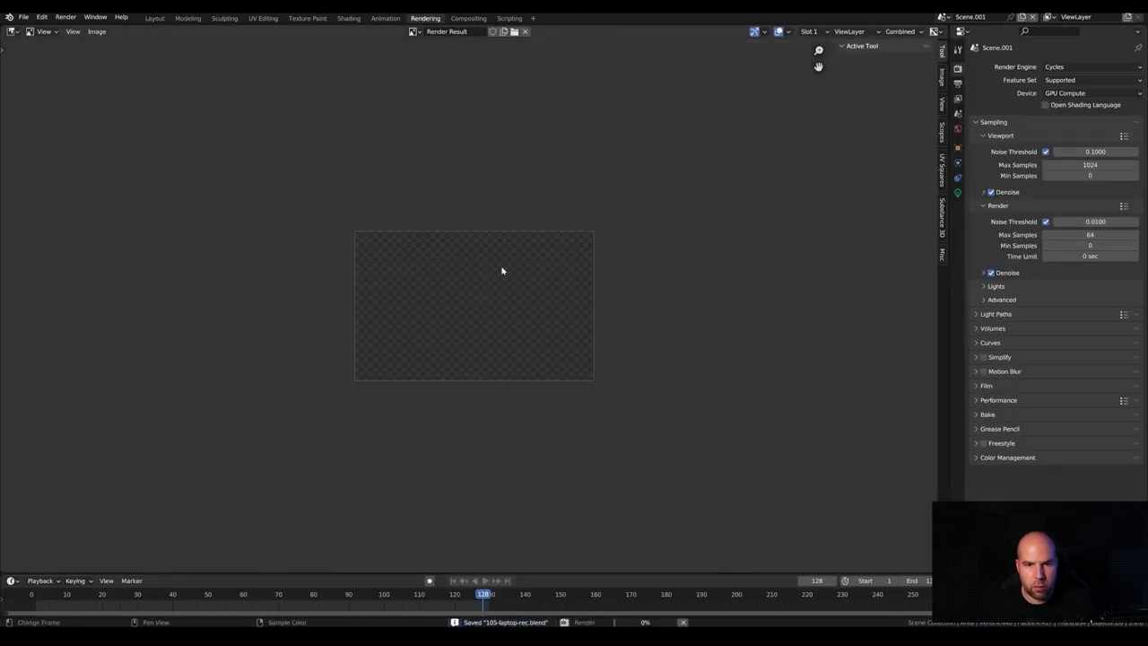
{"action": "key", "text": "Home"}
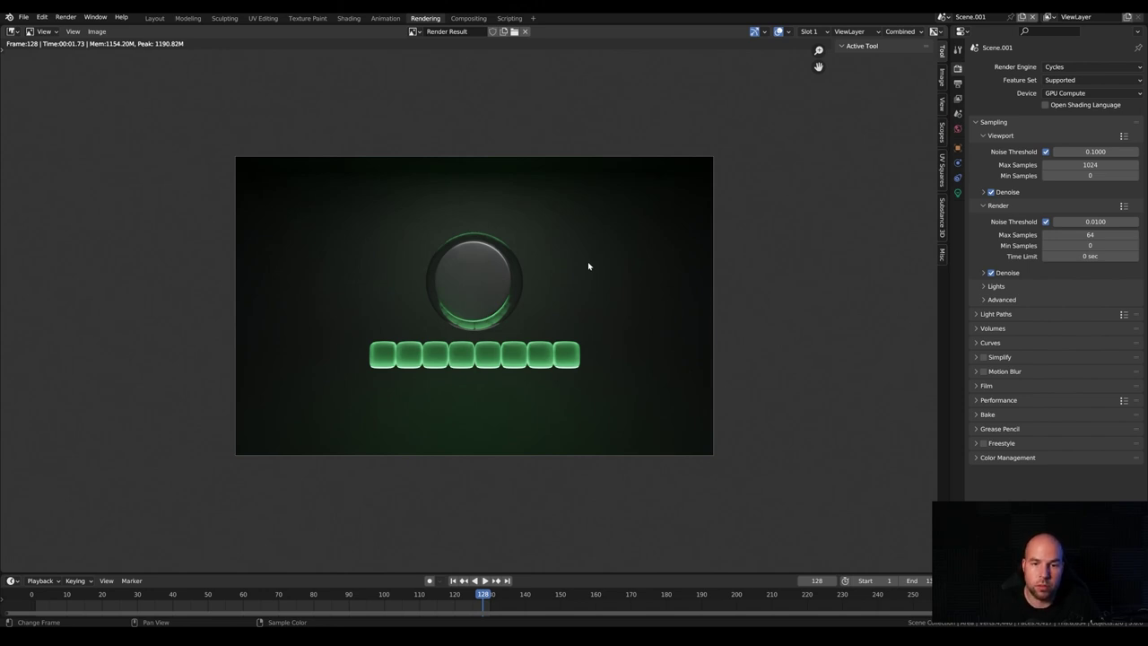
Render the full animation to video, check the finished clip in the media player, and save the file.
{"action": "key", "text": "ctrl+s"}
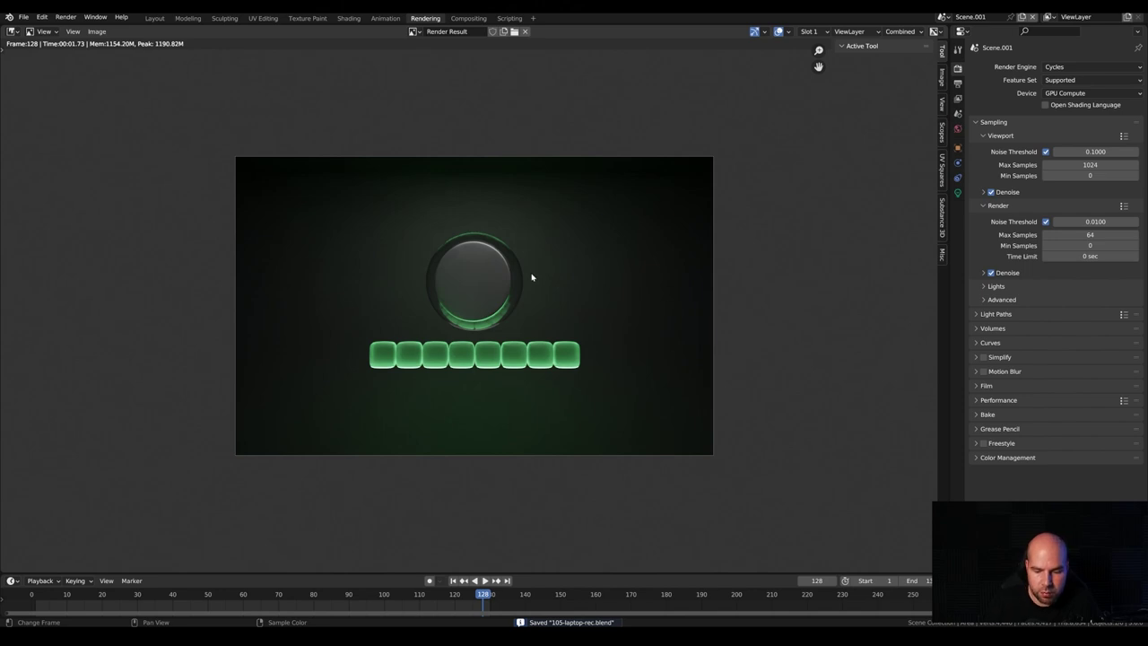
{"action": "key", "text": "ctrl+F12"}
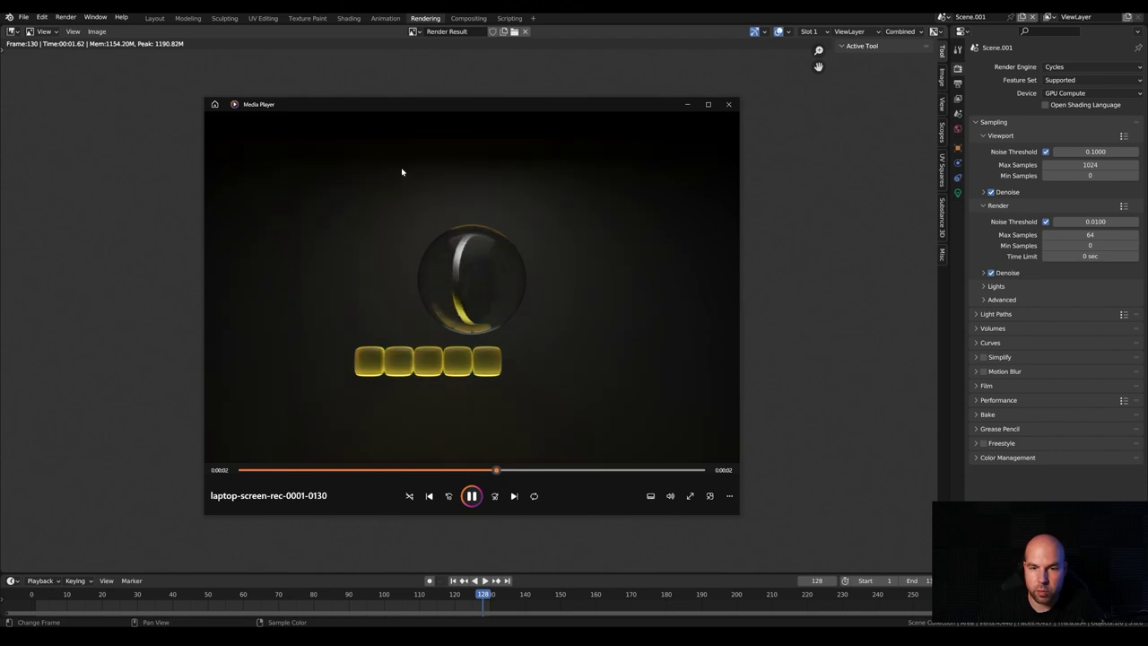
{"action": "left_click", "coordinate": [728, 104]}
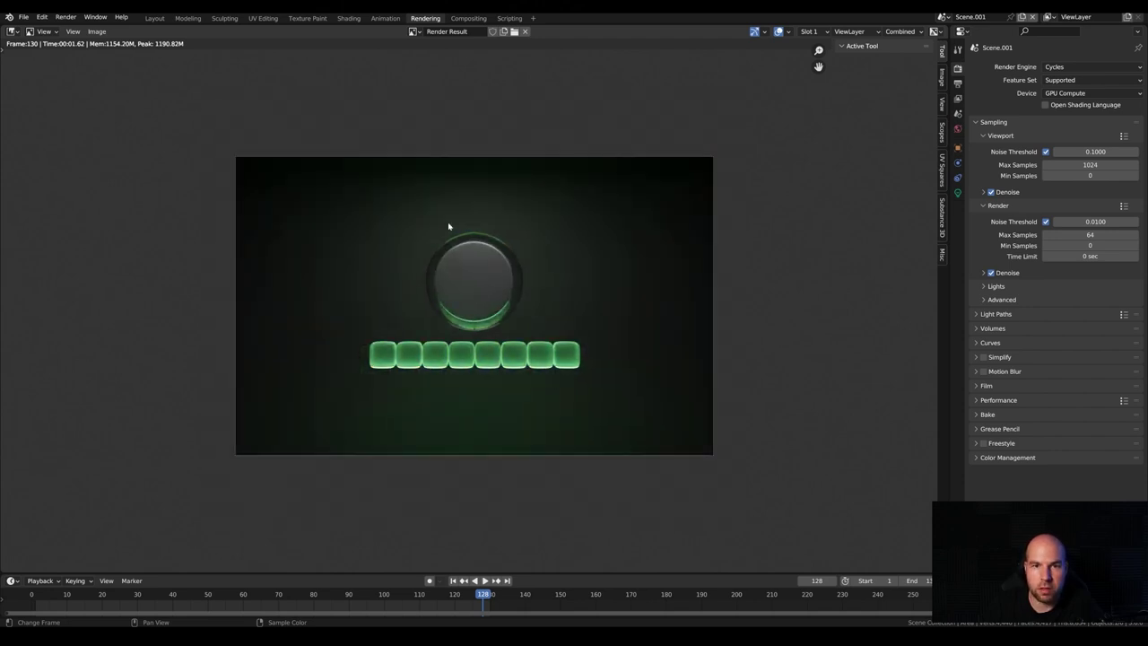
{"action": "key", "text": "ctrl+s"}
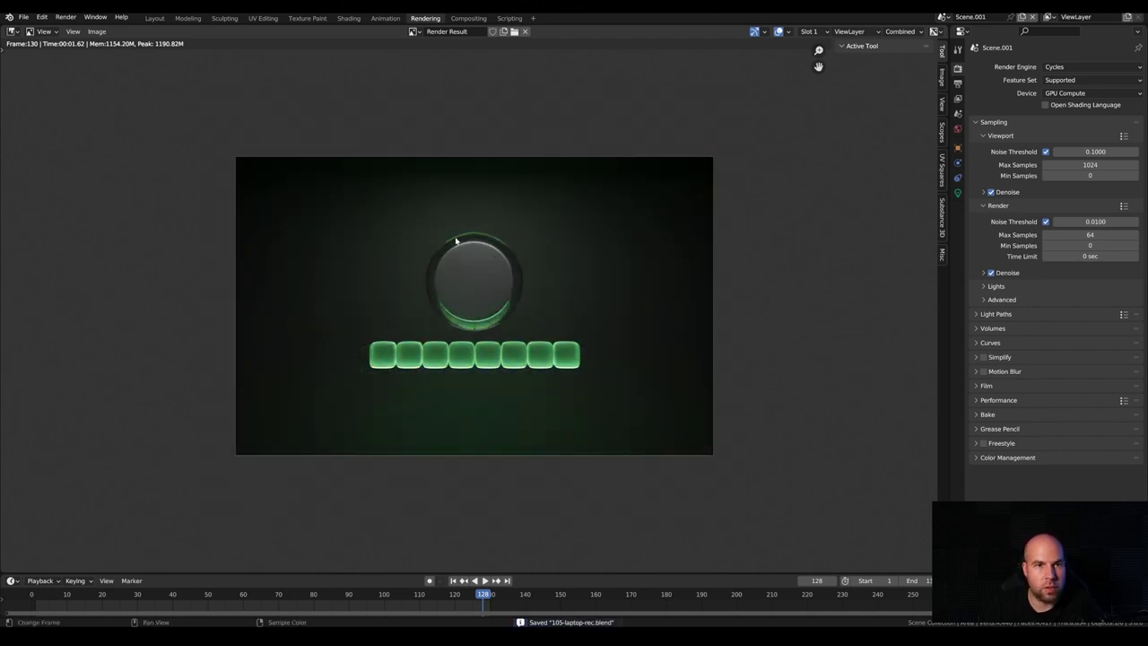
Switch to the laptop scene named Scene and frame the laptop's display plane in the Shading workspace.
{"action": "left_click", "coordinate": [154, 17]}
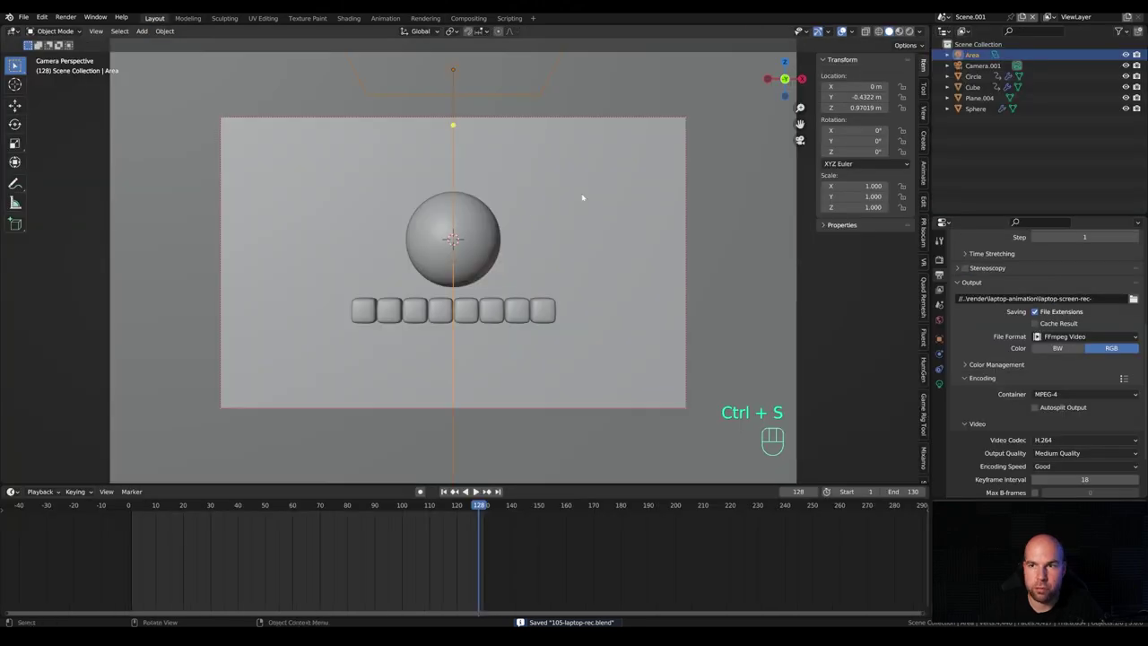
{"action": "left_click", "coordinate": [943, 17]}
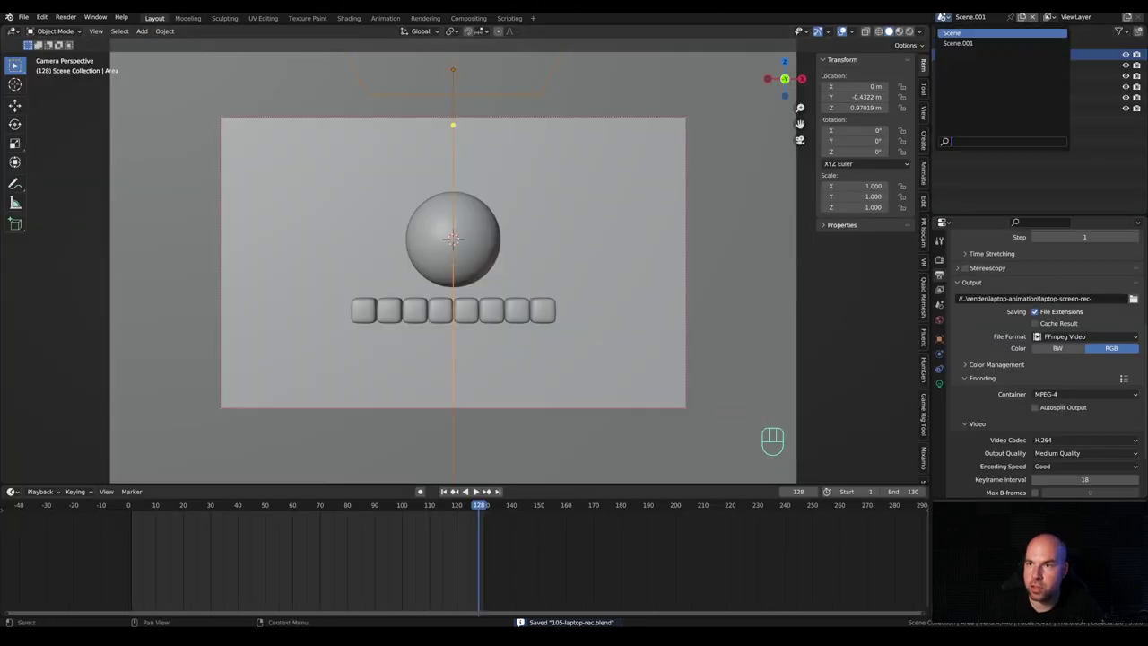
{"action": "left_click", "coordinate": [977, 33]}
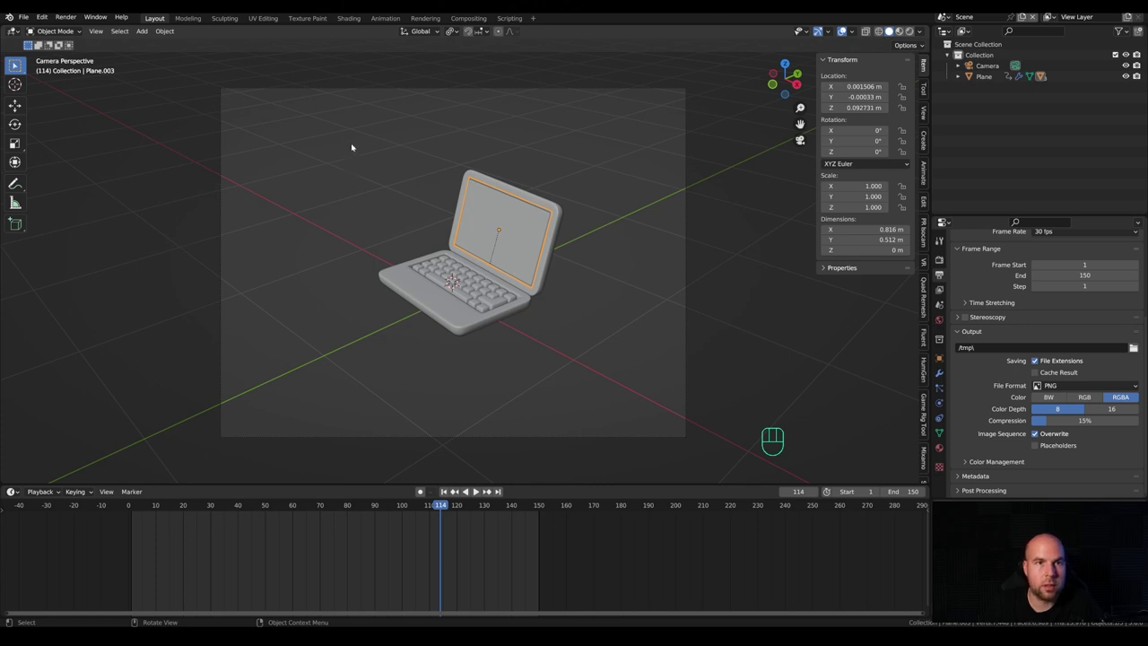
{"action": "left_click", "coordinate": [349, 18]}
{"action": "scroll", "coordinate": [583, 279], "scroll_direction": "down", "scroll_amount": 4}
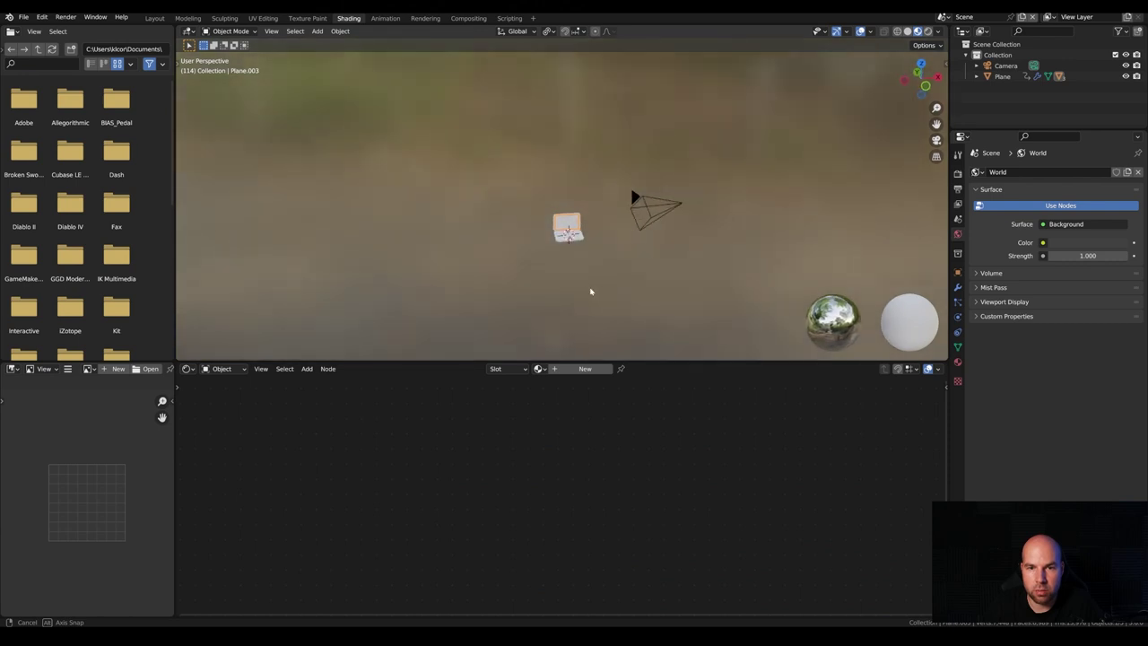
{"action": "key", "text": "KP_Decimal"}
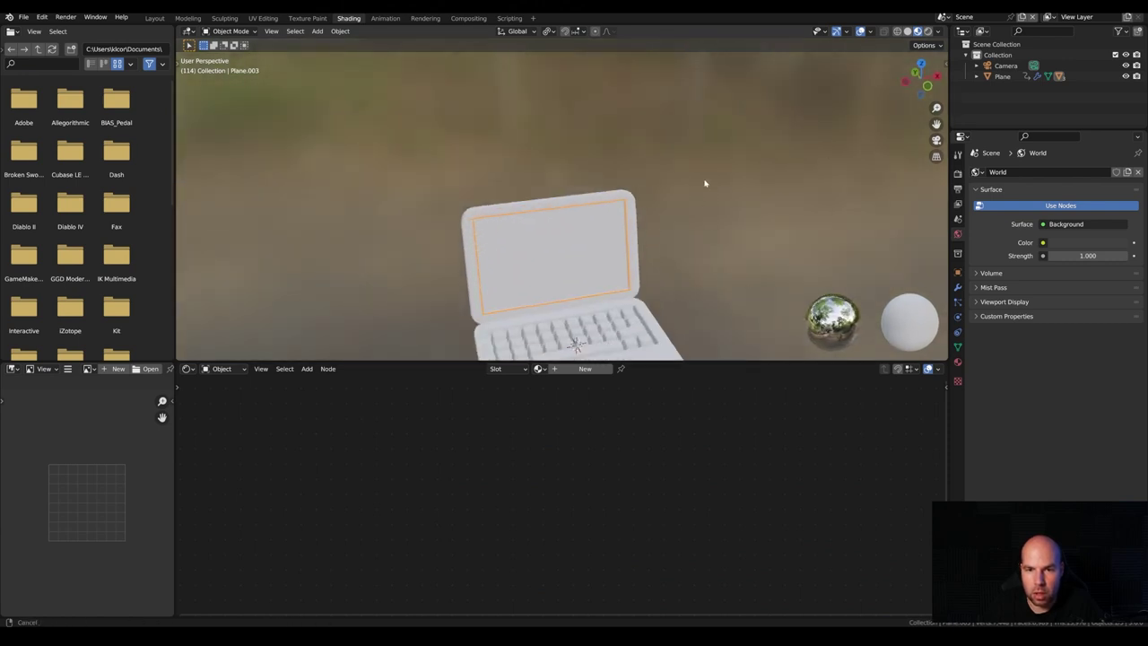
{"action": "middle_click_drag", "start_coordinate": [573, 189], "coordinate": [548, 144], "text": "shift"}
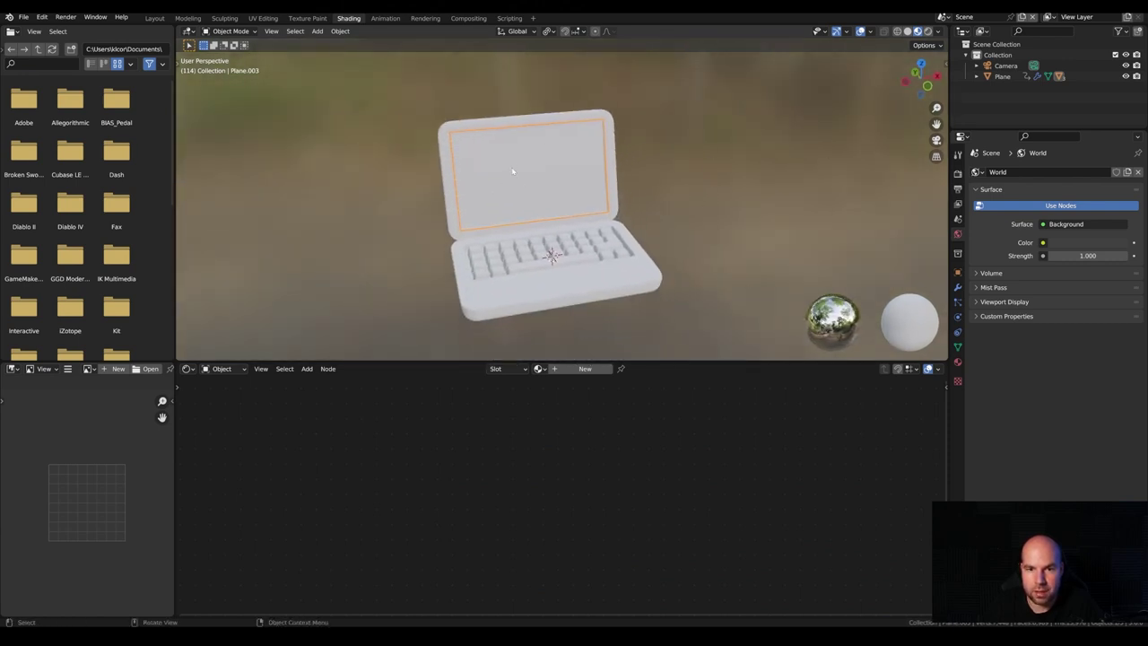
Create a new material for the laptop's screen plane and name it display.
{"action": "left_click", "coordinate": [584, 369]}
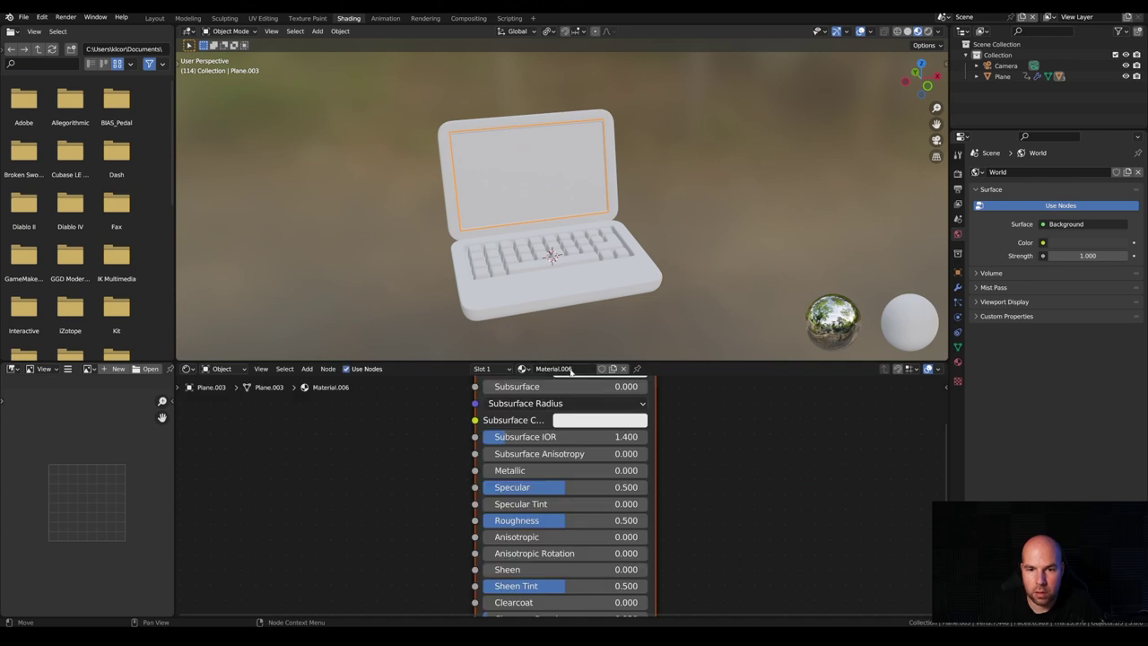
{"action": "double_click", "coordinate": [571, 368]}
{"action": "type", "text": "display"}
{"action": "key", "text": "Return"}
{"action": "scroll", "coordinate": [394, 509], "scroll_direction": "down", "scroll_amount": 3}
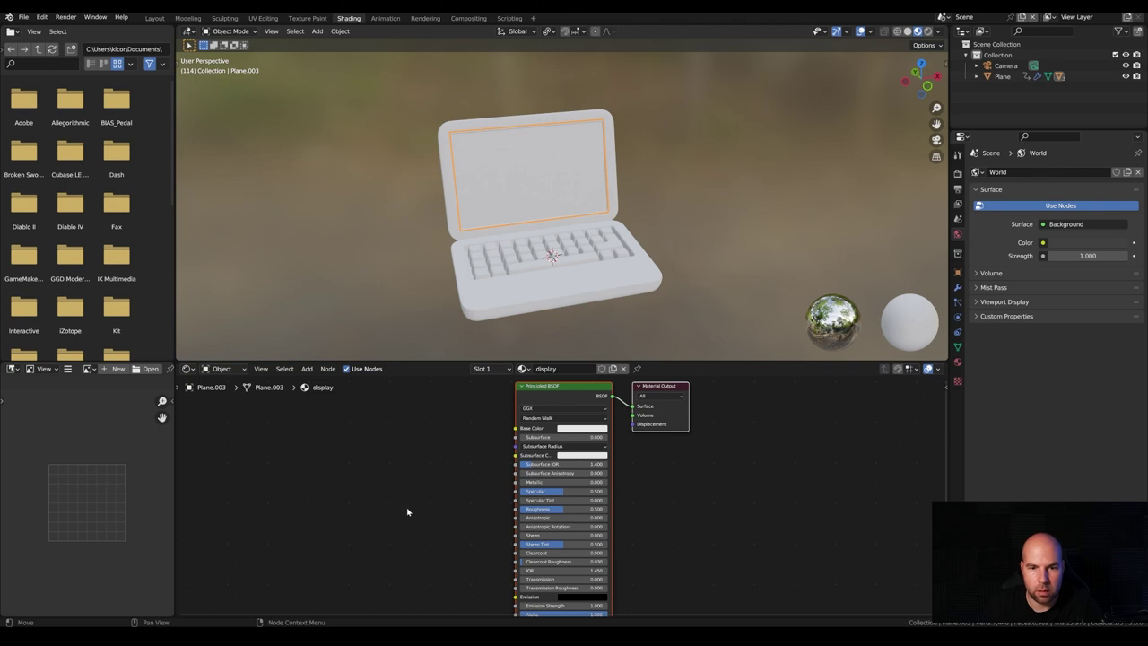
Add an Image Texture node beside the Principled BSDF and connect its Color output to Base Color.
{"action": "key", "text": "shift+a"}
{"action": "mouse_move", "coordinate": [401, 485]}
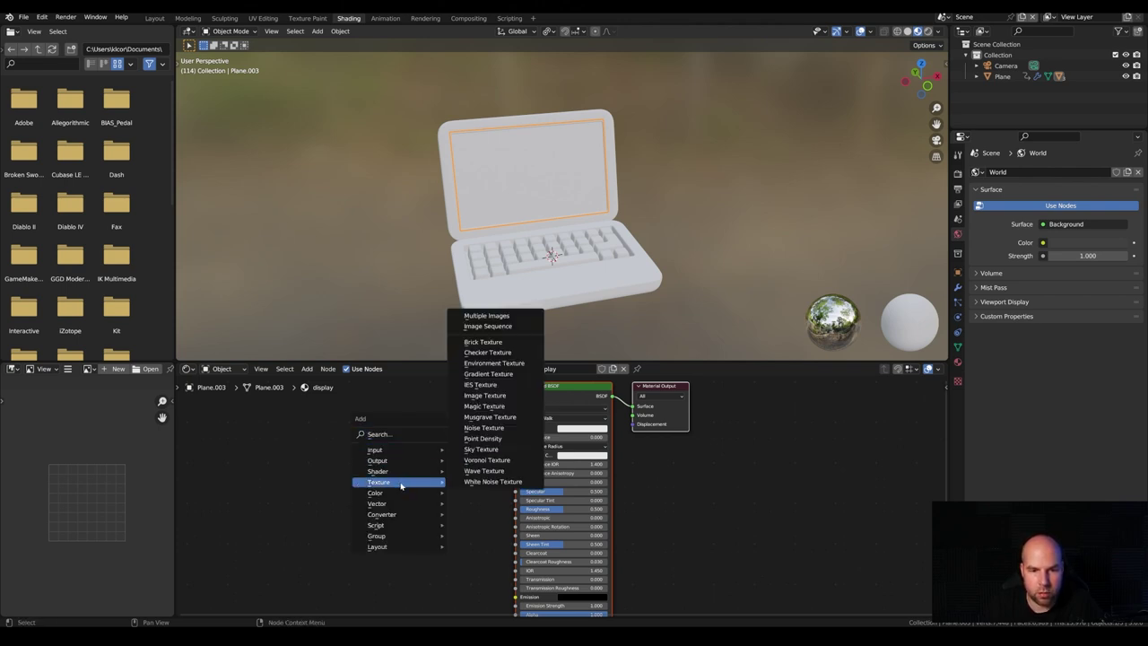
{"action": "left_click", "coordinate": [487, 396]}
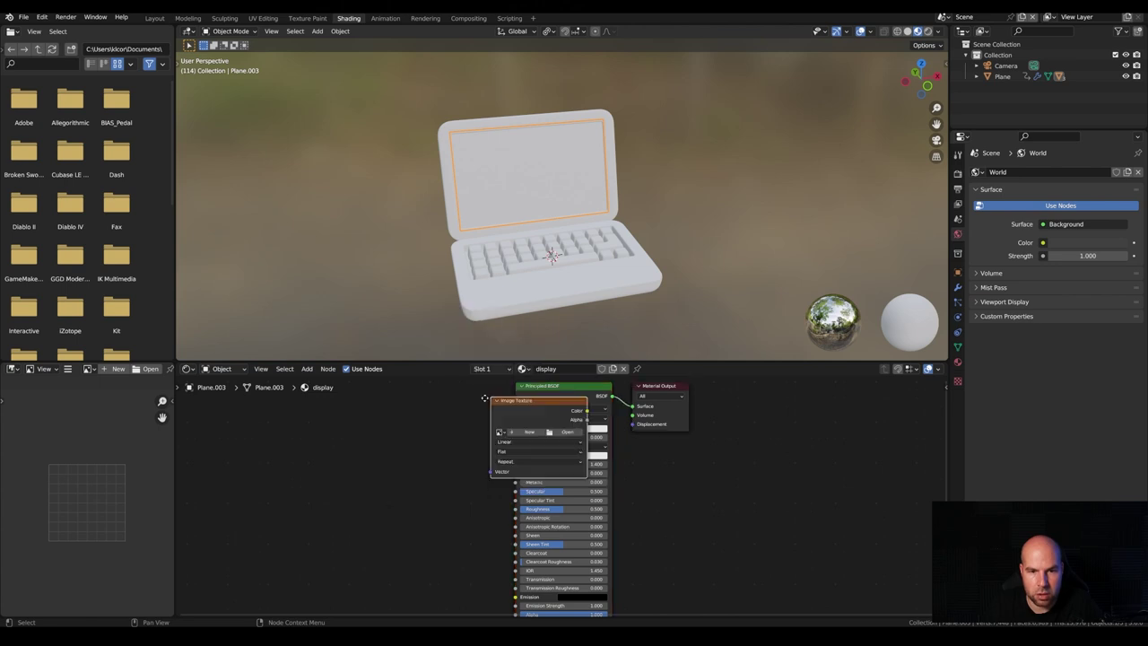
{"action": "left_click", "coordinate": [369, 416]}
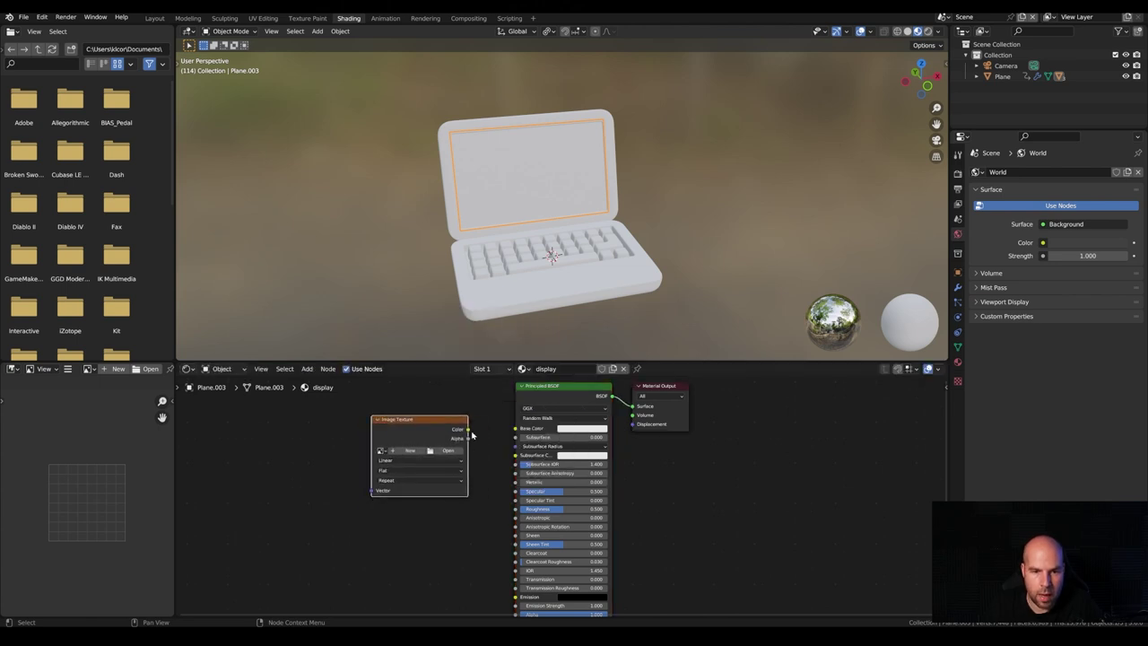
{"action": "left_click_drag", "start_coordinate": [467, 432], "coordinate": [516, 428]}
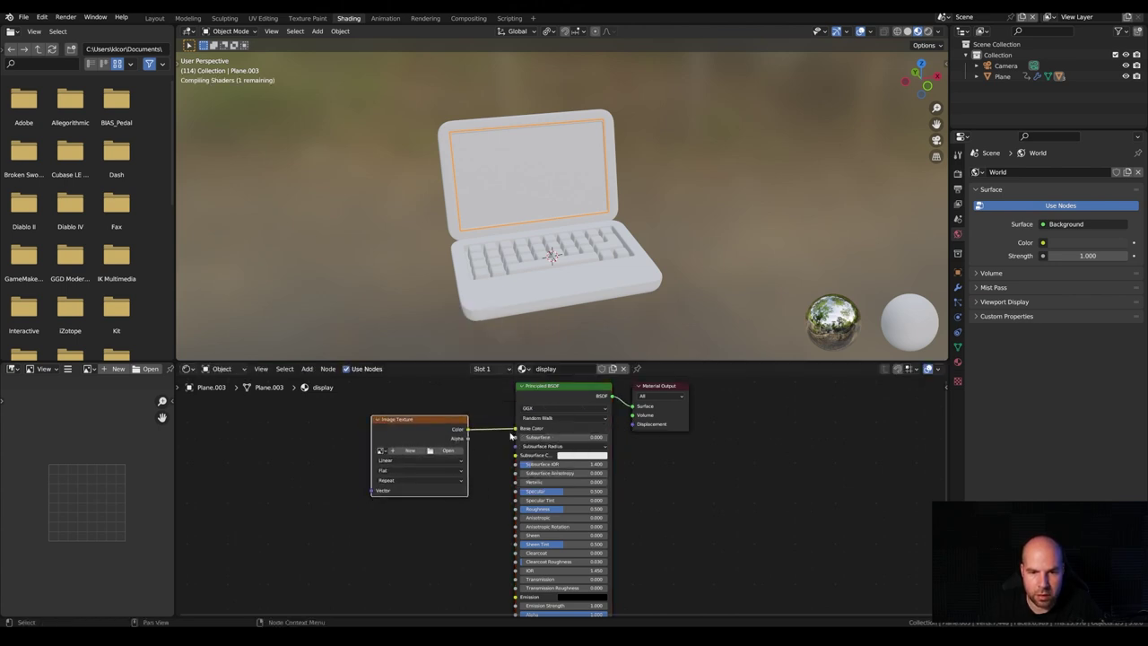
Load the rendered clip laptop-screen-rec-0001-0130.mp4 into the Image Texture node.
{"action": "left_click", "coordinate": [447, 449]}
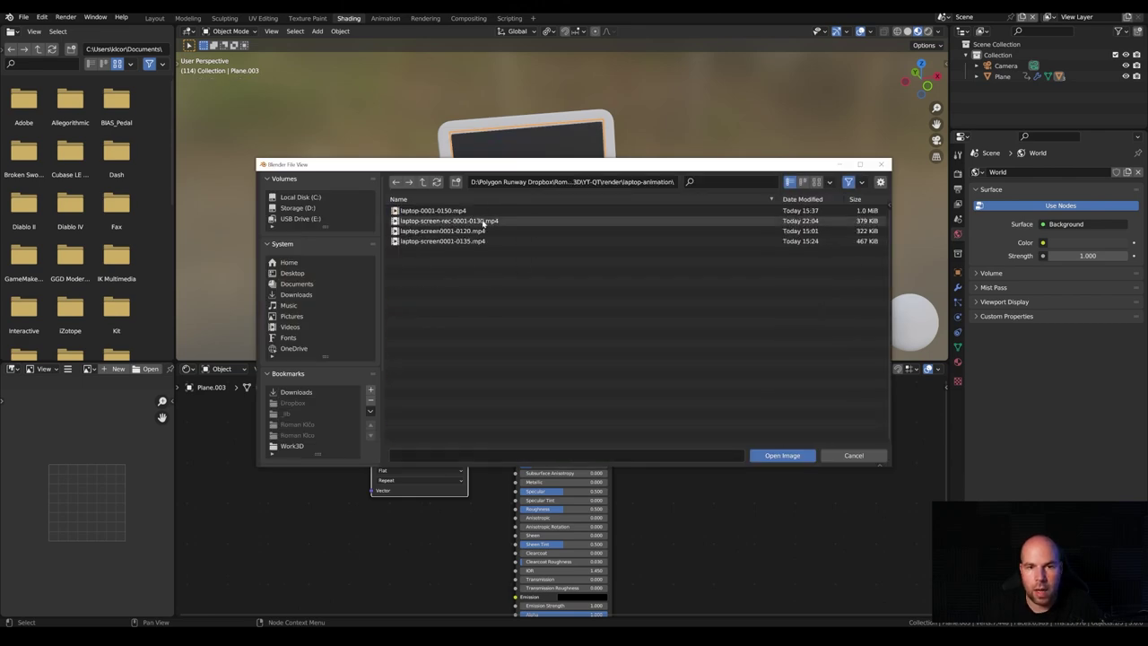
{"action": "left_click", "coordinate": [455, 221]}
{"action": "double_click", "coordinate": [475, 221]}
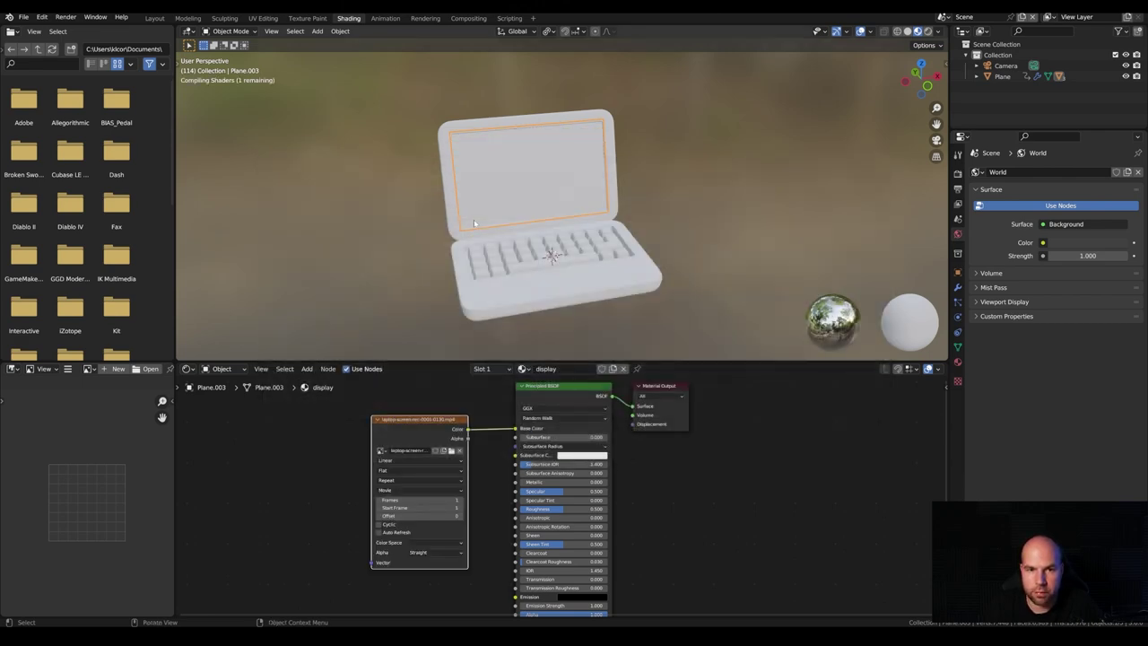
{"action": "scroll", "coordinate": [408, 466], "scroll_direction": "down", "scroll_amount": 1}
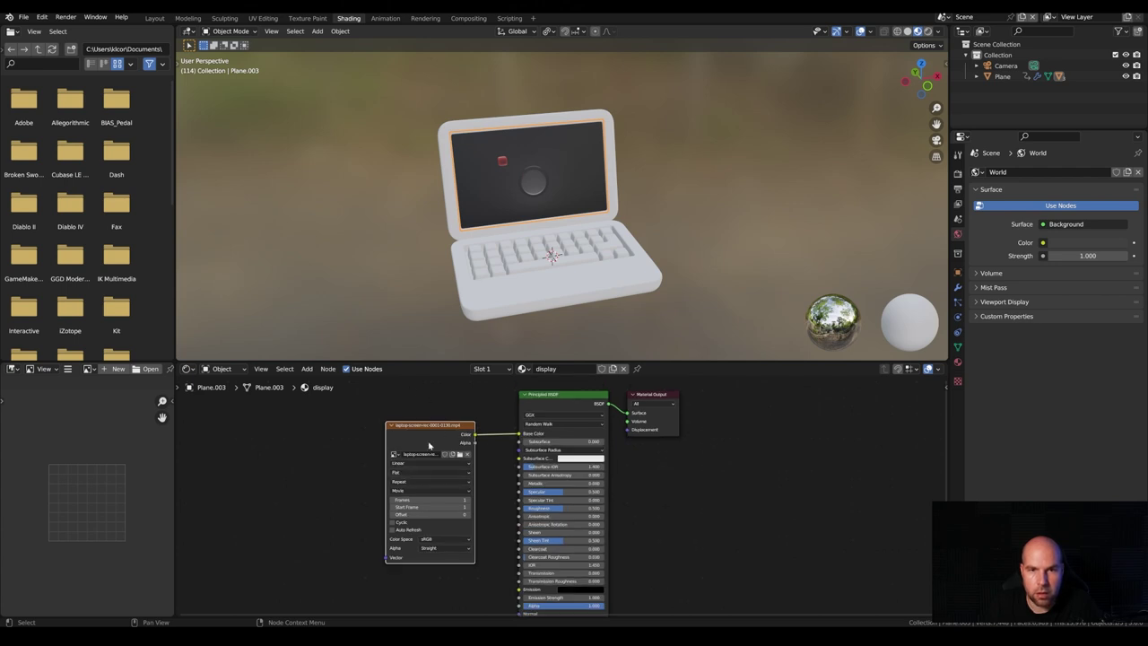
Set the movie texture to 130 frames and enable Cyclic and Auto Refresh.
{"action": "scroll", "coordinate": [378, 459], "scroll_direction": "up", "scroll_amount": 2}
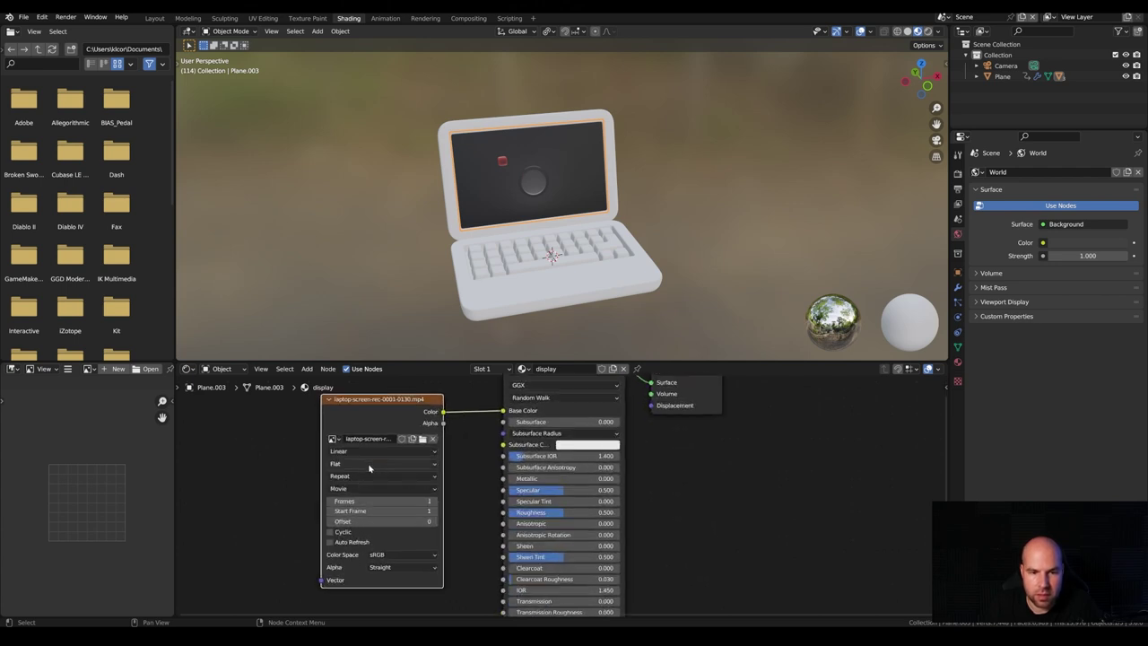
{"action": "left_click", "coordinate": [403, 500]}
{"action": "type", "text": "130"}
{"action": "key", "text": "Return"}
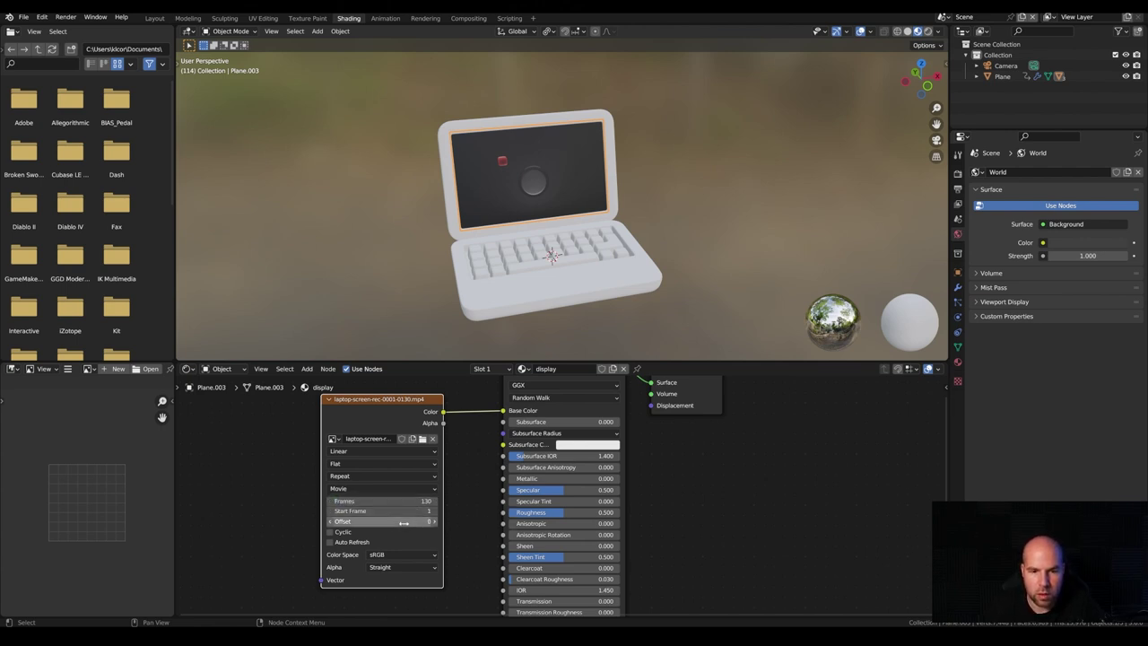
{"action": "left_click", "coordinate": [330, 543]}
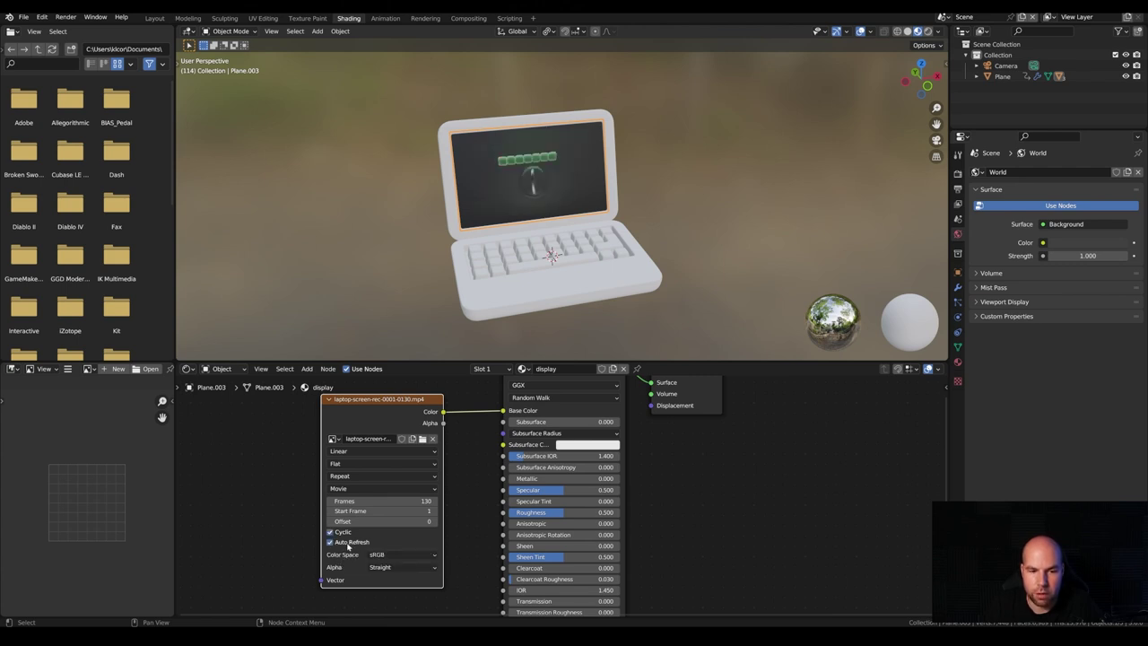
Play the animation to check how the video runs and sits on the laptop screen.
{"action": "key", "text": "space"}
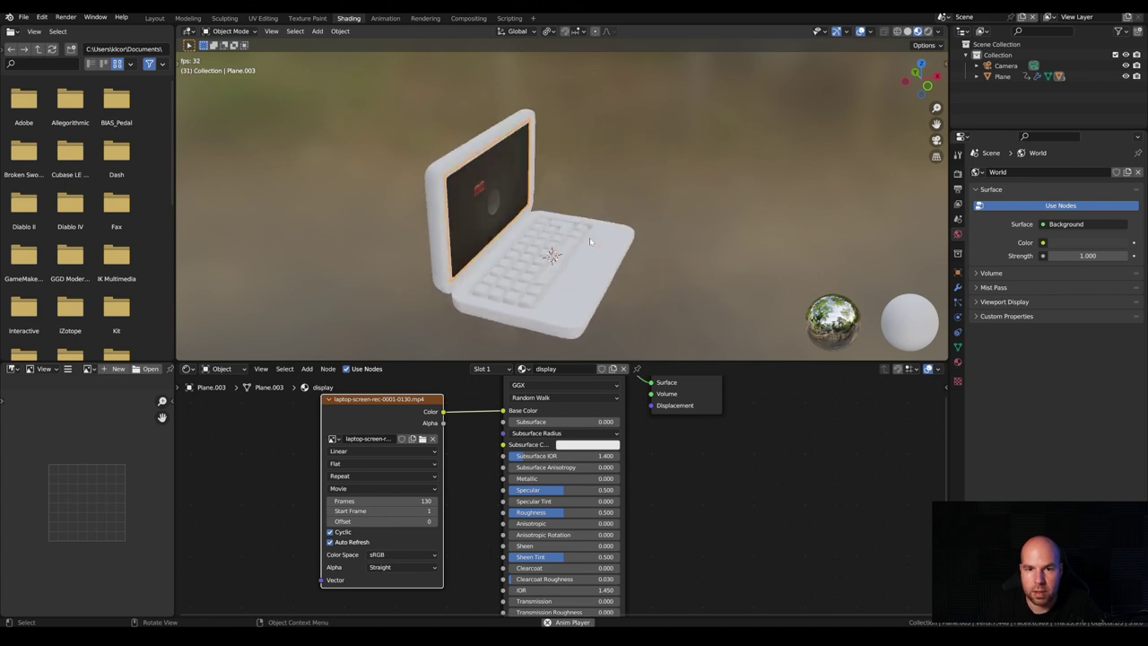
{"action": "key", "text": "space"}
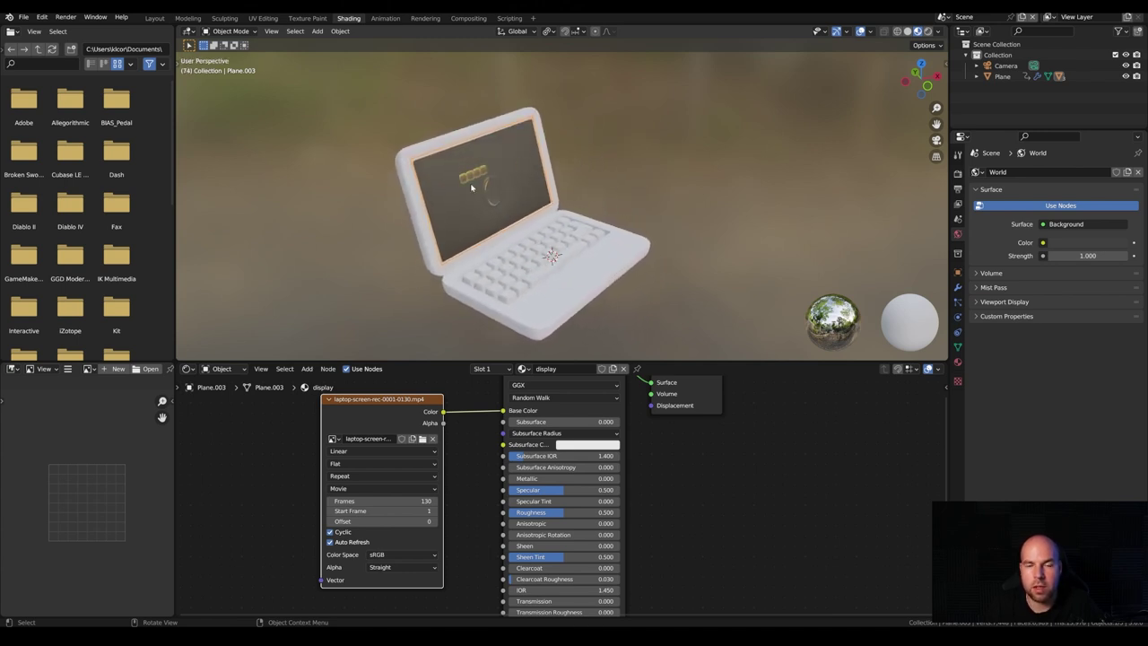
{"action": "left_click", "coordinate": [489, 190]}
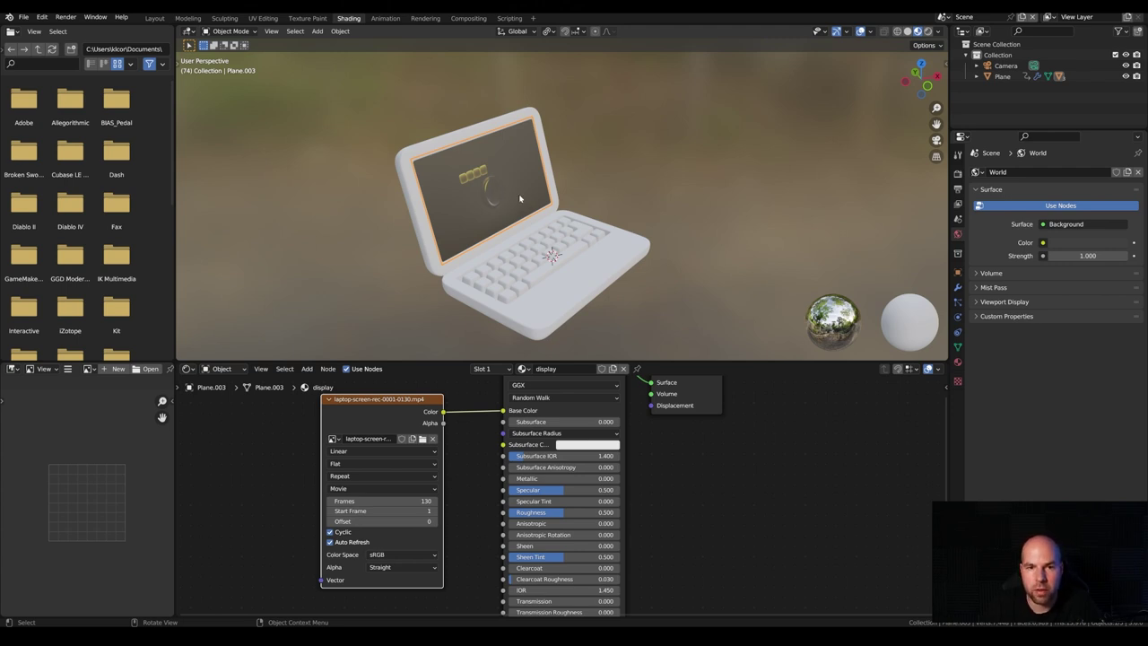
Unwrap the laptop screen's face in the UV Editing workspace, with the 3D view set to Material Preview.
{"action": "left_click", "coordinate": [263, 18]}
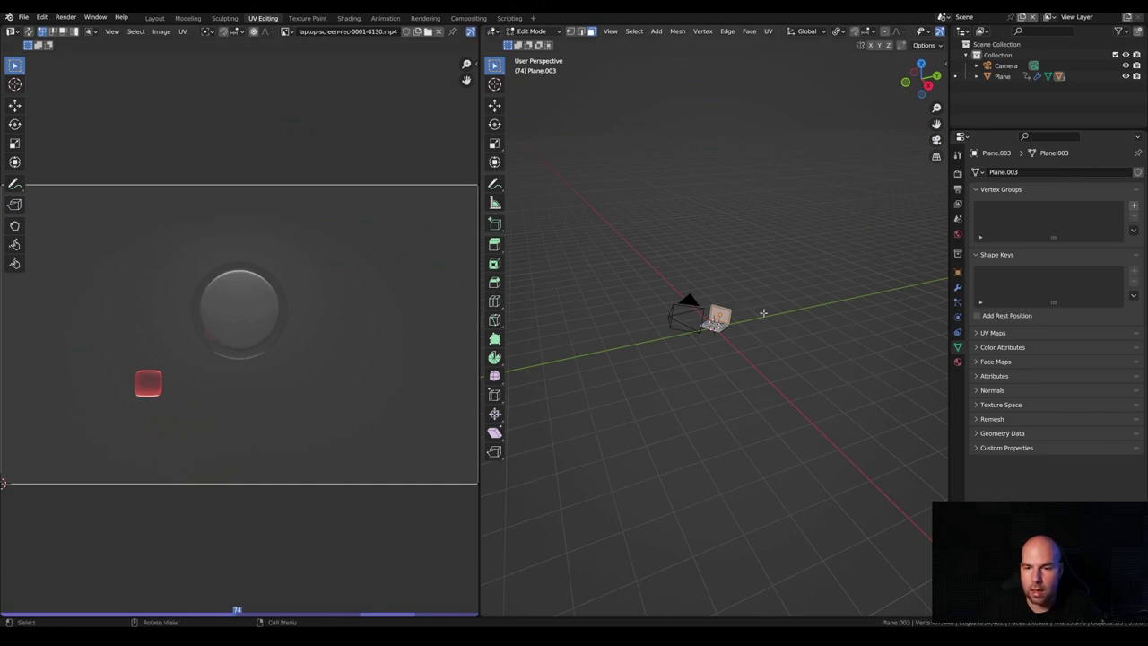
{"action": "key", "text": "z"}
{"action": "left_click", "coordinate": [618, 232]}
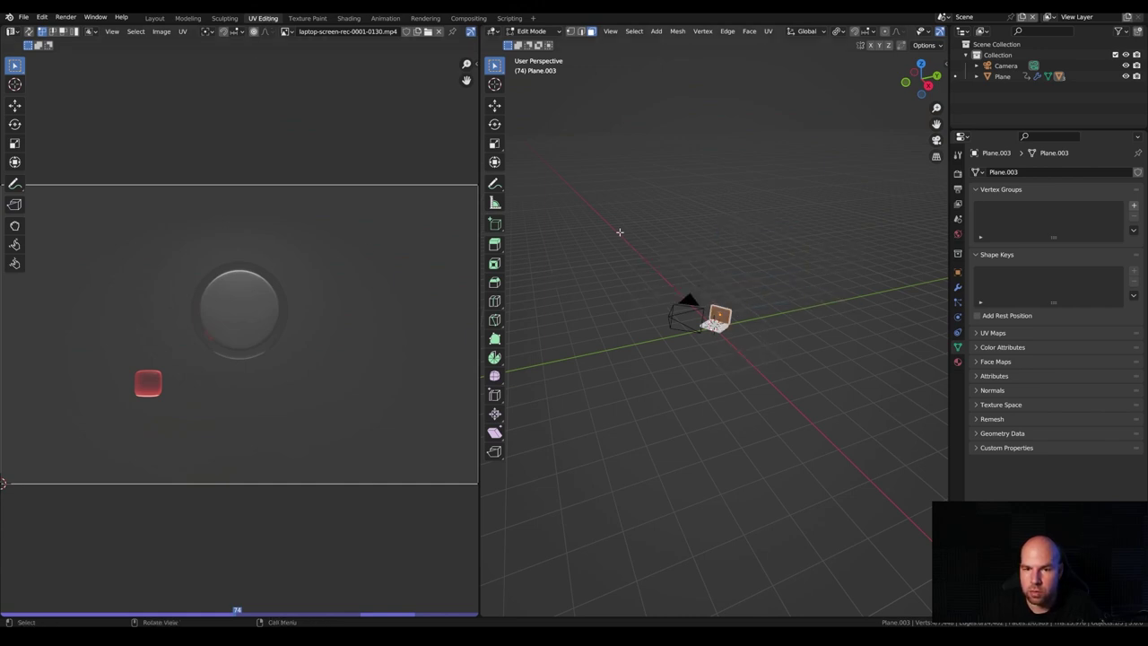
{"action": "scroll", "coordinate": [734, 355], "scroll_direction": "up", "scroll_amount": 15}
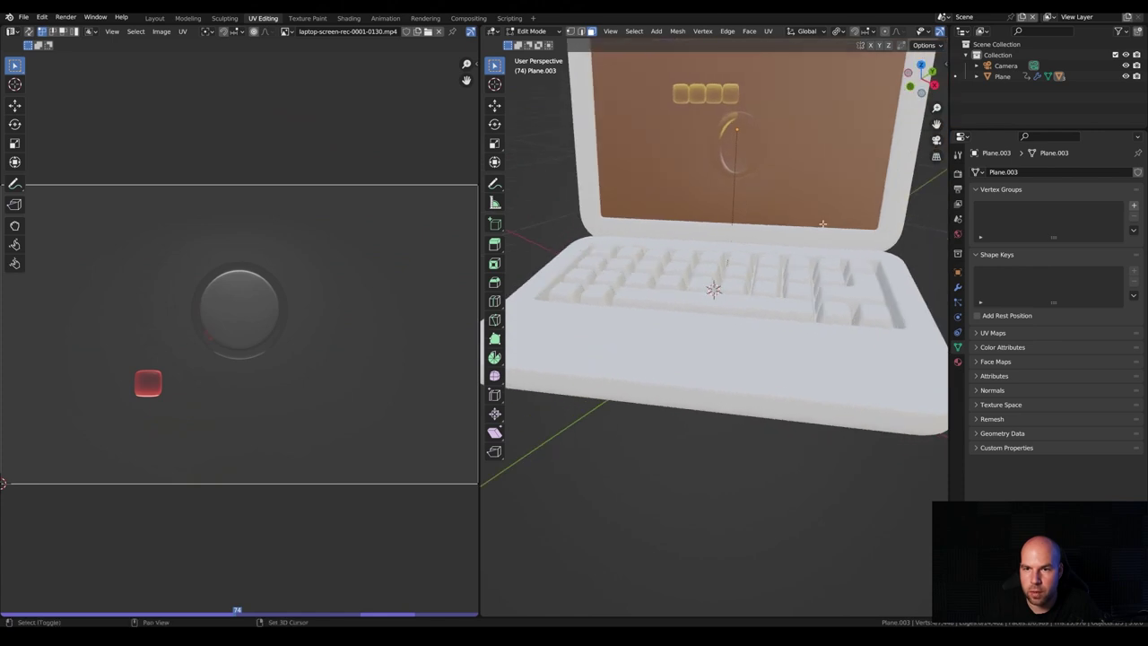
{"action": "scroll", "coordinate": [794, 303], "scroll_direction": "down", "scroll_amount": 3}
{"action": "scroll", "coordinate": [795, 303], "scroll_direction": "down", "scroll_amount": 2}
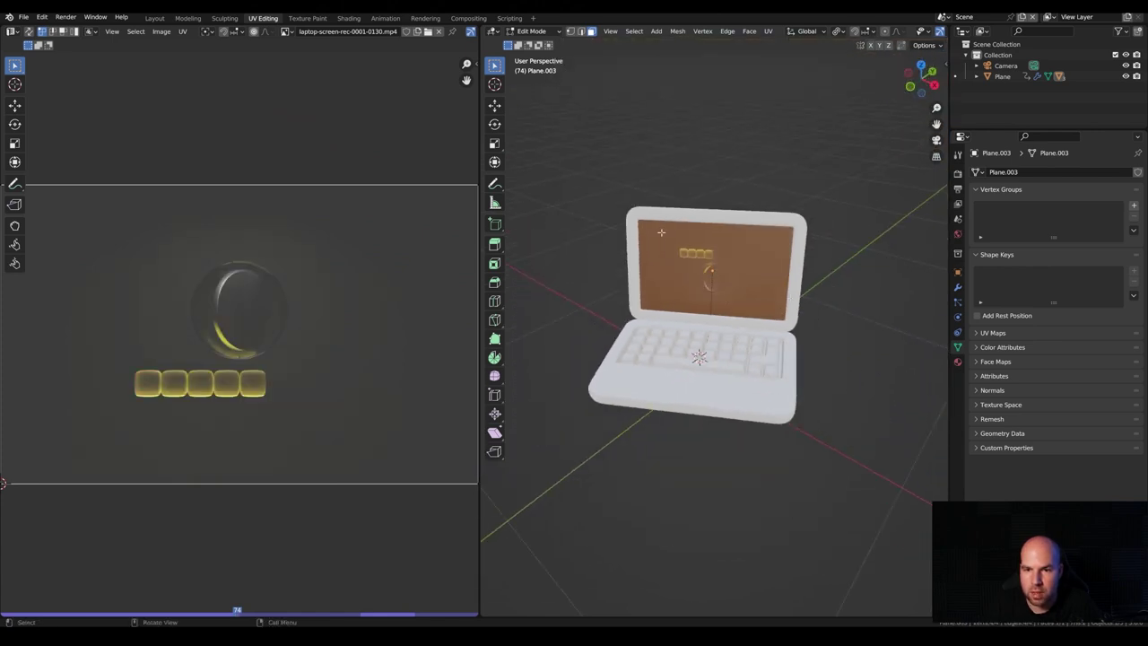
{"action": "key", "text": "u"}
{"action": "left_click", "coordinate": [706, 275]}
Move the laptop screen face's UVs over the video frame, rotate them 90 degrees and scale them to cover it.
{"action": "scroll", "coordinate": [231, 325], "scroll_direction": "down", "scroll_amount": 3}
{"action": "left_click_drag", "start_coordinate": [107, 204], "coordinate": [292, 454]}
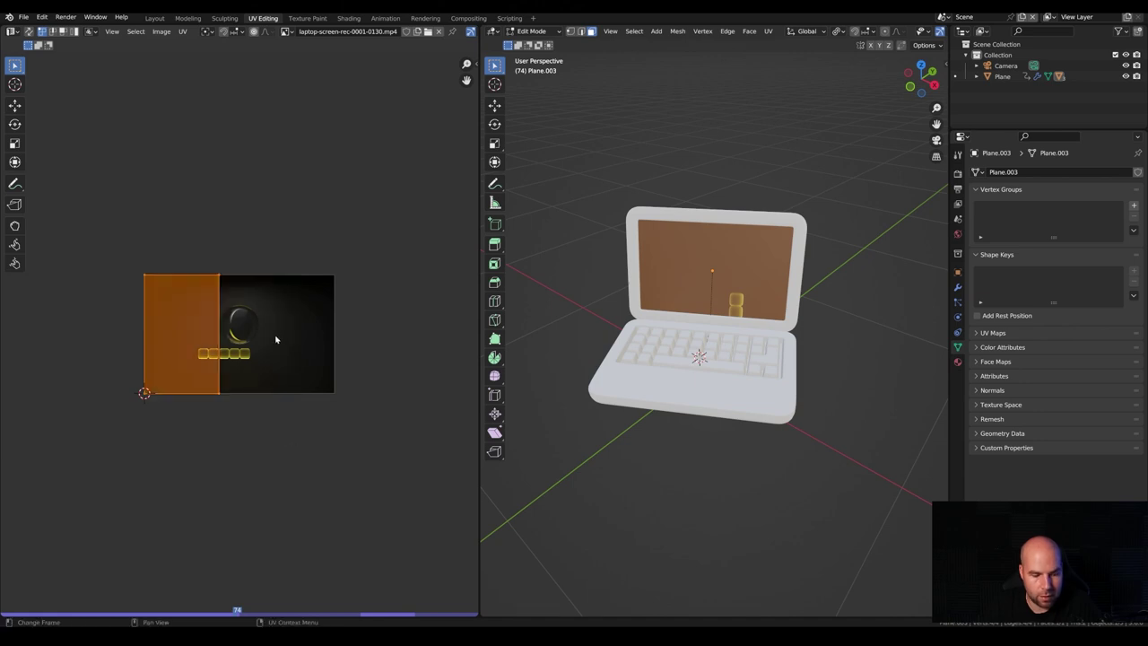
{"action": "key", "text": "g"}
{"action": "left_click", "coordinate": [267, 357]}
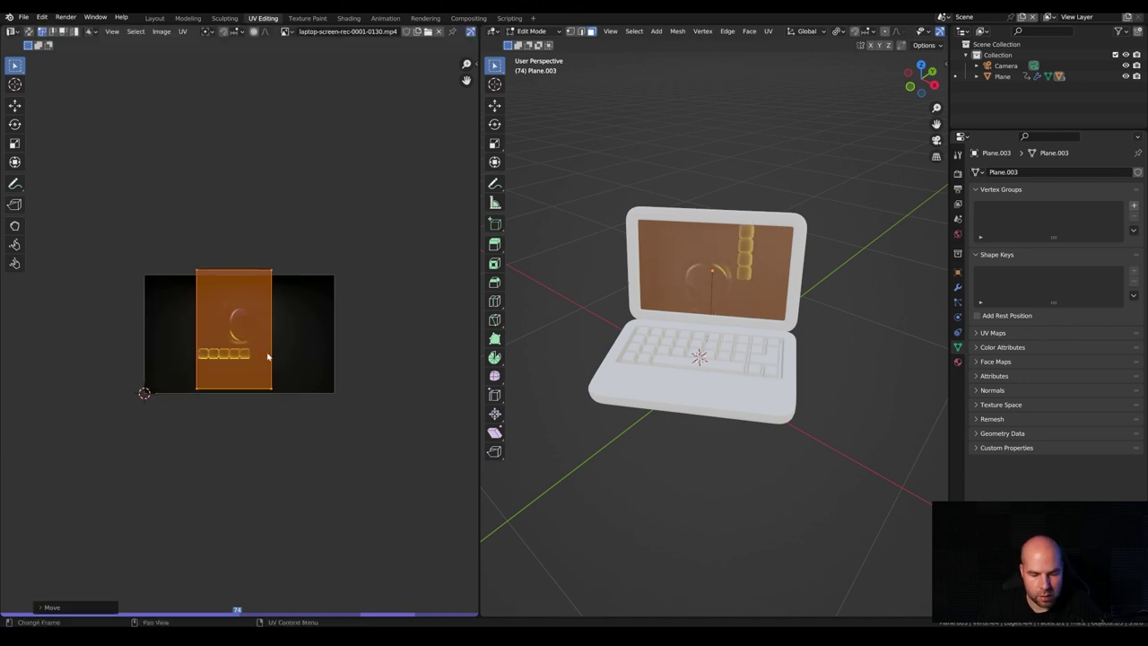
{"action": "type", "text": "r90"}
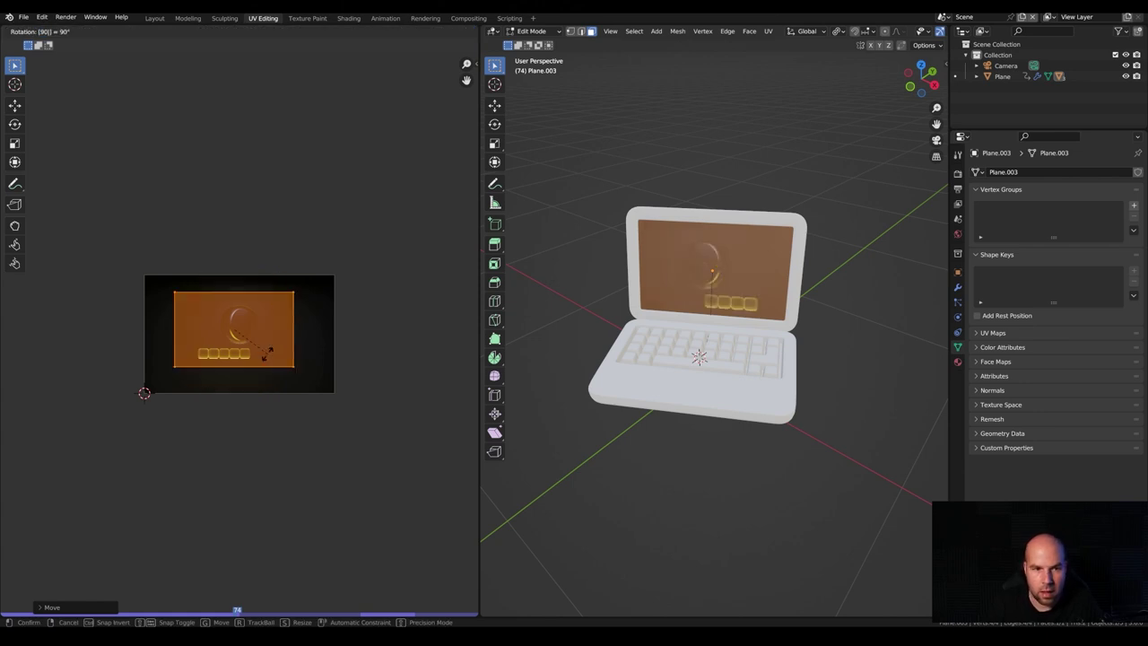
{"action": "key", "text": "Return"}
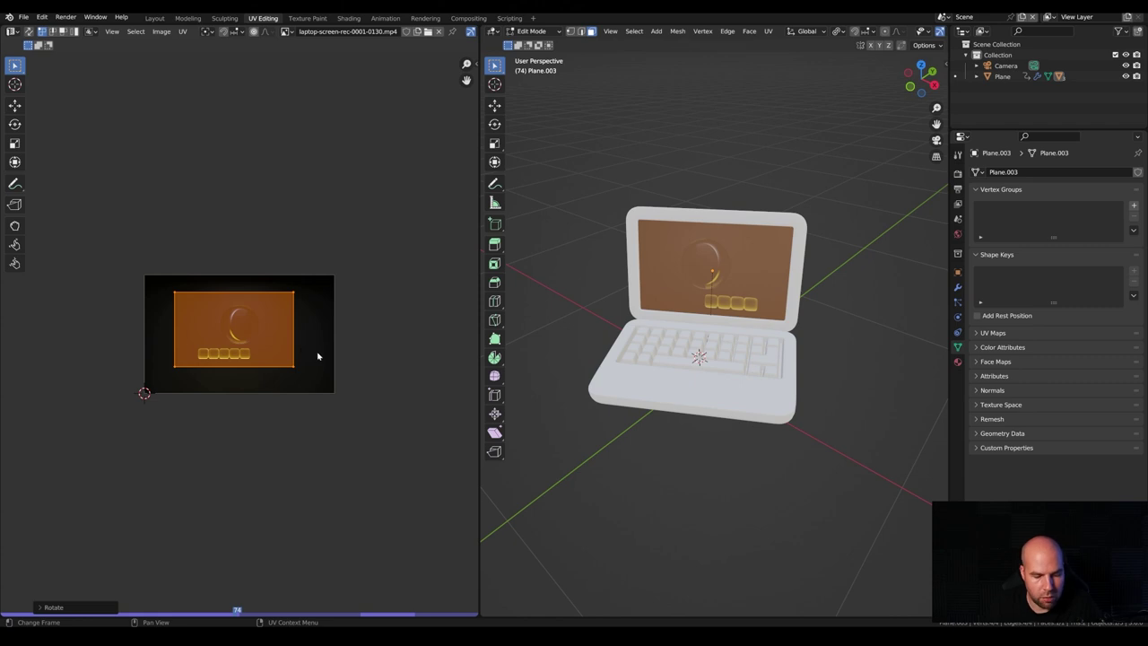
{"action": "key", "text": "s"}
{"action": "left_click", "coordinate": [367, 368]}
{"action": "key", "text": "s"}
{"action": "left_click", "coordinate": [374, 374]}
Check the laptop from front and back, and flip the normals of the screen's face.
{"action": "middle_click_drag", "start_coordinate": [655, 334], "coordinate": [680, 331]}
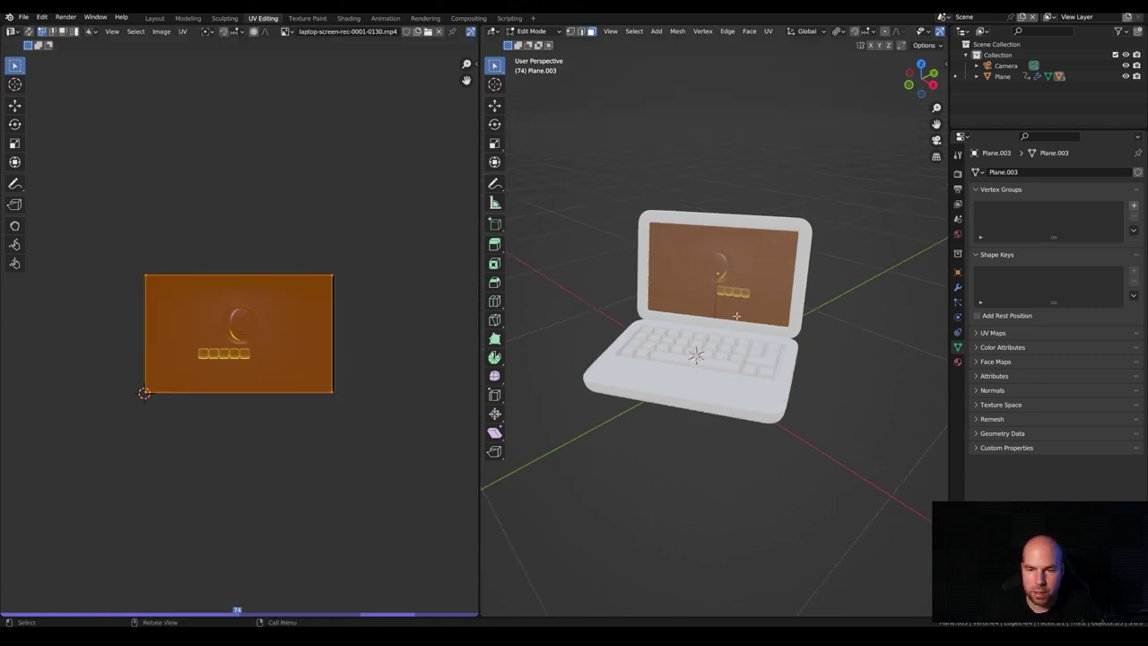
{"action": "middle_click_drag", "start_coordinate": [781, 297], "coordinate": [808, 344]}
{"action": "middle_click_drag", "start_coordinate": [772, 295], "coordinate": [718, 269]}
{"action": "key", "text": "q"}
{"action": "left_click", "coordinate": [695, 297]}
{"action": "scroll", "coordinate": [872, 32], "scroll_direction": "down", "scroll_amount": 3}
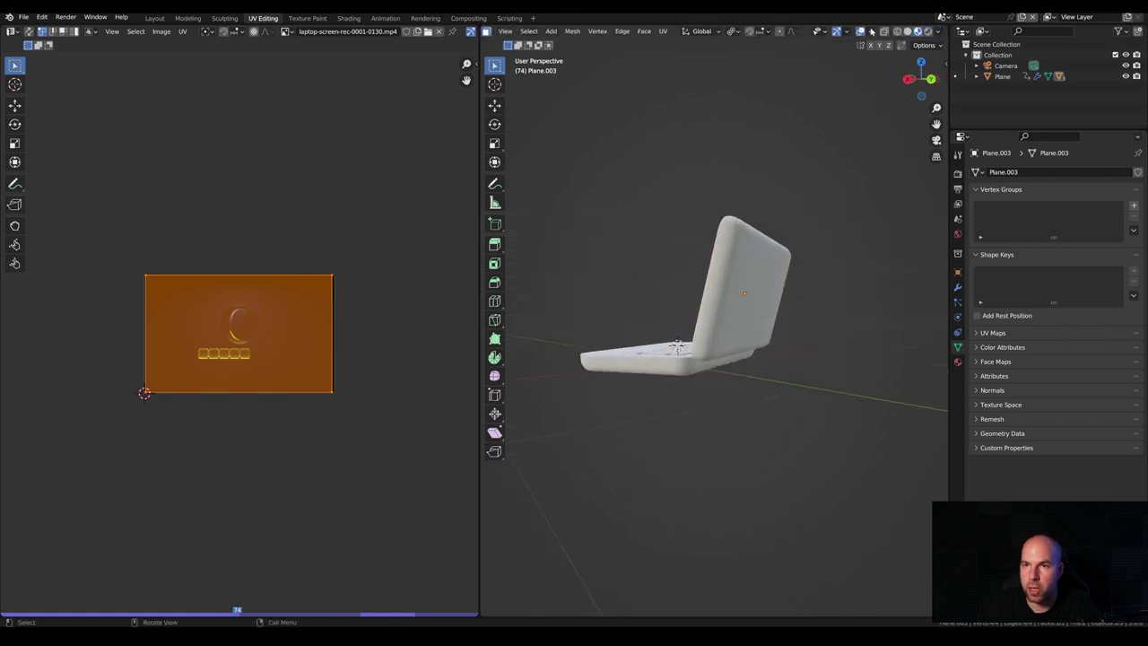
{"action": "left_click", "coordinate": [871, 33]}
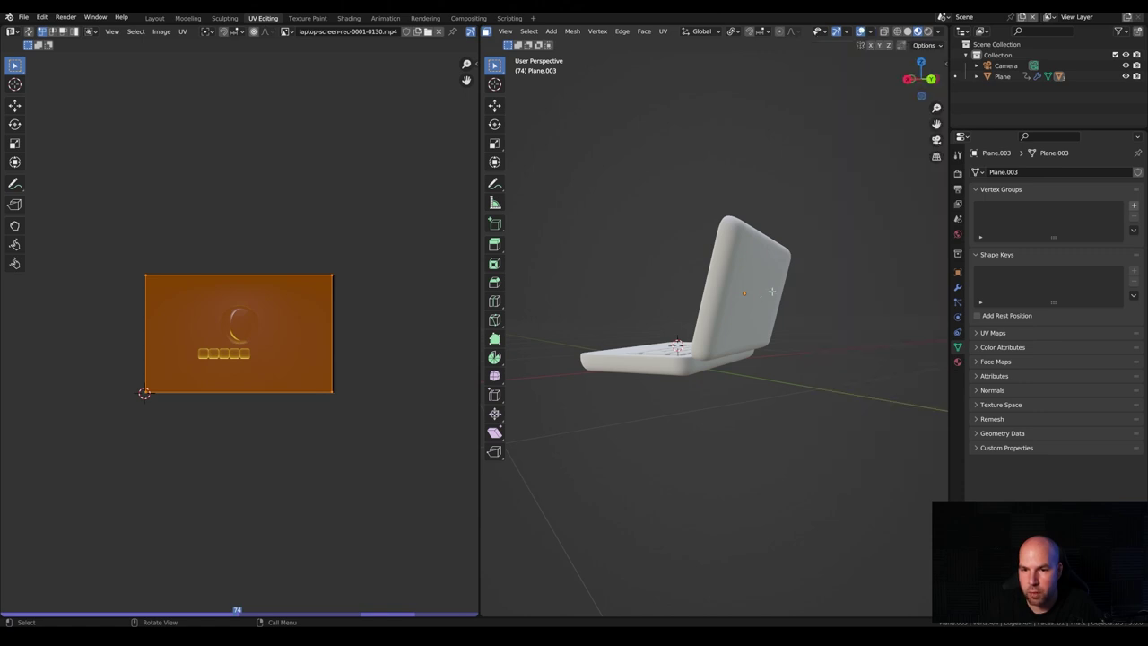
{"action": "middle_click_drag", "start_coordinate": [770, 293], "coordinate": [786, 319]}
{"action": "scroll", "coordinate": [760, 298], "scroll_direction": "up", "scroll_amount": 3}
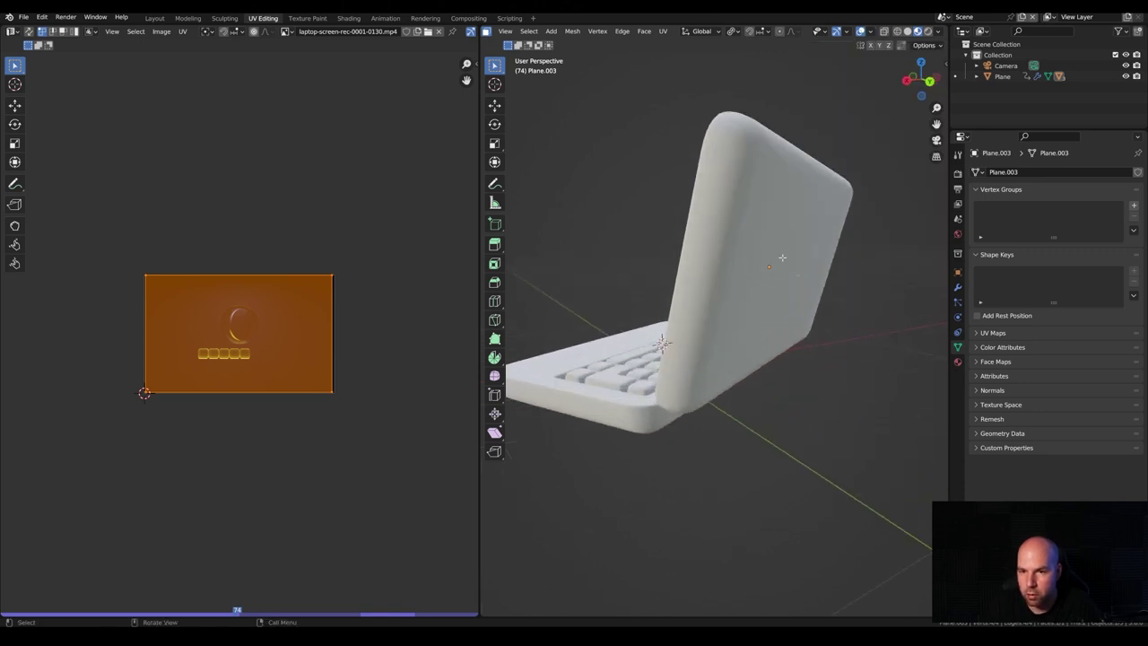
{"action": "middle_click_drag", "start_coordinate": [834, 292], "coordinate": [688, 187]}
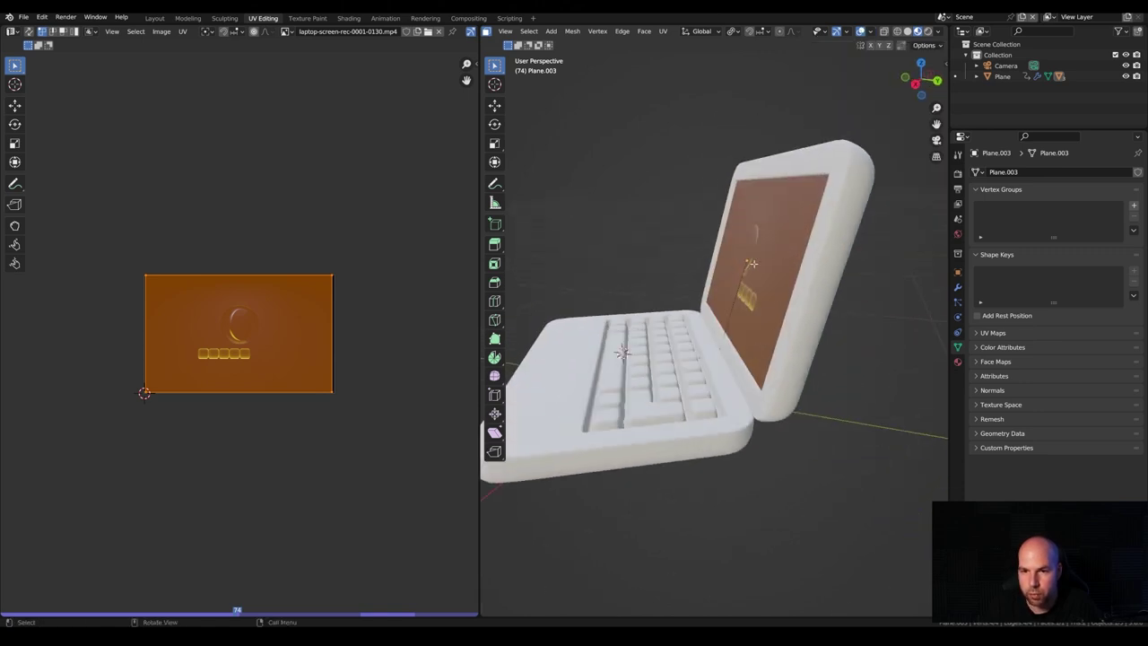
{"action": "middle_click_drag", "start_coordinate": [723, 269], "coordinate": [700, 296]}
{"action": "scroll", "coordinate": [689, 305], "scroll_direction": "down", "scroll_amount": 2}
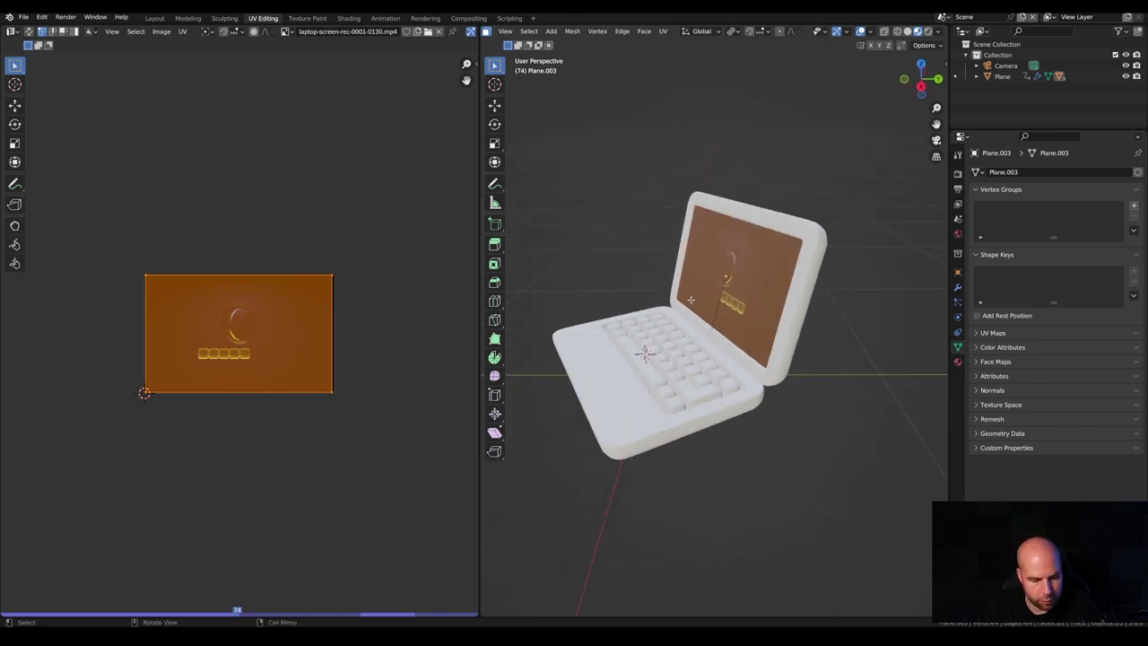
{"action": "key", "text": "alt+n"}
{"action": "left_click", "coordinate": [690, 300]}
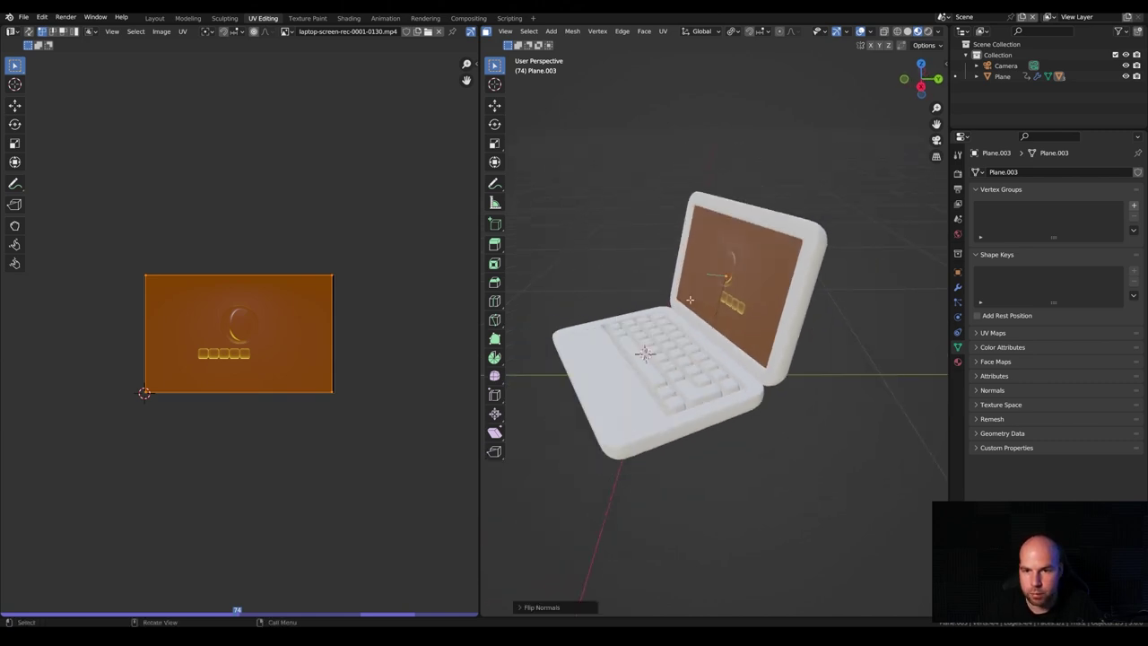
Unwrap the flipped screen face again and rotate, scale and move its UVs to fit the full video frame.
{"action": "key", "text": "u"}
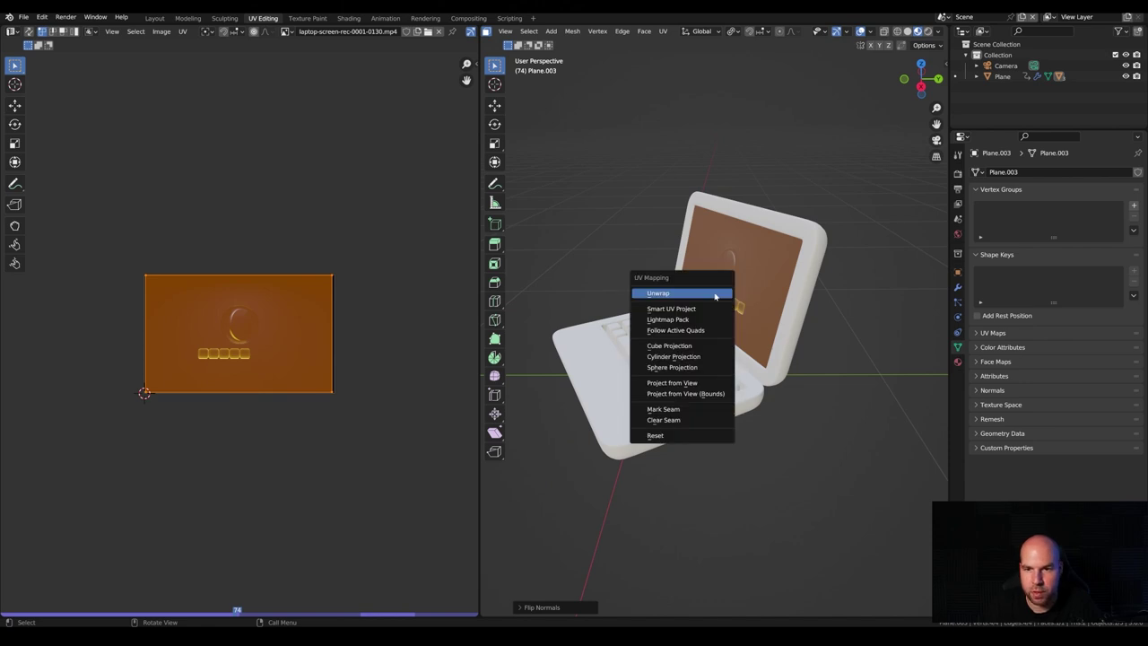
{"action": "left_click", "coordinate": [714, 294]}
{"action": "key", "text": "r"}
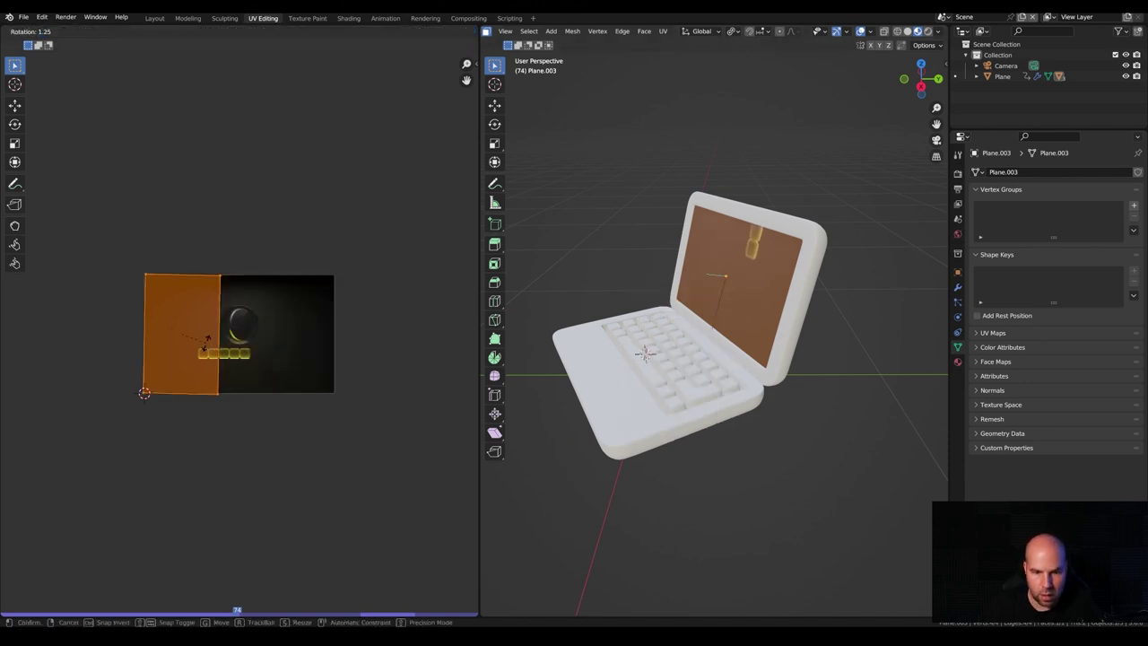
{"action": "left_click", "coordinate": [240, 343]}
{"action": "key", "text": "g"}
{"action": "key", "text": "s"}
{"action": "left_click", "coordinate": [374, 377]}
{"action": "key", "text": "g"}
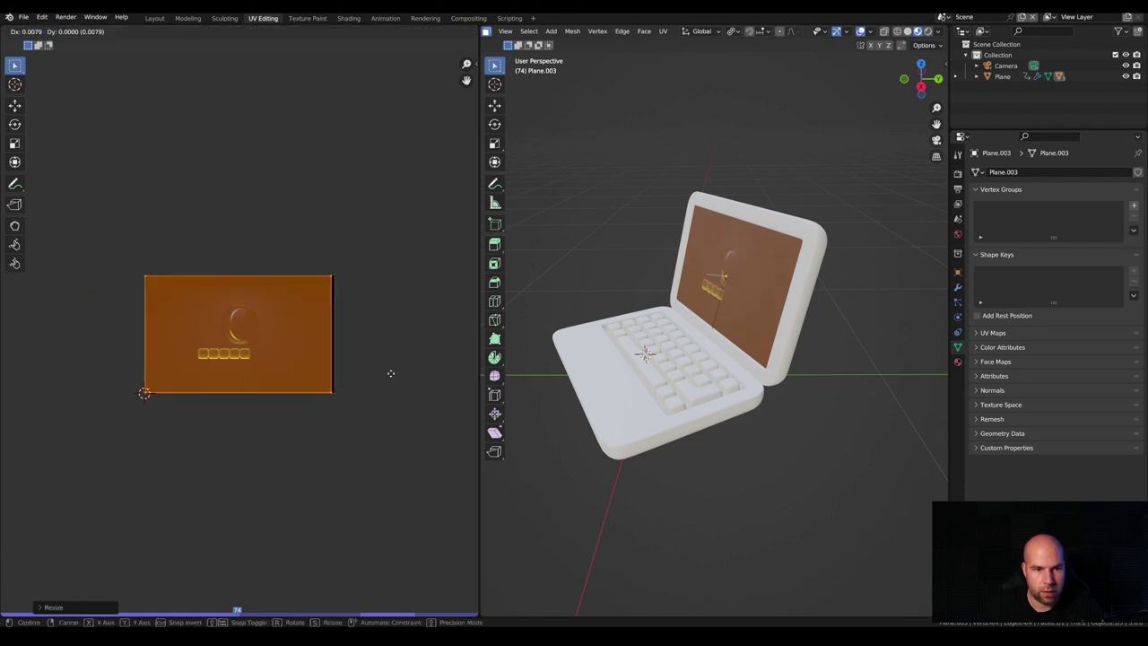
{"action": "left_click", "coordinate": [404, 374]}
{"action": "middle_click_drag", "start_coordinate": [699, 341], "coordinate": [725, 333]}
{"action": "key", "text": "q"}
{"action": "left_click", "coordinate": [621, 278]}
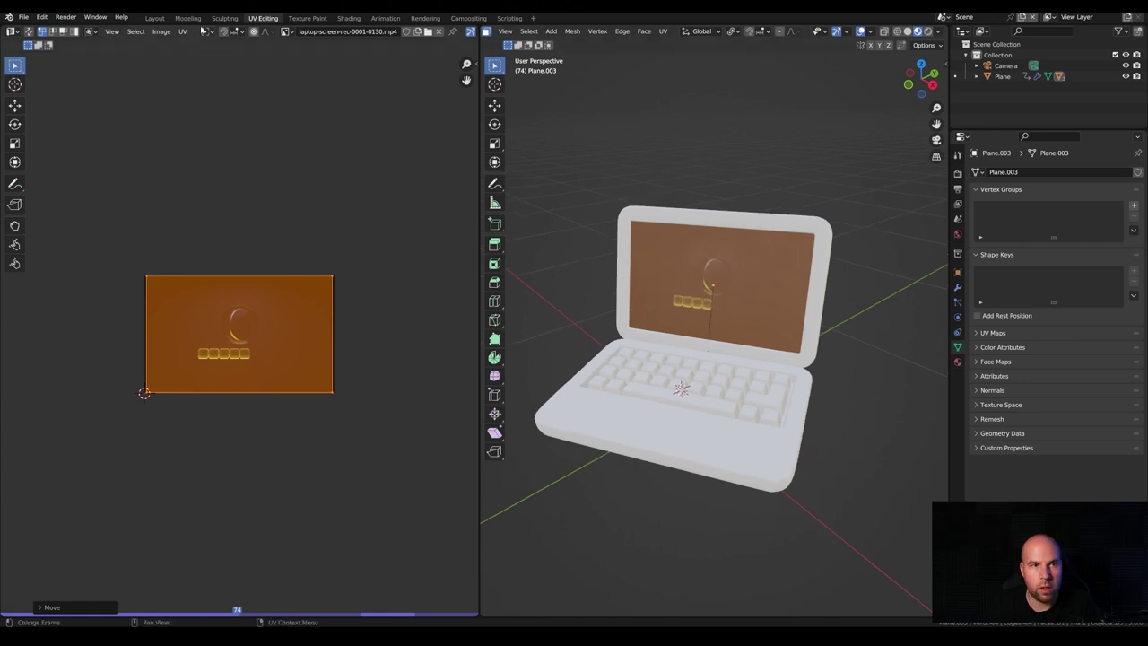
Play the animation in the Layout workspace with Material Preview shading to check the video on the laptop screen.
{"action": "left_click", "coordinate": [154, 18]}
{"action": "key", "text": "z"}
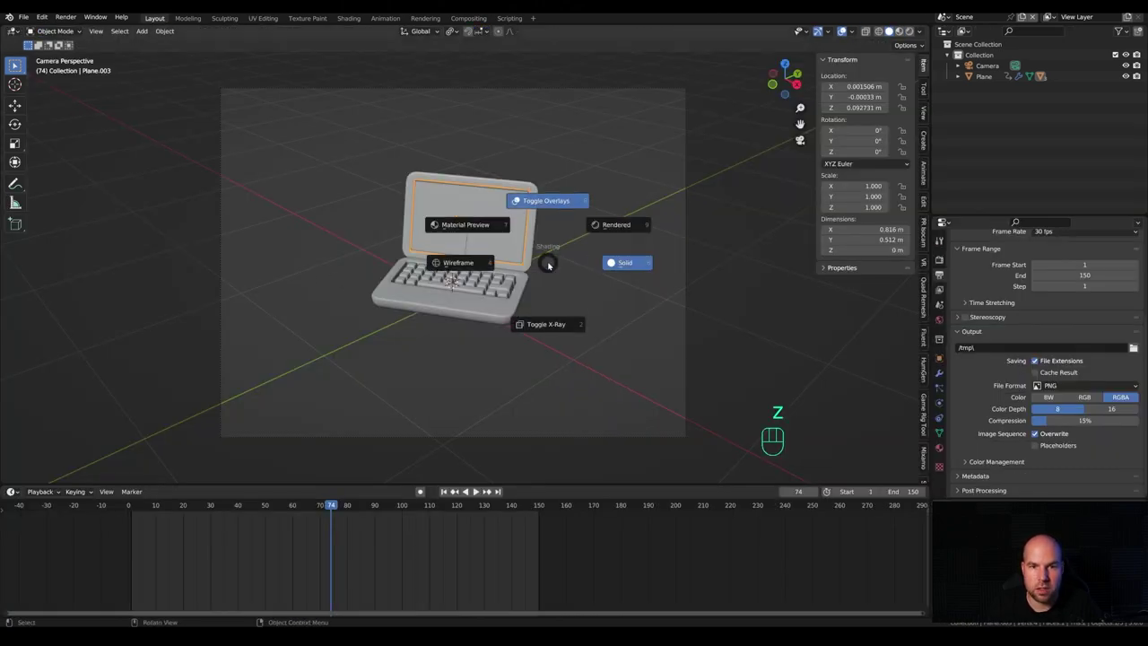
{"action": "left_click", "coordinate": [406, 200]}
{"action": "middle_click_drag", "start_coordinate": [467, 258], "coordinate": [481, 231], "text": "shift"}
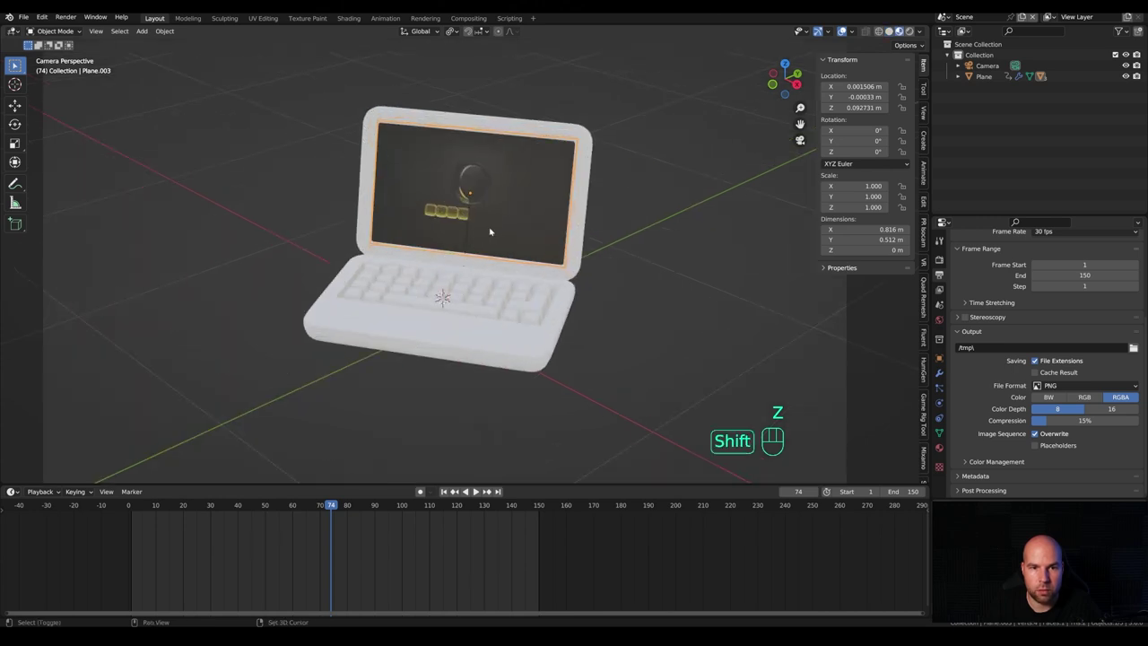
{"action": "key", "text": "space"}
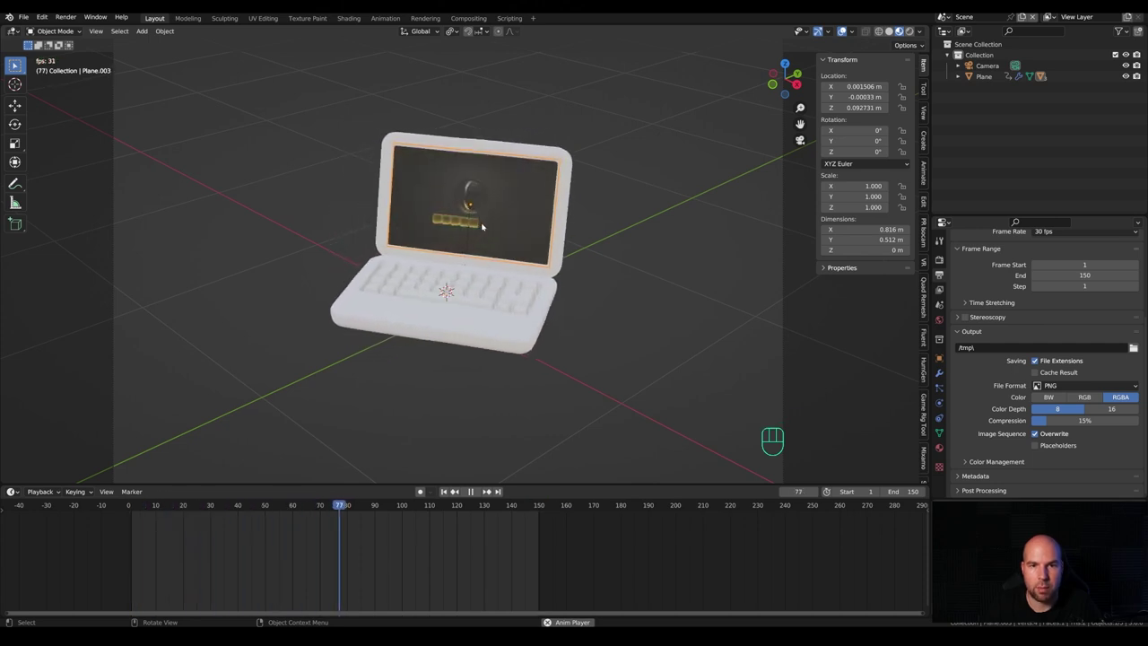
{"action": "key", "text": "KP_0"}
{"action": "key", "text": "space"}
{"action": "key", "text": "KP_0"}
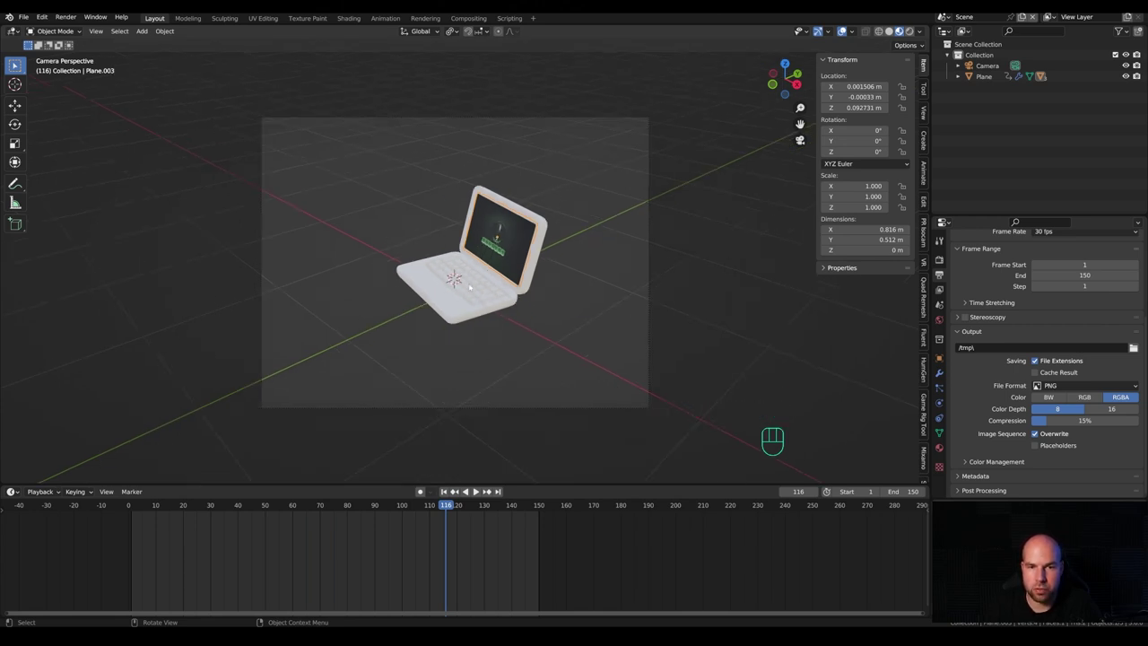
Reset the 3D cursor to the world origin and add a ground plane there, scaled up to about 19.8 m.
{"action": "key", "text": "x"}
{"action": "key", "text": "shift+s"}
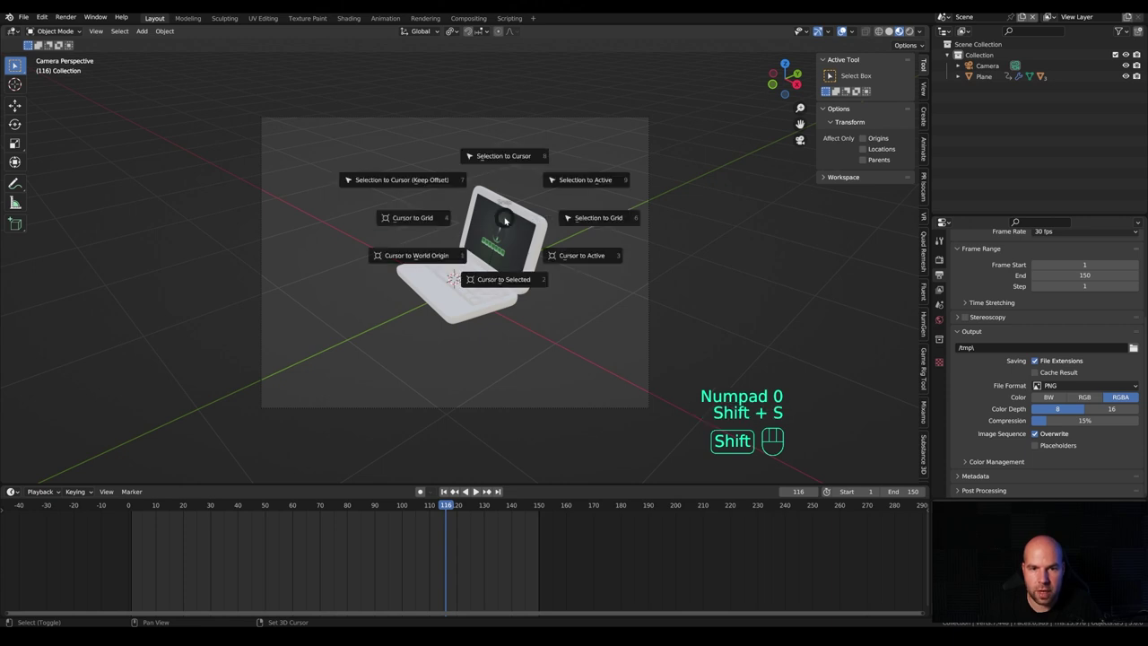
{"action": "left_click", "coordinate": [508, 280]}
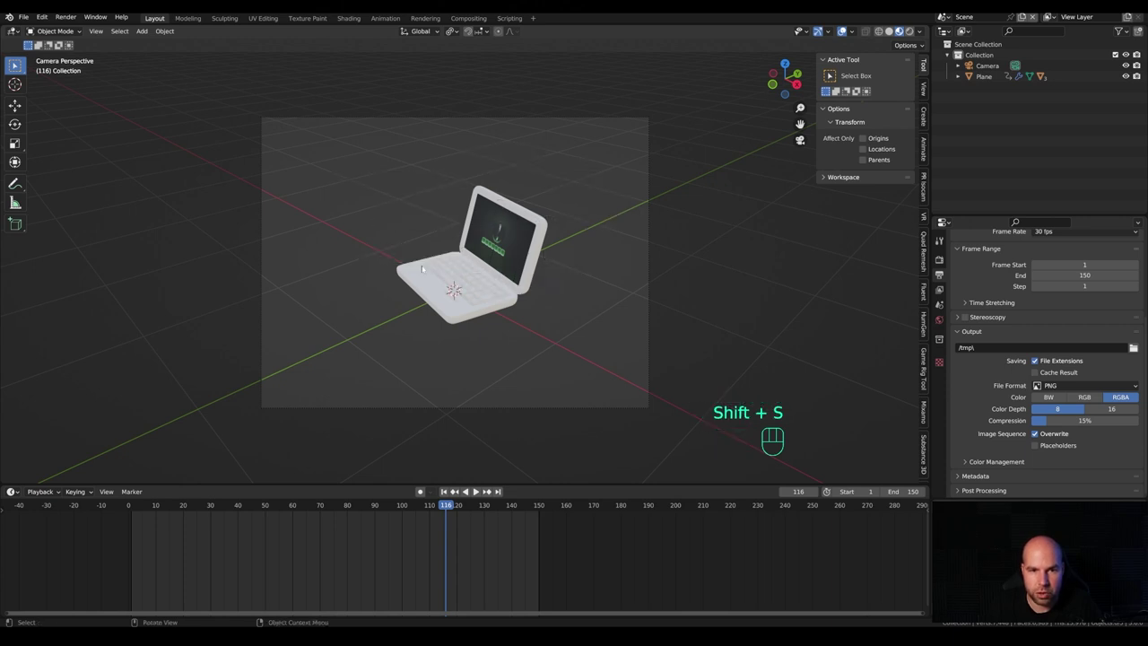
{"action": "key", "text": "shift+a"}
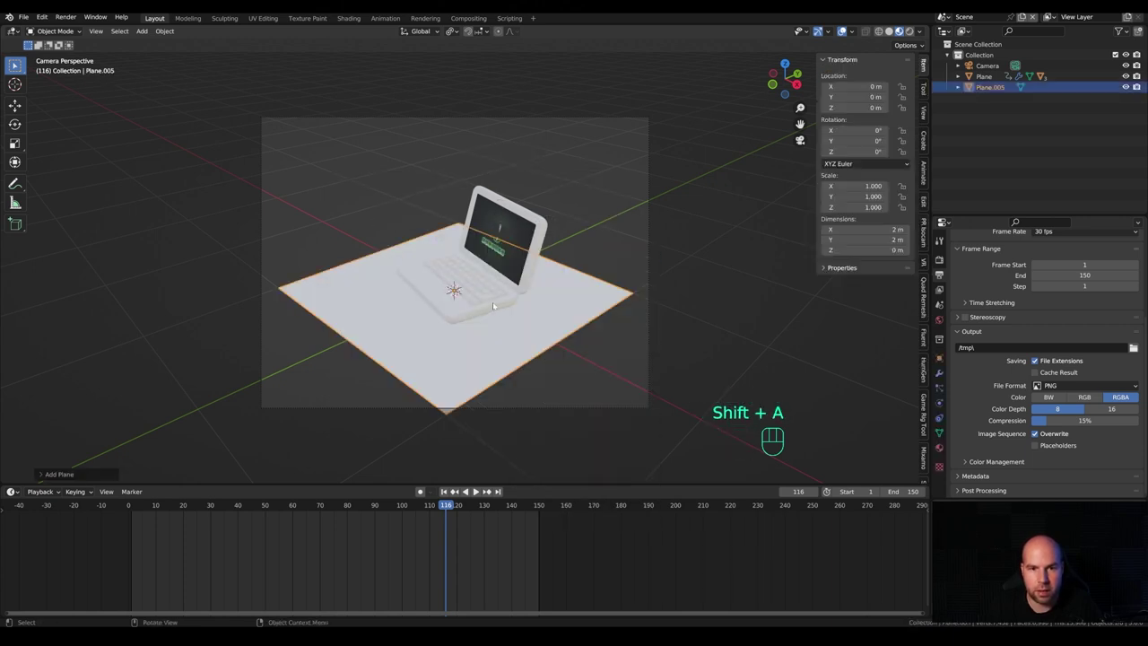
{"action": "key", "text": "s"}
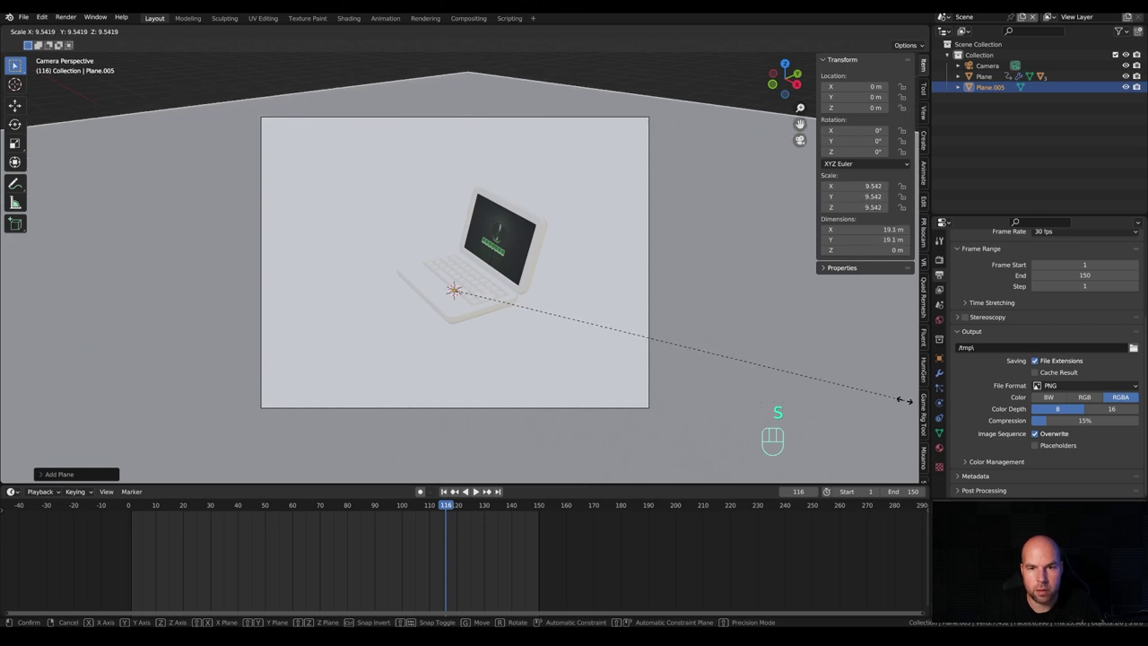
{"action": "left_click", "coordinate": [924, 405]}
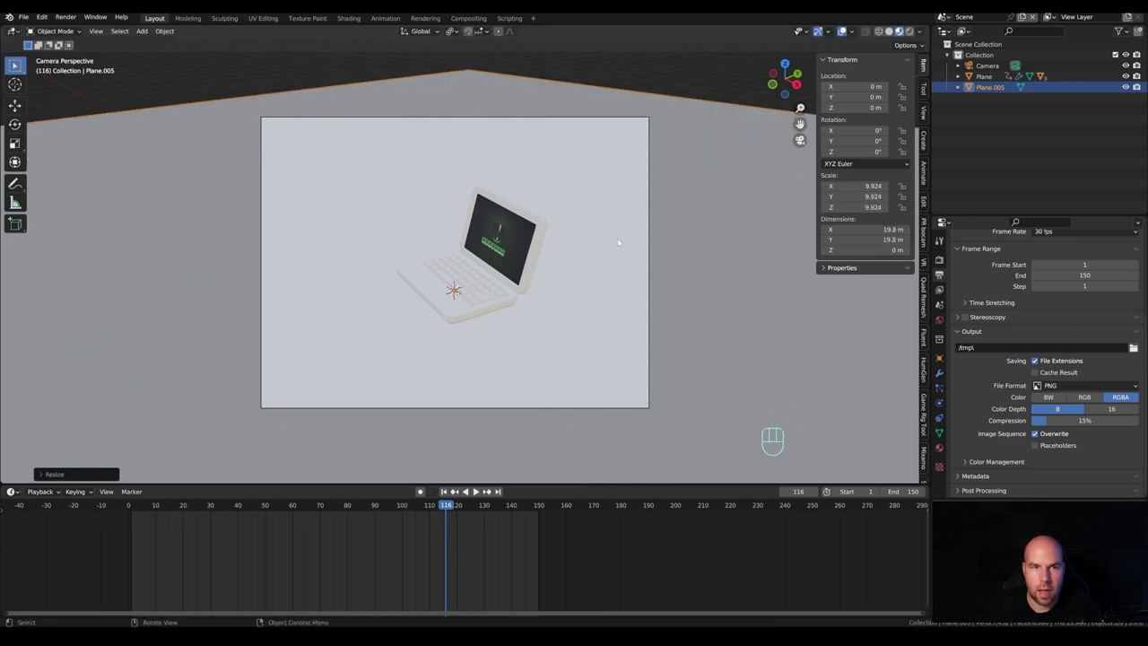
Set a render region around the camera frame and switch the render engine to Cycles on GPU Compute.
{"action": "key", "text": "ctrl+b"}
{"action": "left_click_drag", "start_coordinate": [241, 105], "coordinate": [671, 432]}
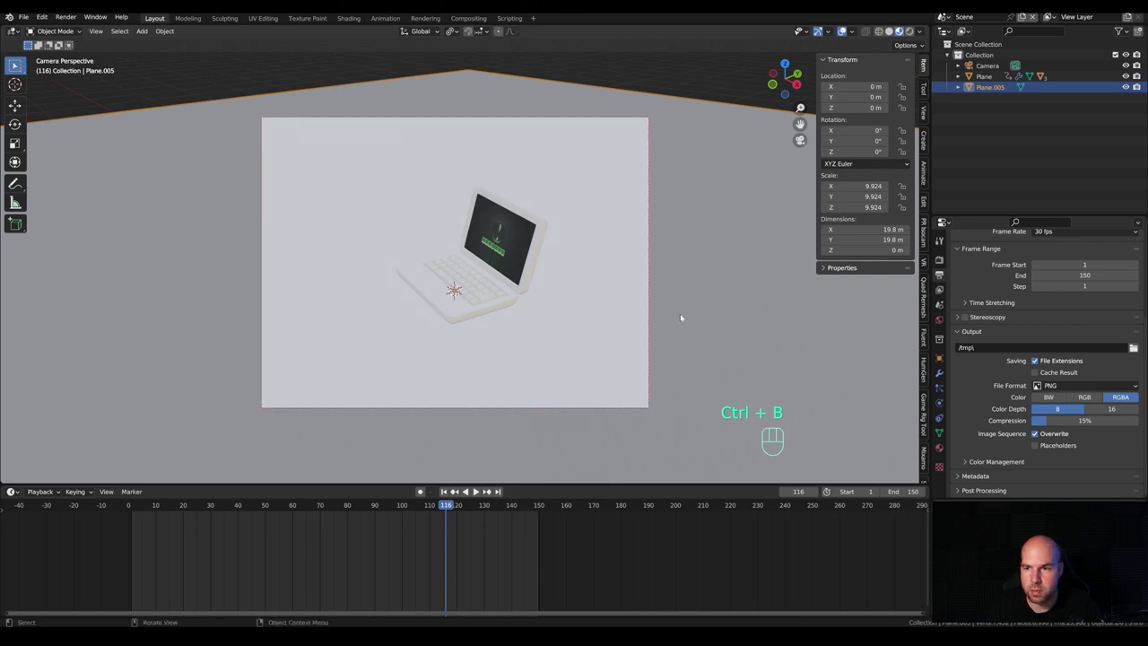
{"action": "left_click", "coordinate": [939, 259]}
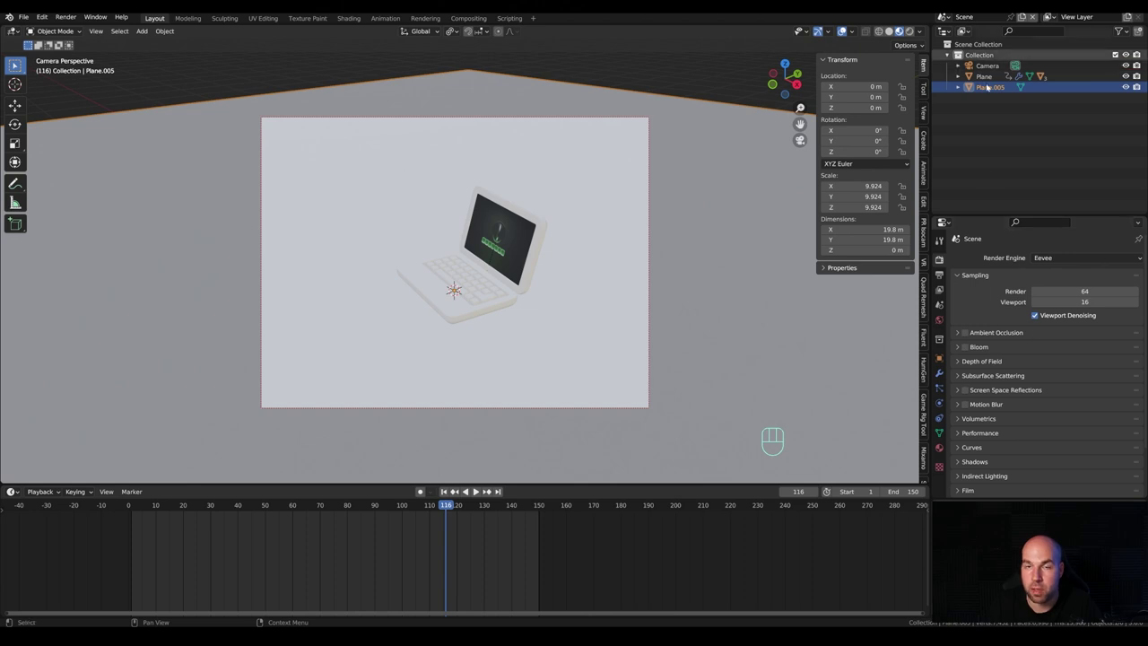
{"action": "left_click", "coordinate": [1040, 259]}
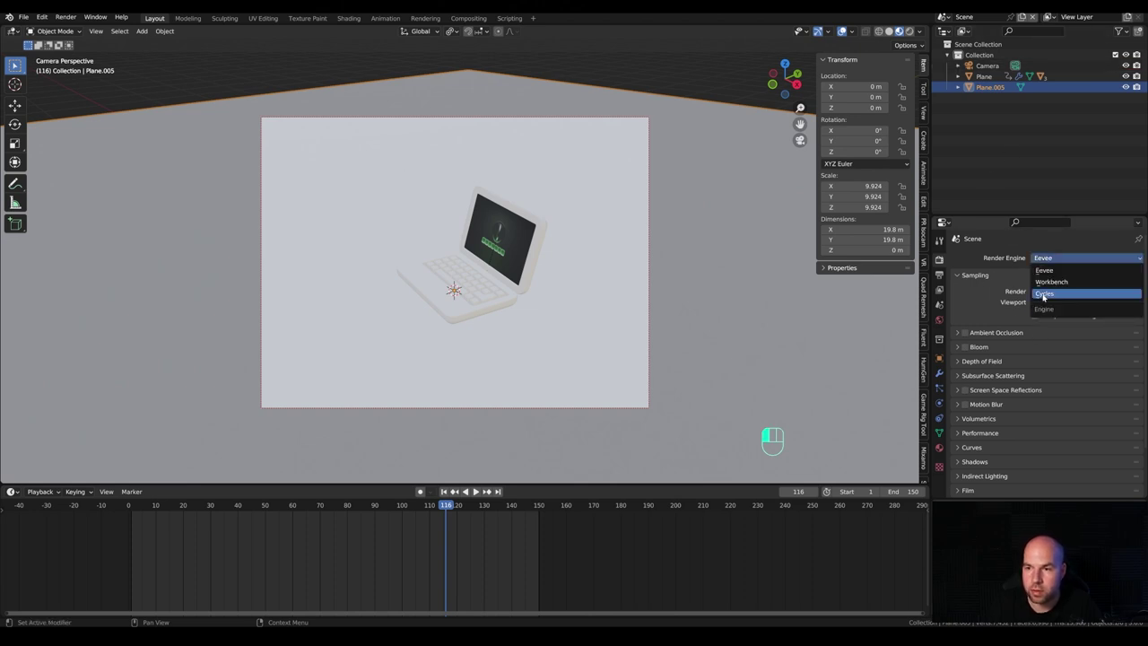
{"action": "left_click", "coordinate": [1042, 298]}
{"action": "left_click", "coordinate": [1043, 284]}
{"action": "left_click", "coordinate": [1054, 307]}
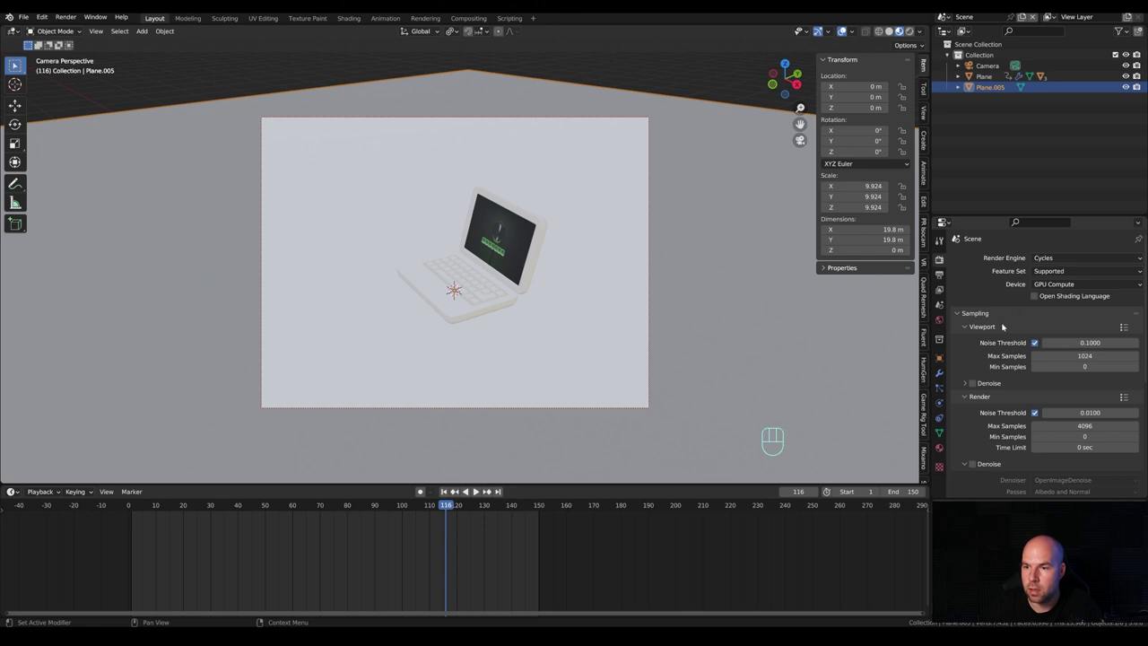
Enable viewport and render denoising, with OptiX and 64 max samples for the render, and display Rendered shading.
{"action": "left_click", "coordinate": [972, 463]}
{"action": "scroll", "coordinate": [1005, 431], "scroll_direction": "down", "scroll_amount": 4}
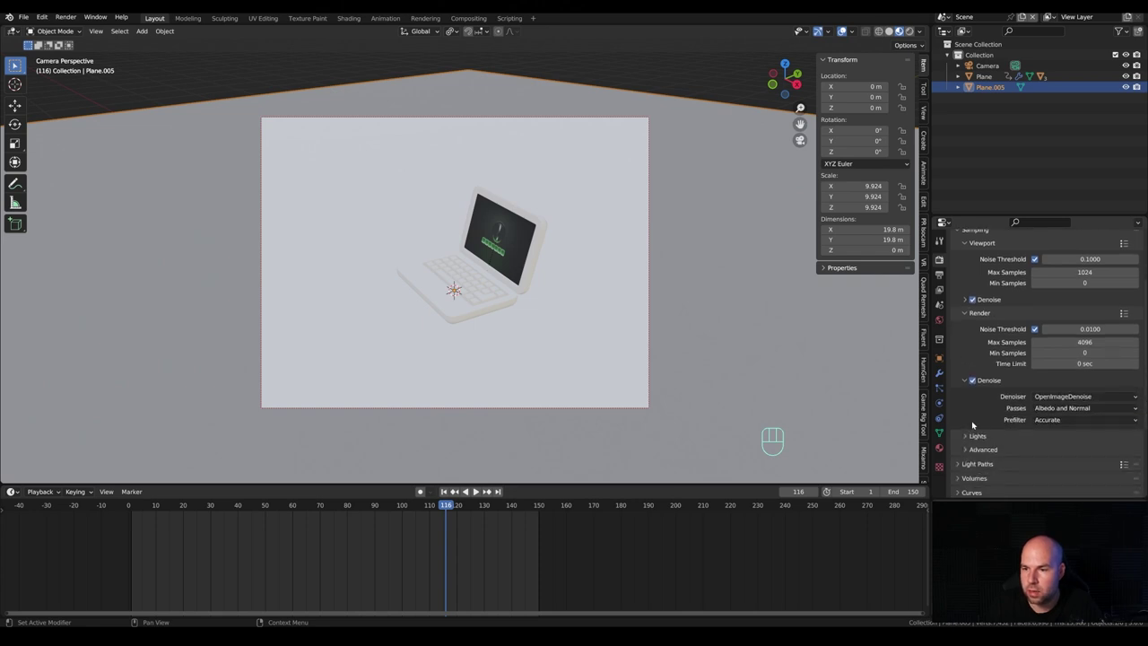
{"action": "left_click", "coordinate": [1067, 396]}
{"action": "left_click", "coordinate": [1053, 409]}
{"action": "double_click", "coordinate": [1084, 342]}
{"action": "type", "text": "64"}
{"action": "key", "text": "Return"}
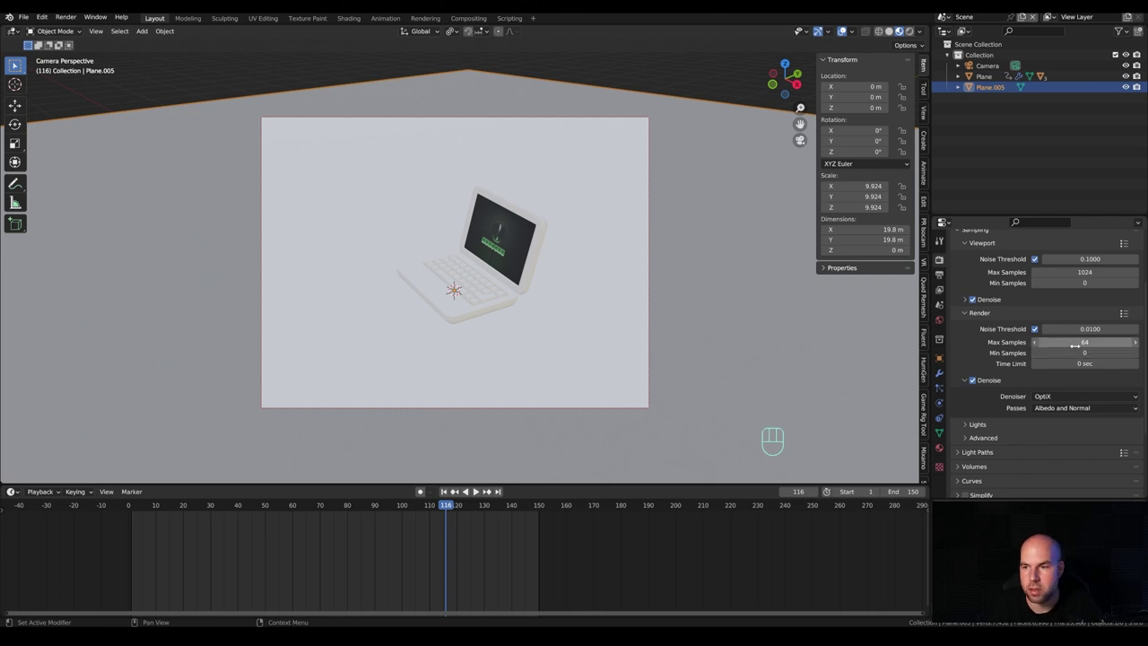
{"action": "key", "text": "z"}
{"action": "left_click", "coordinate": [635, 203]}
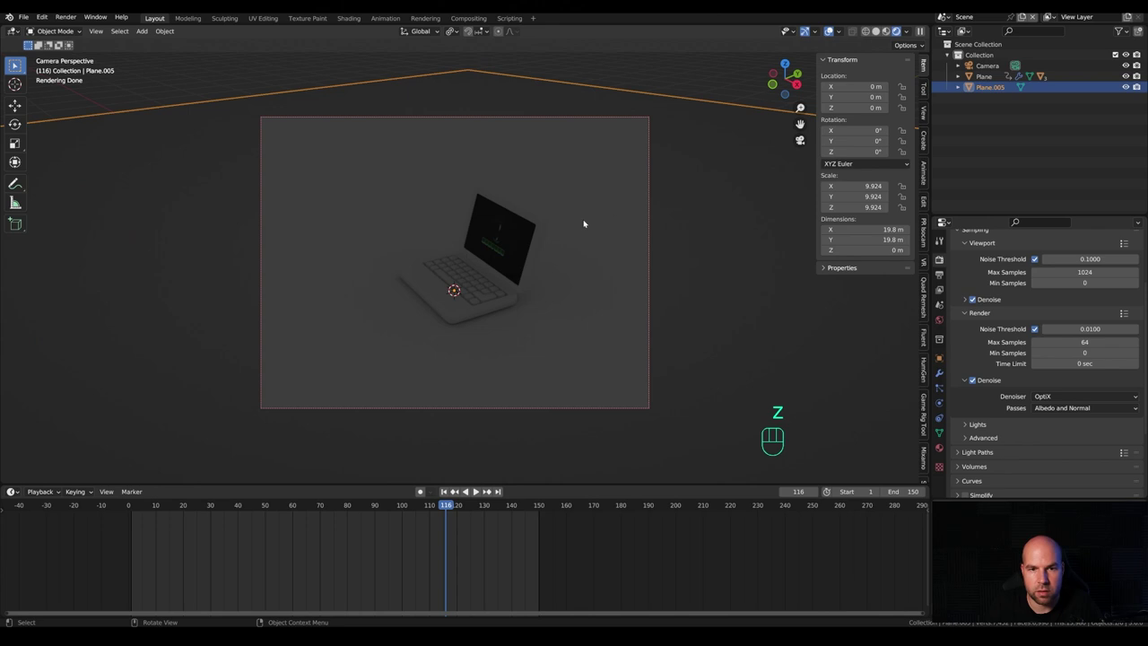
Connect the movie texture's Color to the Emission input of the display material and set Emission Strength to 2.
{"action": "left_click", "coordinate": [503, 242]}
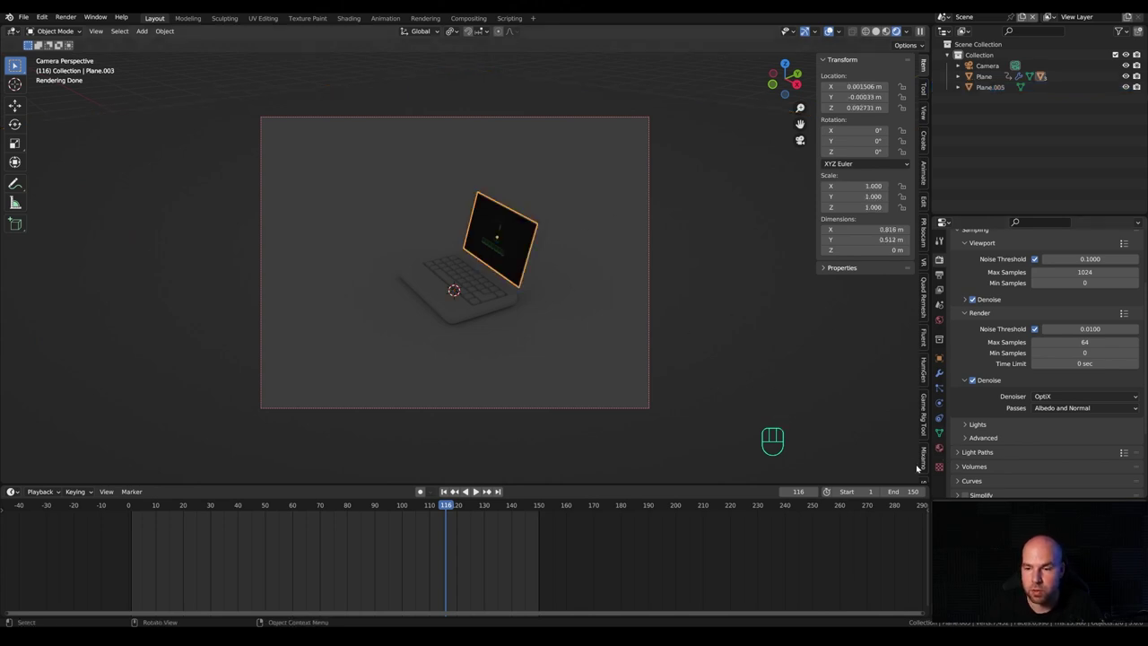
{"action": "left_click", "coordinate": [348, 19]}
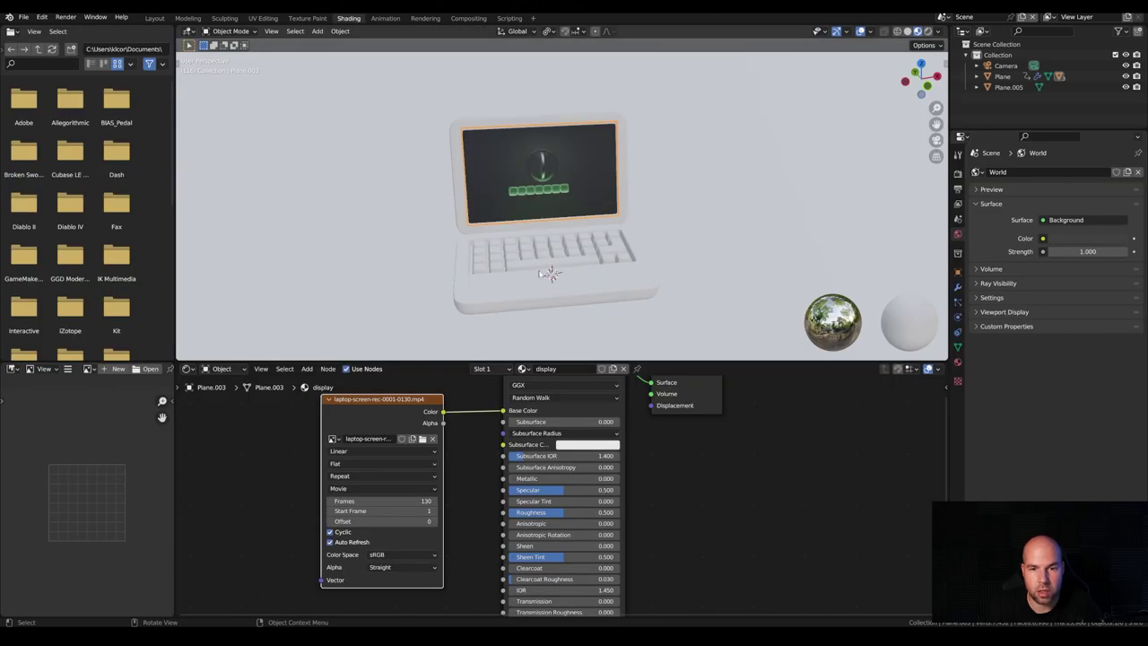
{"action": "scroll", "coordinate": [457, 487], "scroll_direction": "down", "scroll_amount": 2}
{"action": "left_click_drag", "start_coordinate": [465, 418], "coordinate": [515, 590]}
{"action": "double_click", "coordinate": [547, 592]}
{"action": "type", "text": "2"}
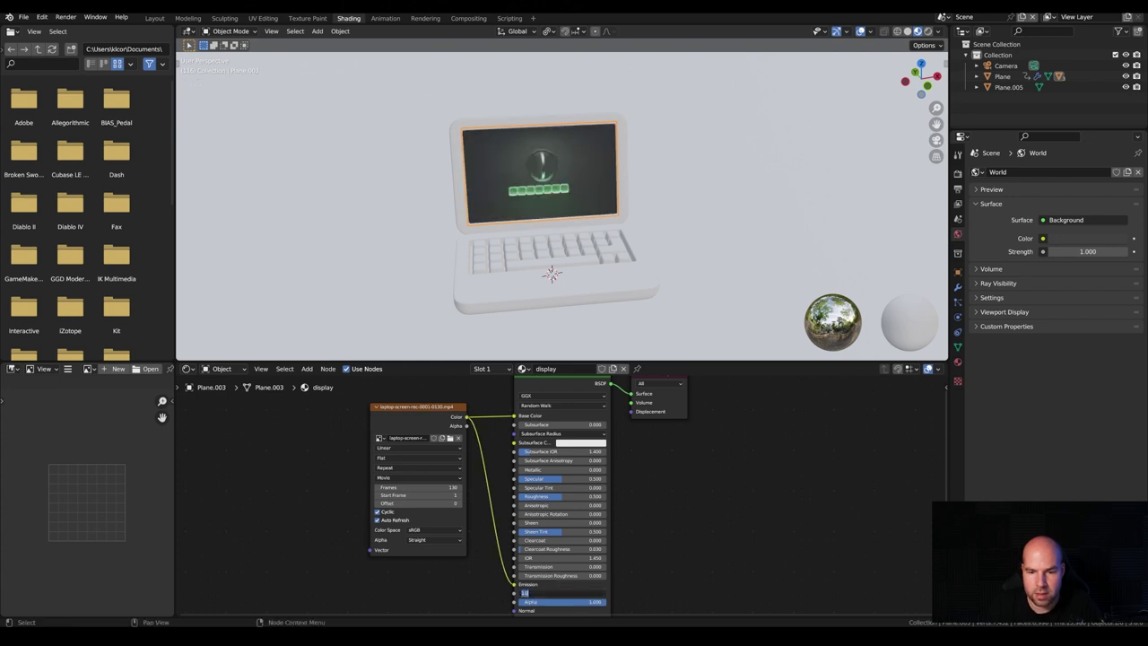
{"action": "key", "text": "Return"}
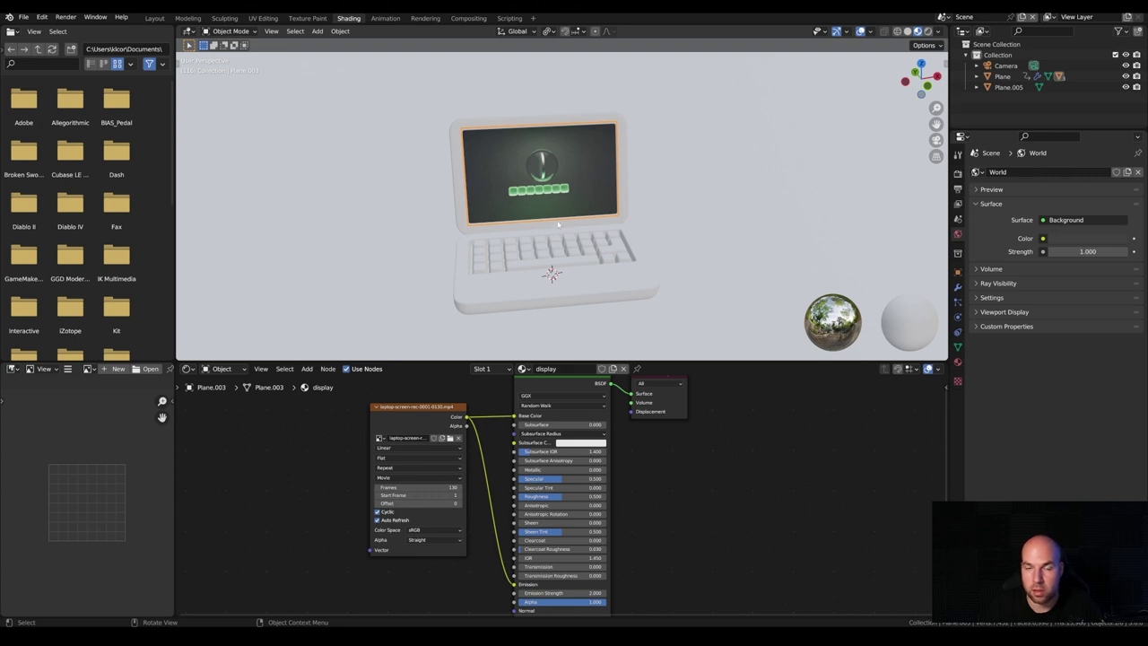
Set the Clearcoat of the laptop's display material to 1.
{"action": "left_click_drag", "start_coordinate": [529, 540], "coordinate": [608, 543]}
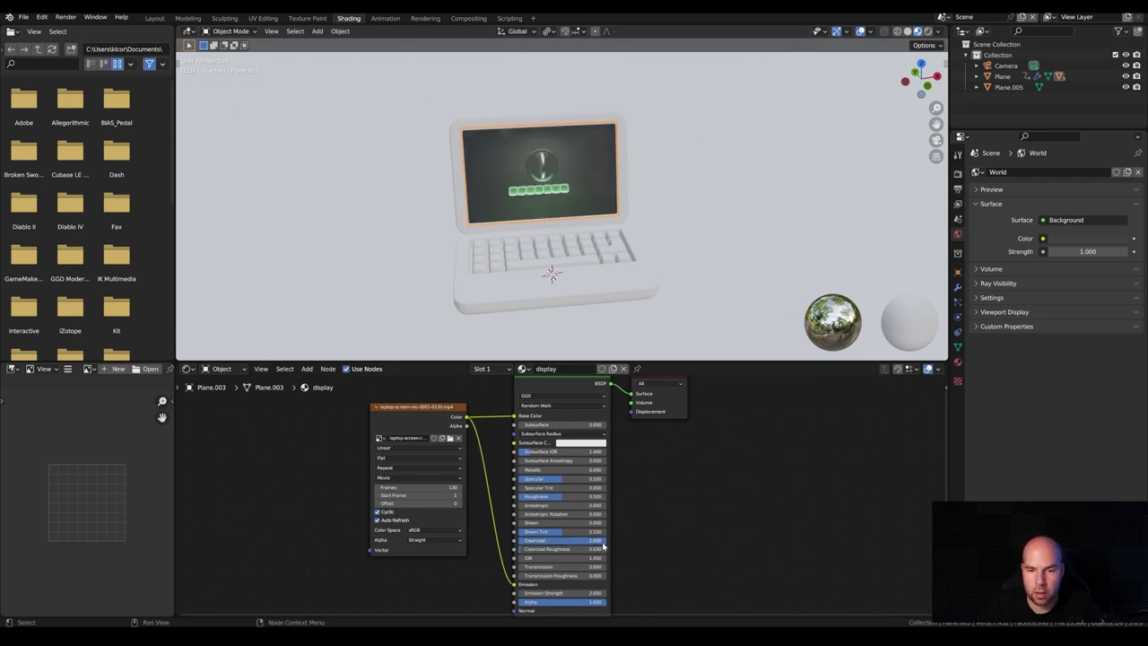
{"action": "middle_click_drag", "start_coordinate": [628, 197], "coordinate": [665, 197]}
{"action": "scroll", "coordinate": [568, 190], "scroll_direction": "up", "scroll_amount": 5}
{"action": "middle_click_drag", "start_coordinate": [662, 243], "coordinate": [574, 202]}
{"action": "scroll", "coordinate": [578, 206], "scroll_direction": "down", "scroll_amount": 5}
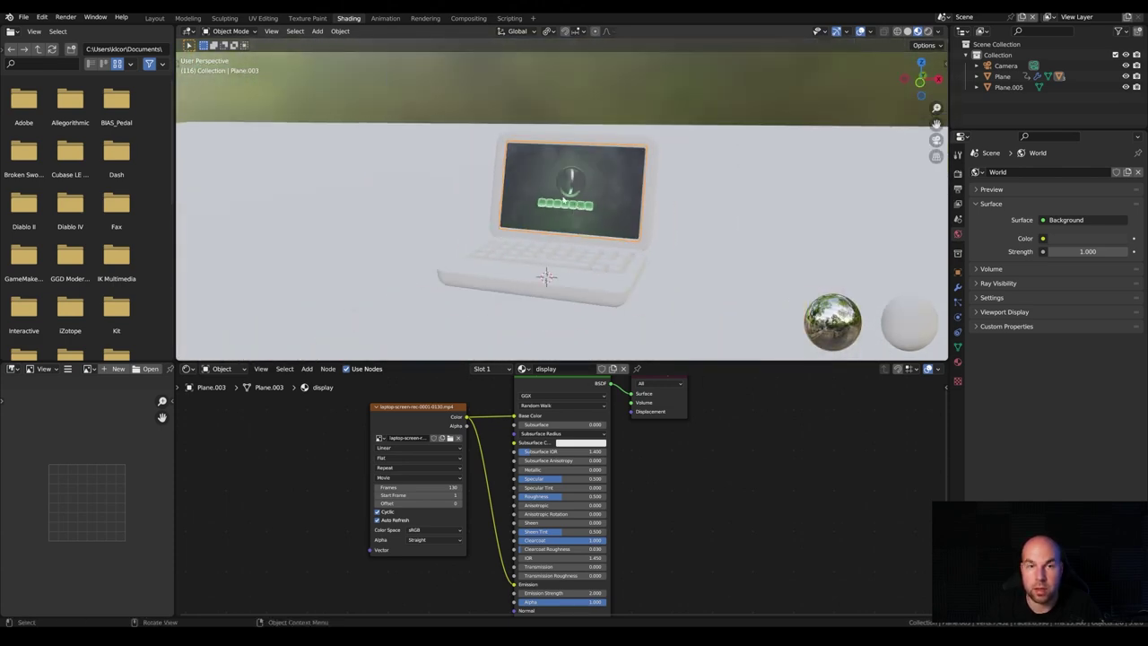
In the Layout workspace, add an area light raised about 1.79 m and shifted horizontally to about X -0.76 m, Y 0.73 m behind the laptop.
{"action": "left_click", "coordinate": [154, 18]}
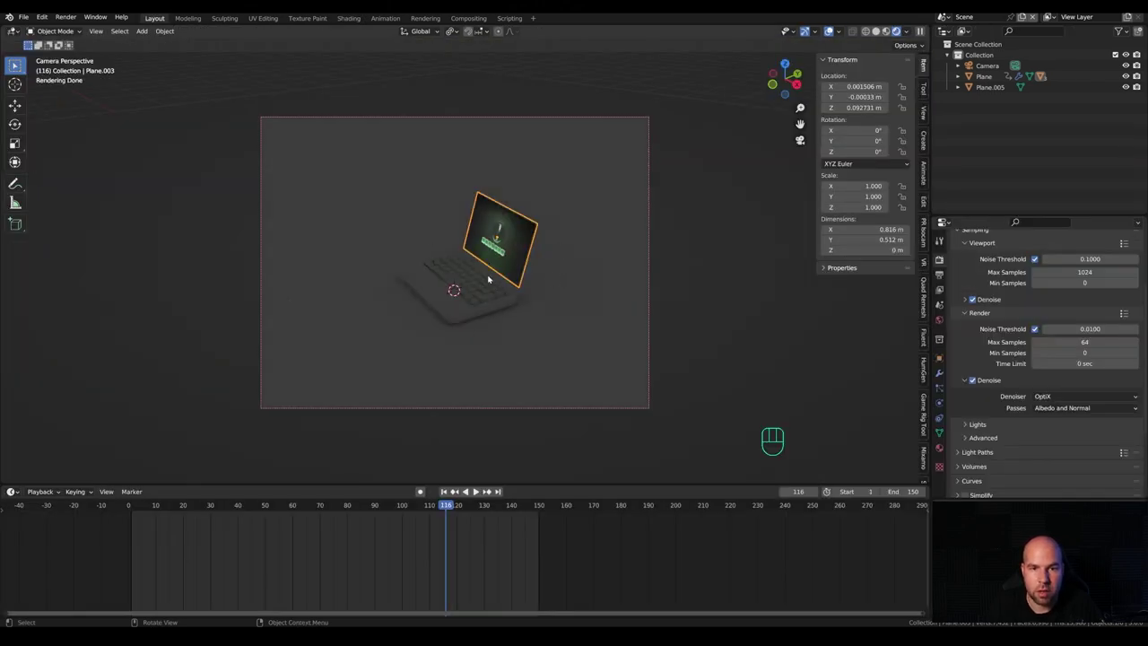
{"action": "key", "text": "shift+a"}
{"action": "mouse_move", "coordinate": [484, 409]}
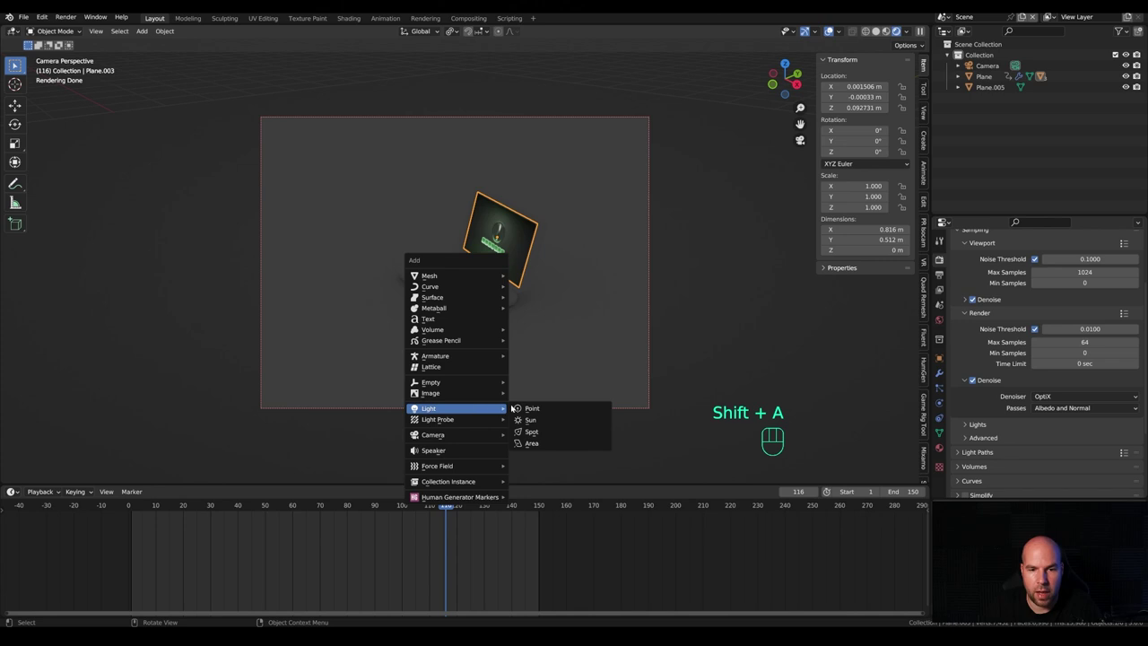
{"action": "left_click", "coordinate": [540, 445]}
{"action": "key", "text": "g"}
{"action": "key", "text": "z"}
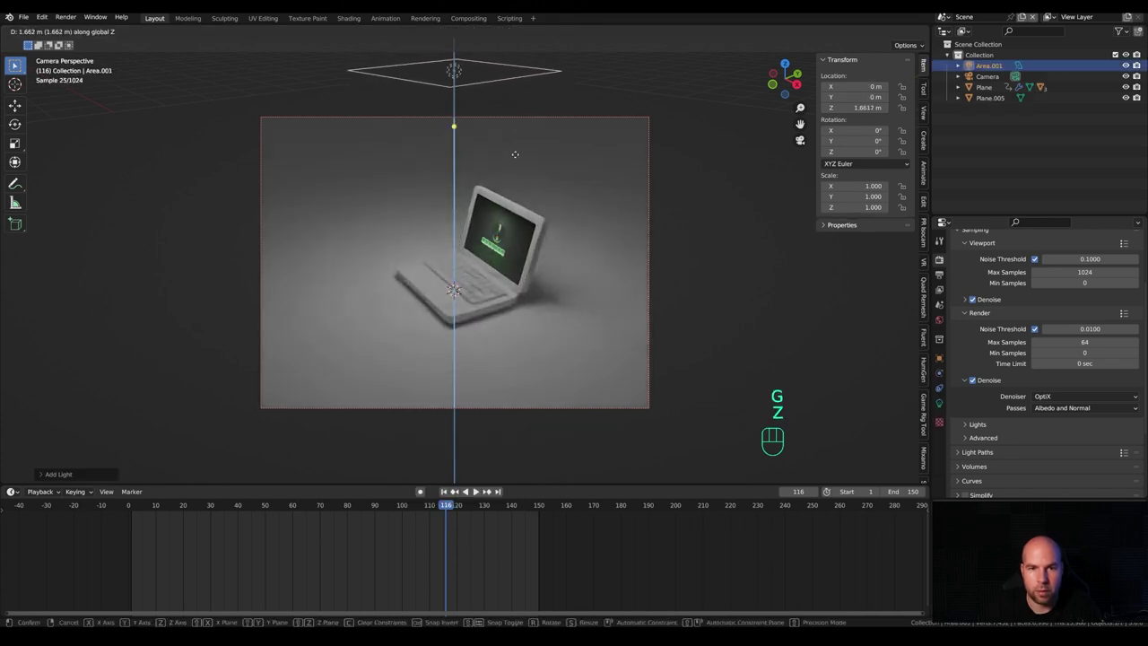
{"action": "left_click", "coordinate": [519, 162]}
{"action": "key", "text": "g"}
{"action": "key", "text": "shift+z"}
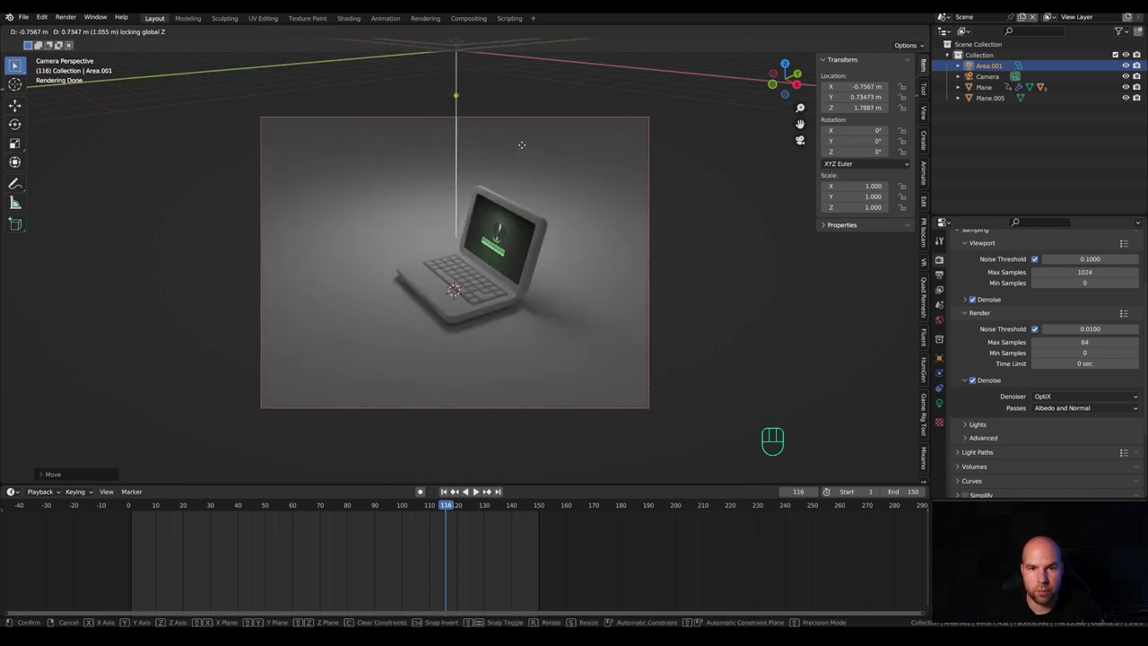
{"action": "left_click", "coordinate": [522, 144]}
Set the overhead area light's power to 150 W.
{"action": "left_click", "coordinate": [938, 403]}
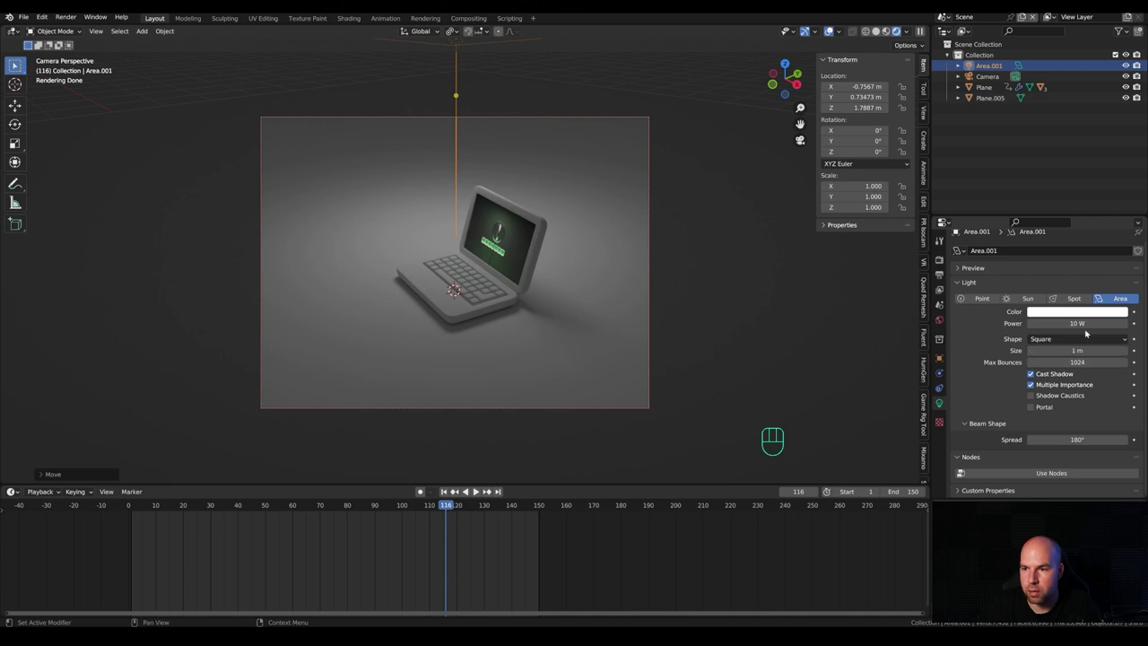
{"action": "left_click", "coordinate": [1076, 323]}
{"action": "type", "text": "150"}
{"action": "key", "text": "Return"}
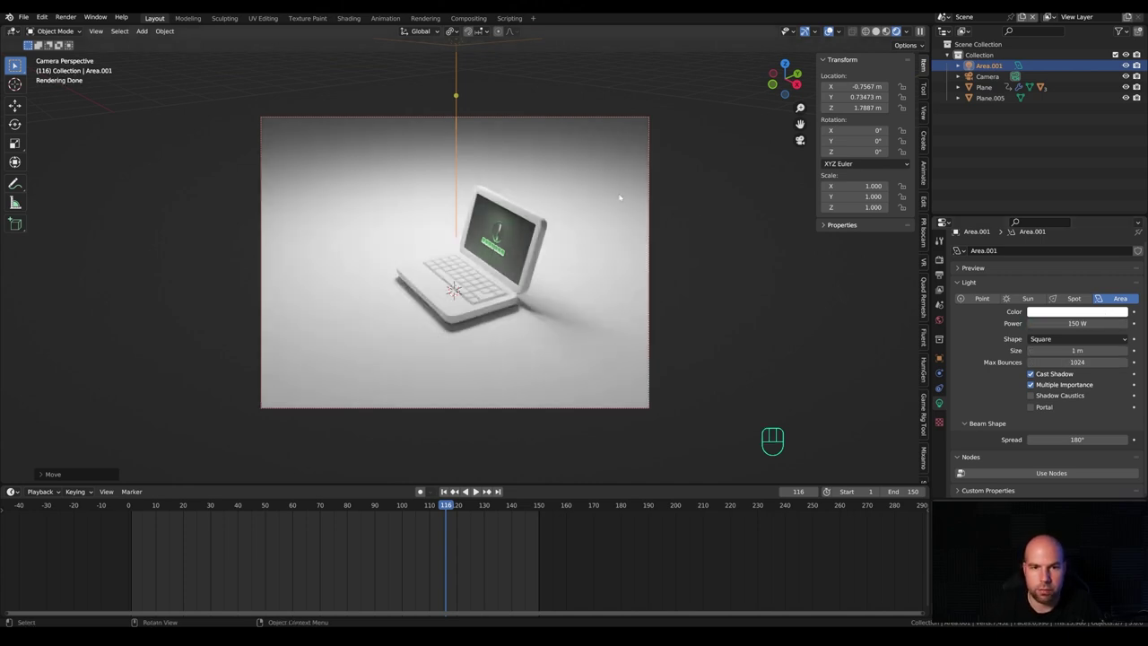
Raise the overhead area light to about 2.72 m and enlarge it to a size of about 4.28 m.
{"action": "key", "text": "g"}
{"action": "key", "text": "z"}
{"action": "left_click", "coordinate": [493, 65]}
{"action": "scroll", "coordinate": [496, 85], "scroll_direction": "down", "scroll_amount": 5}
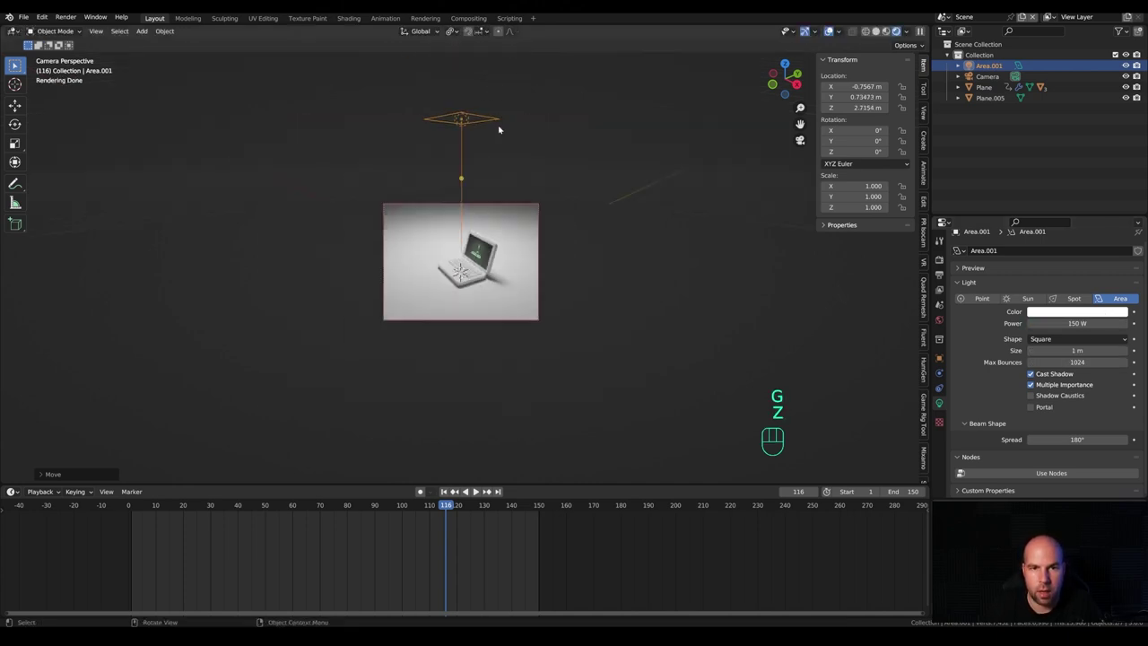
{"action": "mouse_move", "coordinate": [506, 118]}
{"action": "left_mouse_down"}
{"action": "mouse_move", "coordinate": [610, 144]}
{"action": "mouse_move", "coordinate": [519, 135]}
{"action": "left_mouse_up"}
{"action": "scroll", "coordinate": [485, 232], "scroll_direction": "up", "scroll_amount": 5}
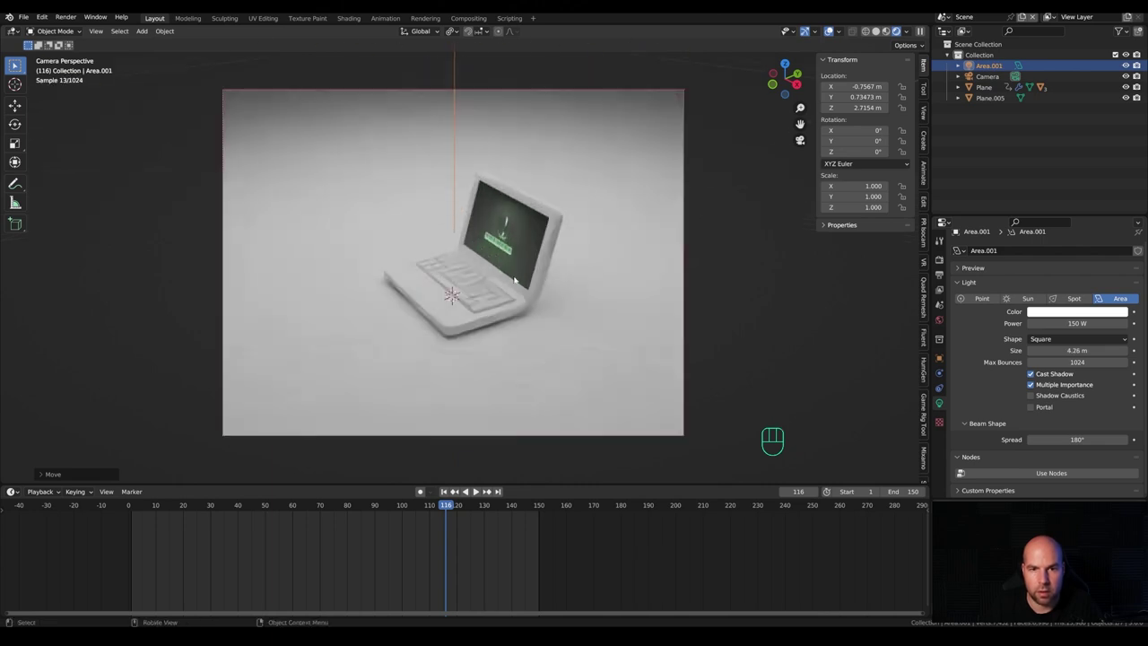
Give the ground plane a new material with a yellow-orange base color.
{"action": "left_click", "coordinate": [614, 273]}
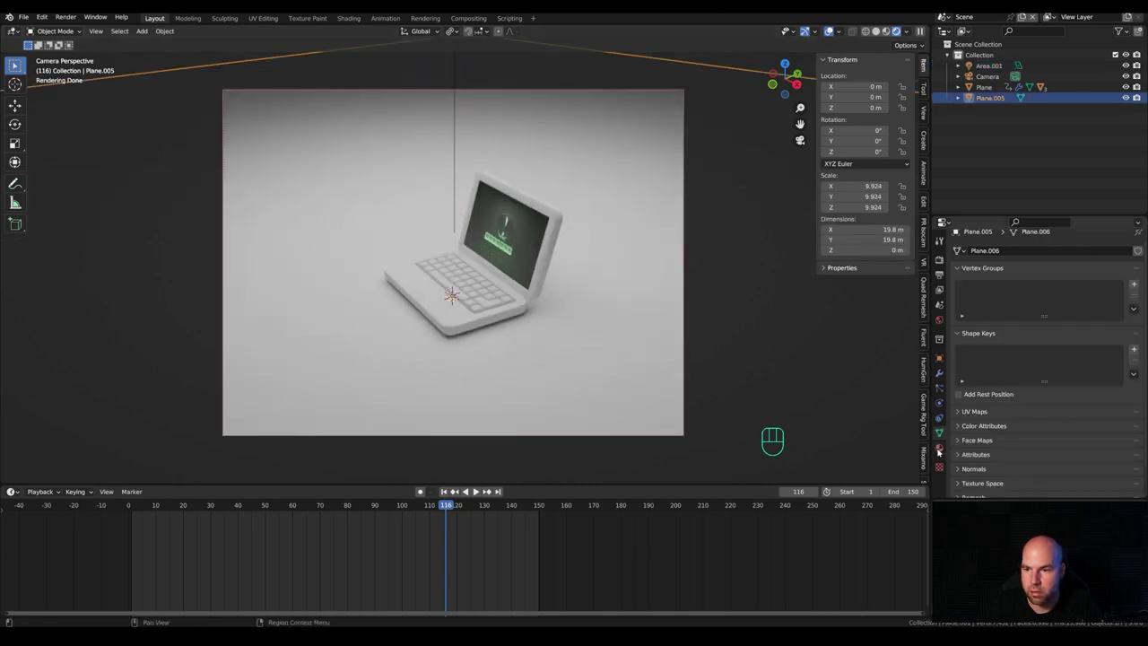
{"action": "left_click", "coordinate": [938, 449]}
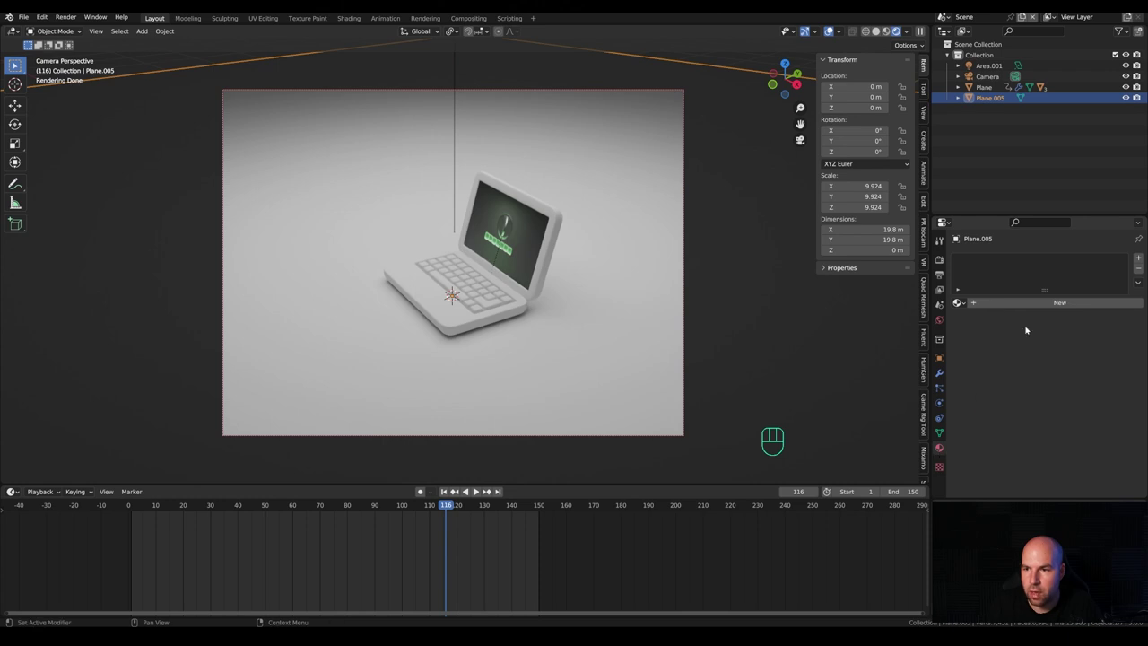
{"action": "left_click", "coordinate": [1031, 300]}
{"action": "key", "text": "ctrl+z"}
{"action": "left_click", "coordinate": [1081, 395]}
{"action": "left_click", "coordinate": [1053, 309]}
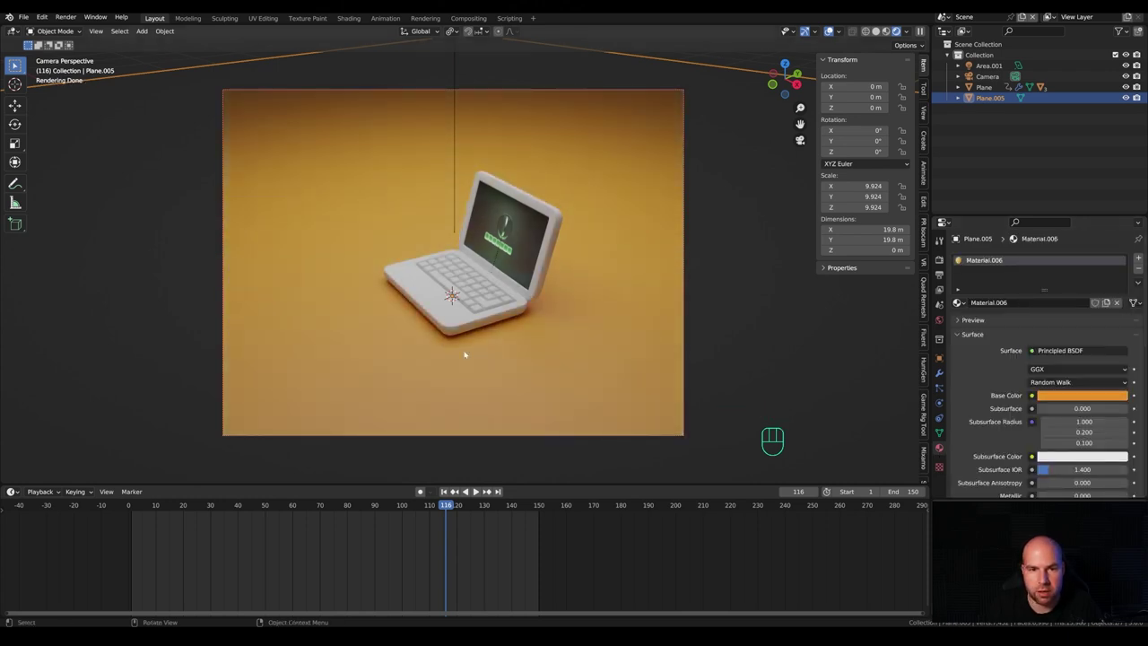
Give the laptop base a new material in purple (hue 0.683, saturation 0.722) and assign the same material to the lid.
{"action": "left_click", "coordinate": [1004, 87]}
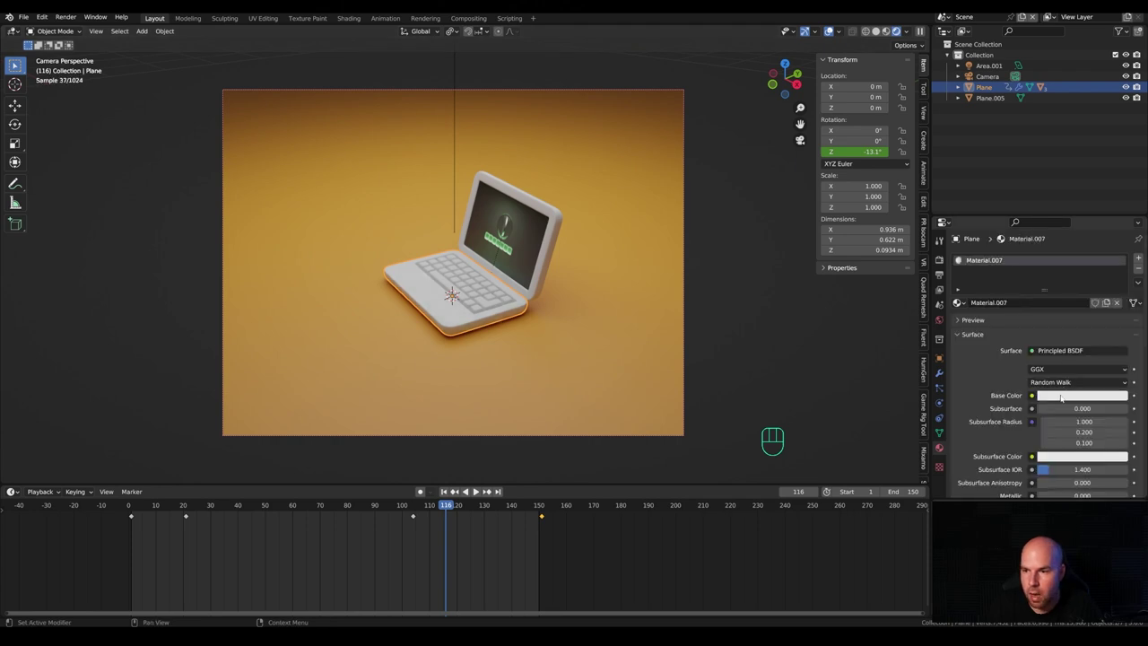
{"action": "left_click", "coordinate": [1081, 394]}
{"action": "left_click", "coordinate": [1088, 273]}
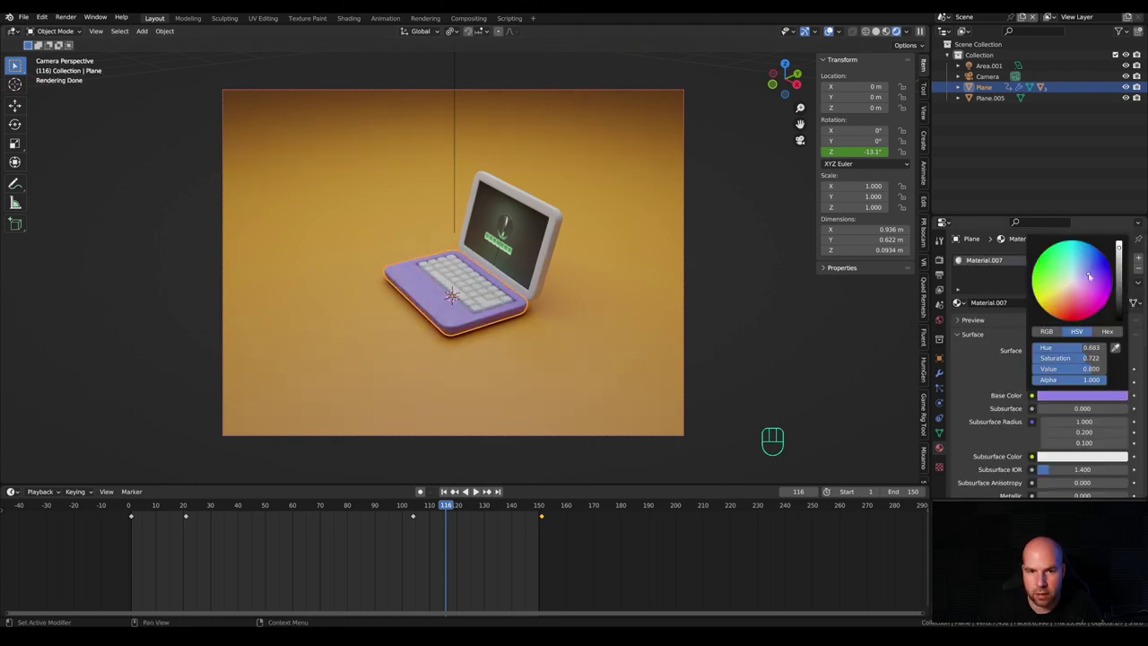
{"action": "left_click", "coordinate": [520, 216]}
{"action": "left_click", "coordinate": [958, 302]}
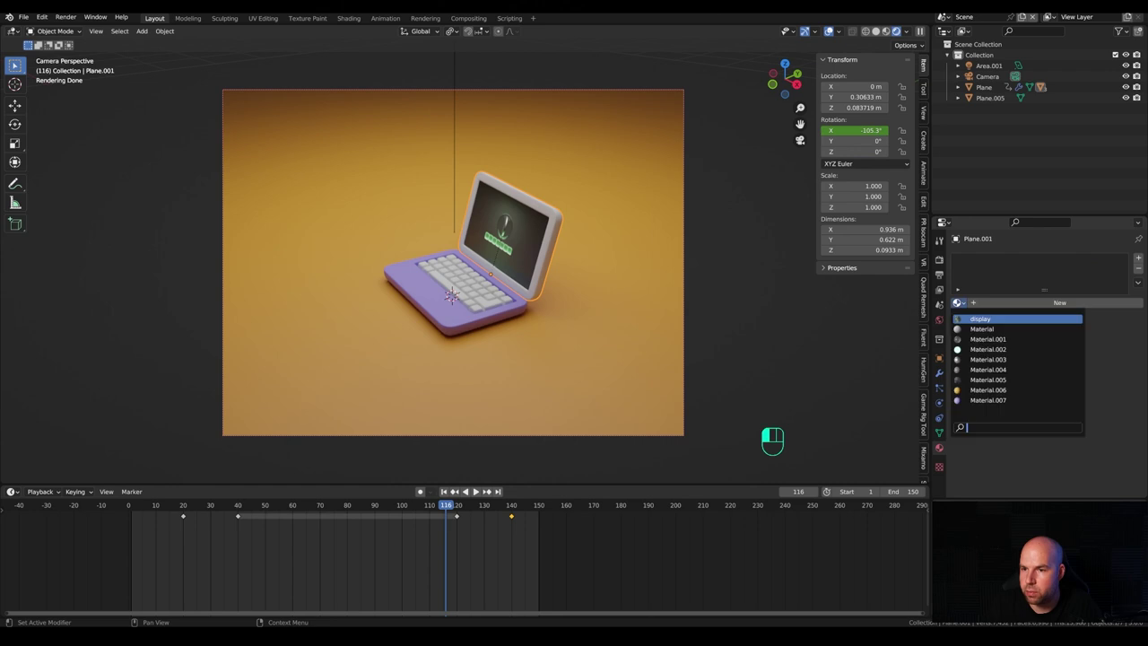
{"action": "left_click", "coordinate": [987, 400]}
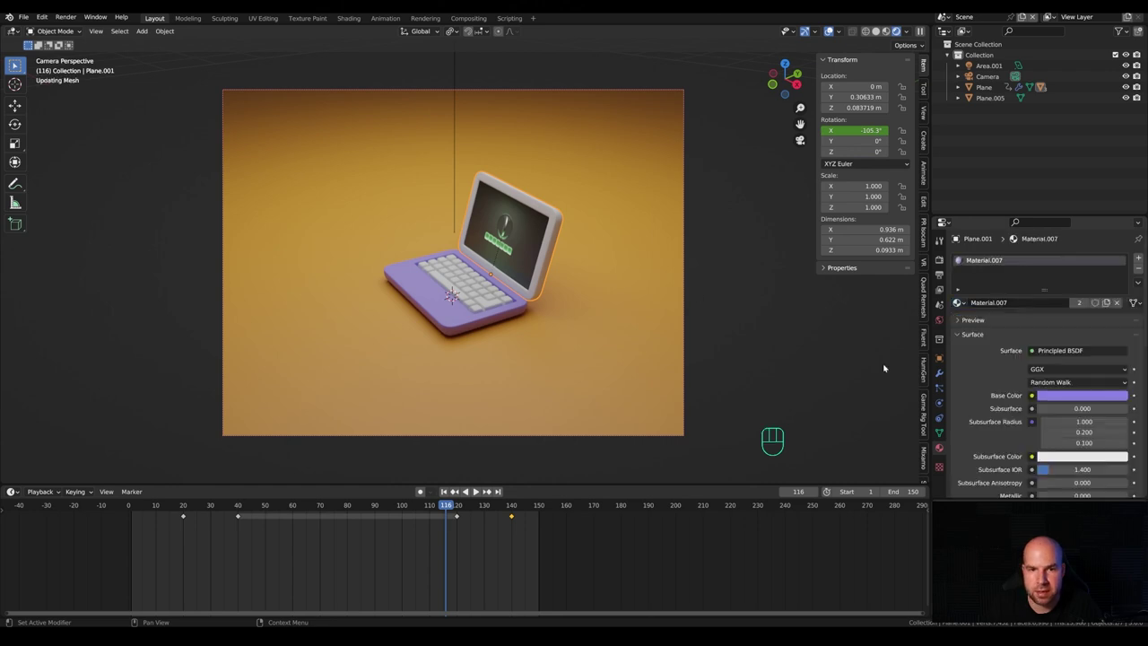
Give the keyboard a new material, select its space bar, Enter key and far corner key, and add a second material slot for them.
{"action": "left_click", "coordinate": [472, 302]}
{"action": "left_click", "coordinate": [986, 305]}
{"action": "middle_click_drag", "start_coordinate": [502, 345], "coordinate": [613, 328]}
{"action": "scroll", "coordinate": [491, 349], "scroll_direction": "up", "scroll_amount": 5}
{"action": "key", "text": "Tab"}
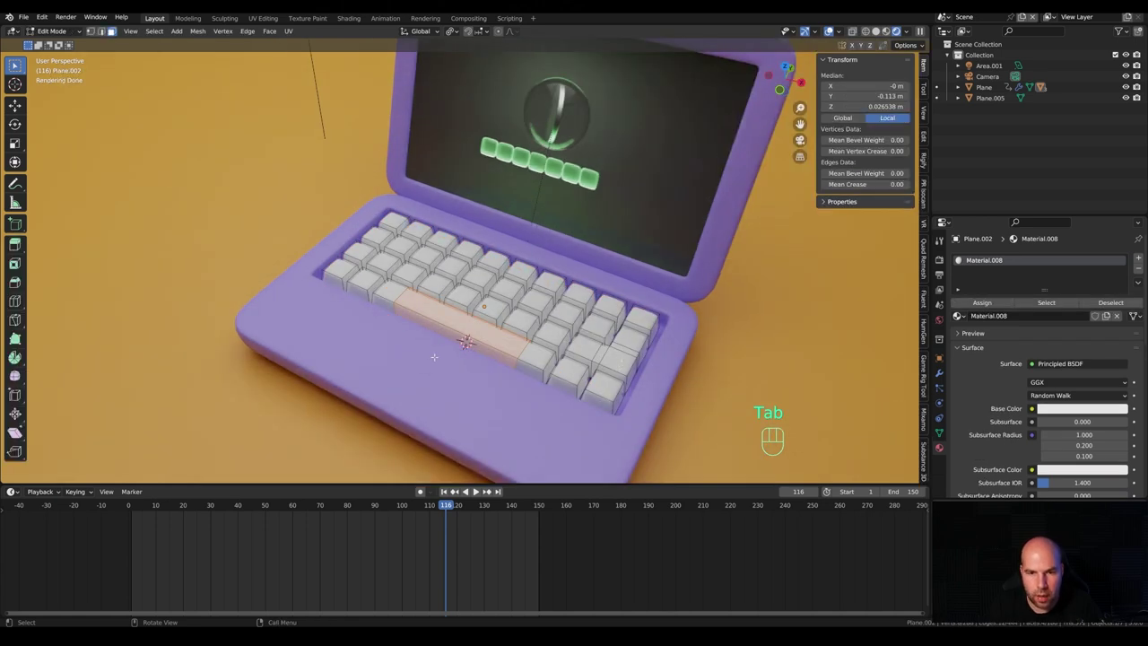
{"action": "key", "text": "l"}
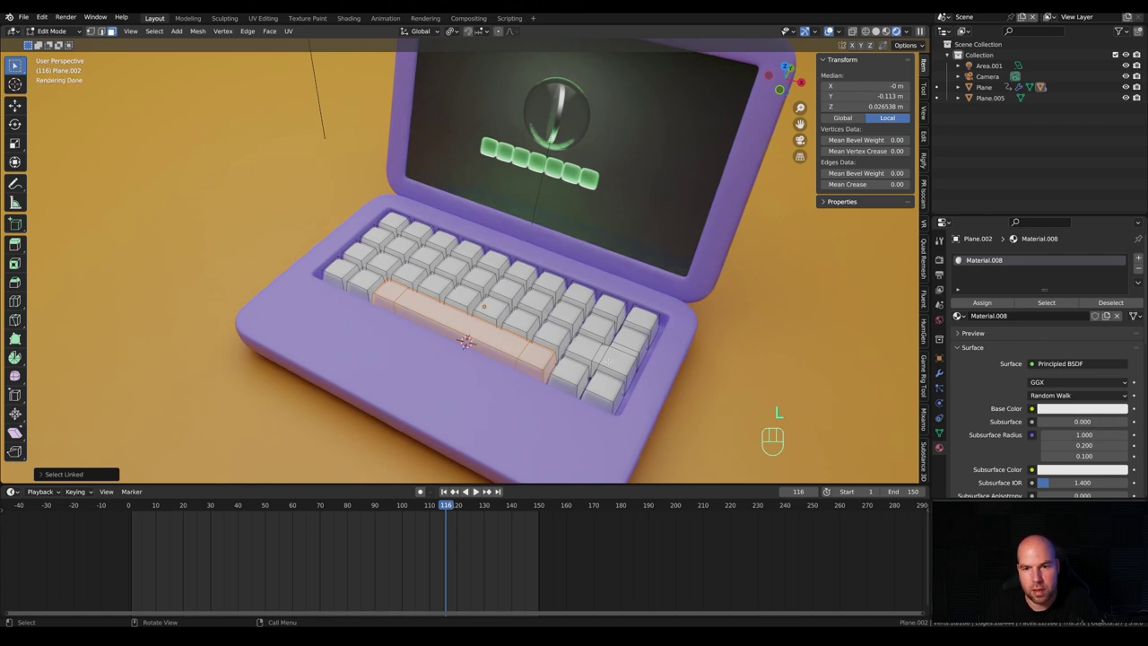
{"action": "key", "text": "l"}
{"action": "key", "text": "l"}
{"action": "left_click", "coordinate": [1137, 259]}
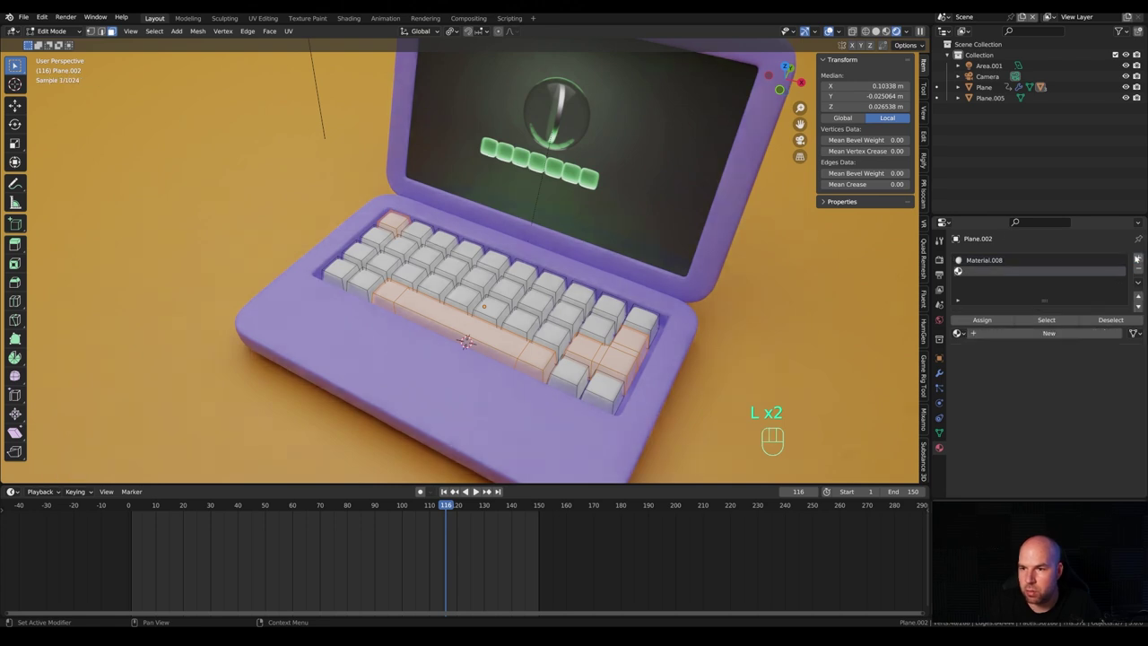
{"action": "key", "text": "Tab"}
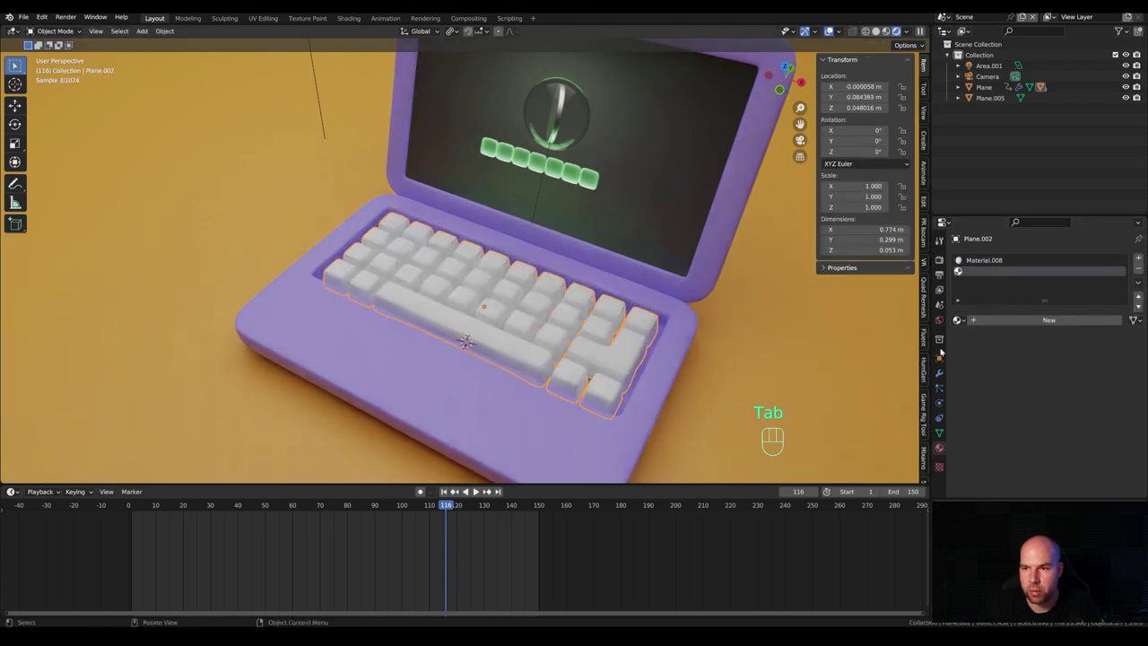
Create a new material in the keyboard's second slot and set its base color to orange.
{"action": "left_click", "coordinate": [1049, 333]}
{"action": "left_click", "coordinate": [1064, 413]}
{"action": "left_click_drag", "start_coordinate": [1065, 334], "coordinate": [1055, 328]}
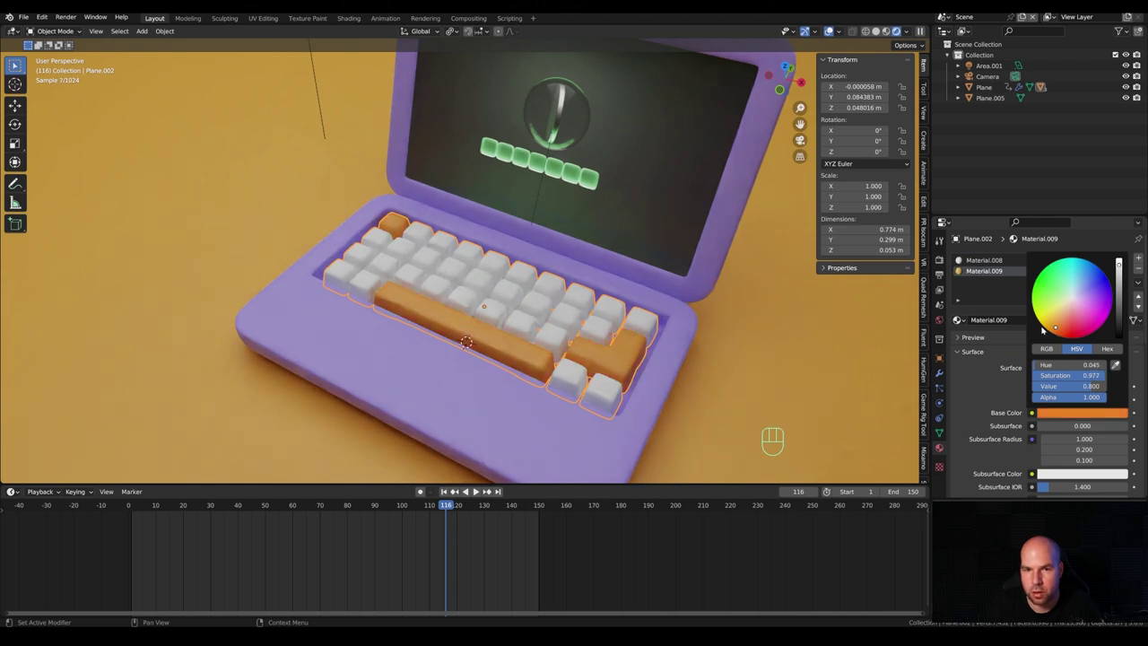
{"action": "scroll", "coordinate": [483, 258], "scroll_direction": "down", "scroll_amount": 4}
{"action": "scroll", "coordinate": [473, 262], "scroll_direction": "up", "scroll_amount": 2}
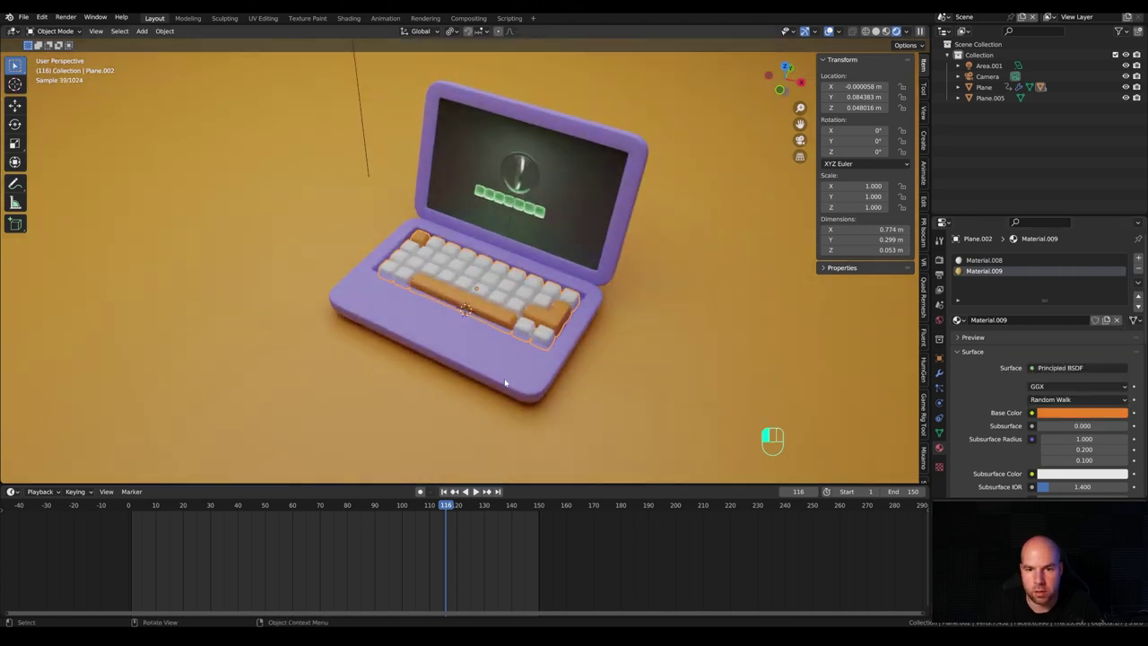
Lower the roughness of the laptop body's purple material to about 0.103 and return to the camera view.
{"action": "left_click", "coordinate": [505, 383]}
{"action": "middle_click_drag", "start_coordinate": [505, 383], "coordinate": [628, 373]}
{"action": "scroll", "coordinate": [1069, 453], "scroll_direction": "down", "scroll_amount": 3}
{"action": "left_click_drag", "start_coordinate": [1082, 441], "coordinate": [1067, 440]}
{"action": "key", "text": "KP_0"}
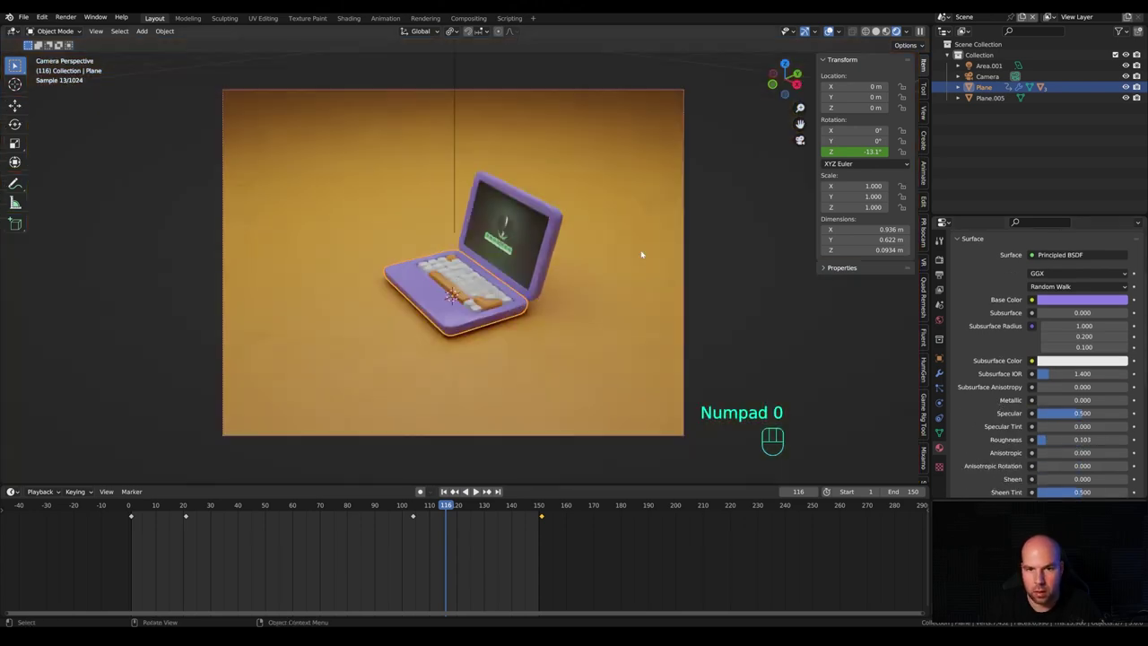
Move the camera forward along its local Z axis to about X 2.05, Y -1.92, Z 1.65 m, closer to the laptop.
{"action": "left_click", "coordinate": [530, 89]}
{"action": "key", "text": "g"}
{"action": "key", "text": "z"}
{"action": "key", "text": "z"}
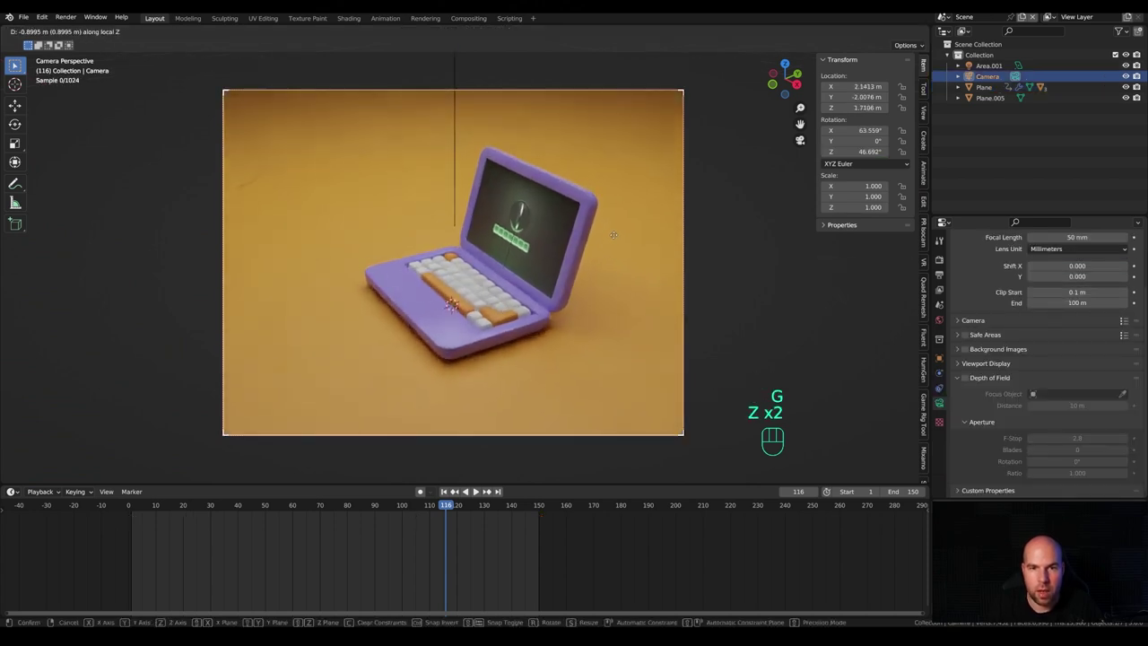
{"action": "left_click", "coordinate": [295, 221]}
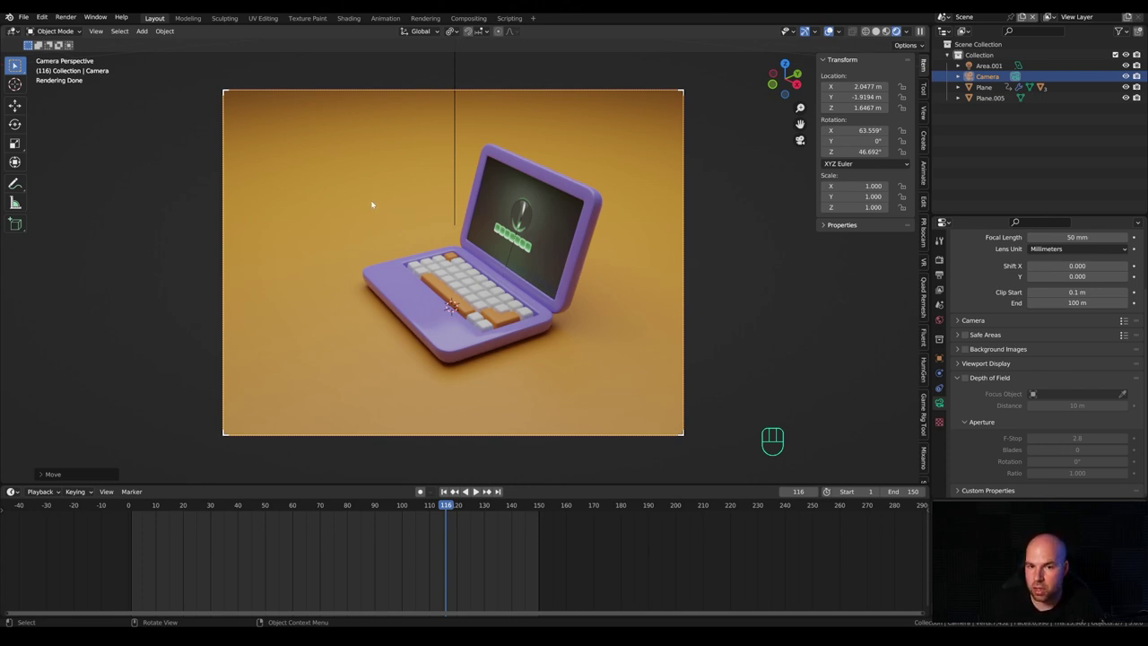
{"action": "key", "text": "space"}
{"action": "key", "text": "space"}
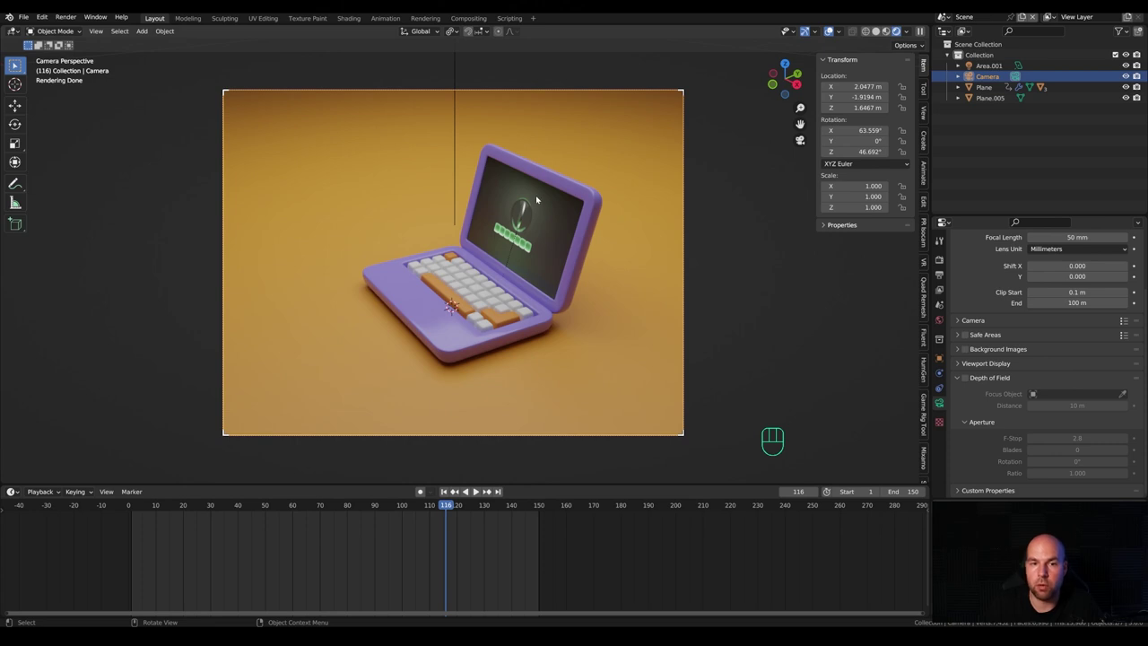
Add a second area light raised about 0.70 m and shifted horizontally to about X -1.02 m, Y 1.03 m behind the laptop.
{"action": "scroll", "coordinate": [503, 158], "scroll_direction": "down", "scroll_amount": 5}
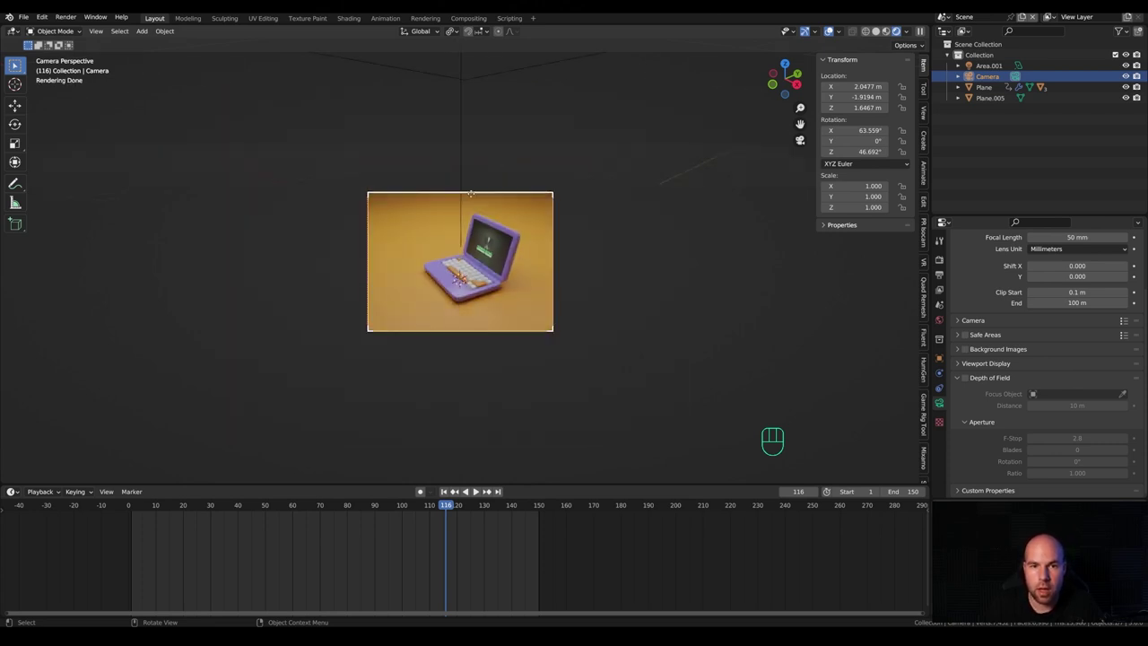
{"action": "key", "text": "shift+a"}
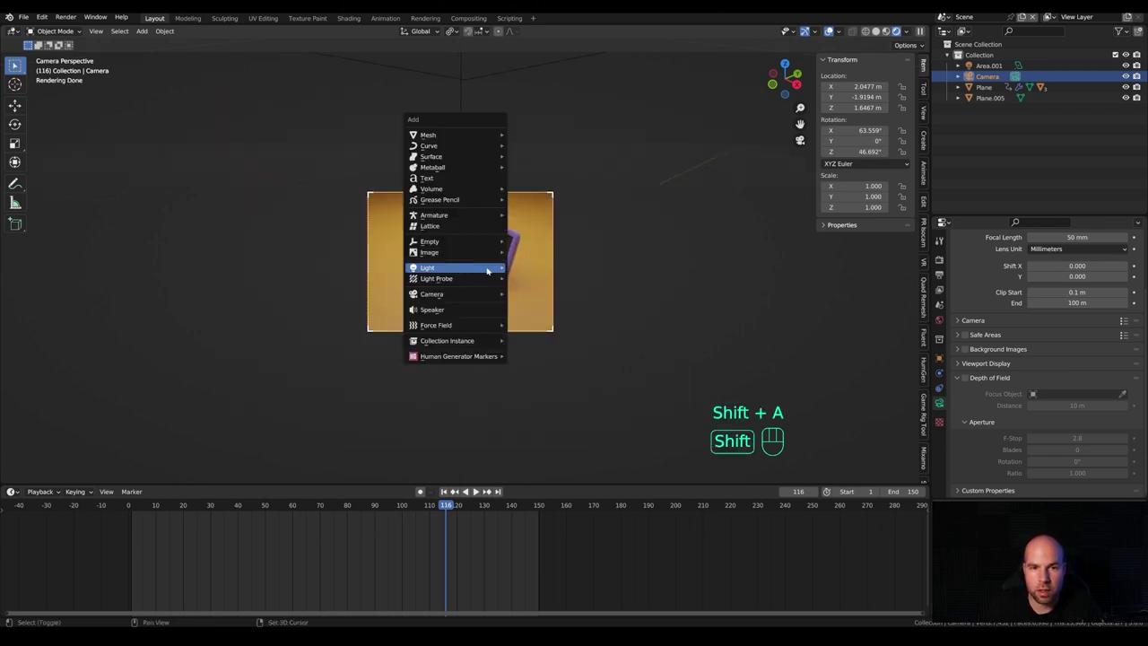
{"action": "mouse_move", "coordinate": [490, 267]}
{"action": "left_click", "coordinate": [540, 304]}
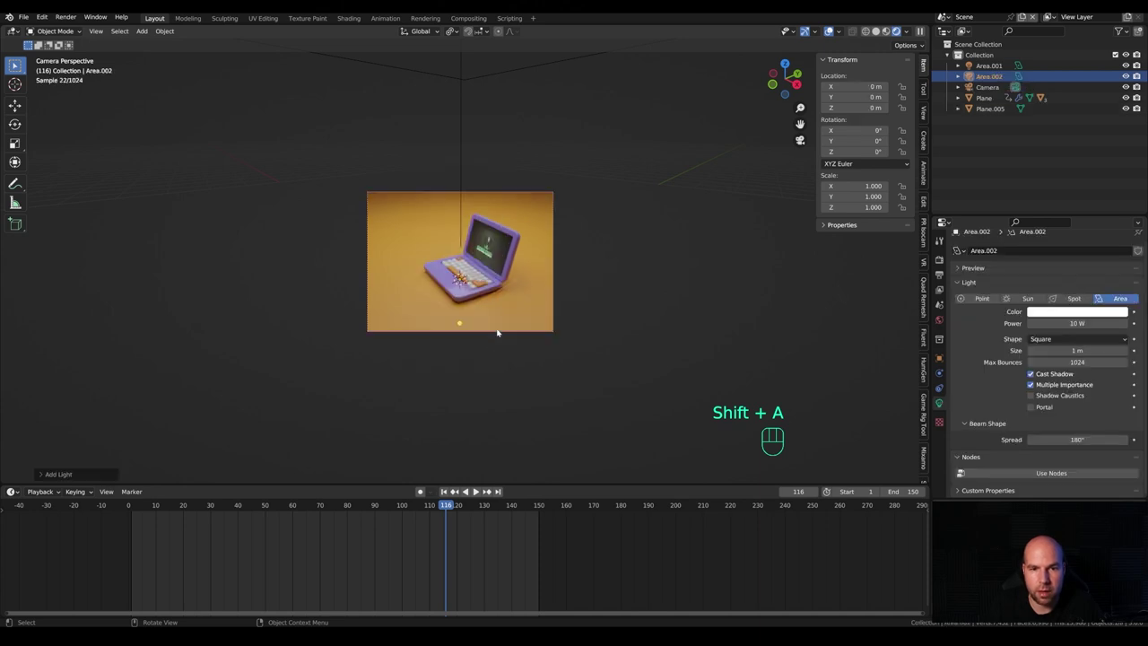
{"action": "key", "text": "g"}
{"action": "key", "text": "z"}
{"action": "key", "text": "g"}
{"action": "key", "text": "shift+z"}
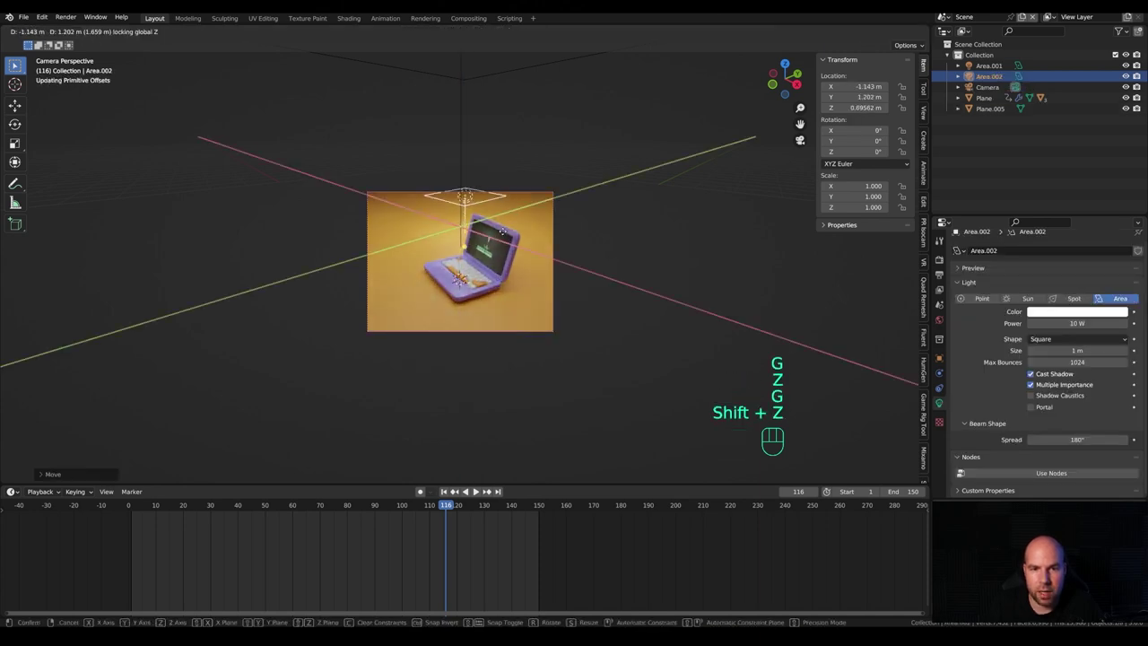
{"action": "left_click", "coordinate": [499, 240]}
Set the second area light's shape to Disk and its power to 150 W.
{"action": "left_click", "coordinate": [1060, 339]}
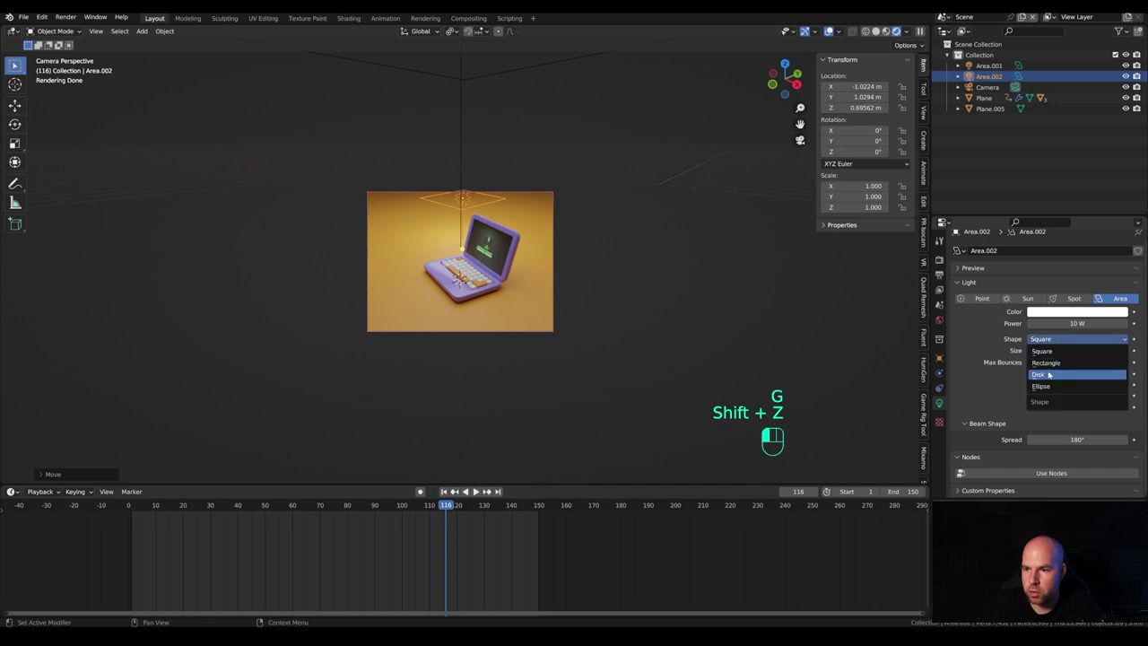
{"action": "left_click", "coordinate": [1060, 368]}
{"action": "double_click", "coordinate": [1076, 323]}
{"action": "type", "text": "1500"}
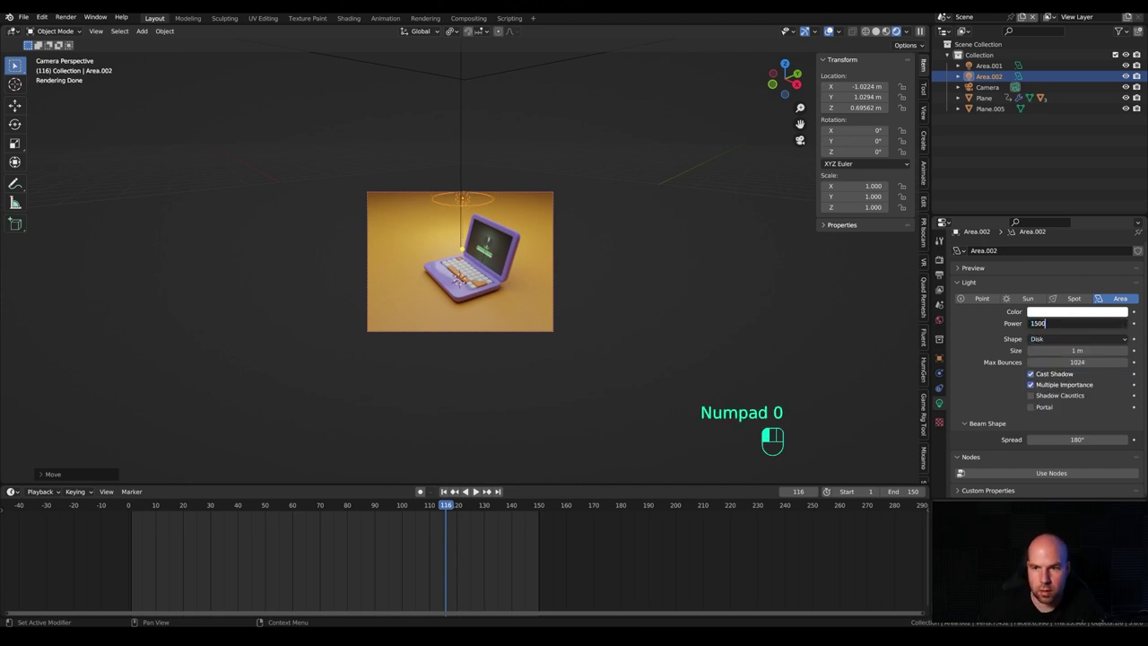
{"action": "key", "text": "Return"}
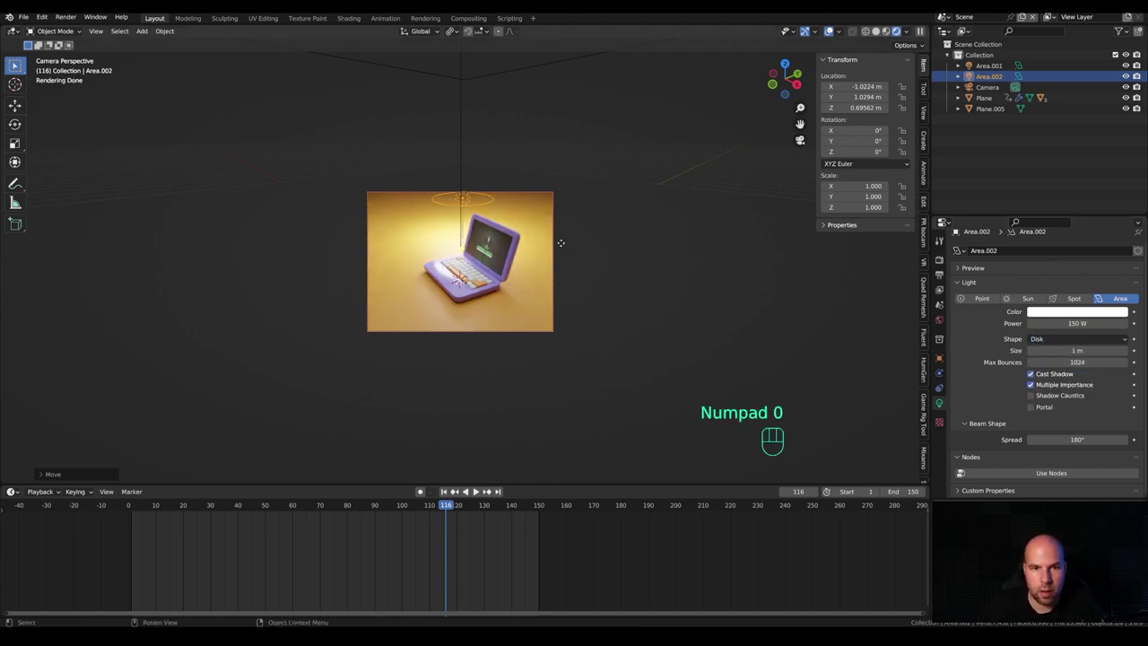
{"action": "key", "text": "g"}
{"action": "key", "text": "z"}
{"action": "key", "text": "Escape"}
Move the second area light farther behind the laptop, to about X -1.41, Y 1.31, Z 0.49 m.
{"action": "key", "text": "g"}
{"action": "key", "text": "shift+z"}
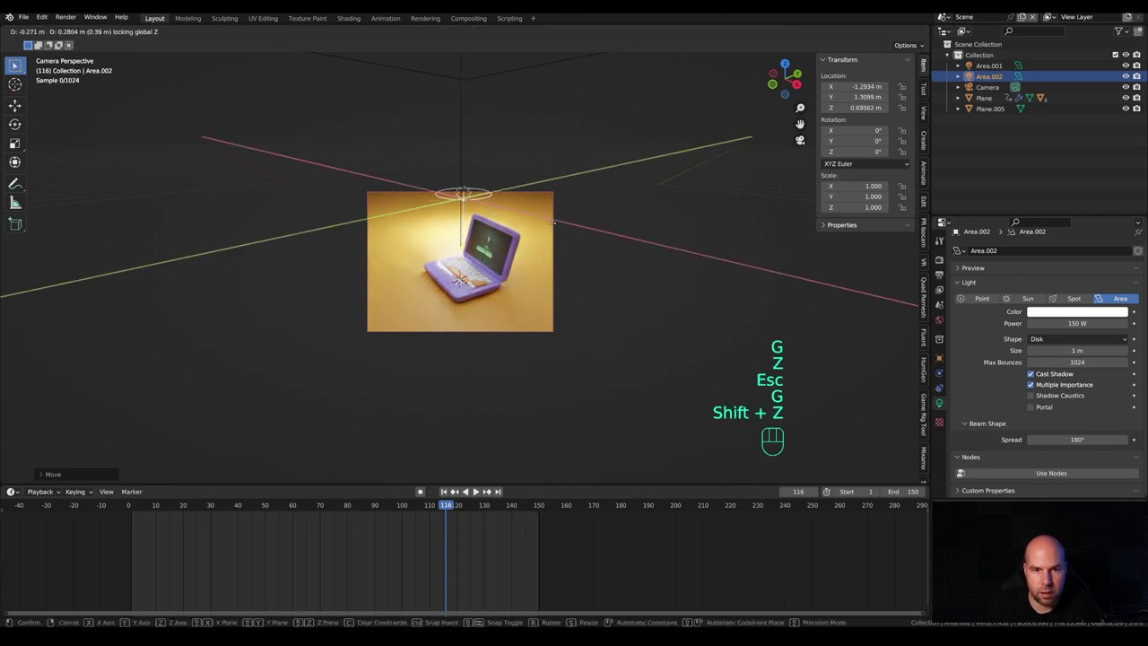
{"action": "key", "text": "g"}
{"action": "key", "text": "z"}
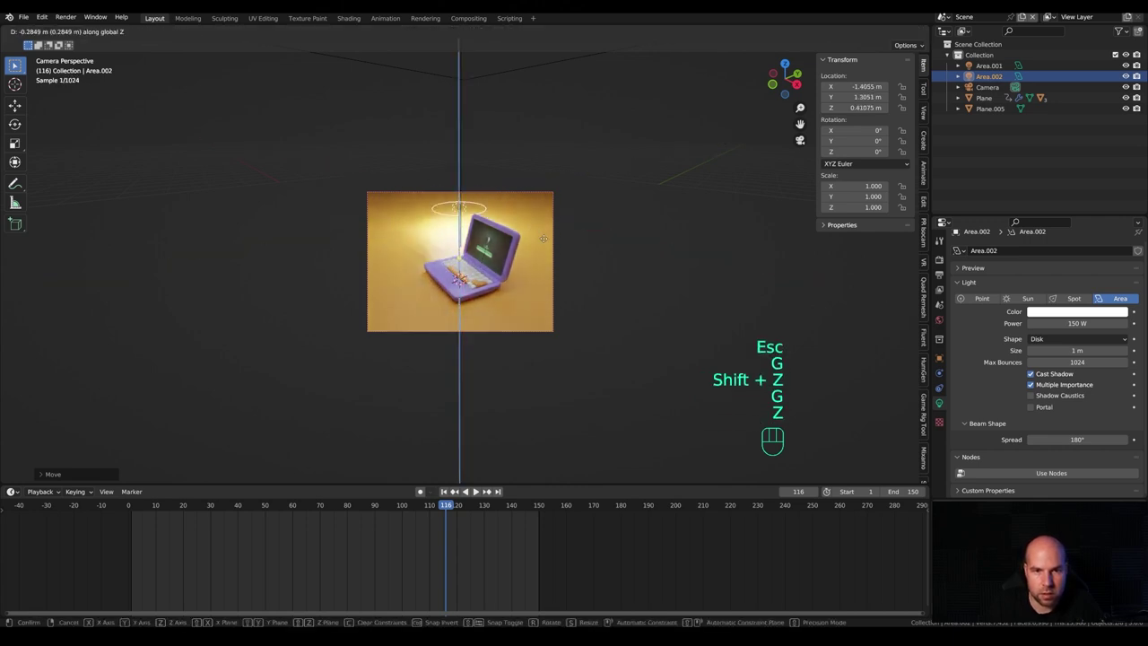
{"action": "left_click", "coordinate": [543, 234]}
{"action": "scroll", "coordinate": [429, 256], "scroll_direction": "up", "scroll_amount": 3}
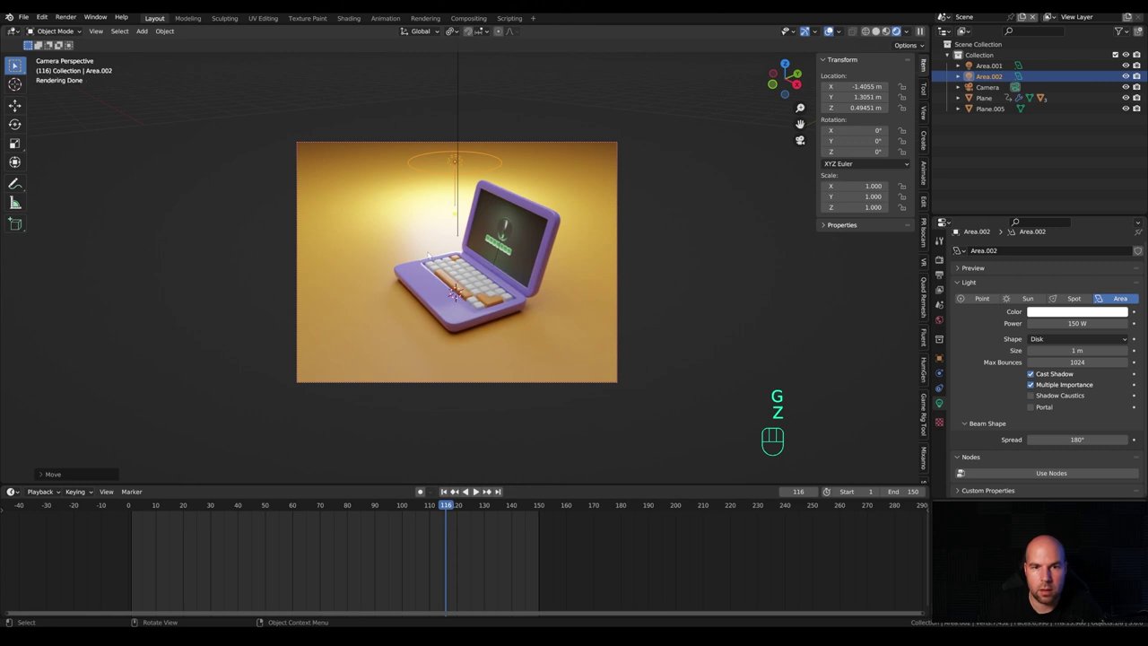
Duplicate the disk area light and move the copy horizontally to about X 2.18, Y 0.33 m, outside the camera frame.
{"action": "key", "text": "shift+d"}
{"action": "key", "text": "shift+z"}
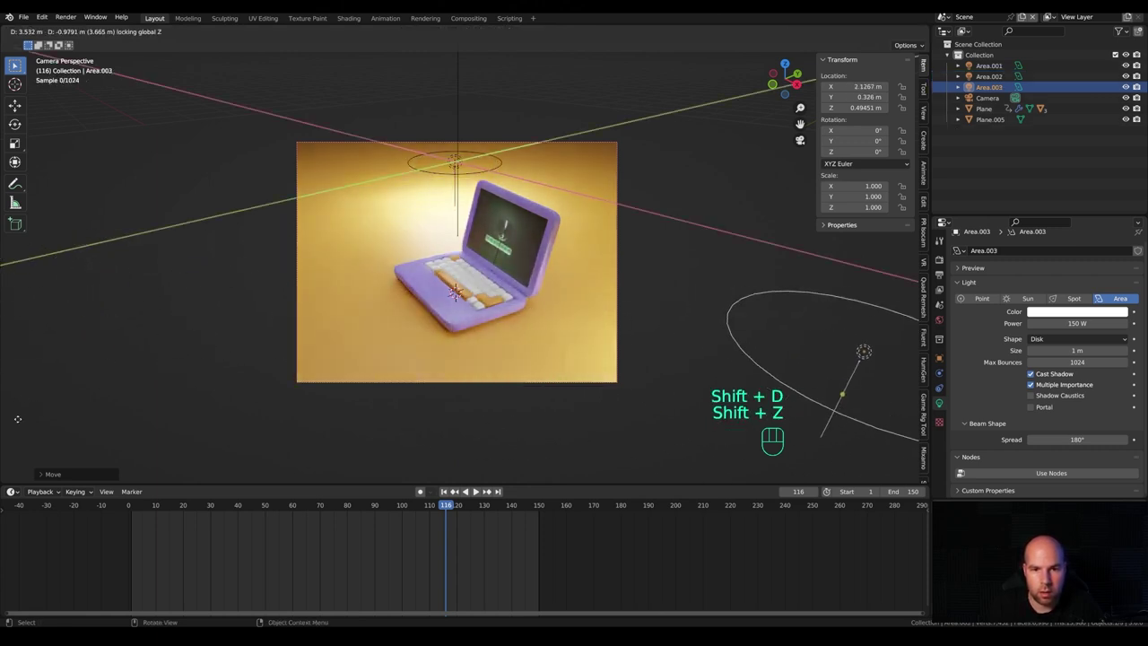
{"action": "left_click", "coordinate": [22, 342]}
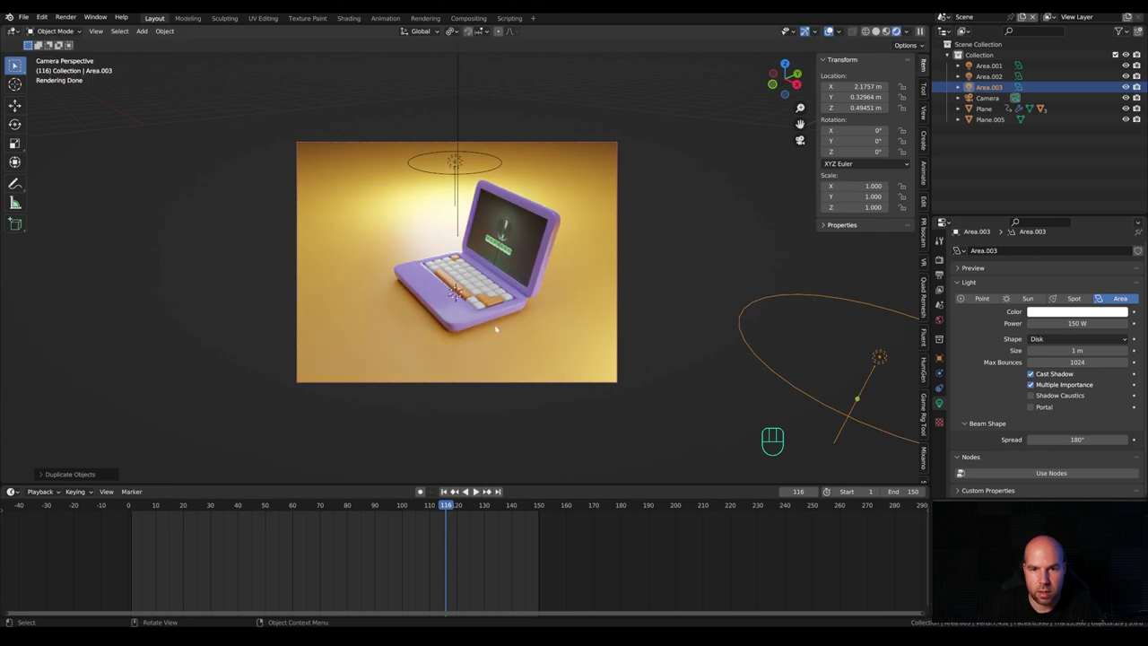
Shift the camera slightly to about X 2.07, Y -1.87, Z 1.68 m to reframe the laptop.
{"action": "scroll", "coordinate": [596, 305], "scroll_direction": "down", "scroll_amount": 3}
{"action": "scroll", "coordinate": [583, 278], "scroll_direction": "up", "scroll_amount": 2}
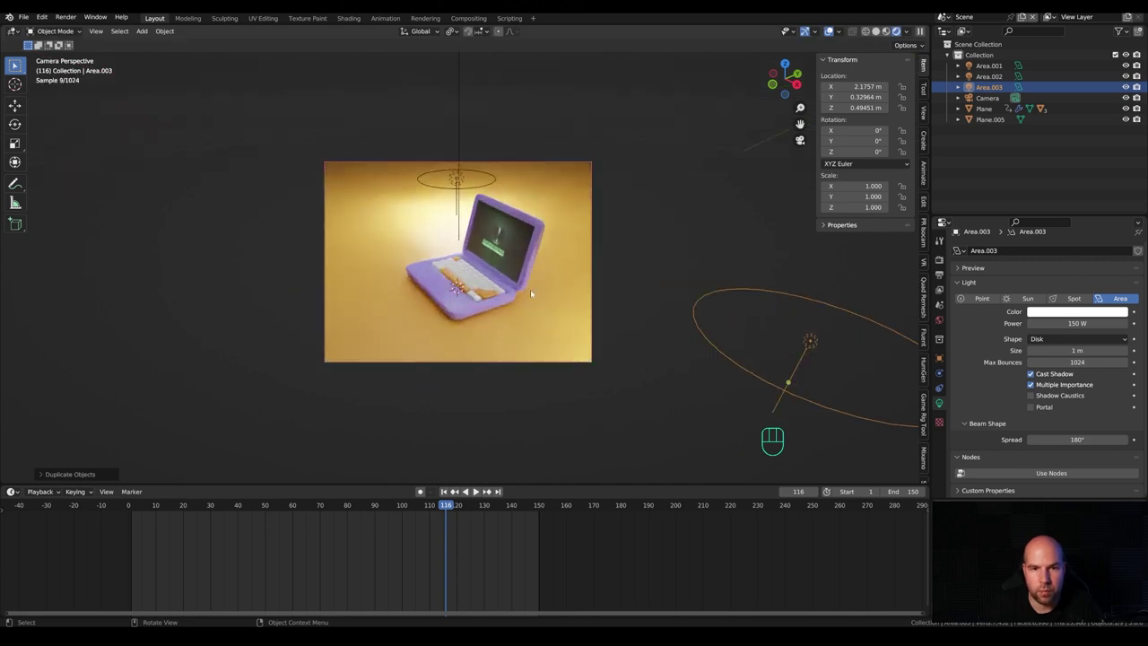
{"action": "left_click", "coordinate": [590, 278]}
{"action": "key", "text": "g"}
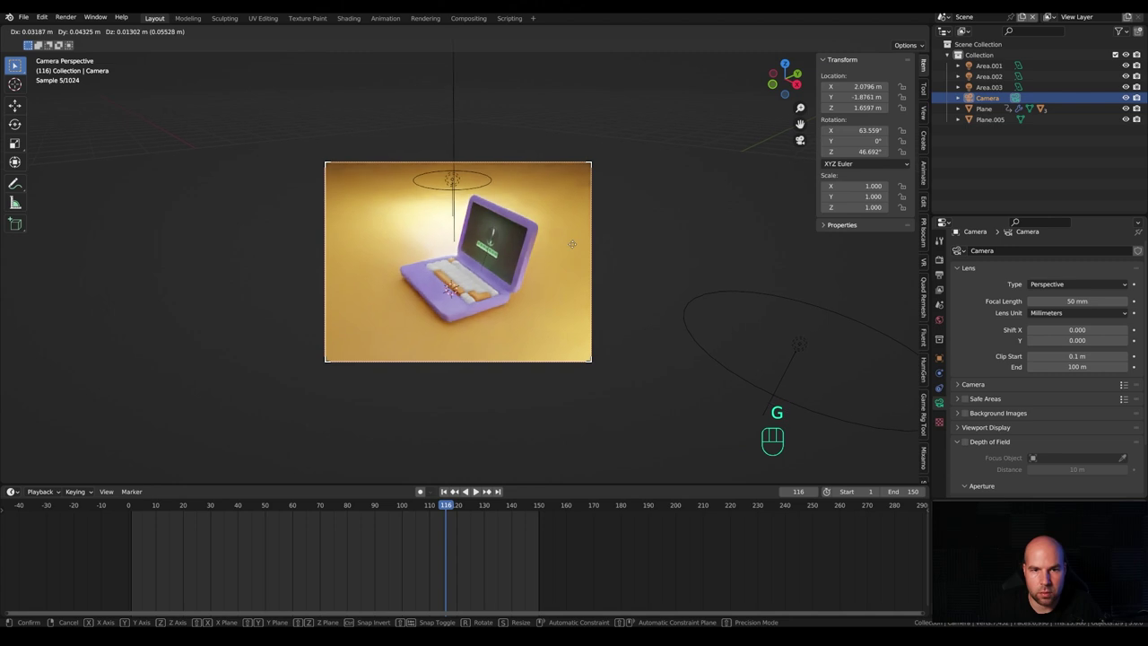
{"action": "left_click", "coordinate": [560, 248]}
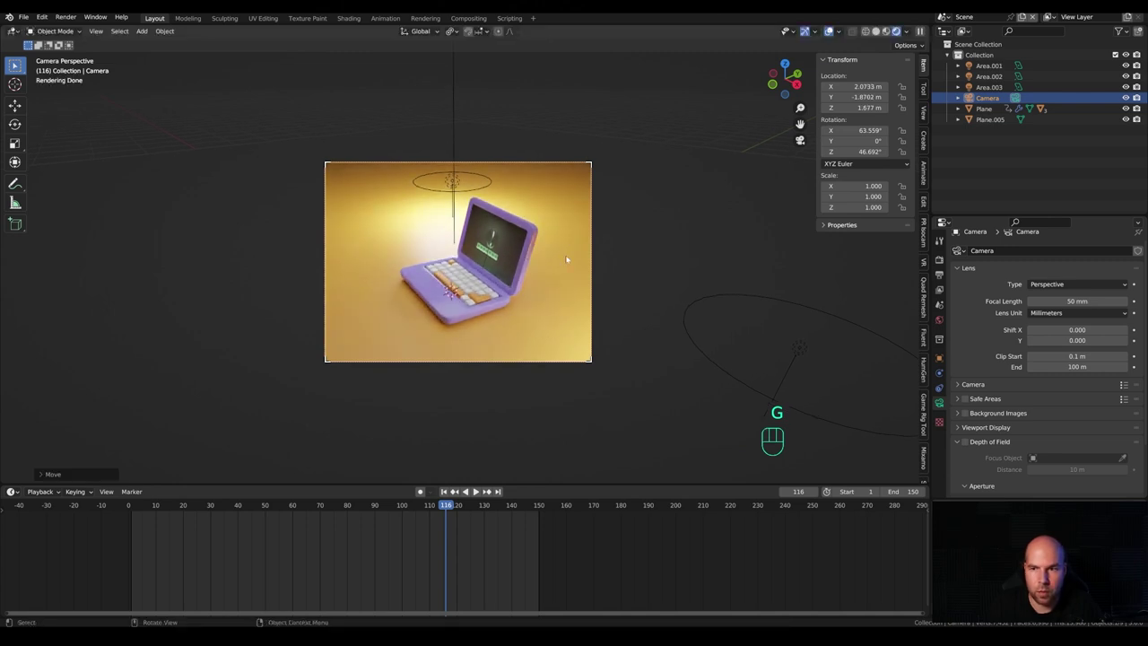
Set the color management look to Medium High Contrast and the exposure to about 0.209.
{"action": "left_click", "coordinate": [939, 260]}
{"action": "scroll", "coordinate": [977, 430], "scroll_direction": "down", "scroll_amount": 6}
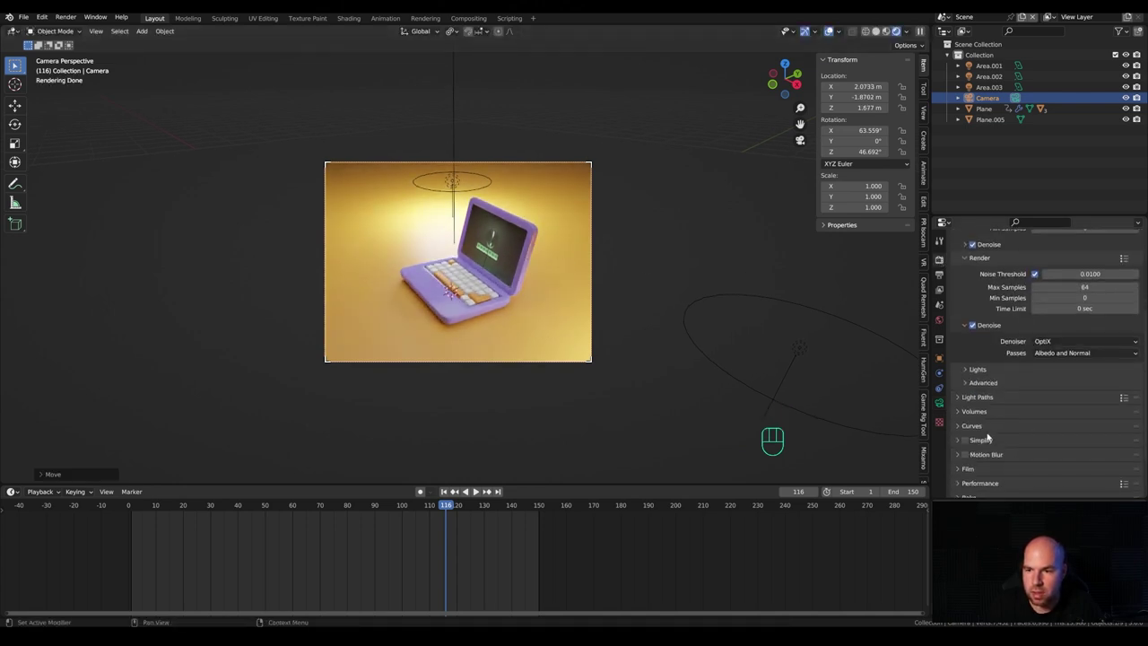
{"action": "left_click", "coordinate": [981, 491]}
{"action": "scroll", "coordinate": [981, 494], "scroll_direction": "down", "scroll_amount": 3}
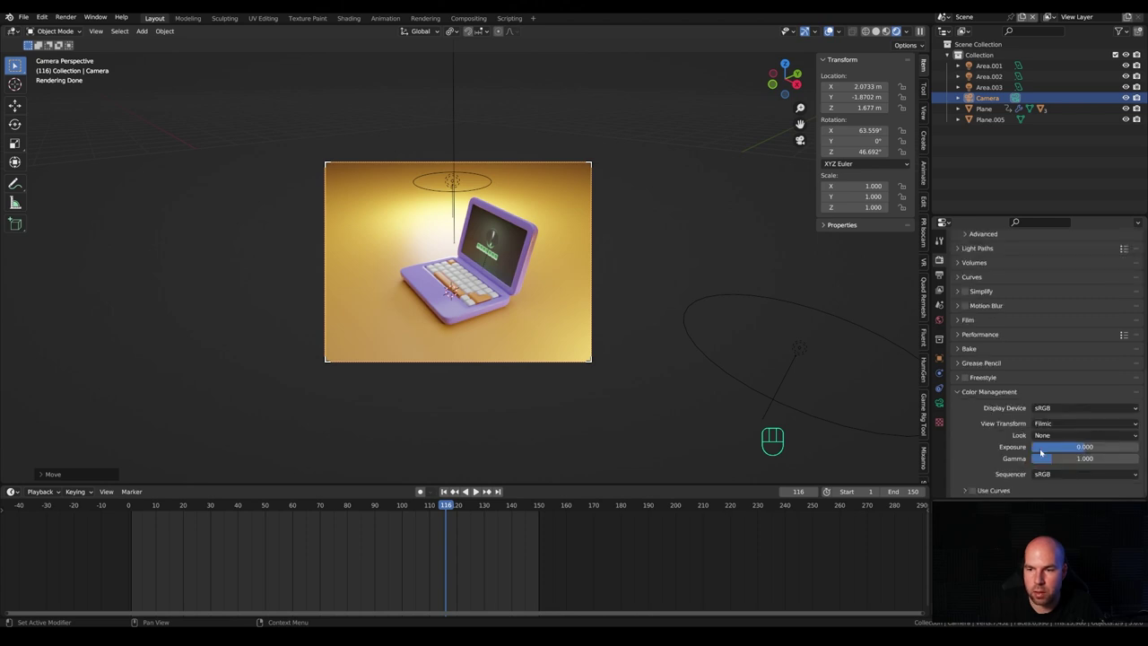
{"action": "left_click", "coordinate": [1081, 434]}
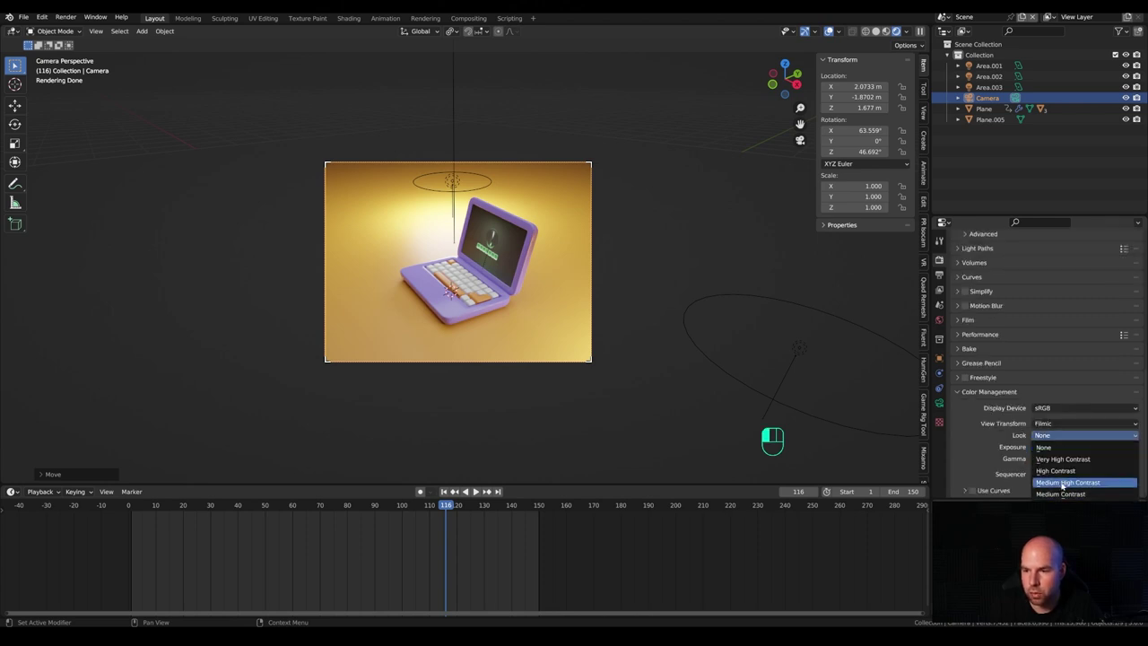
{"action": "left_click", "coordinate": [1065, 483]}
{"action": "left_click_drag", "start_coordinate": [1083, 447], "coordinate": [1089, 446], "text": "shift"}
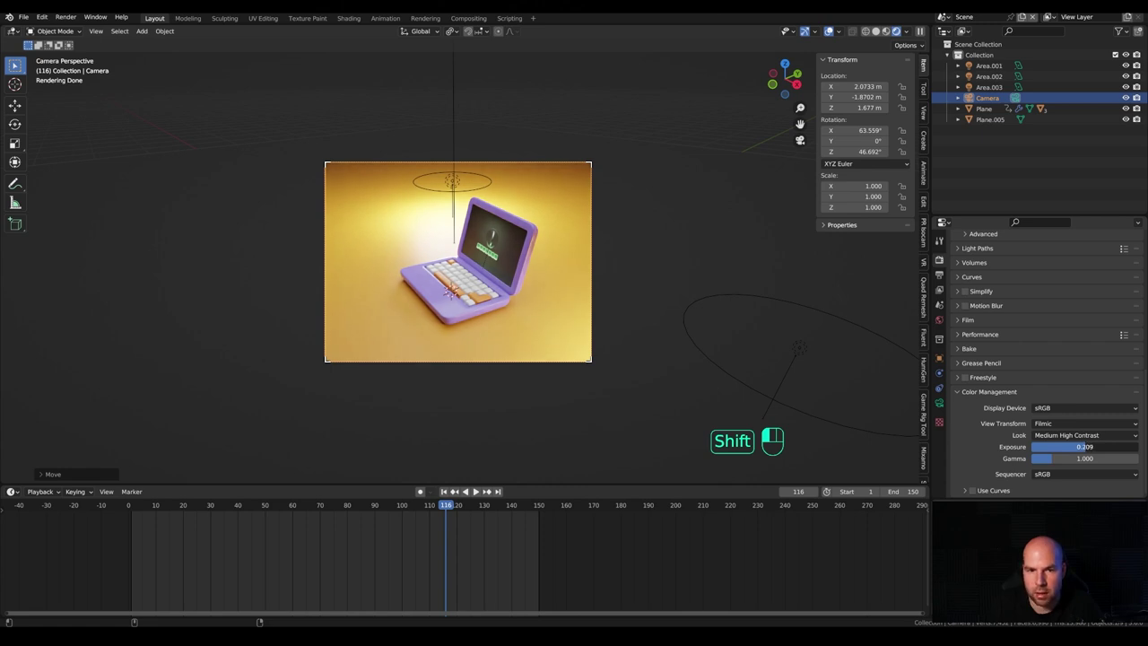
Set the color management look to Medium Contrast and raise the exposure to about 0.444.
{"action": "left_click", "coordinate": [1081, 435]}
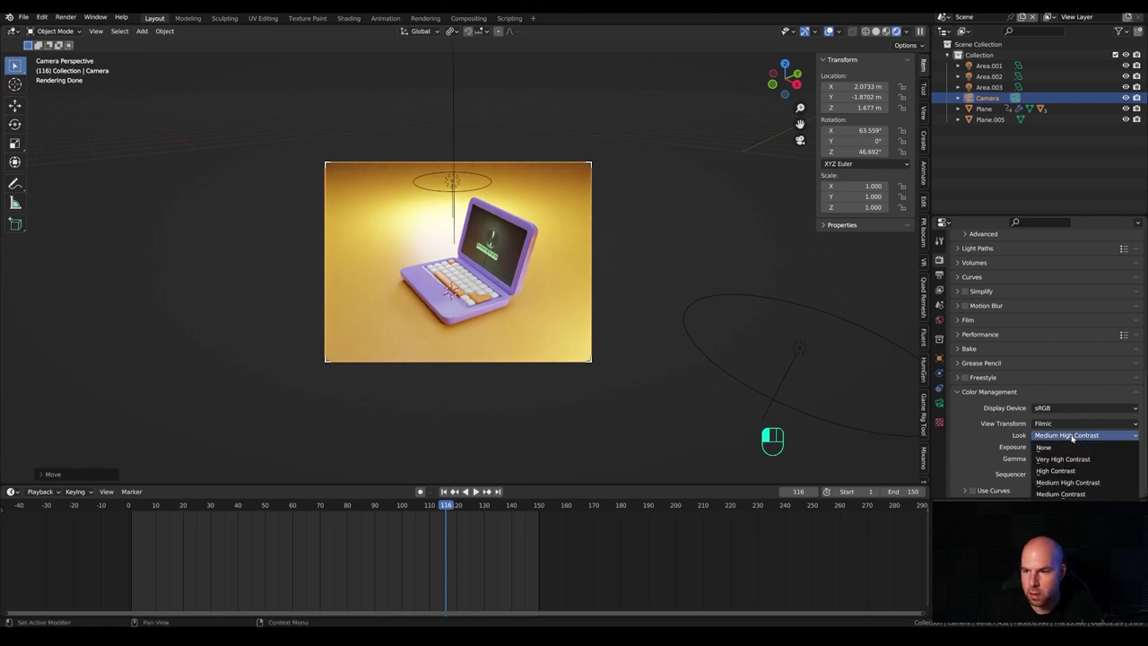
{"action": "left_click", "coordinate": [1061, 494]}
{"action": "left_click_drag", "start_coordinate": [1083, 446], "coordinate": [1090, 447], "text": "shift"}
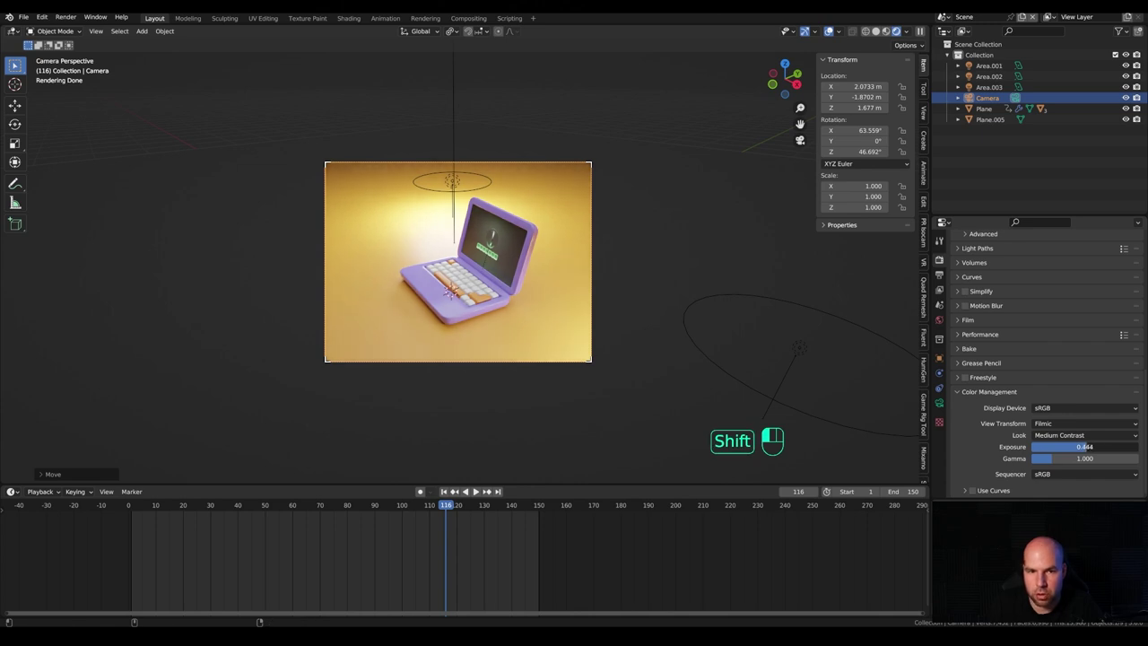
Set the world background to dark purple with hue 0.702, saturation 0.786 and value 0.184.
{"action": "left_click", "coordinate": [939, 319]}
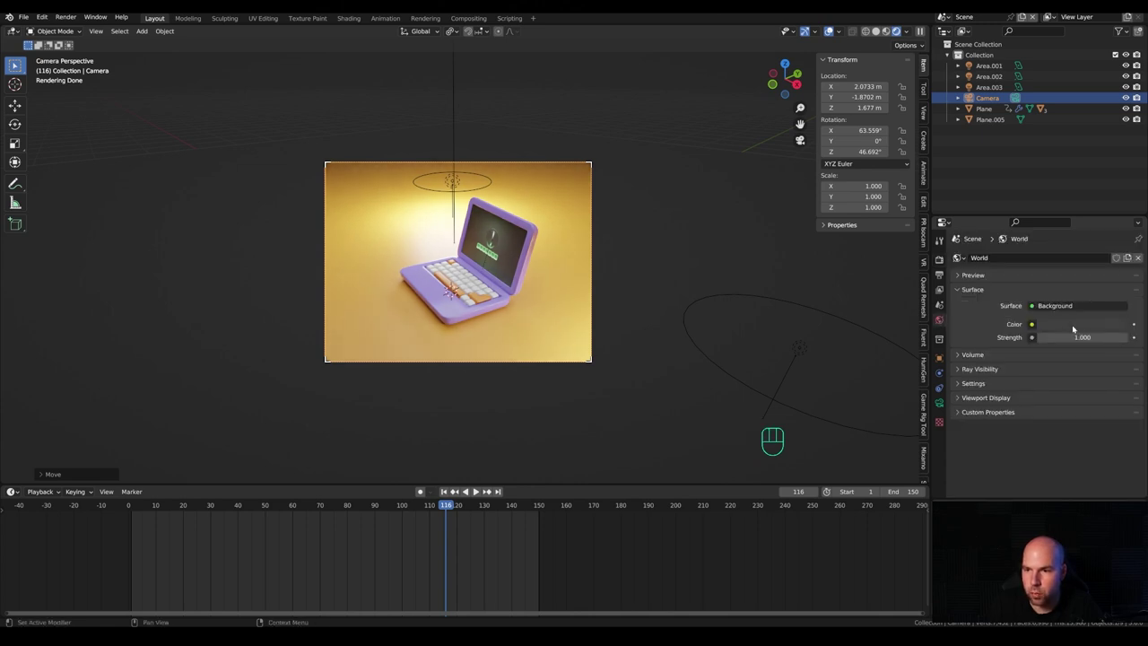
{"action": "left_click", "coordinate": [1090, 322]}
{"action": "mouse_move", "coordinate": [1071, 209]}
{"action": "left_mouse_down"}
{"action": "mouse_move", "coordinate": [1118, 199]}
{"action": "mouse_move", "coordinate": [1118, 211]}
{"action": "mouse_move", "coordinate": [1093, 204]}
{"action": "left_mouse_up"}
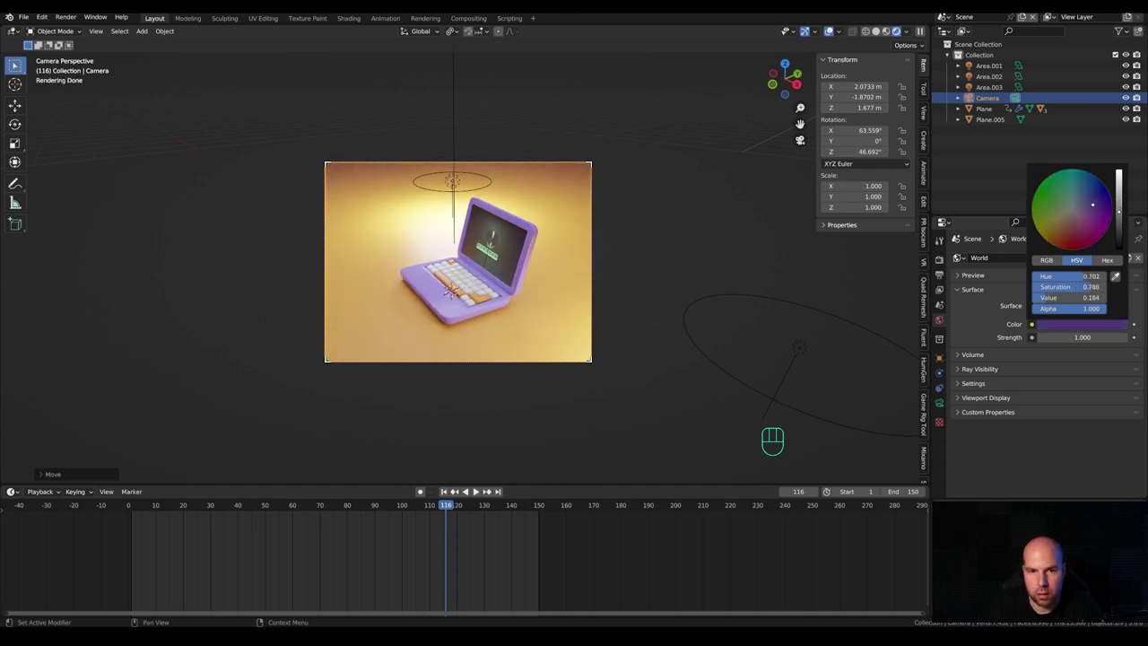
Enable Motion Blur in the render settings and collapse the sampling settings.
{"action": "left_click", "coordinate": [939, 259]}
{"action": "left_click", "coordinate": [974, 312]}
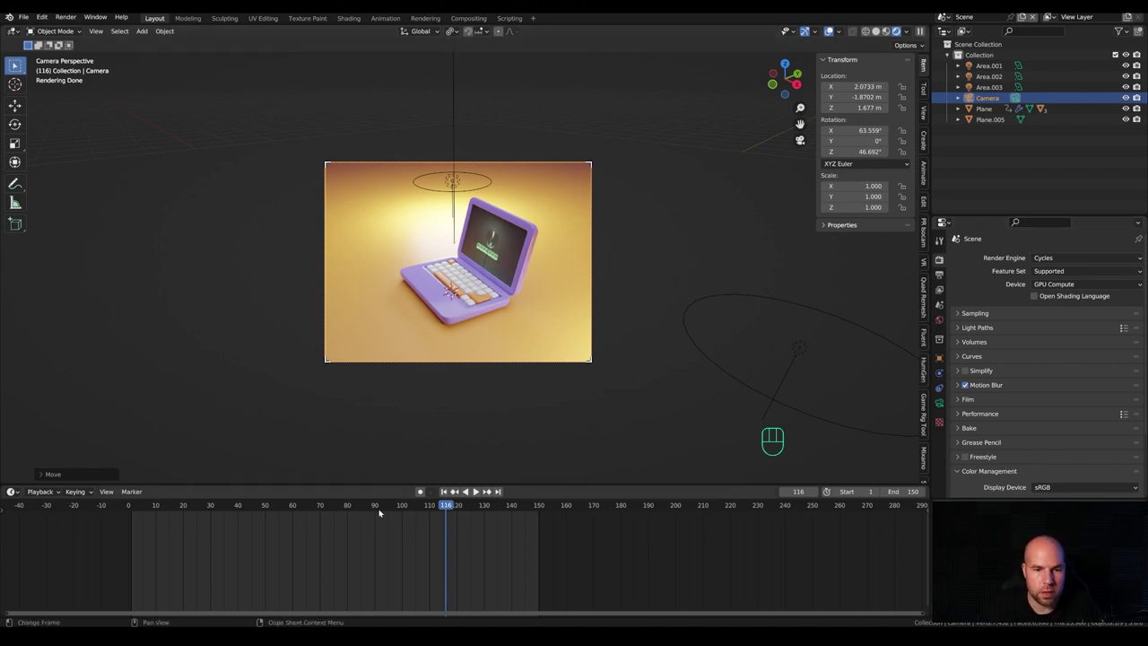
Play the laptop animation in a closer camera view and stop it at frame 80.
{"action": "key", "text": "space"}
{"action": "left_click", "coordinate": [127, 520]}
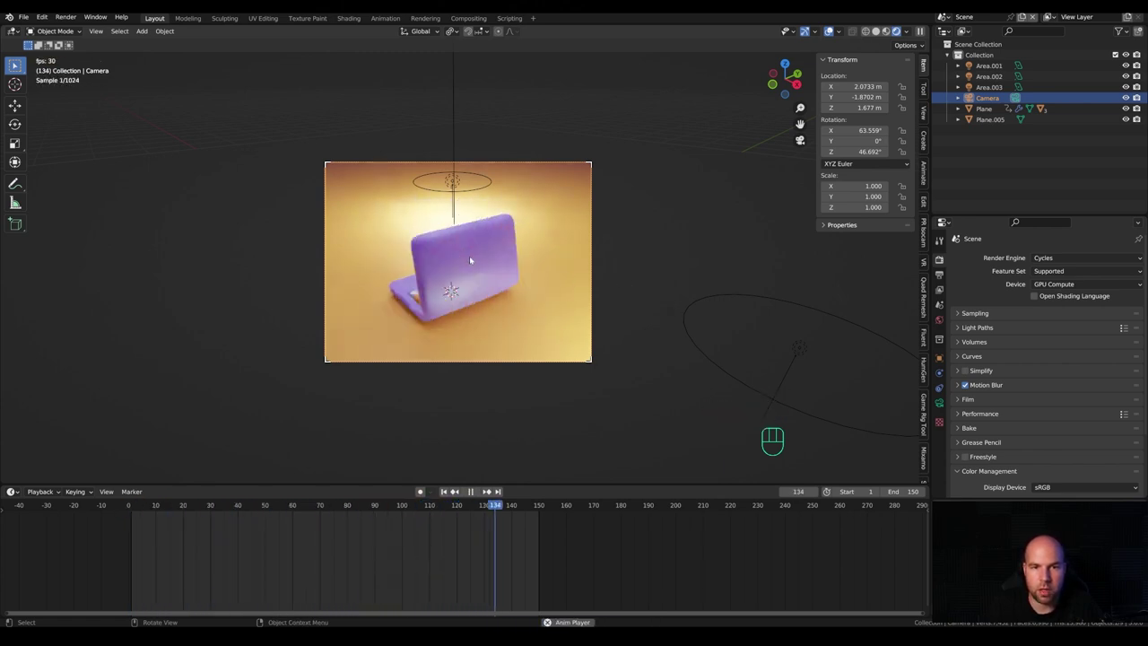
{"action": "scroll", "coordinate": [517, 284], "scroll_direction": "up", "scroll_amount": 4}
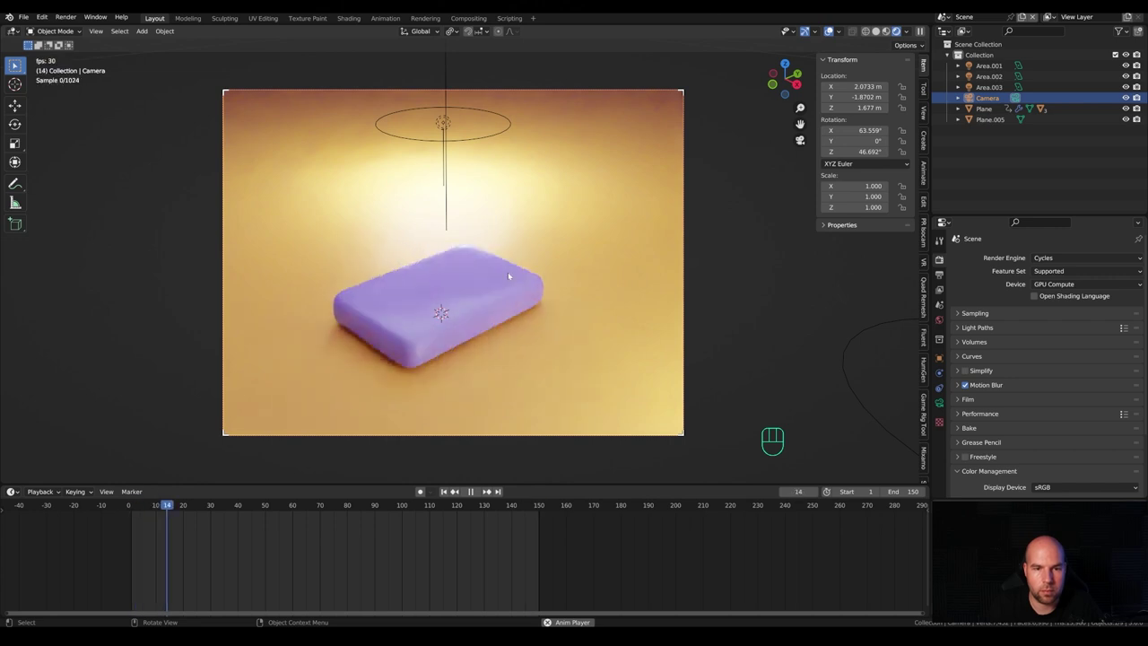
{"action": "key", "text": "Escape"}
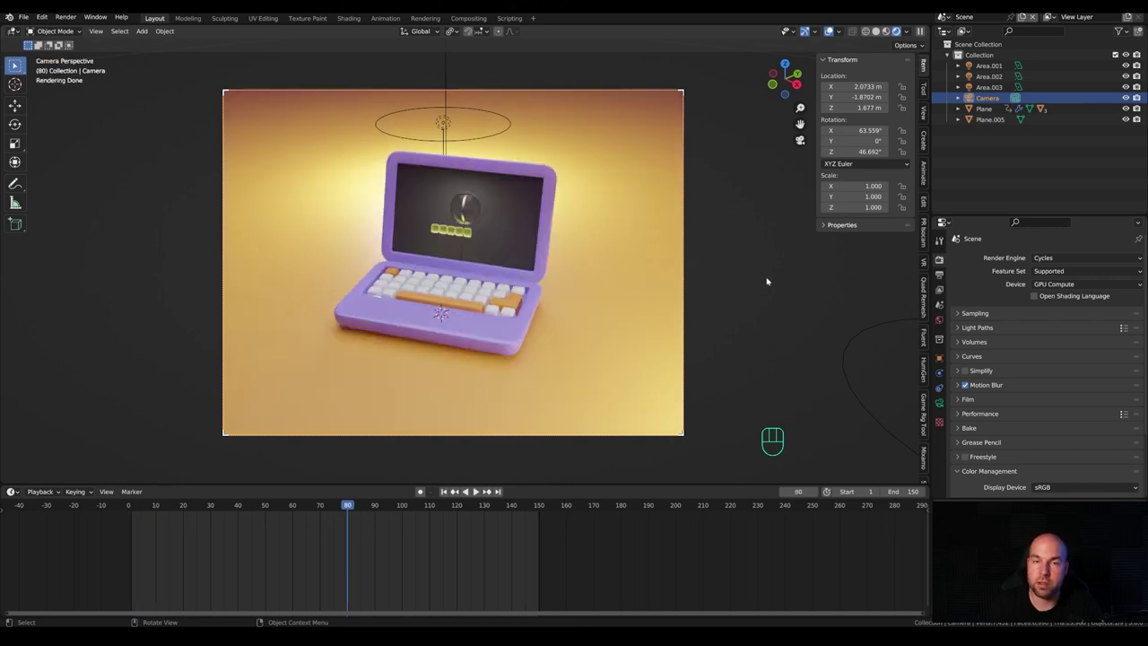
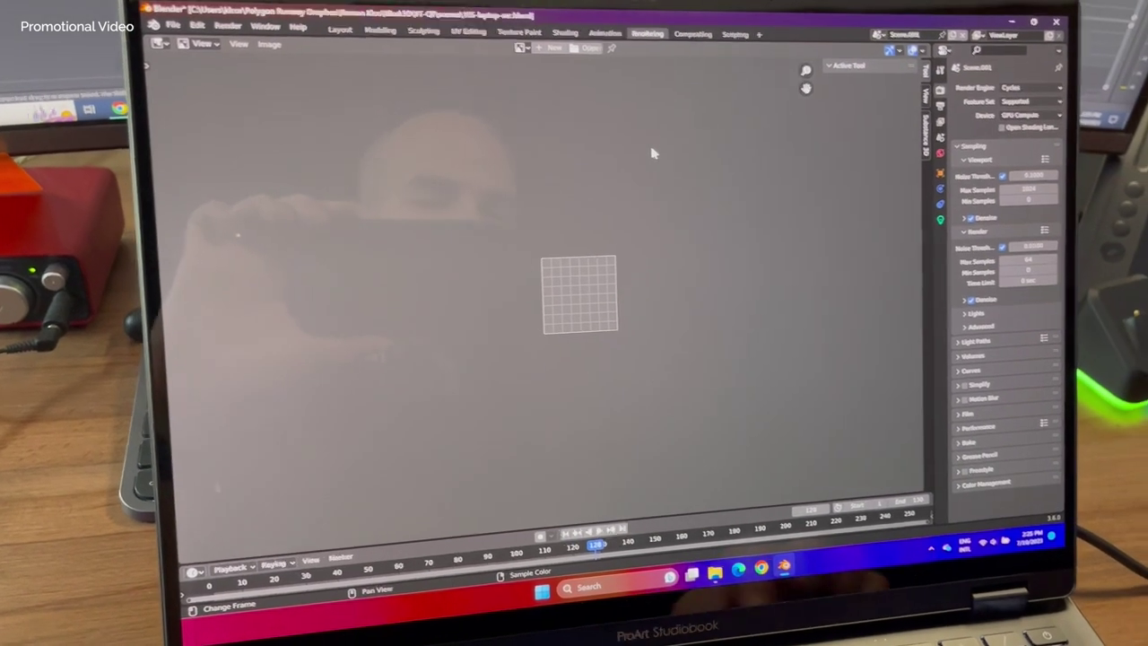
Render frame 128 of Scene.001, then switch to the main Scene and render frame 113 of the laptop.
{"action": "key", "text": "F12"}
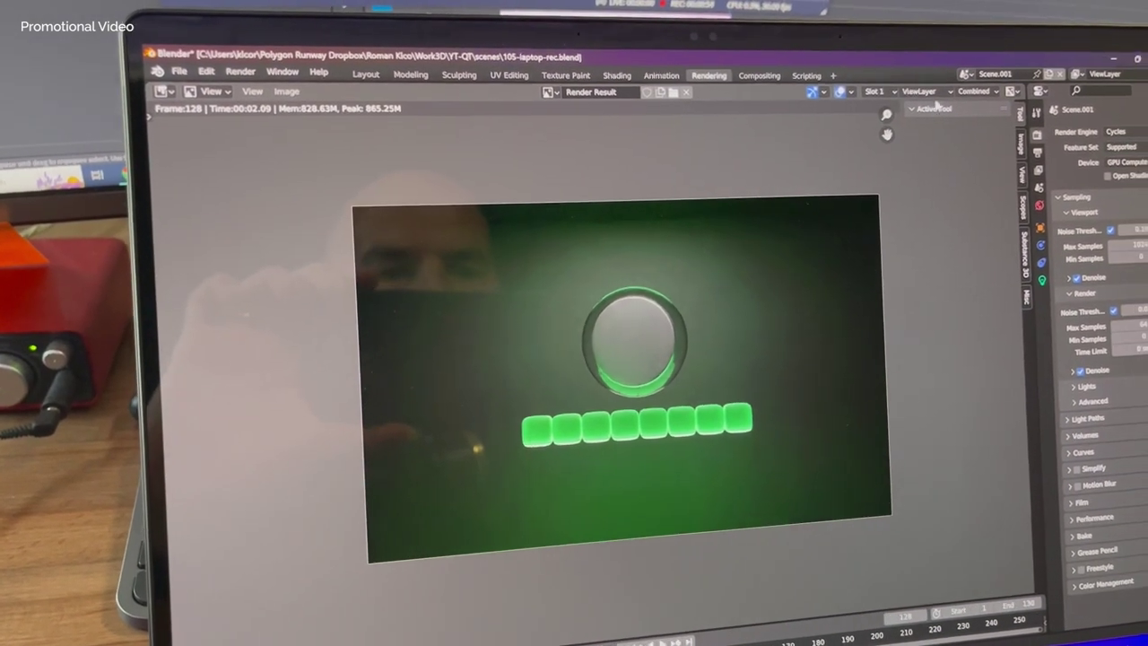
{"action": "left_click", "coordinate": [982, 77]}
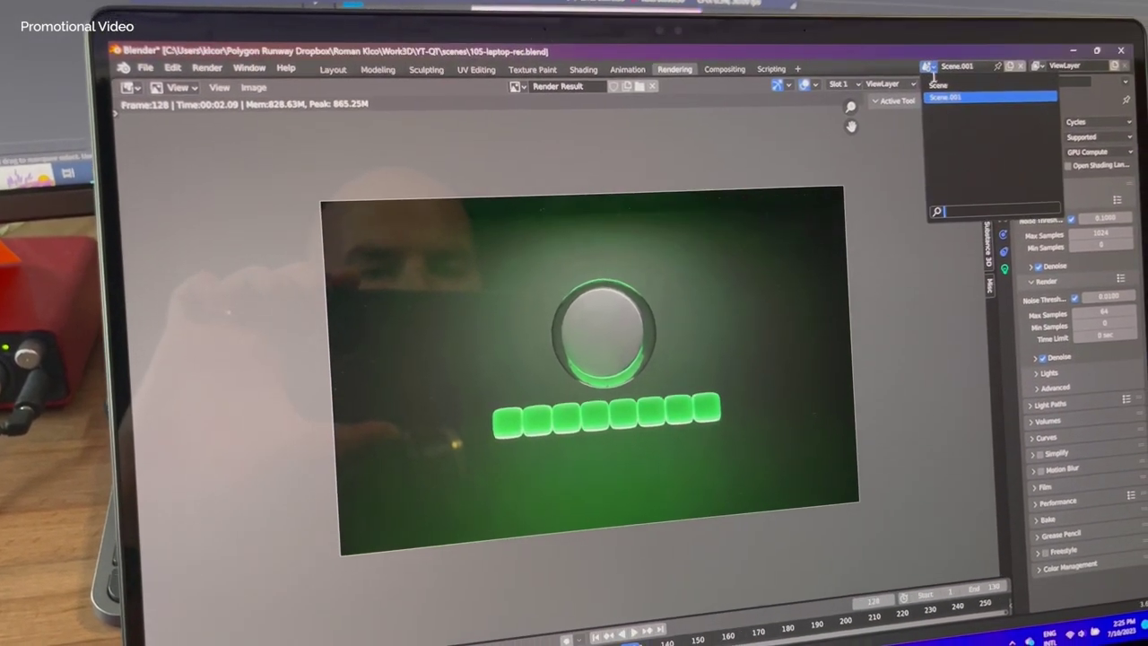
{"action": "left_click", "coordinate": [944, 90]}
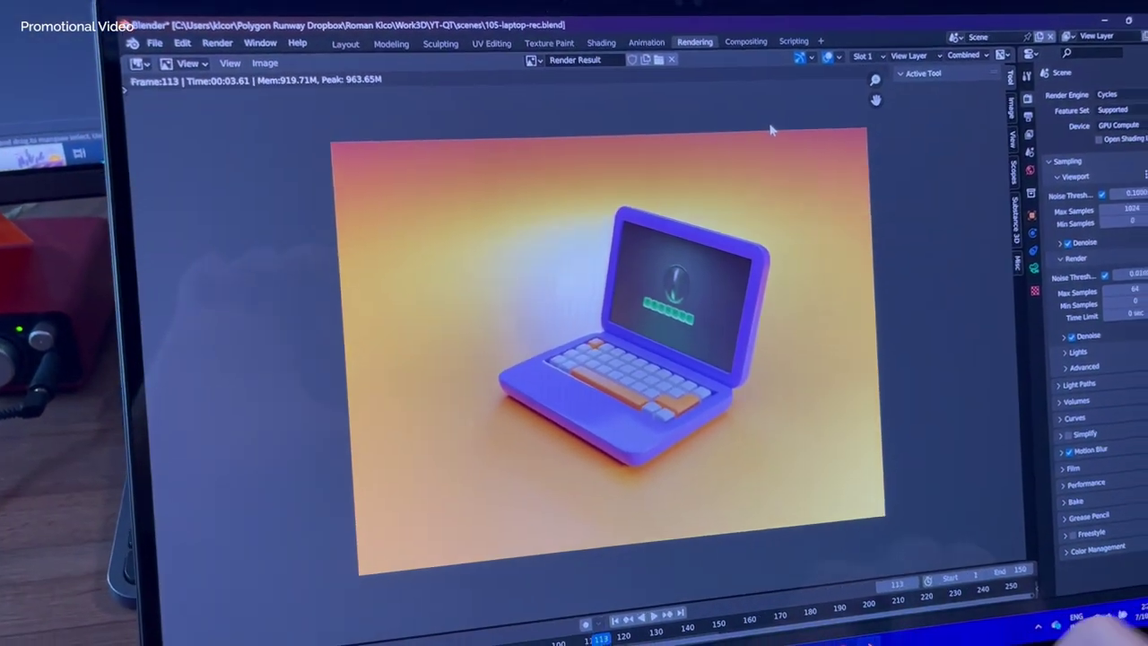
{"action": "key", "text": "F12"}
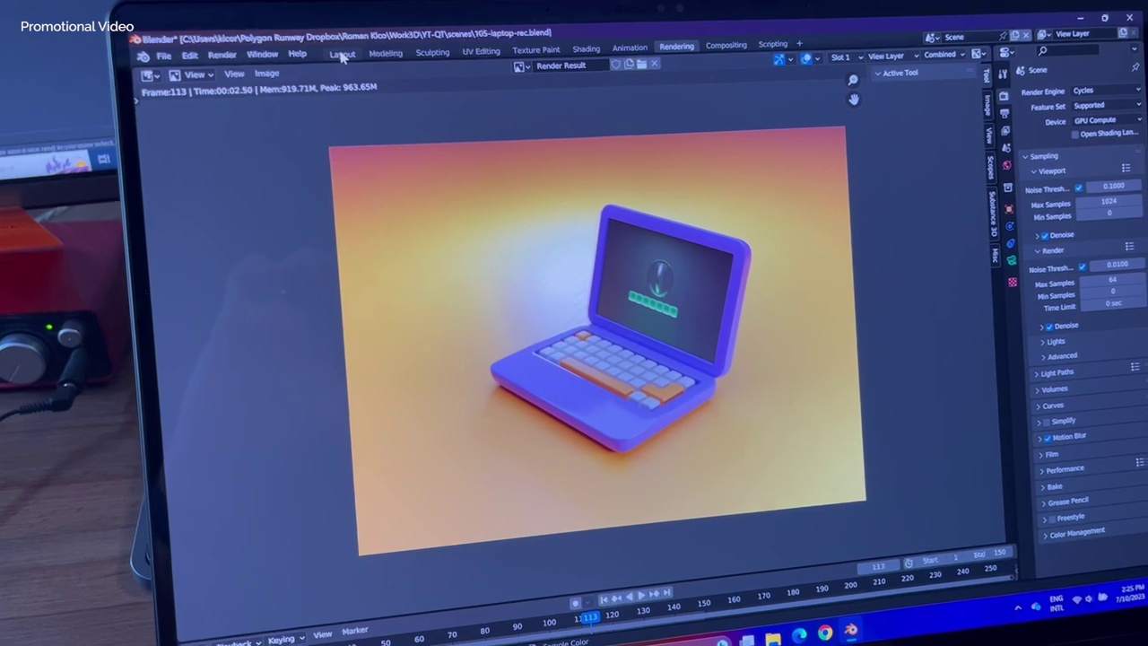
Inspect the laptop from another angle in the Layout workspace and play the animation from the camera view, stopping at frame 80.
{"action": "left_click", "coordinate": [348, 56]}
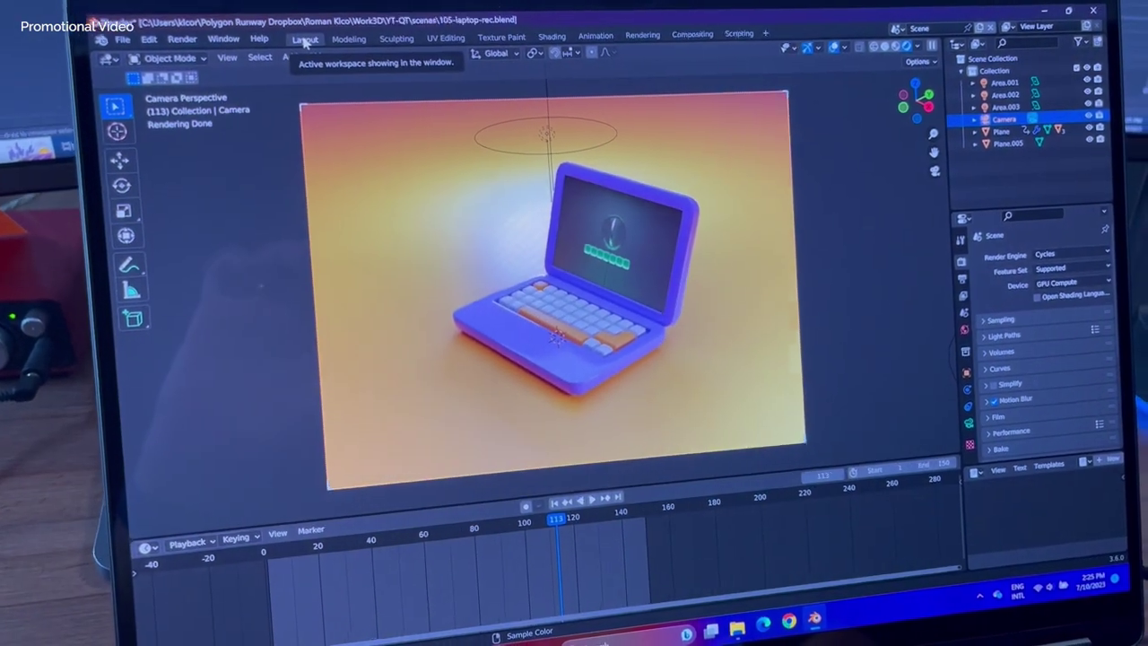
{"action": "middle_click_drag", "start_coordinate": [463, 246], "coordinate": [492, 286]}
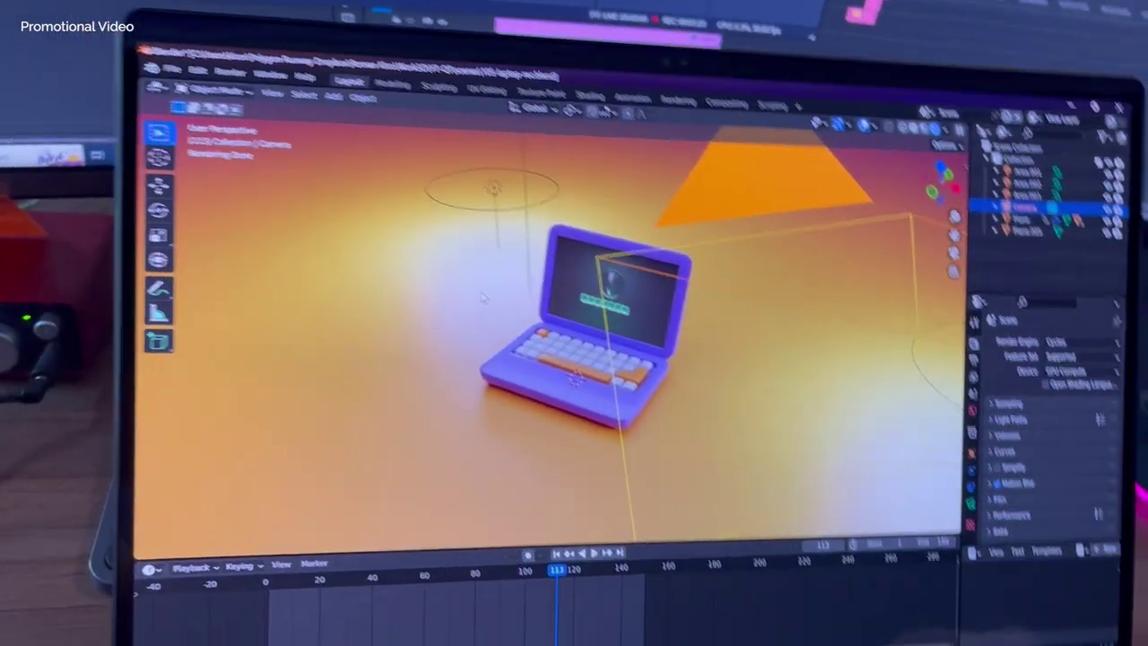
{"action": "key", "text": "KP_0"}
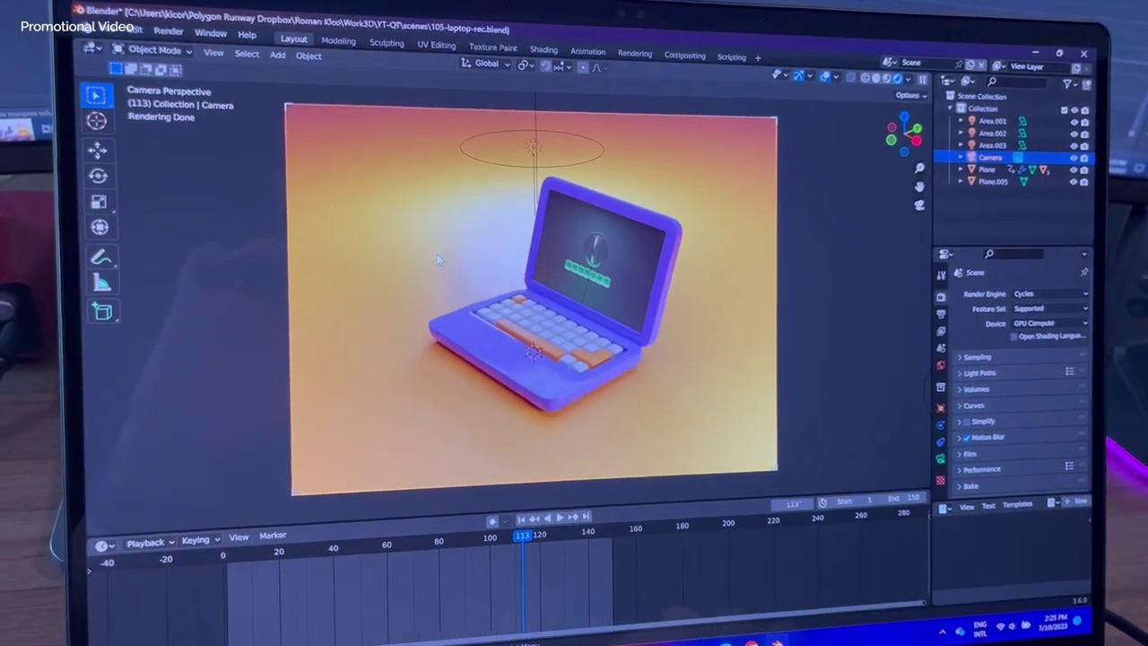
{"action": "key", "text": "space"}
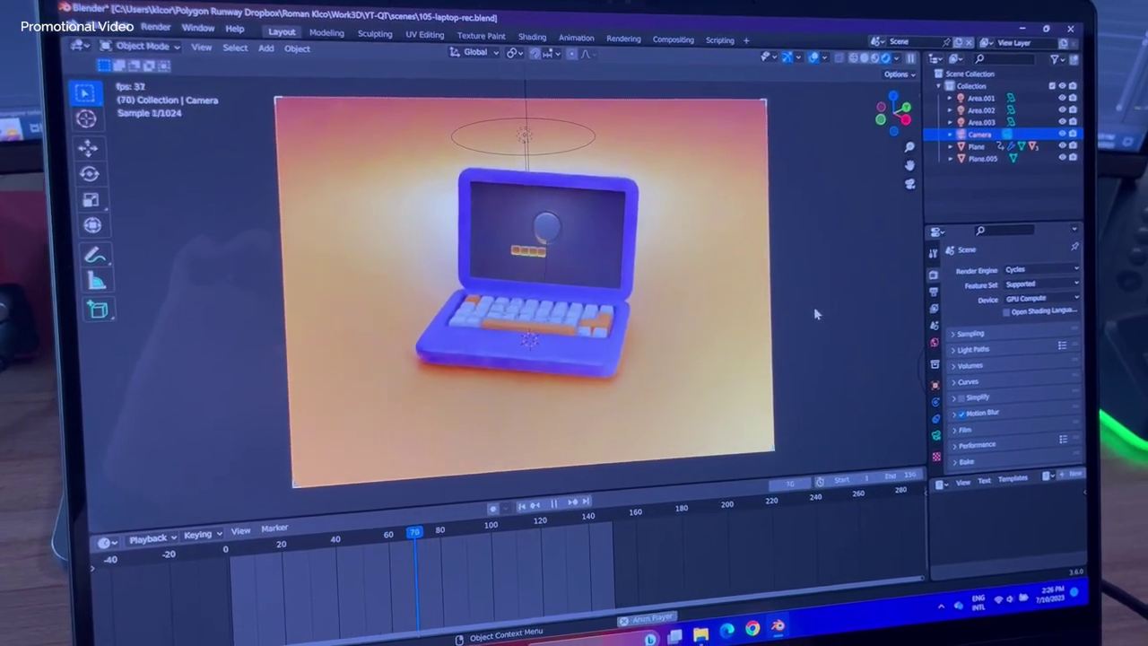
{"action": "key", "text": "space"}
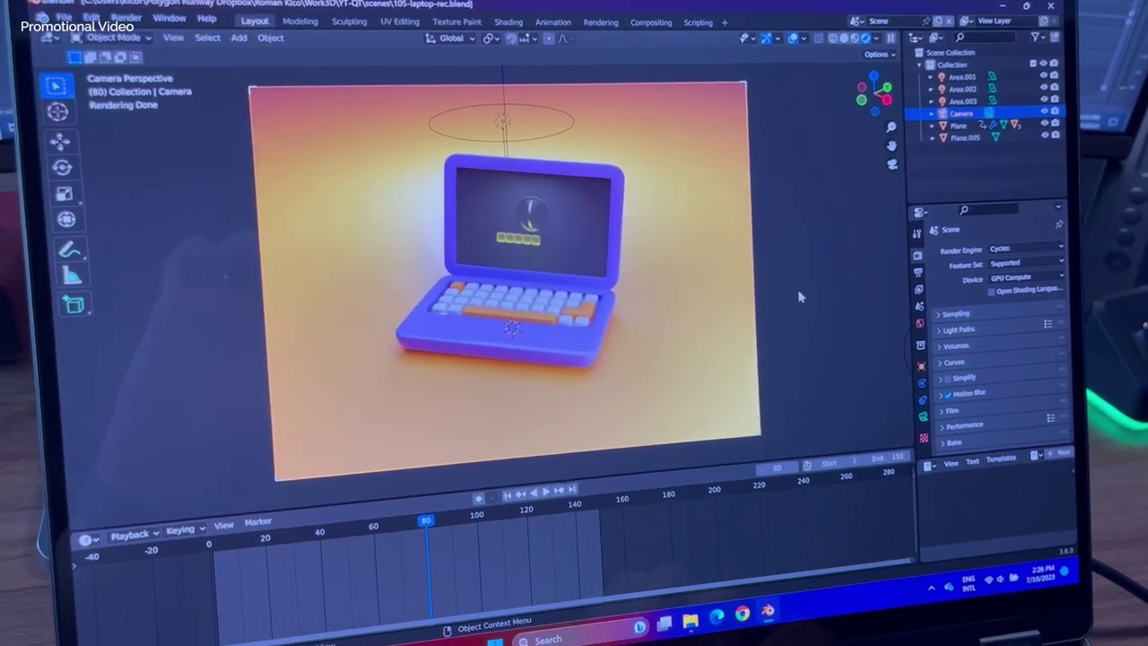